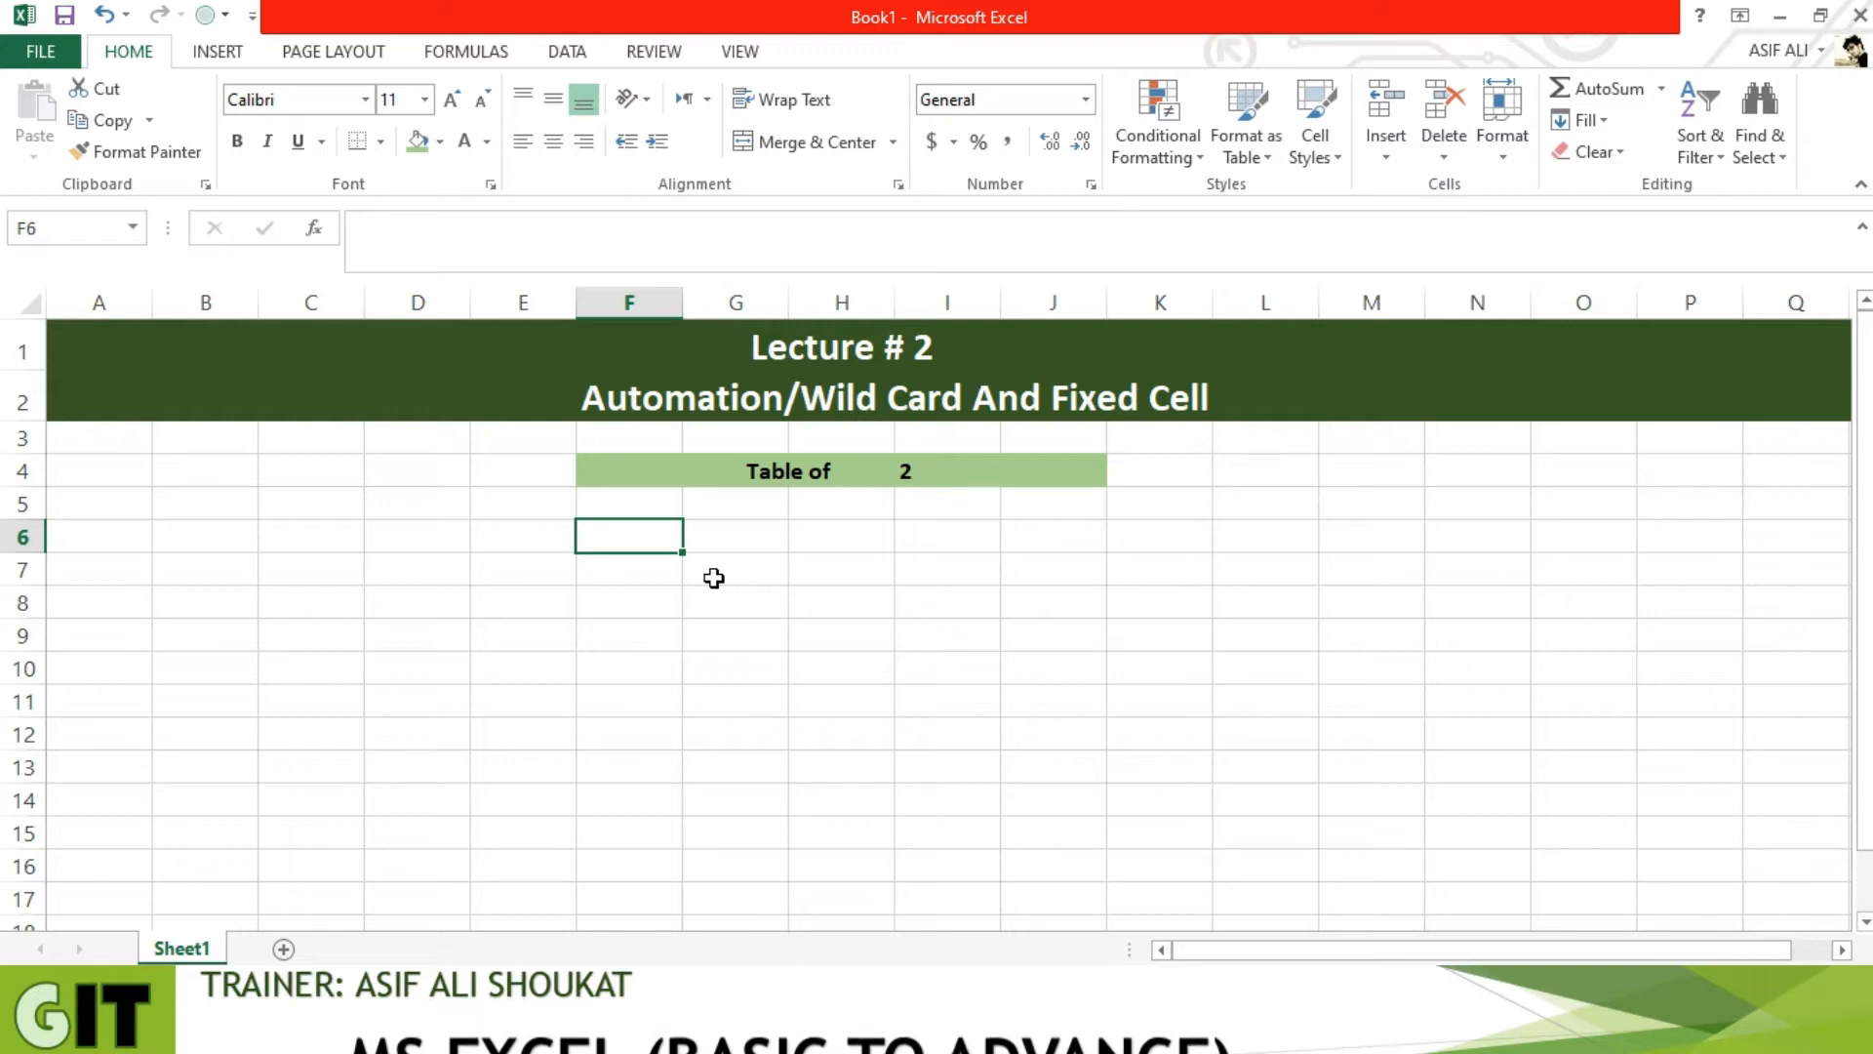
Enter 2 in cell F6 and copy it down the column through F15
{"action": "type", "text": "2"}
{"action": "left_click", "coordinate": [714, 576]}
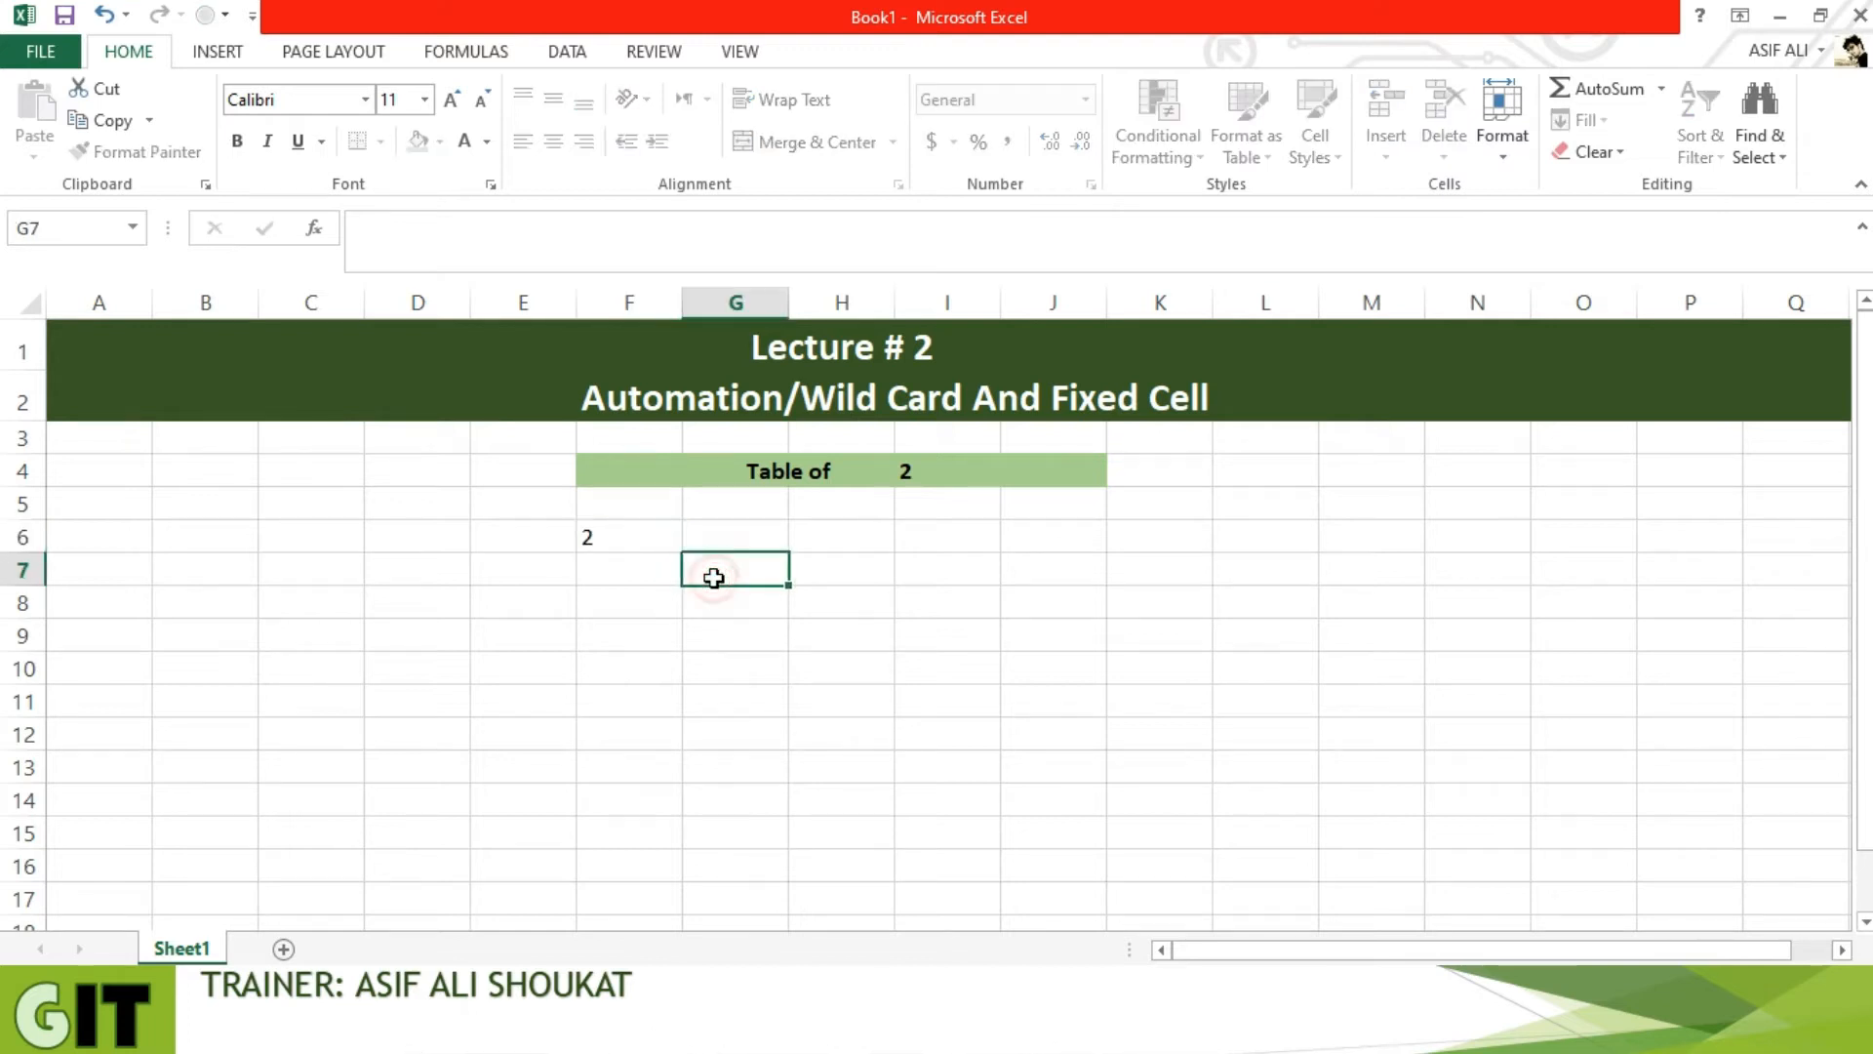
{"action": "left_click", "coordinate": [648, 535]}
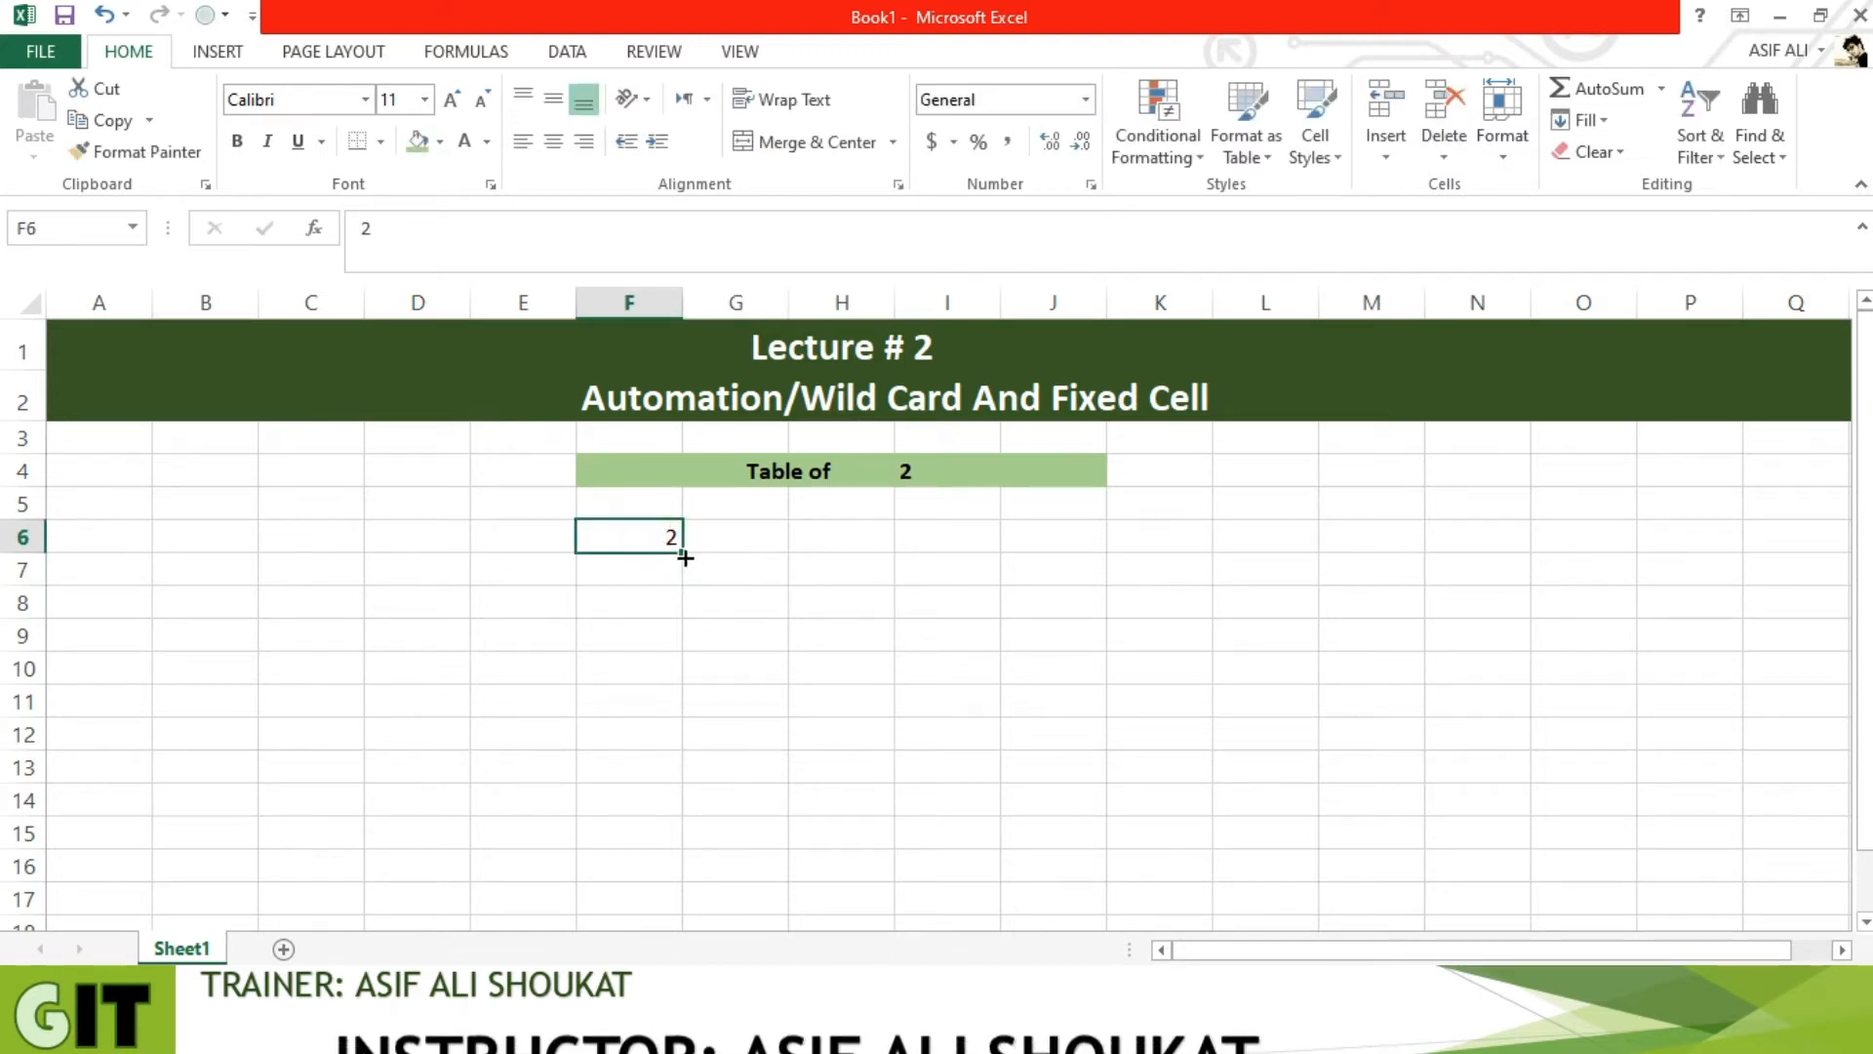
{"action": "left_click_drag", "start_coordinate": [685, 556], "coordinate": [687, 865]}
Enter an asterisk (*) in cell G6 and copy it down the column through G15
{"action": "left_click", "coordinate": [745, 545]}
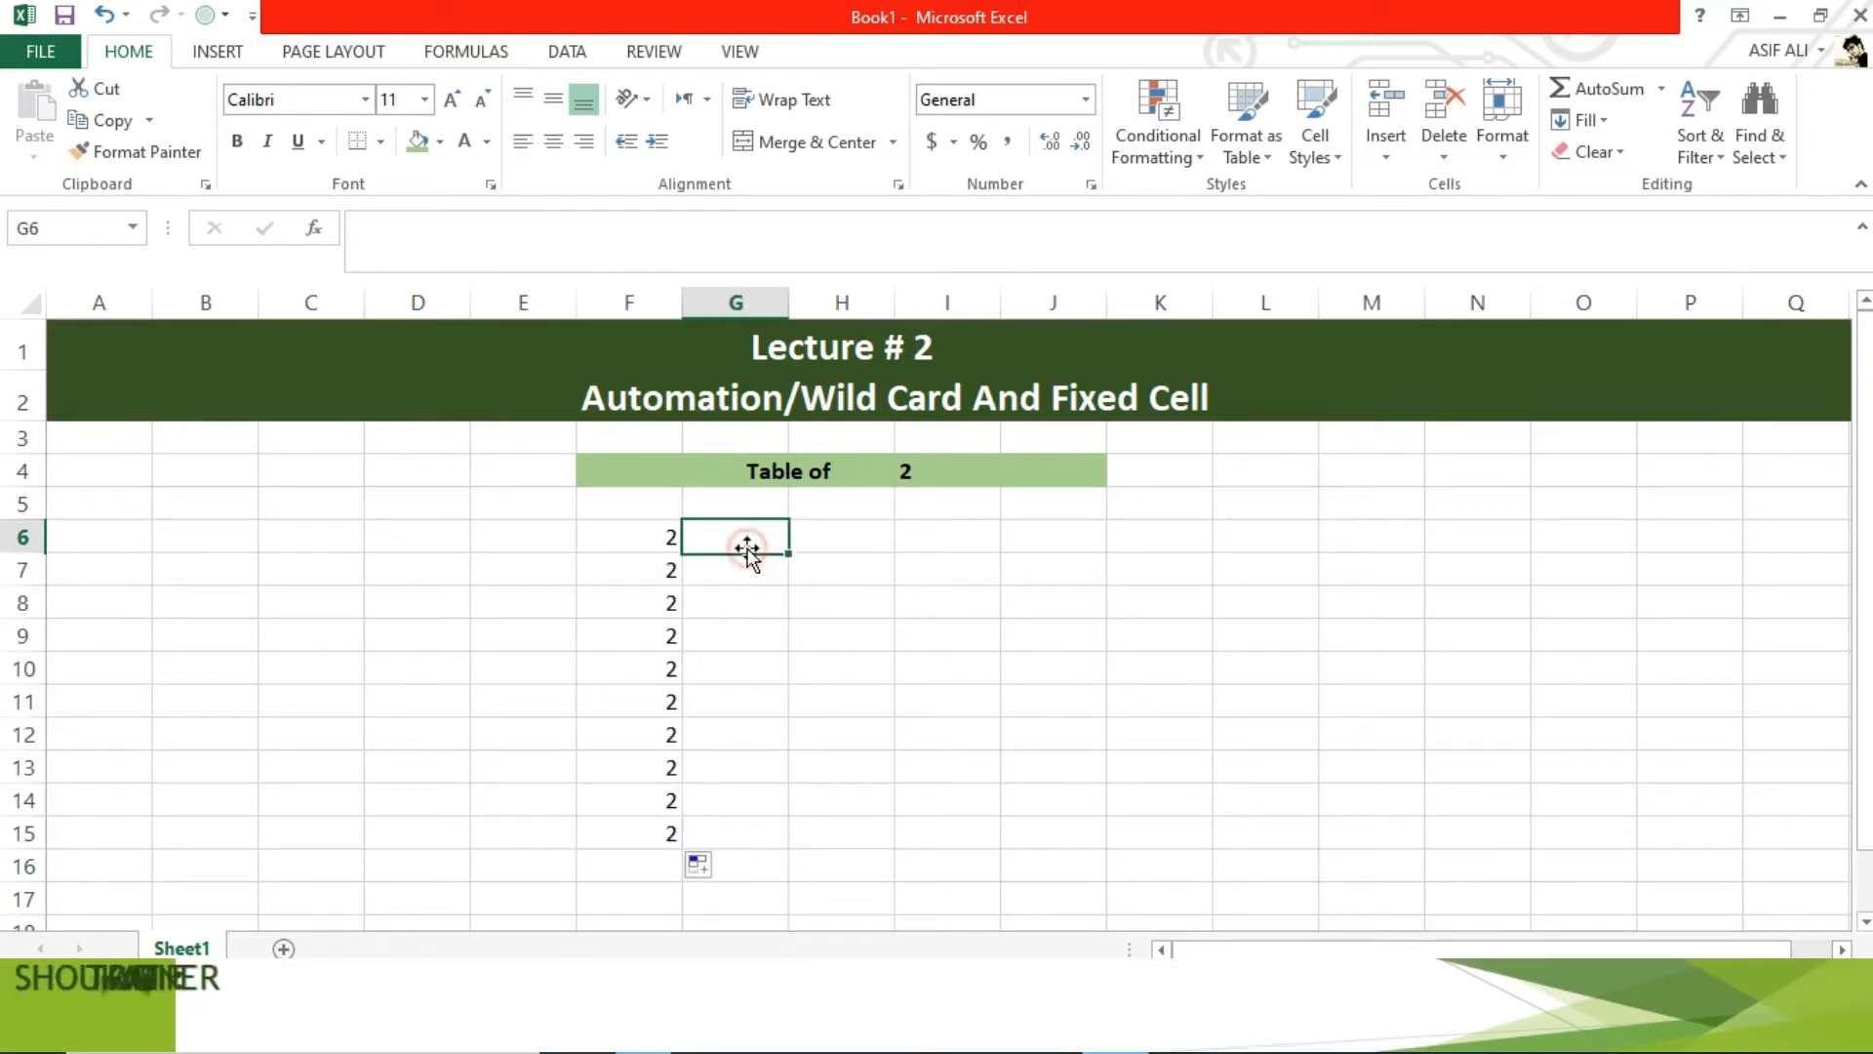
{"action": "type", "text": "x"}
{"action": "key", "text": "BackSpace"}
{"action": "type", "text": "8"}
{"action": "key", "text": "BackSpace"}
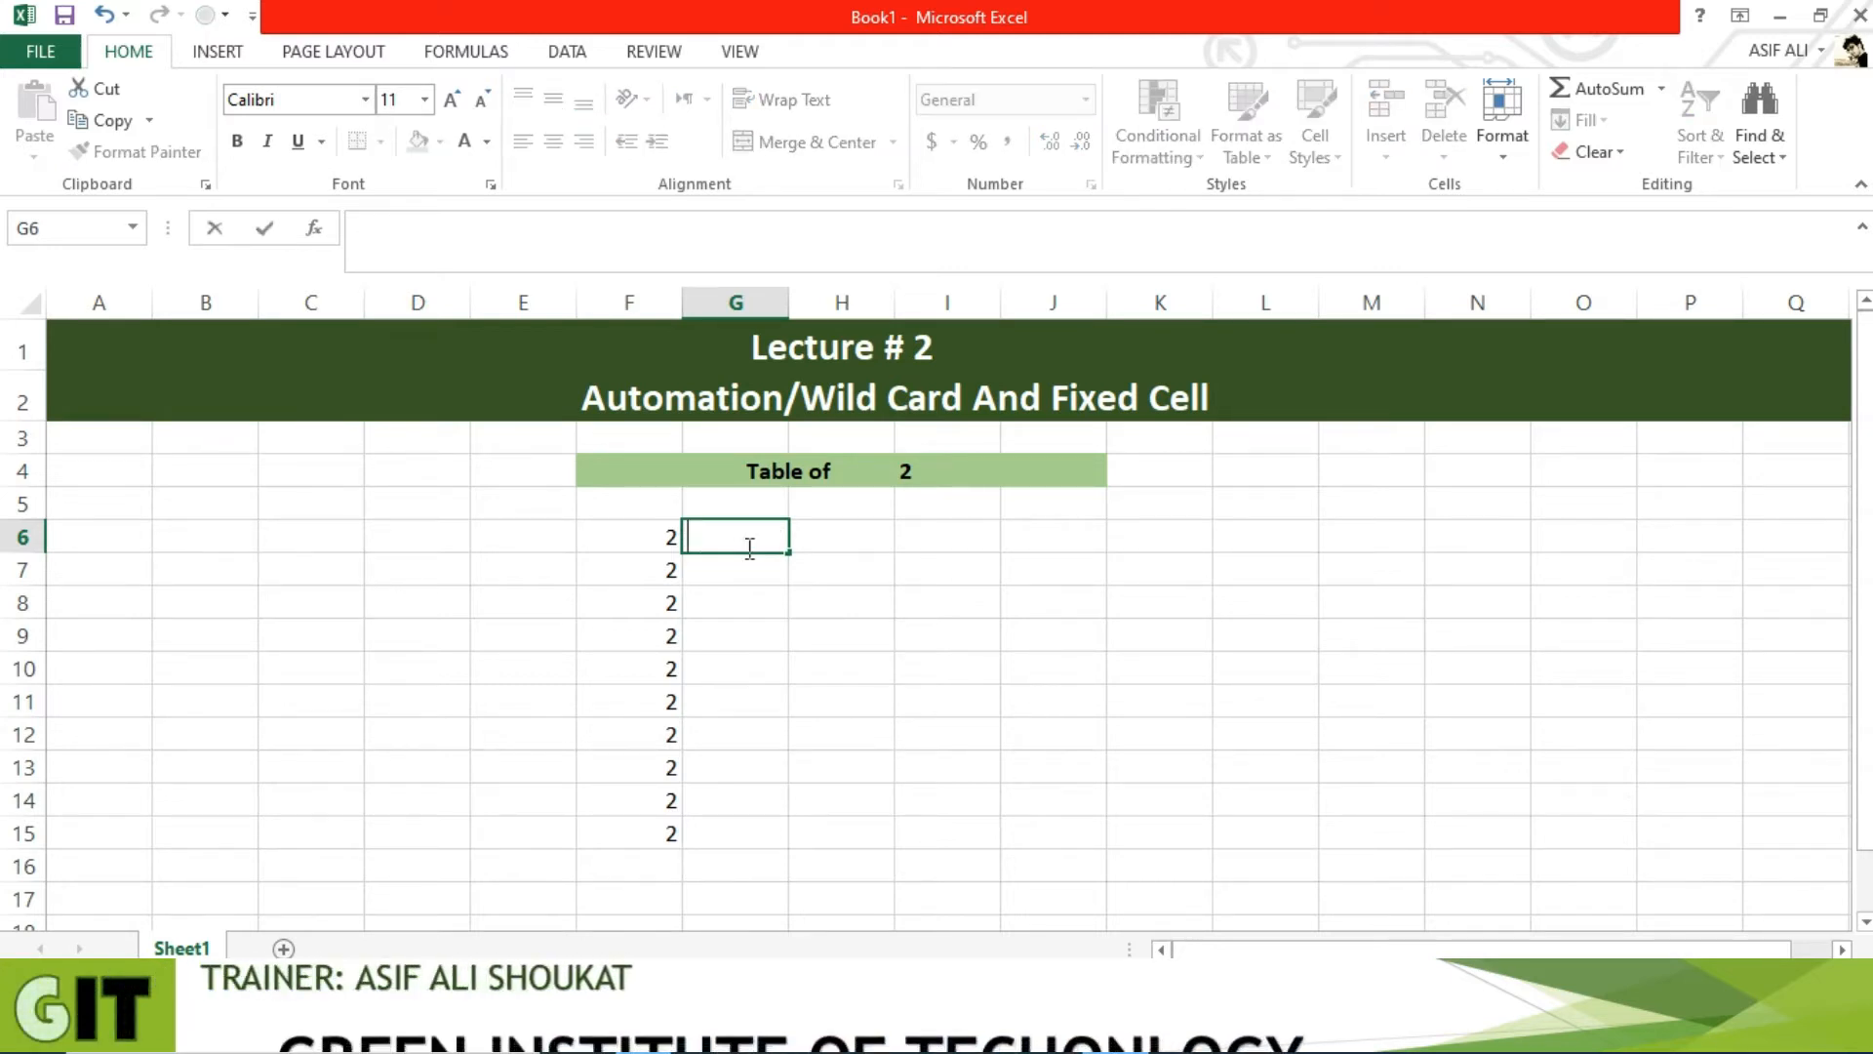
{"action": "key", "text": "Return"}
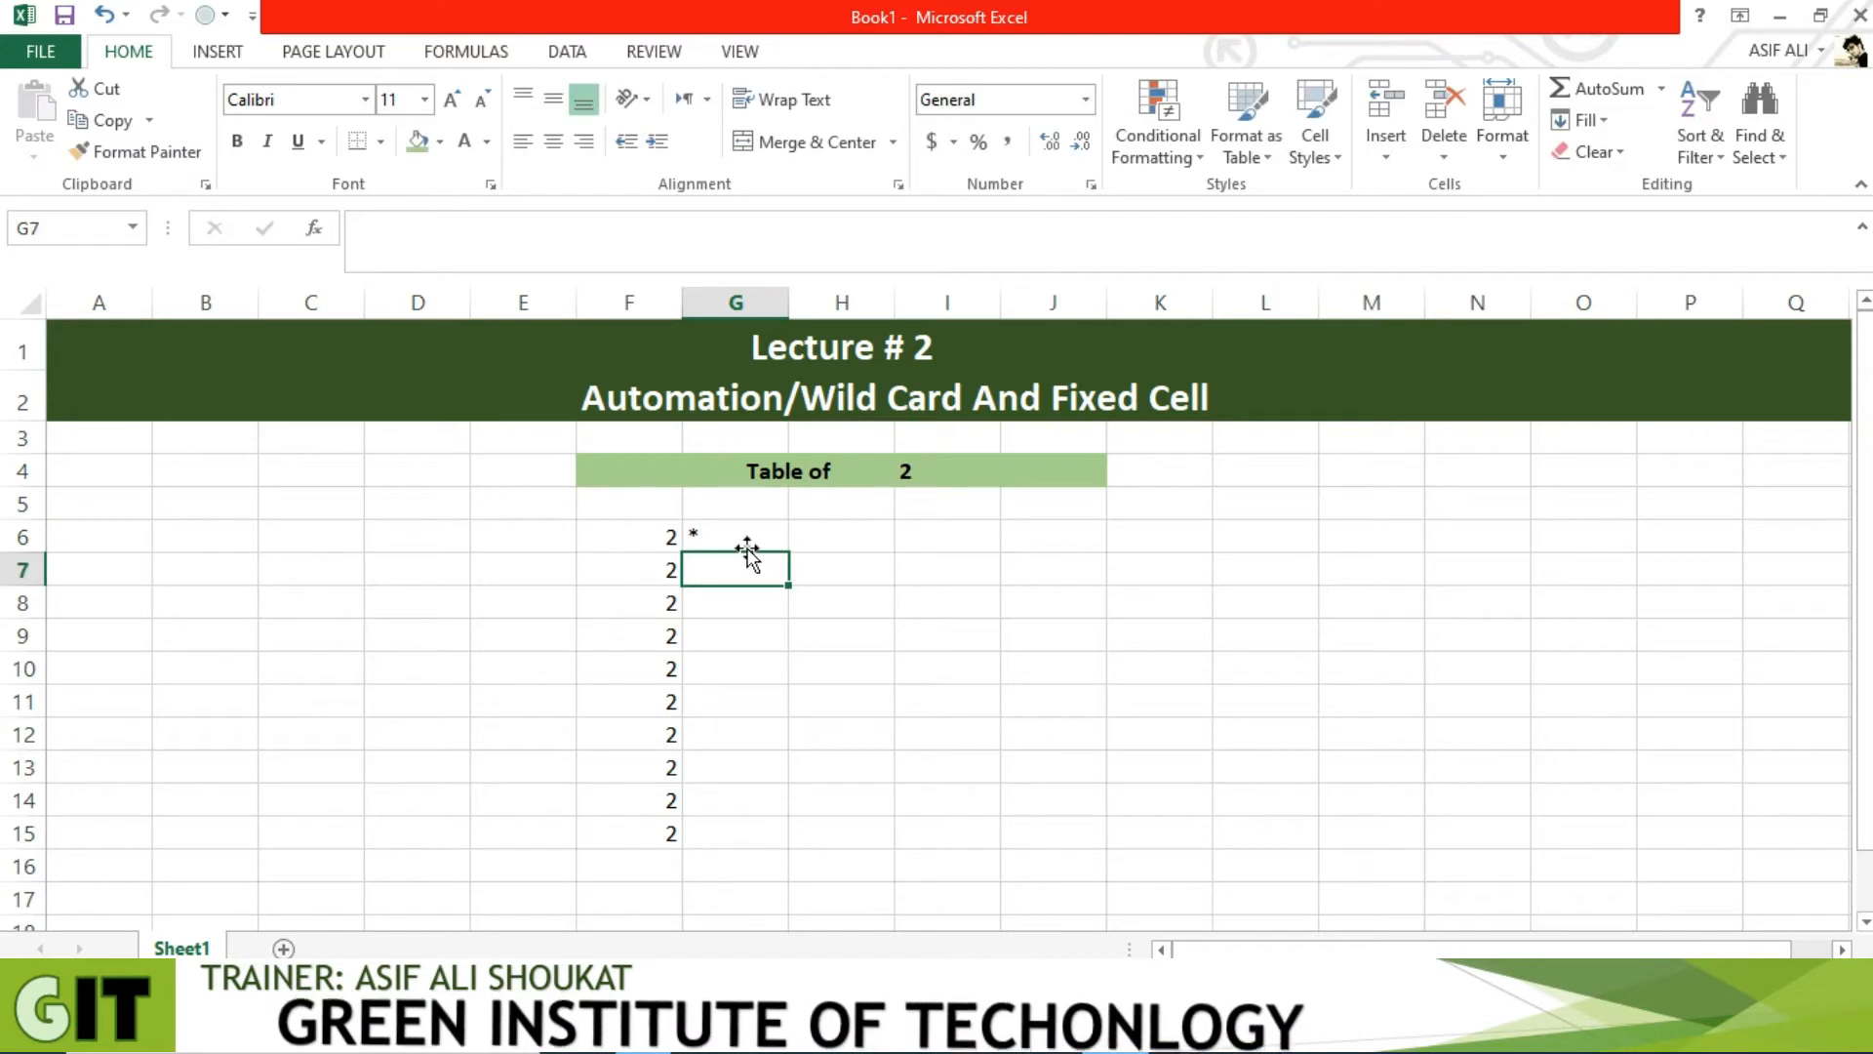
{"action": "left_click", "coordinate": [747, 544]}
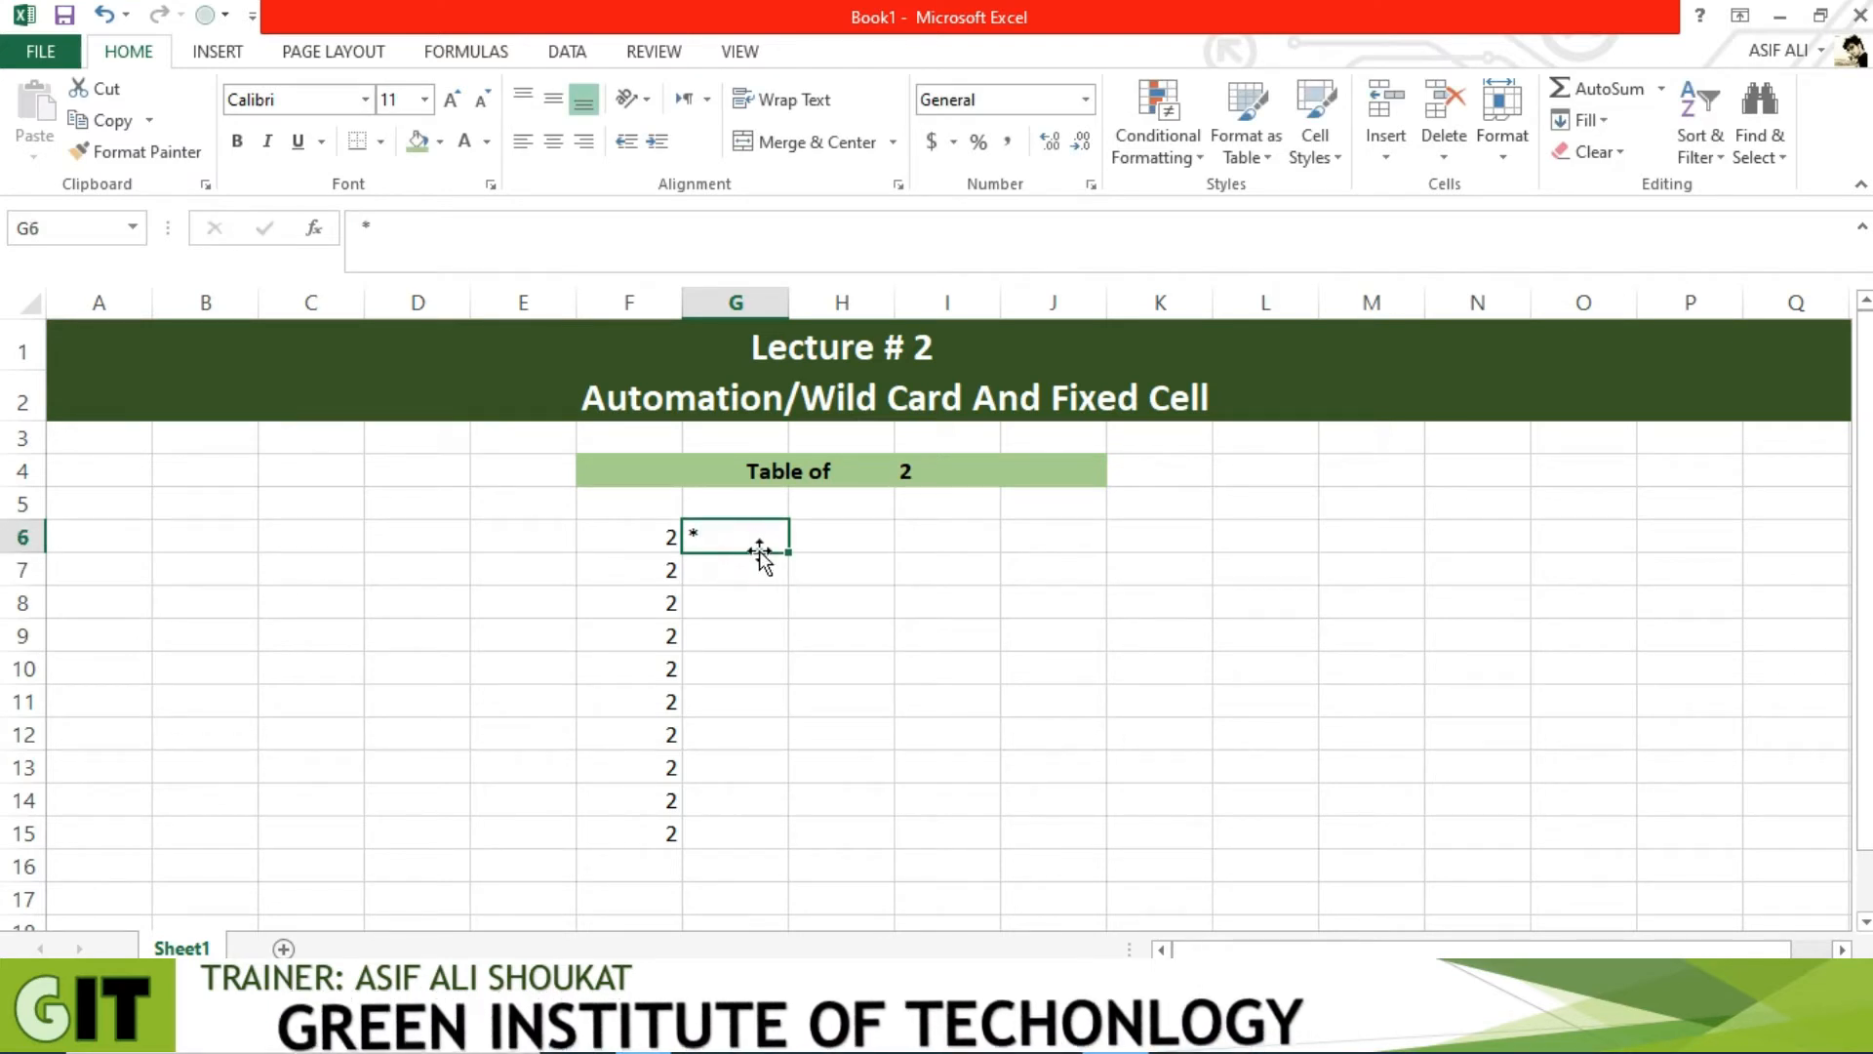
{"action": "left_click", "coordinate": [789, 558]}
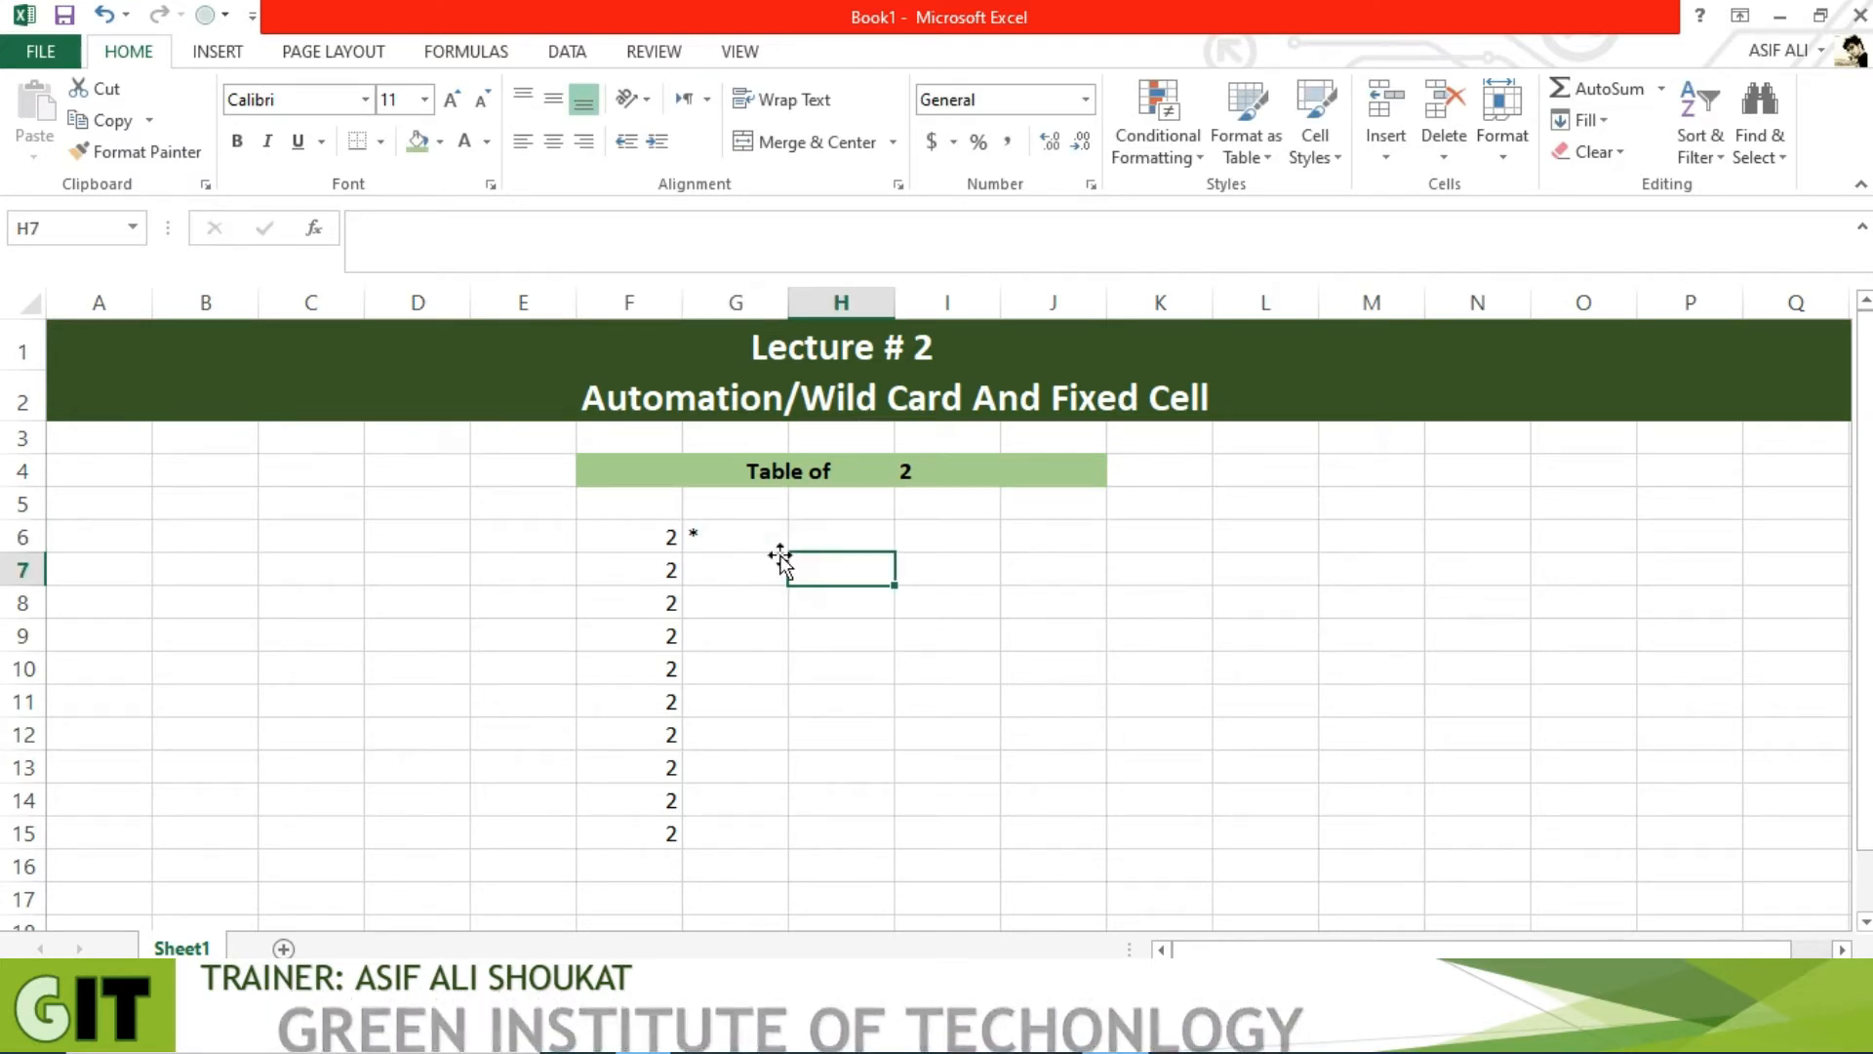
{"action": "left_click", "coordinate": [747, 530]}
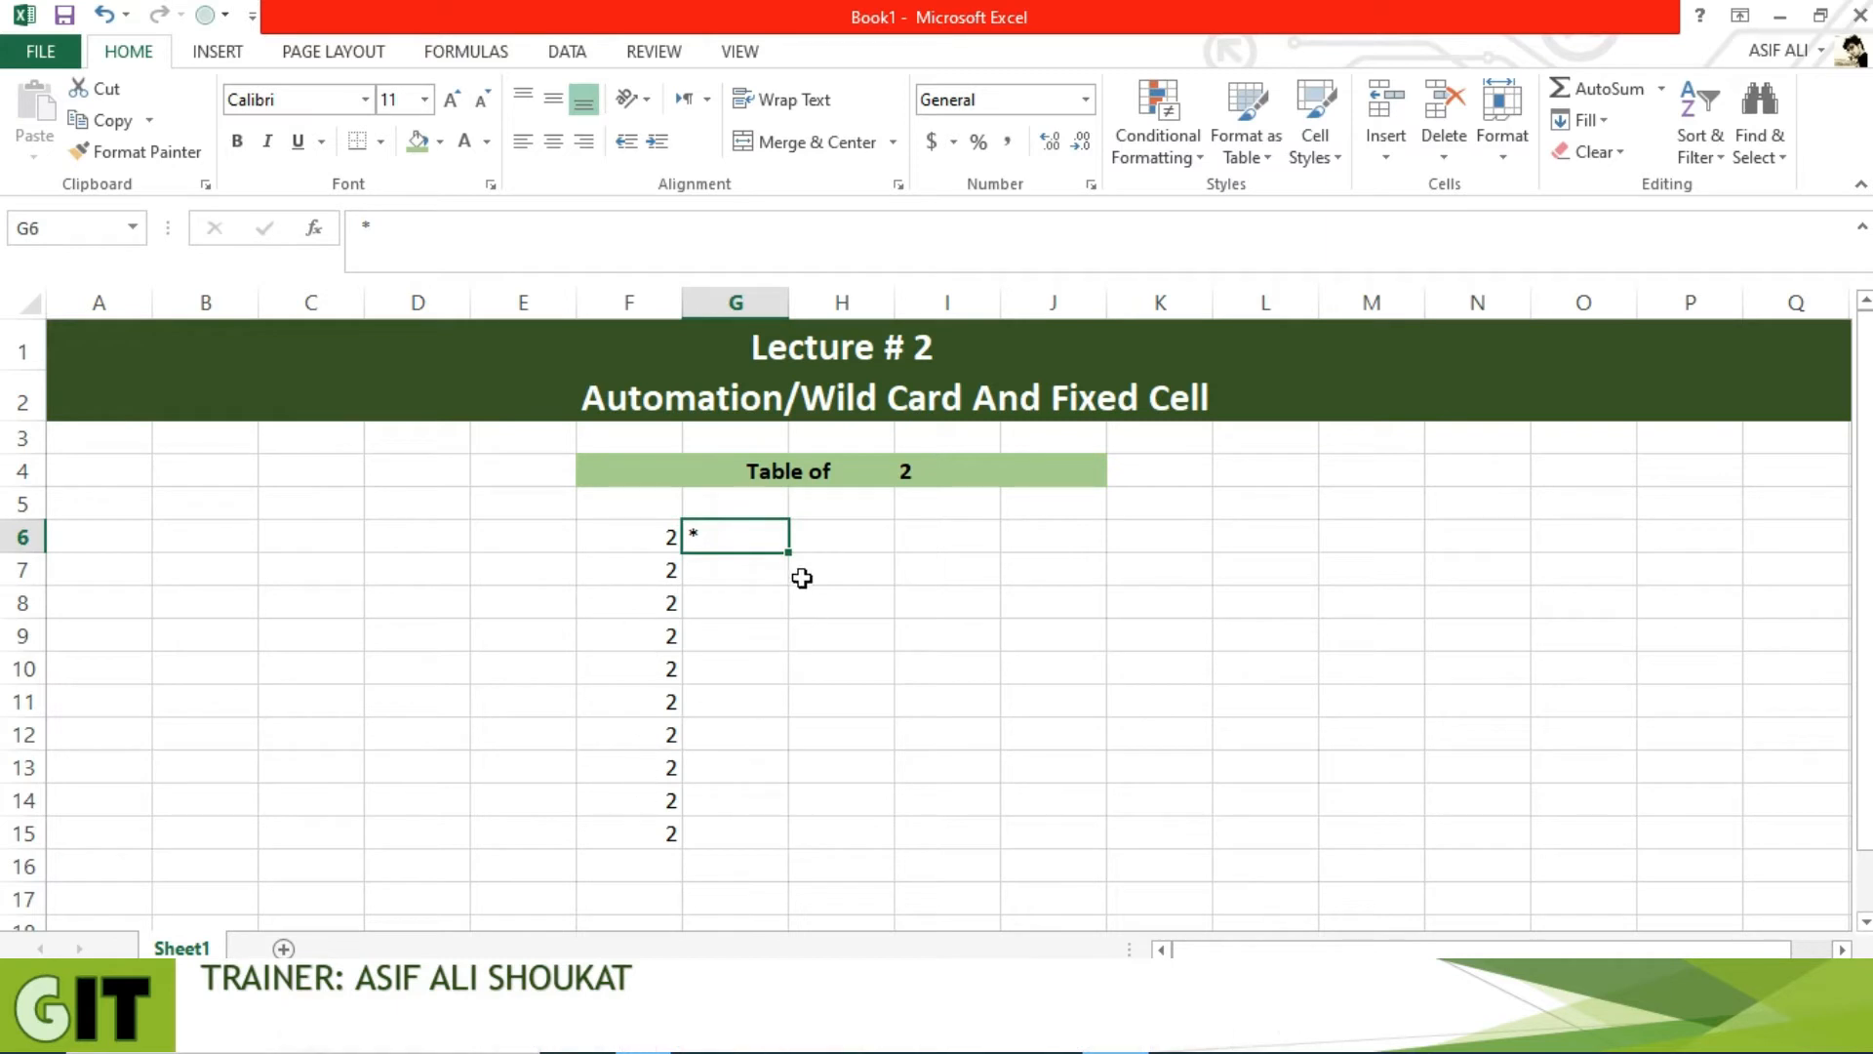
{"action": "double_click", "coordinate": [786, 554]}
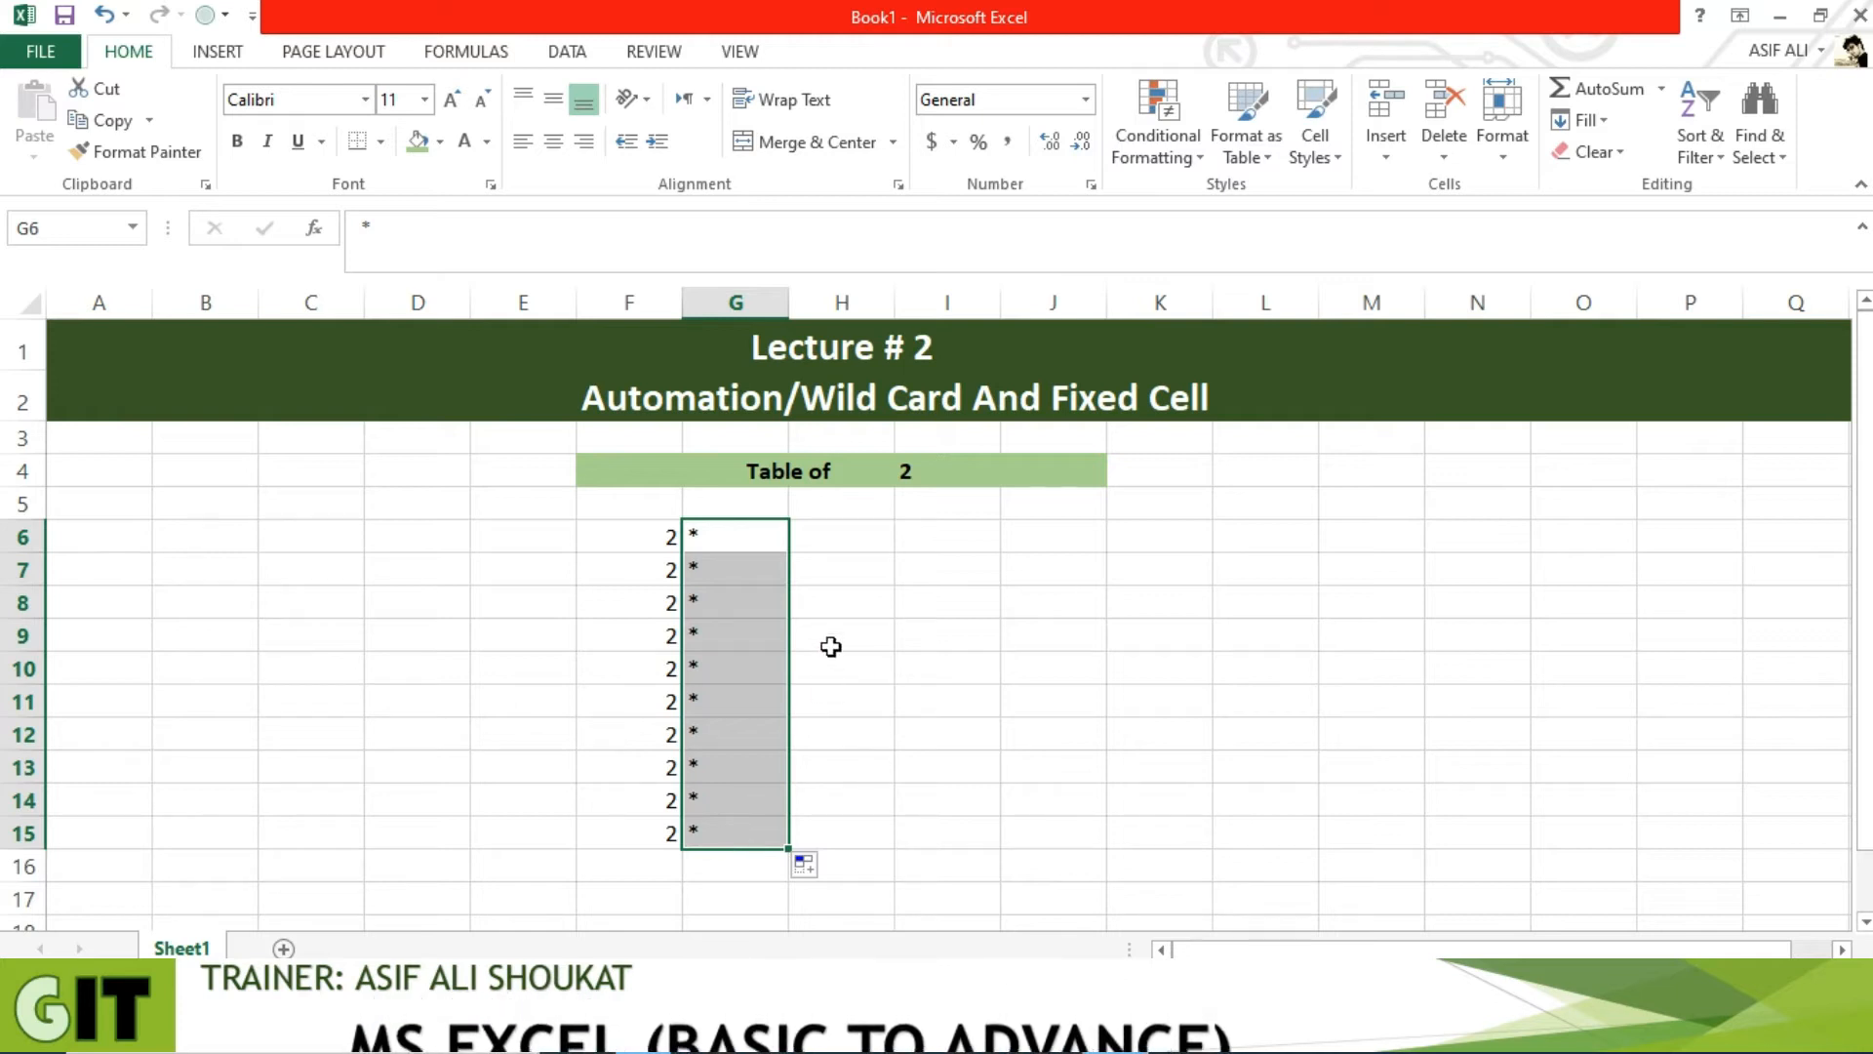
Enter 1 in cell H6 and fill down through H15 as a series from 1 to 10
{"action": "left_click", "coordinate": [837, 544]}
{"action": "type", "text": "1"}
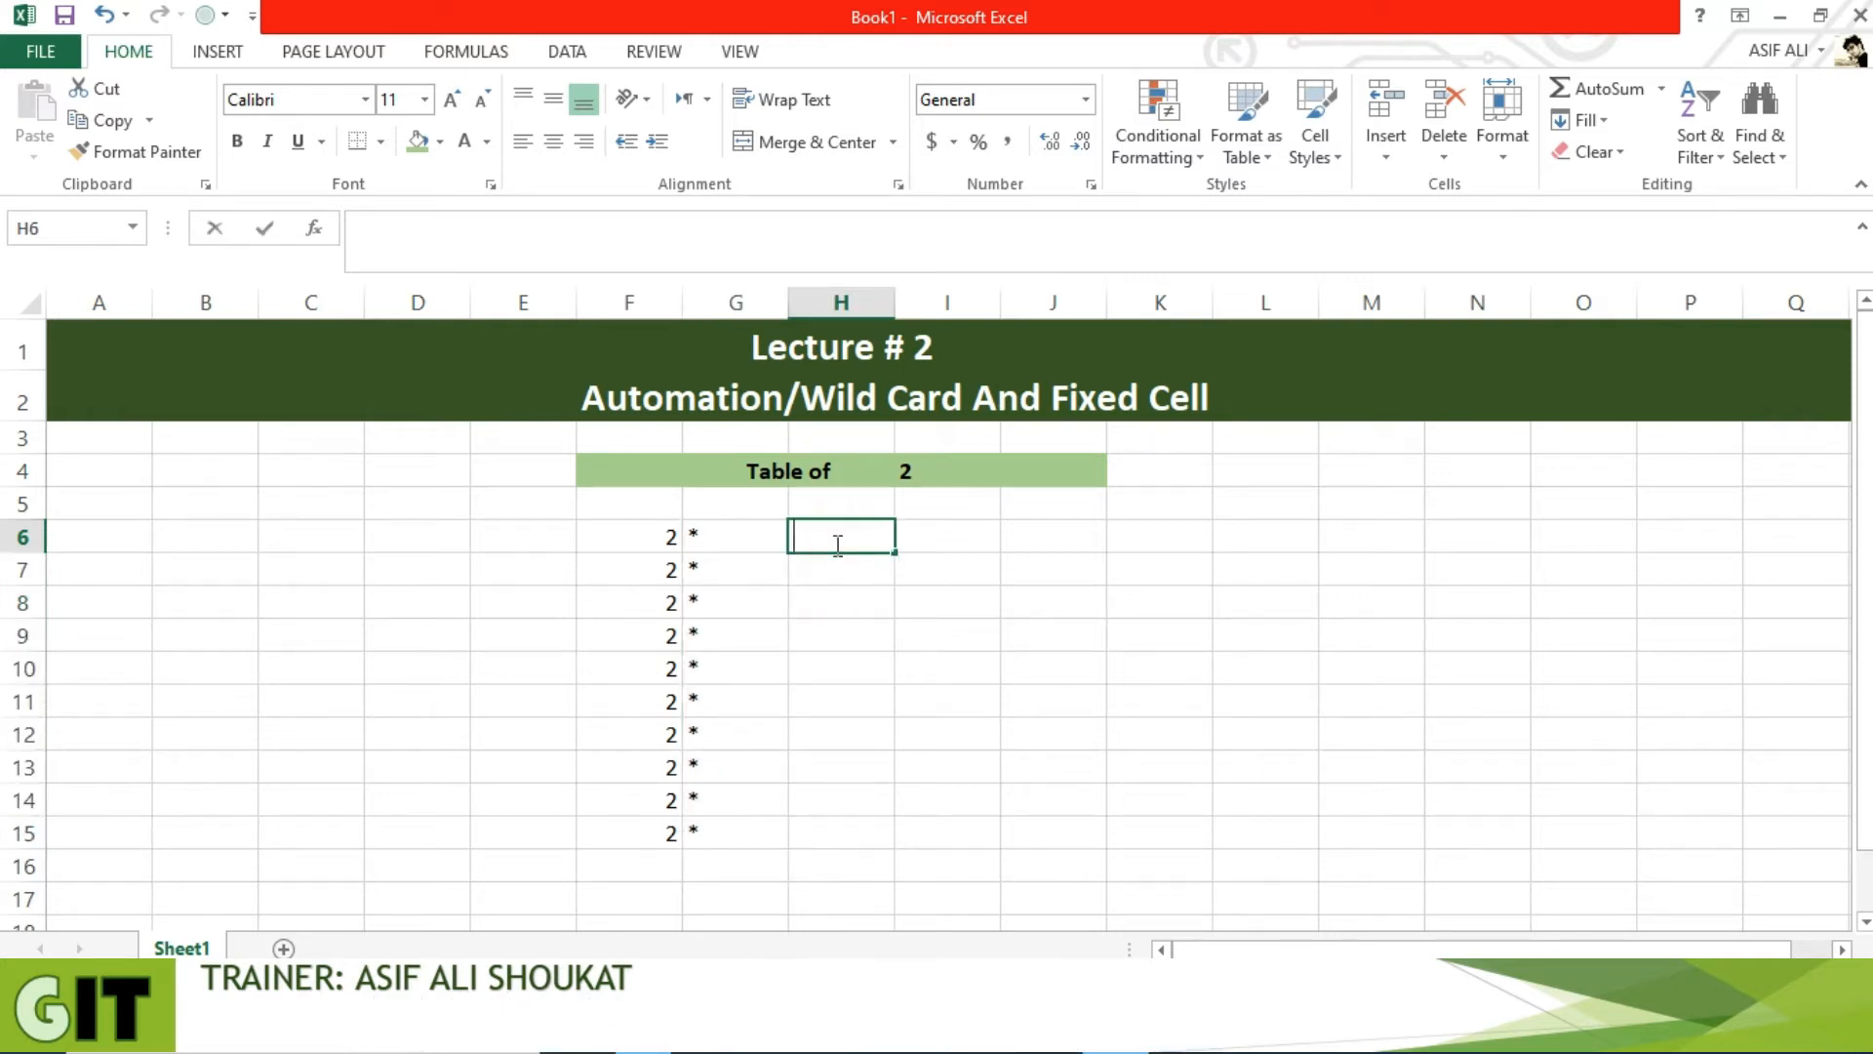
{"action": "left_click", "coordinate": [914, 611]}
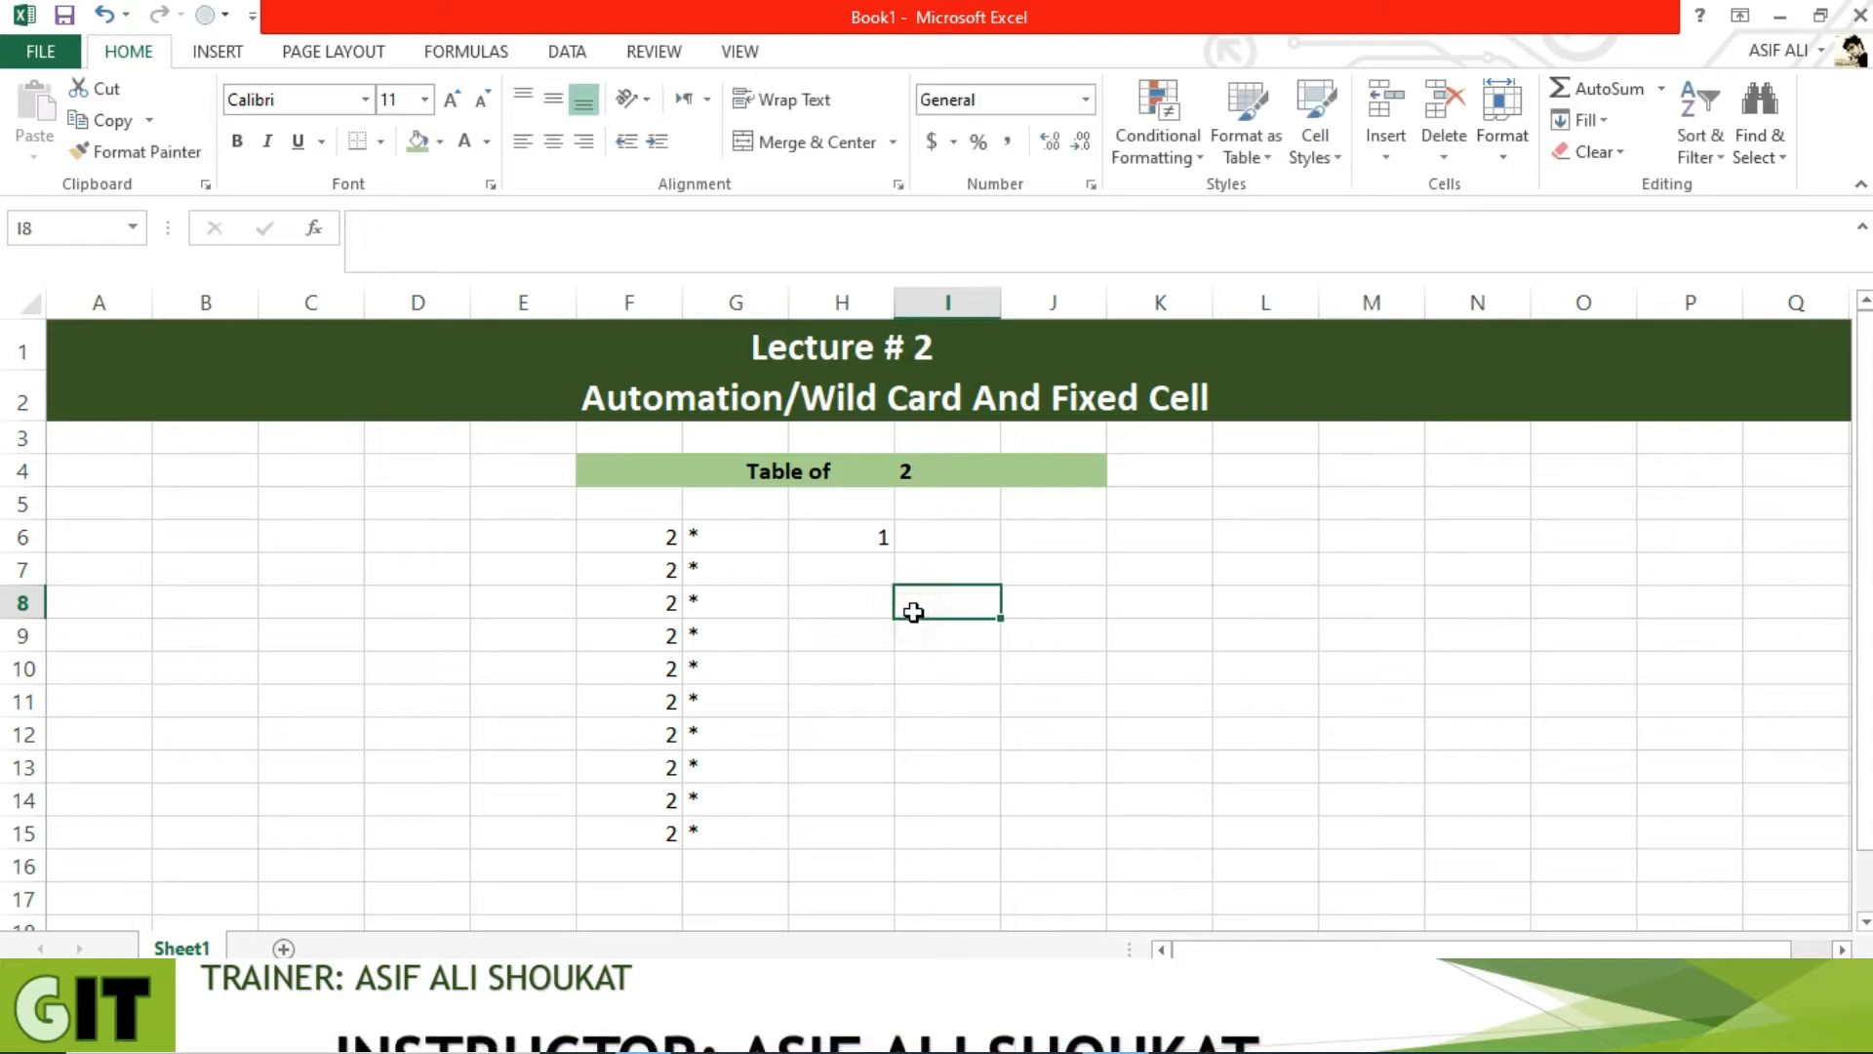
{"action": "left_click", "coordinate": [870, 531]}
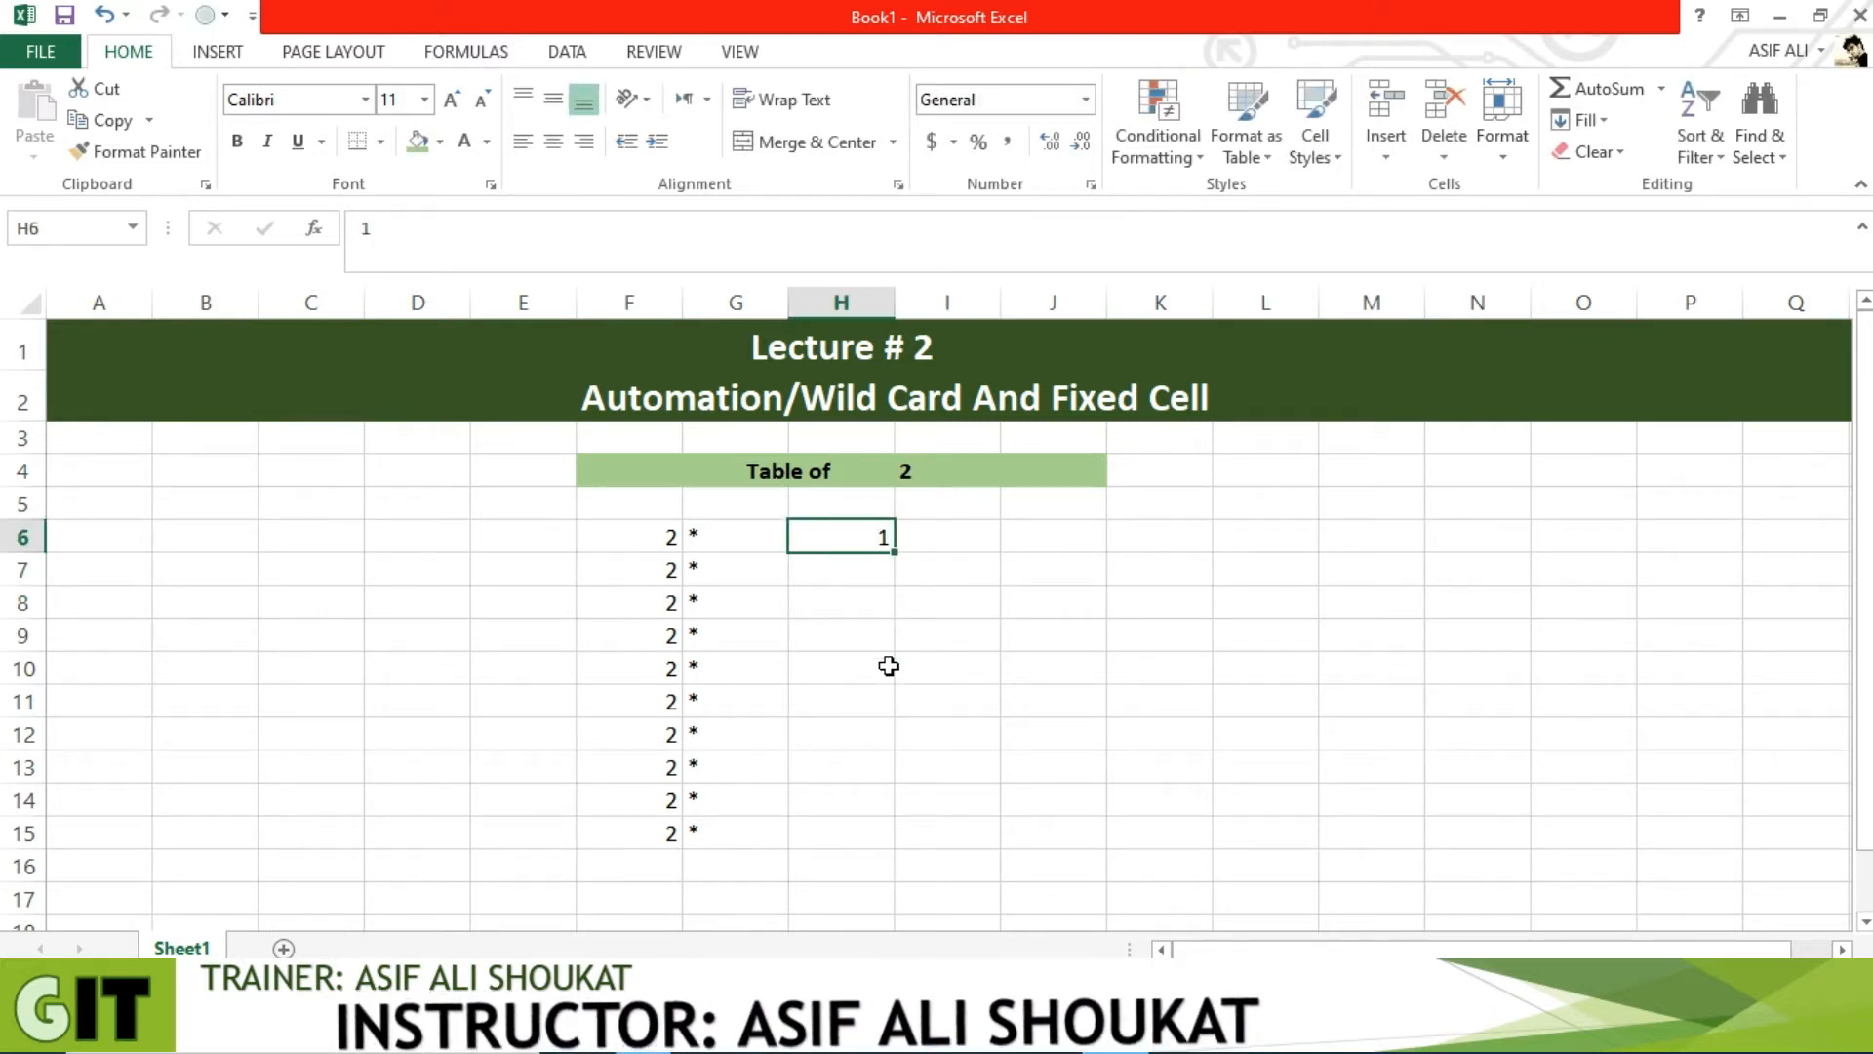
{"action": "left_click_drag", "start_coordinate": [892, 559], "coordinate": [884, 843]}
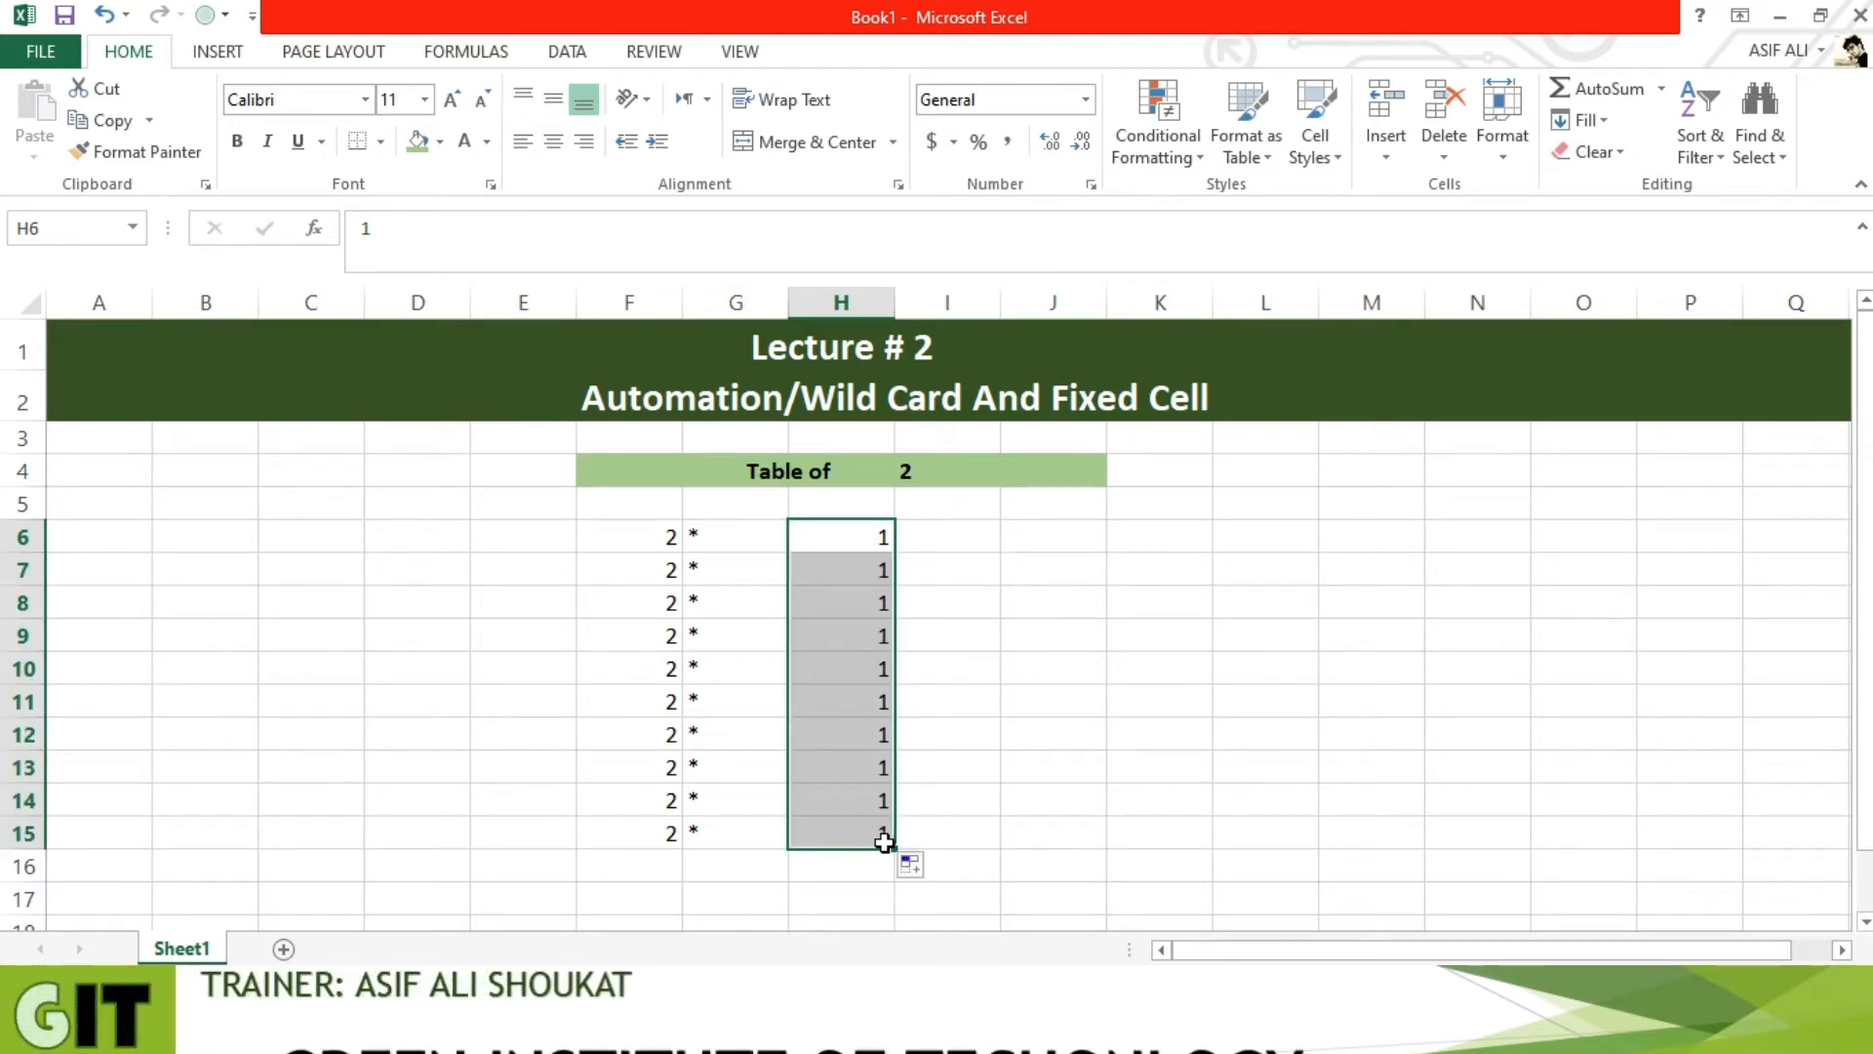
{"action": "left_click", "coordinate": [930, 874]}
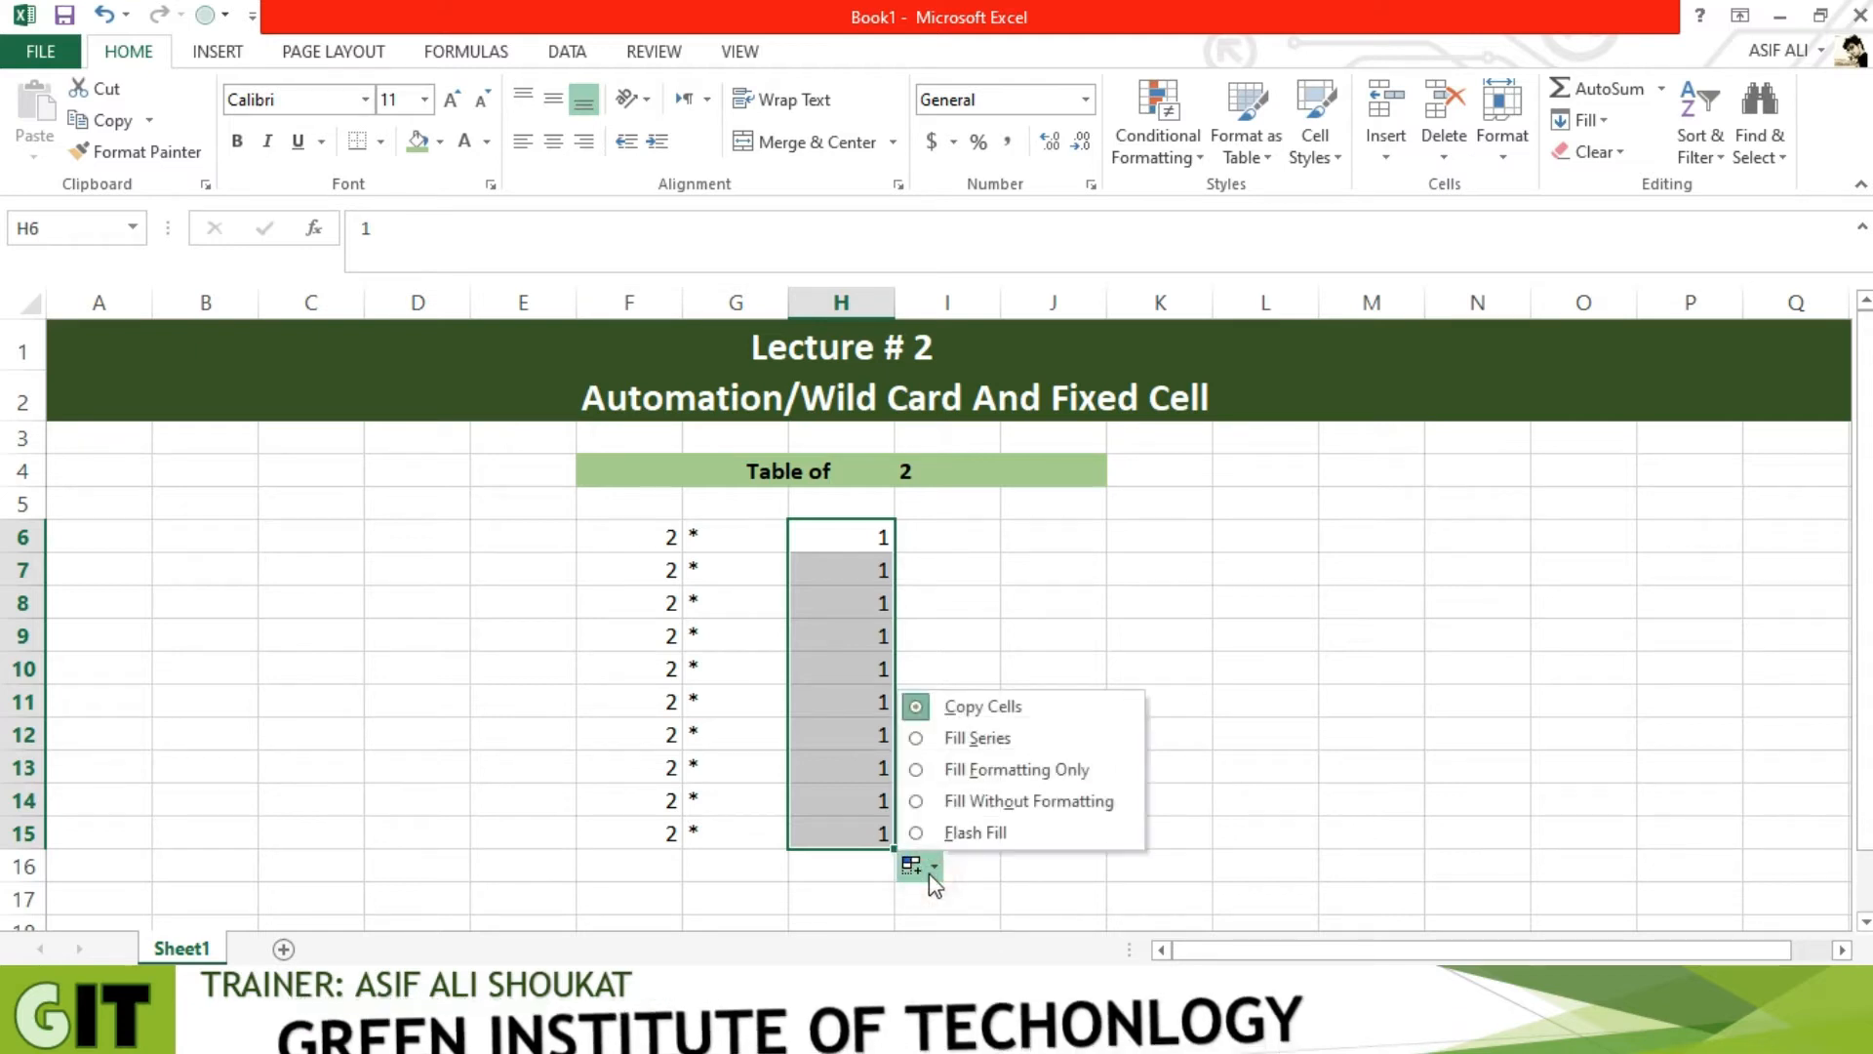
{"action": "left_click", "coordinate": [973, 748]}
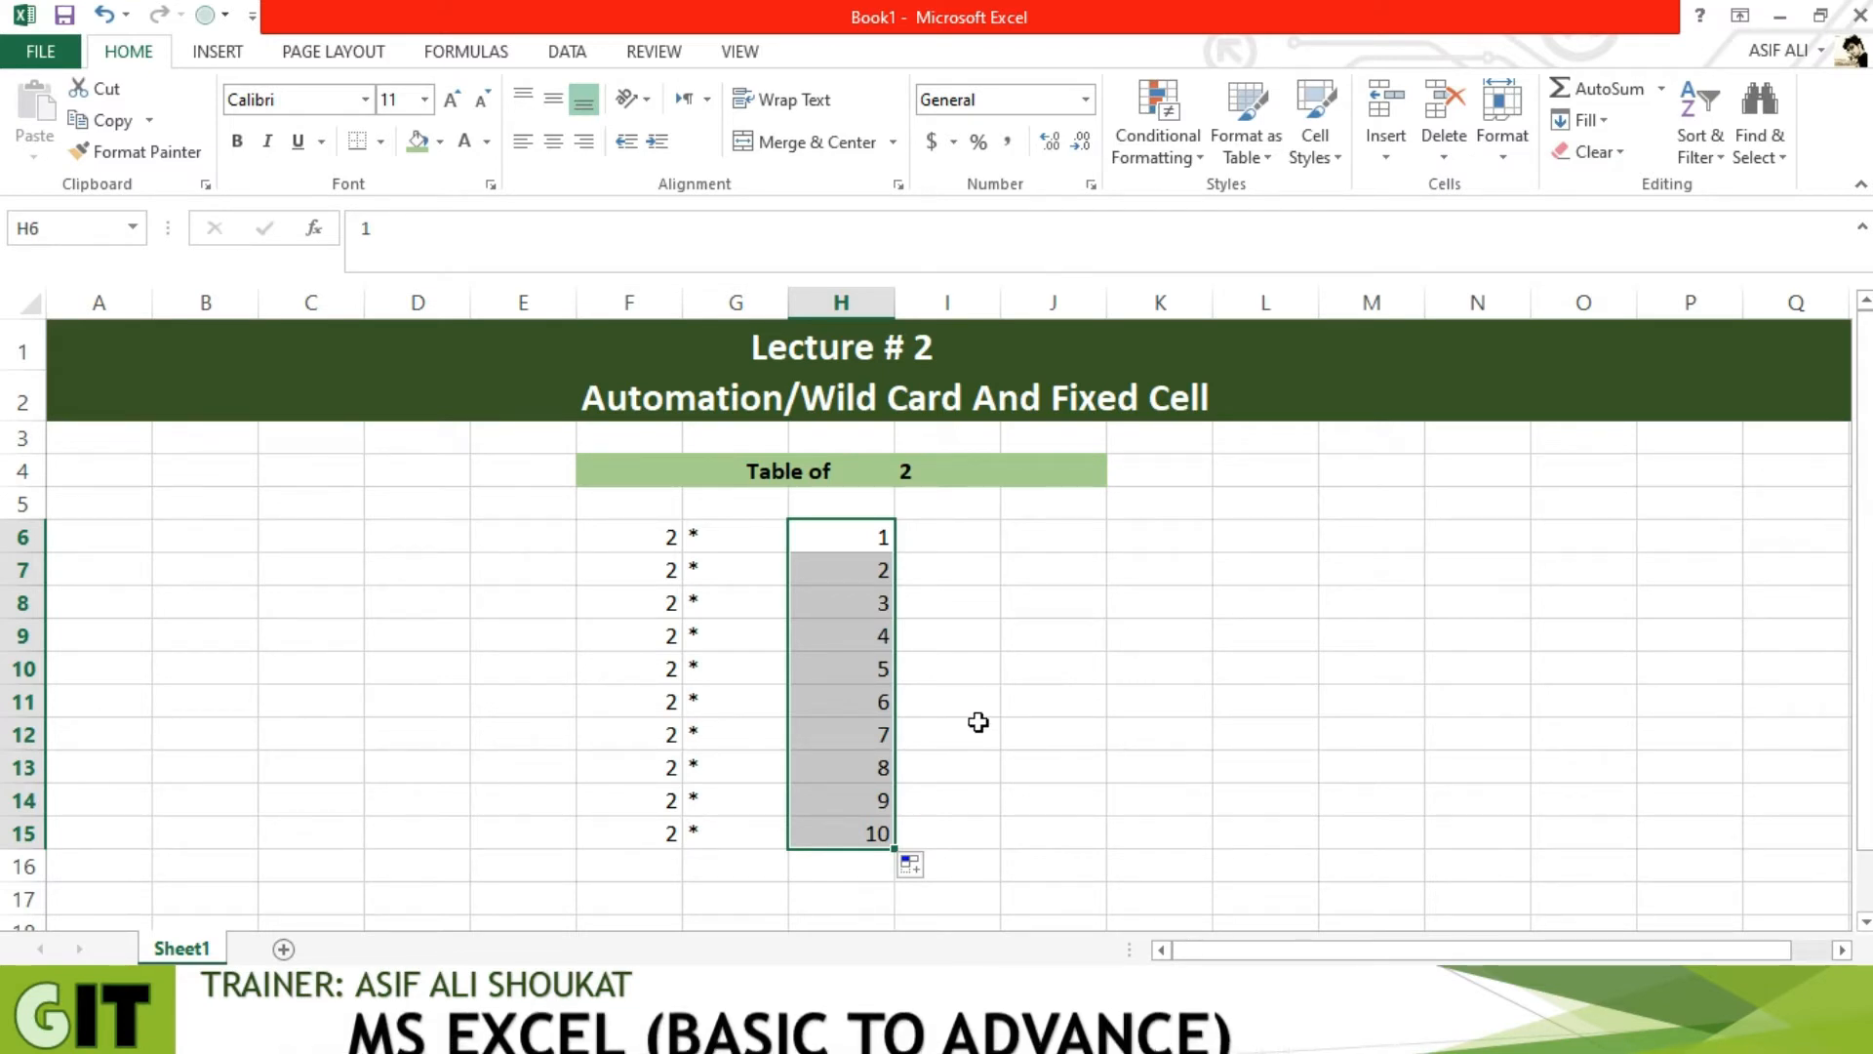
Enter an equals sign (=) as text in cell I6 and copy it down the column through I15
{"action": "left_click", "coordinate": [980, 547]}
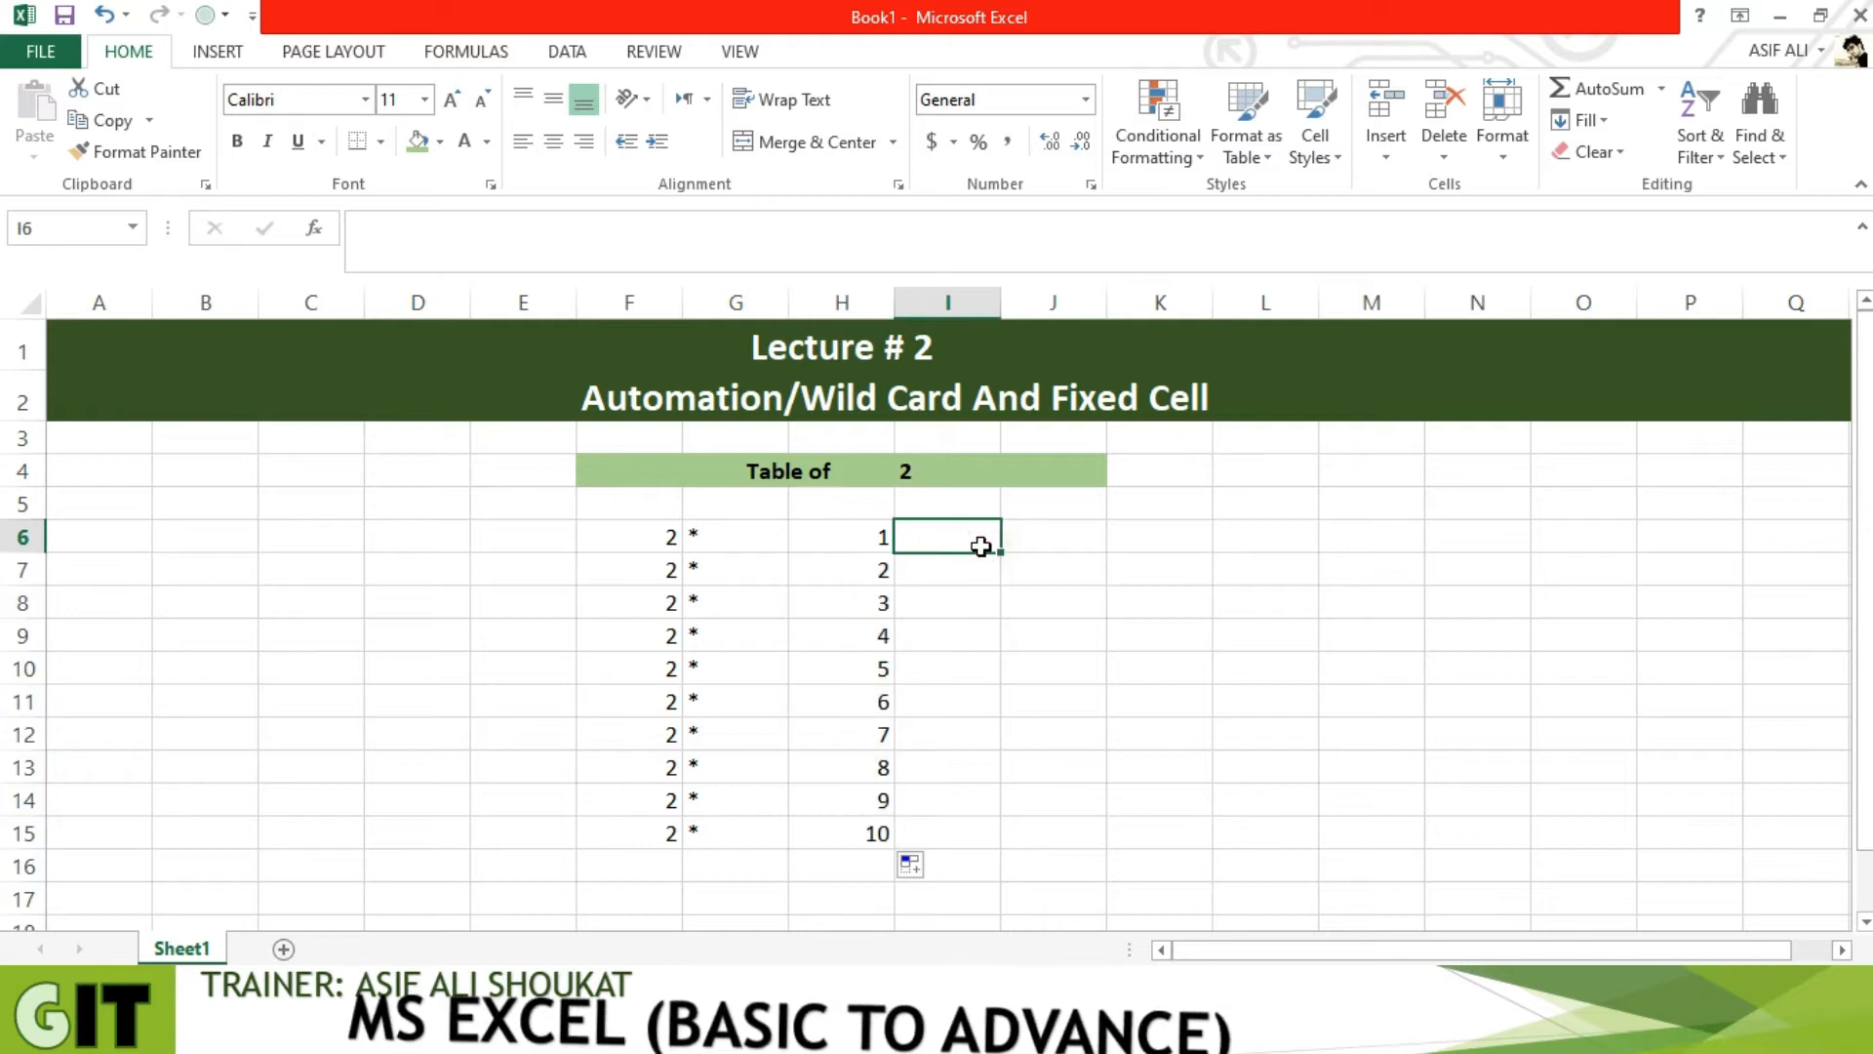
{"action": "type", "text": "="}
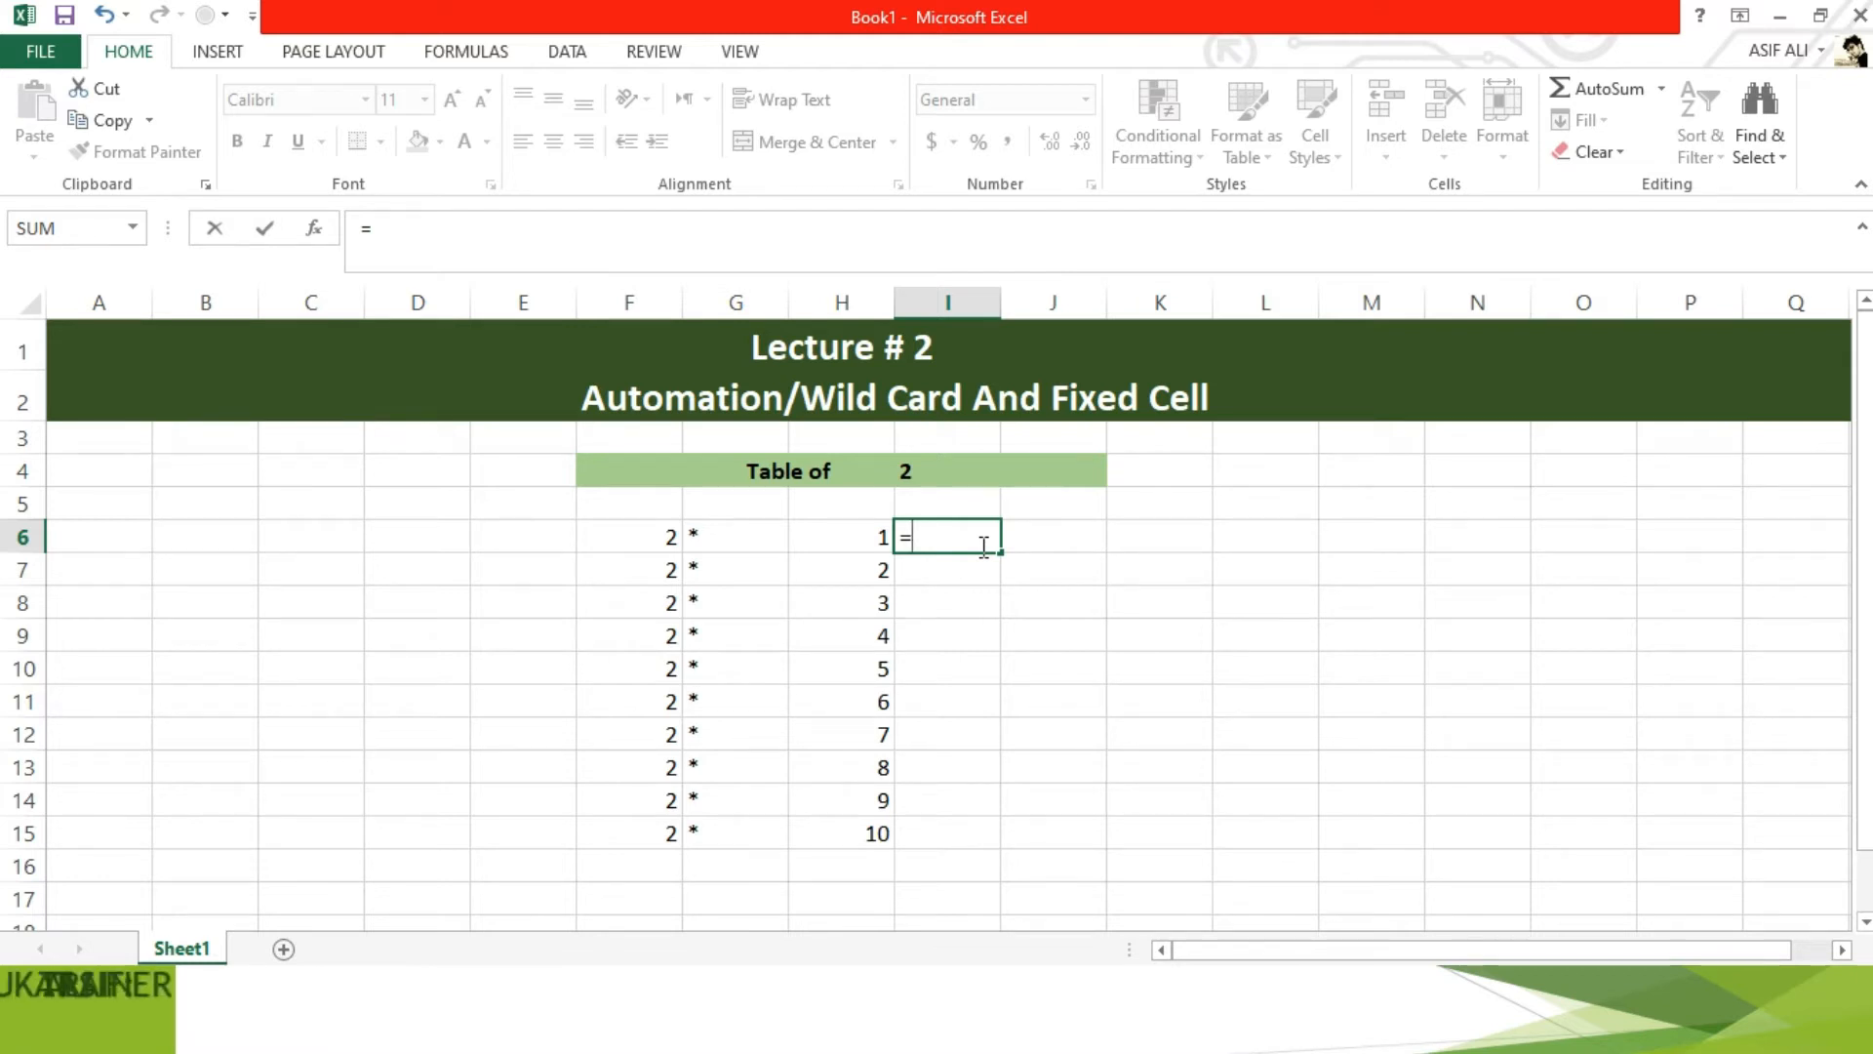
{"action": "key", "text": "Return"}
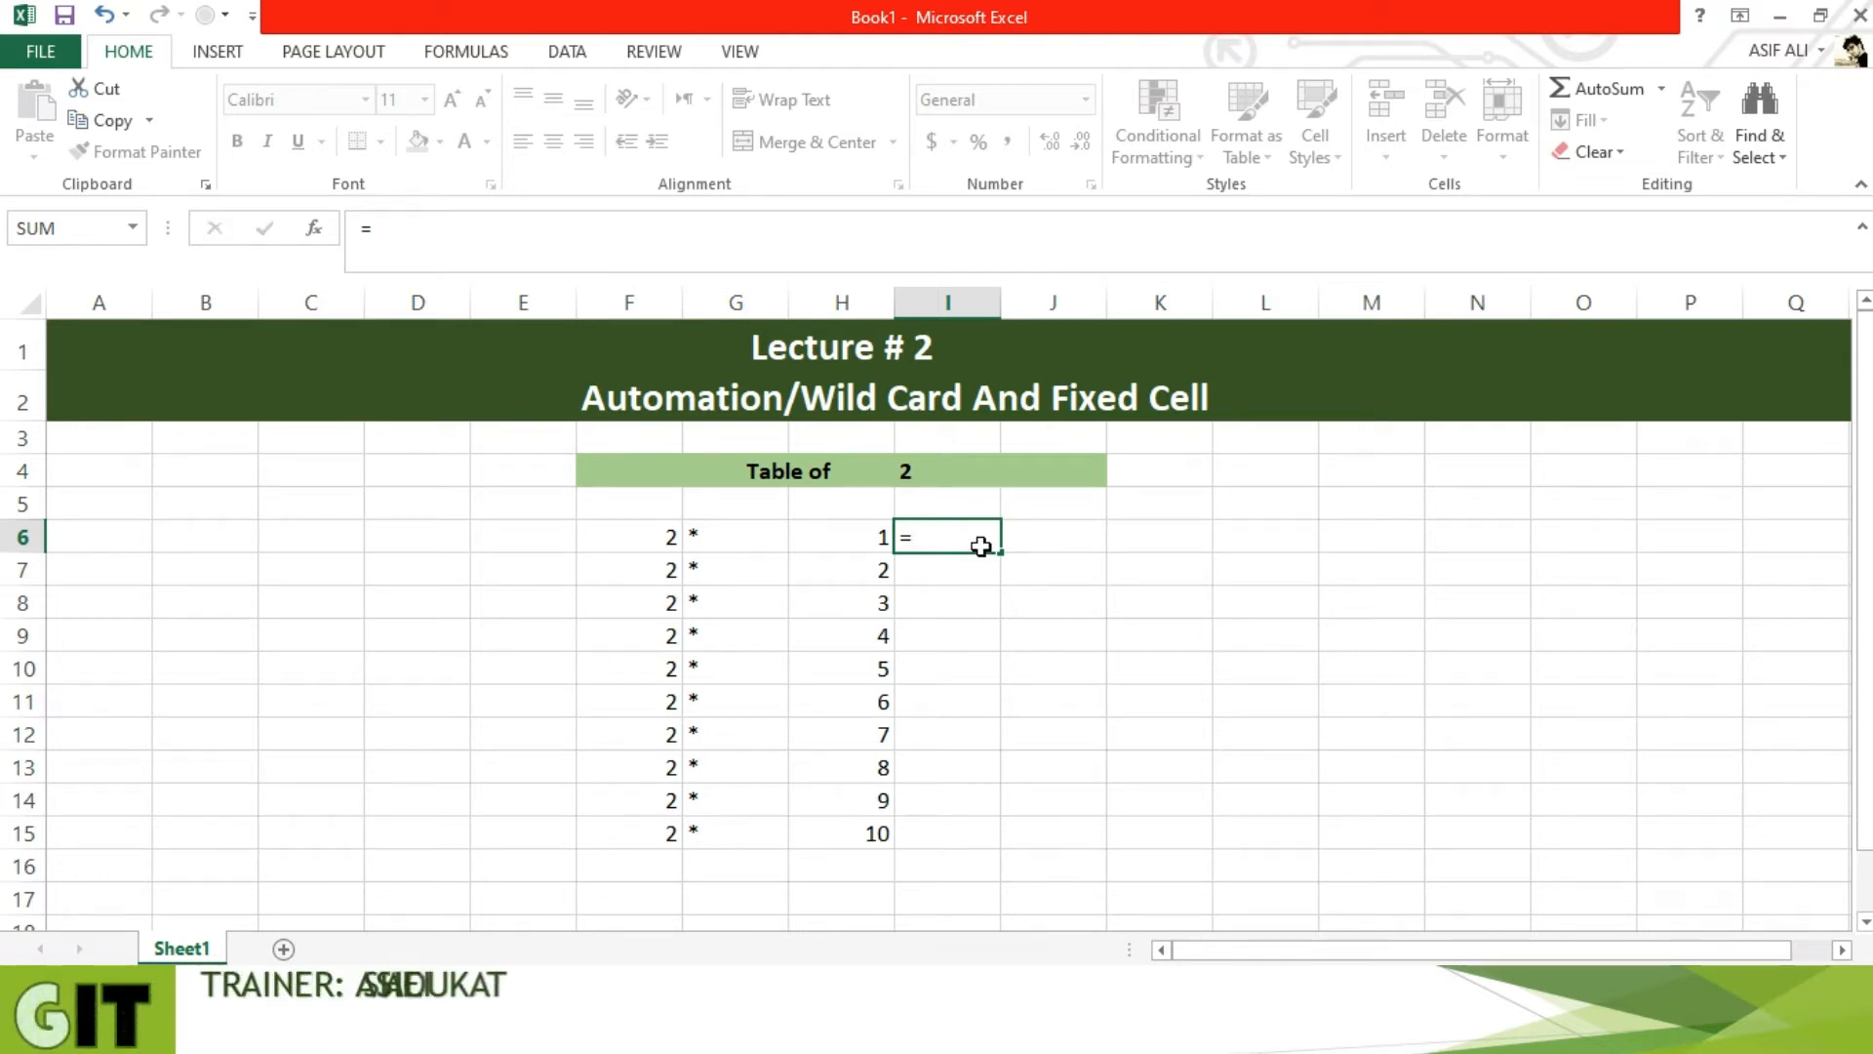
{"action": "left_click", "coordinate": [980, 547]}
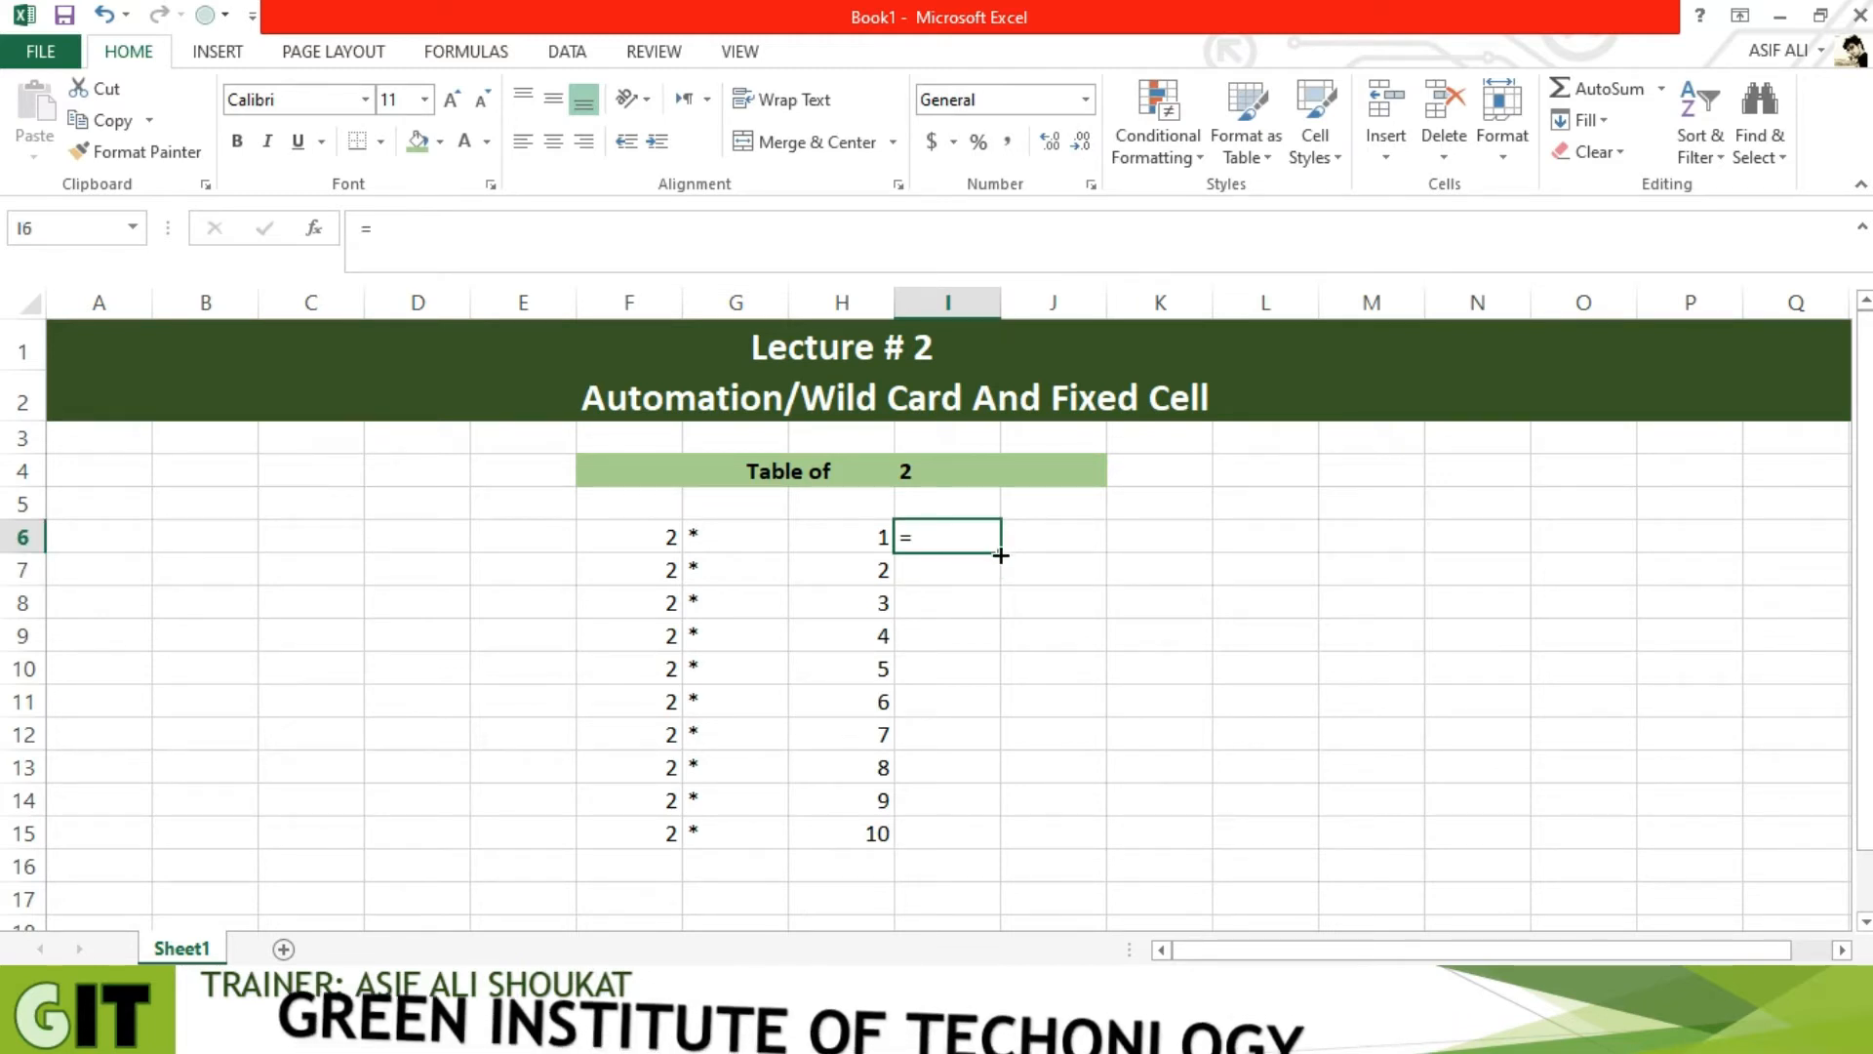
{"action": "double_click", "coordinate": [1000, 557]}
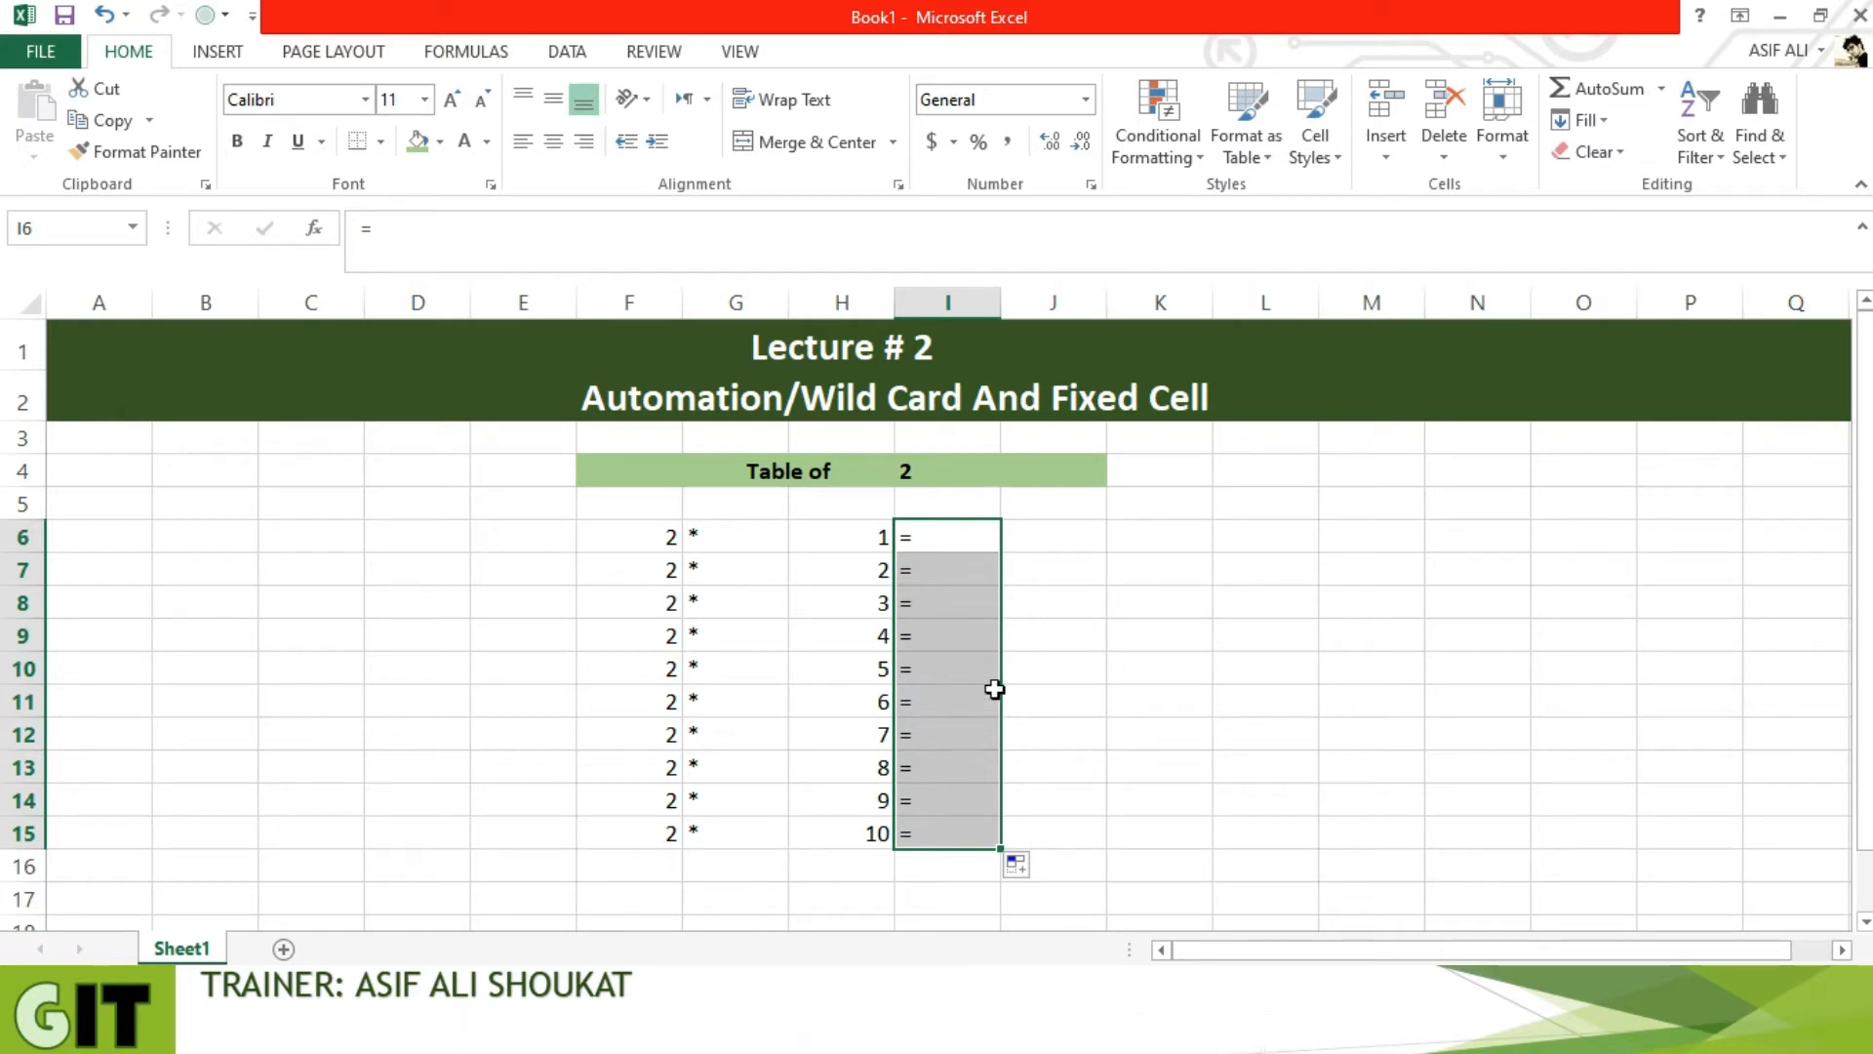
Begin a formula in cell J6 with an equals sign
{"action": "left_click", "coordinate": [1054, 542]}
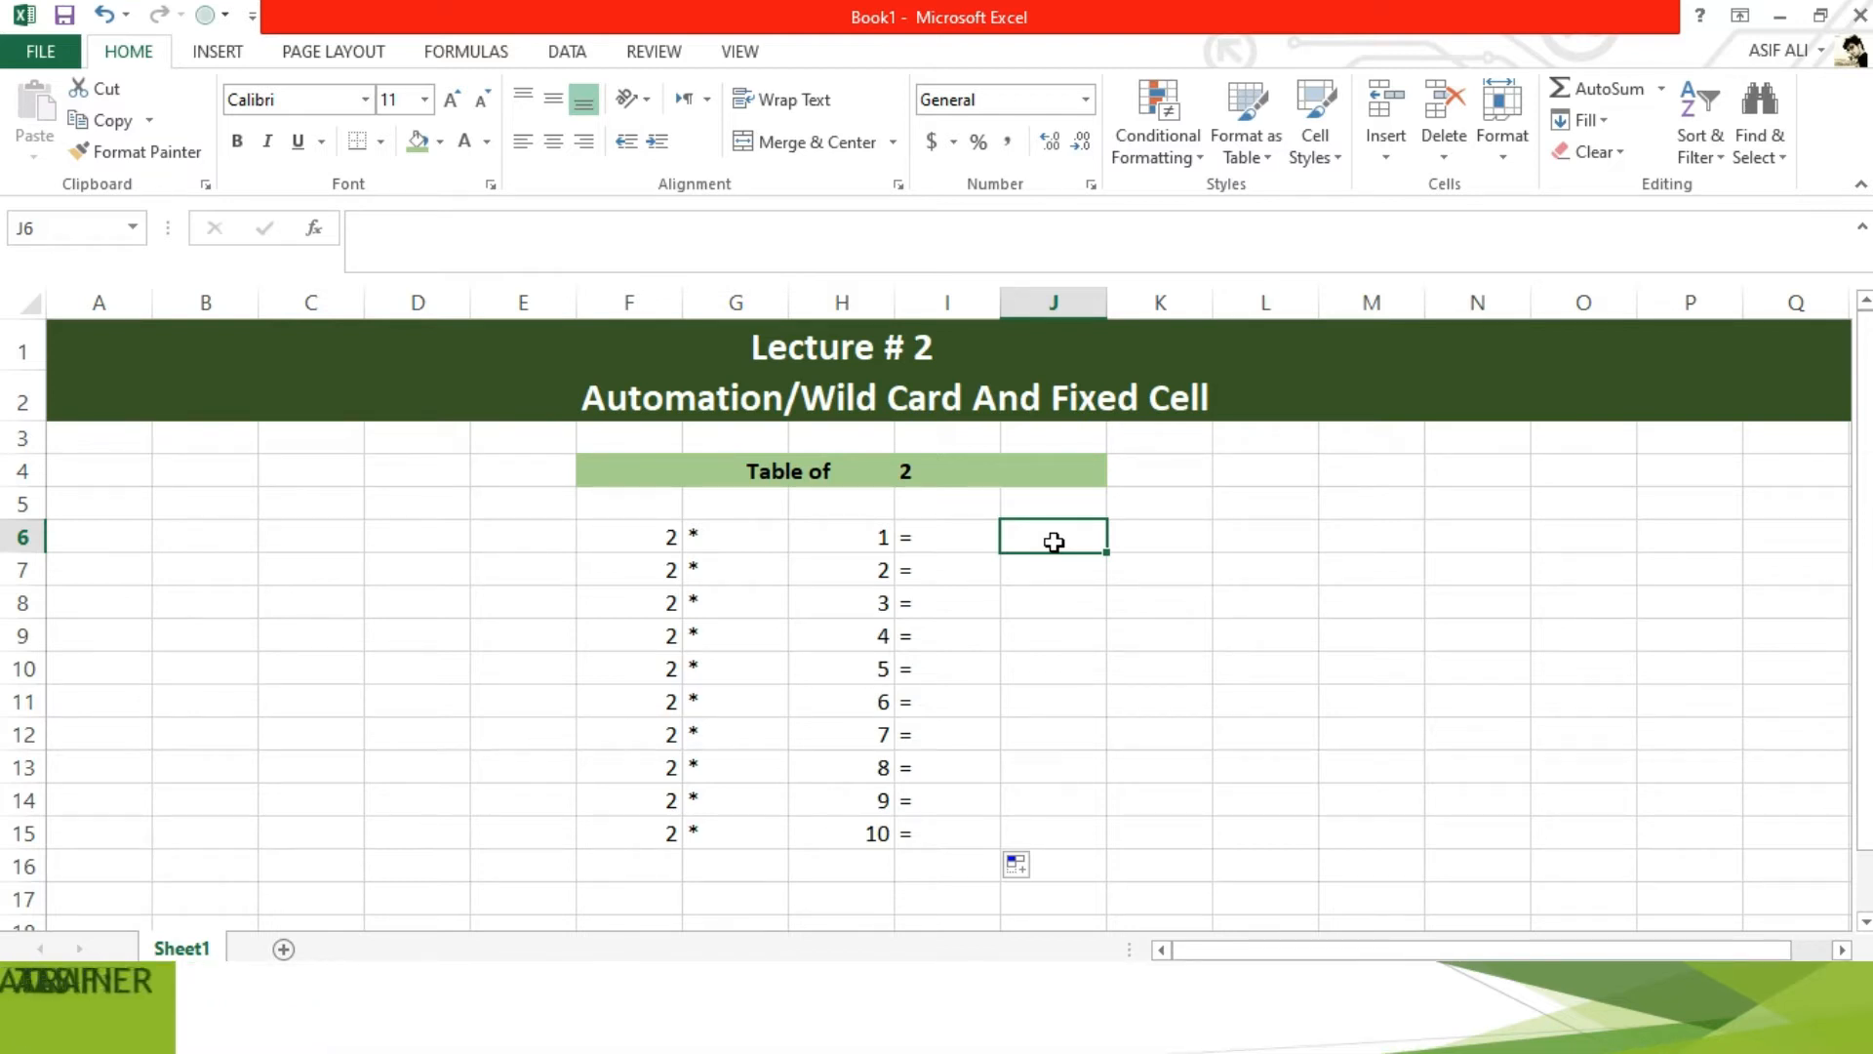
{"action": "type", "text": "="}
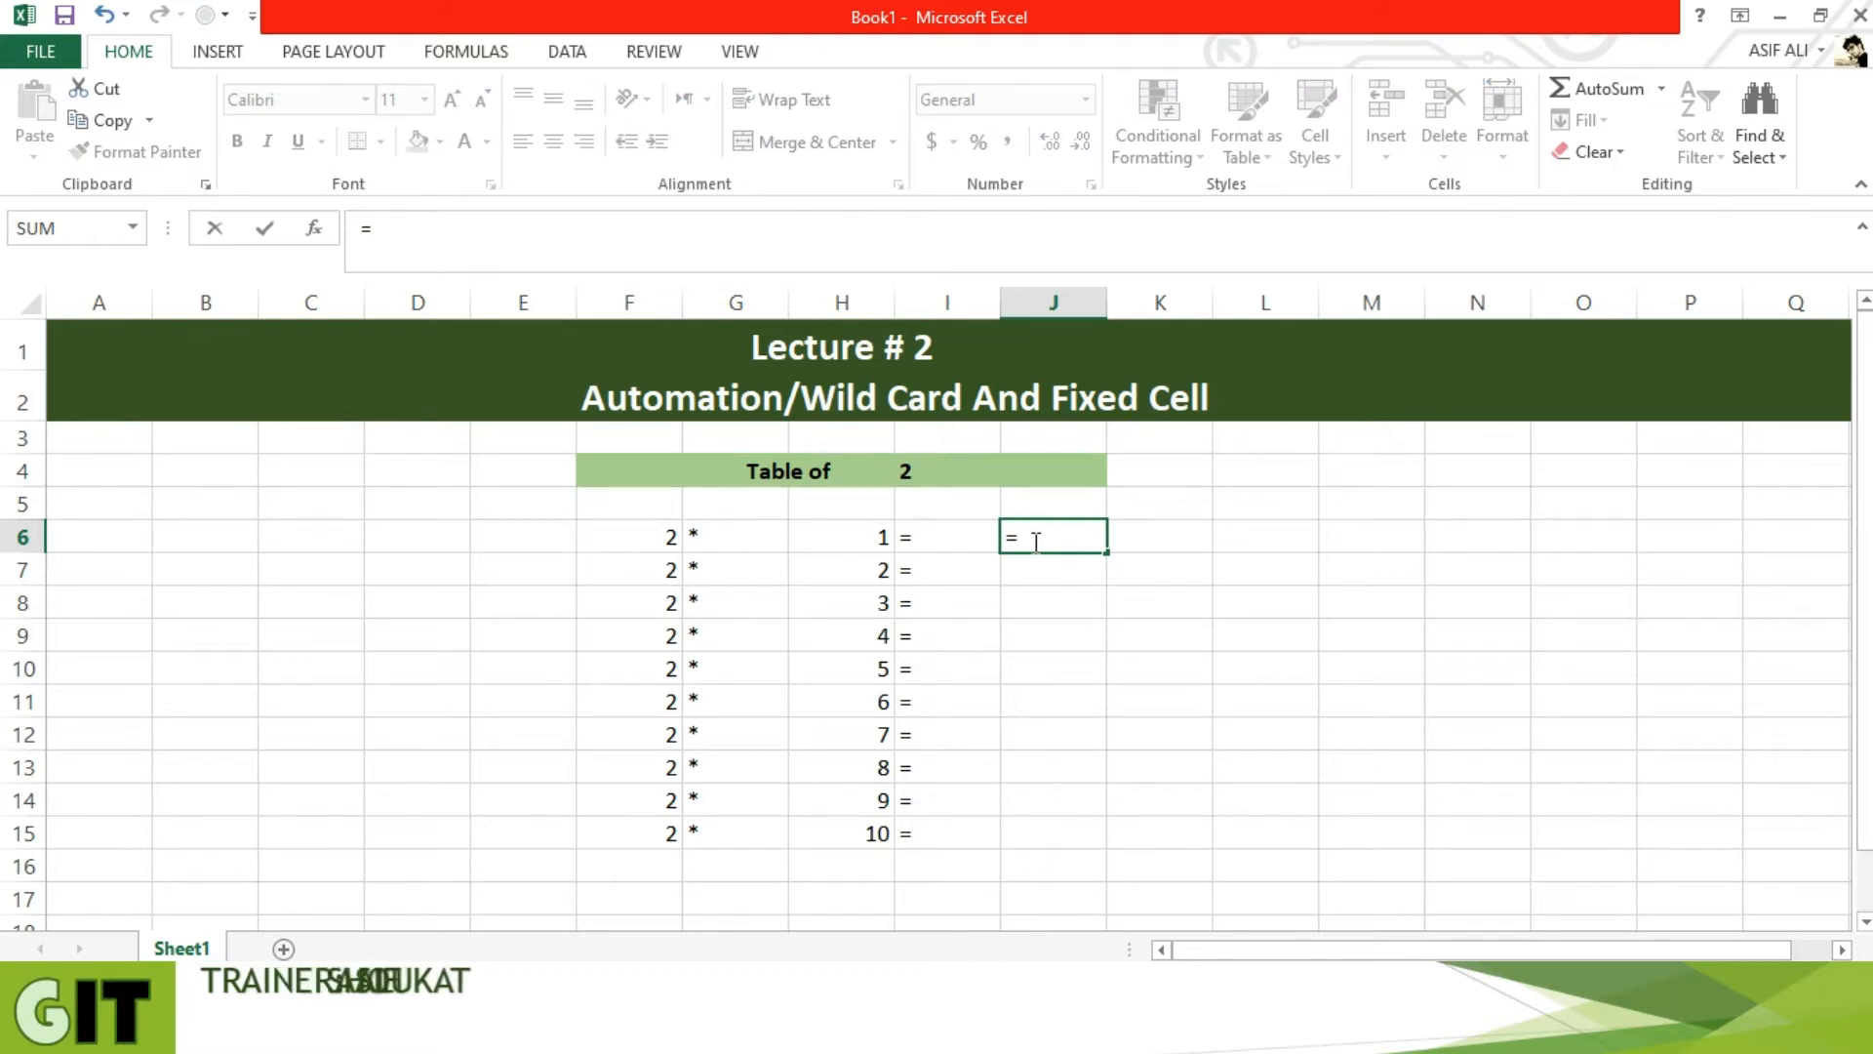
{"action": "left_click", "coordinate": [640, 541]}
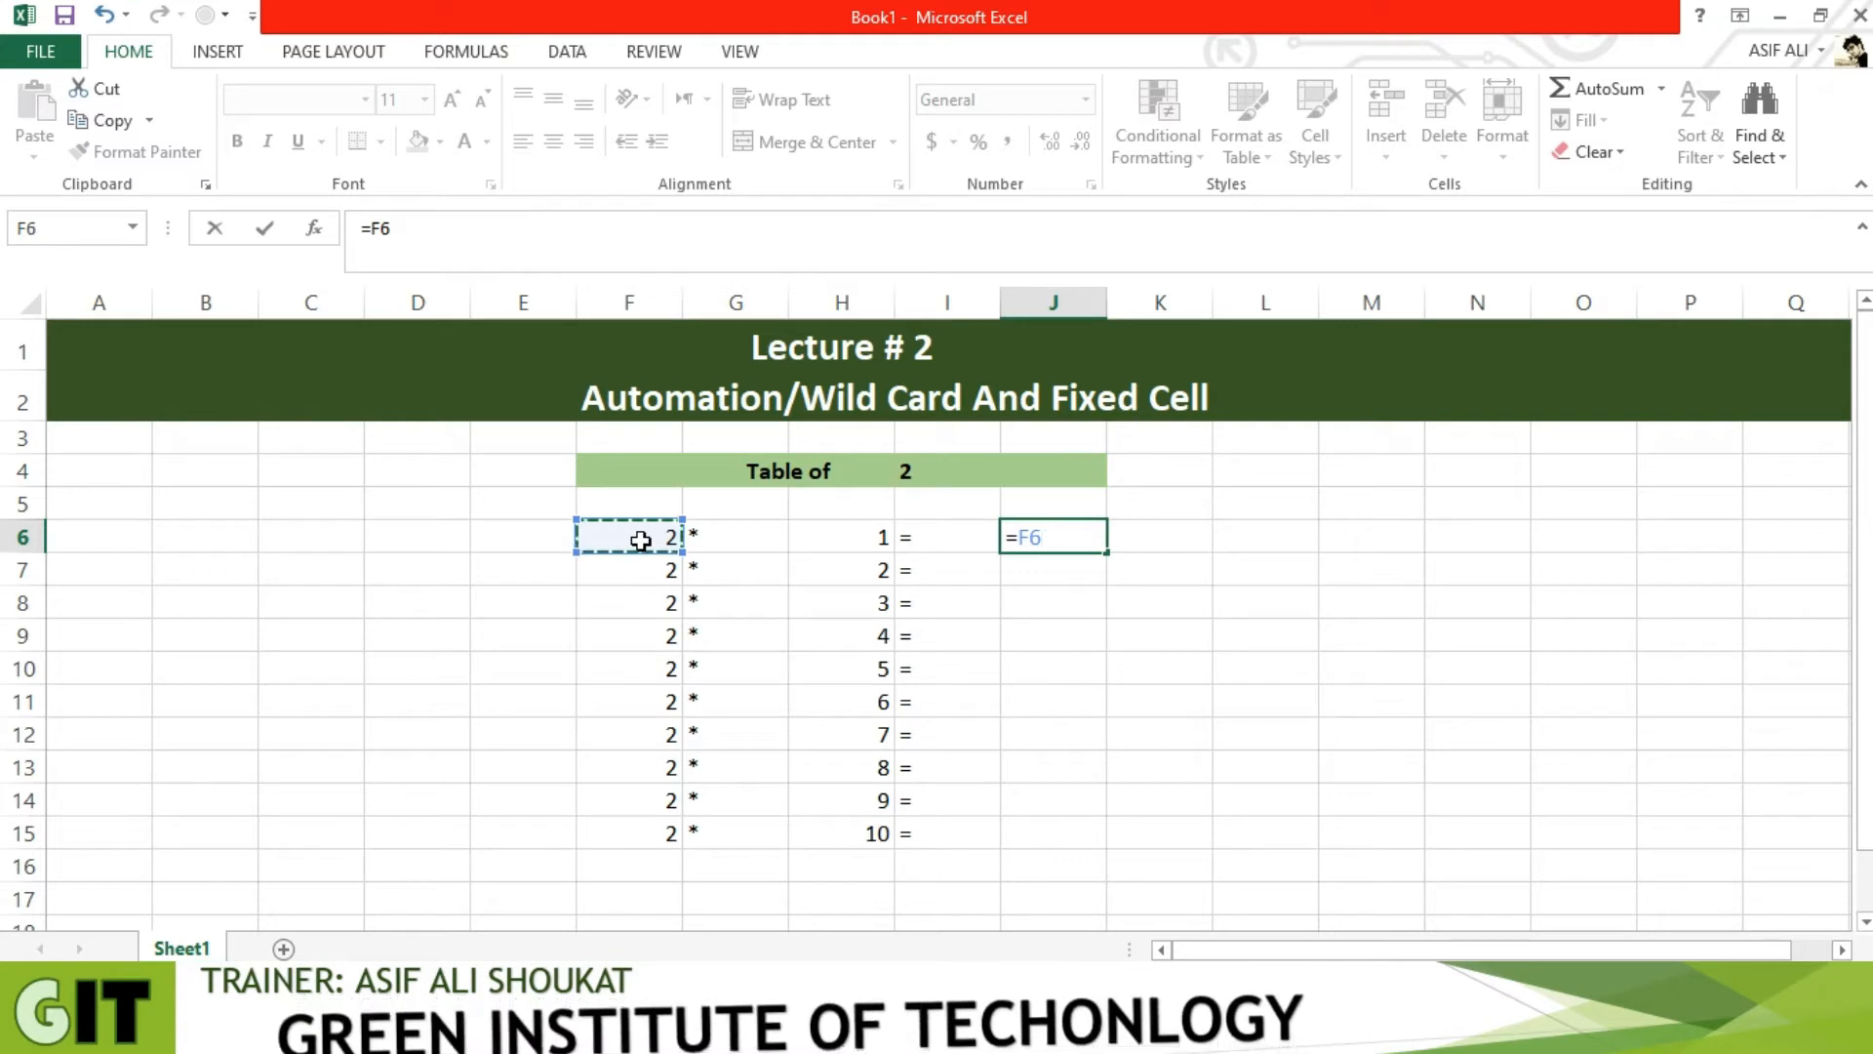
{"action": "type", "text": "*"}
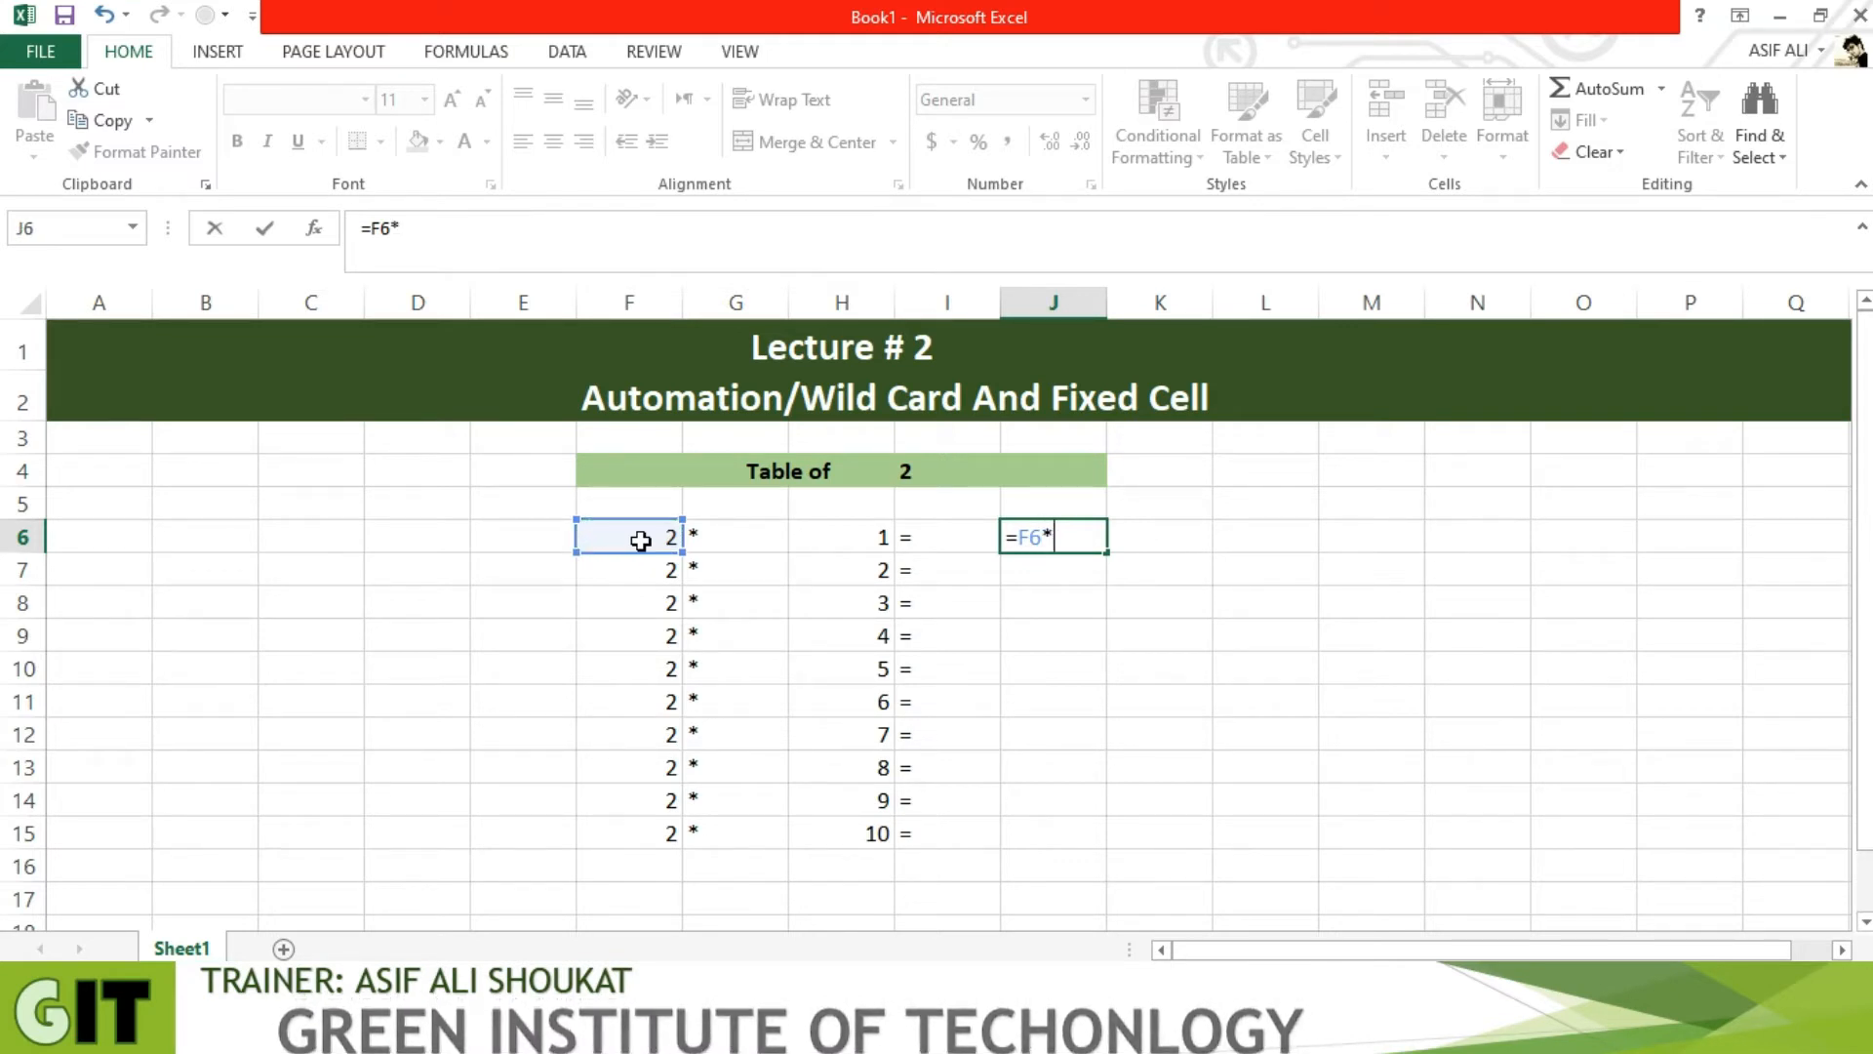
{"action": "left_click", "coordinate": [836, 538]}
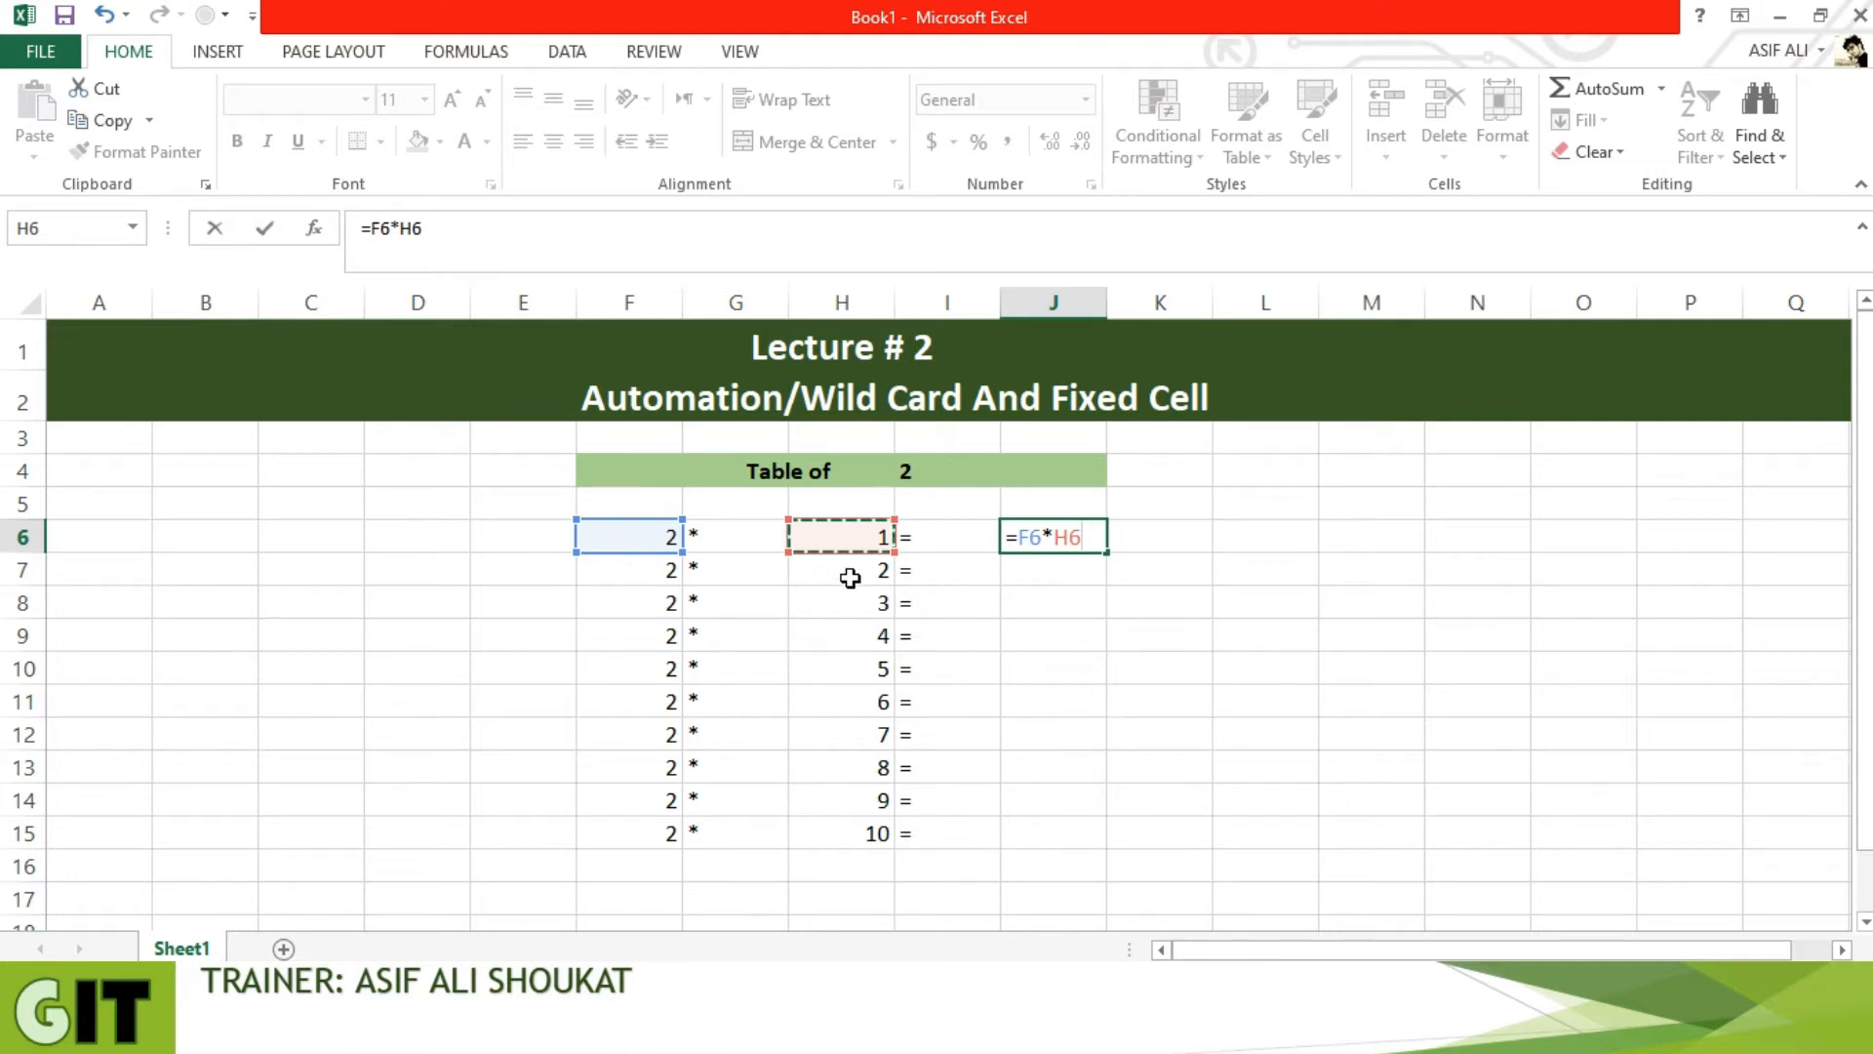
{"action": "key", "text": "BackSpace"}
{"action": "key", "text": "BackSpace"}
{"action": "key", "text": "BackSpace"}
{"action": "key", "text": "BackSpace"}
{"action": "key", "text": "BackSpace"}
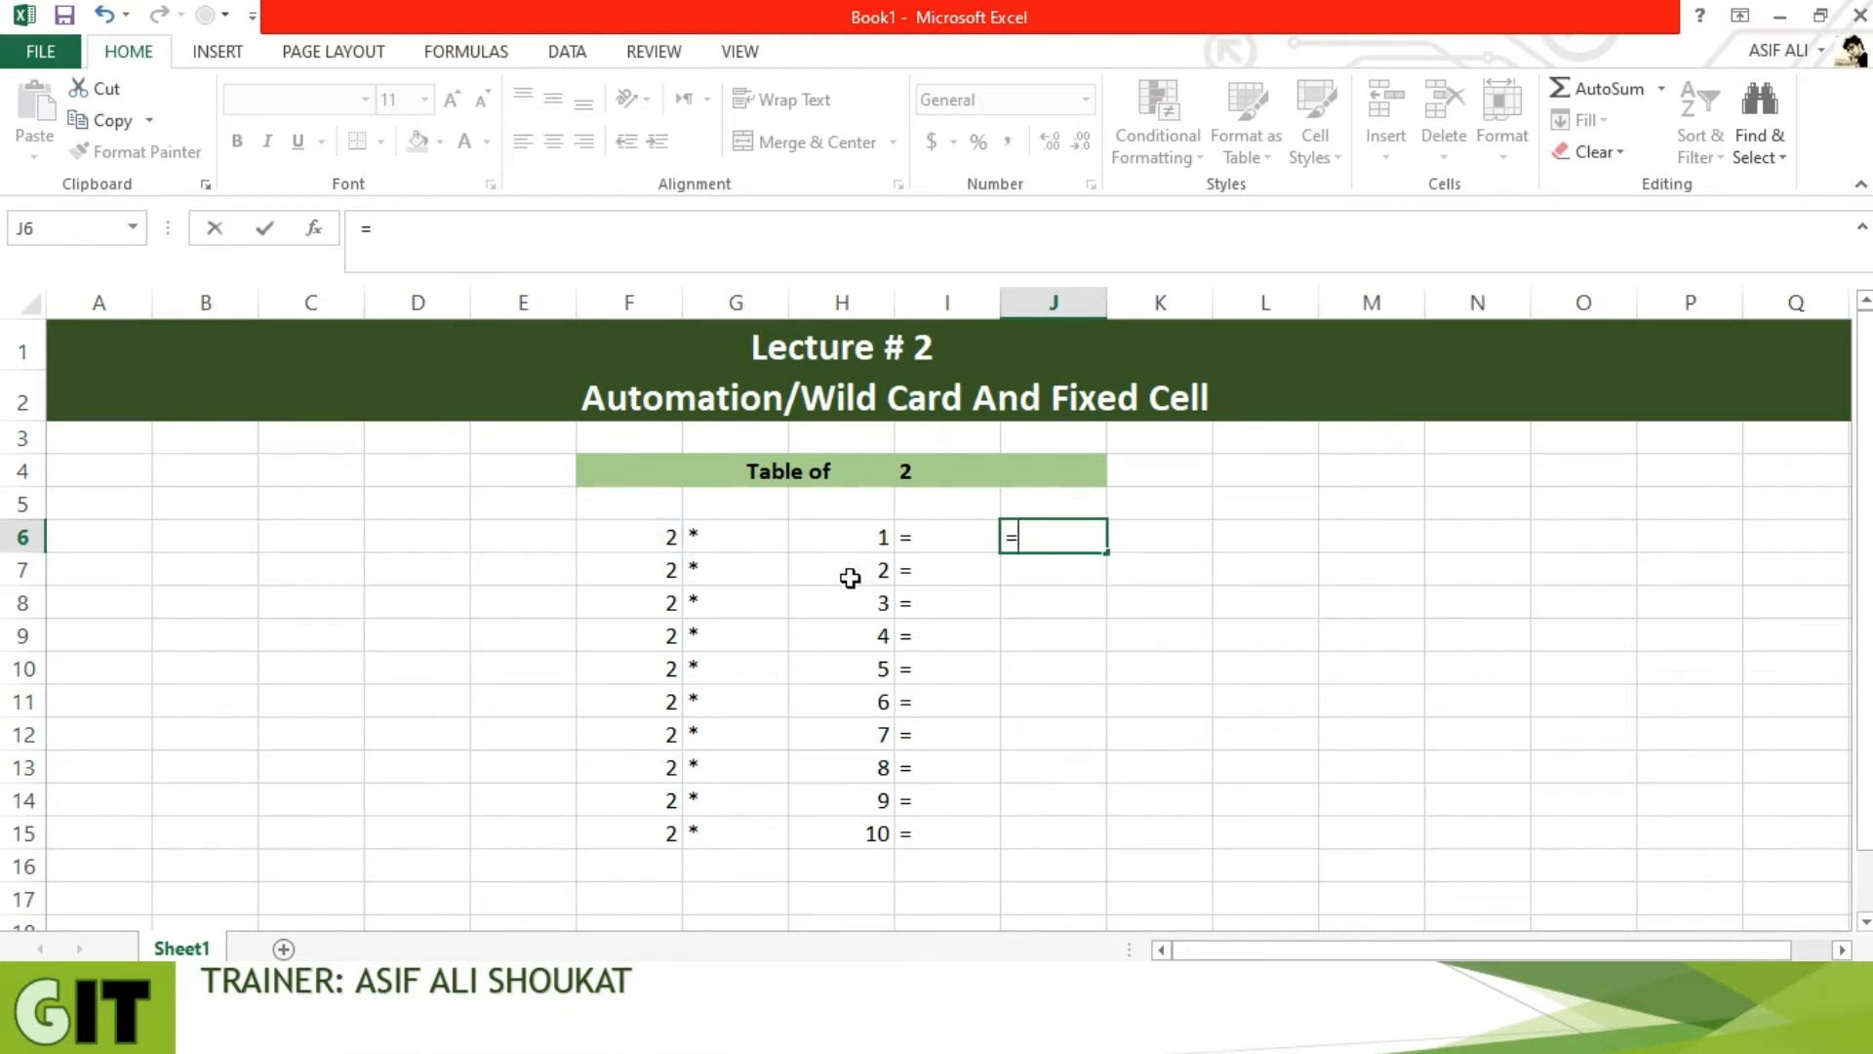
Complete the formula in cell J6 as =F6*H6 and copy it down the column through J15
{"action": "type", "text": "f6"}
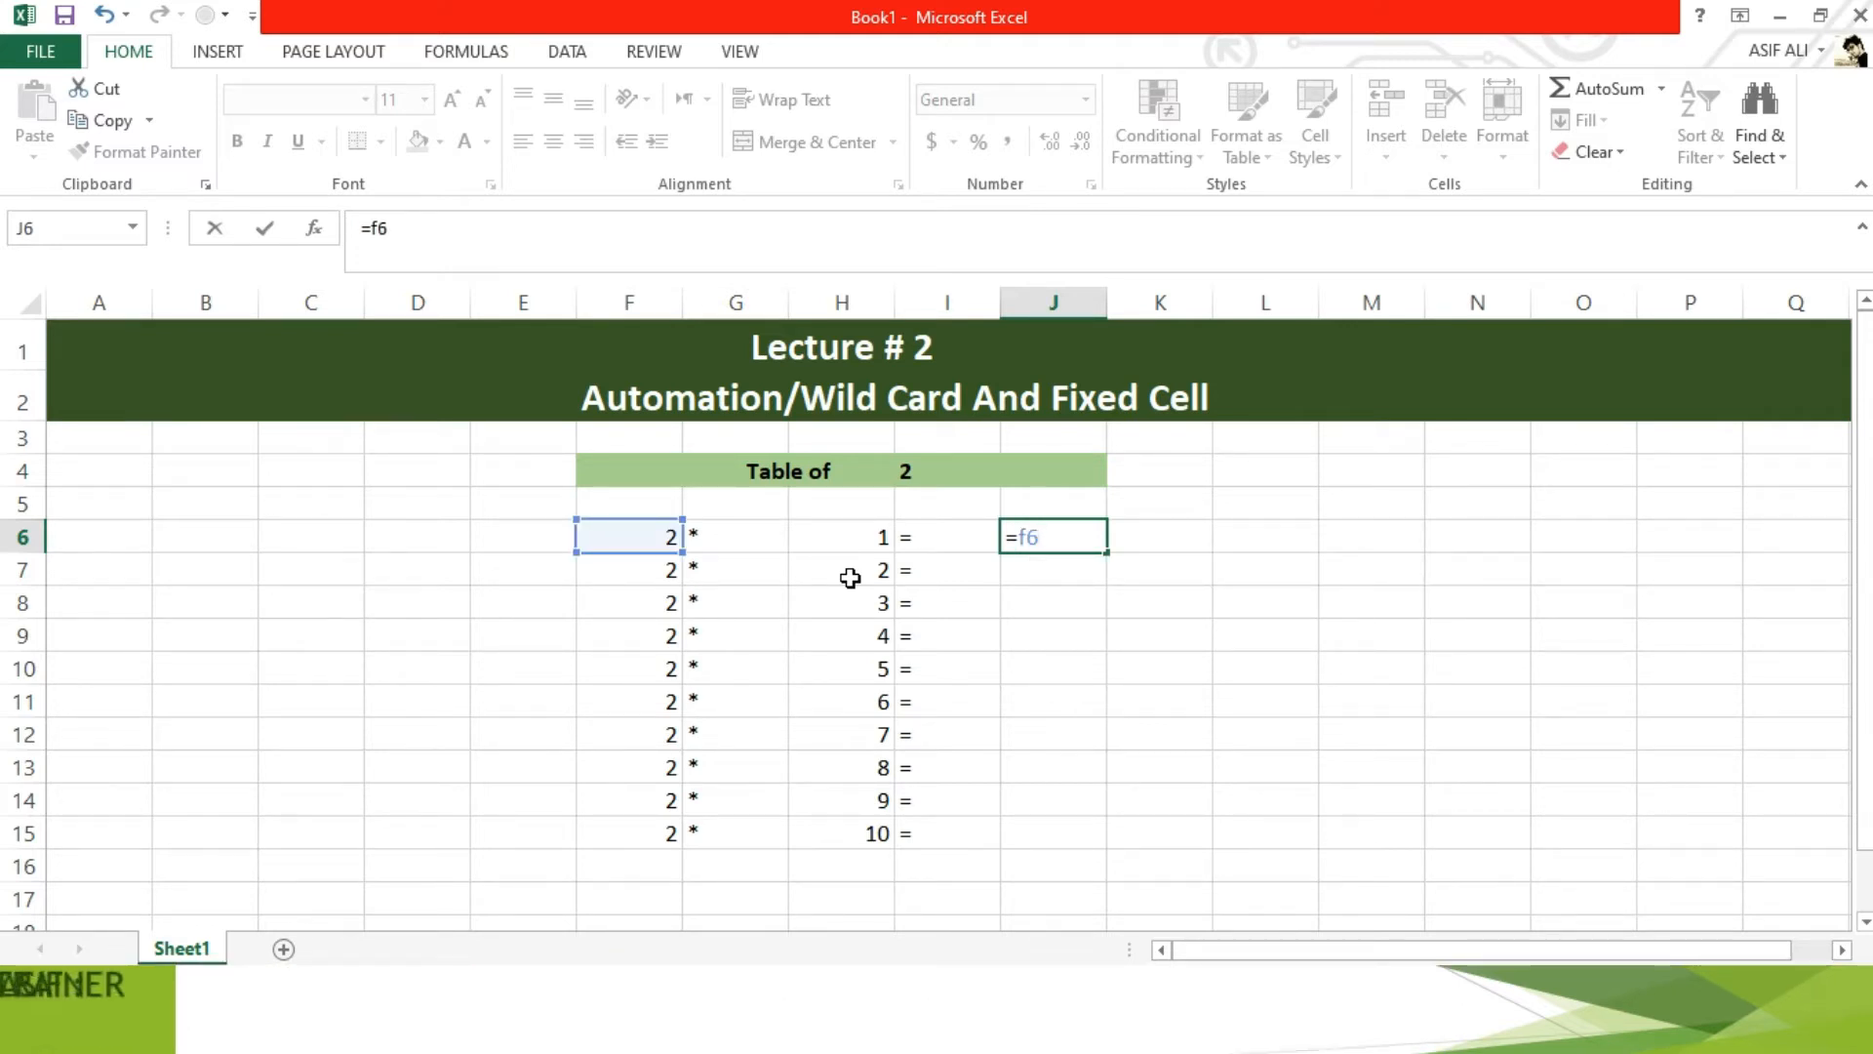
{"action": "type", "text": "*"}
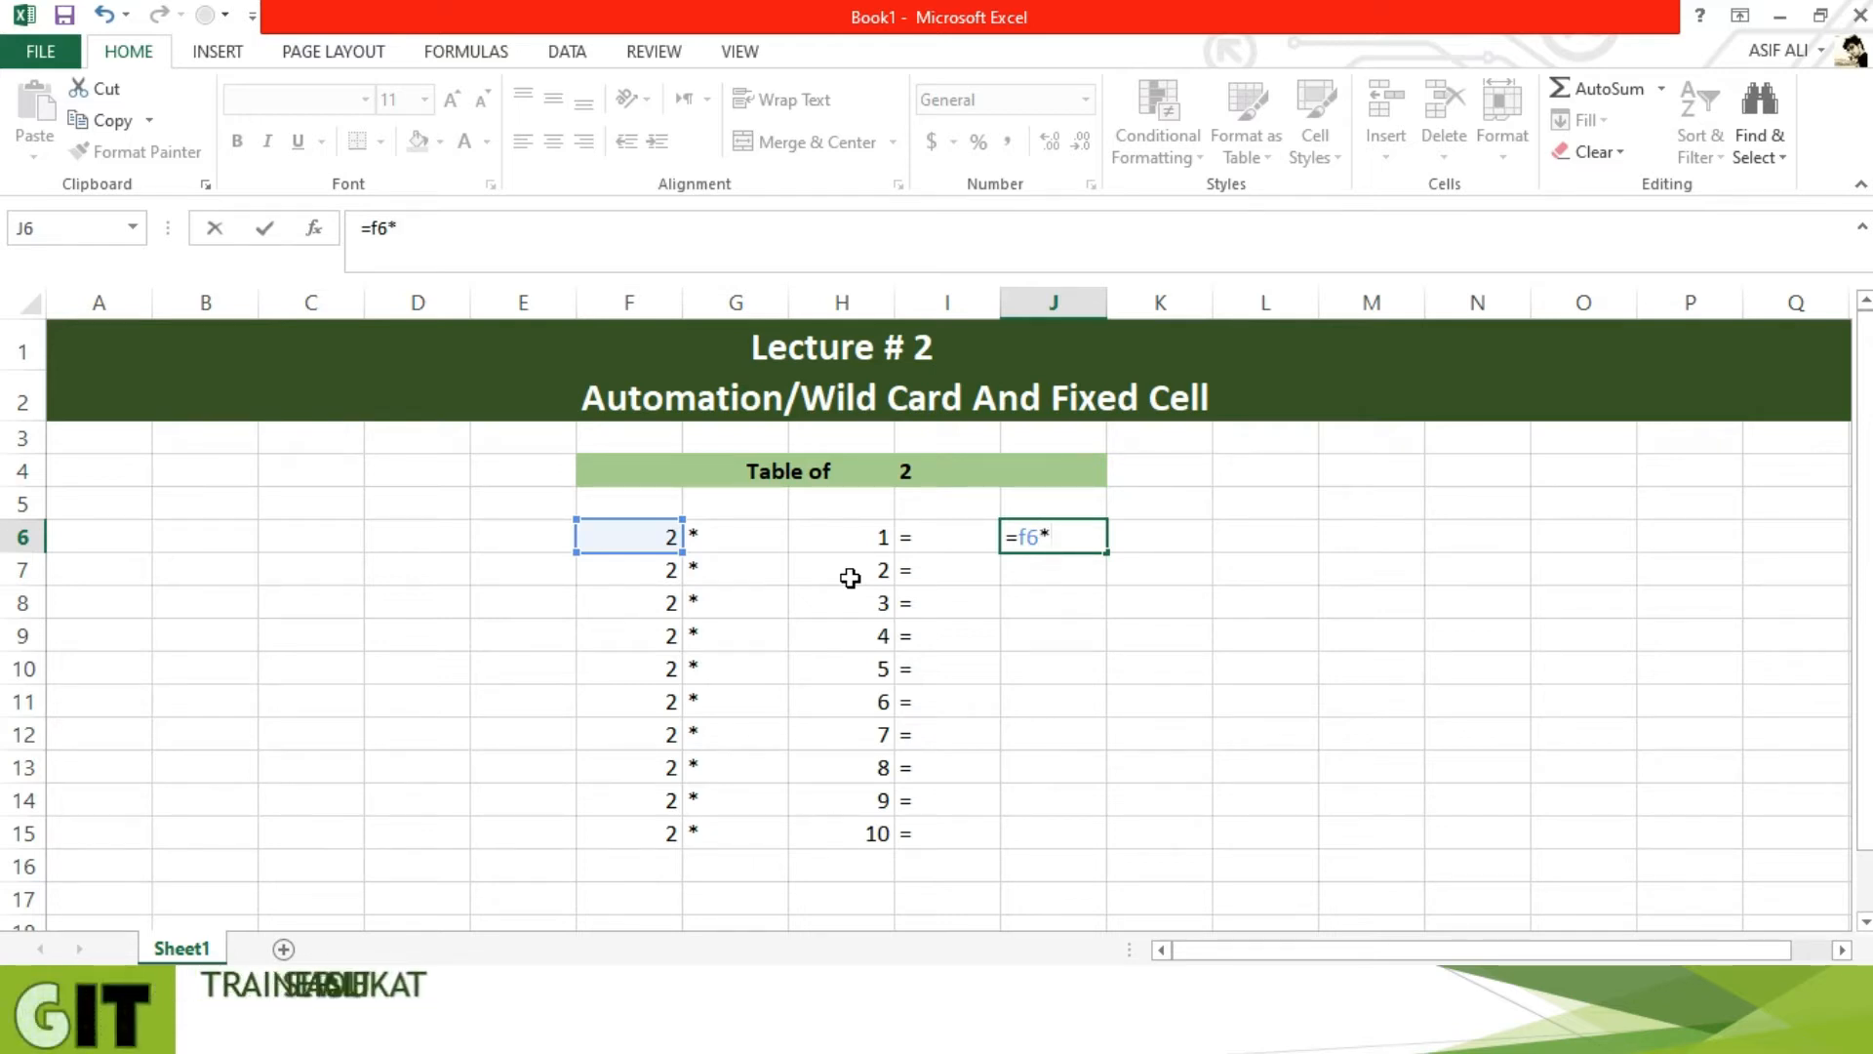
{"action": "type", "text": "h6"}
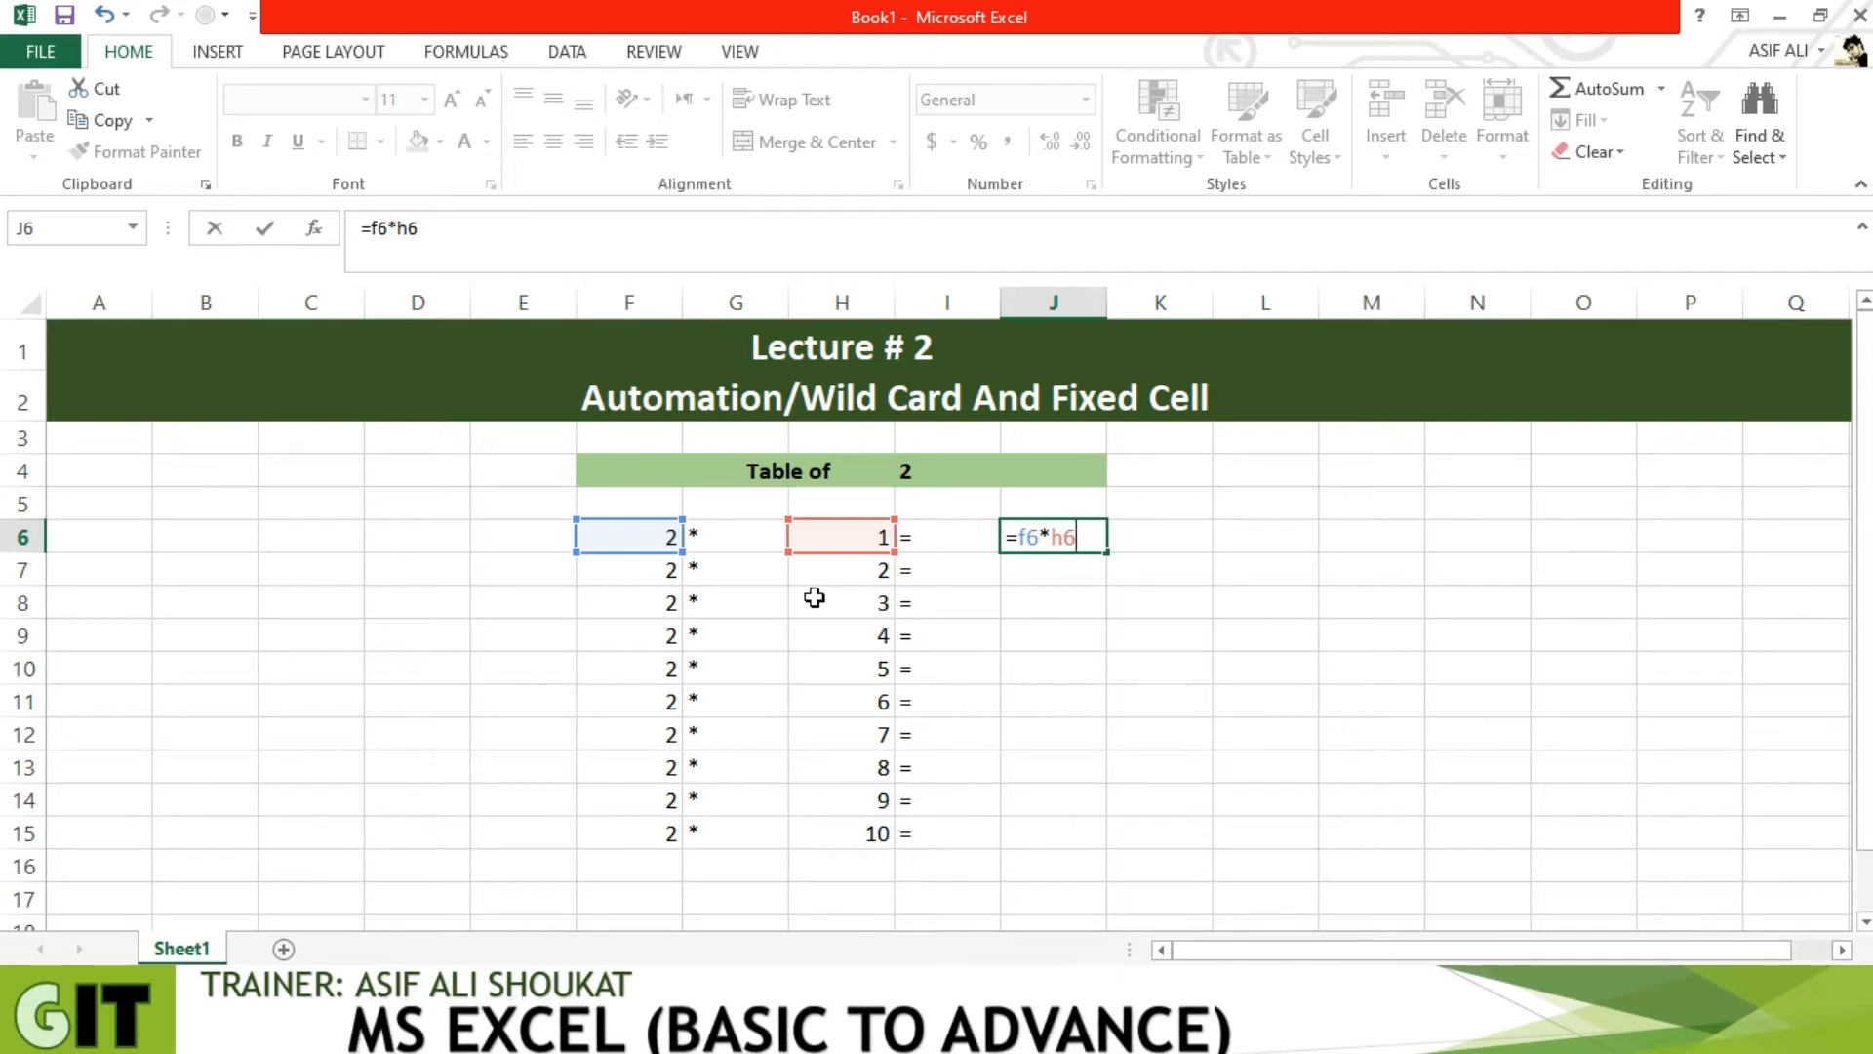
{"action": "key", "text": "Return"}
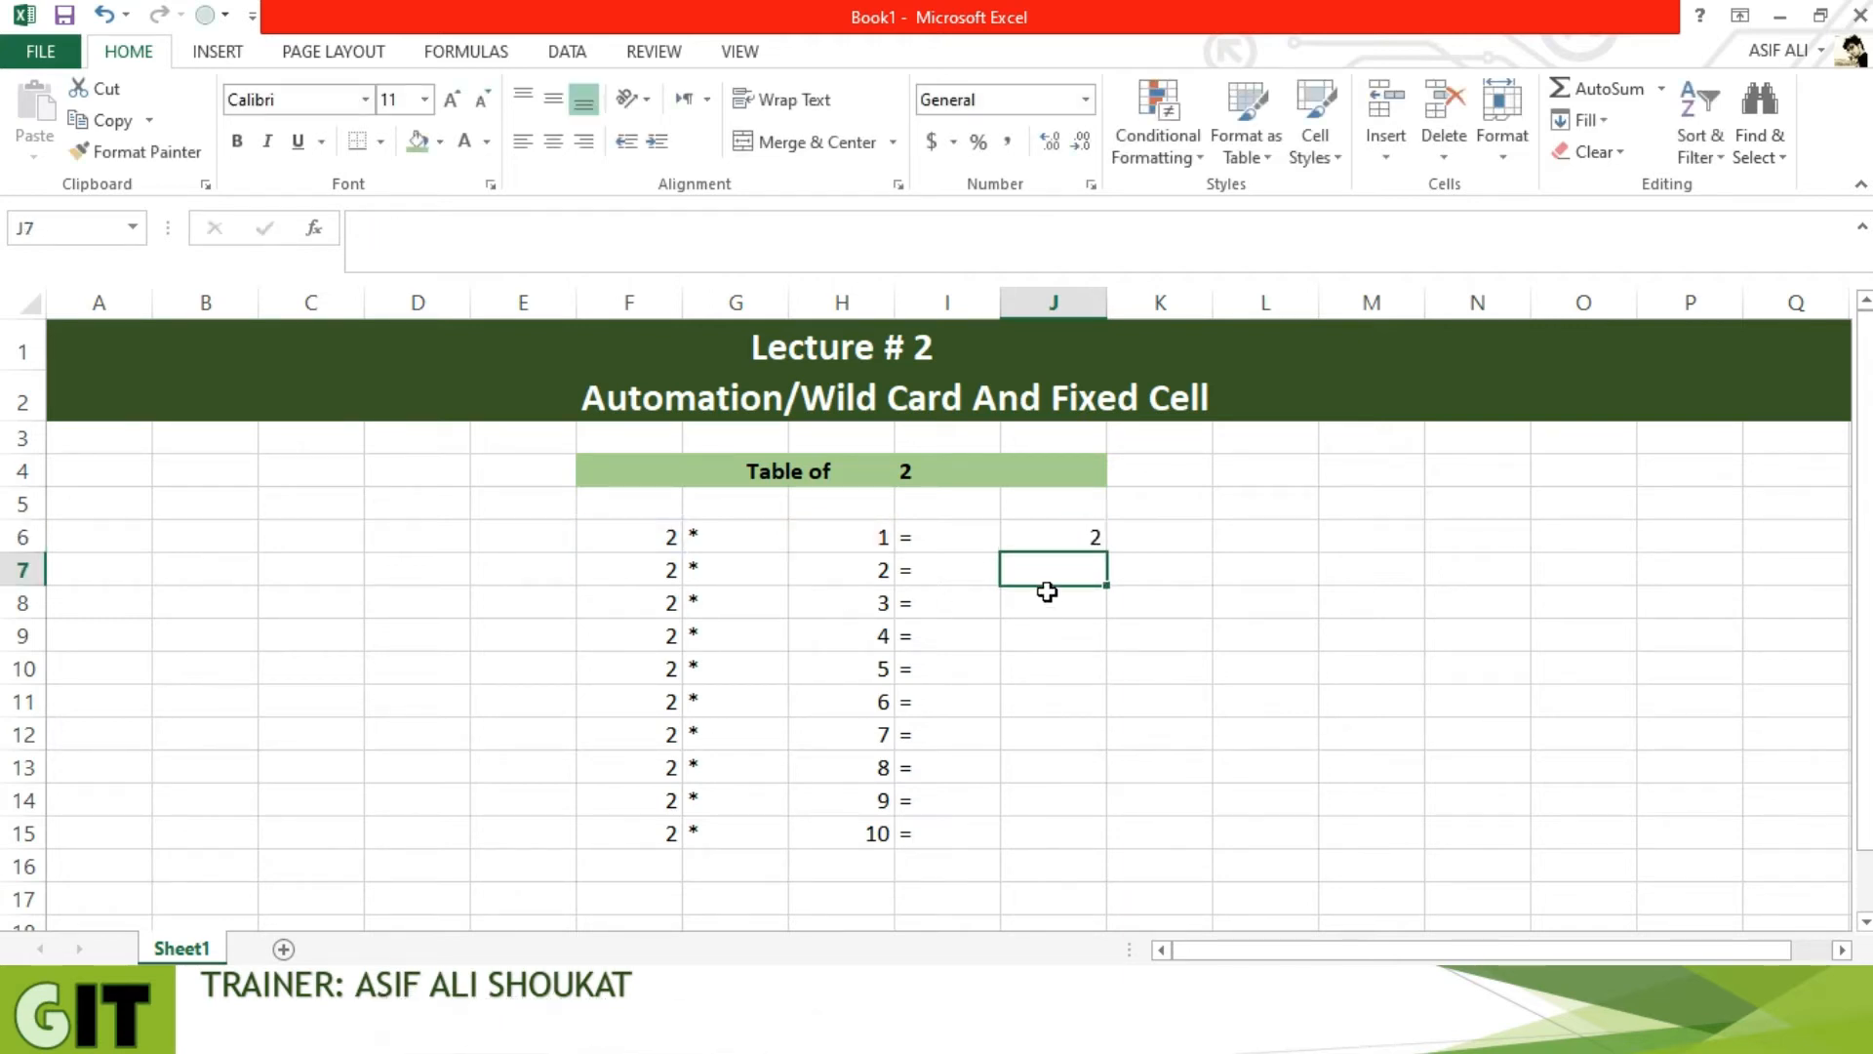
{"action": "left_click", "coordinate": [1078, 539]}
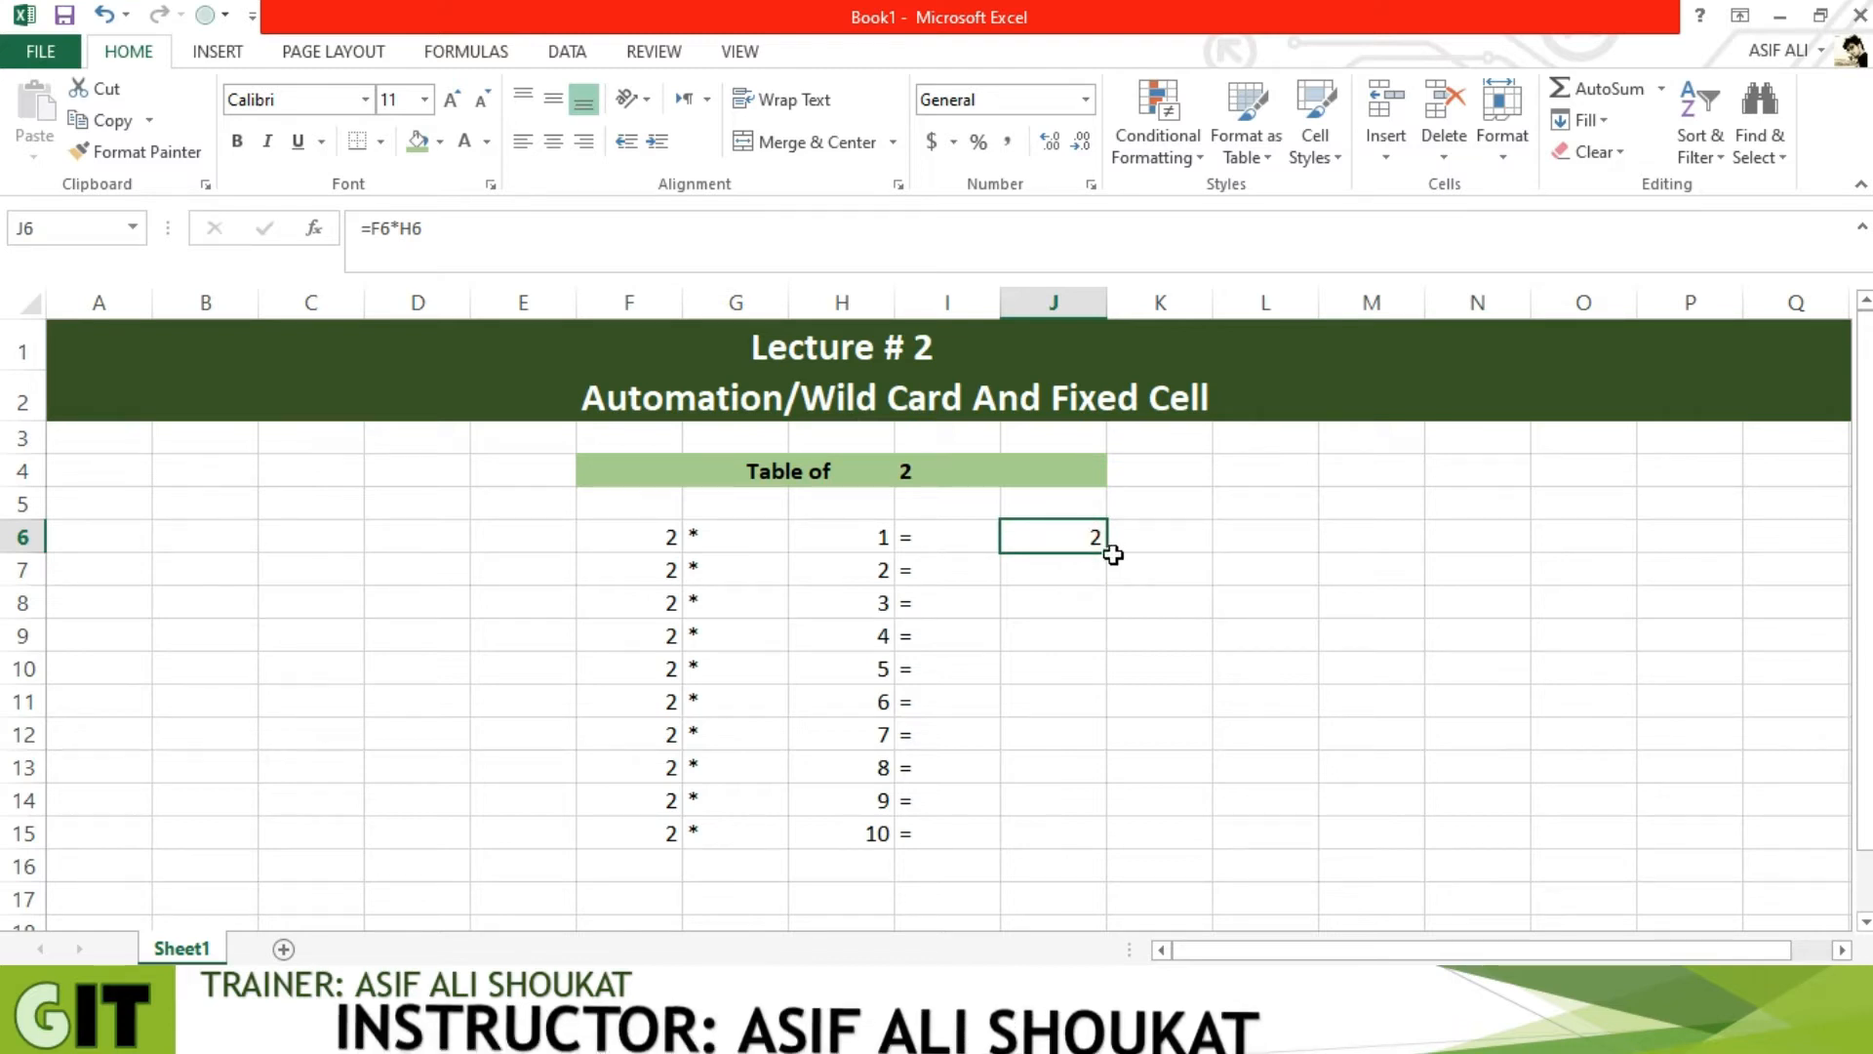
{"action": "left_click_drag", "start_coordinate": [1110, 566], "coordinate": [1108, 842]}
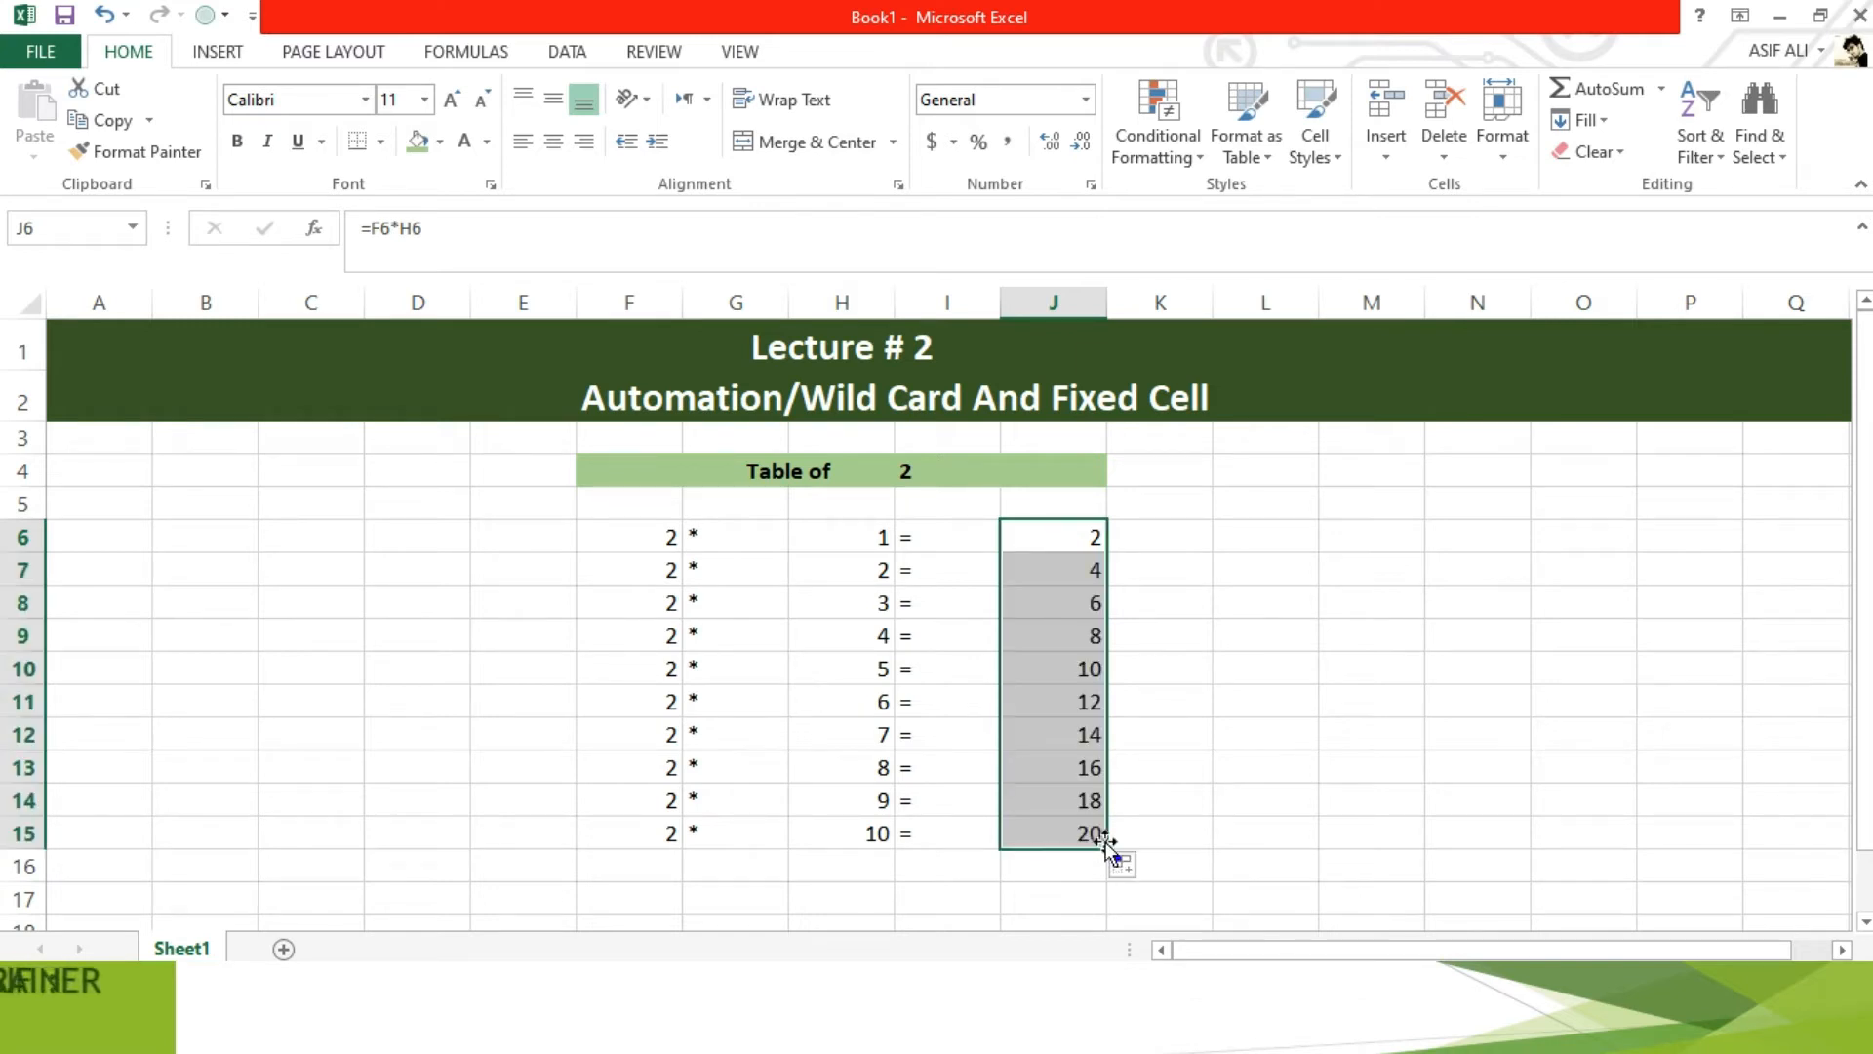
Compare the formulas in cells J6 and J7 to see how the copied references adjust
{"action": "left_click", "coordinate": [1061, 549]}
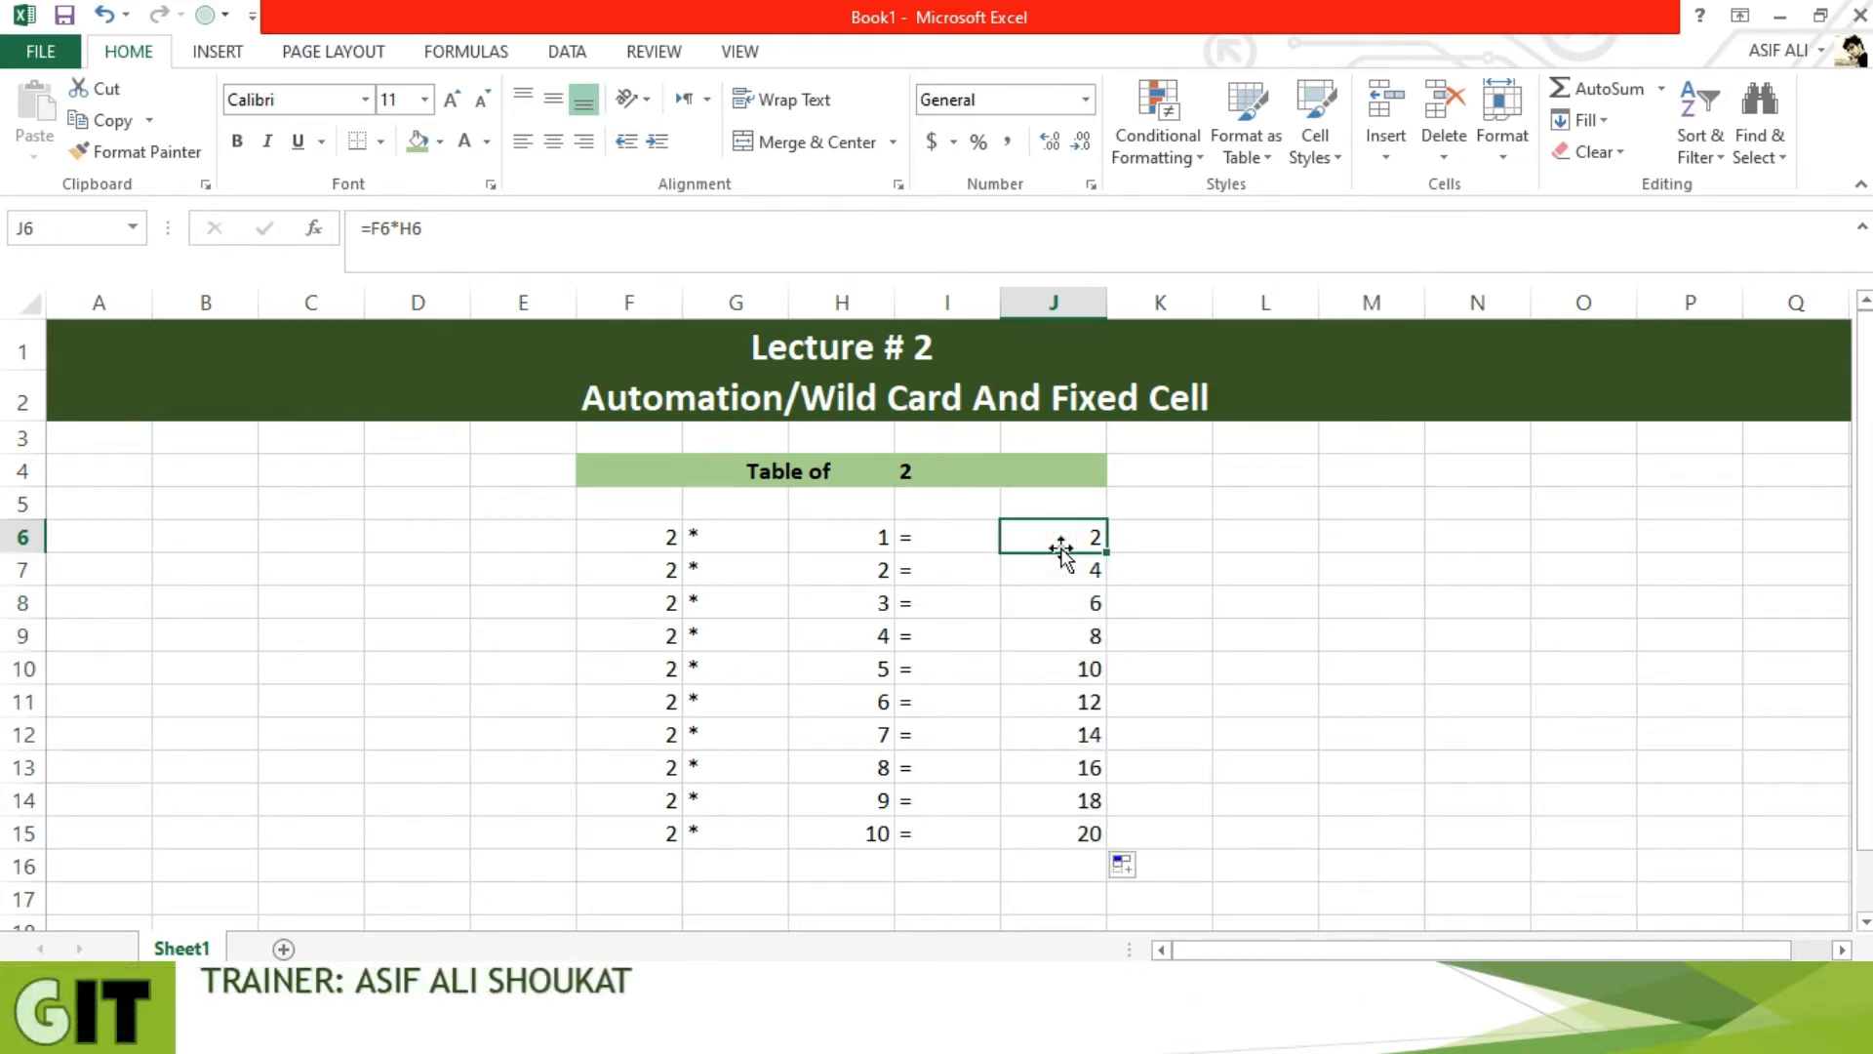
{"action": "key", "text": "Down"}
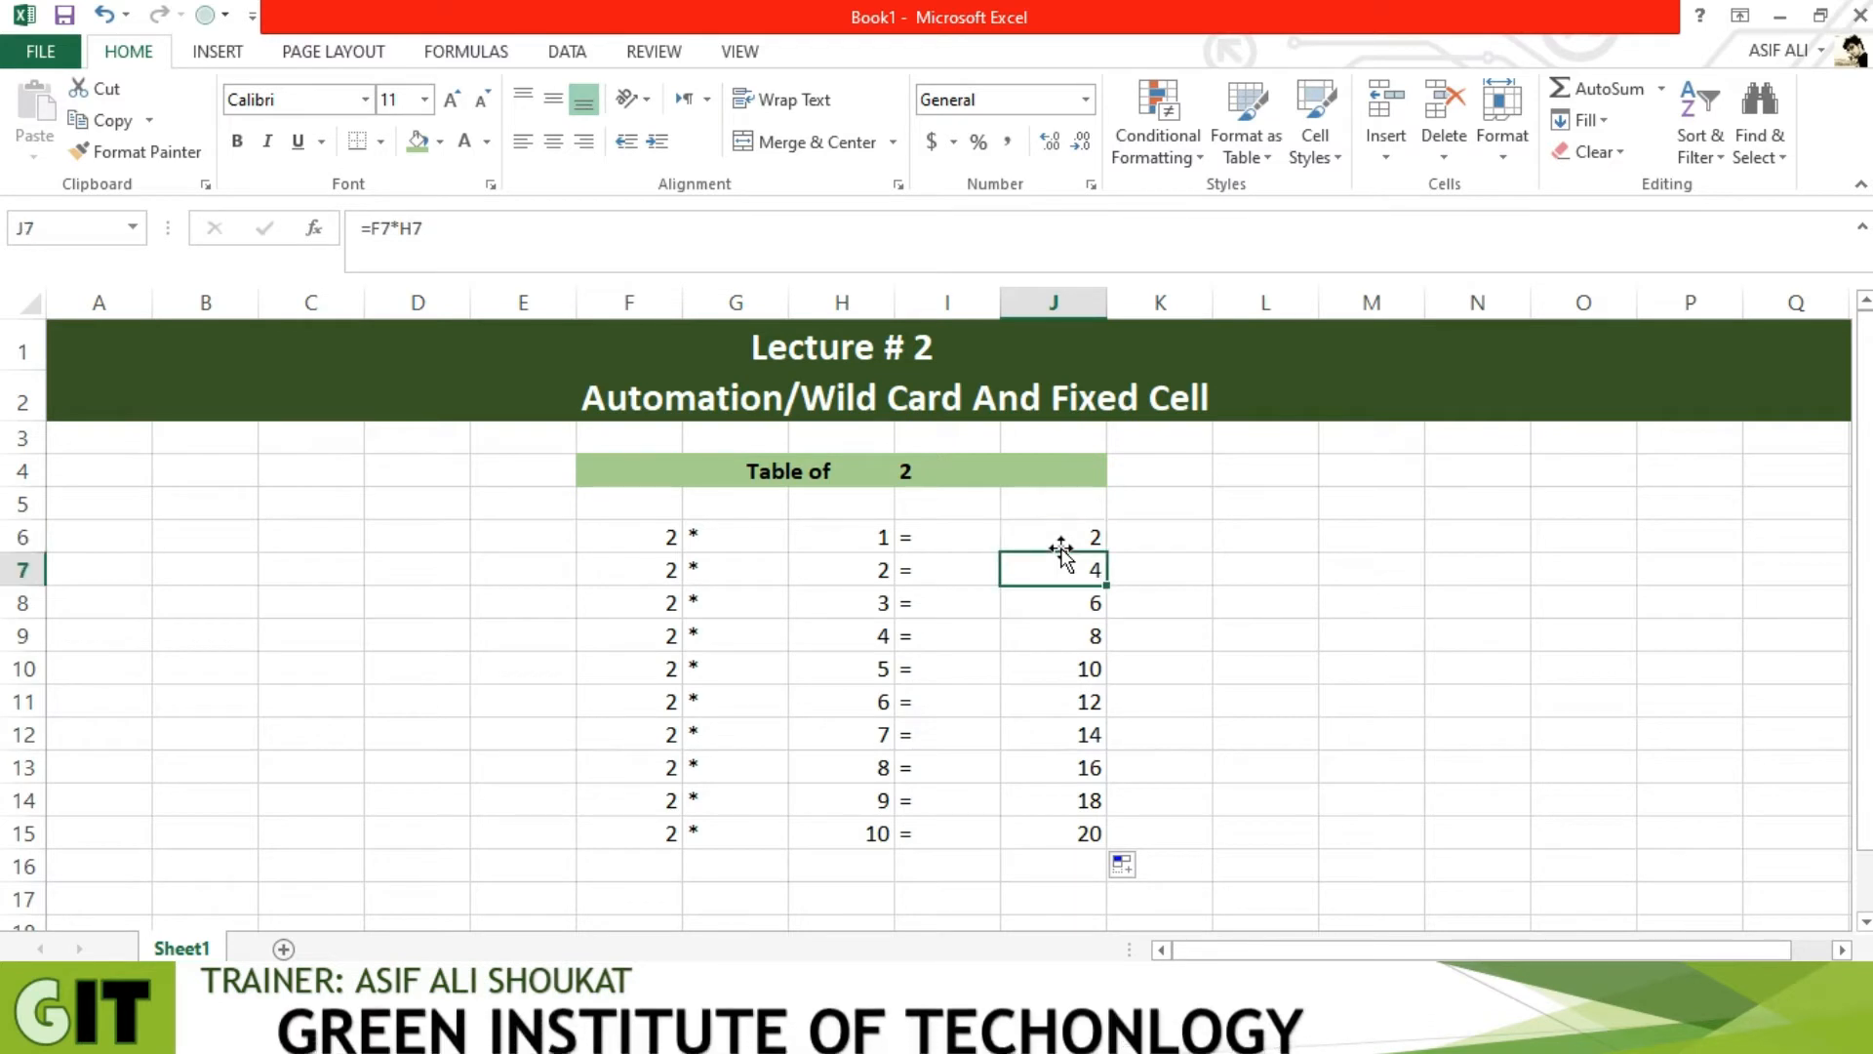
{"action": "key", "text": "Up"}
{"action": "key", "text": "Down"}
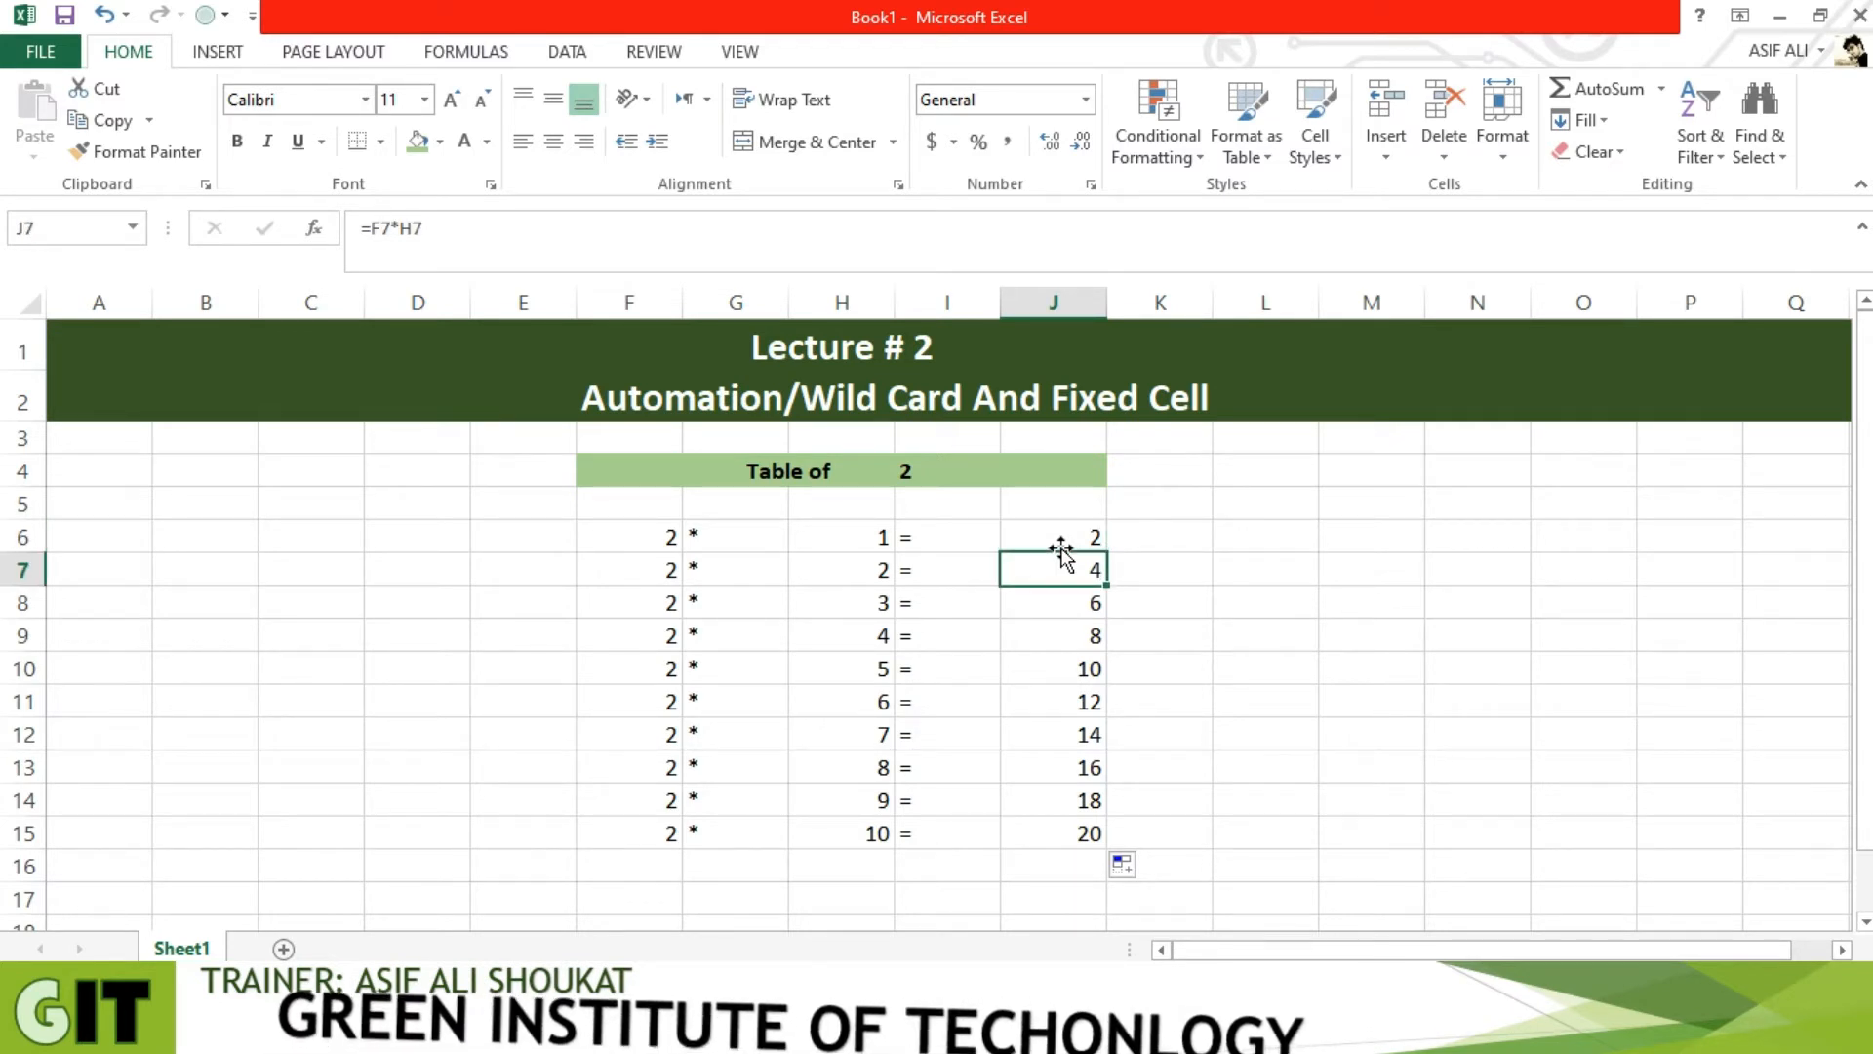
Inspect the copied multiplication formulas in column J from J8 down to J15 and back up to J6
{"action": "key", "text": "Down"}
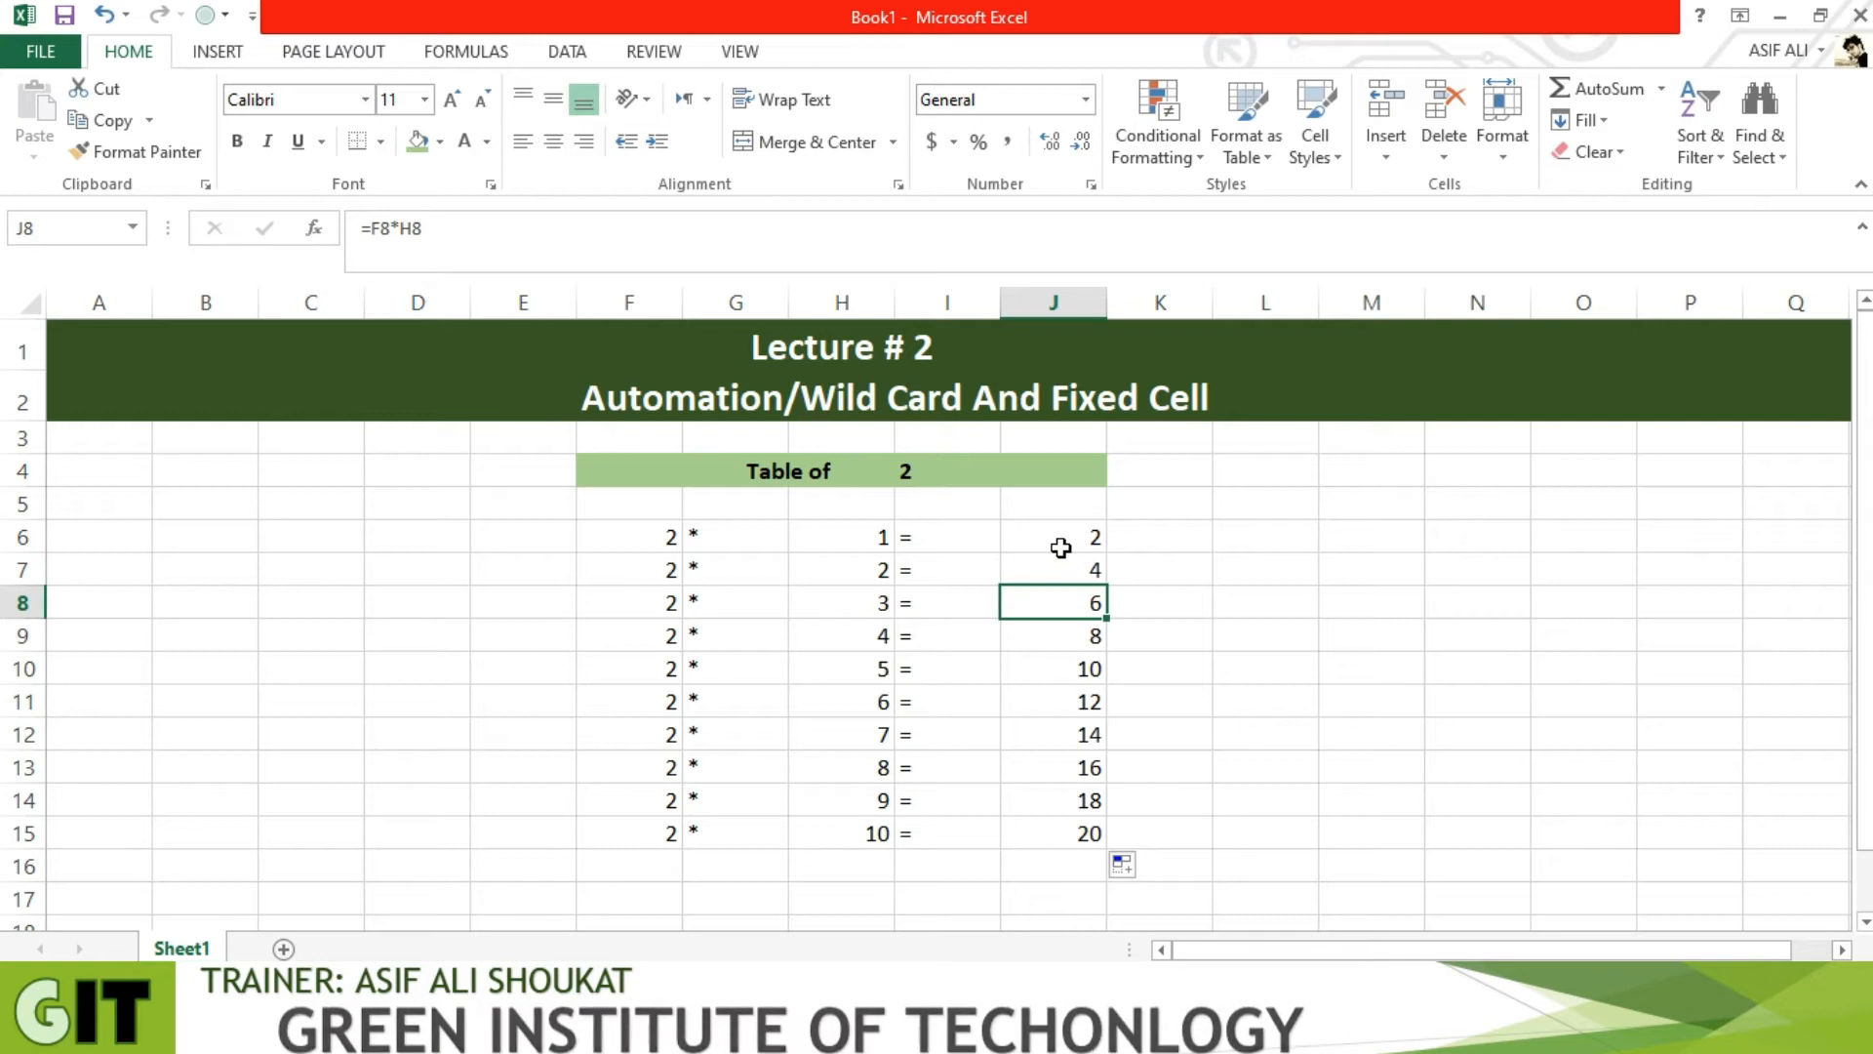
{"action": "key", "text": "Down"}
{"action": "key", "text": "Down"}
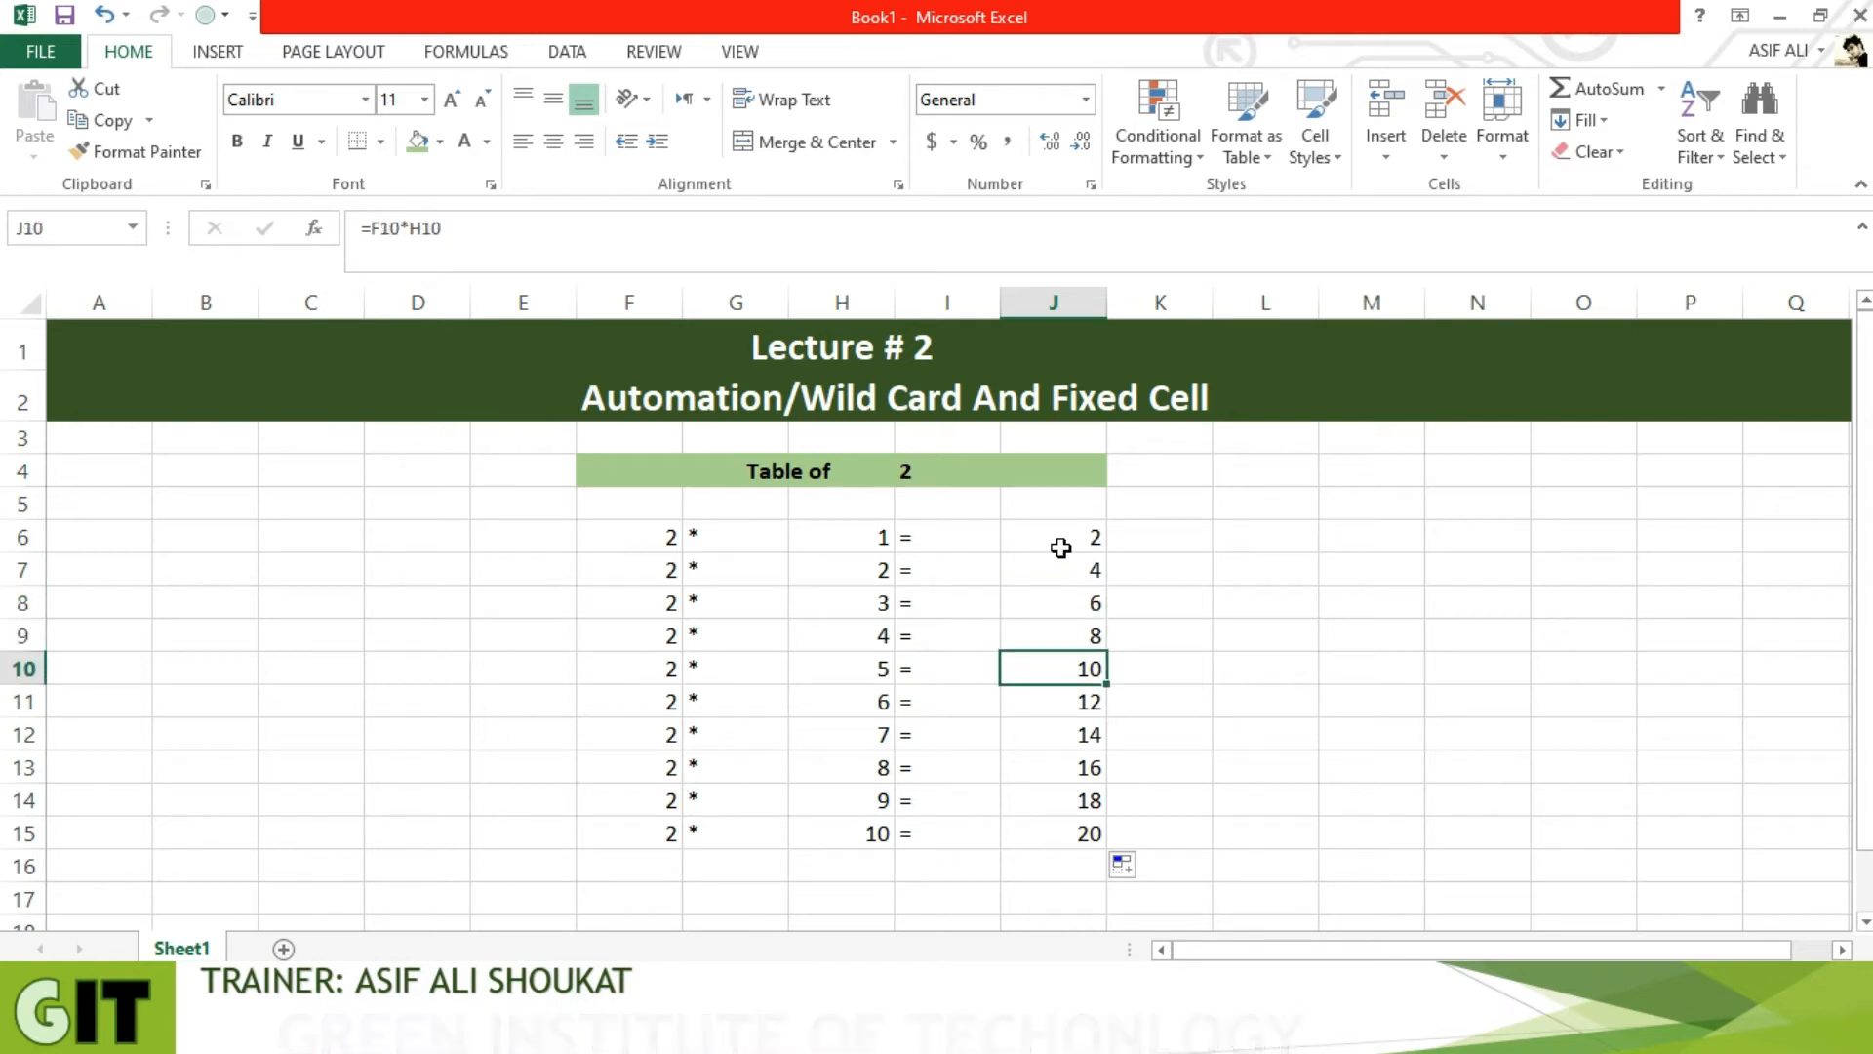
{"action": "key", "text": "Down"}
{"action": "key", "text": "Down"}
{"action": "key", "text": "Down"}
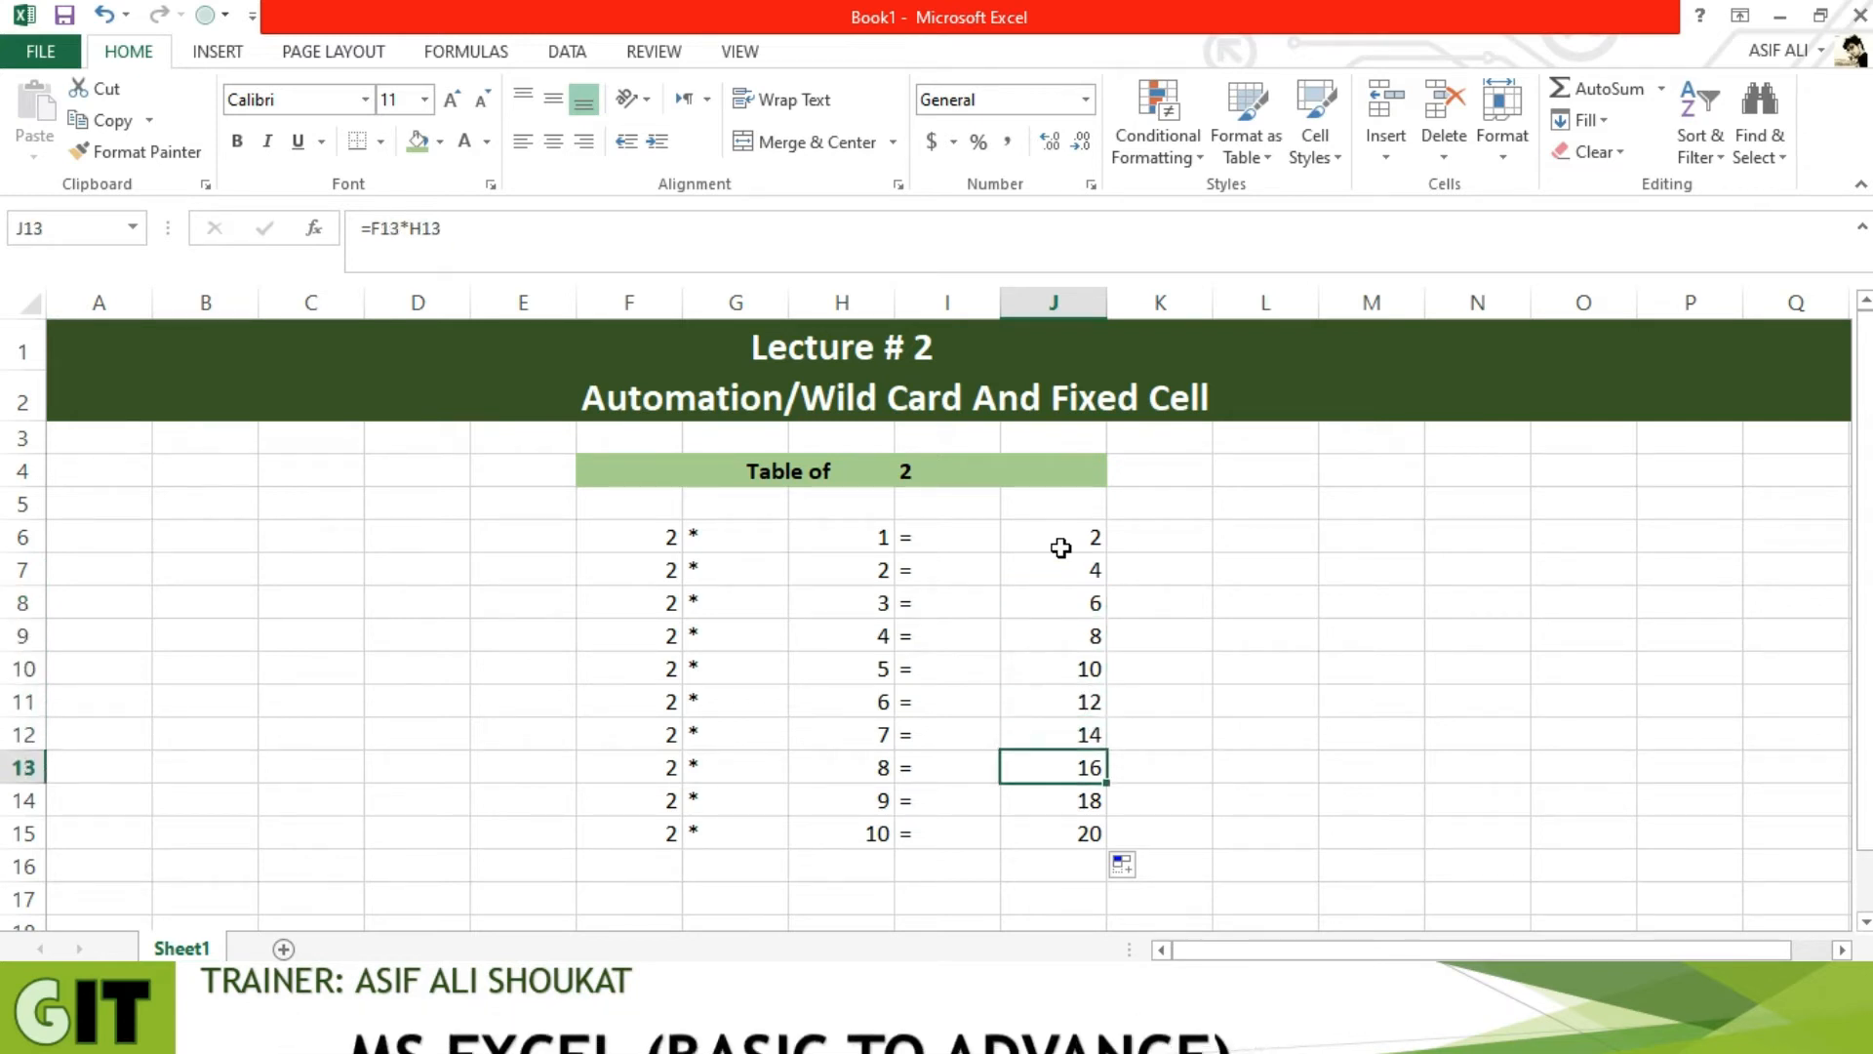
{"action": "key", "text": "Down"}
{"action": "key", "text": "Down"}
{"action": "key", "text": "Up"}
{"action": "key", "text": "Up"}
{"action": "key", "text": "Up"}
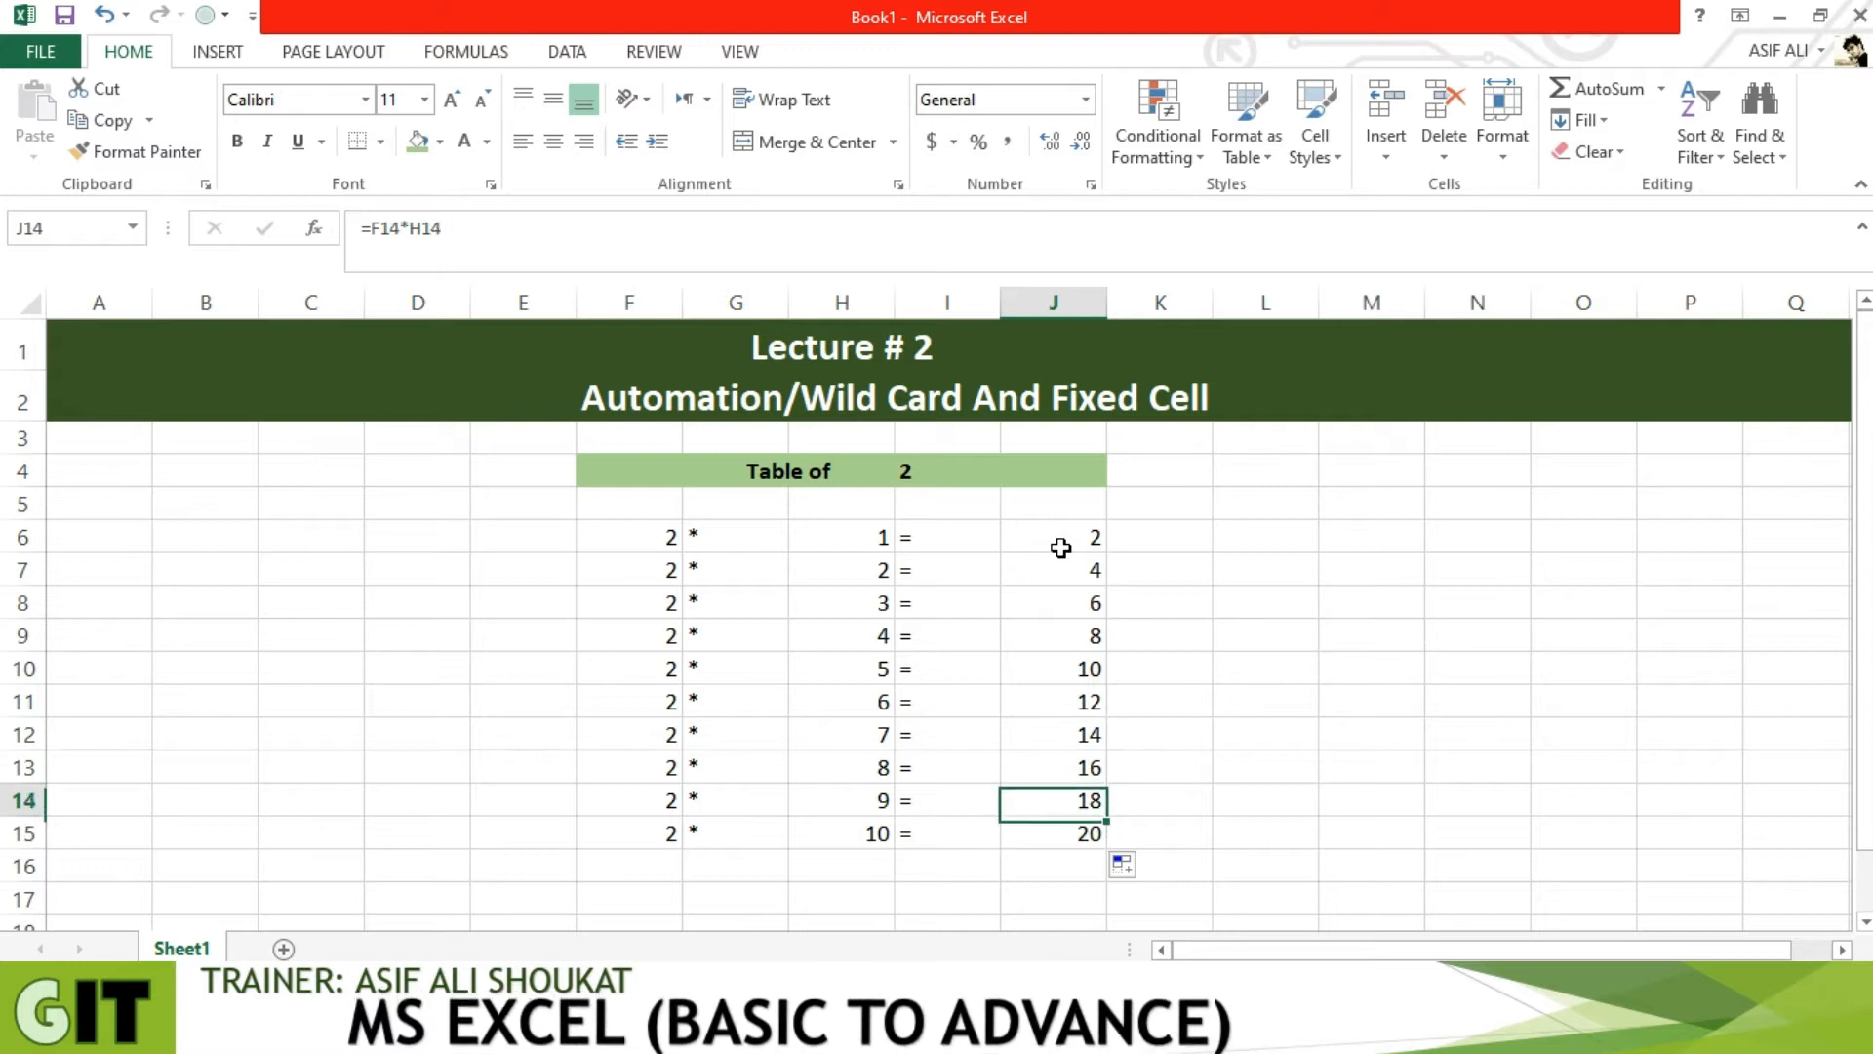
{"action": "key", "text": "Up"}
{"action": "key", "text": "Up"}
{"action": "key", "text": "Up"}
{"action": "key", "text": "Up"}
{"action": "key", "text": "Up"}
{"action": "key", "text": "Up"}
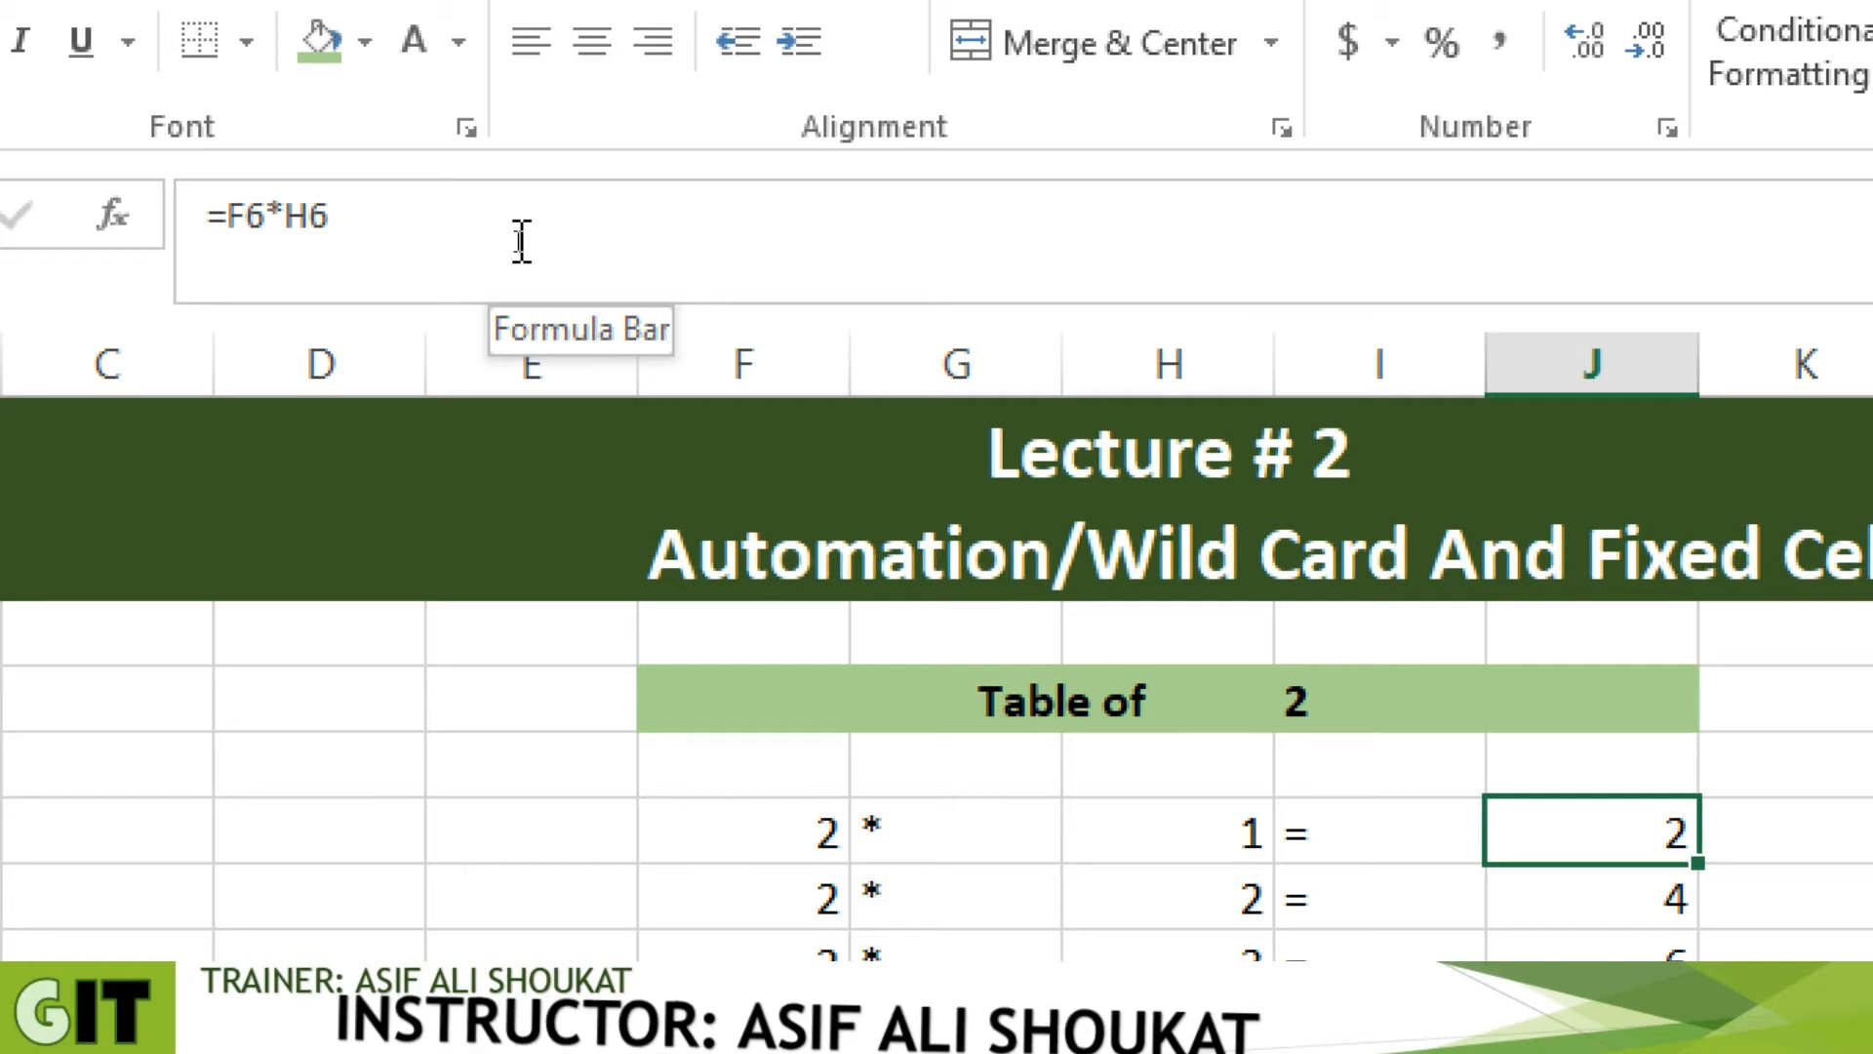
Recheck how the row references change in the formulas from J6 down to J10
{"action": "key", "text": "Down"}
{"action": "key", "text": "Down"}
{"action": "key", "text": "Down"}
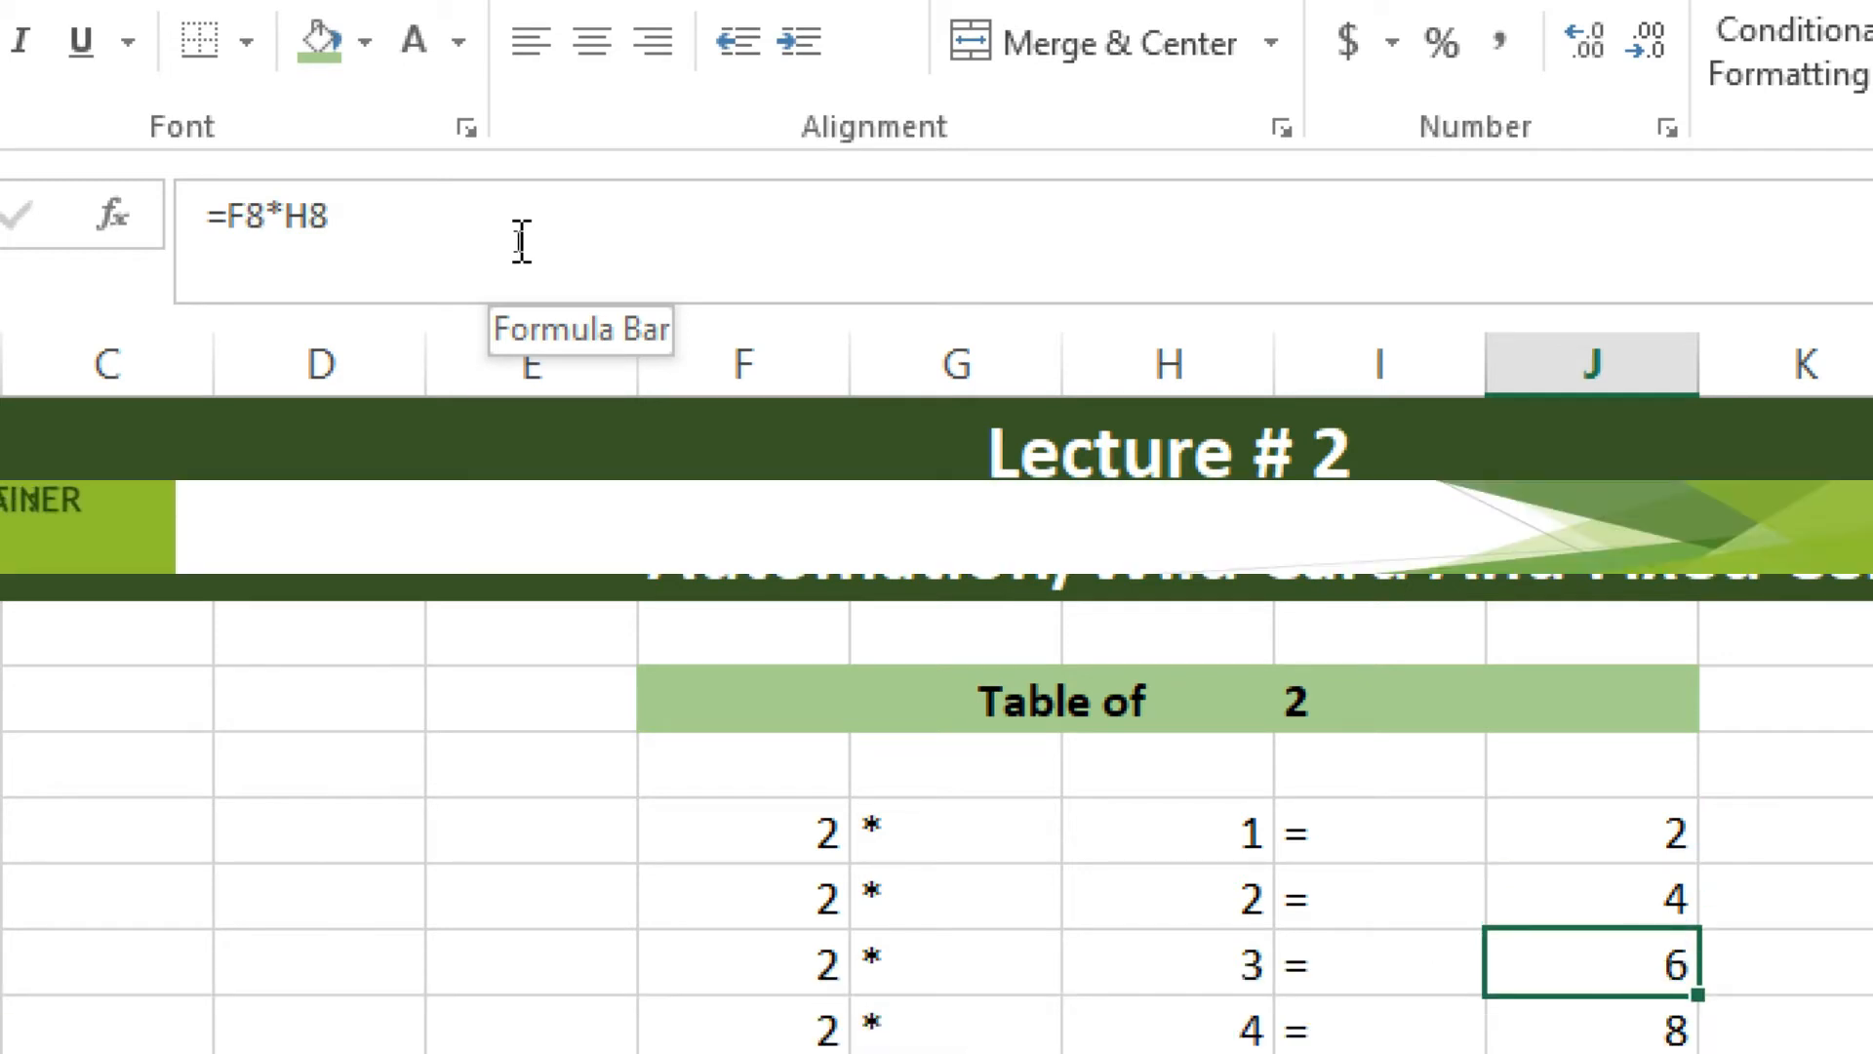
{"action": "key", "text": "Down"}
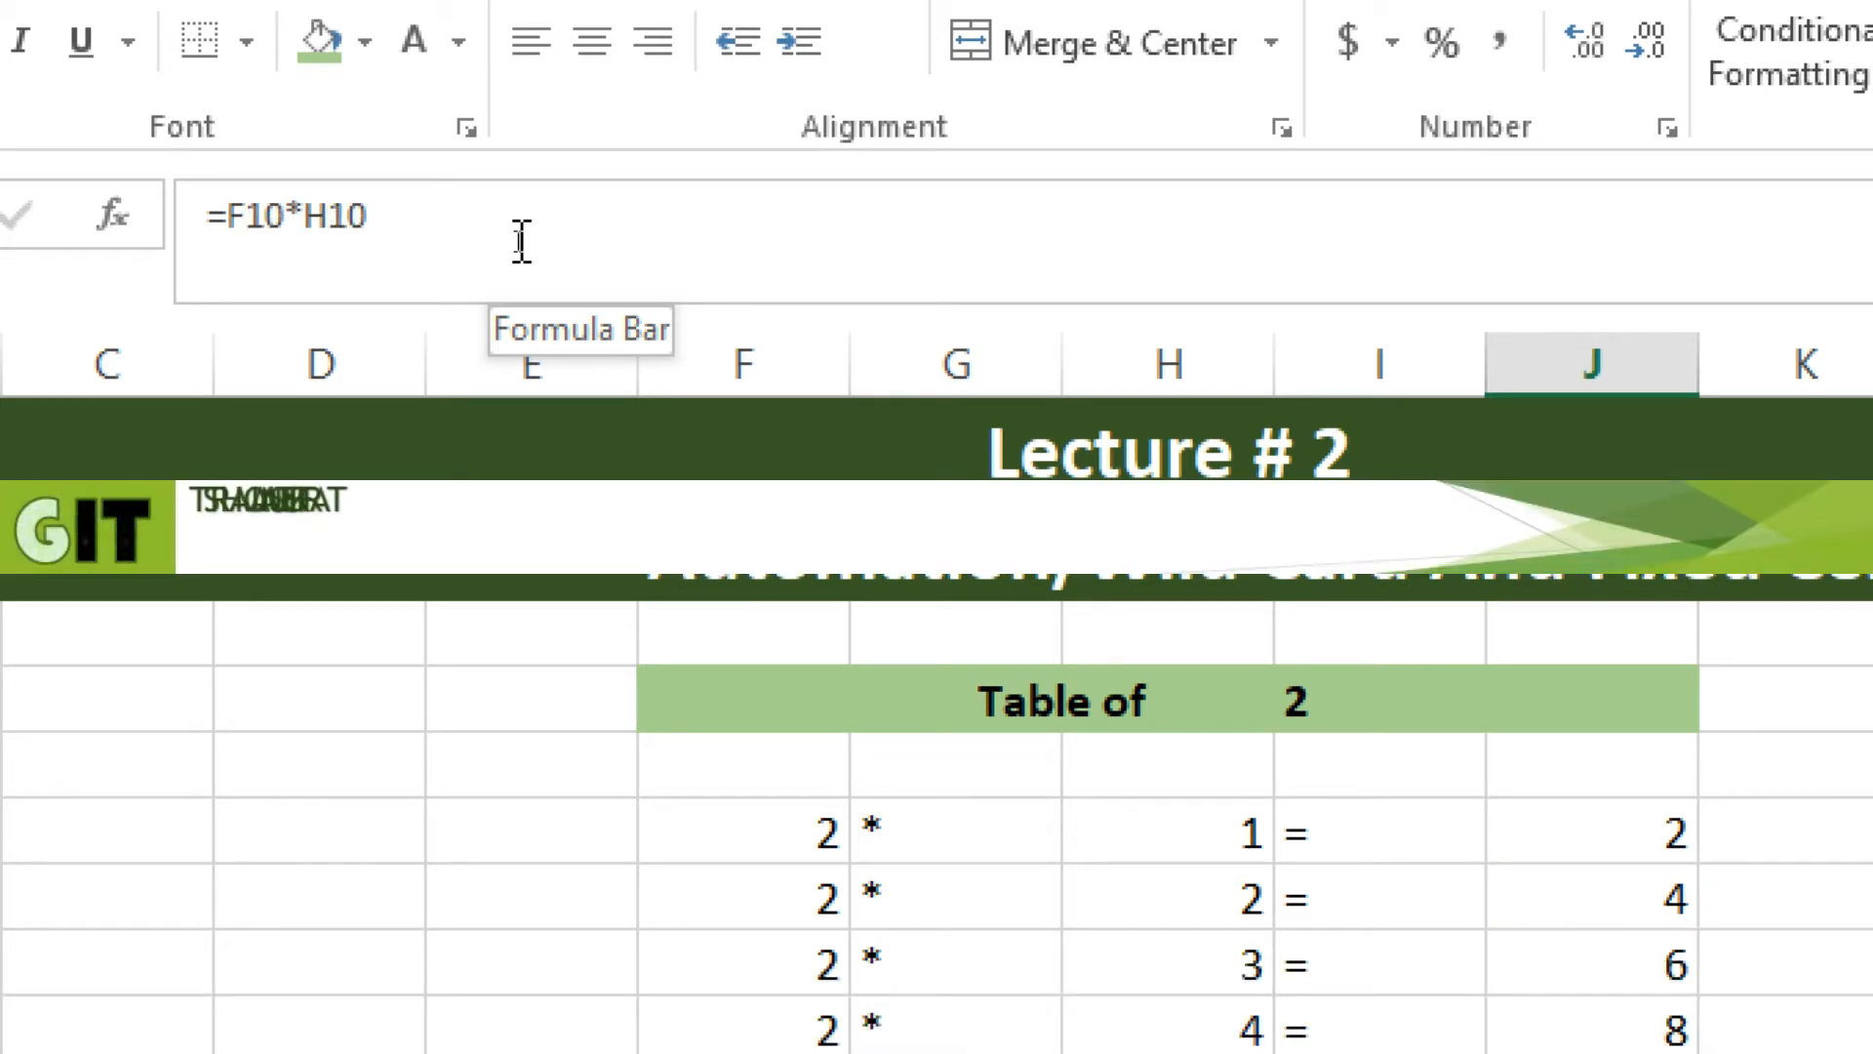
{"action": "key", "text": "Up"}
{"action": "key", "text": "Up"}
{"action": "key", "text": "Up"}
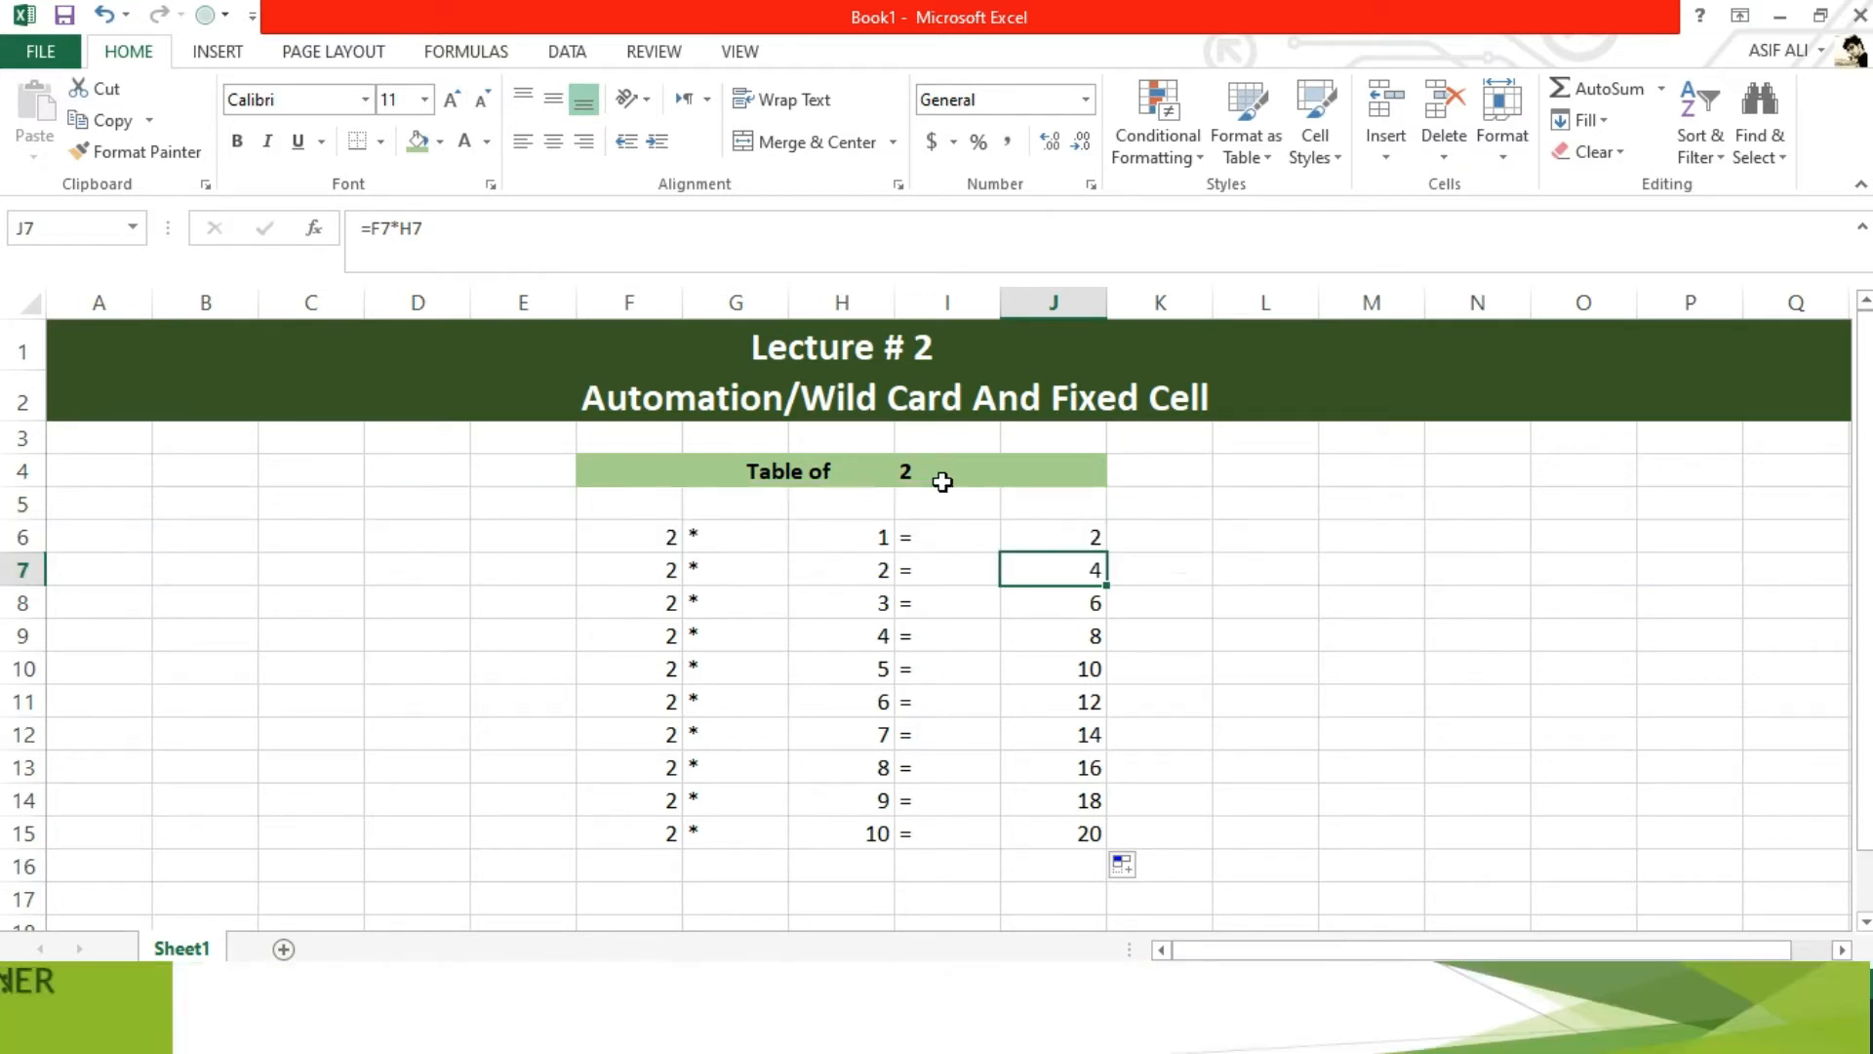
Change the table number in cell I4 to 5
{"action": "left_click", "coordinate": [943, 482]}
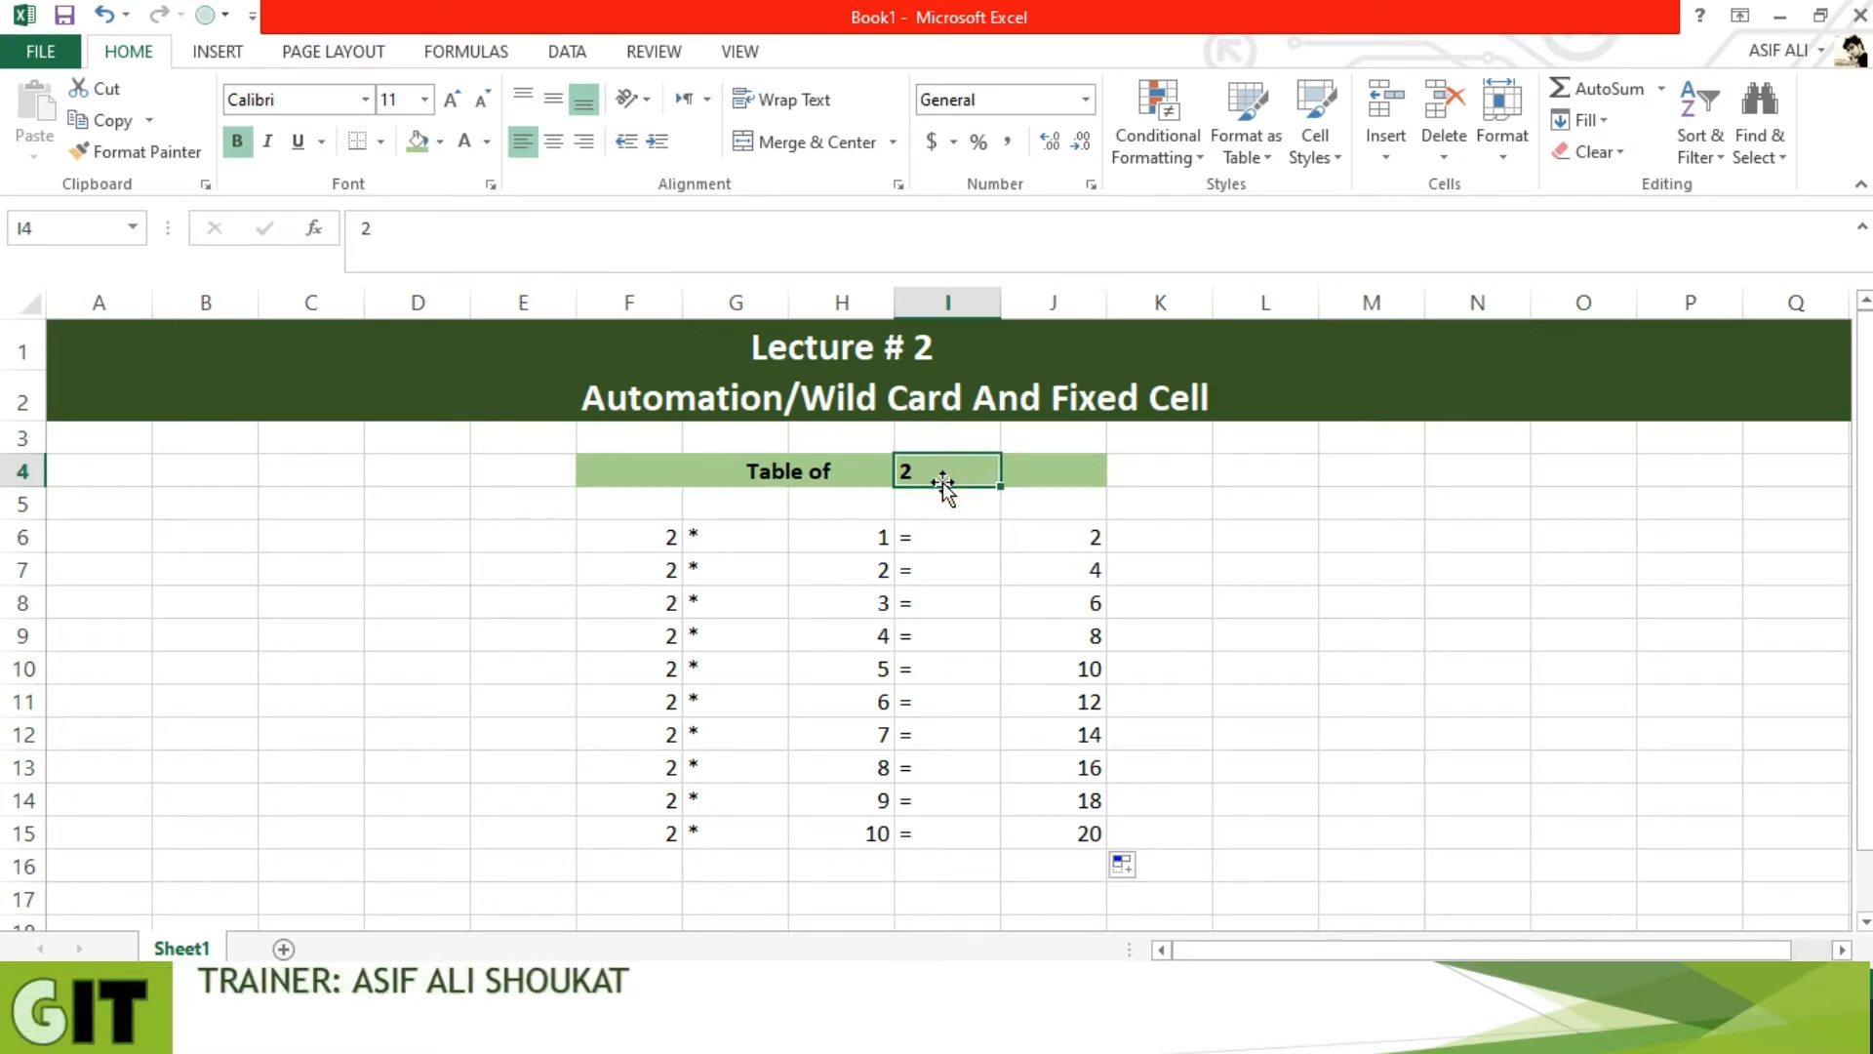
{"action": "type", "text": "5"}
{"action": "key", "text": "Return"}
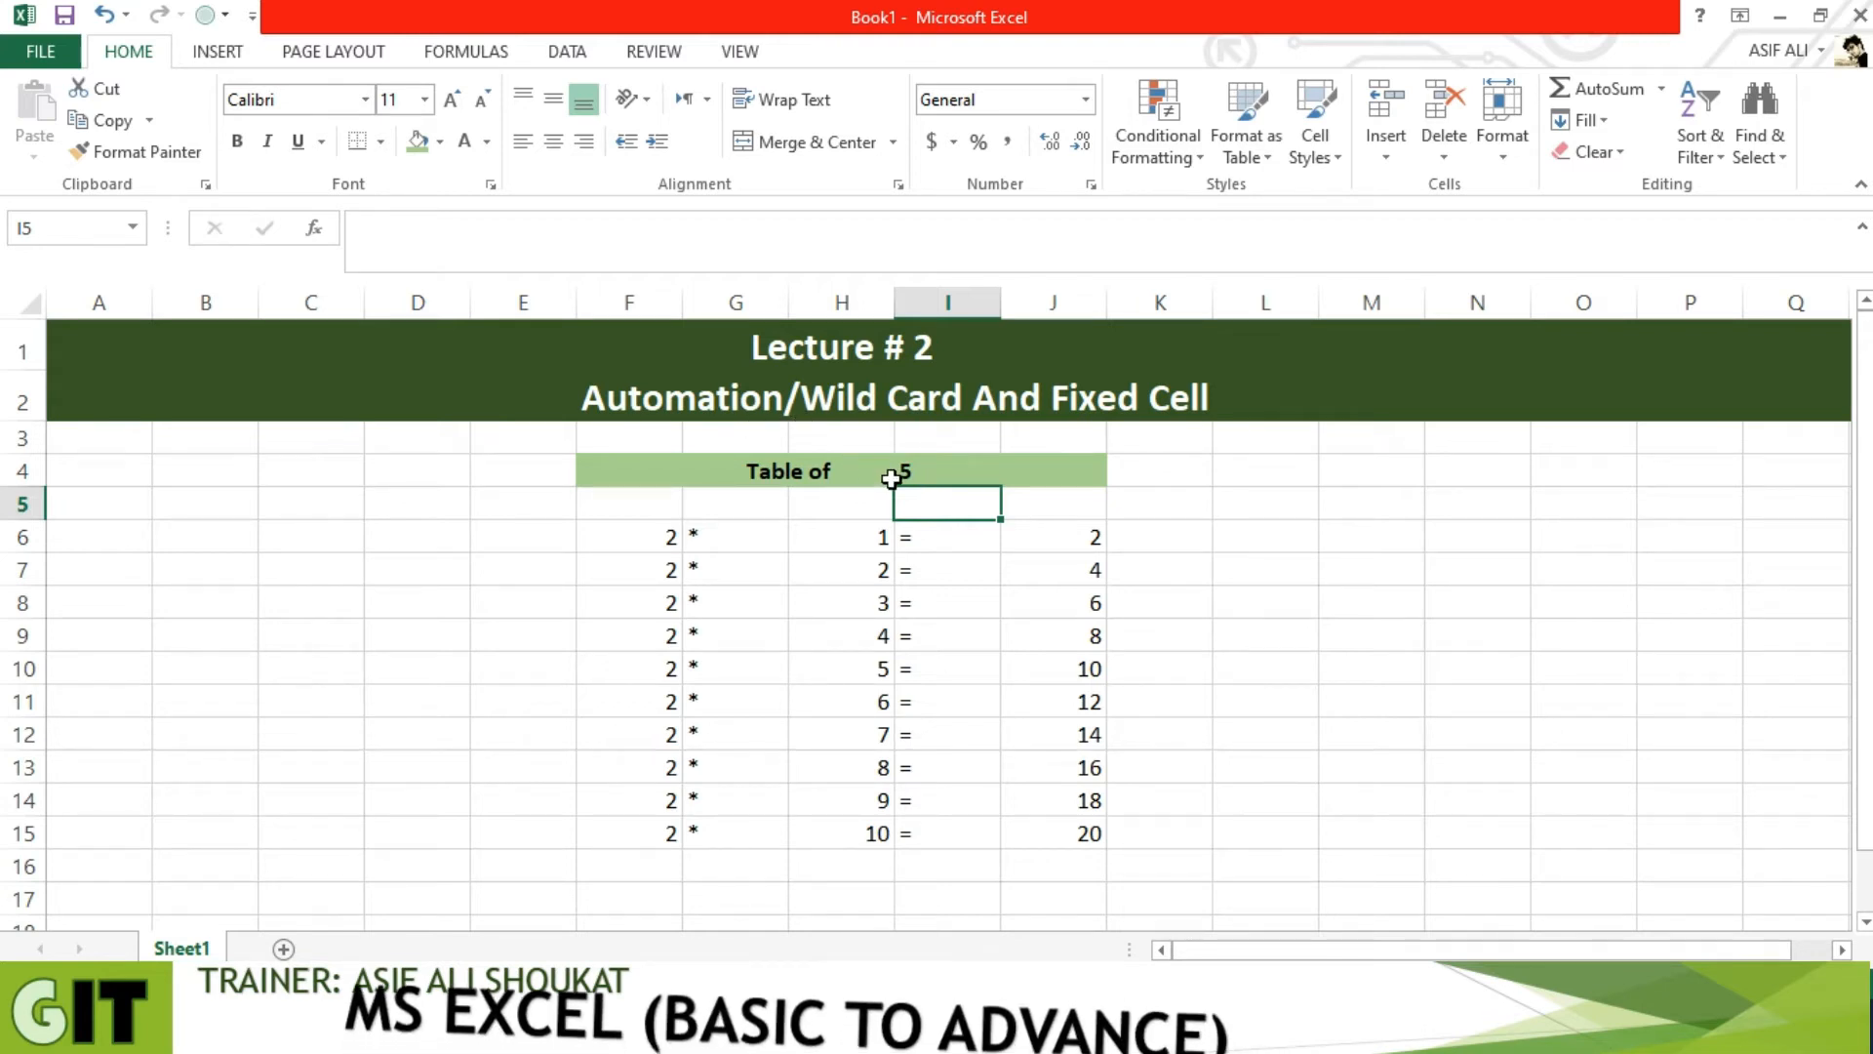
Set the table number in cell I4 to 8
{"action": "left_click", "coordinate": [917, 476]}
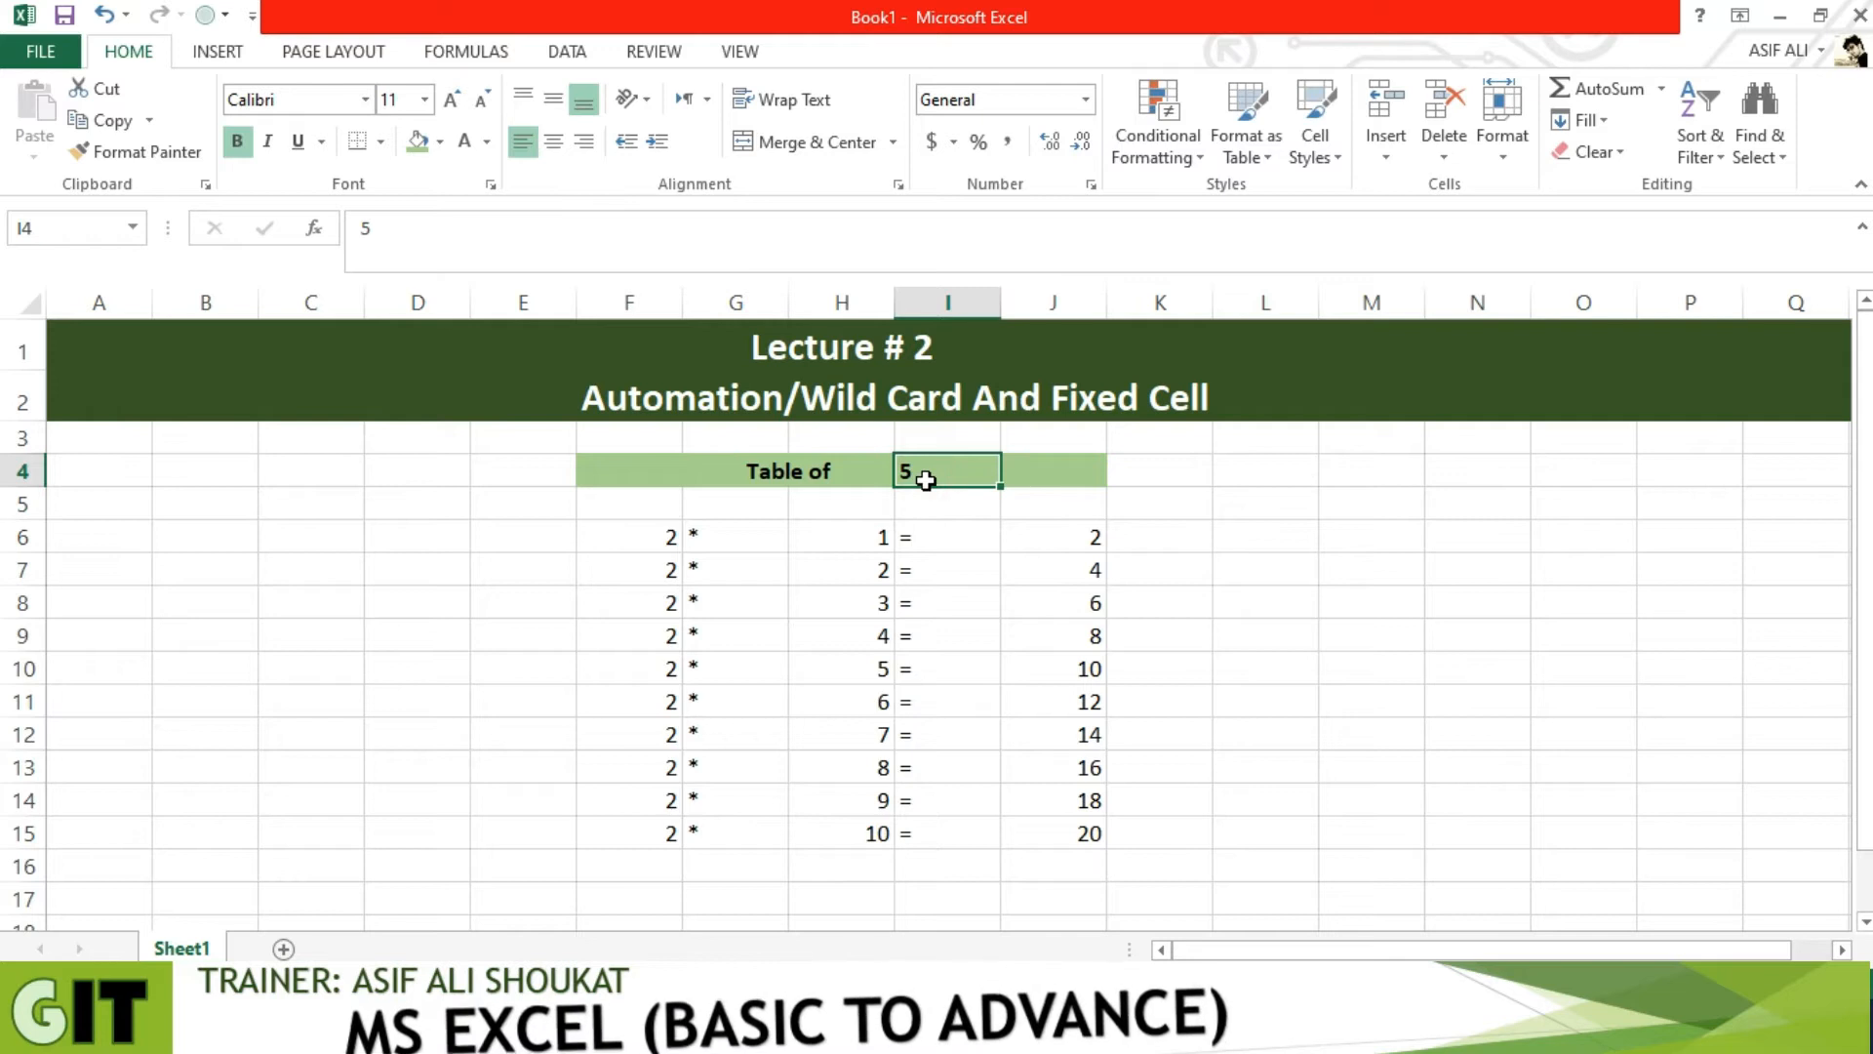
{"action": "type", "text": "8"}
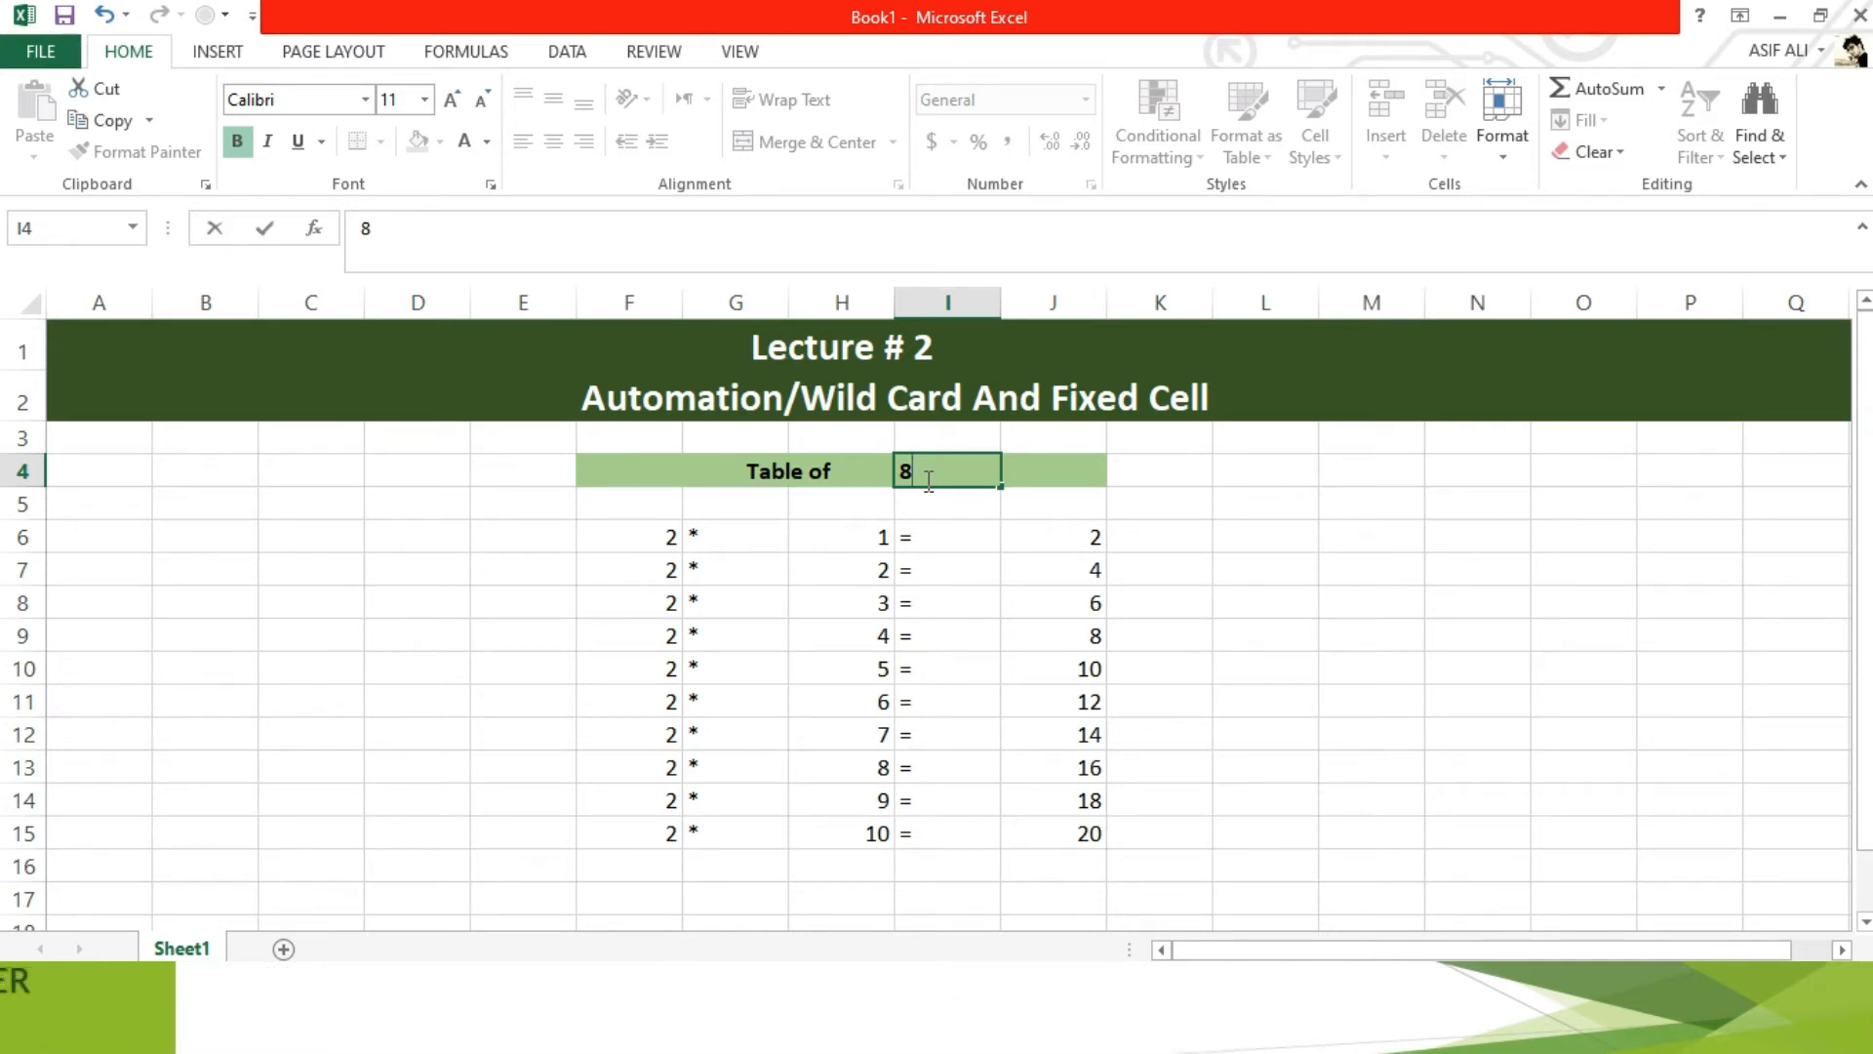
{"action": "left_click", "coordinate": [661, 538]}
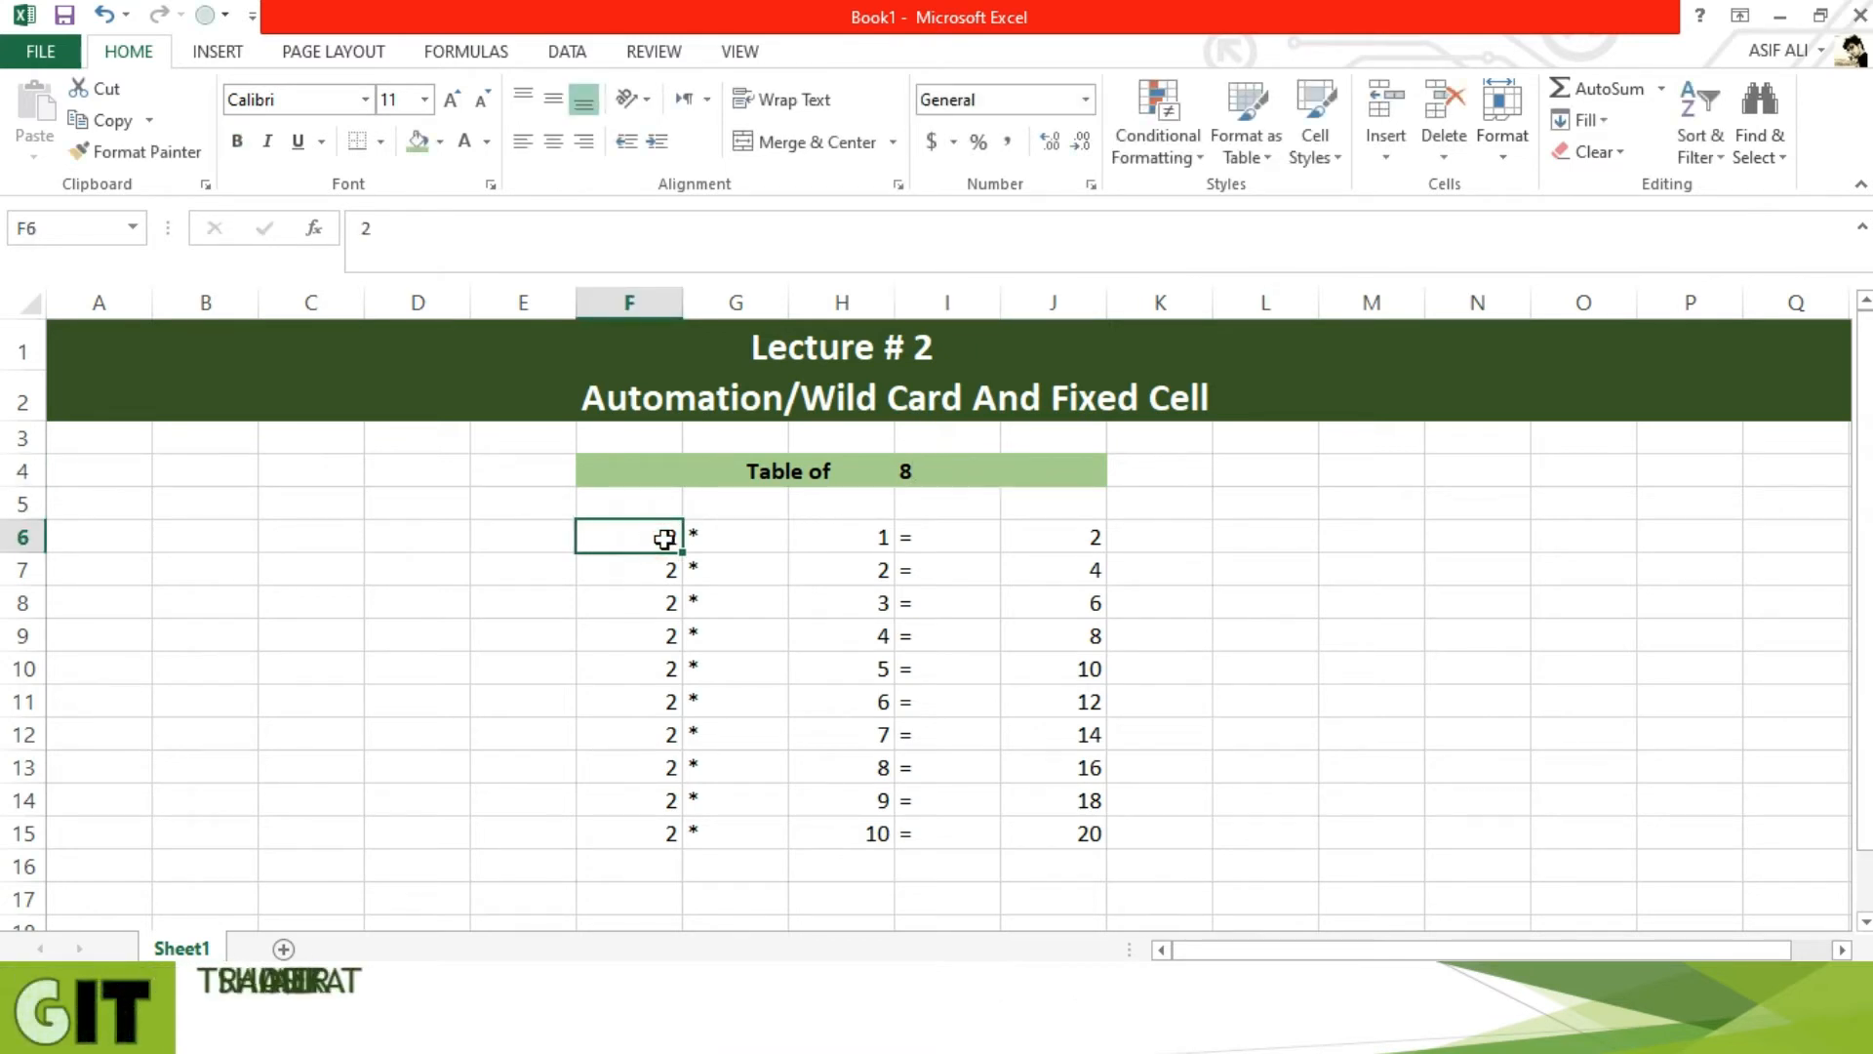
Replace the fixed number in cell F6 with the formula =I4 to link it to the table number
{"action": "left_click", "coordinate": [969, 472]}
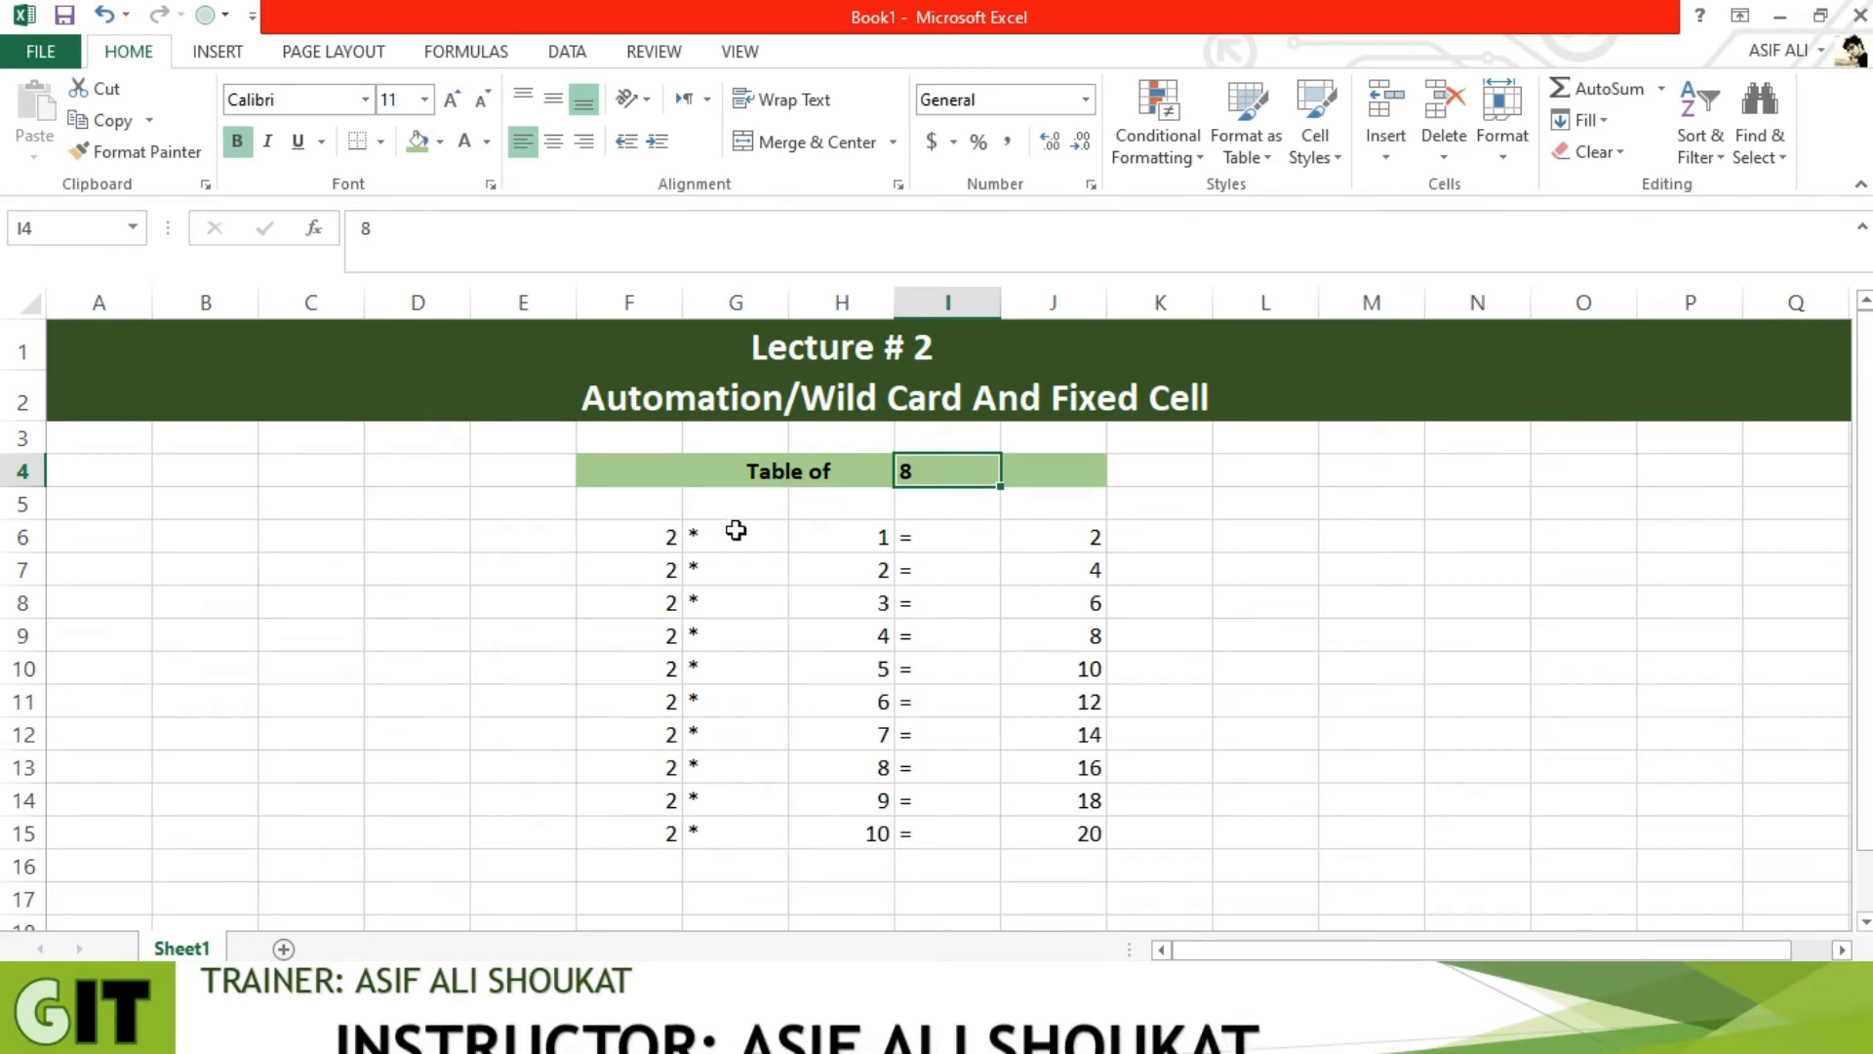
{"action": "left_click", "coordinate": [661, 537]}
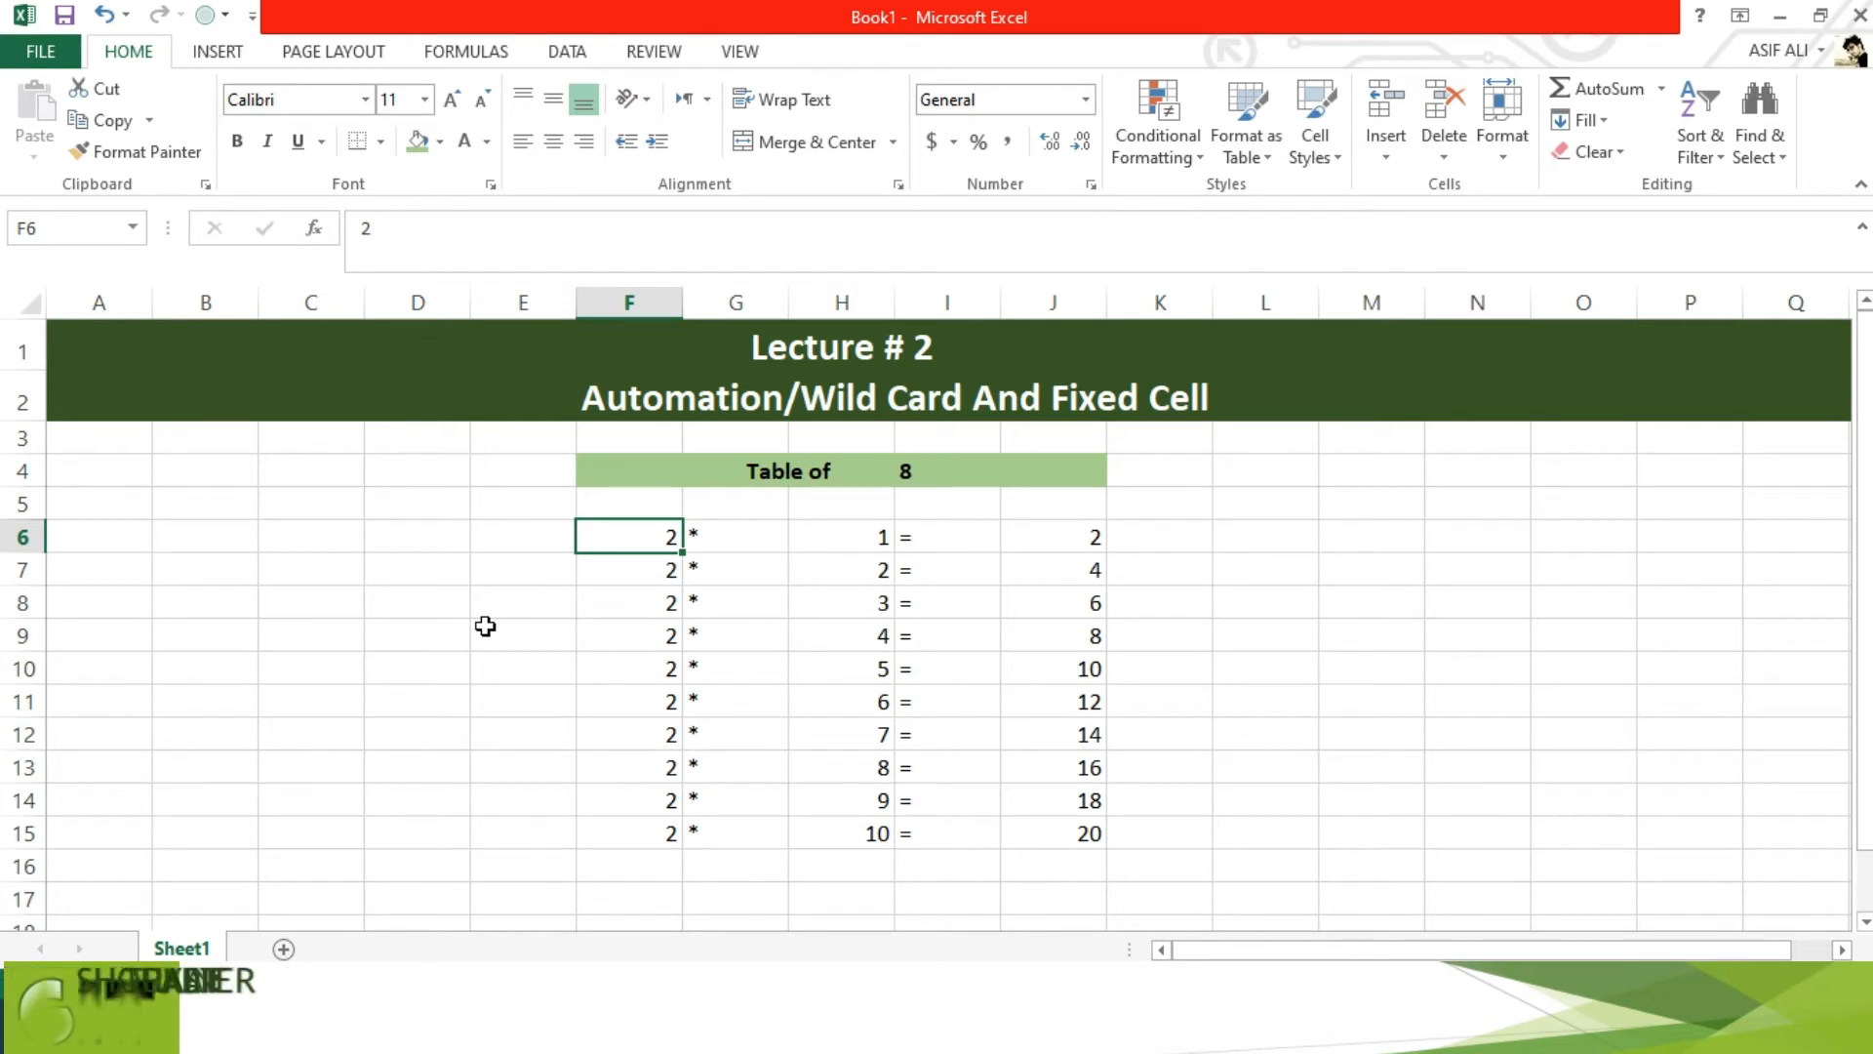
{"action": "type", "text": "="}
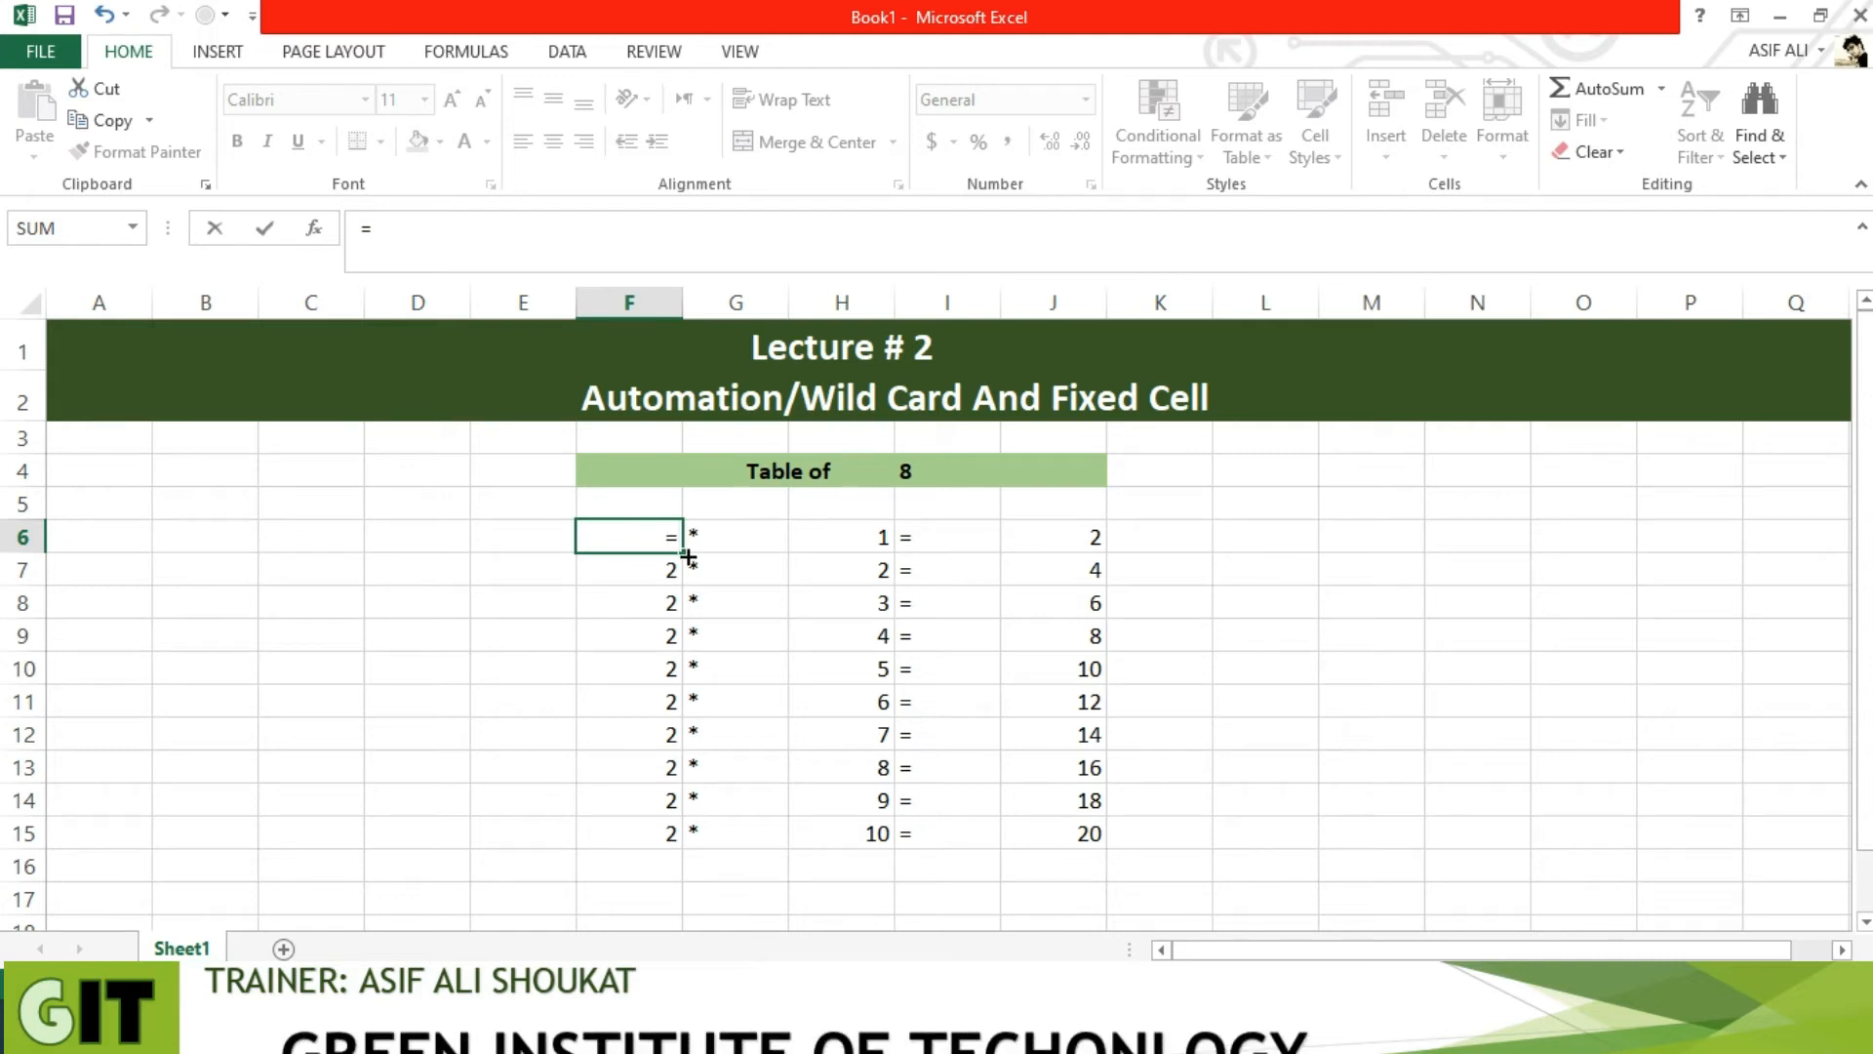
{"action": "left_click", "coordinate": [959, 470]}
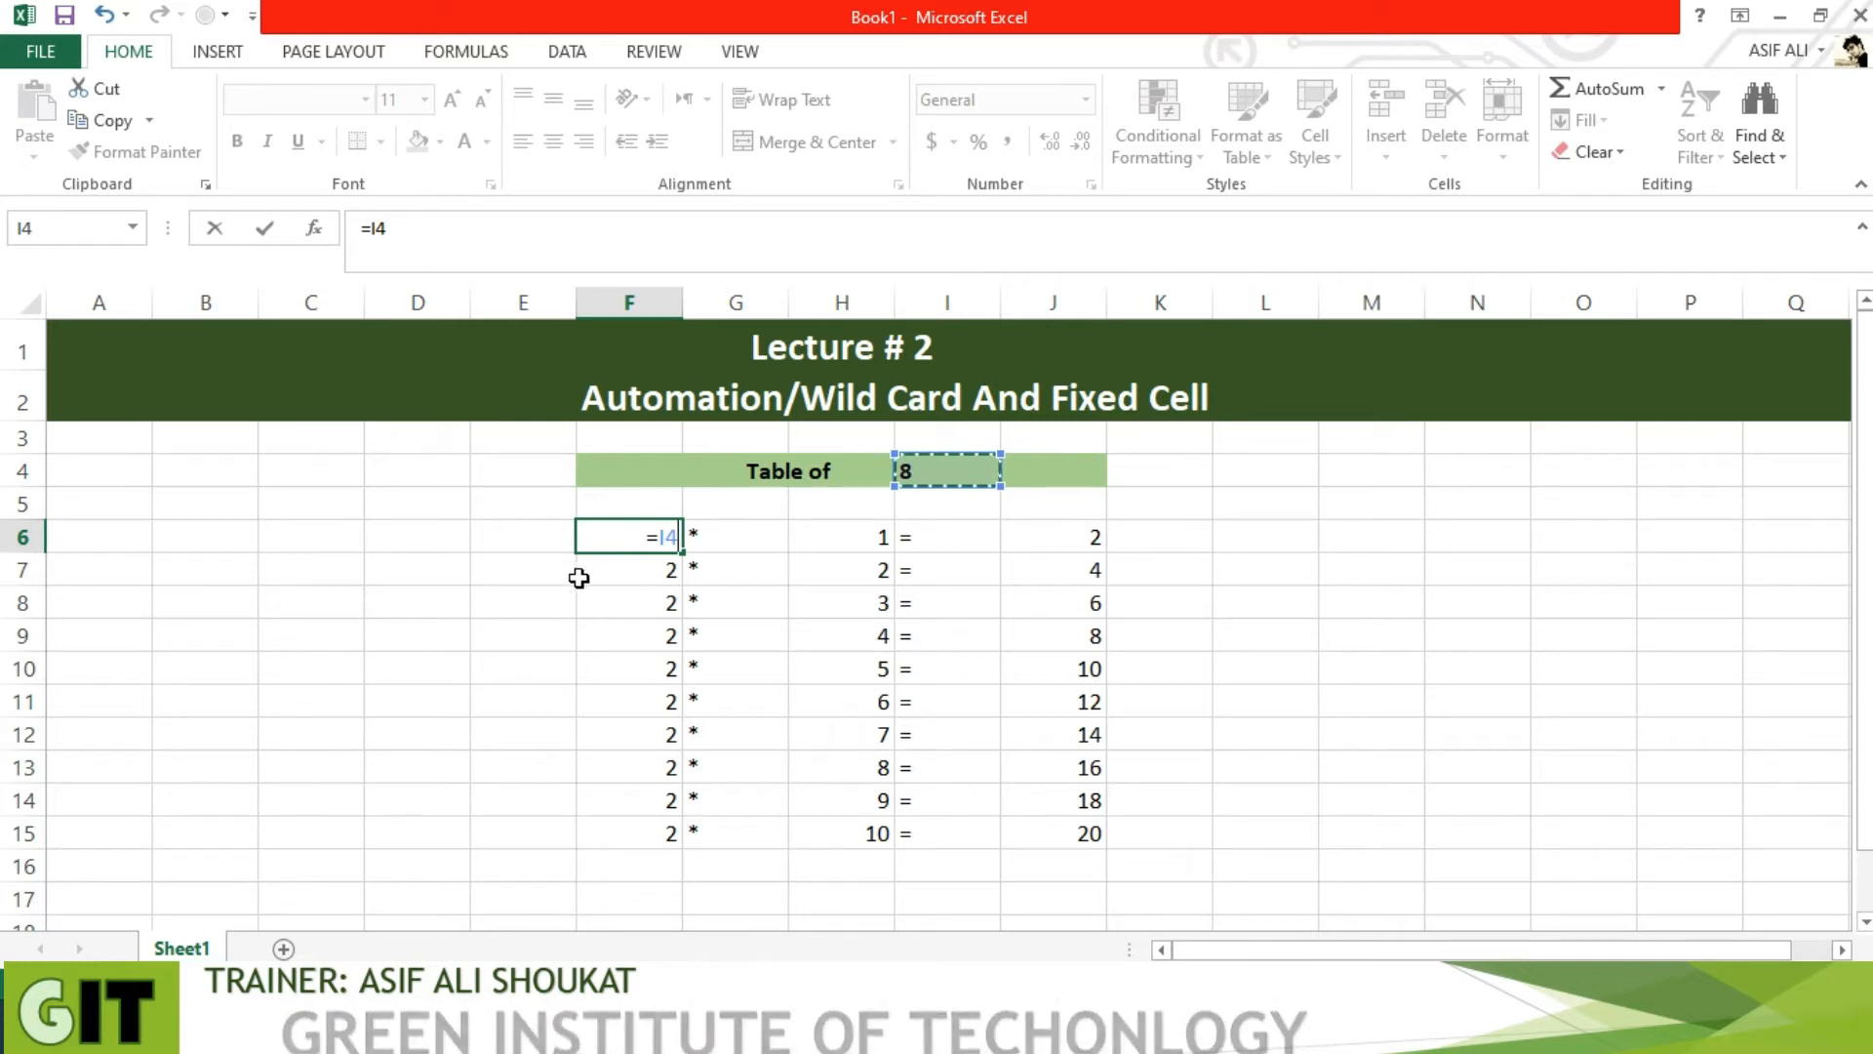
{"action": "key", "text": "Return"}
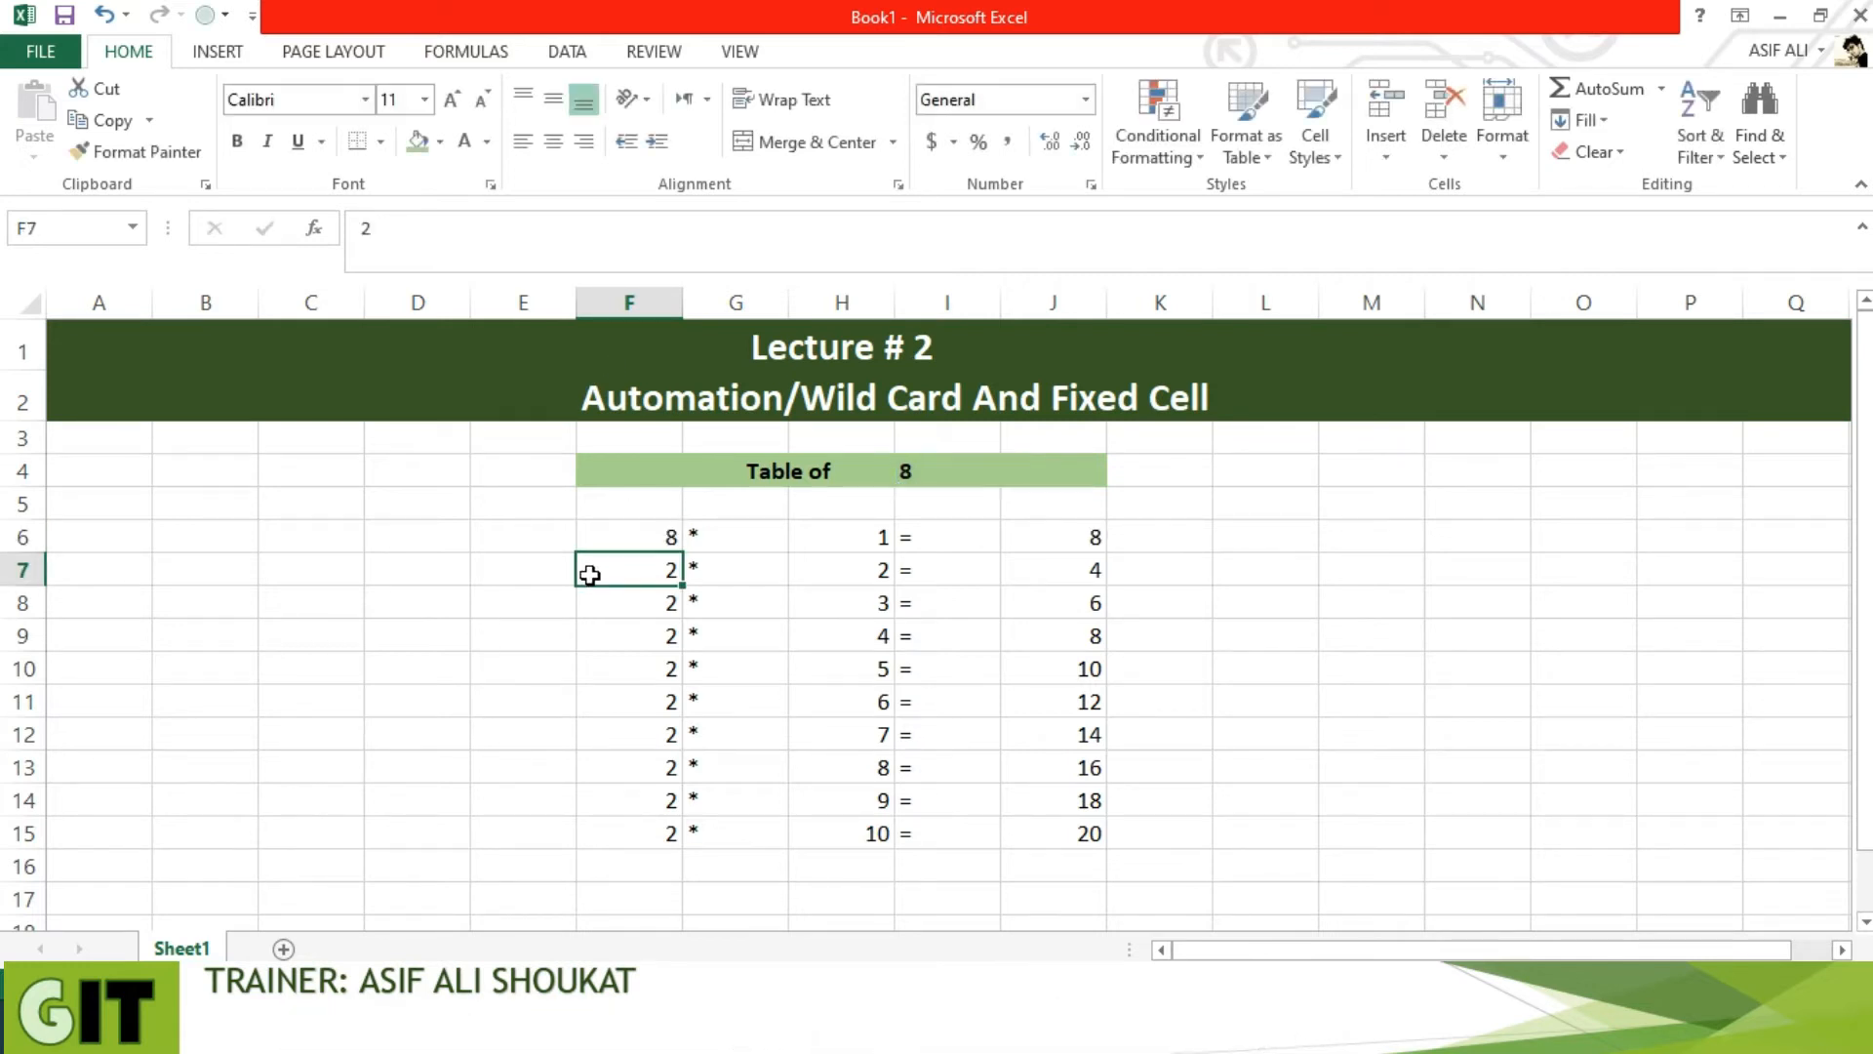
Enter the sample text dfgdfgd in cell B5
{"action": "left_click", "coordinate": [151, 526]}
{"action": "left_click", "coordinate": [175, 523]}
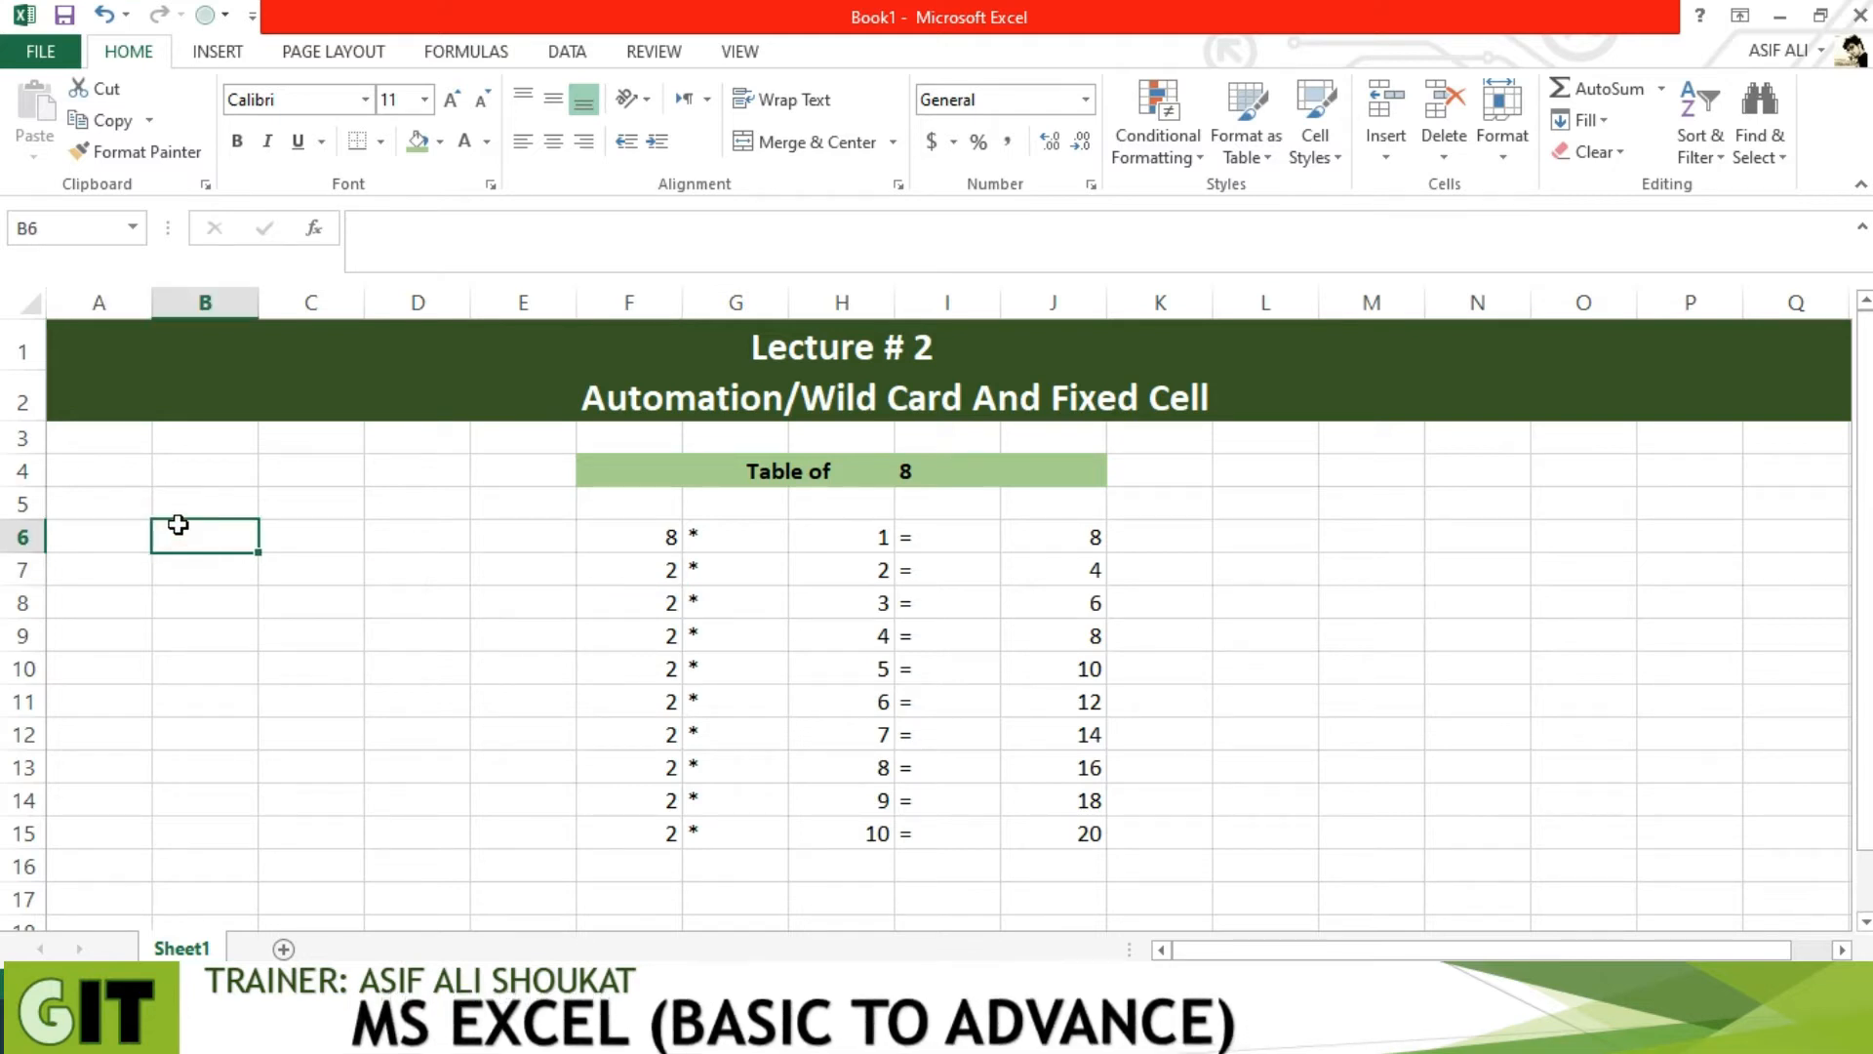
{"action": "double_click", "coordinate": [176, 501]}
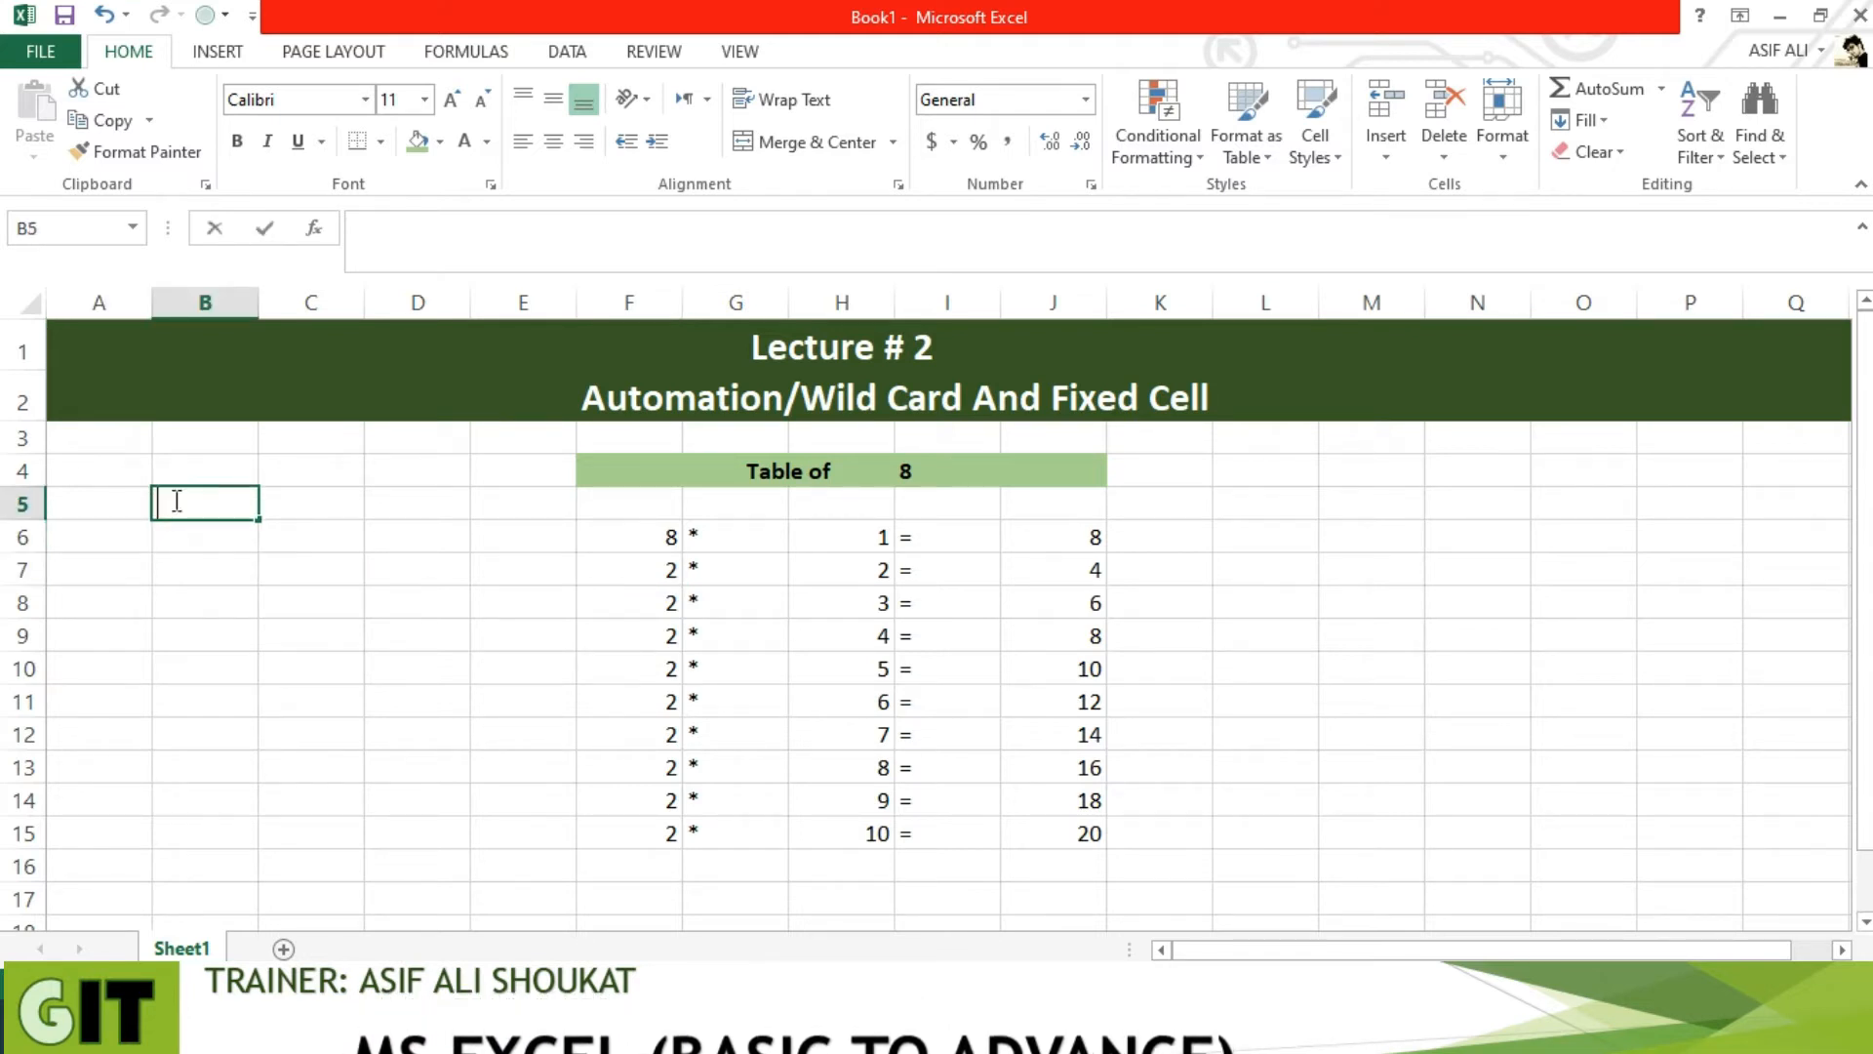
{"action": "type", "text": "dfgdfgd"}
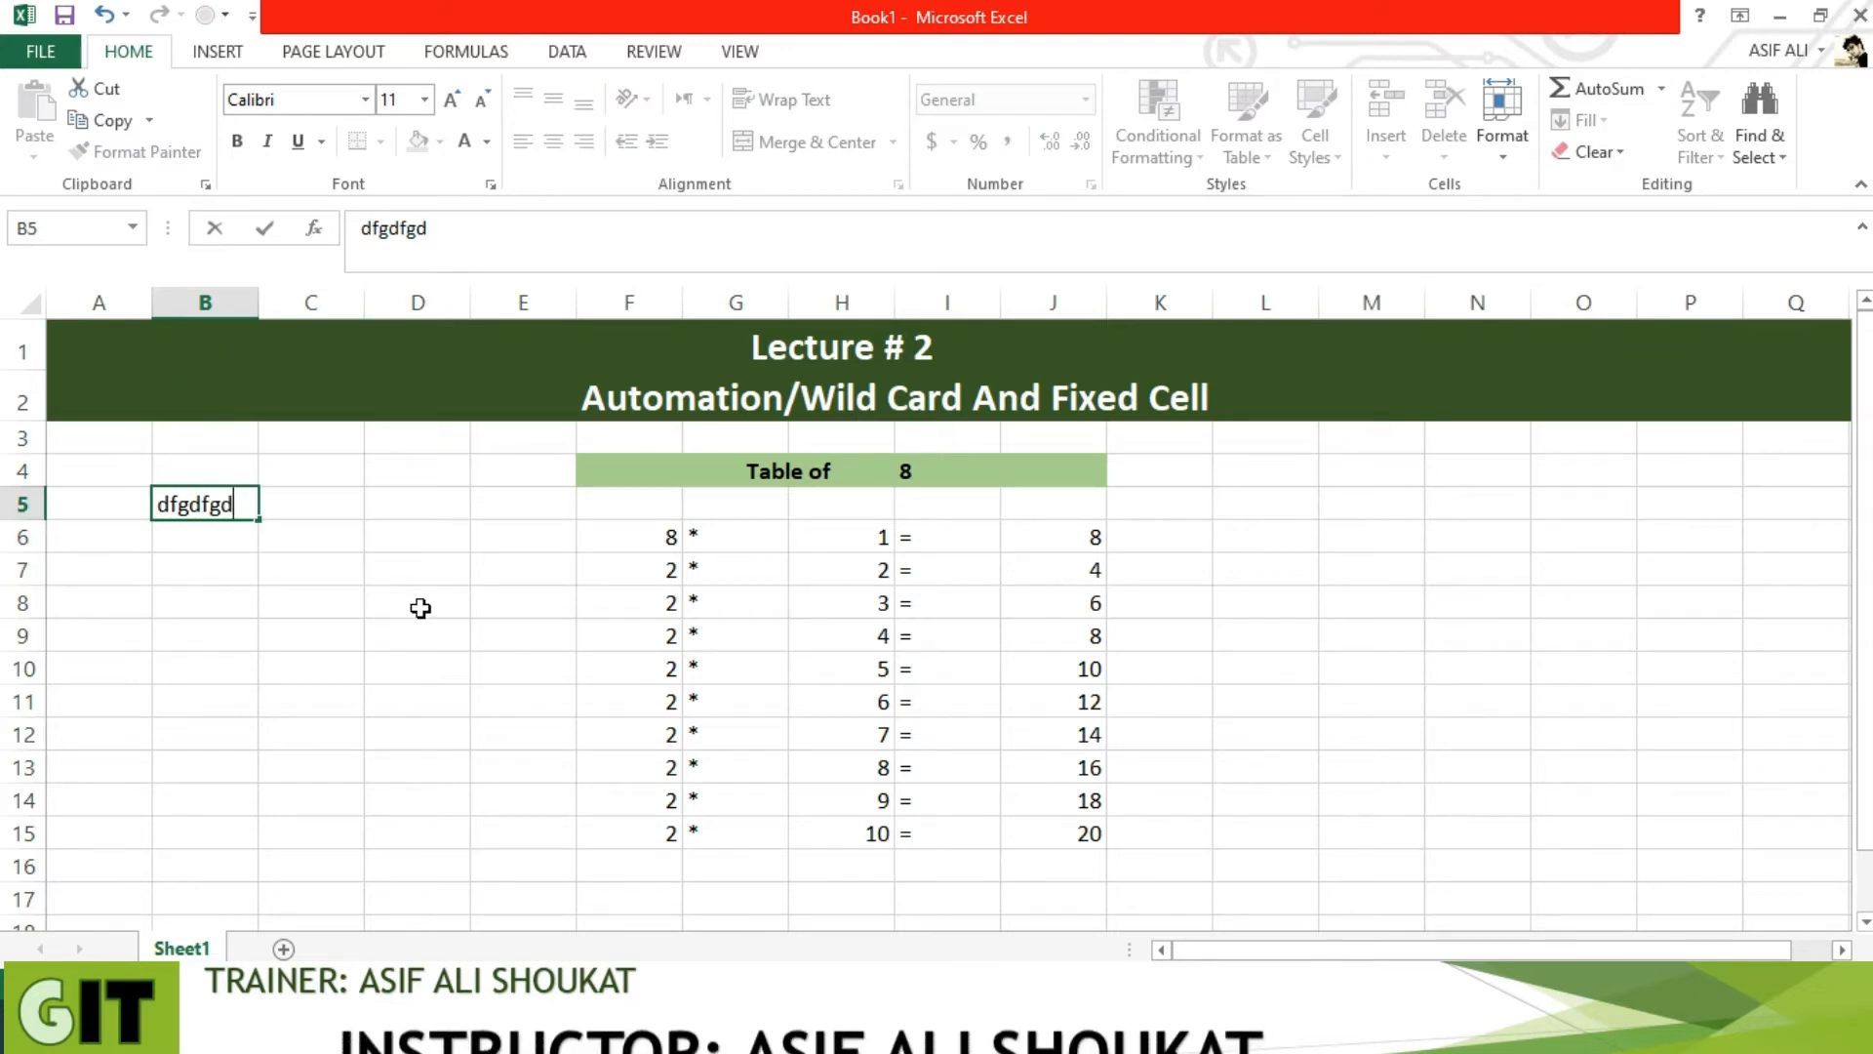
{"action": "left_click", "coordinate": [316, 642]}
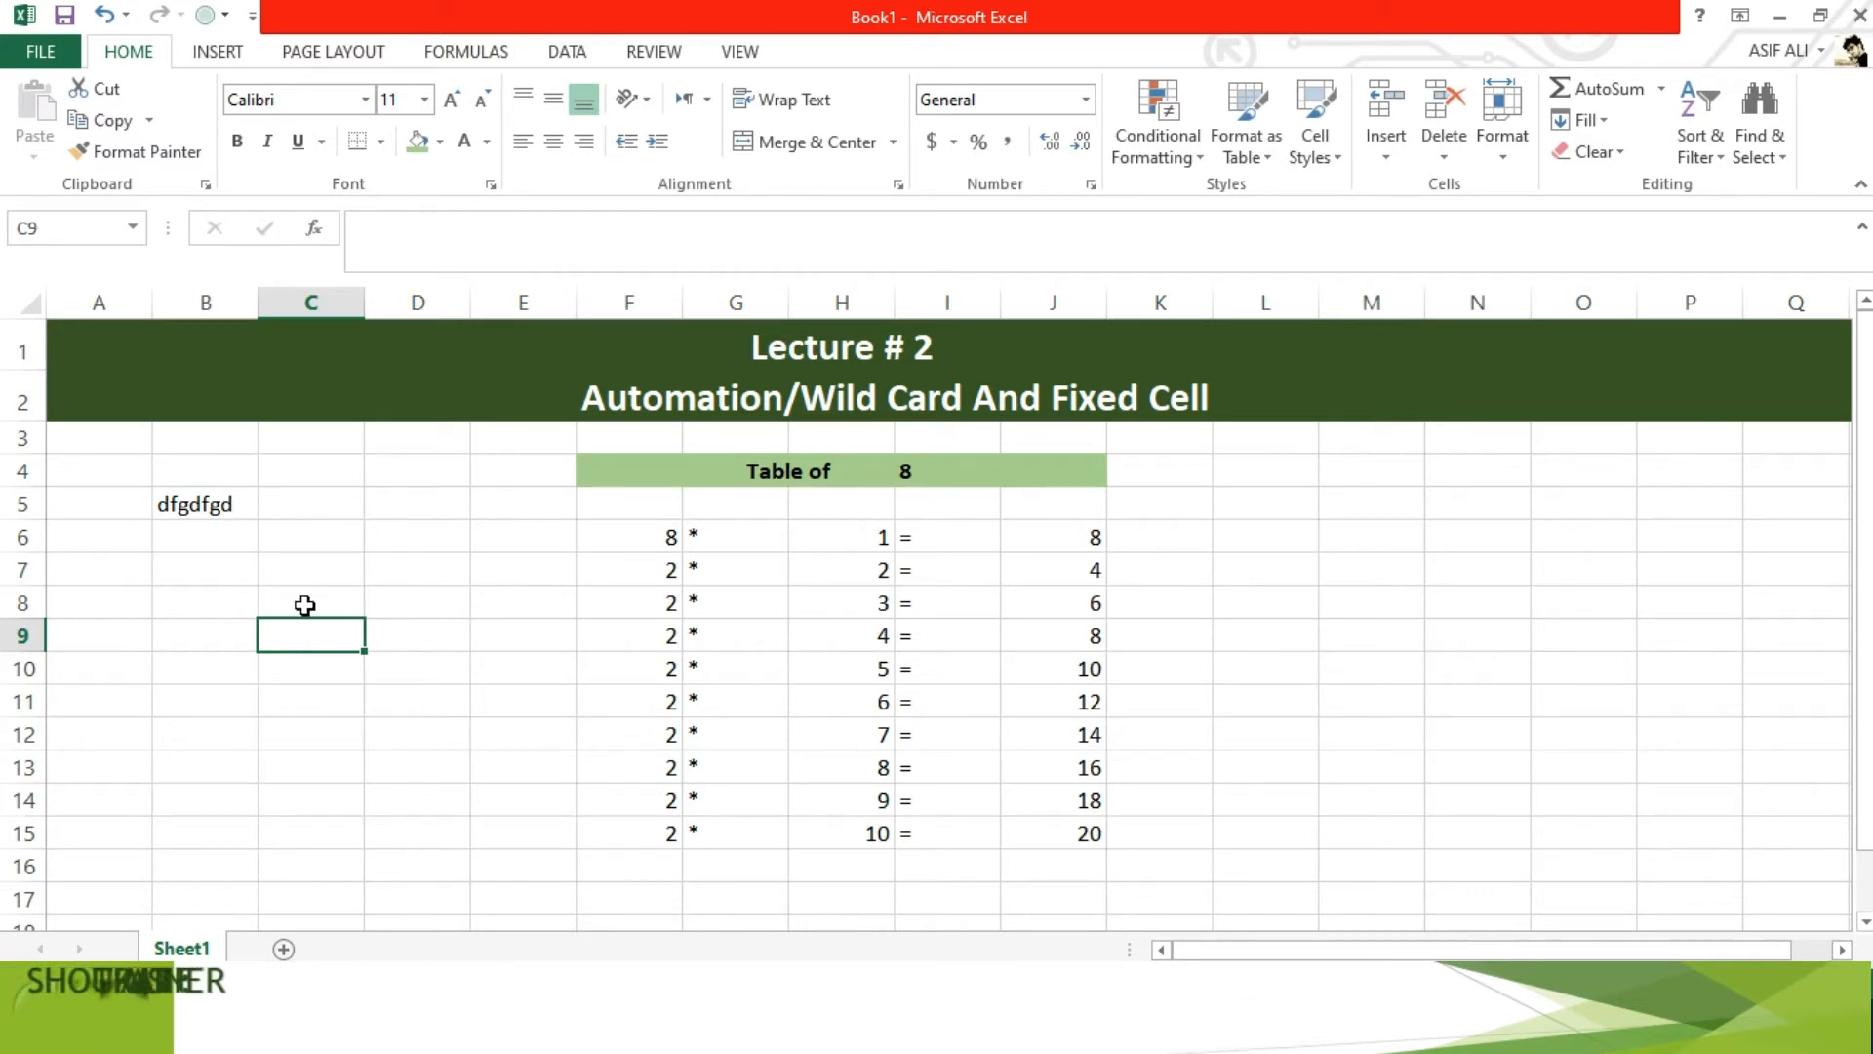
Link cell C9 to the sample text with the formula =B5
{"action": "type", "text": "="}
{"action": "left_click", "coordinate": [205, 504]}
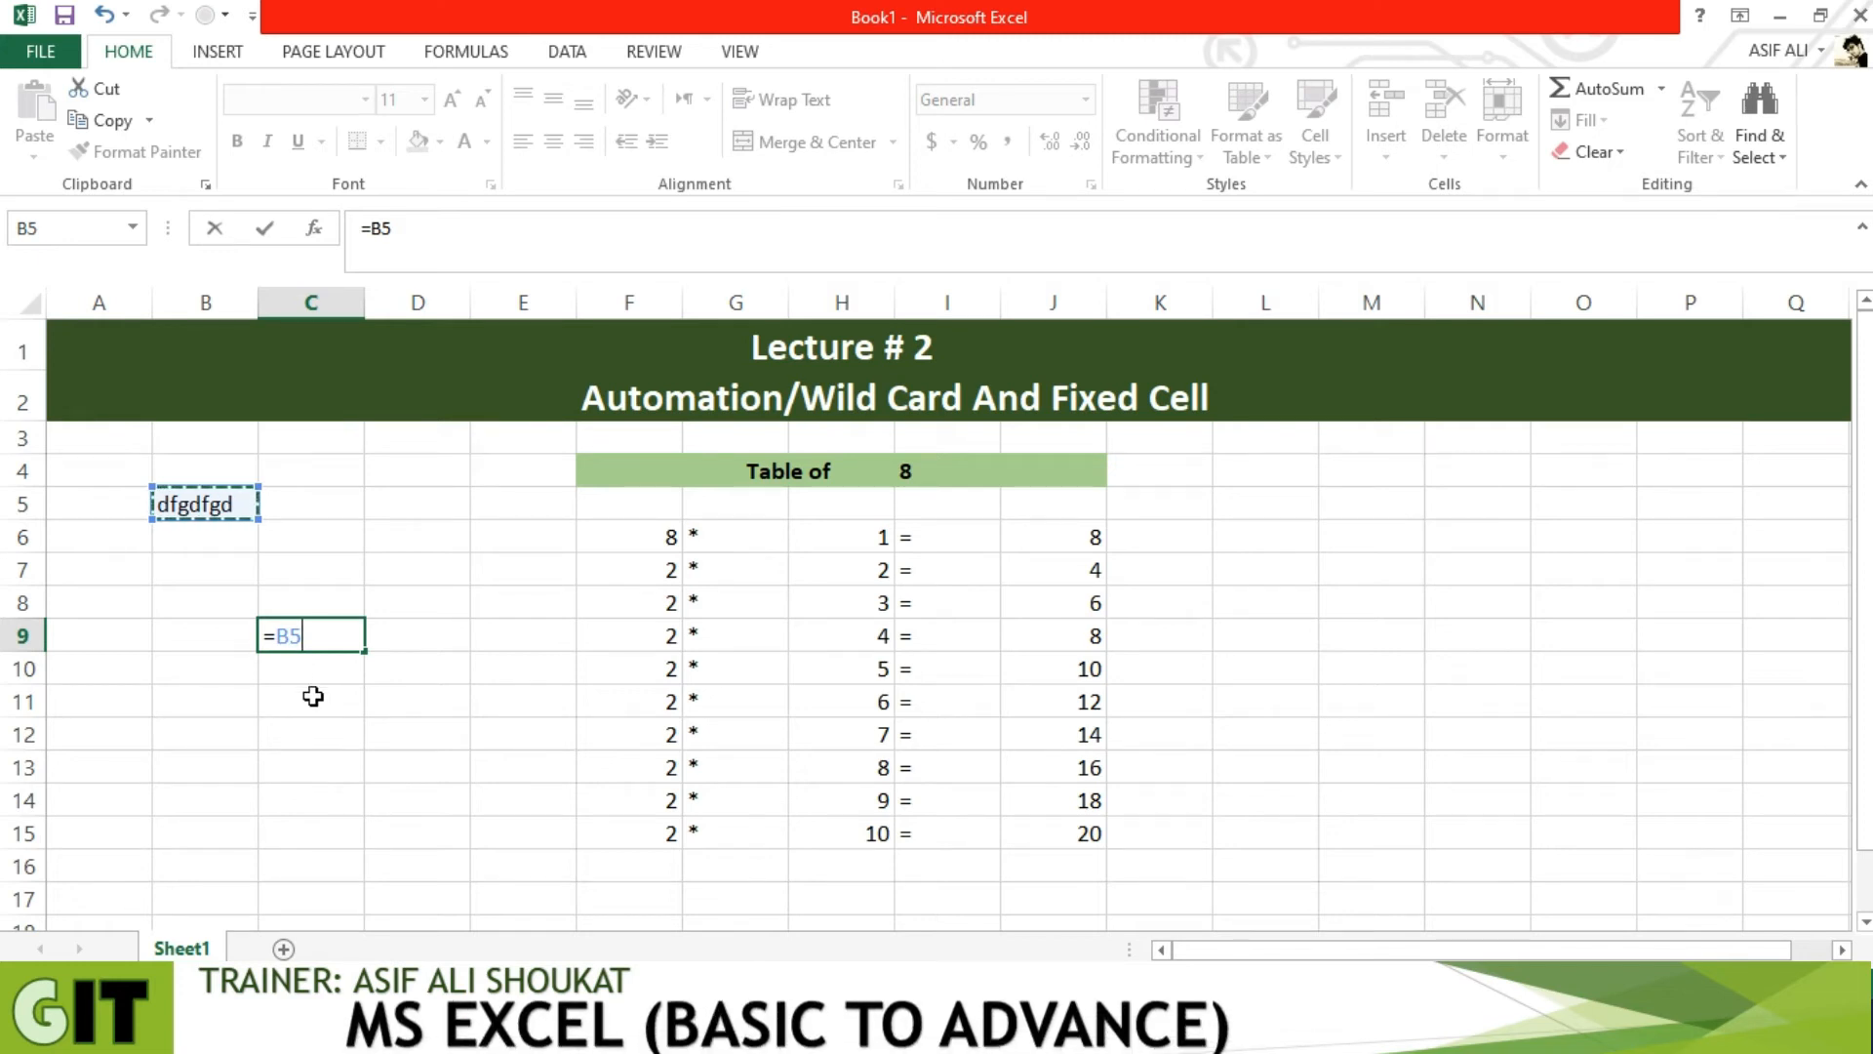
{"action": "key", "text": "Return"}
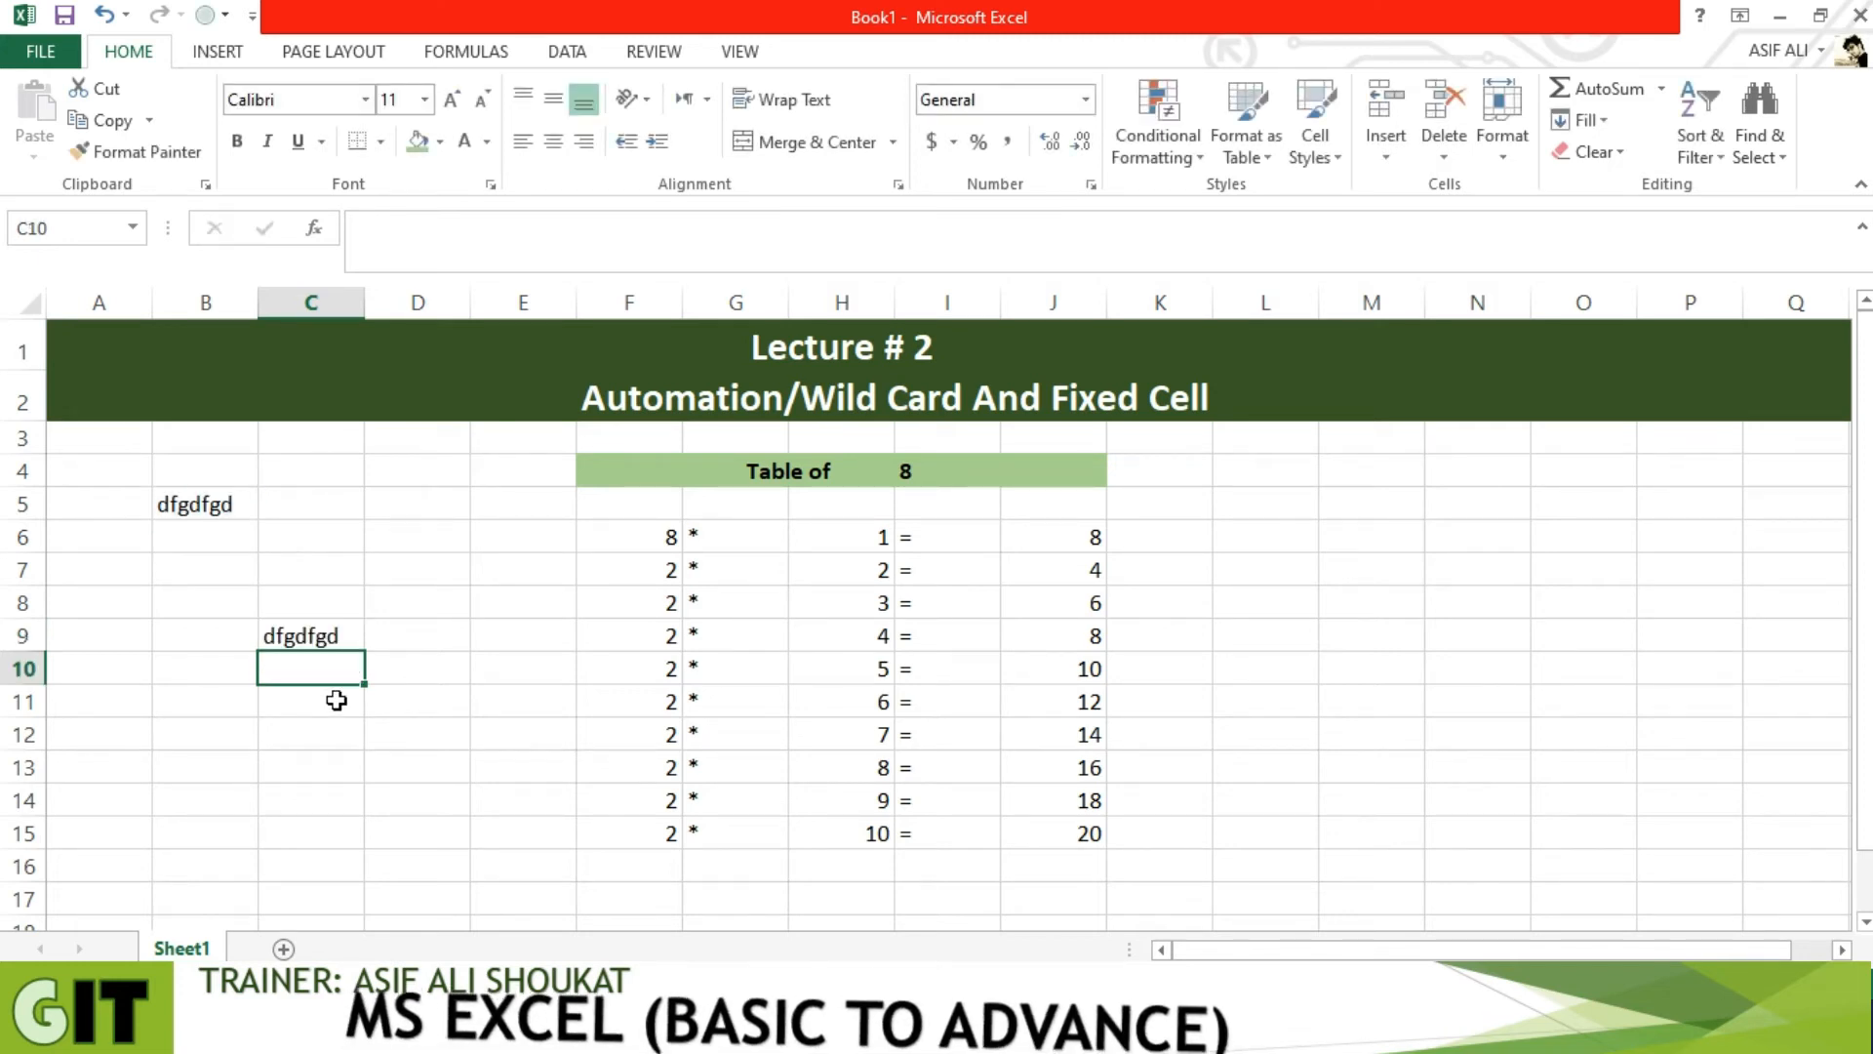
Change the sample value in cell B5 to 4564, and clear the trial range B5:C10
{"action": "left_click", "coordinate": [310, 637]}
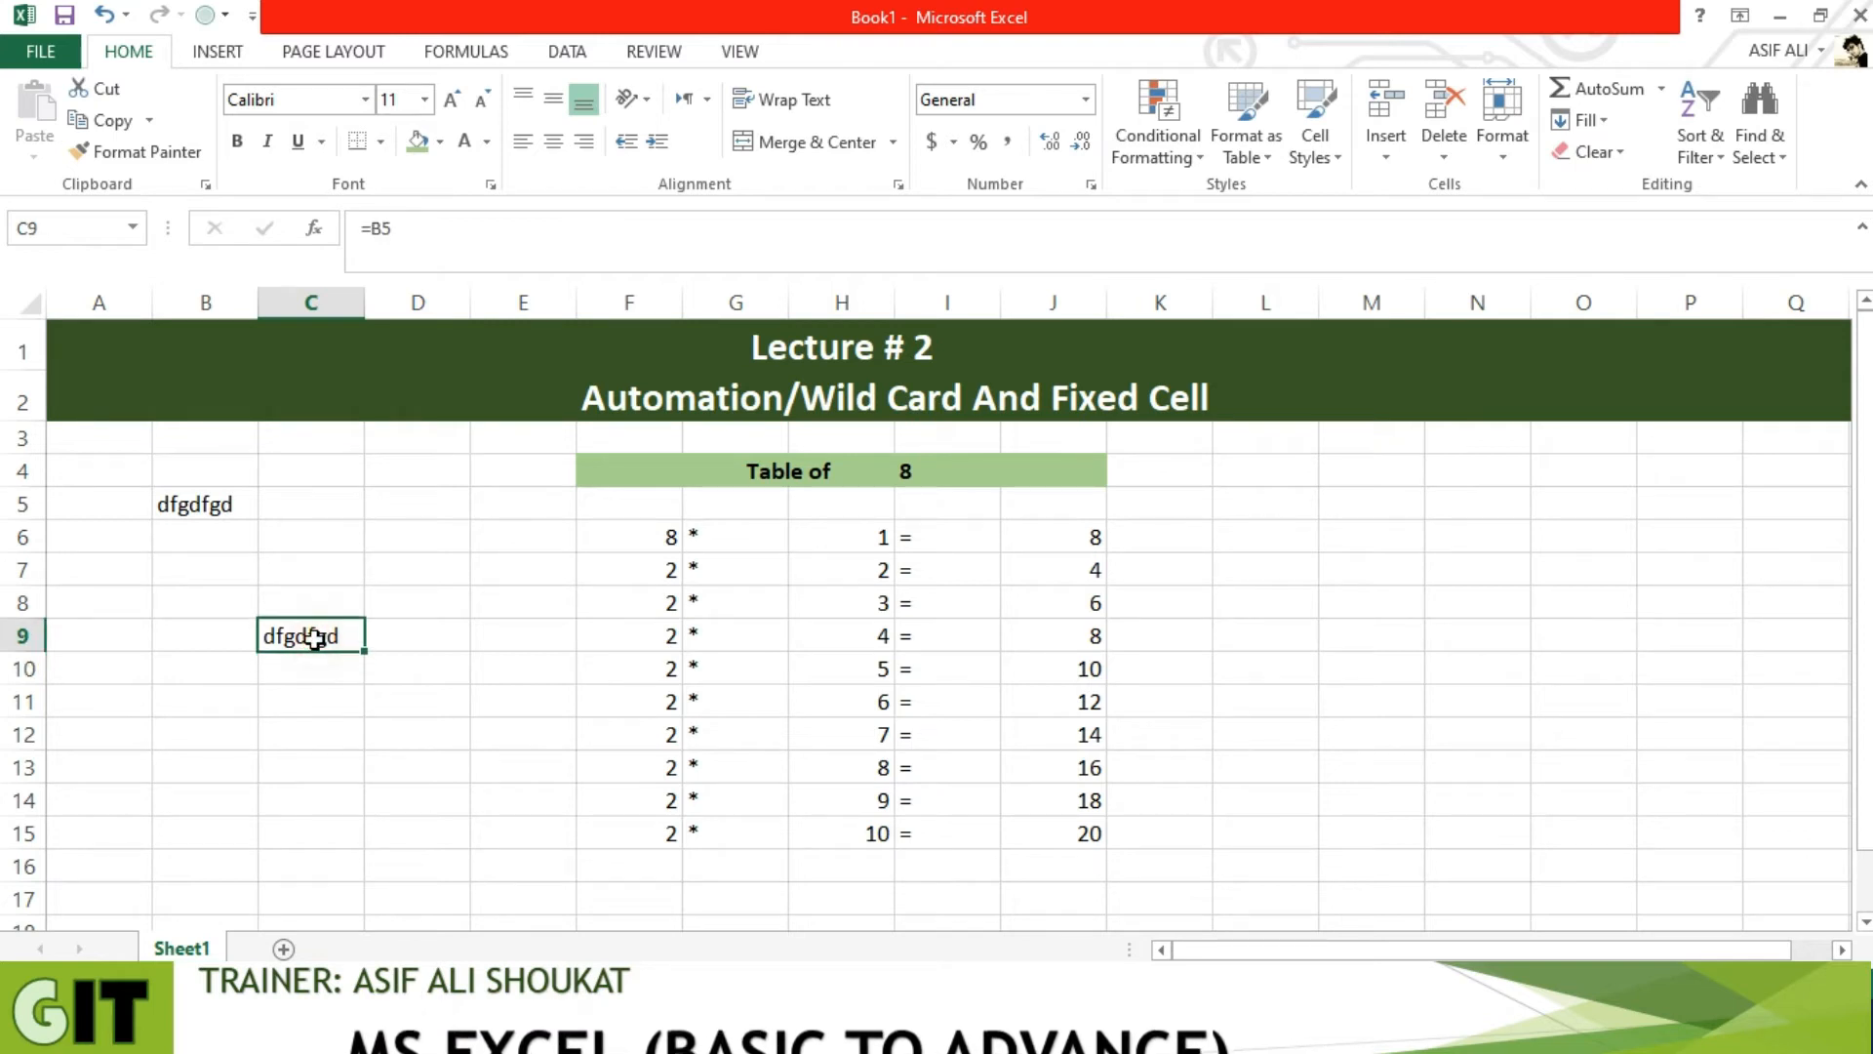
{"action": "left_click", "coordinate": [184, 502]}
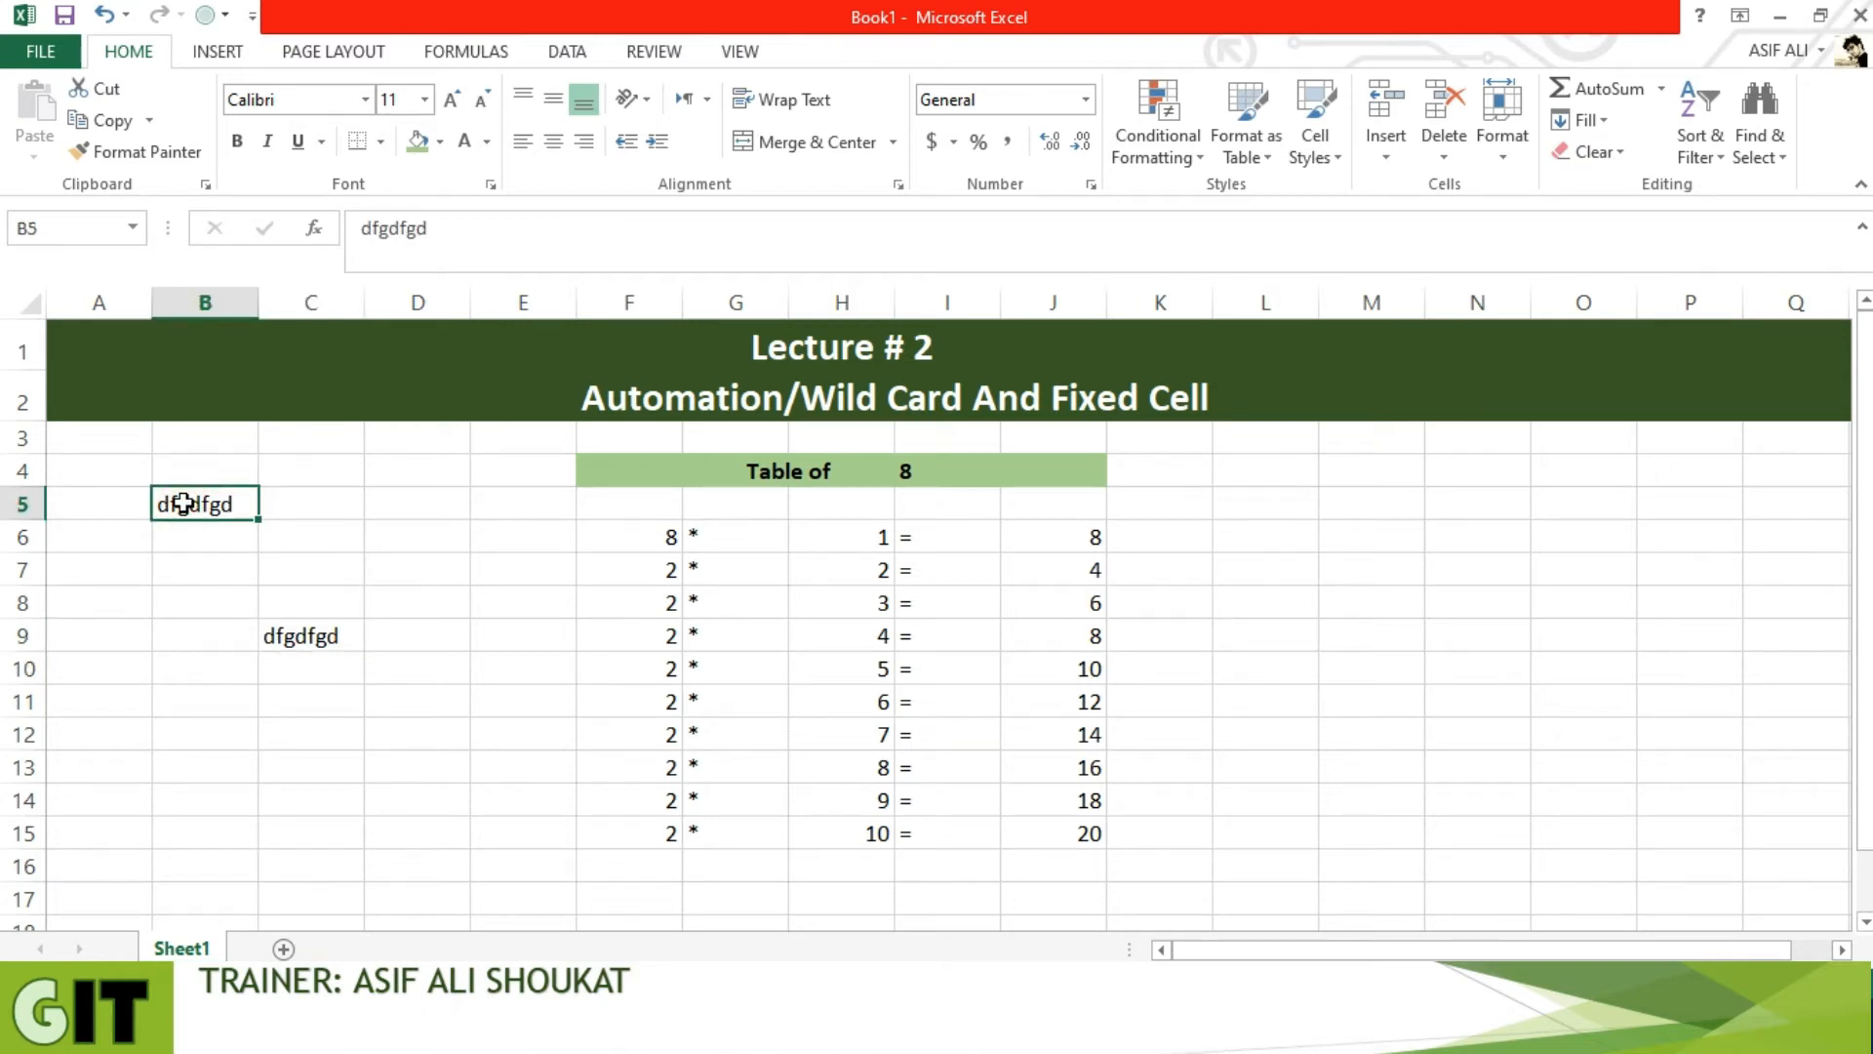
{"action": "type", "text": "4564"}
{"action": "key", "text": "Return"}
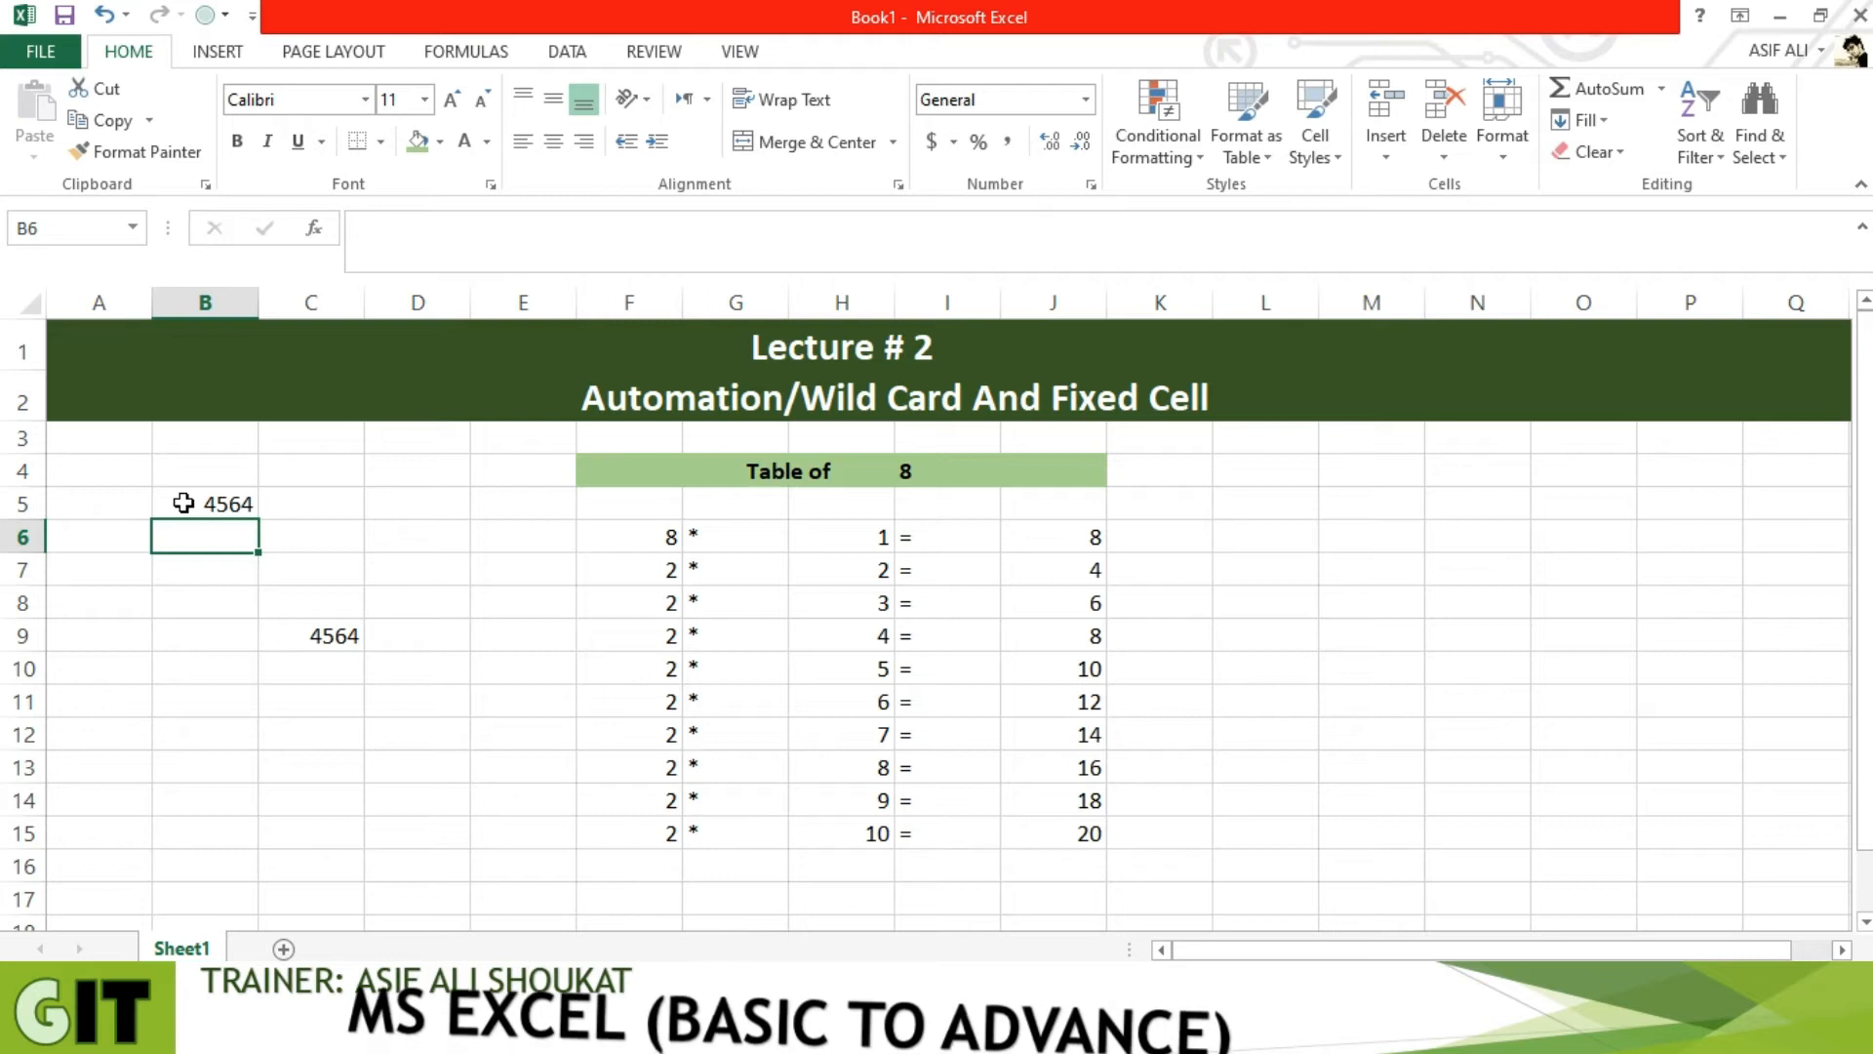
{"action": "left_click_drag", "start_coordinate": [184, 503], "coordinate": [319, 658]}
{"action": "key", "text": "Delete"}
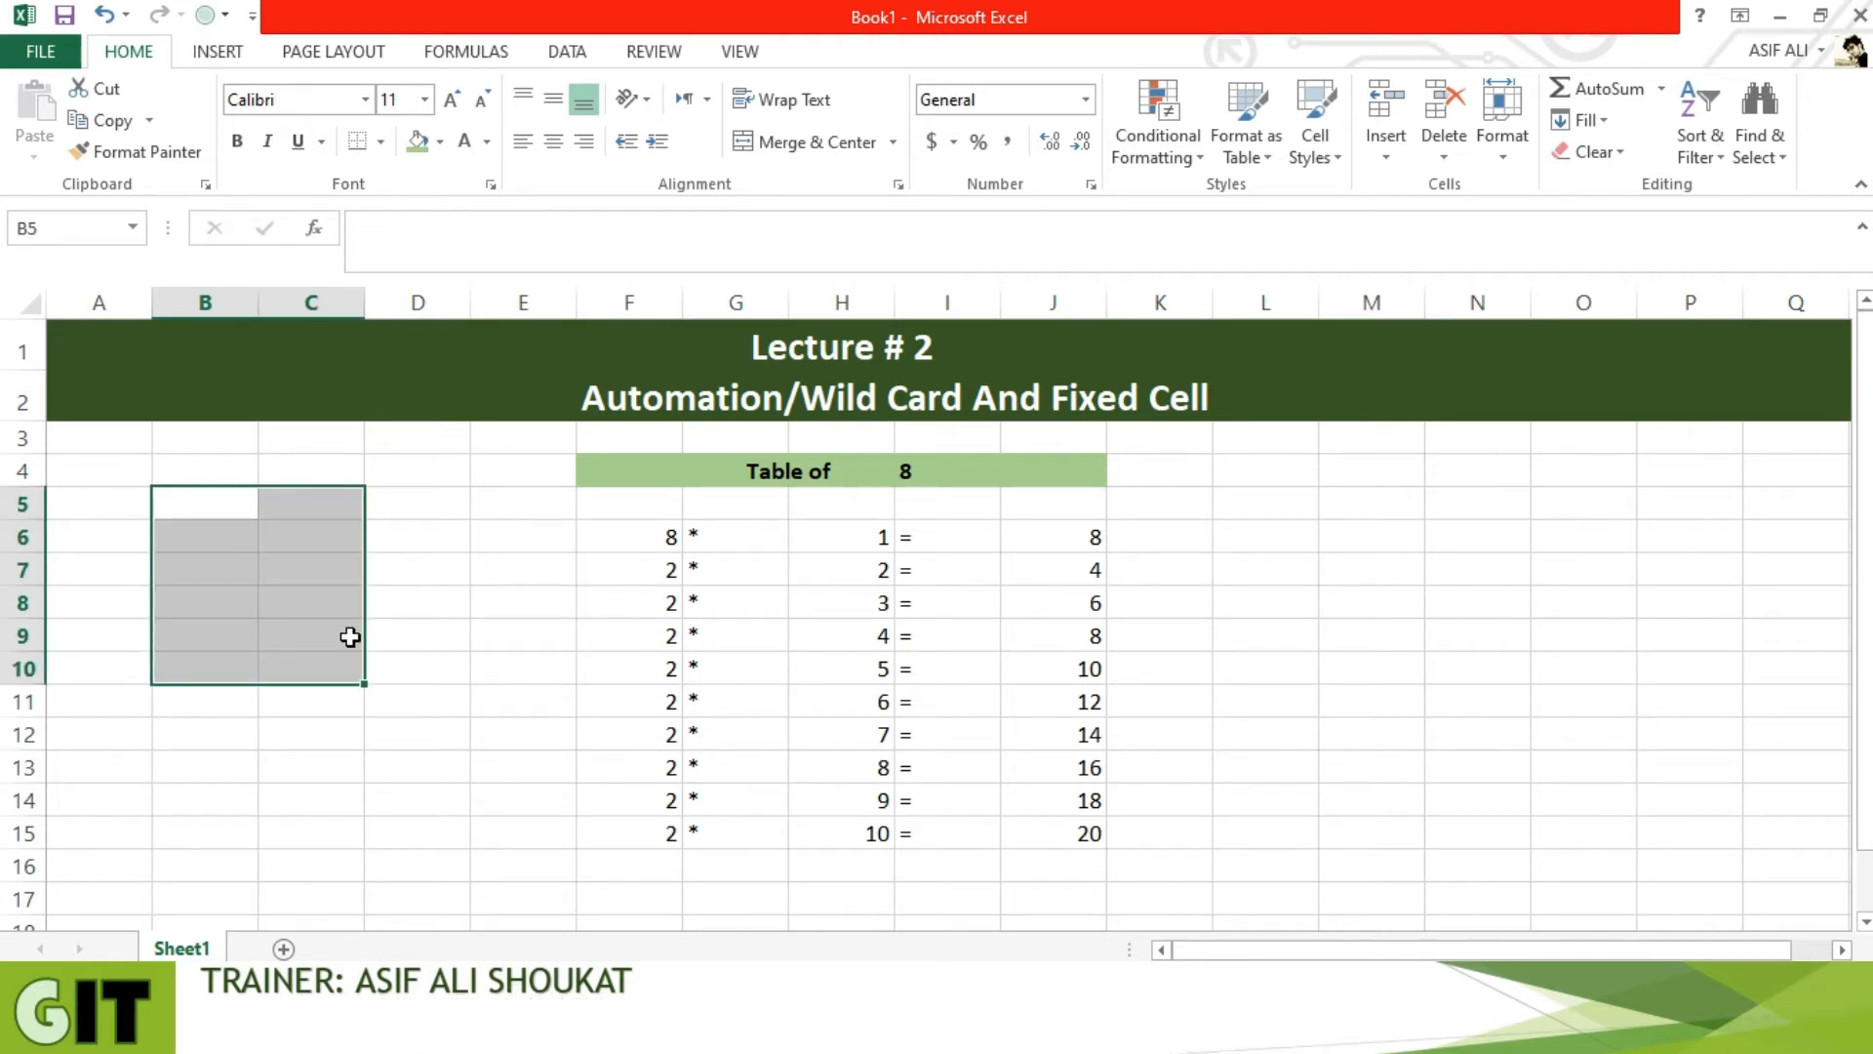
Dismiss the Windows license notice, and clear cell F6 to re-enter its link to the table number as =I4
{"action": "left_click", "coordinate": [967, 478]}
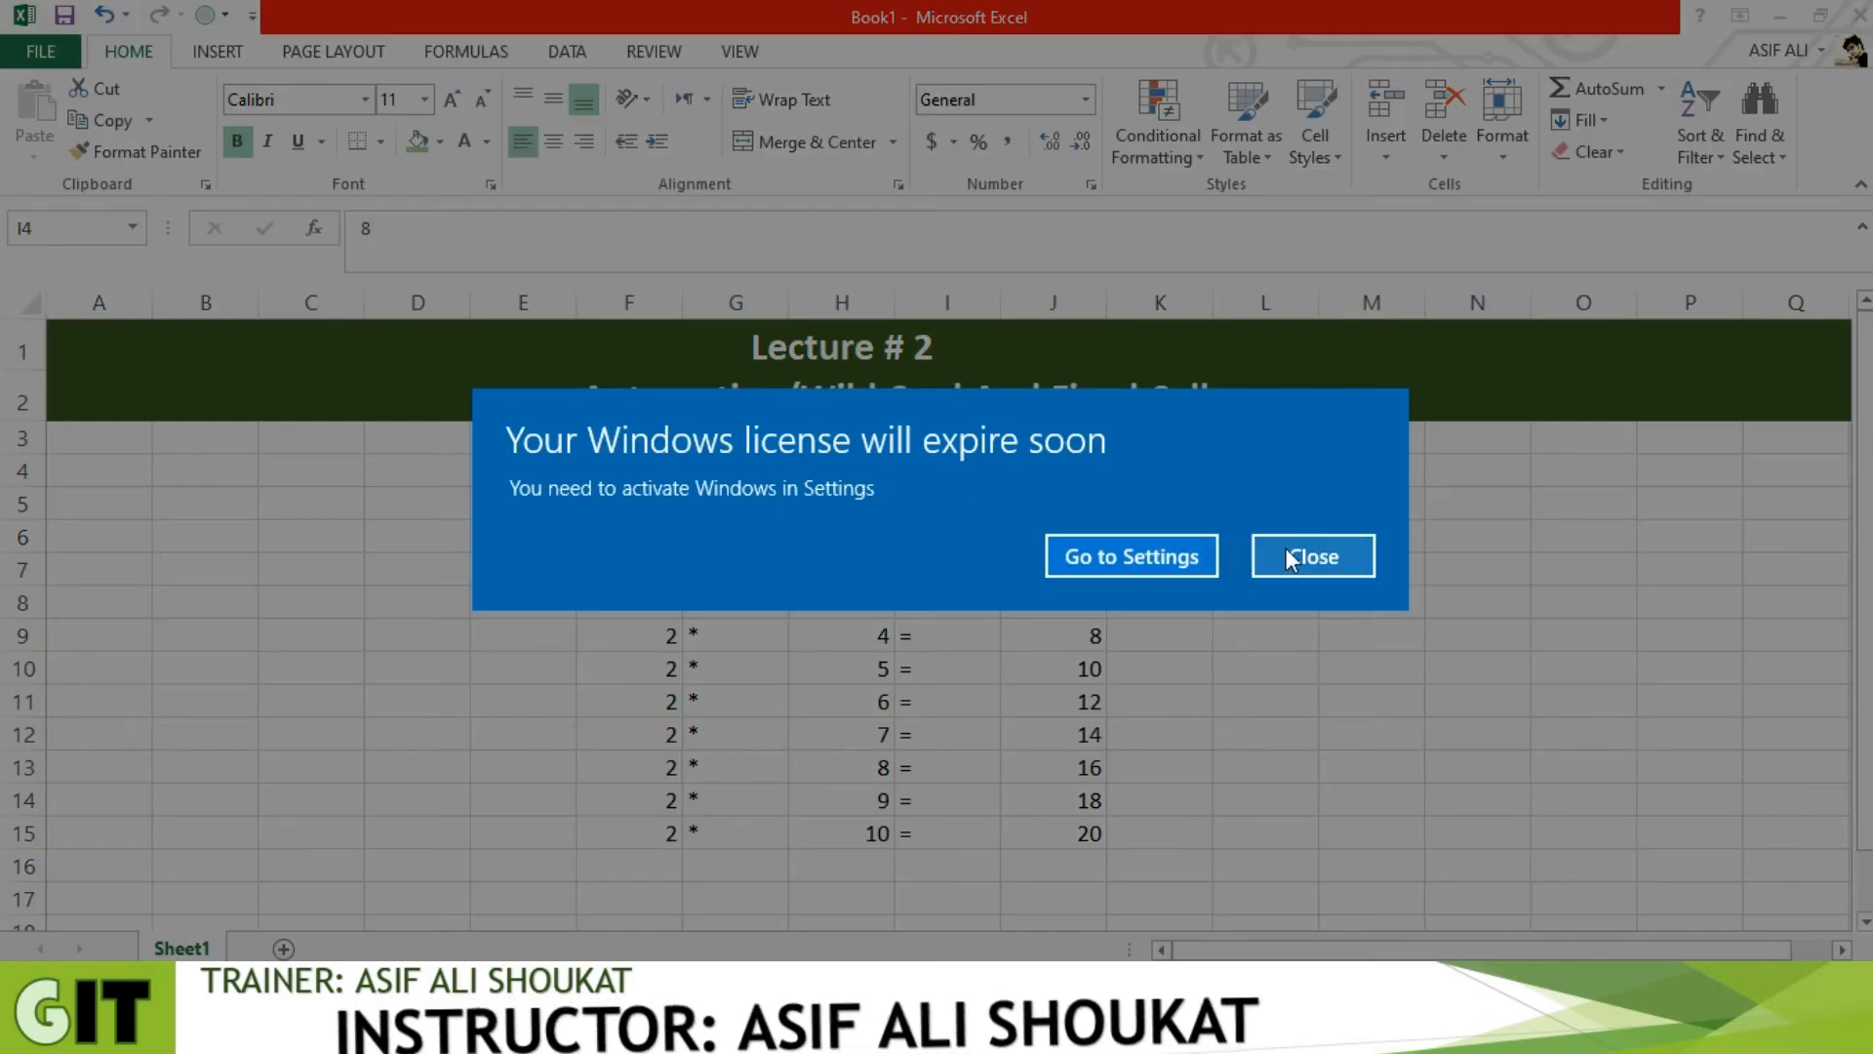
{"action": "left_click", "coordinate": [1278, 555]}
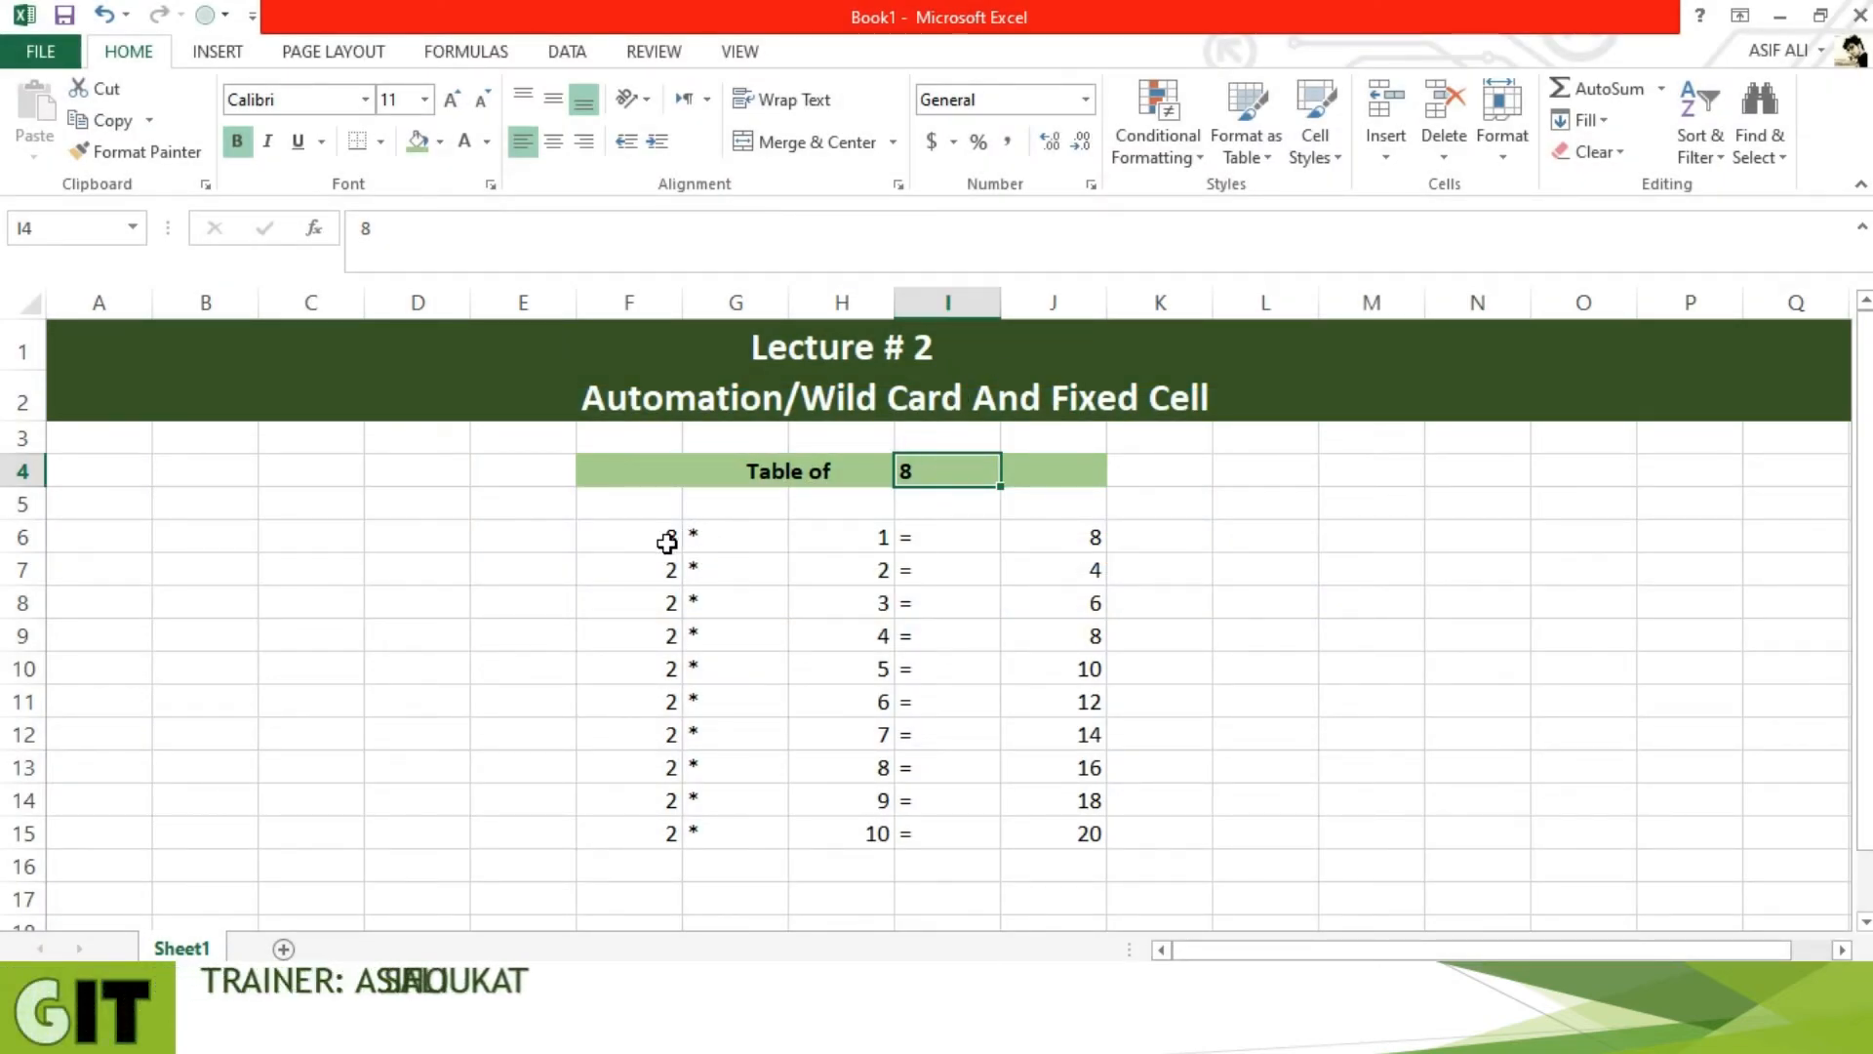
{"action": "left_click", "coordinate": [666, 544]}
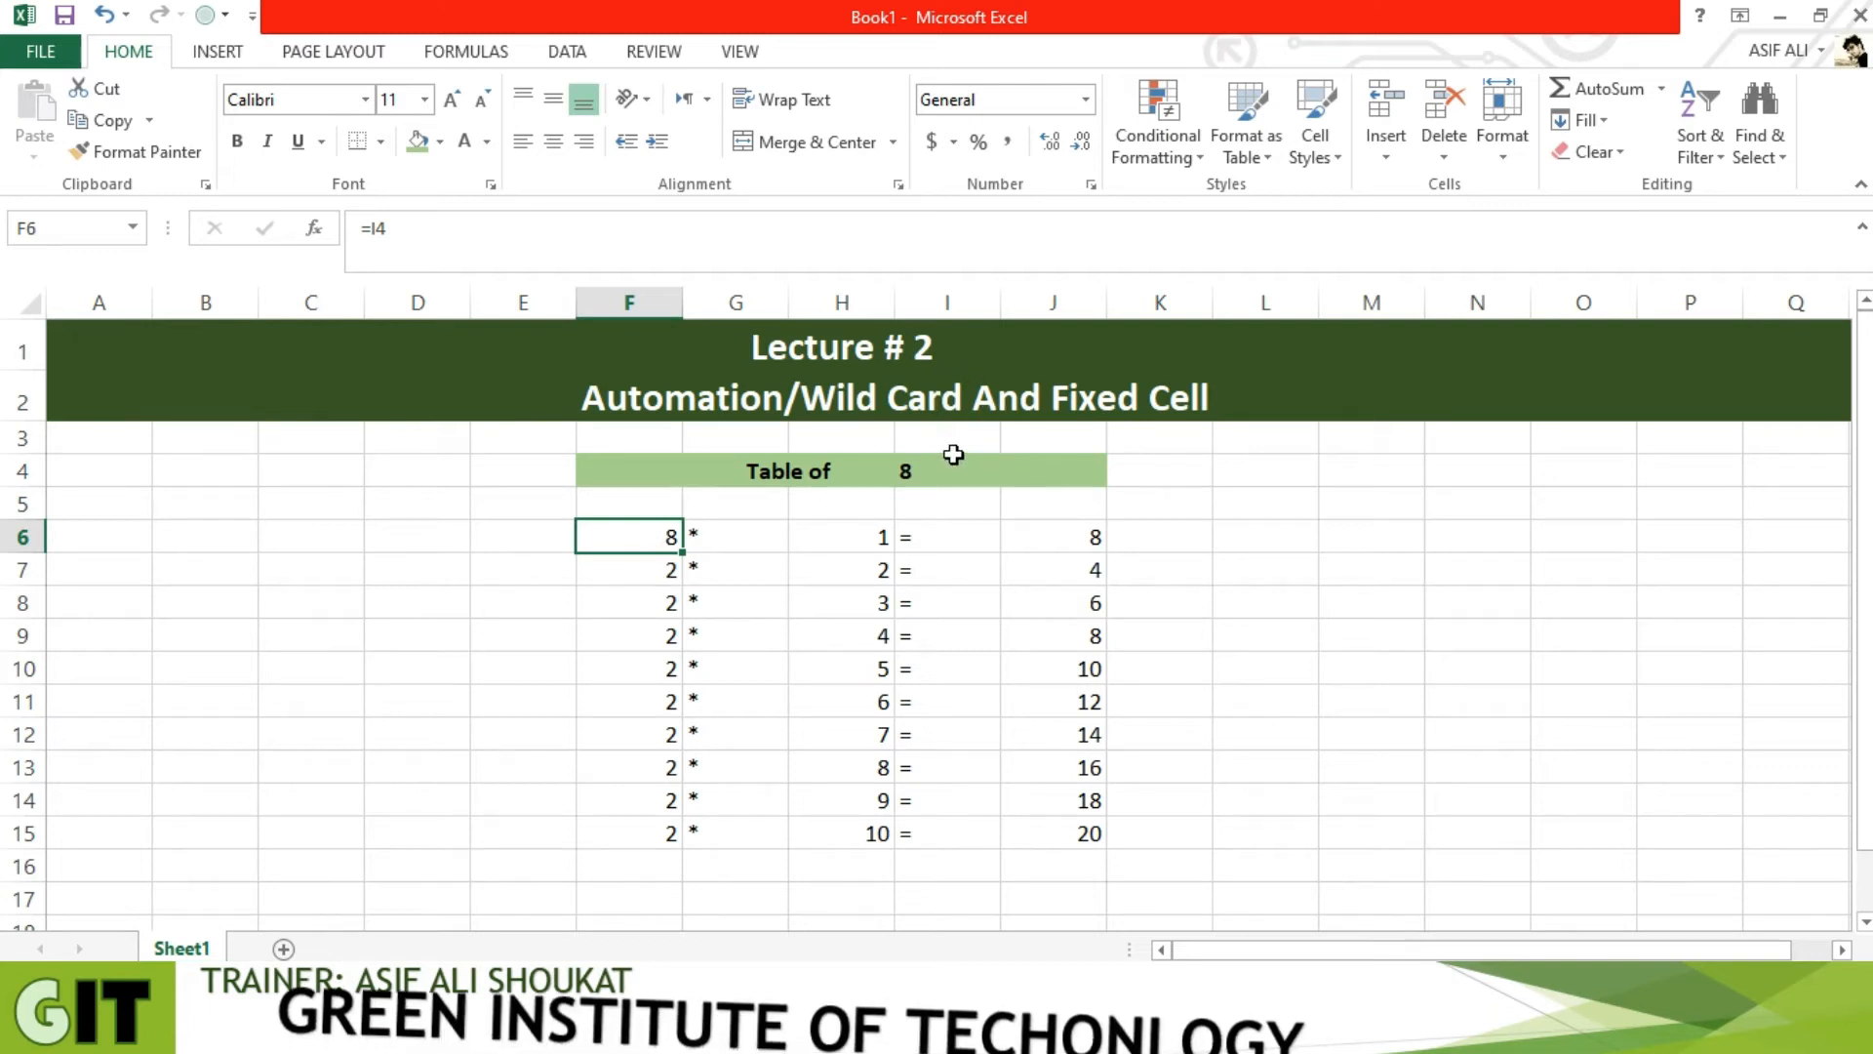
{"action": "key", "text": "Delete"}
{"action": "double_click", "coordinate": [627, 549]}
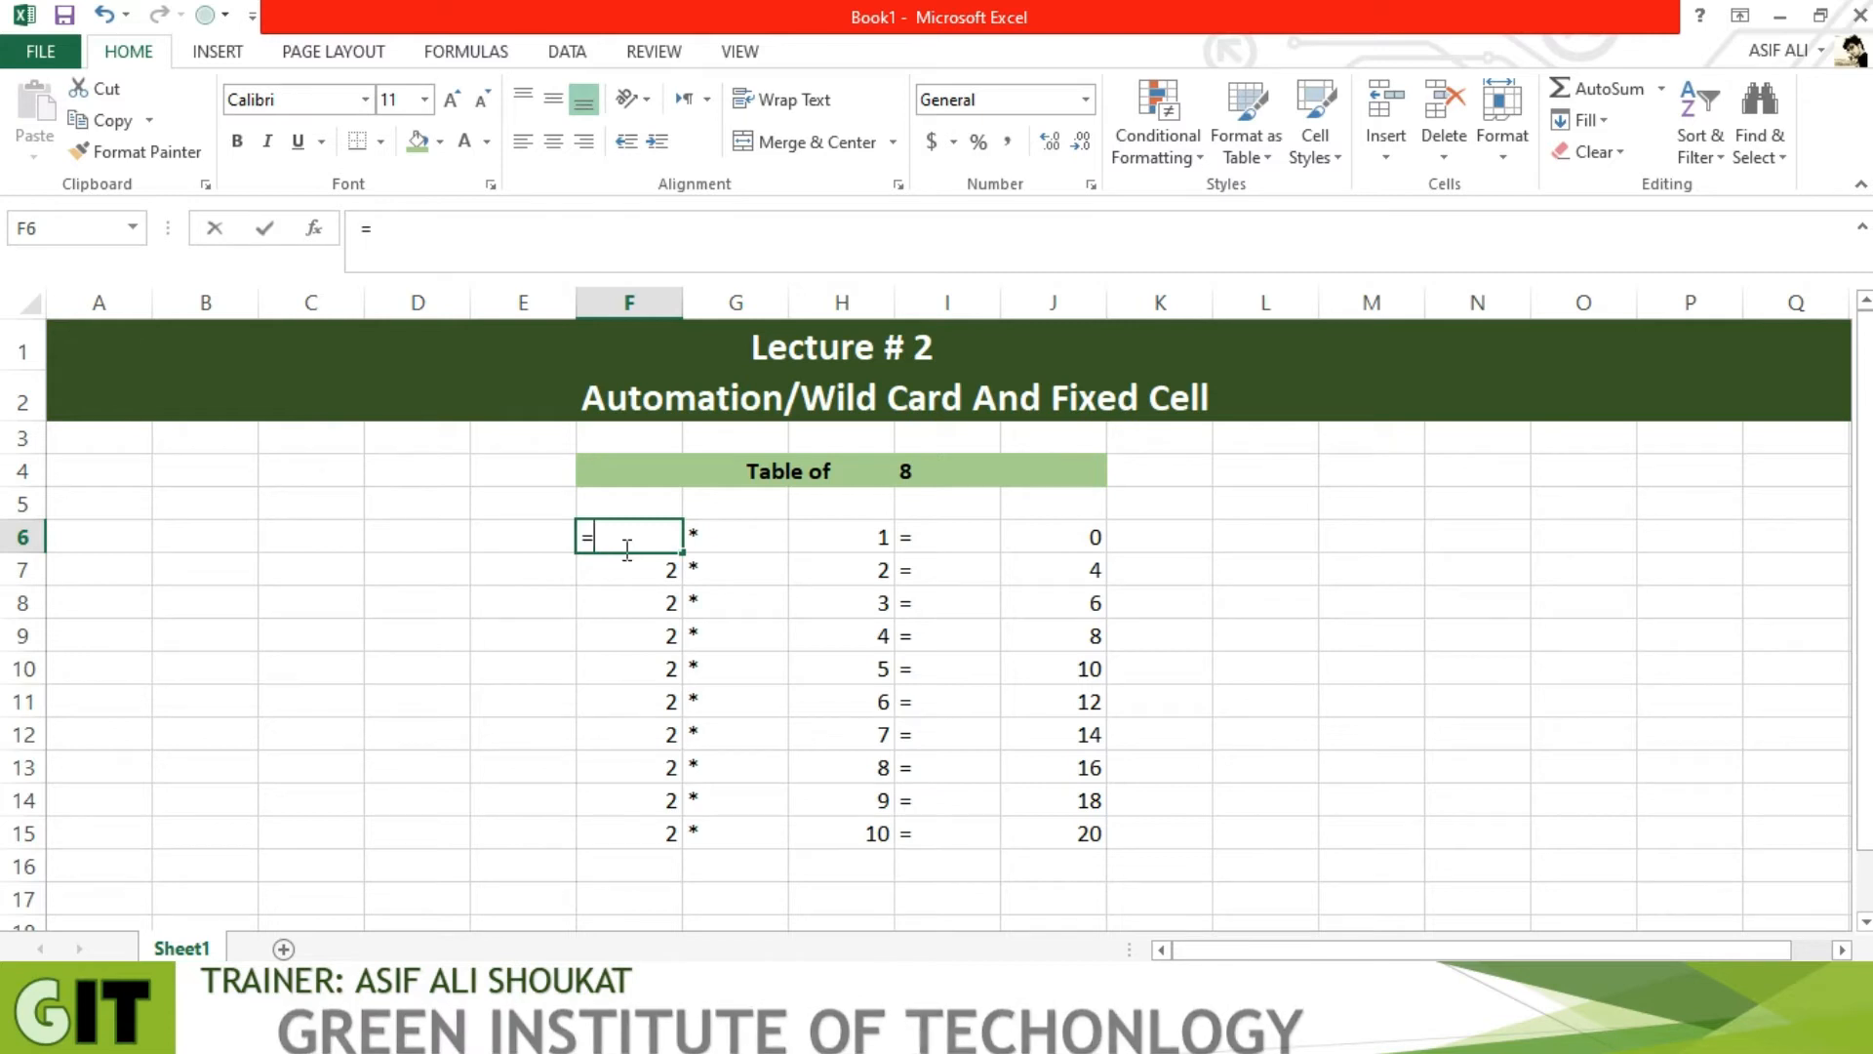
{"action": "type", "text": "="}
{"action": "left_click", "coordinate": [946, 471]}
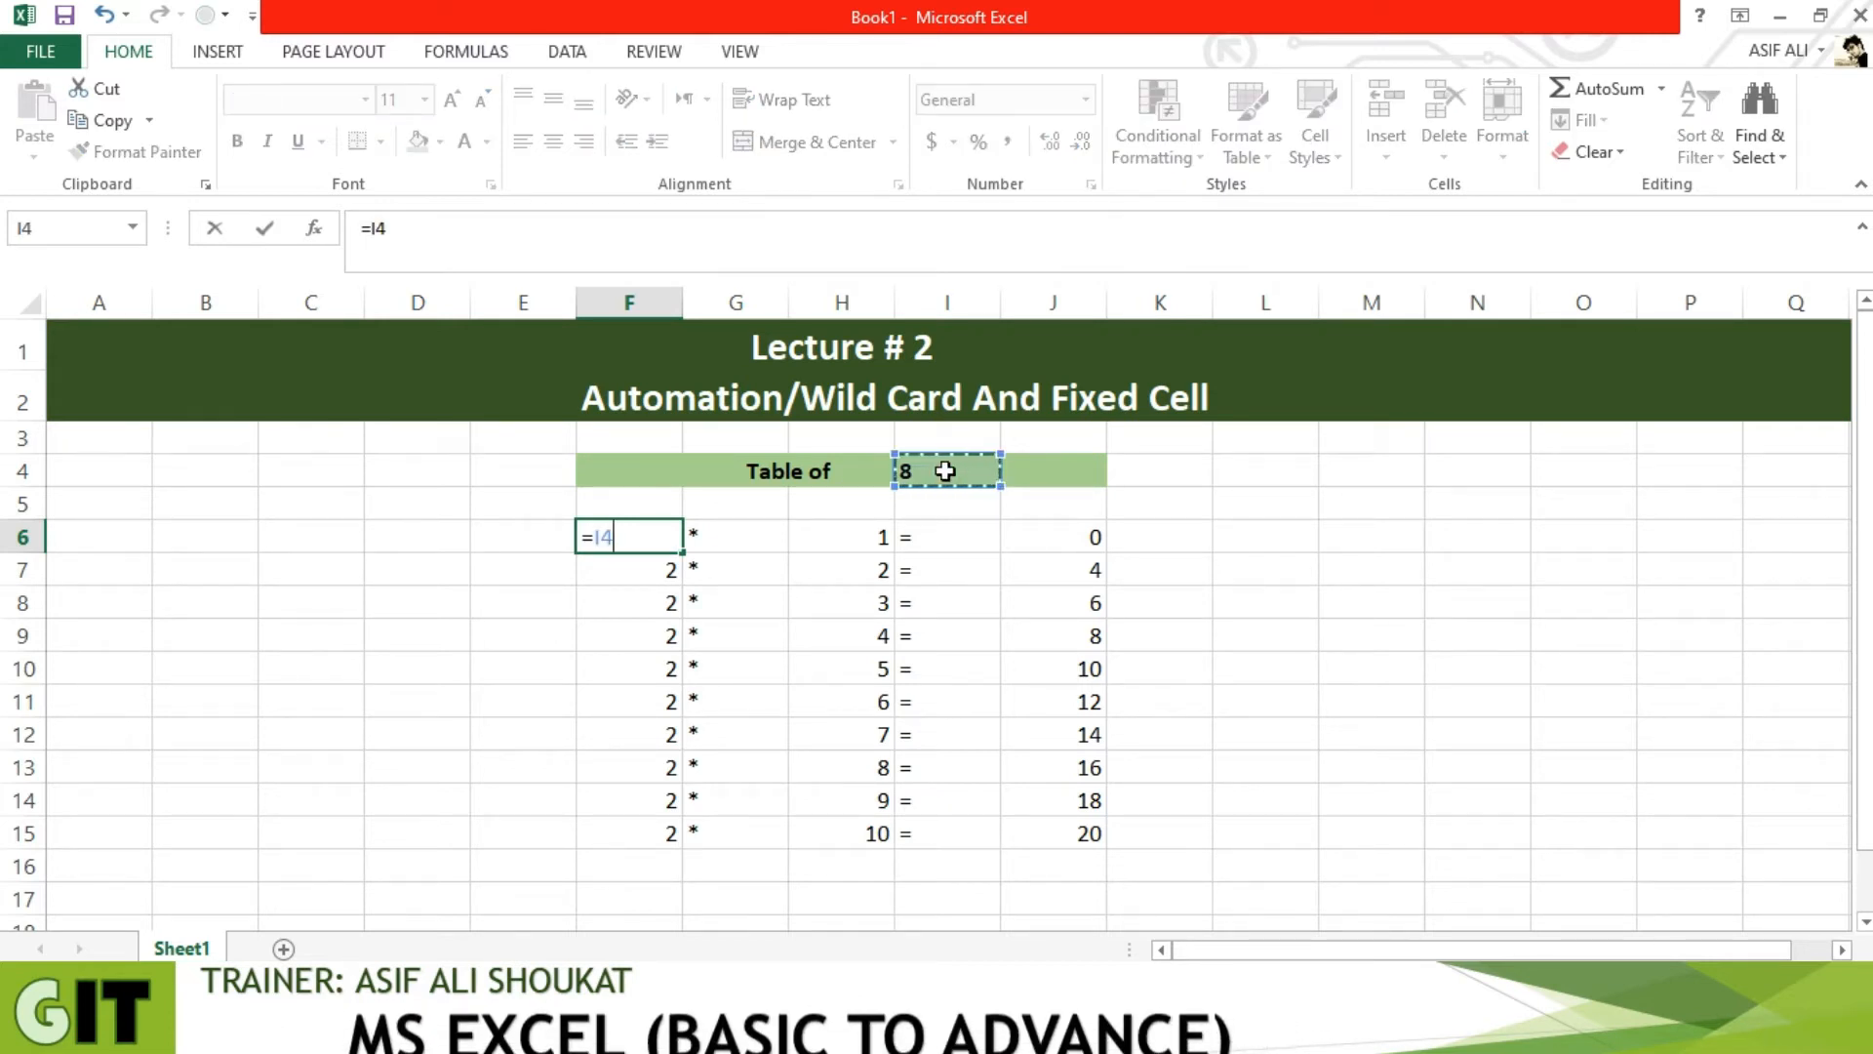
{"action": "key", "text": "Return"}
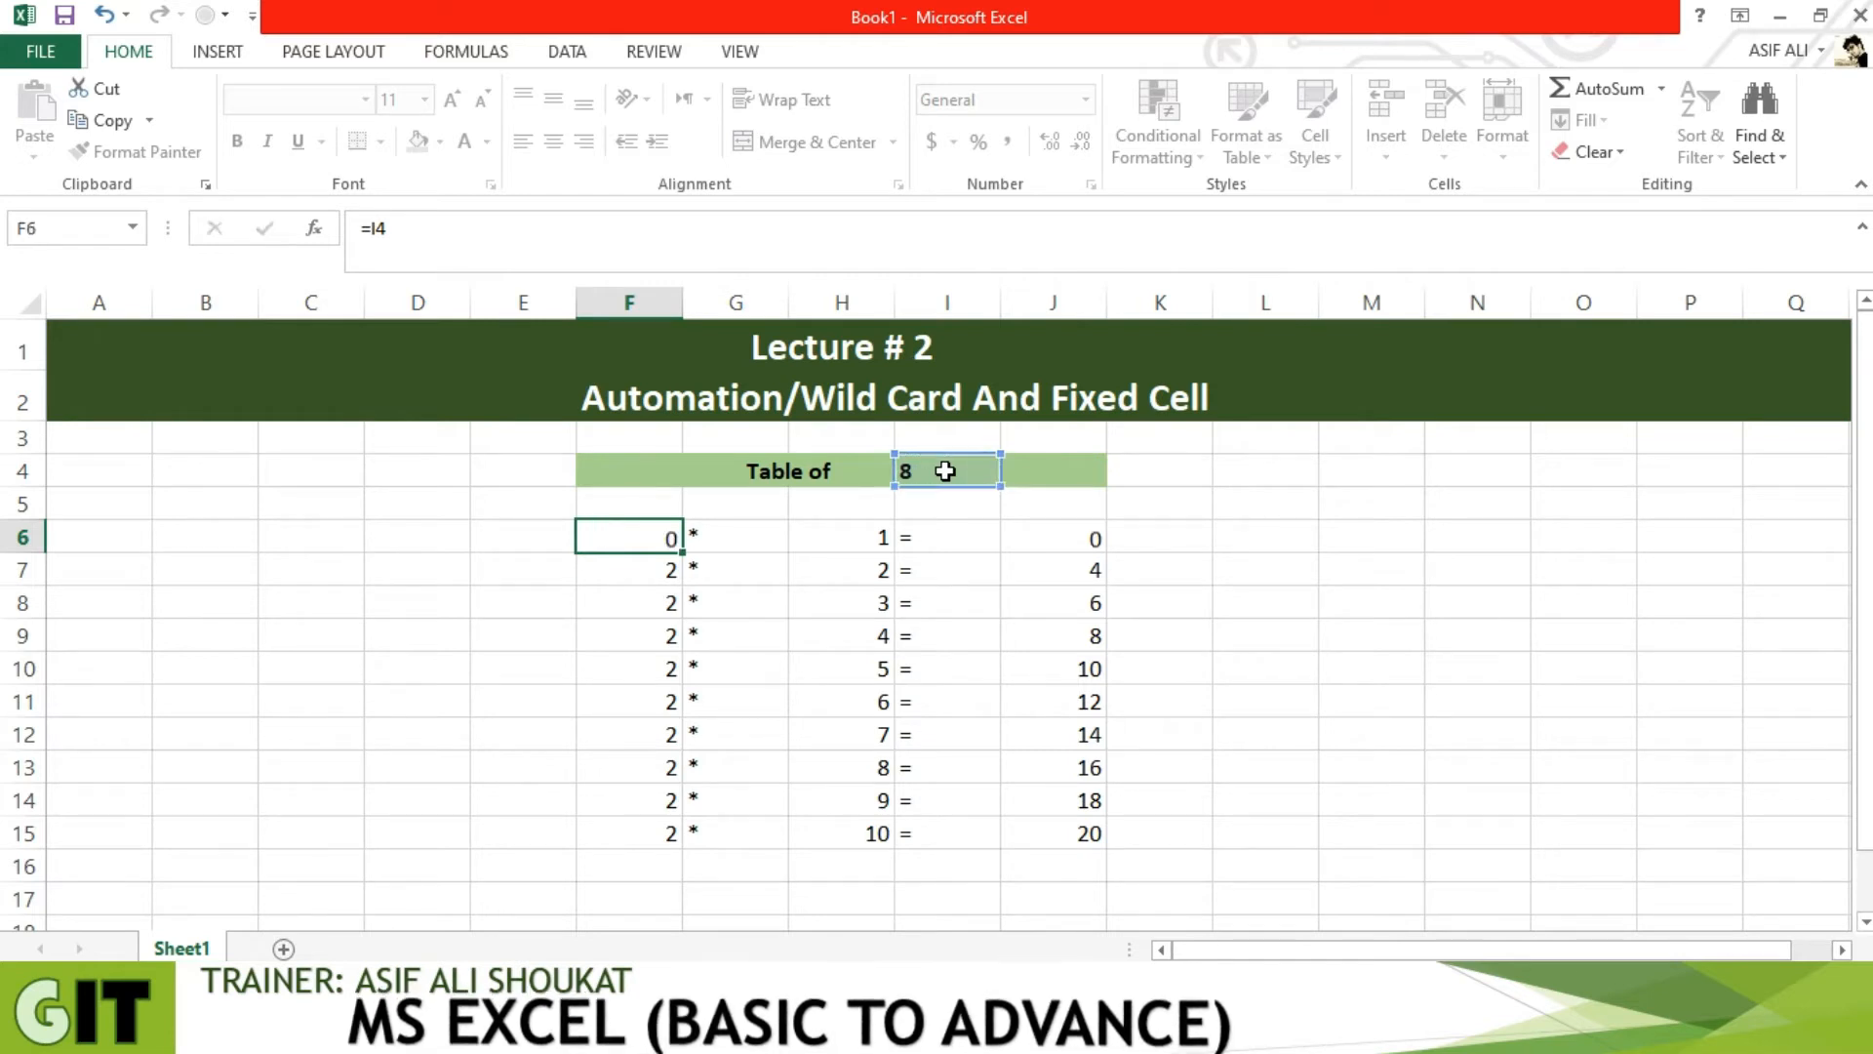
{"action": "left_click", "coordinate": [657, 534]}
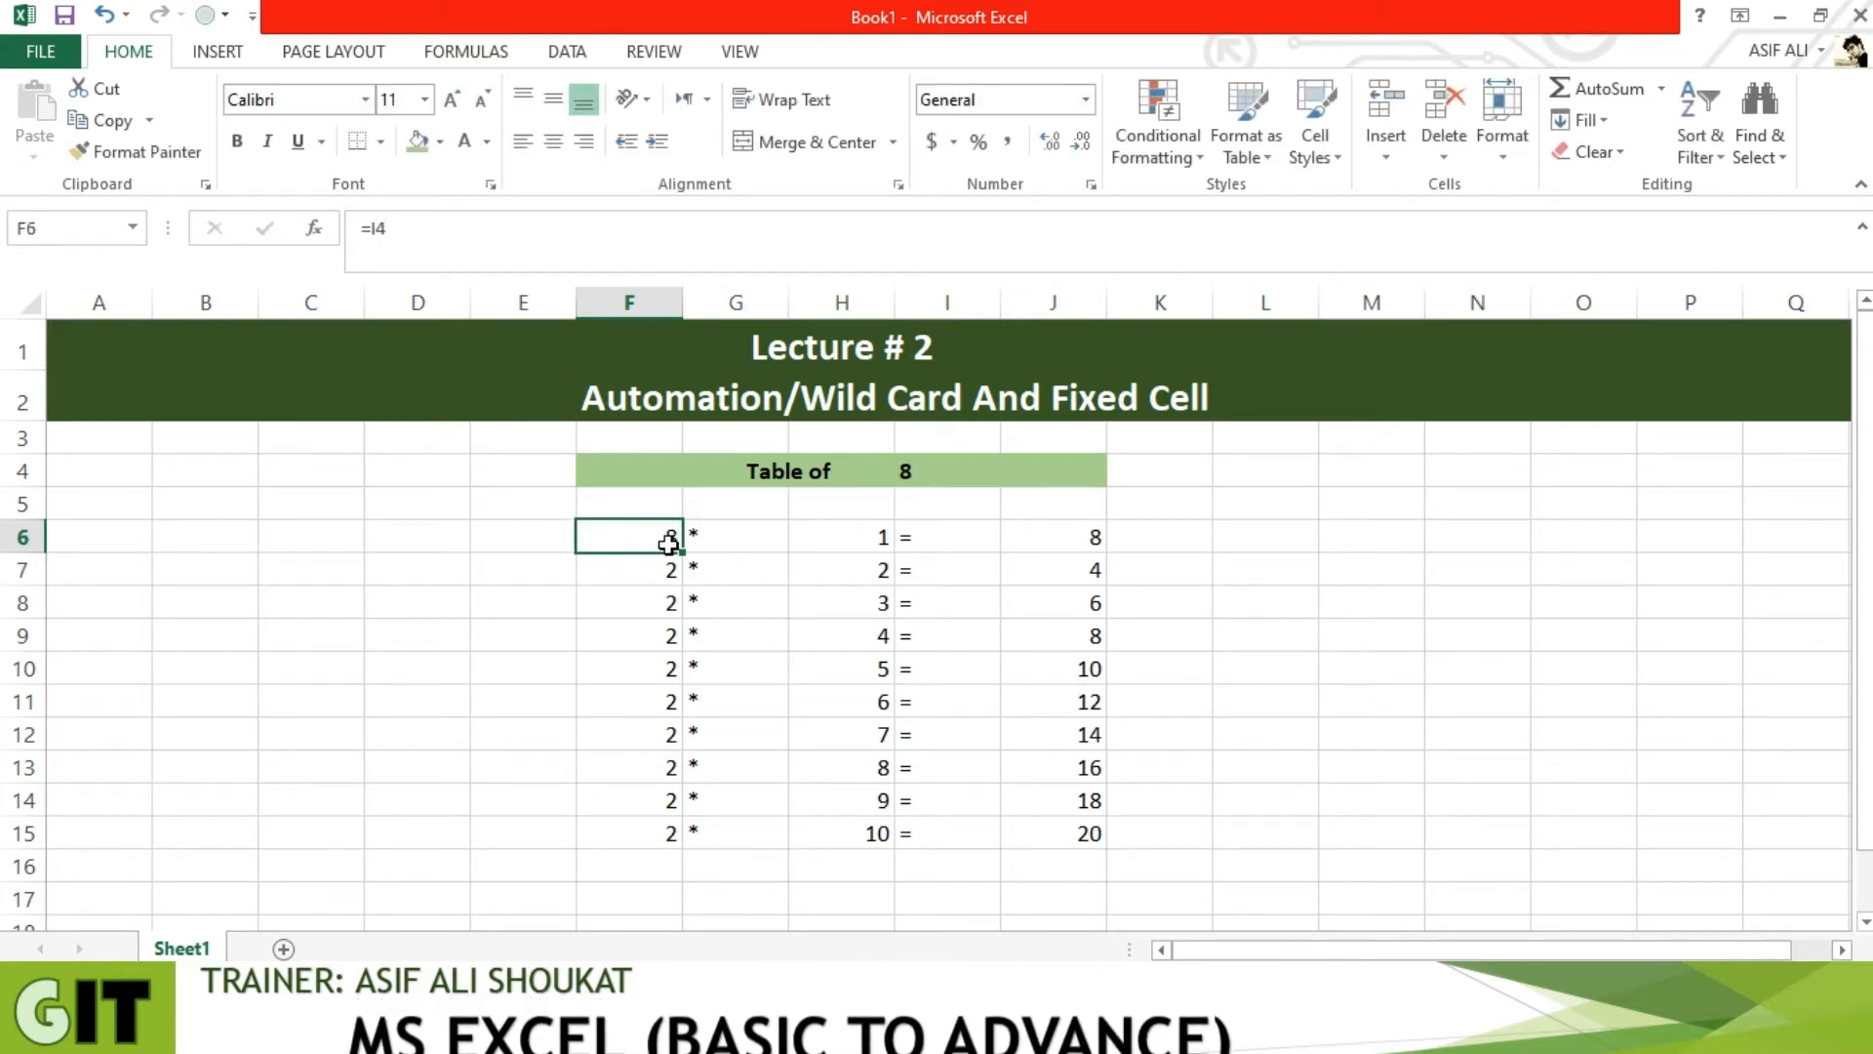
Link cells F7 and F8 to the table number, each with the formula =I4
{"action": "left_click", "coordinate": [658, 571]}
{"action": "double_click", "coordinate": [659, 571]}
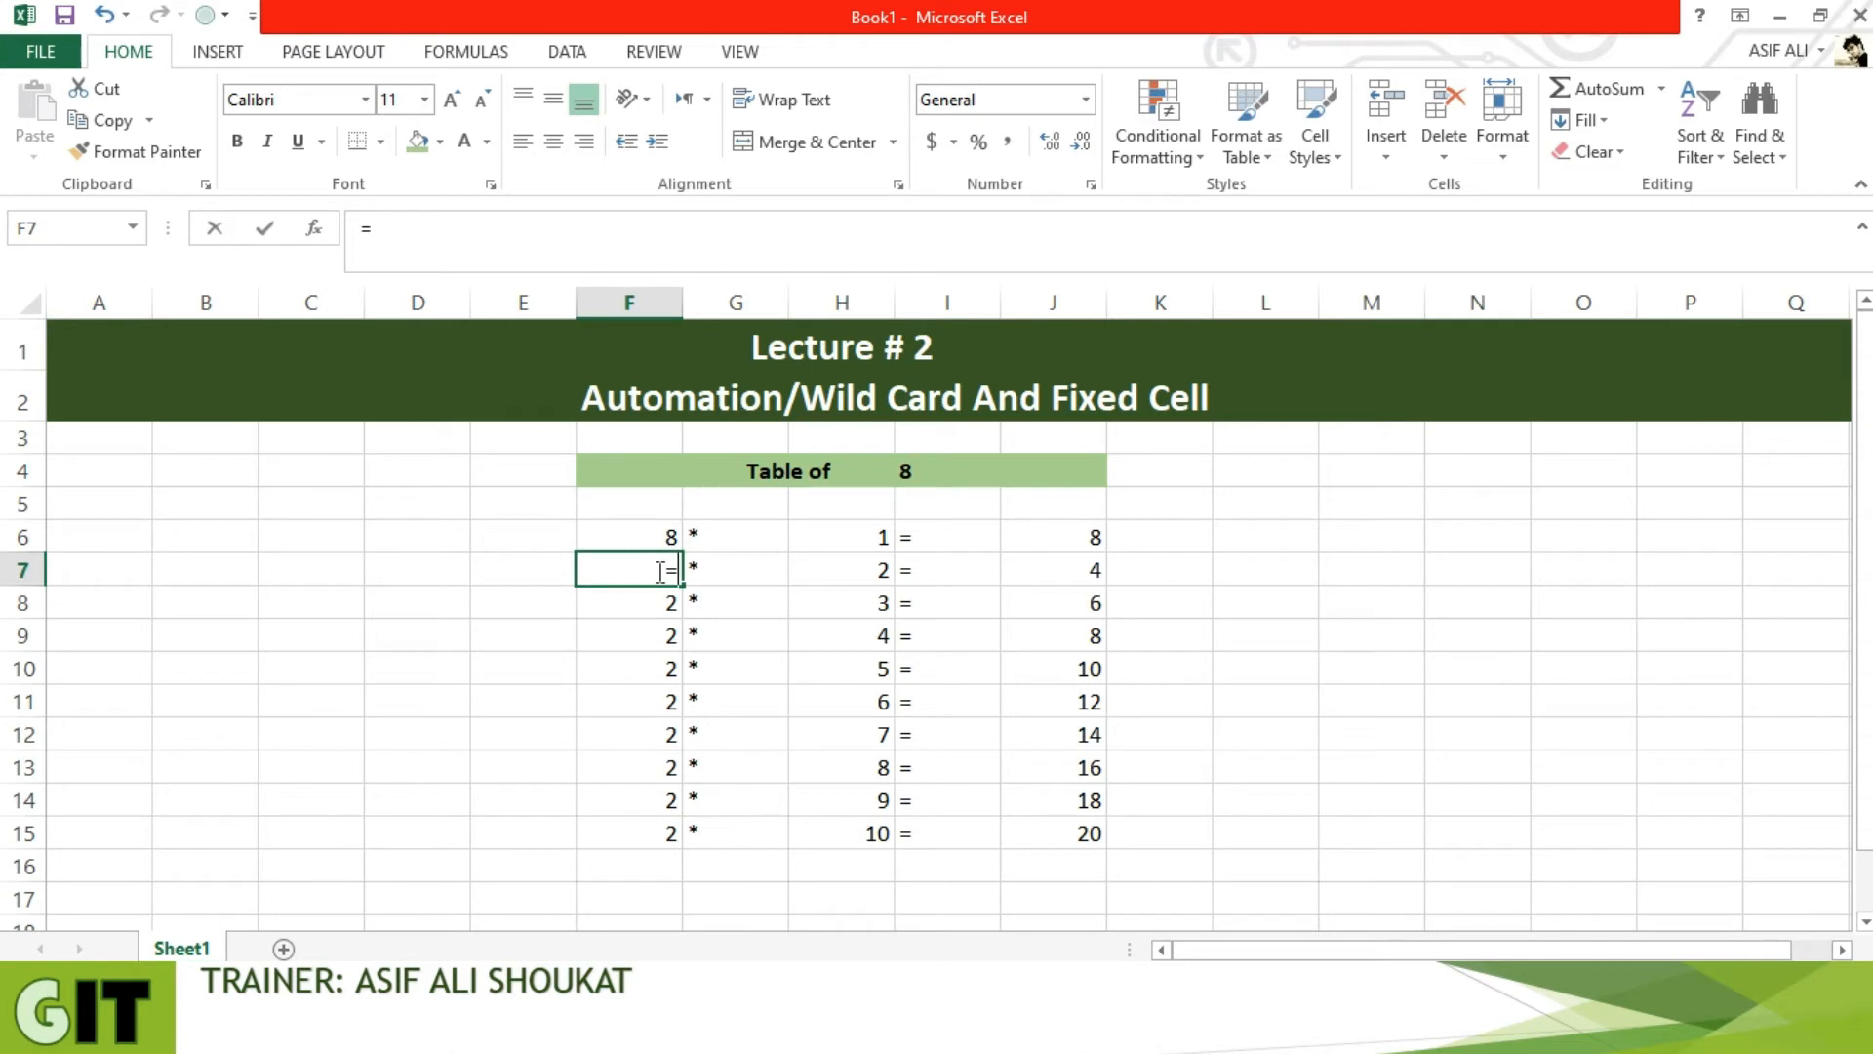
{"action": "type", "text": "="}
{"action": "left_click", "coordinate": [940, 474]}
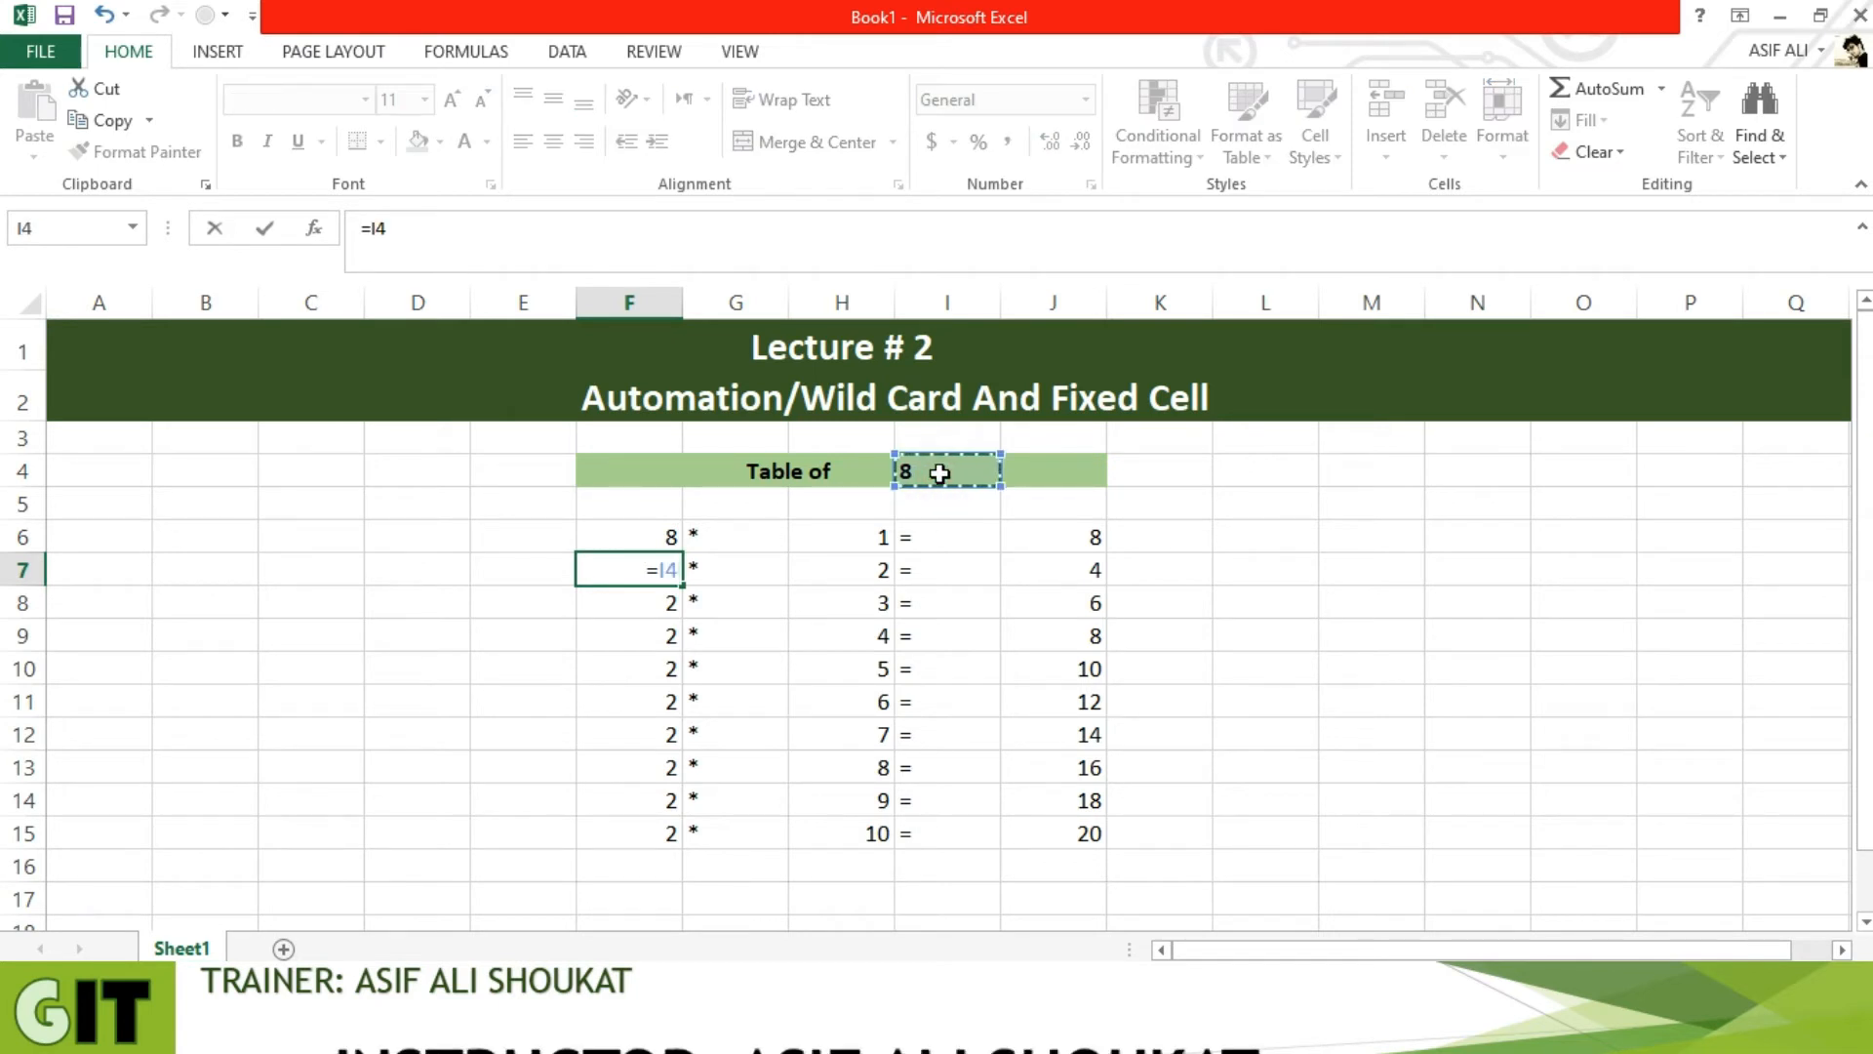
{"action": "key", "text": "Return"}
{"action": "type", "text": "="}
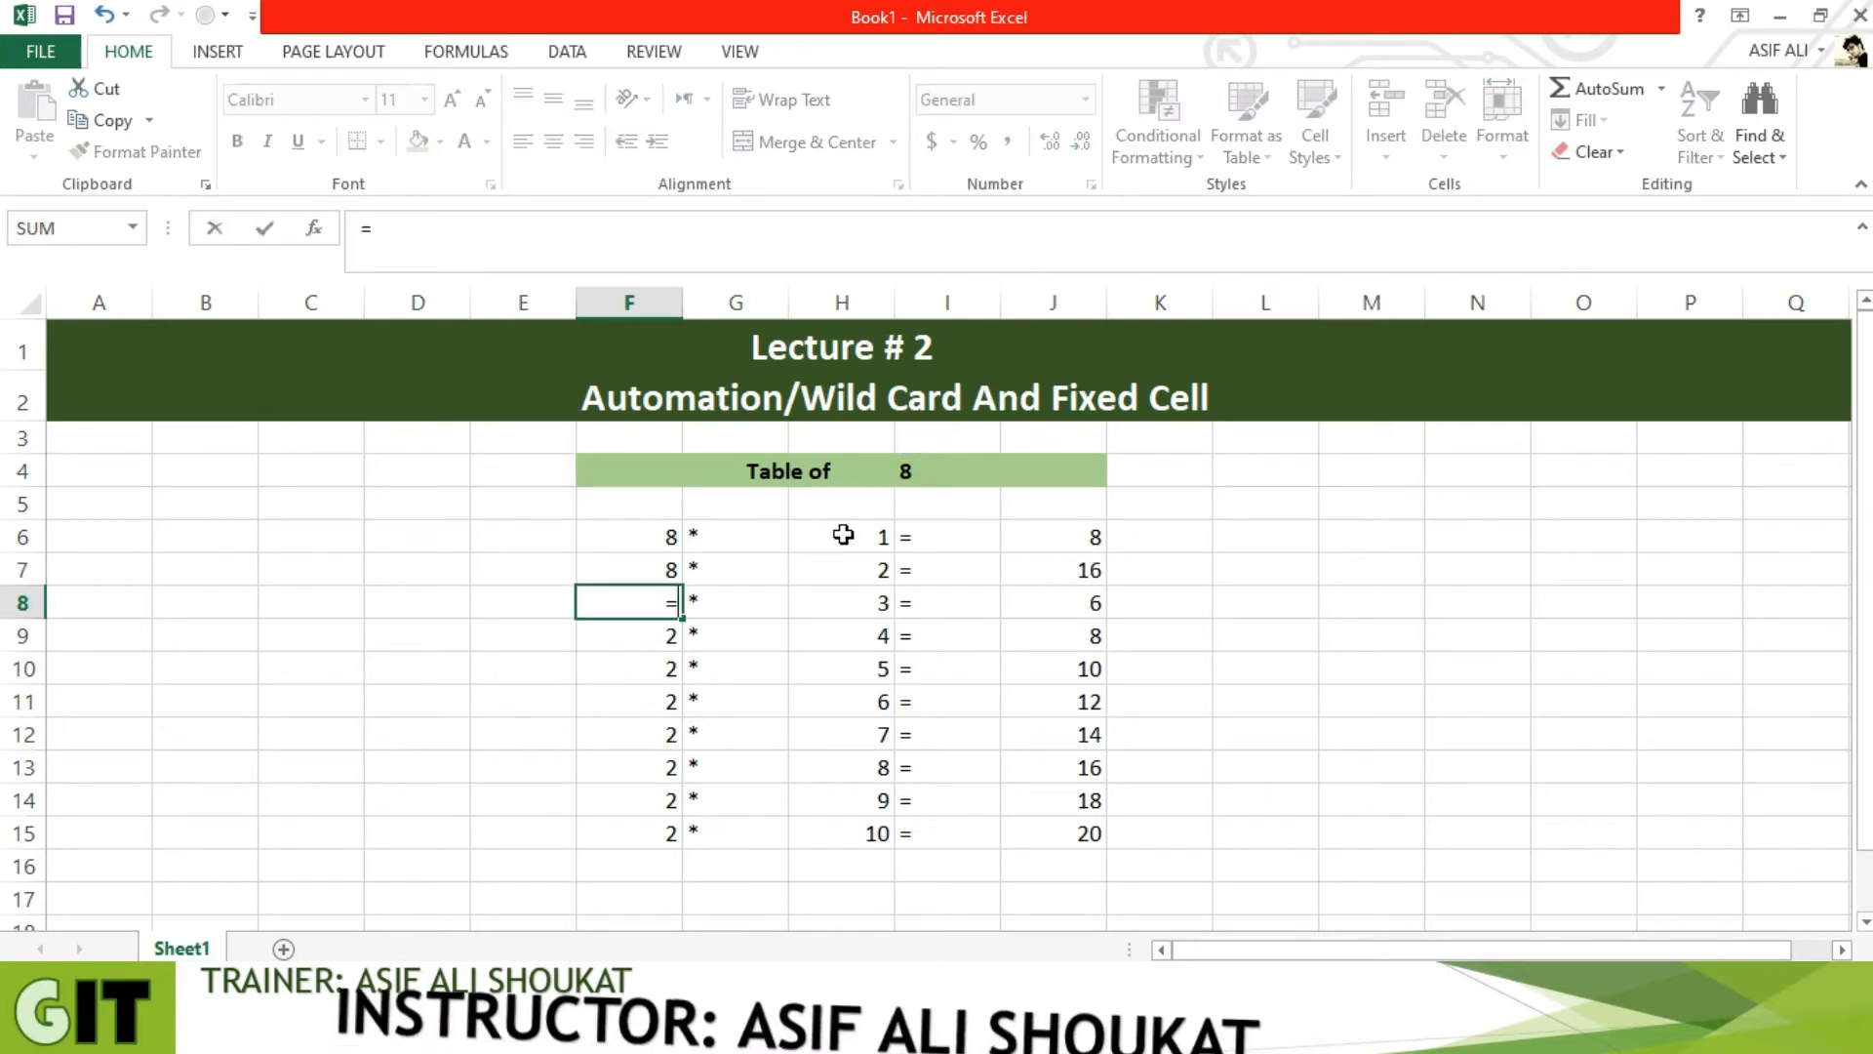
{"action": "left_click", "coordinate": [929, 477]}
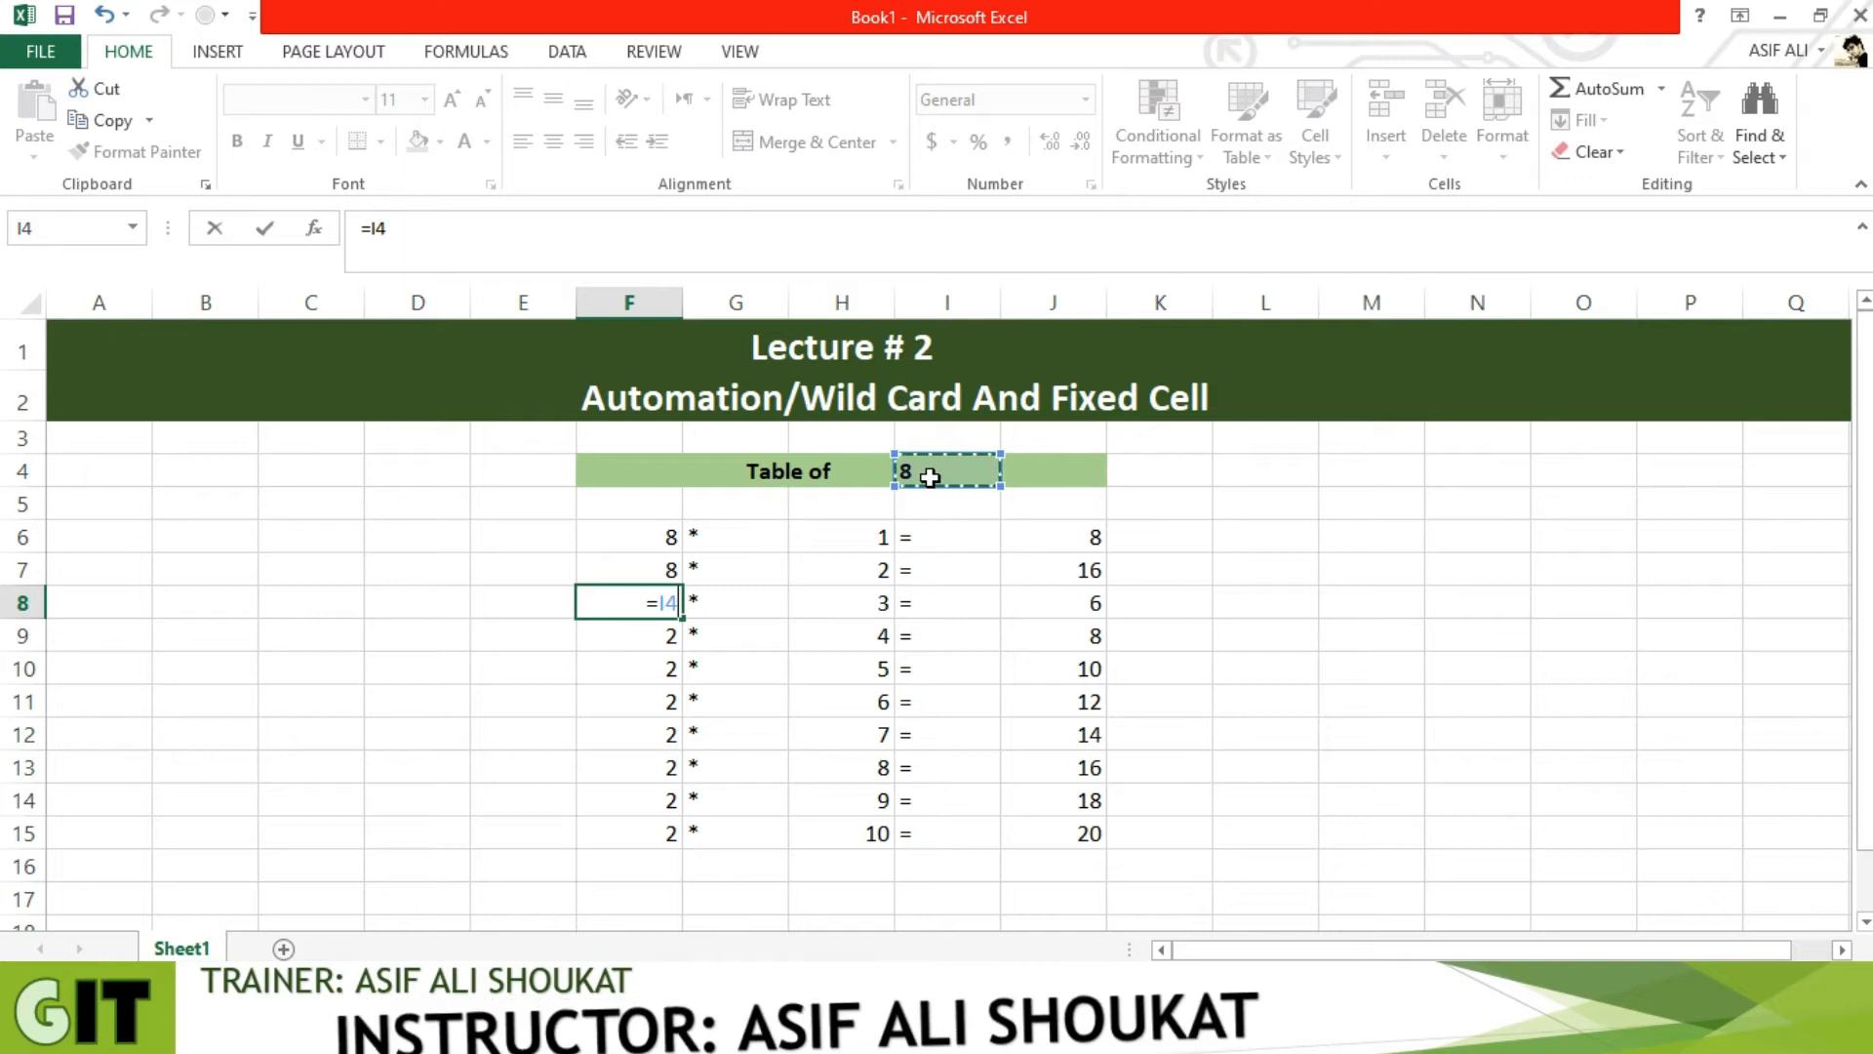
{"action": "key", "text": "Return"}
Link cells F9, F10 and F11 to the table number, each with the formula =I4
{"action": "type", "text": "="}
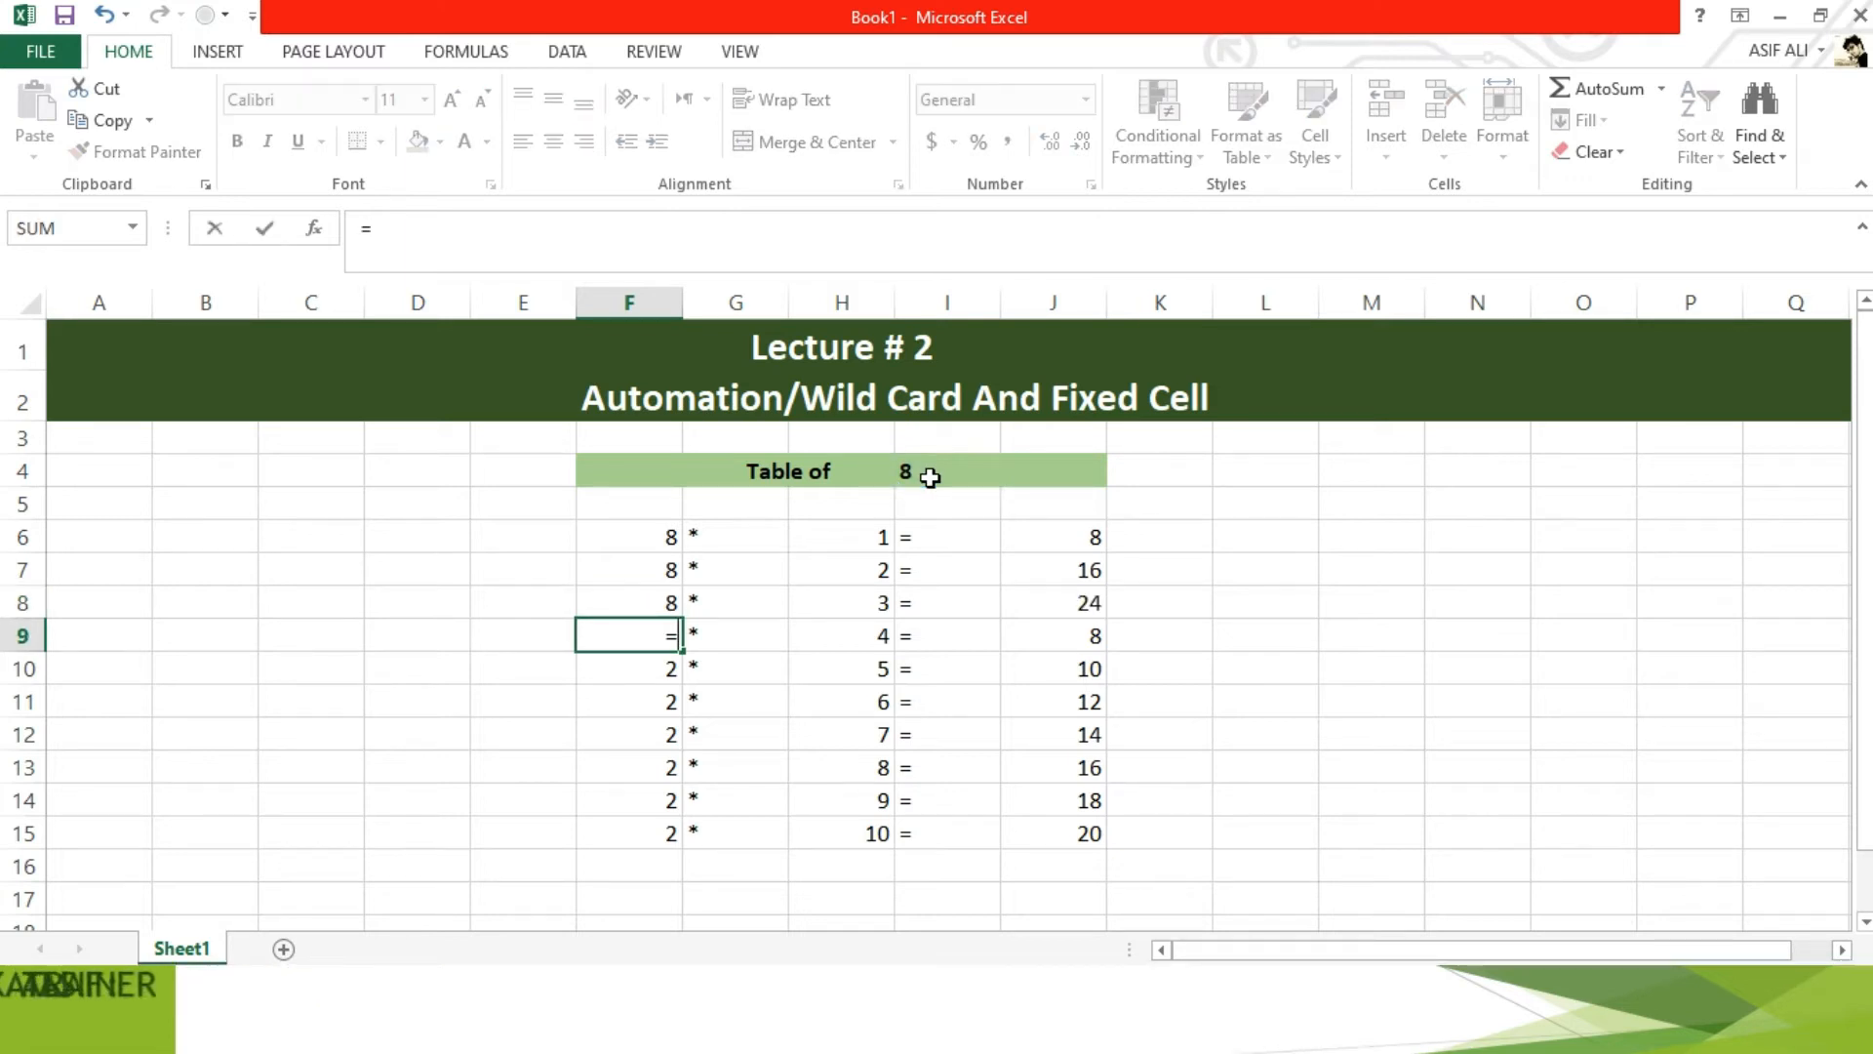
{"action": "left_click", "coordinate": [930, 477]}
{"action": "key", "text": "Return"}
{"action": "type", "text": "="}
{"action": "left_click", "coordinate": [929, 477]}
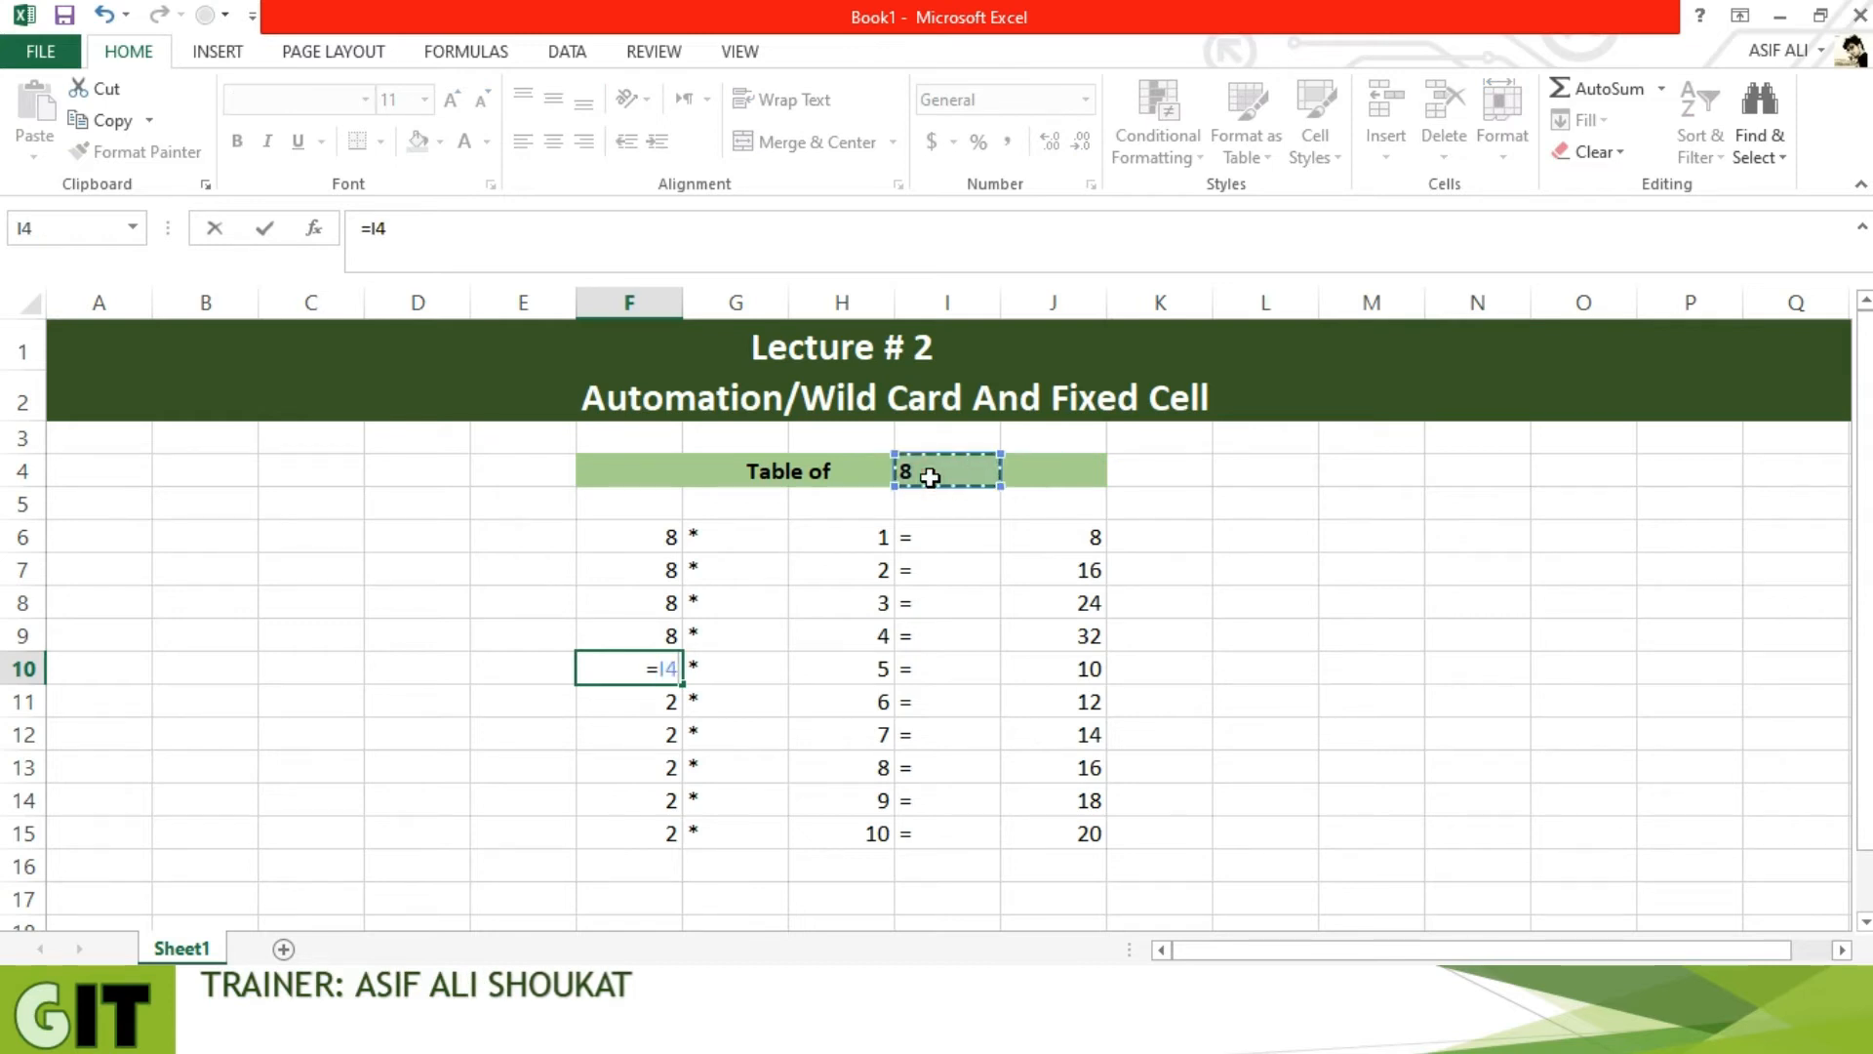
{"action": "key", "text": "Return"}
{"action": "type", "text": "="}
{"action": "left_click", "coordinate": [929, 477]}
{"action": "key", "text": "Return"}
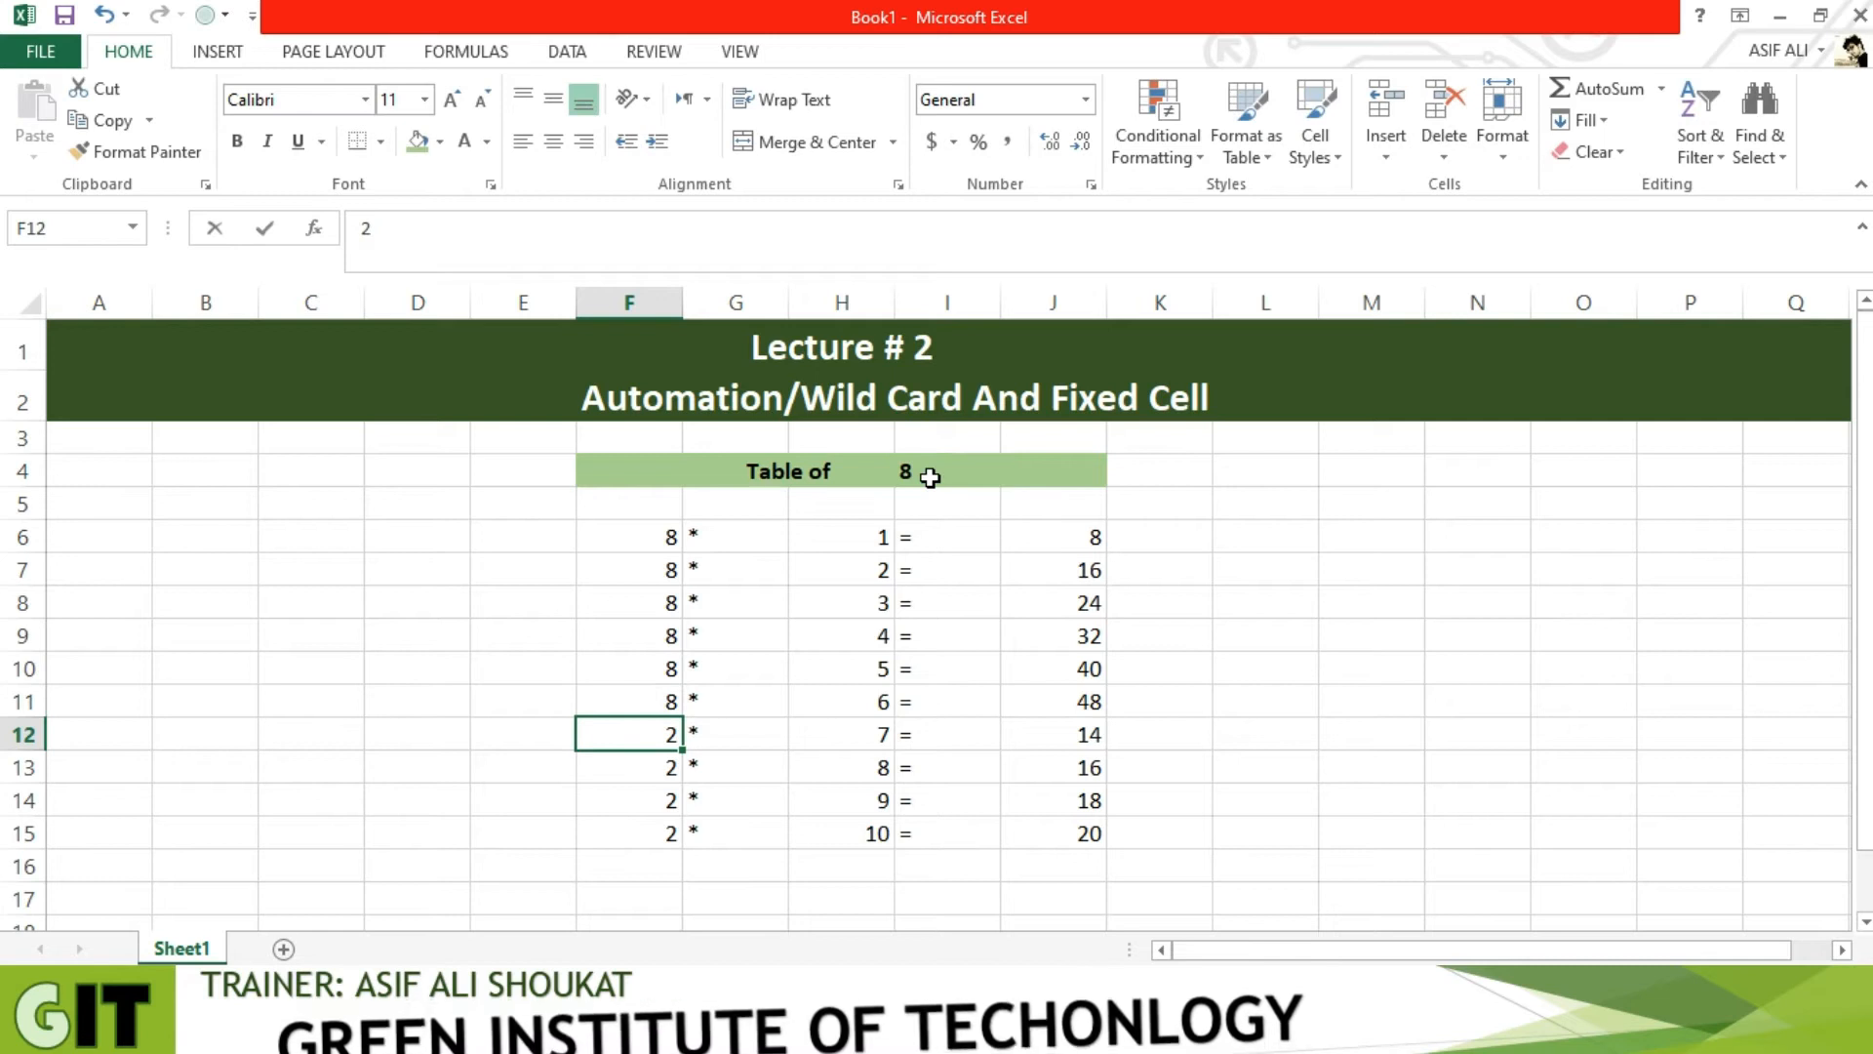
Link cells F12 and F13 to the table number, each with the formula =I4
{"action": "type", "text": "="}
{"action": "left_click", "coordinate": [930, 477]}
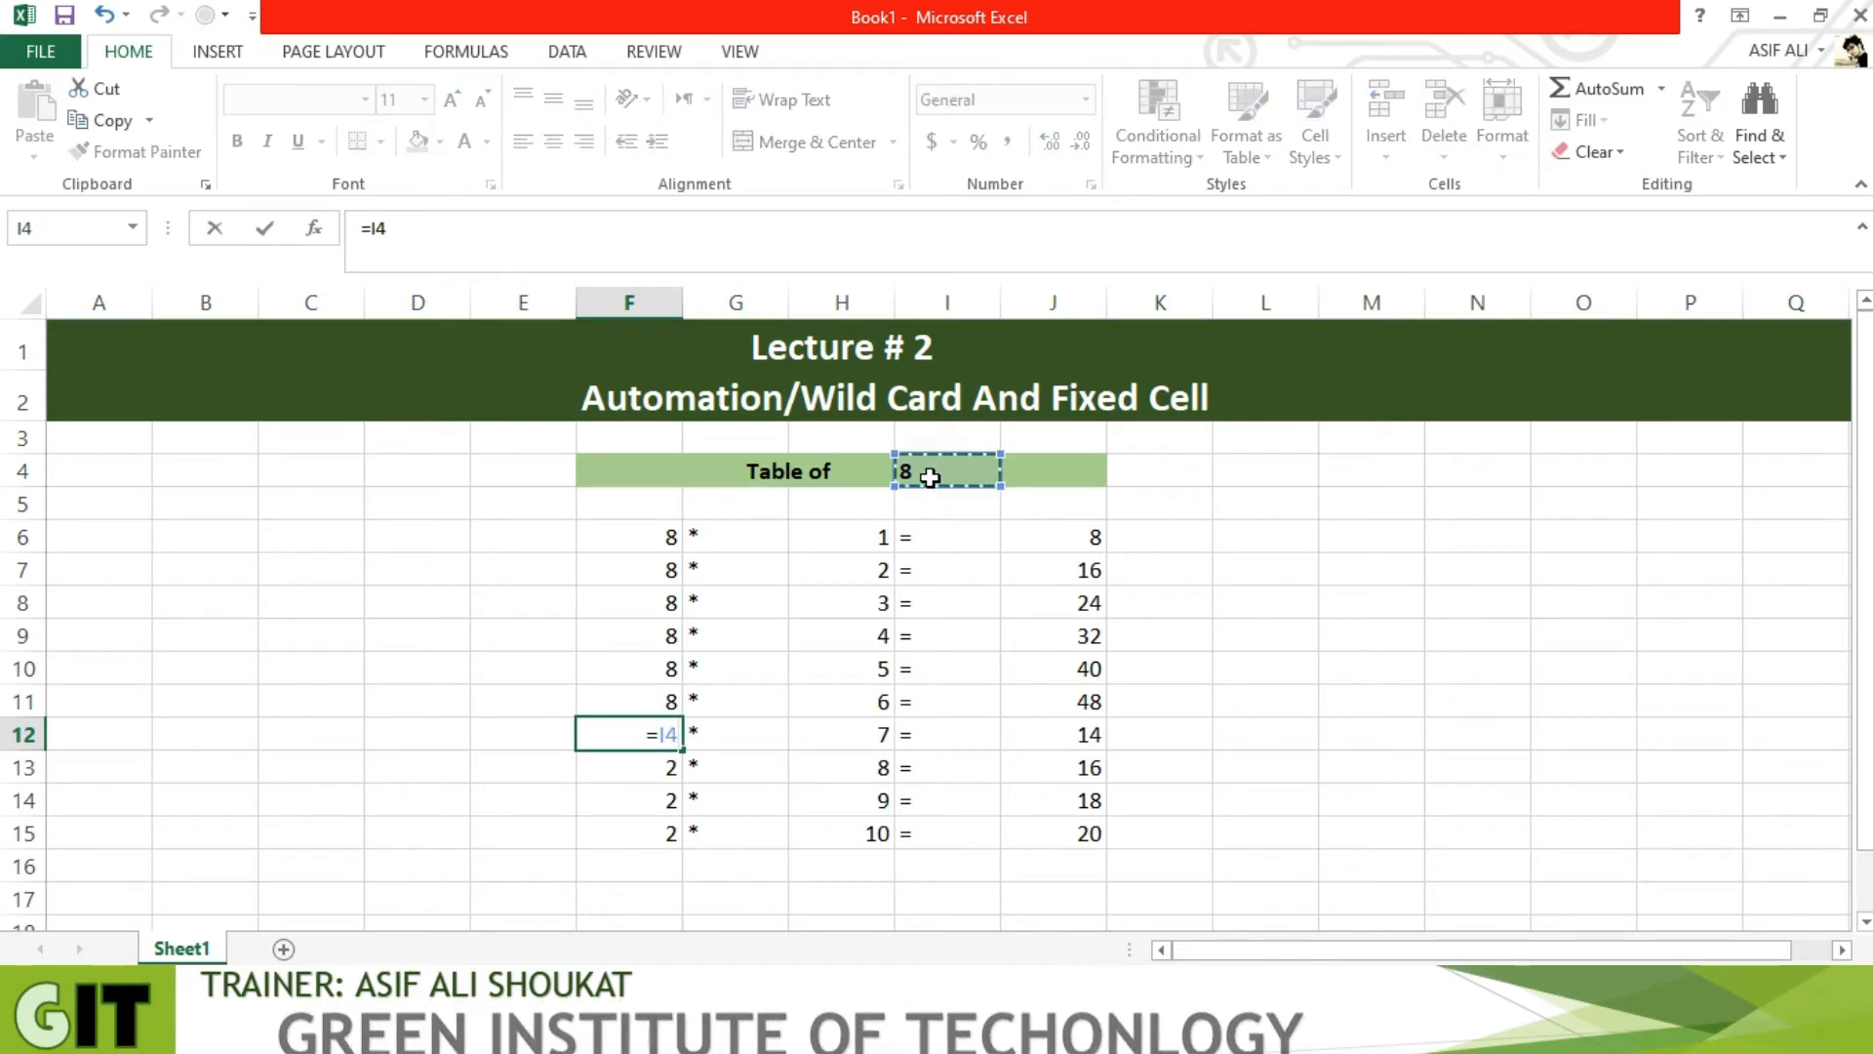
{"action": "key", "text": "Return"}
{"action": "type", "text": "="}
{"action": "left_click", "coordinate": [930, 477]}
{"action": "key", "text": "Return"}
Link the last two multiplicand cells, F14 and F15, to the table number with the formula =I4
{"action": "left_click", "coordinate": [930, 477]}
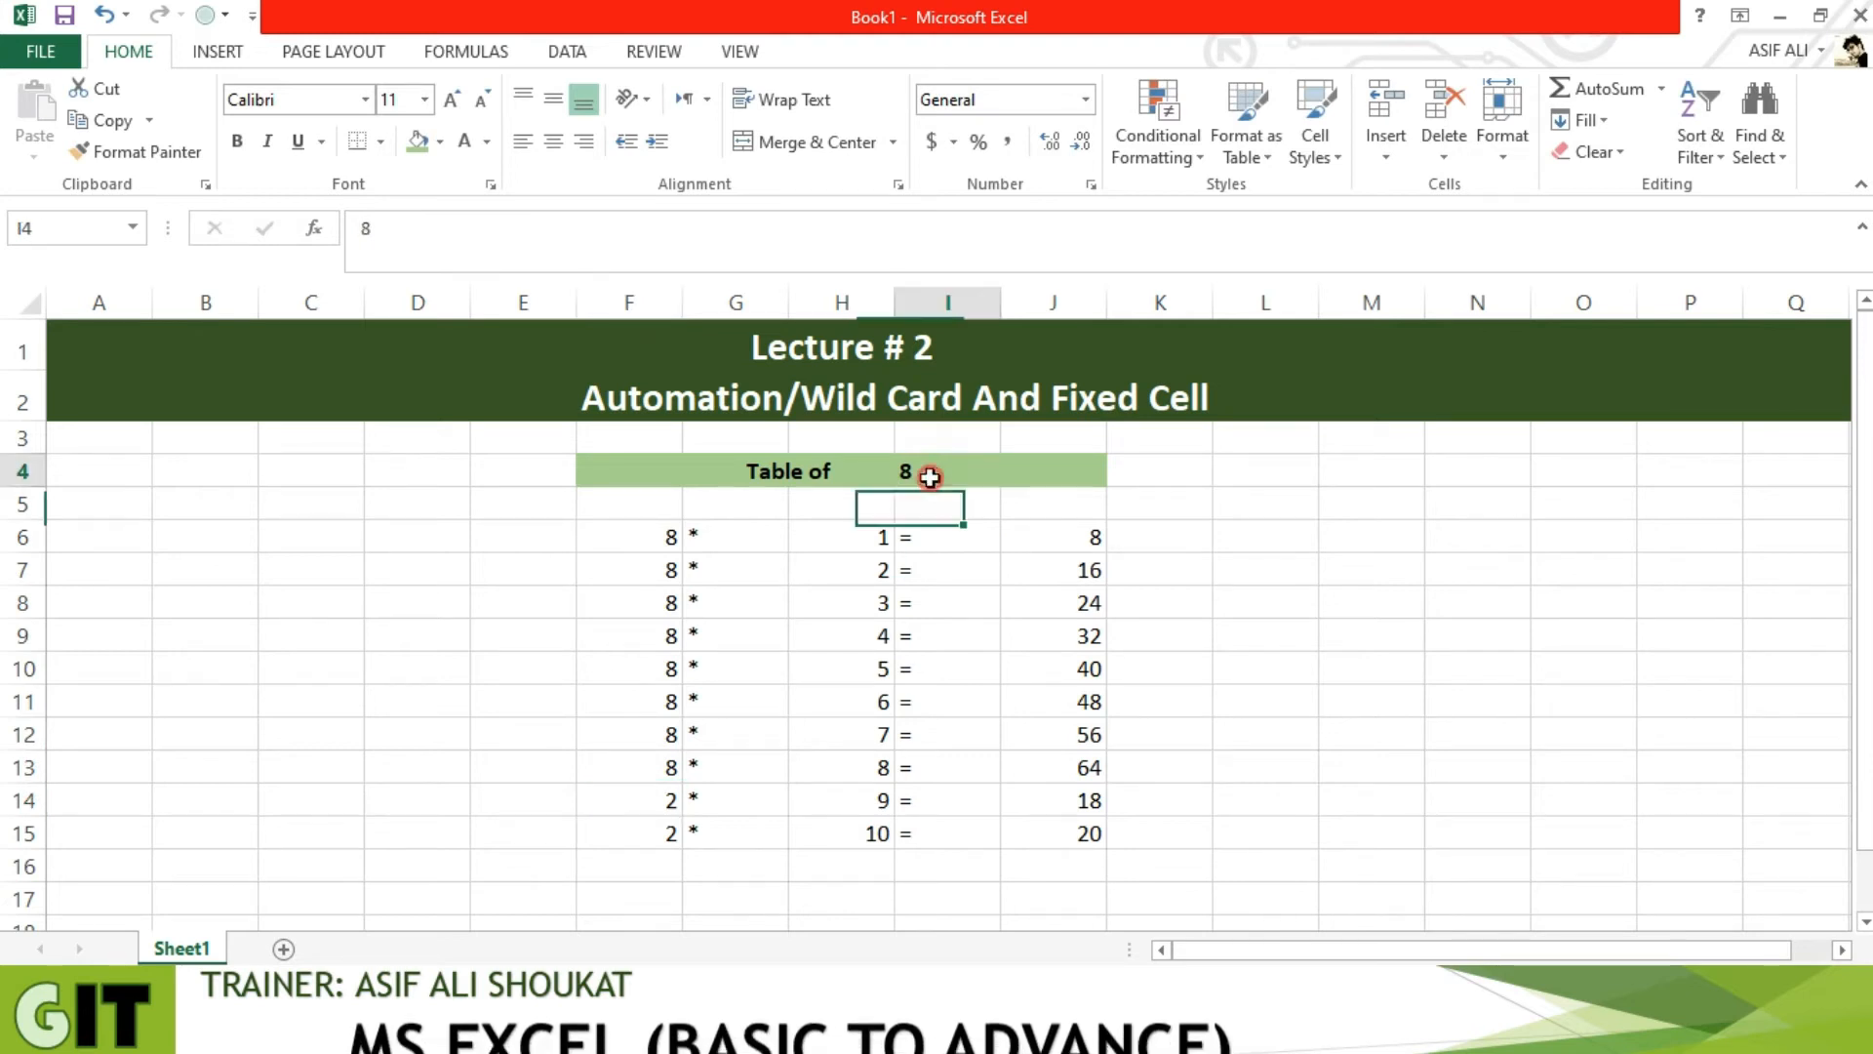
{"action": "left_click", "coordinate": [669, 804]}
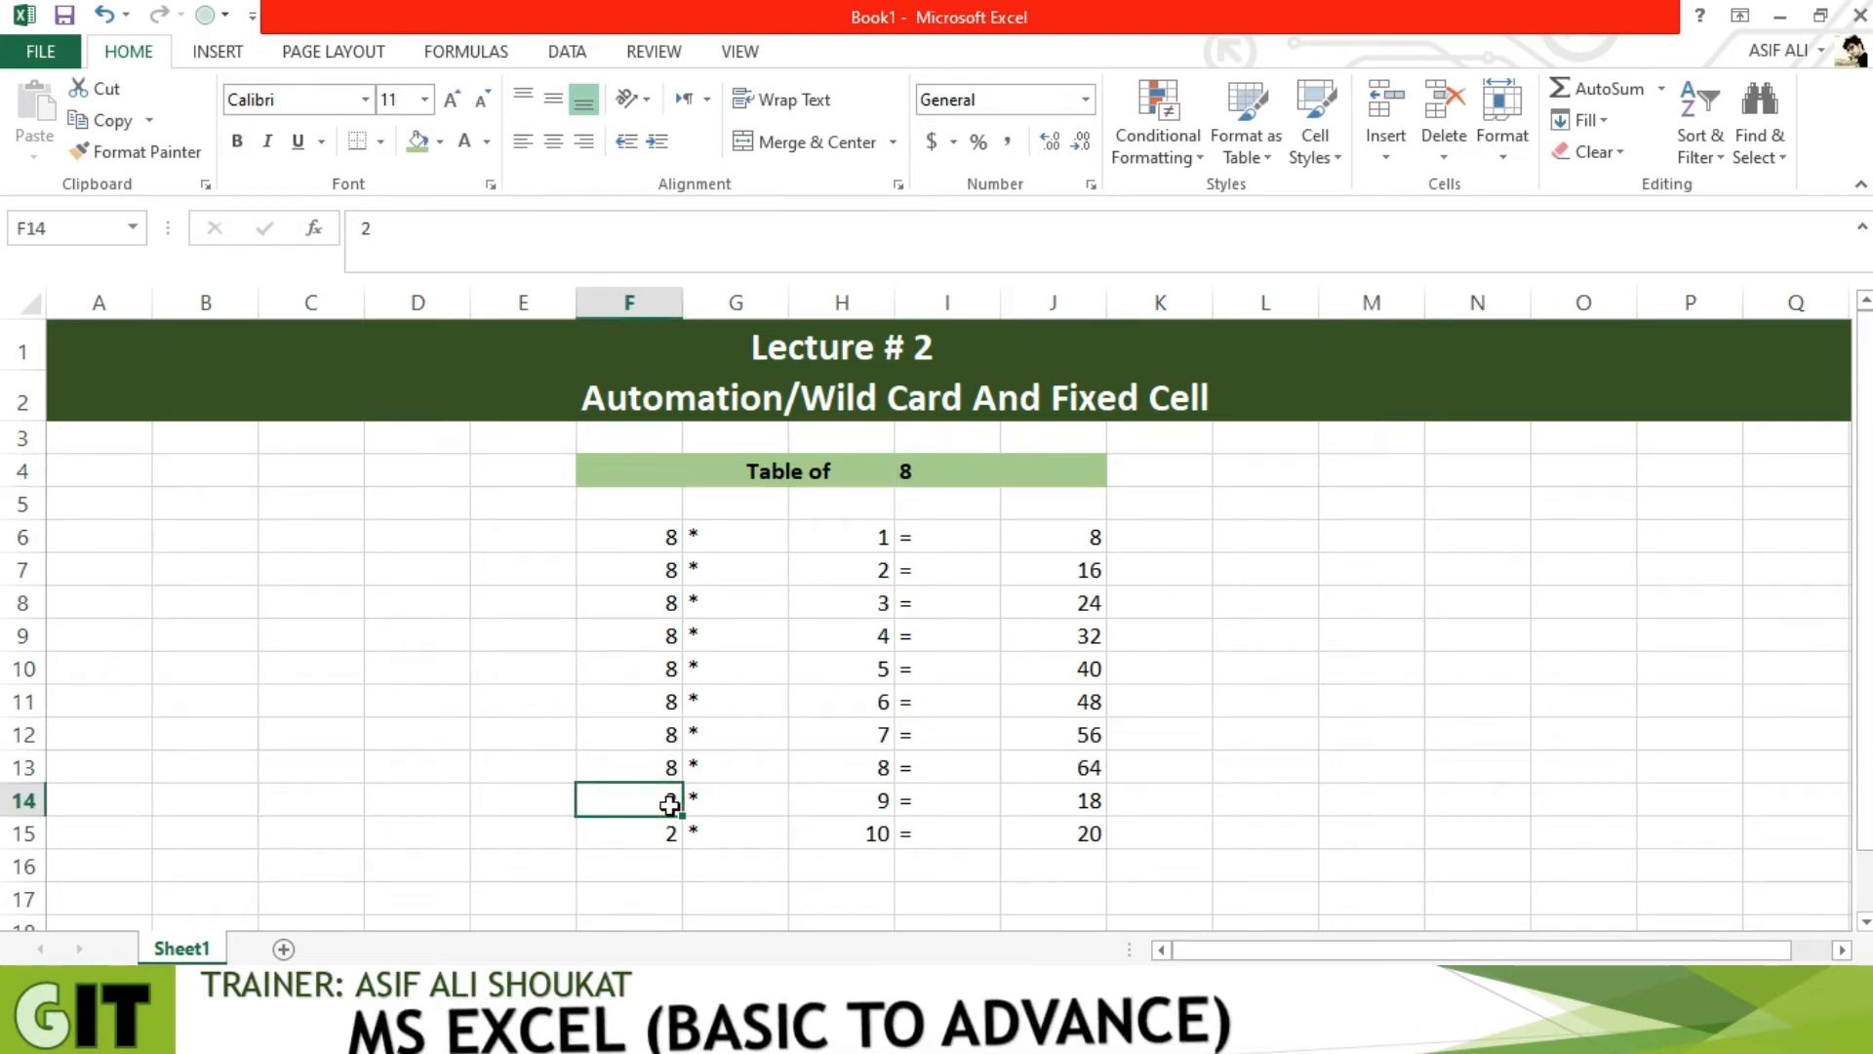
{"action": "type", "text": "="}
{"action": "left_click", "coordinate": [953, 466]}
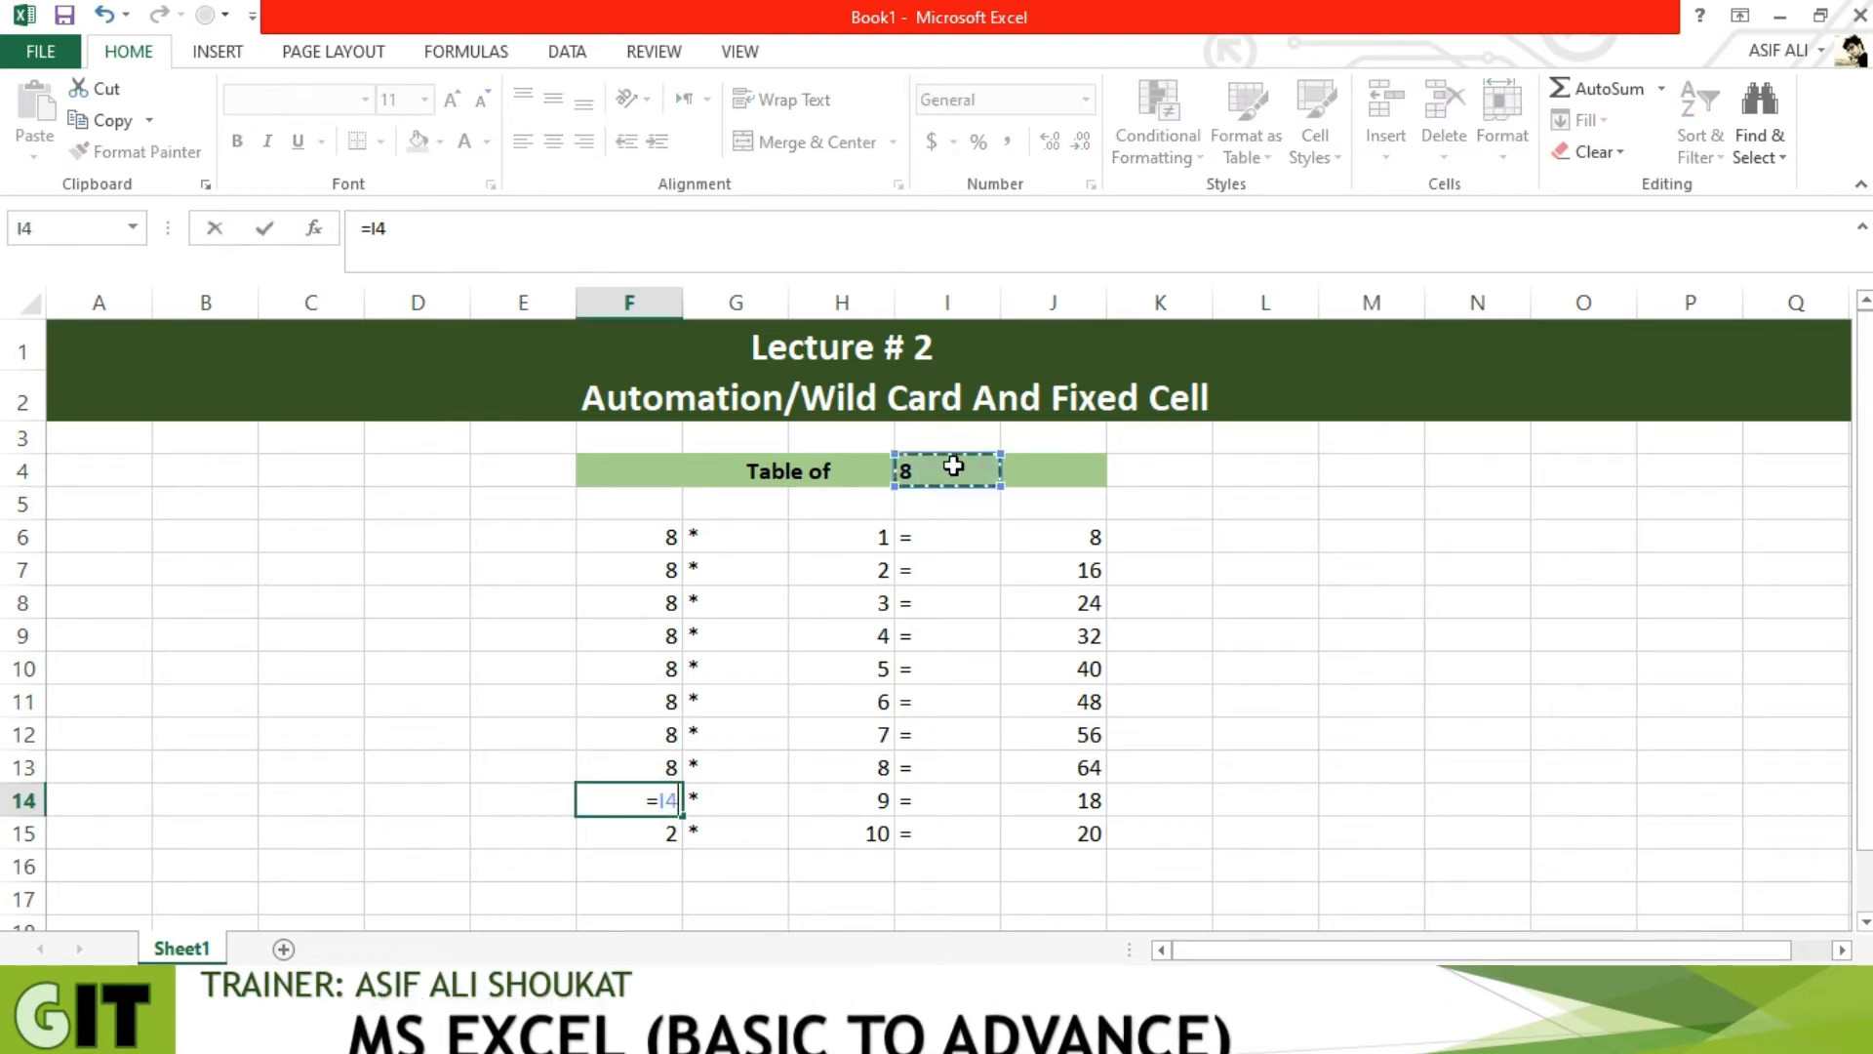
{"action": "key", "text": "Return"}
{"action": "type", "text": "="}
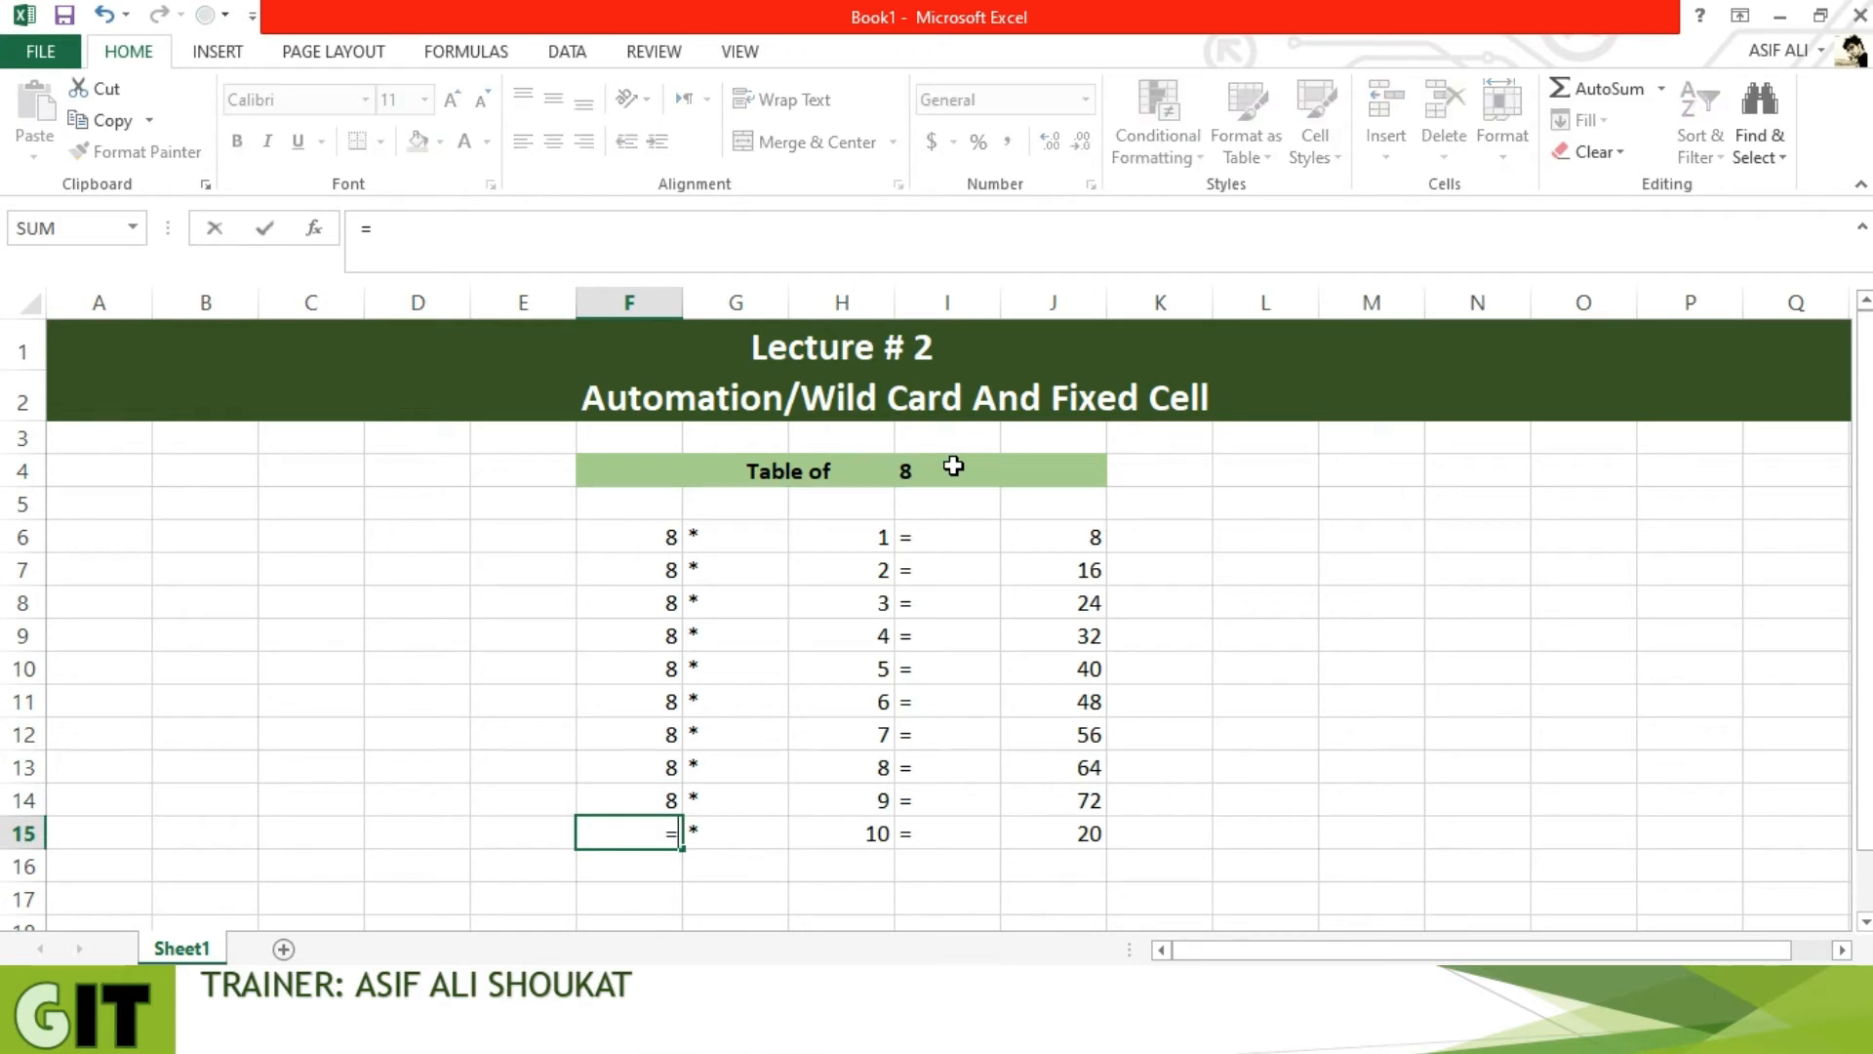
{"action": "left_click", "coordinate": [953, 466]}
{"action": "key", "text": "Return"}
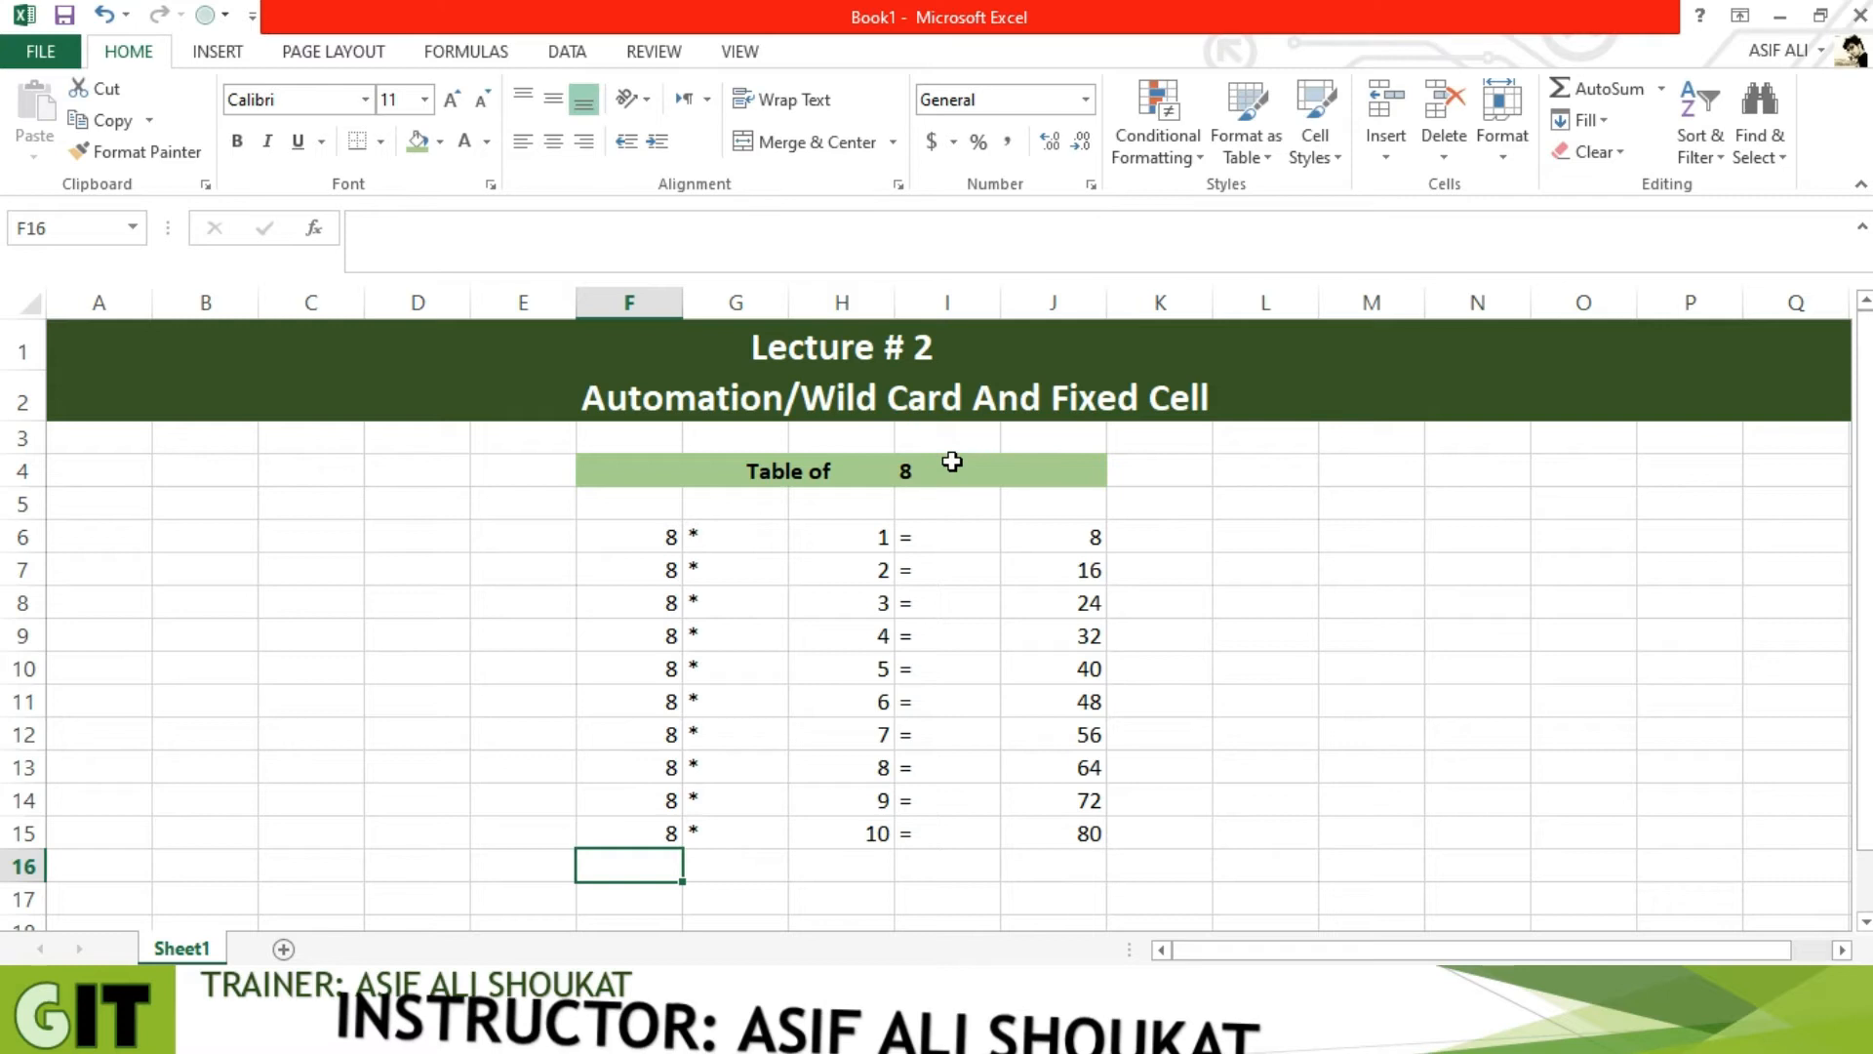
Set the table number in cell I4 to 10, and fill the formula in F6 down to F15
{"action": "left_click", "coordinate": [953, 464]}
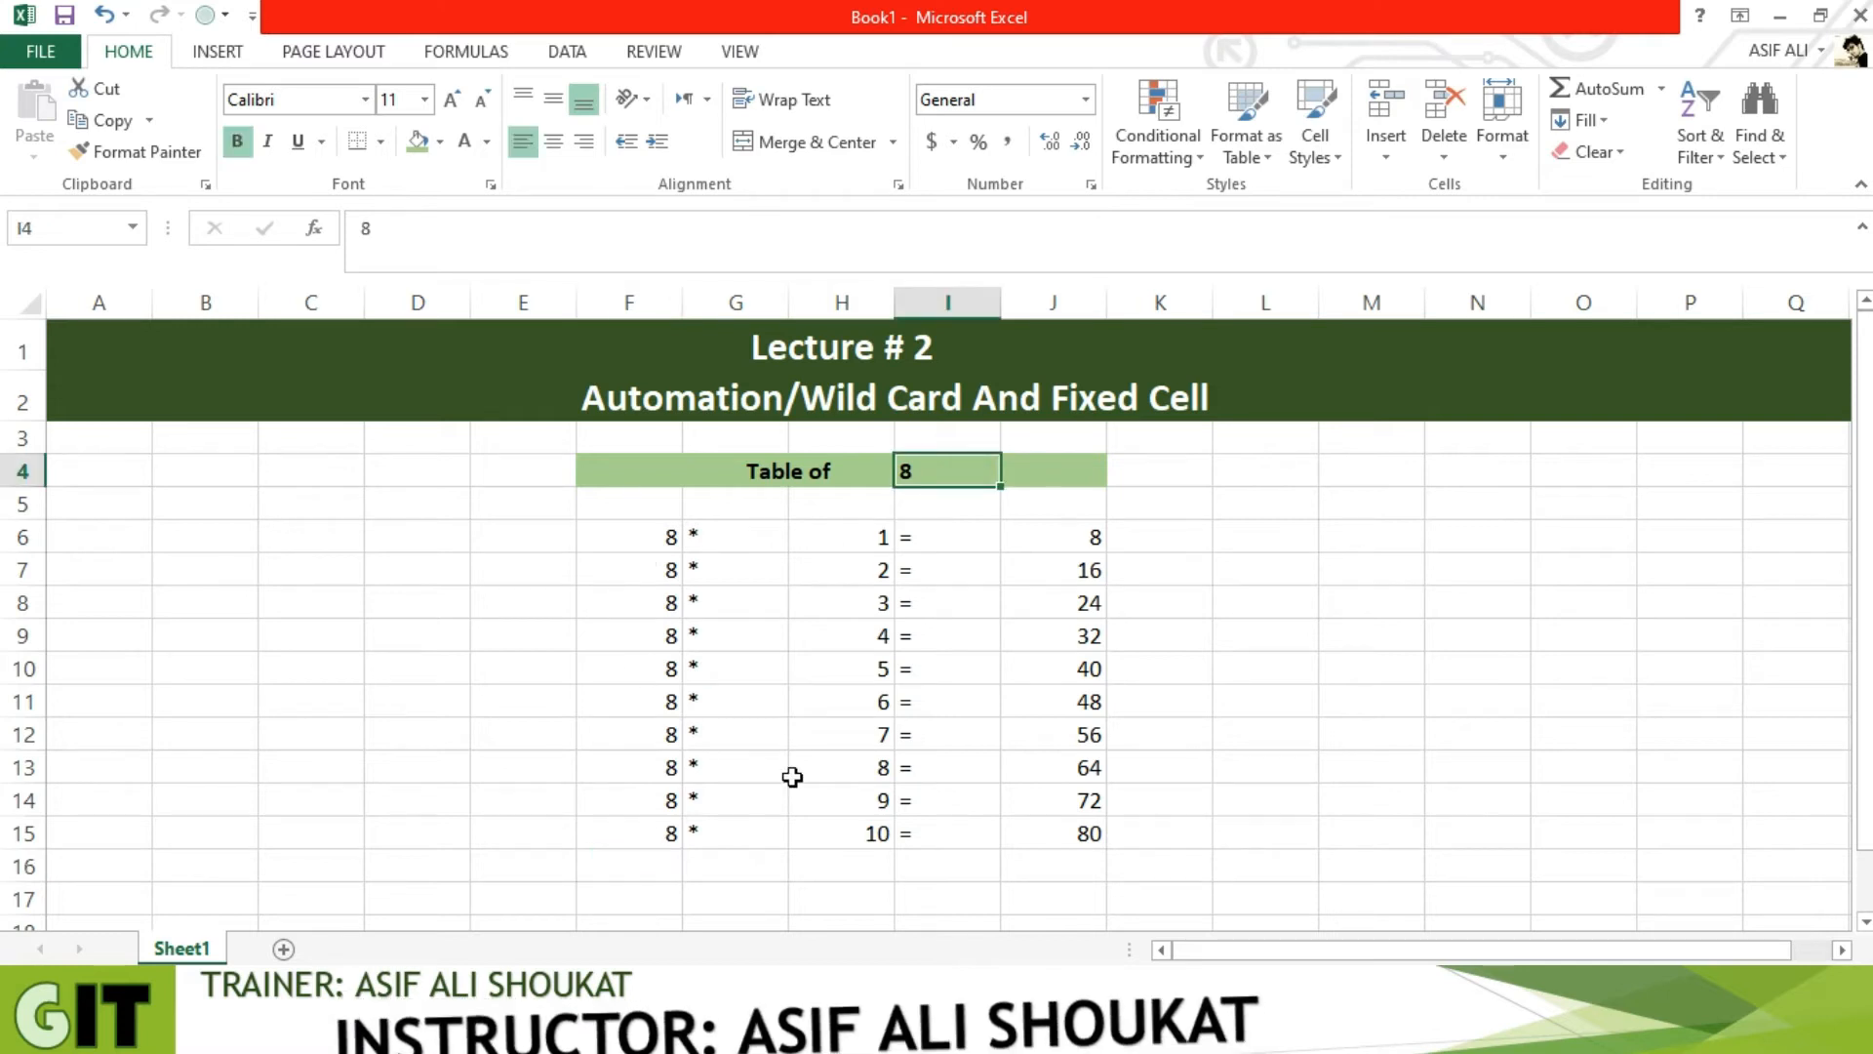
{"action": "type", "text": "10"}
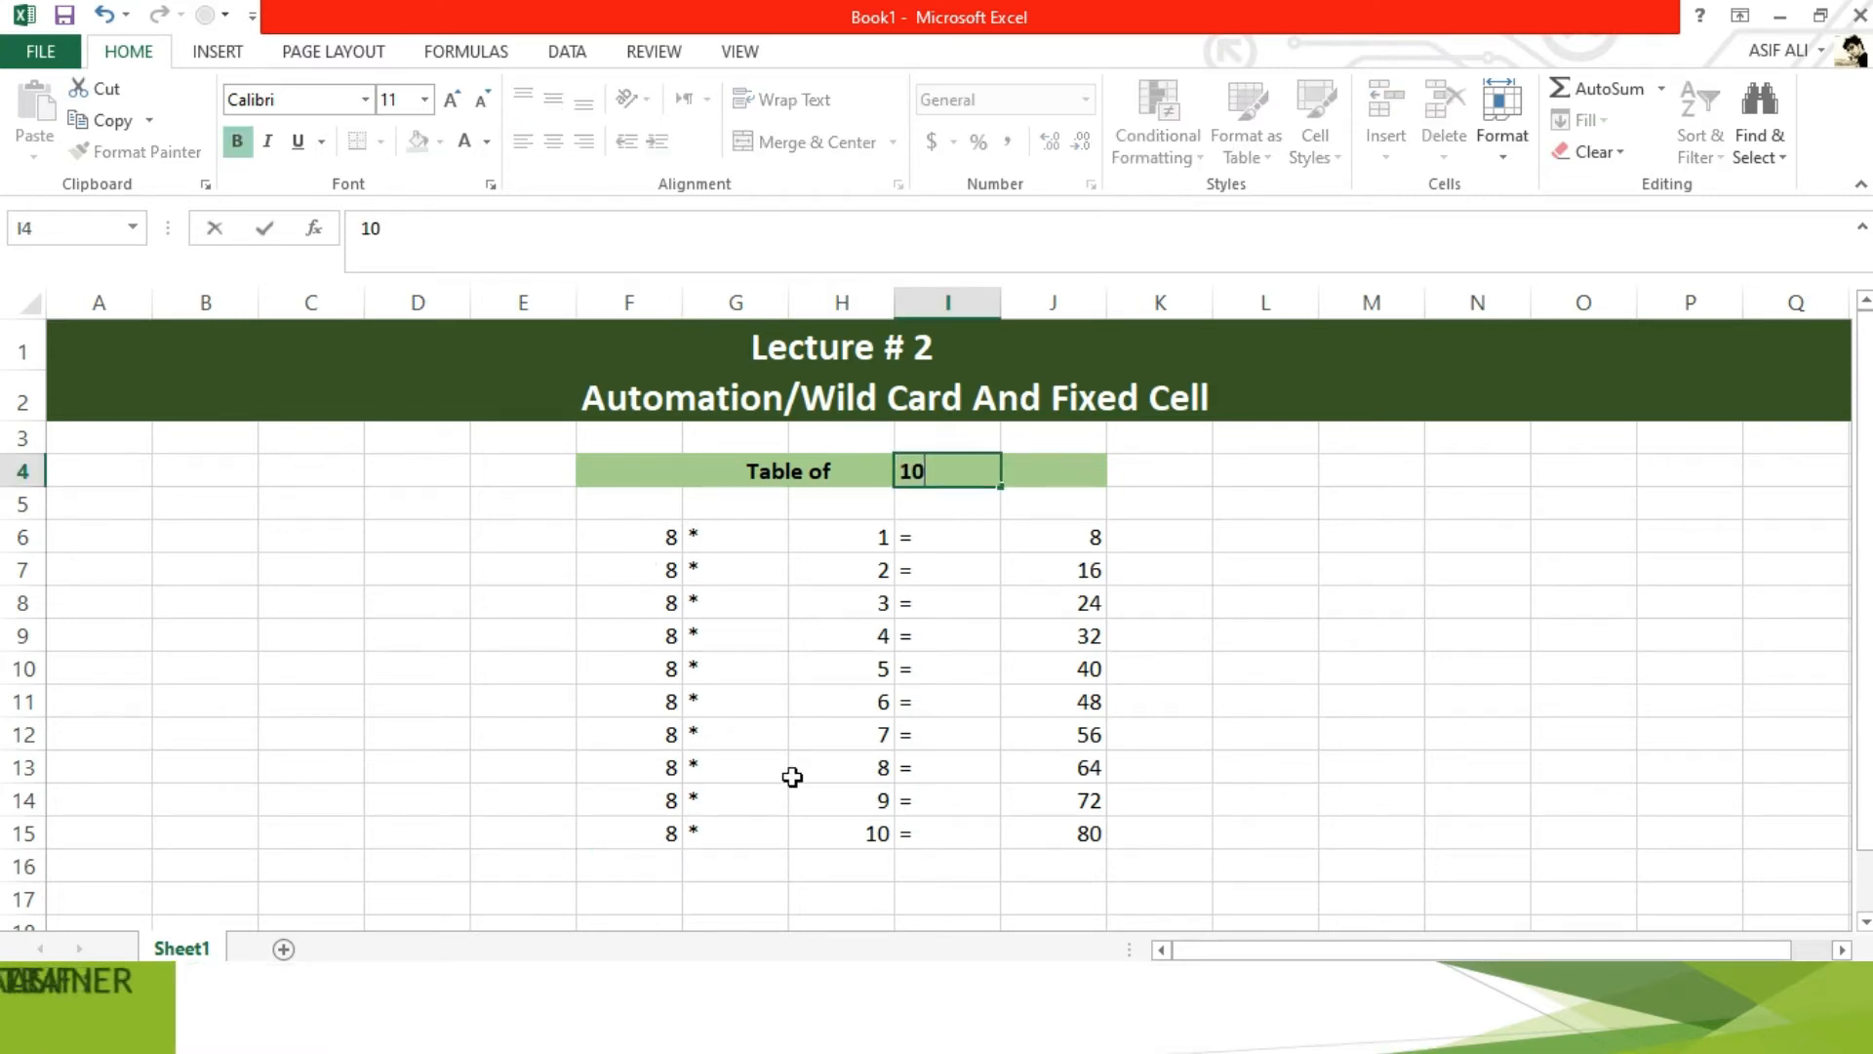
{"action": "key", "text": "Return"}
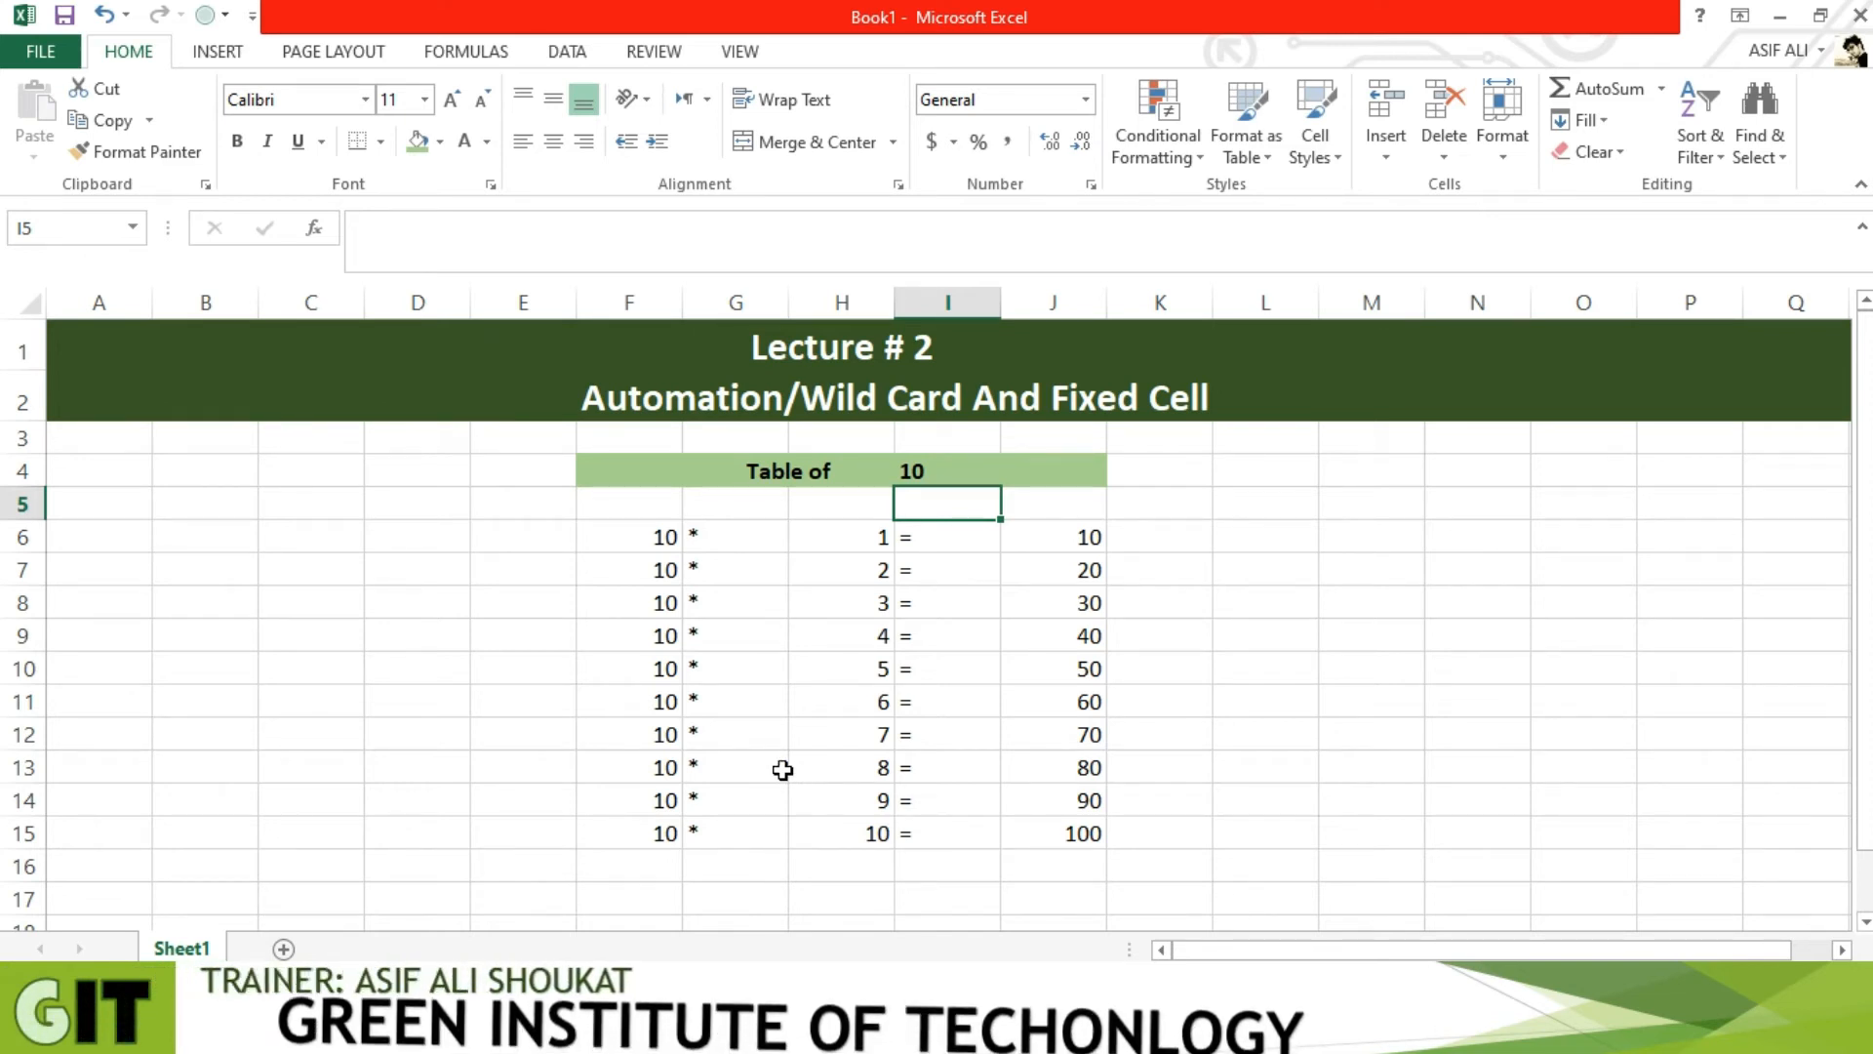
{"action": "left_click", "coordinate": [644, 537]}
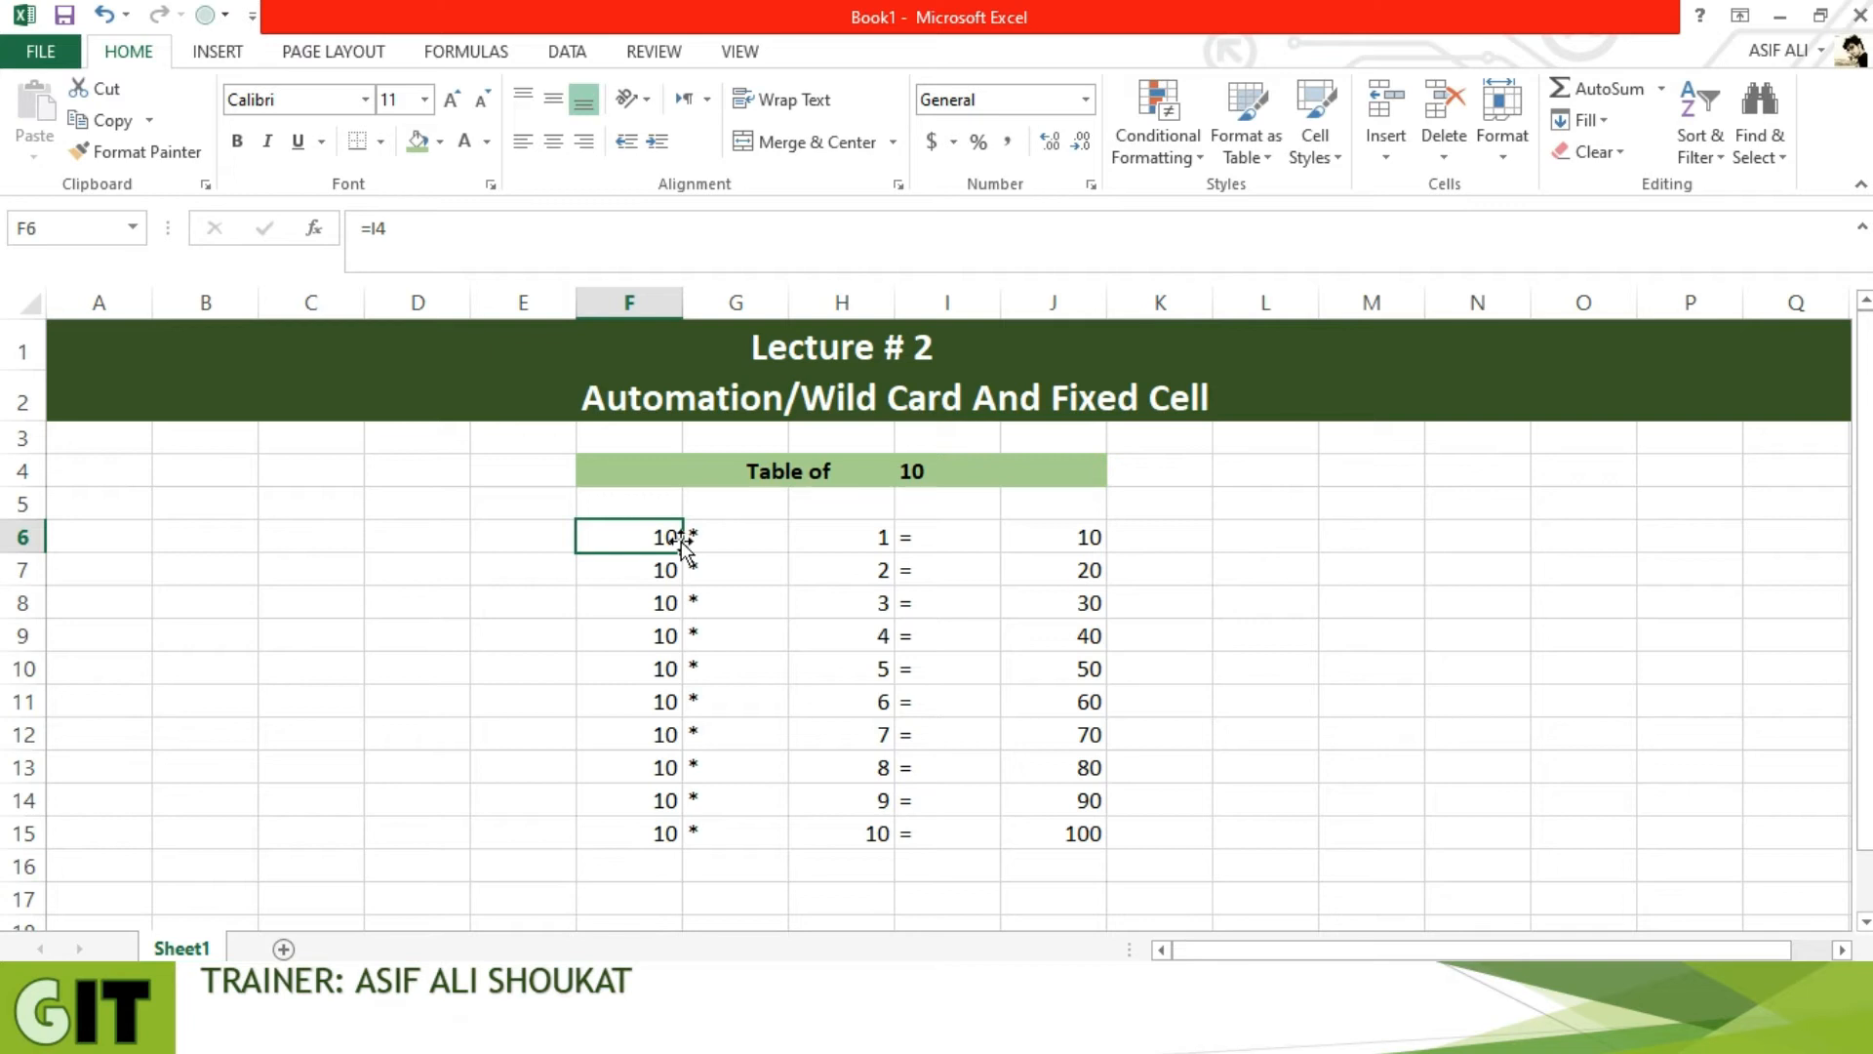
{"action": "left_click_drag", "start_coordinate": [683, 551], "coordinate": [648, 848]}
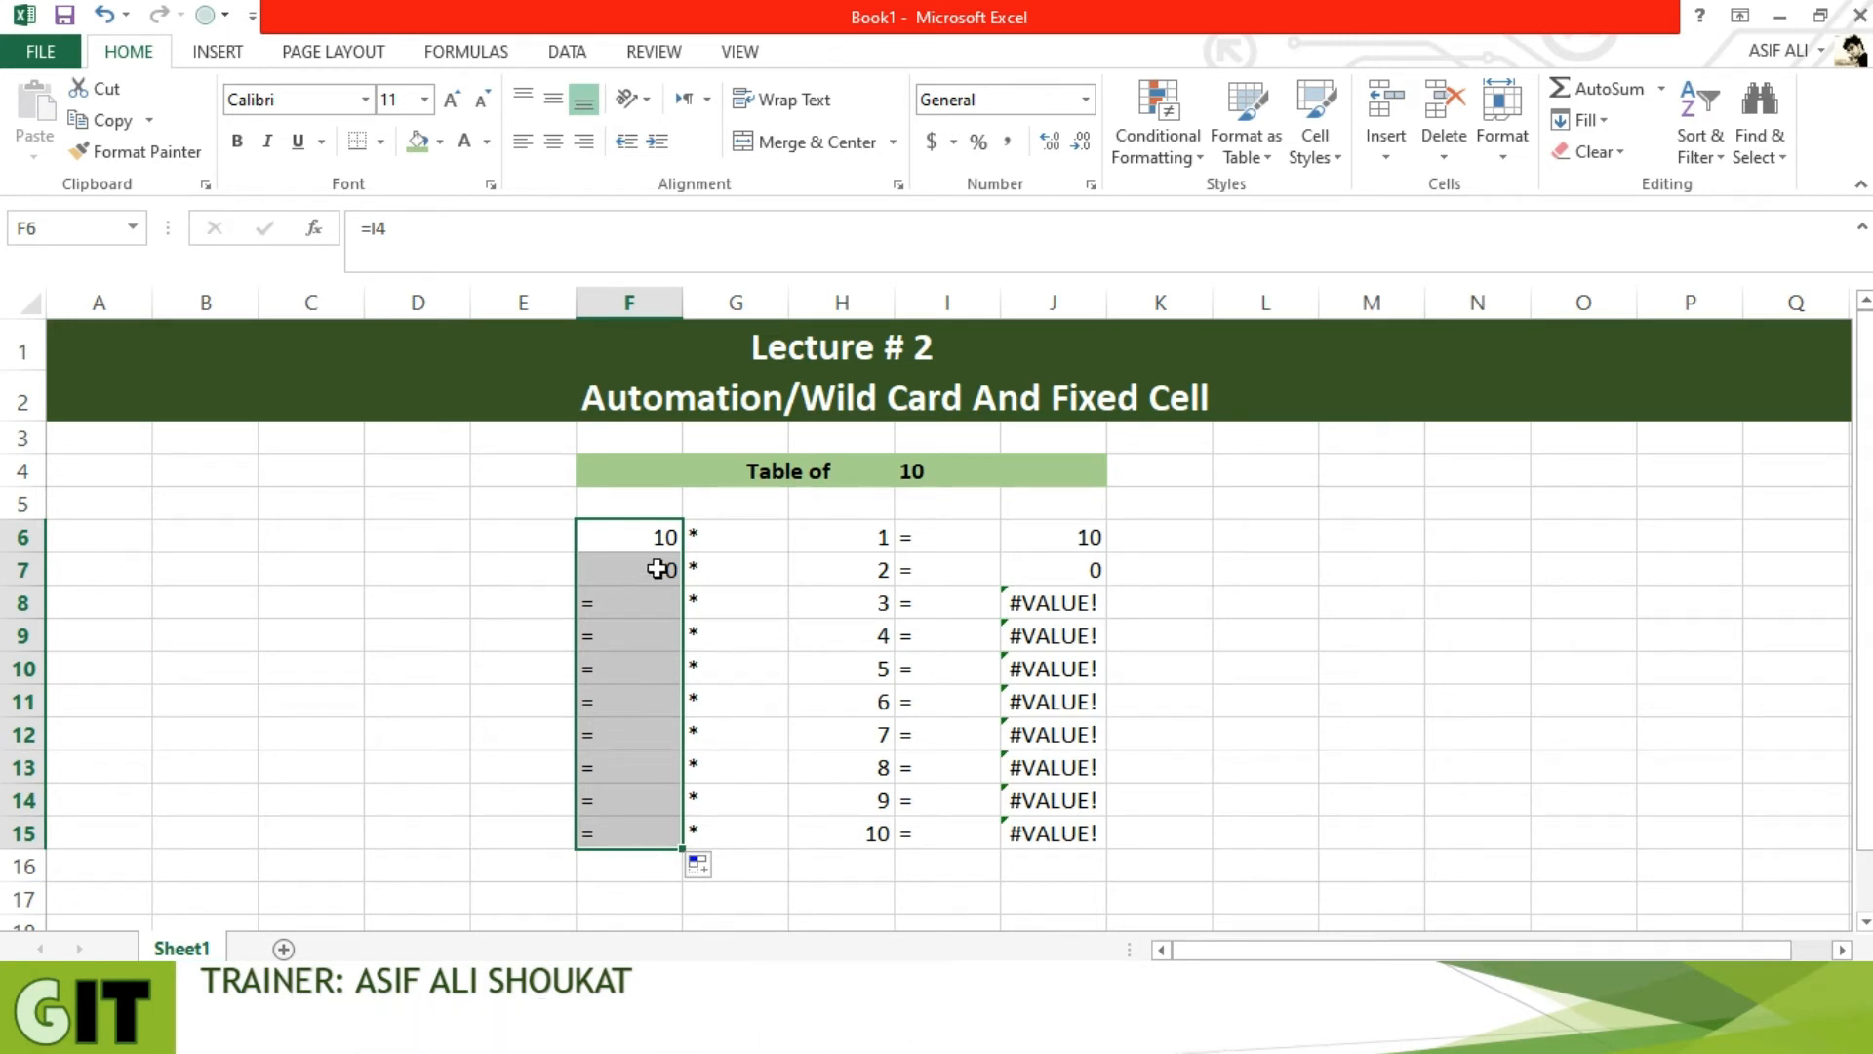
Examine how the cell reference shifts in the filled formulas from F6 down to F10
{"action": "left_click", "coordinate": [653, 538]}
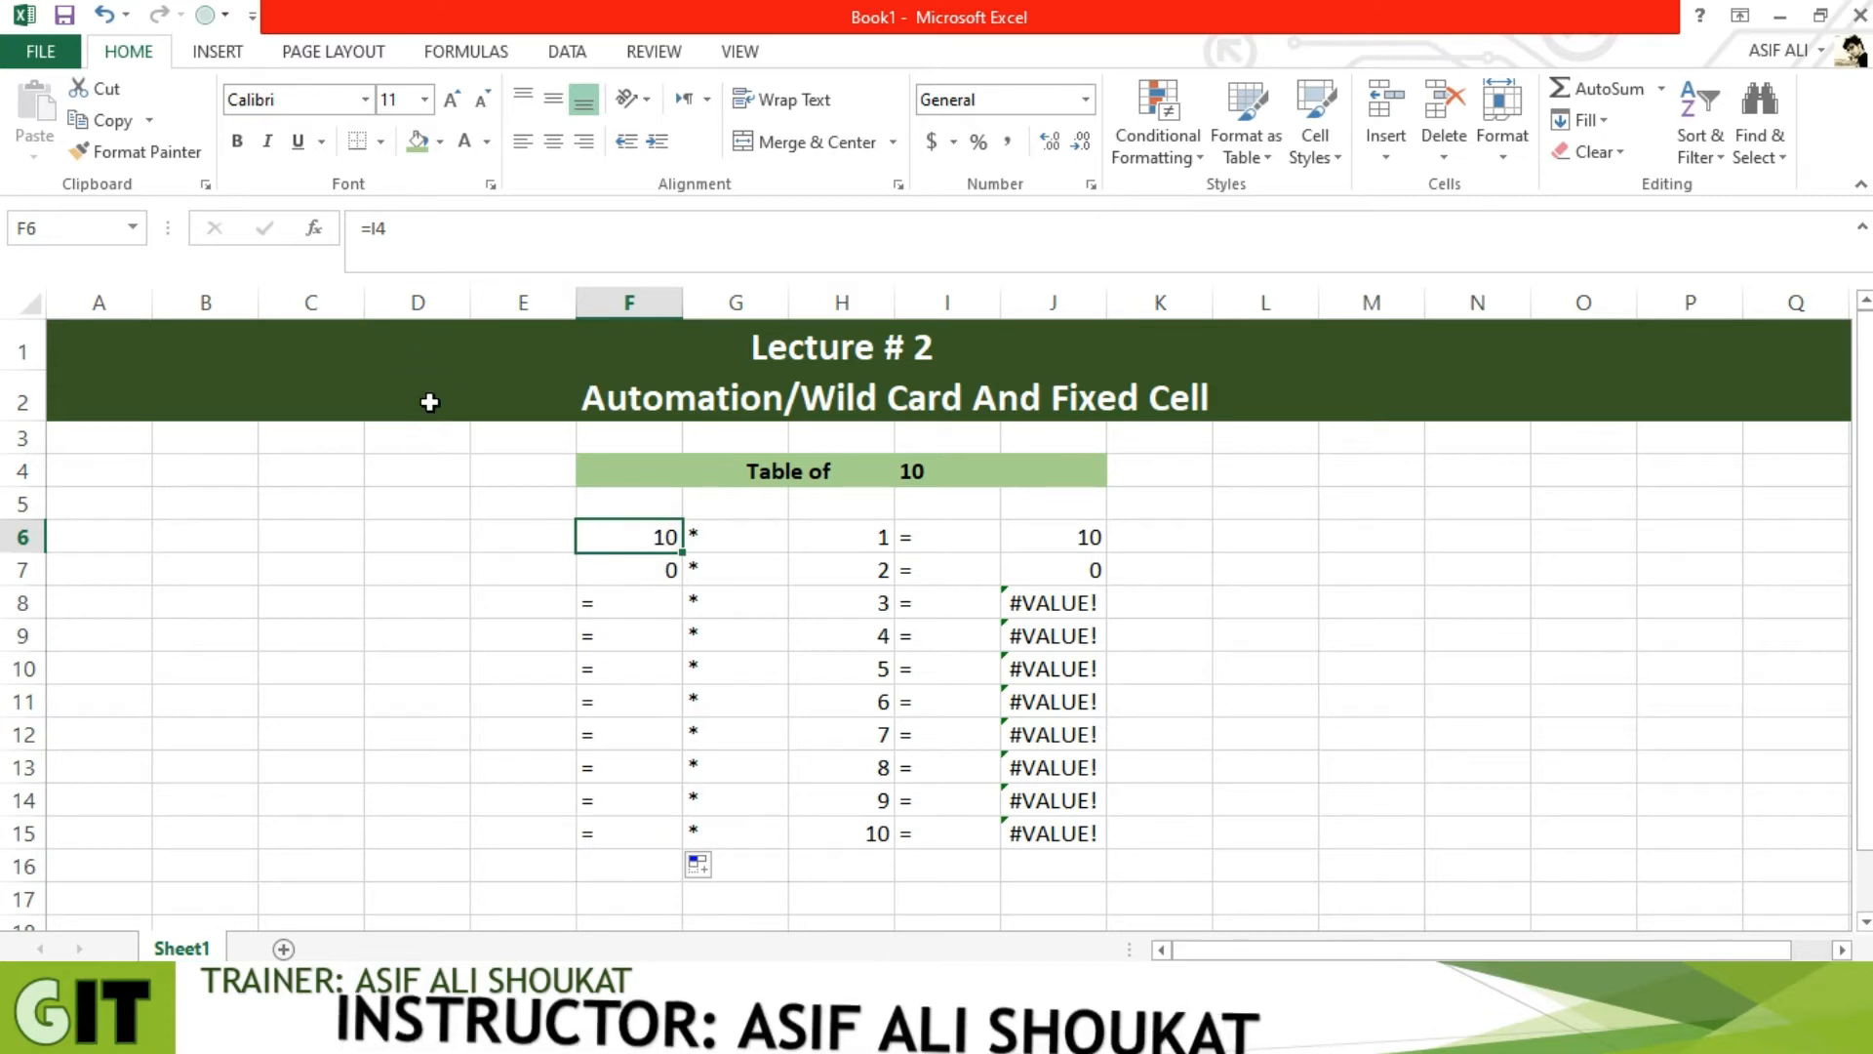
{"action": "key", "text": "Down"}
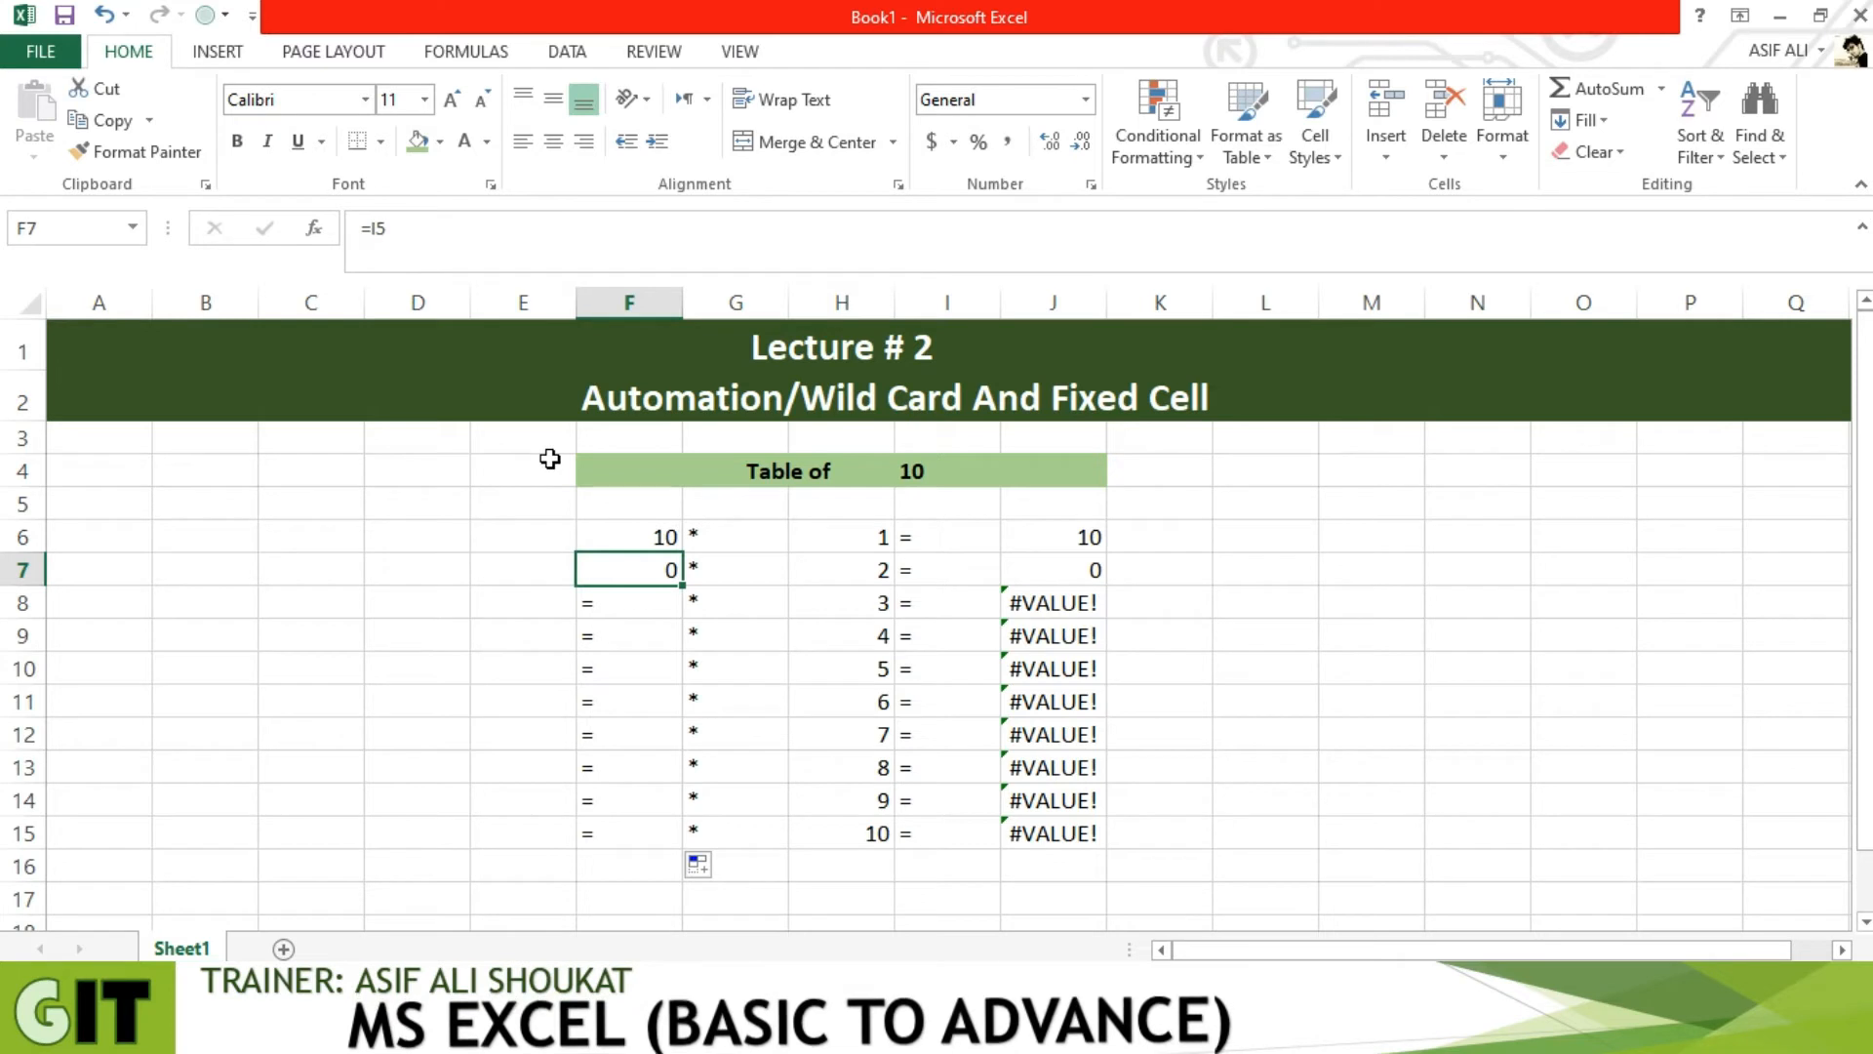
{"action": "left_click", "coordinate": [621, 536]}
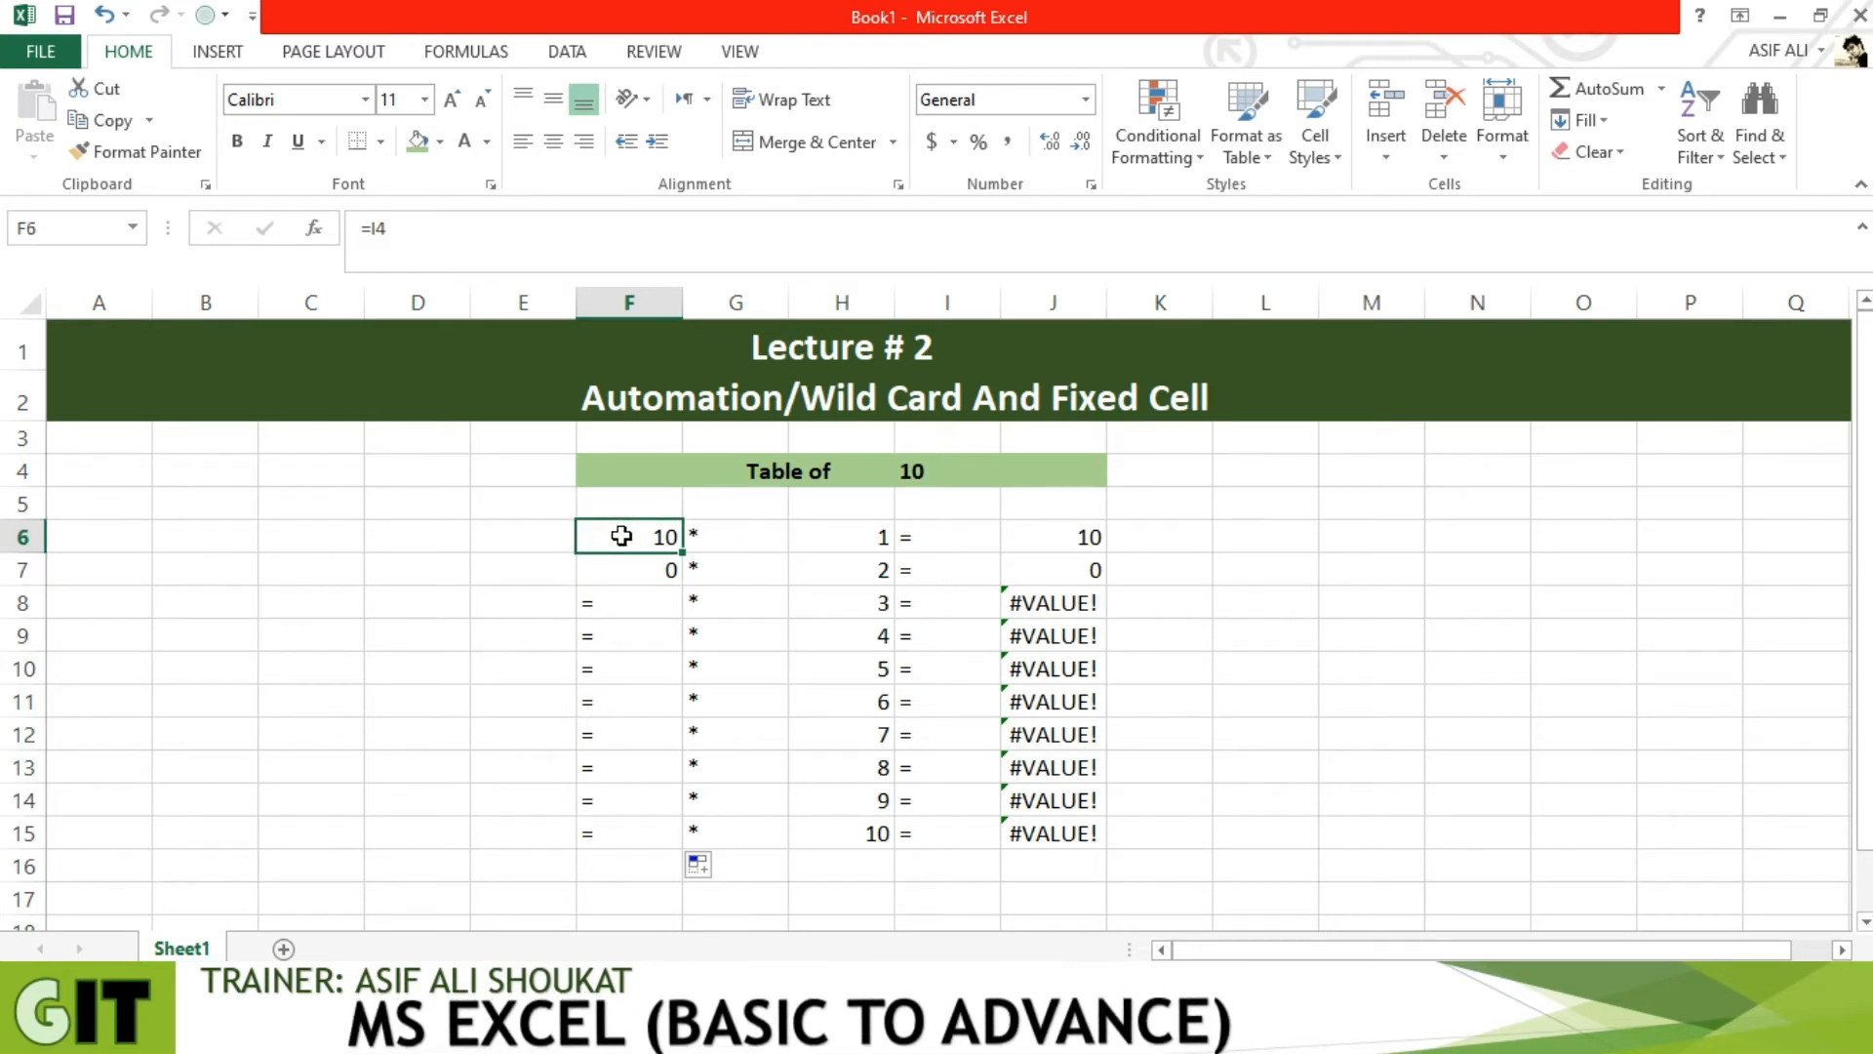
{"action": "key", "text": "Down"}
{"action": "key", "text": "Down"}
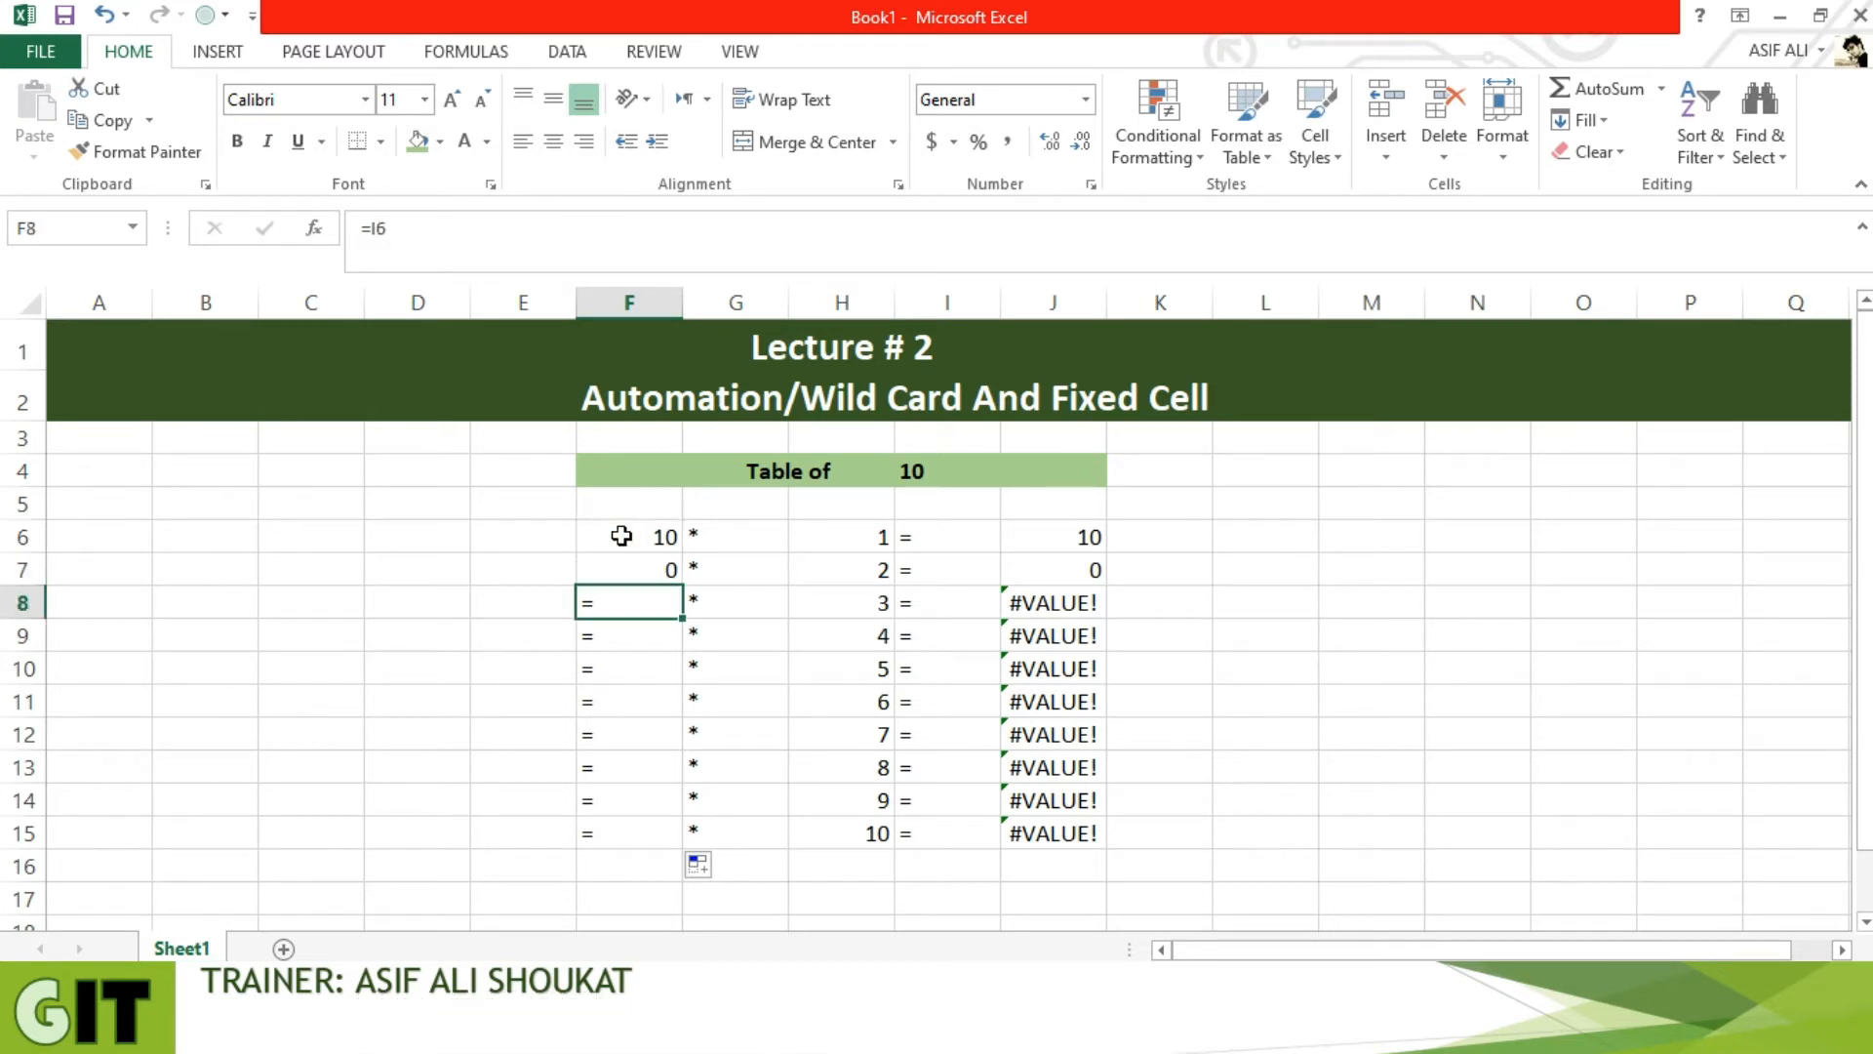
{"action": "key", "text": "Down"}
{"action": "key", "text": "Down"}
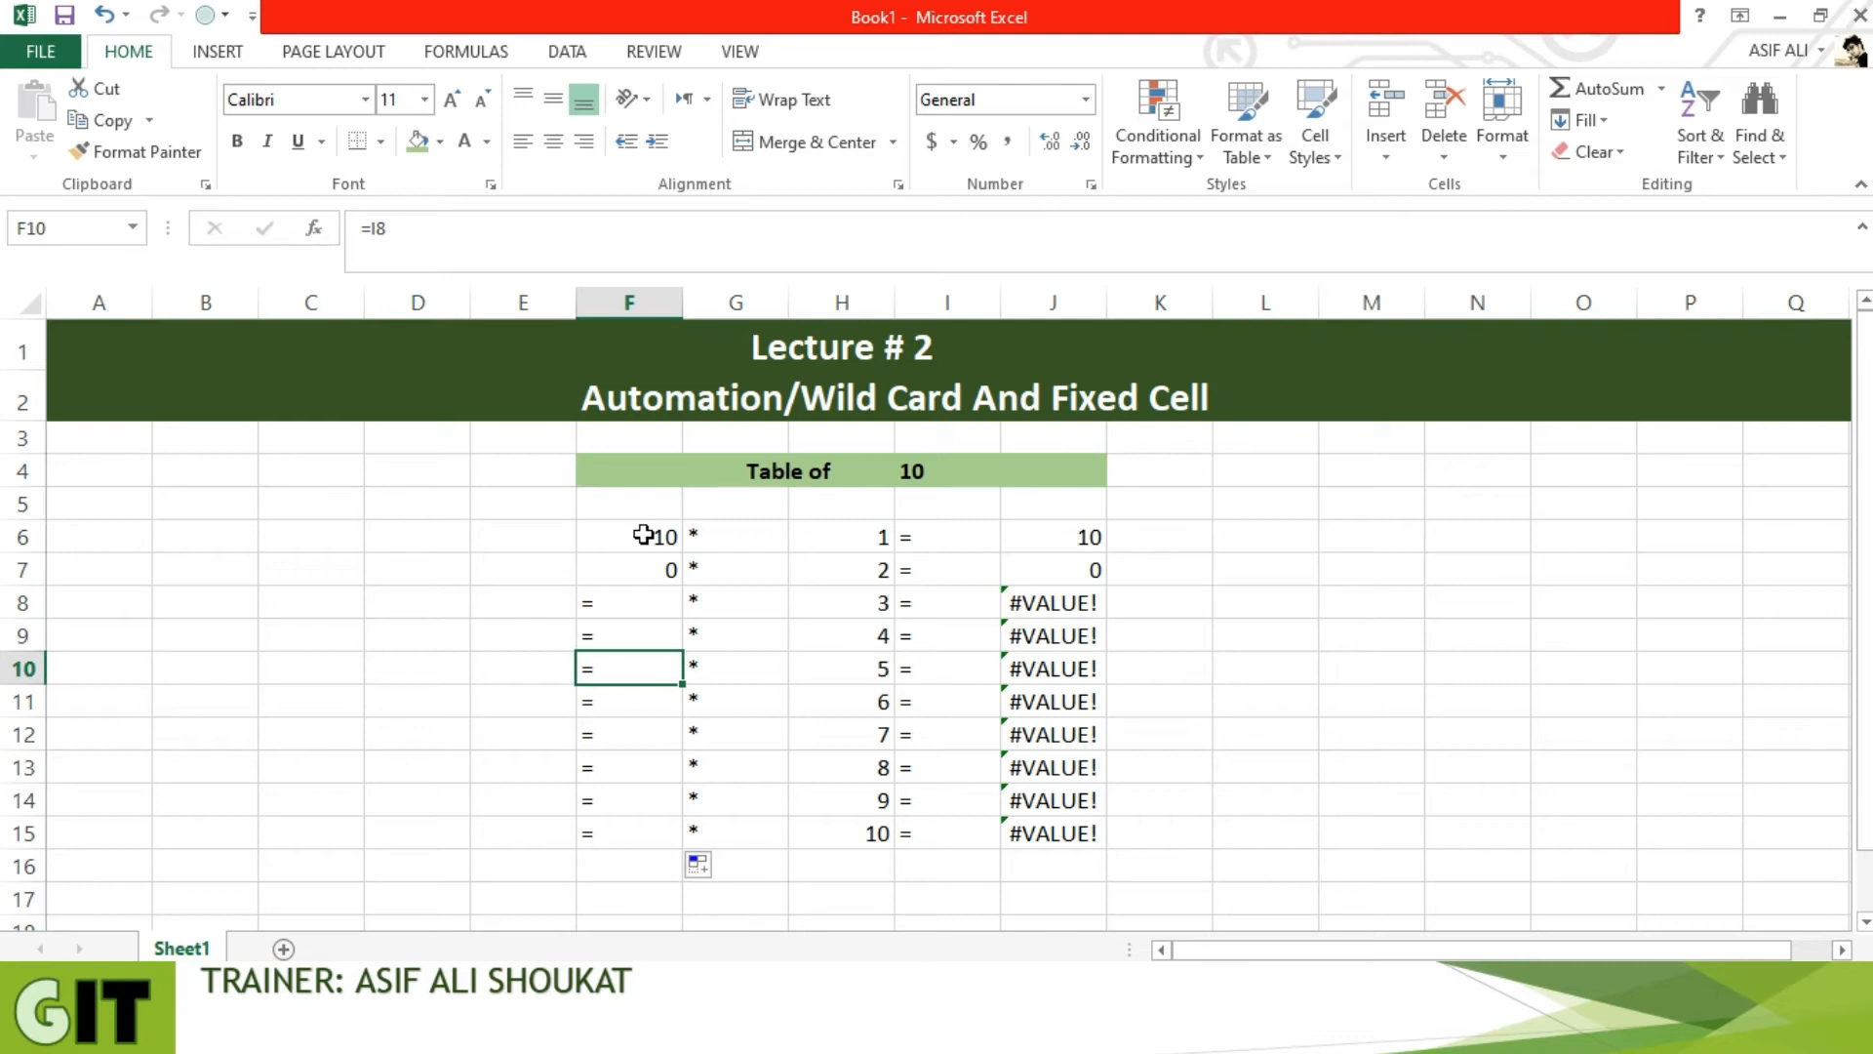
{"action": "key", "text": "Up"}
{"action": "key", "text": "Up"}
{"action": "key", "text": "Up"}
{"action": "key", "text": "Up"}
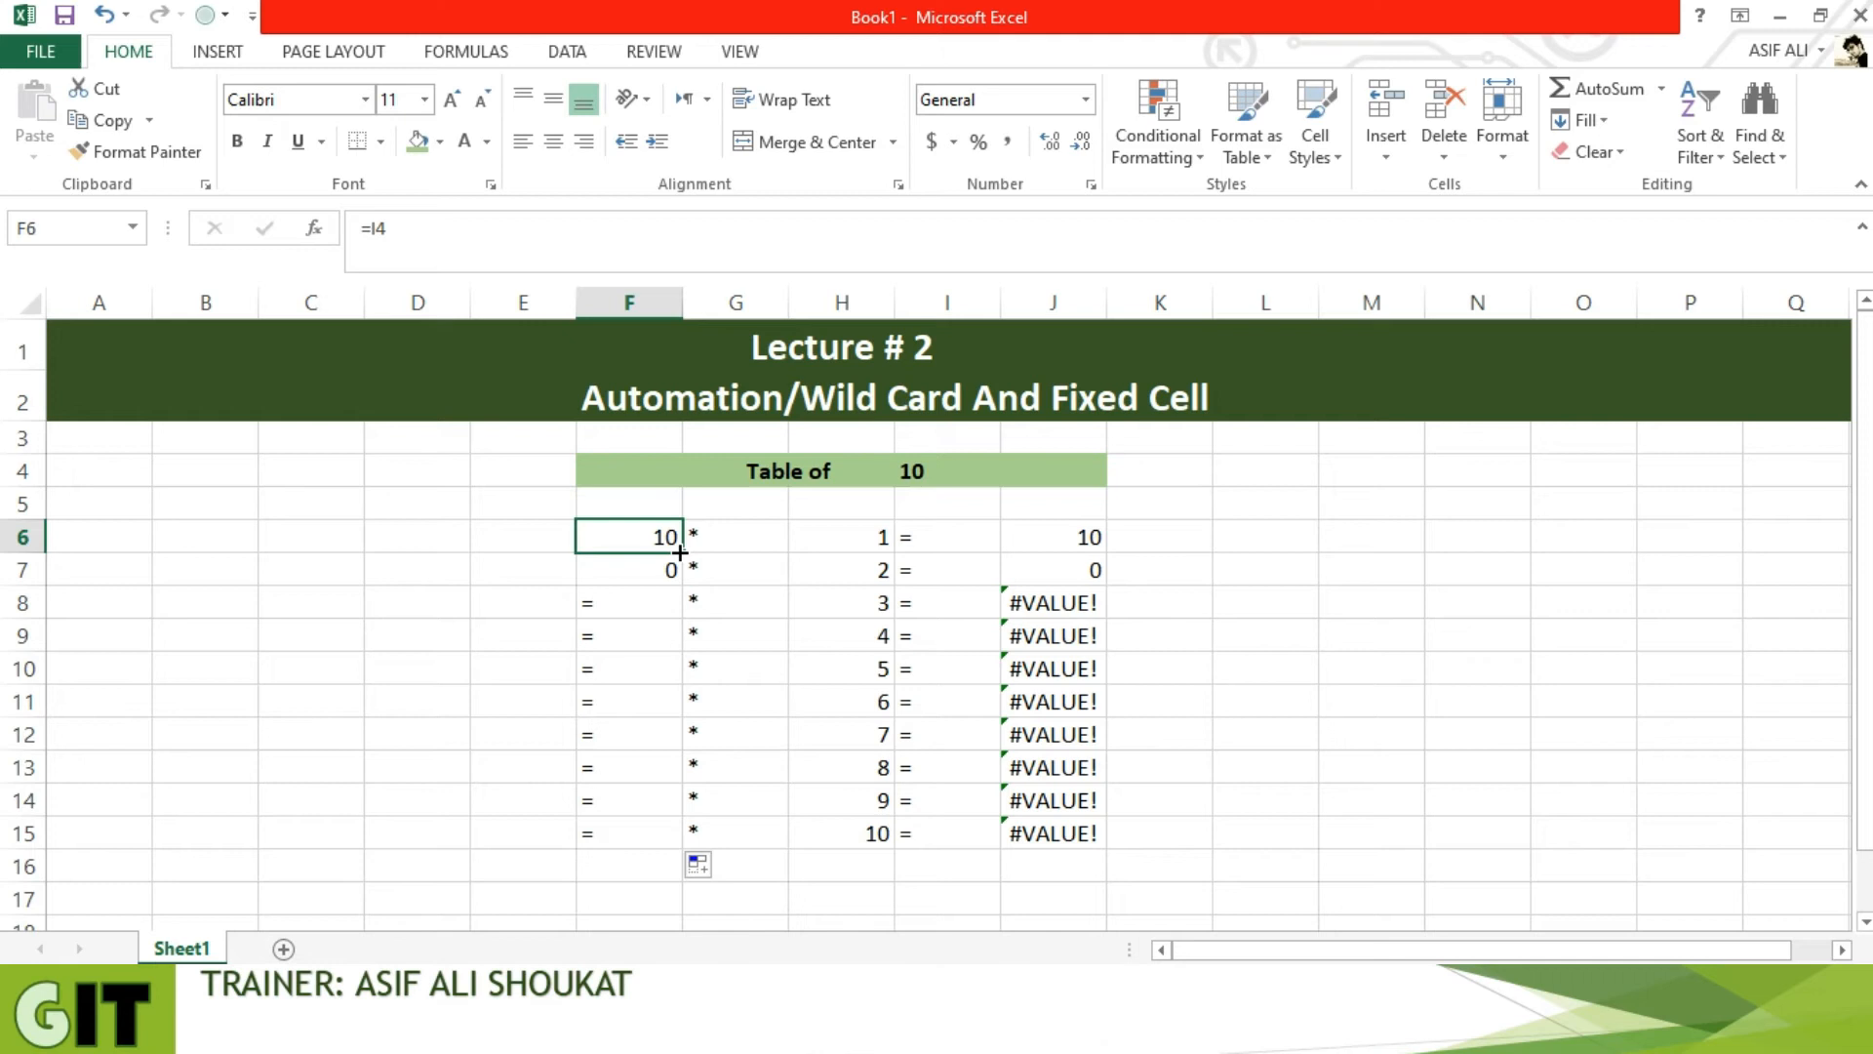
Re-enter the formula =I4 in cell F6, and fill it down to F15 again
{"action": "type", "text": "="}
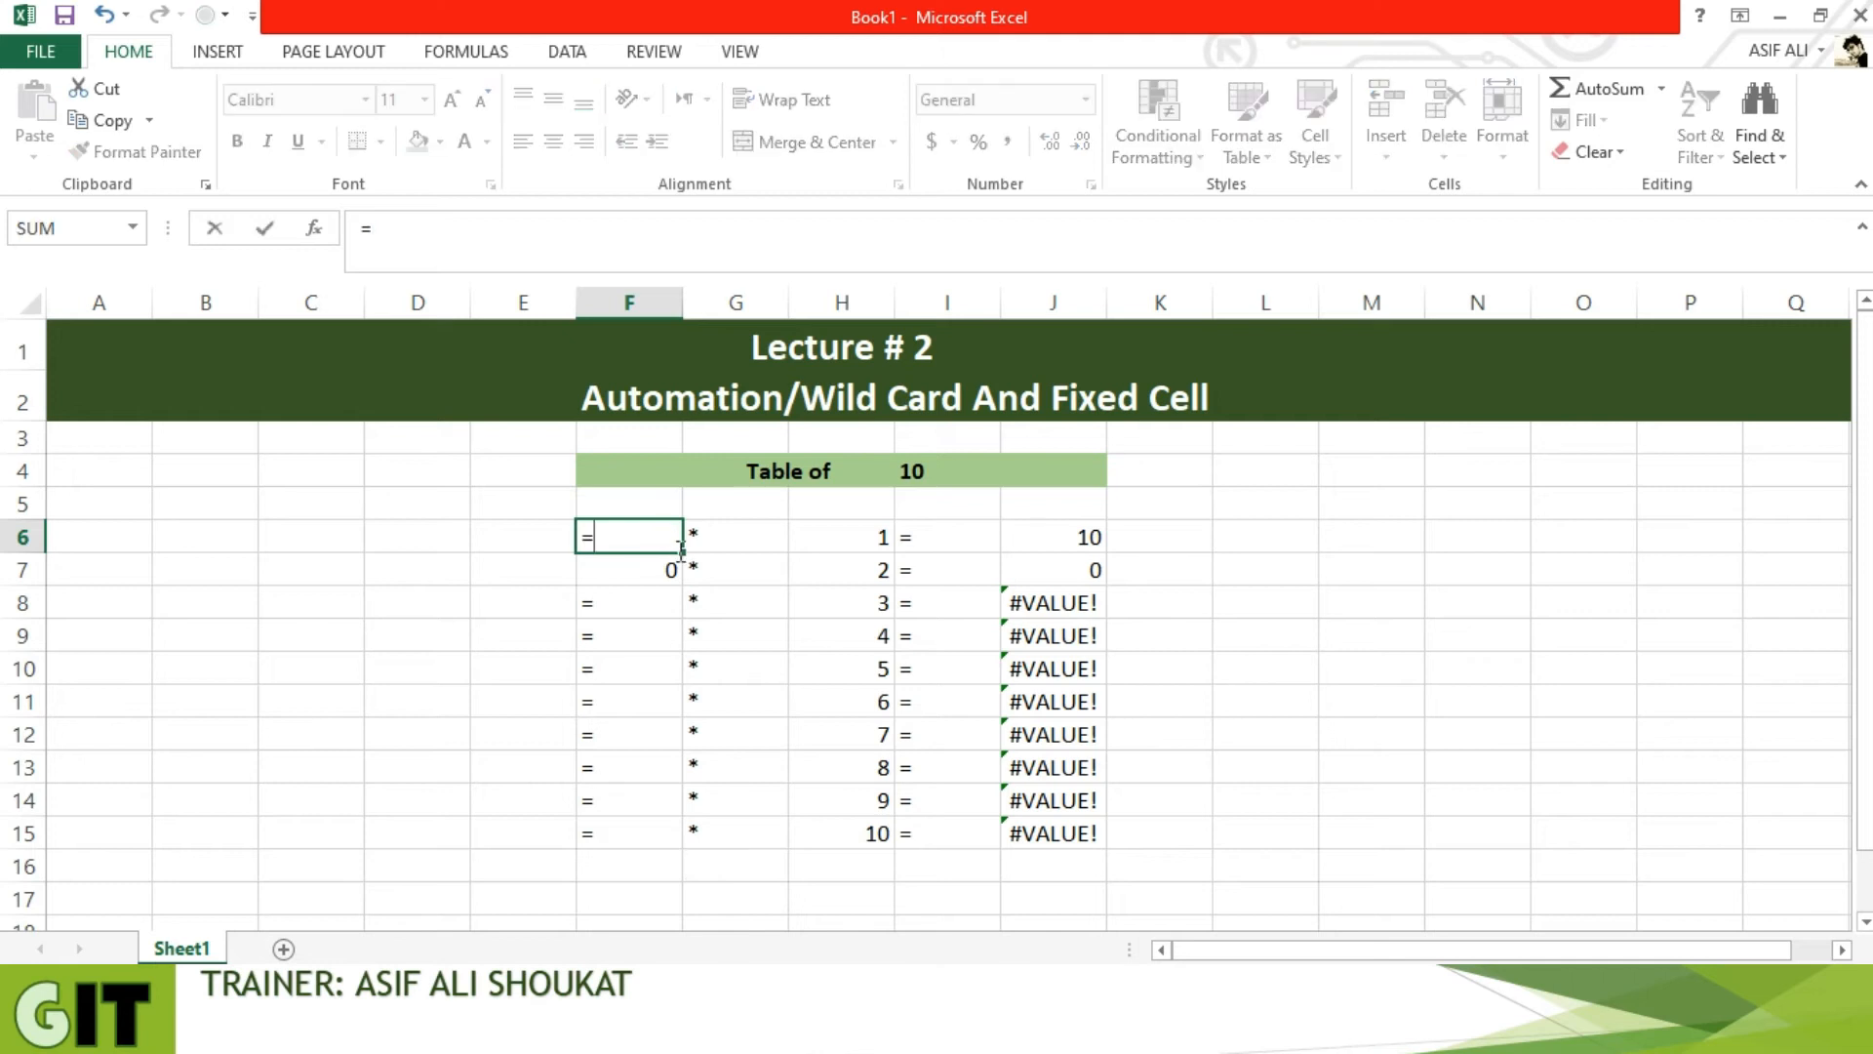
{"action": "left_click", "coordinate": [923, 473]}
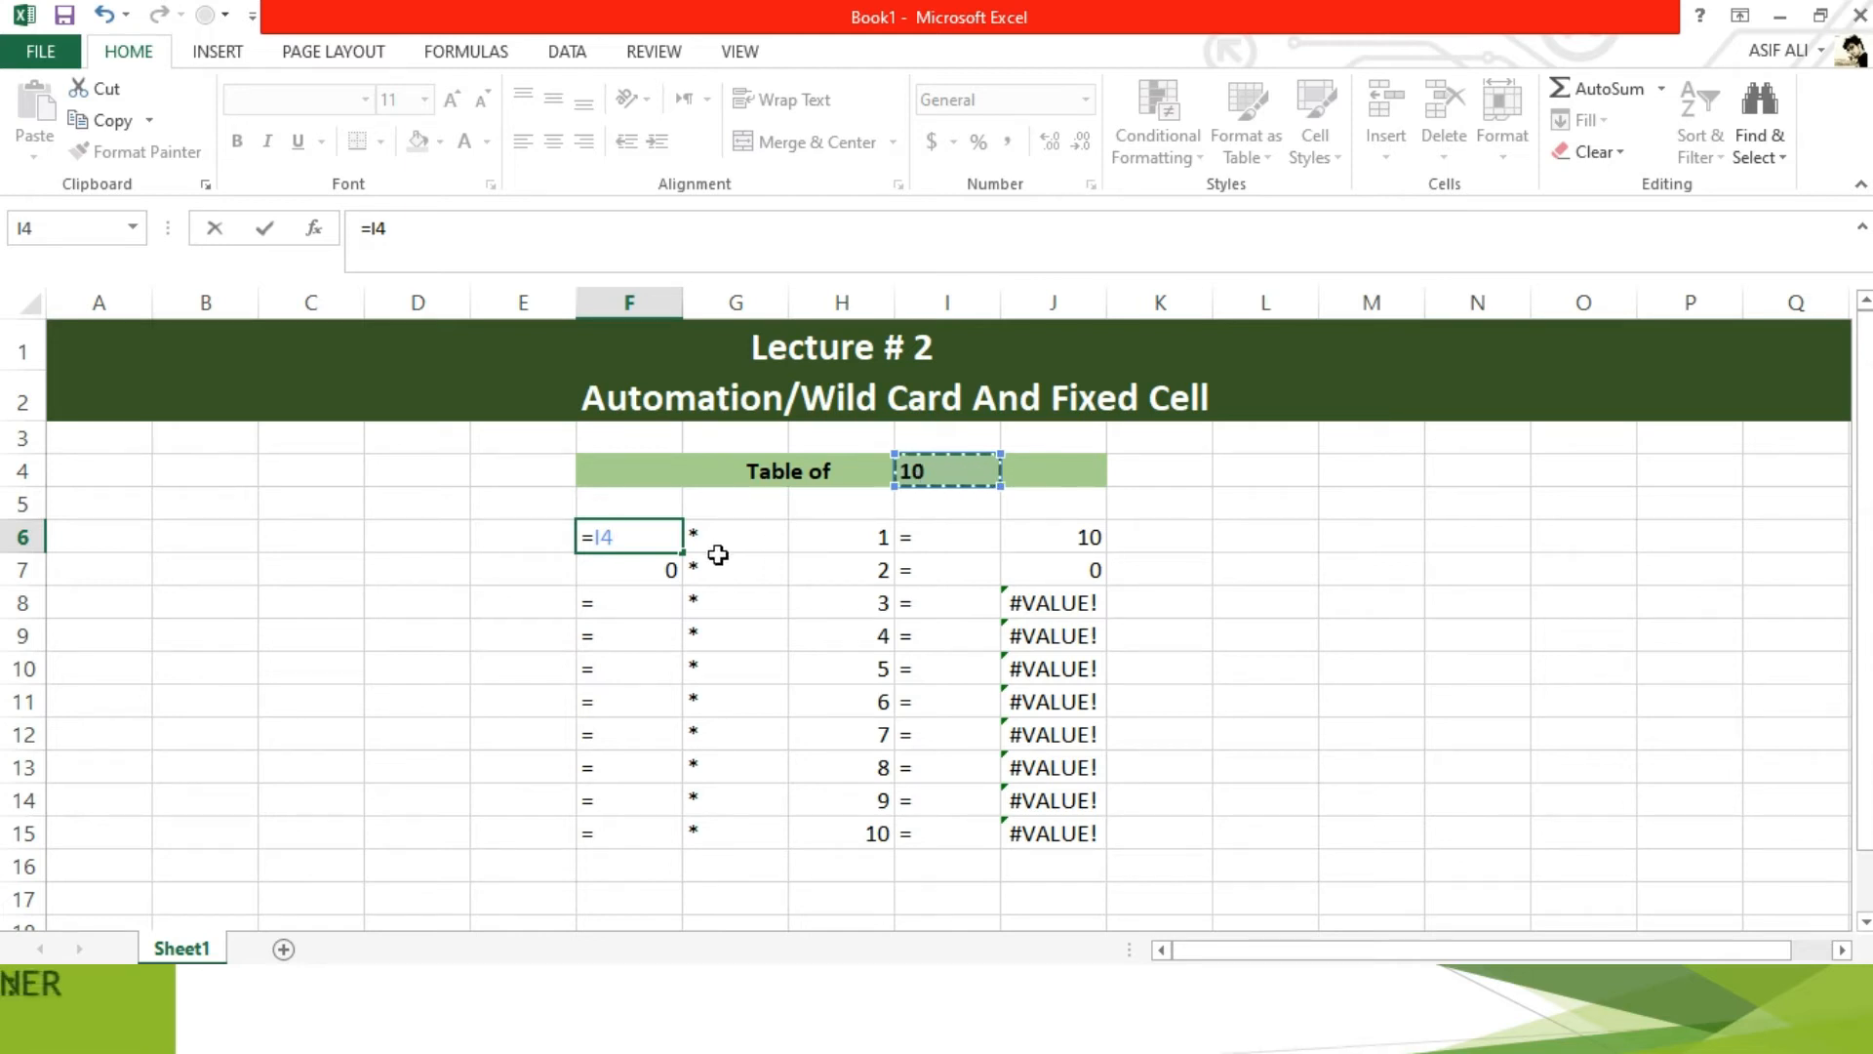
{"action": "key", "text": "Return"}
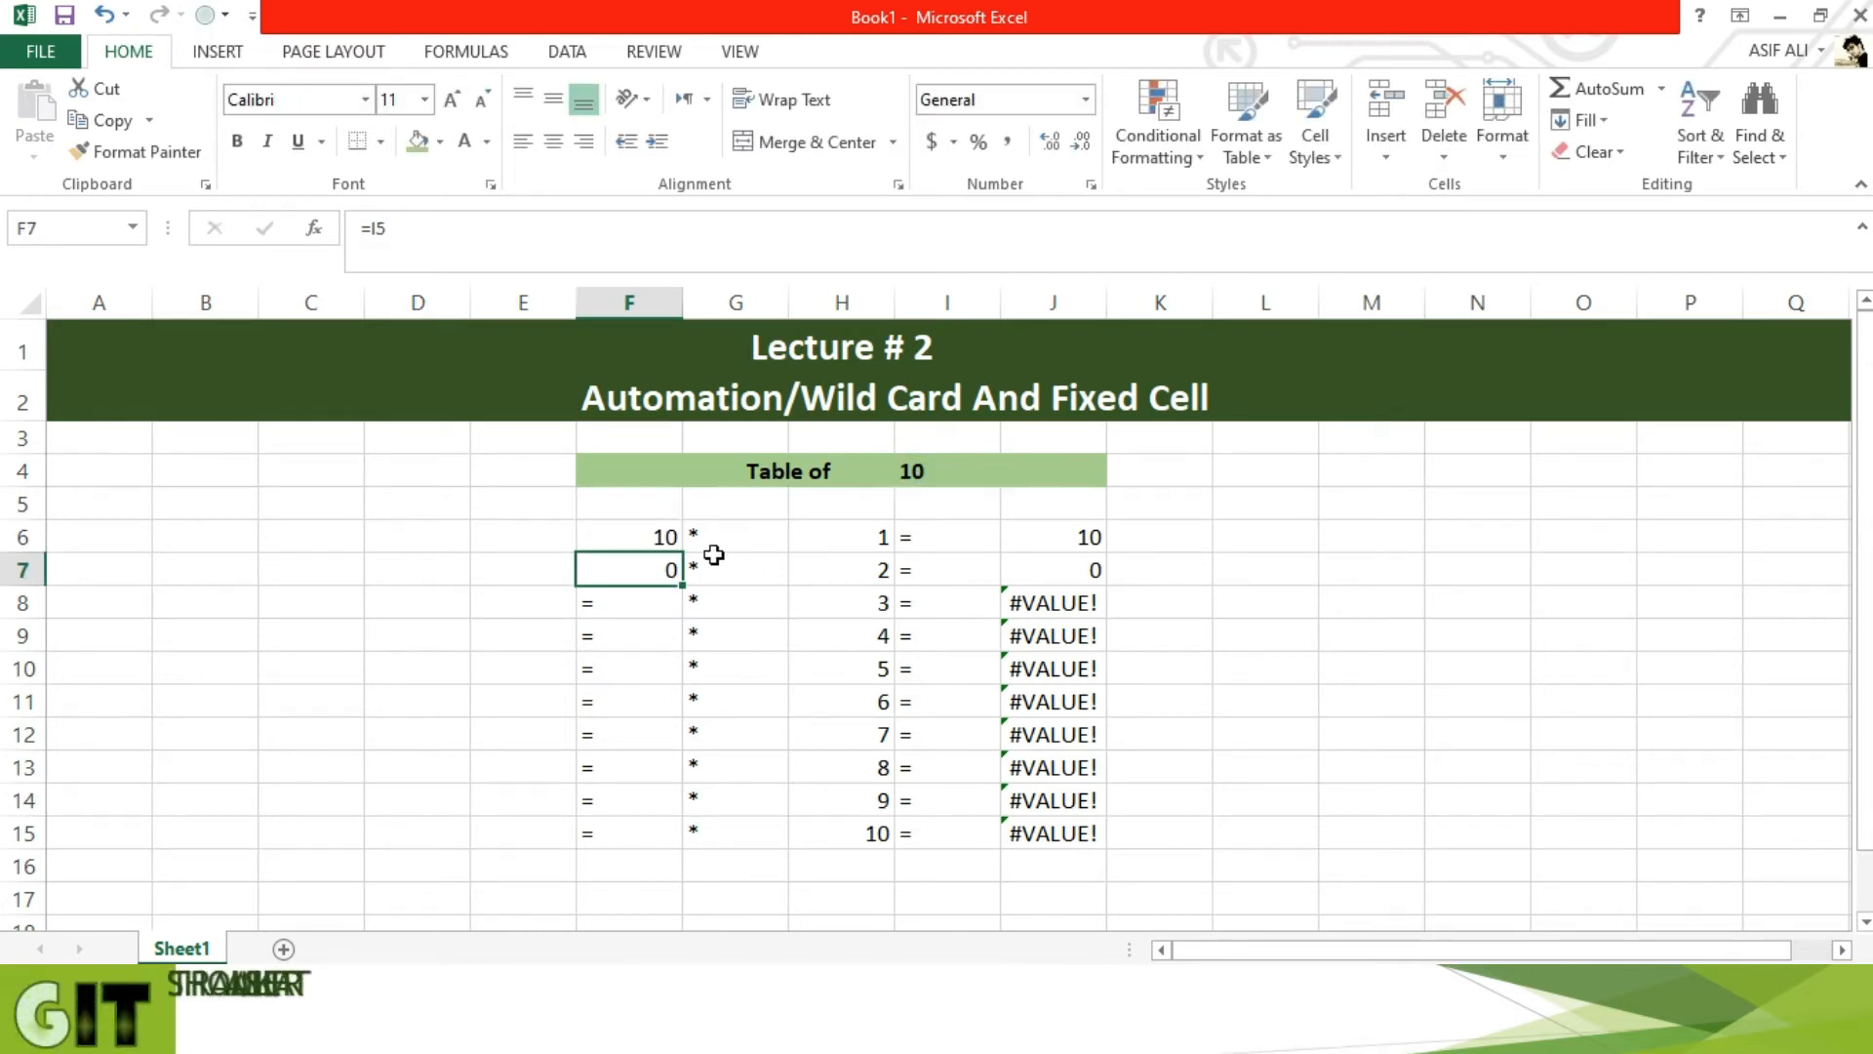
{"action": "left_click", "coordinate": [622, 537]}
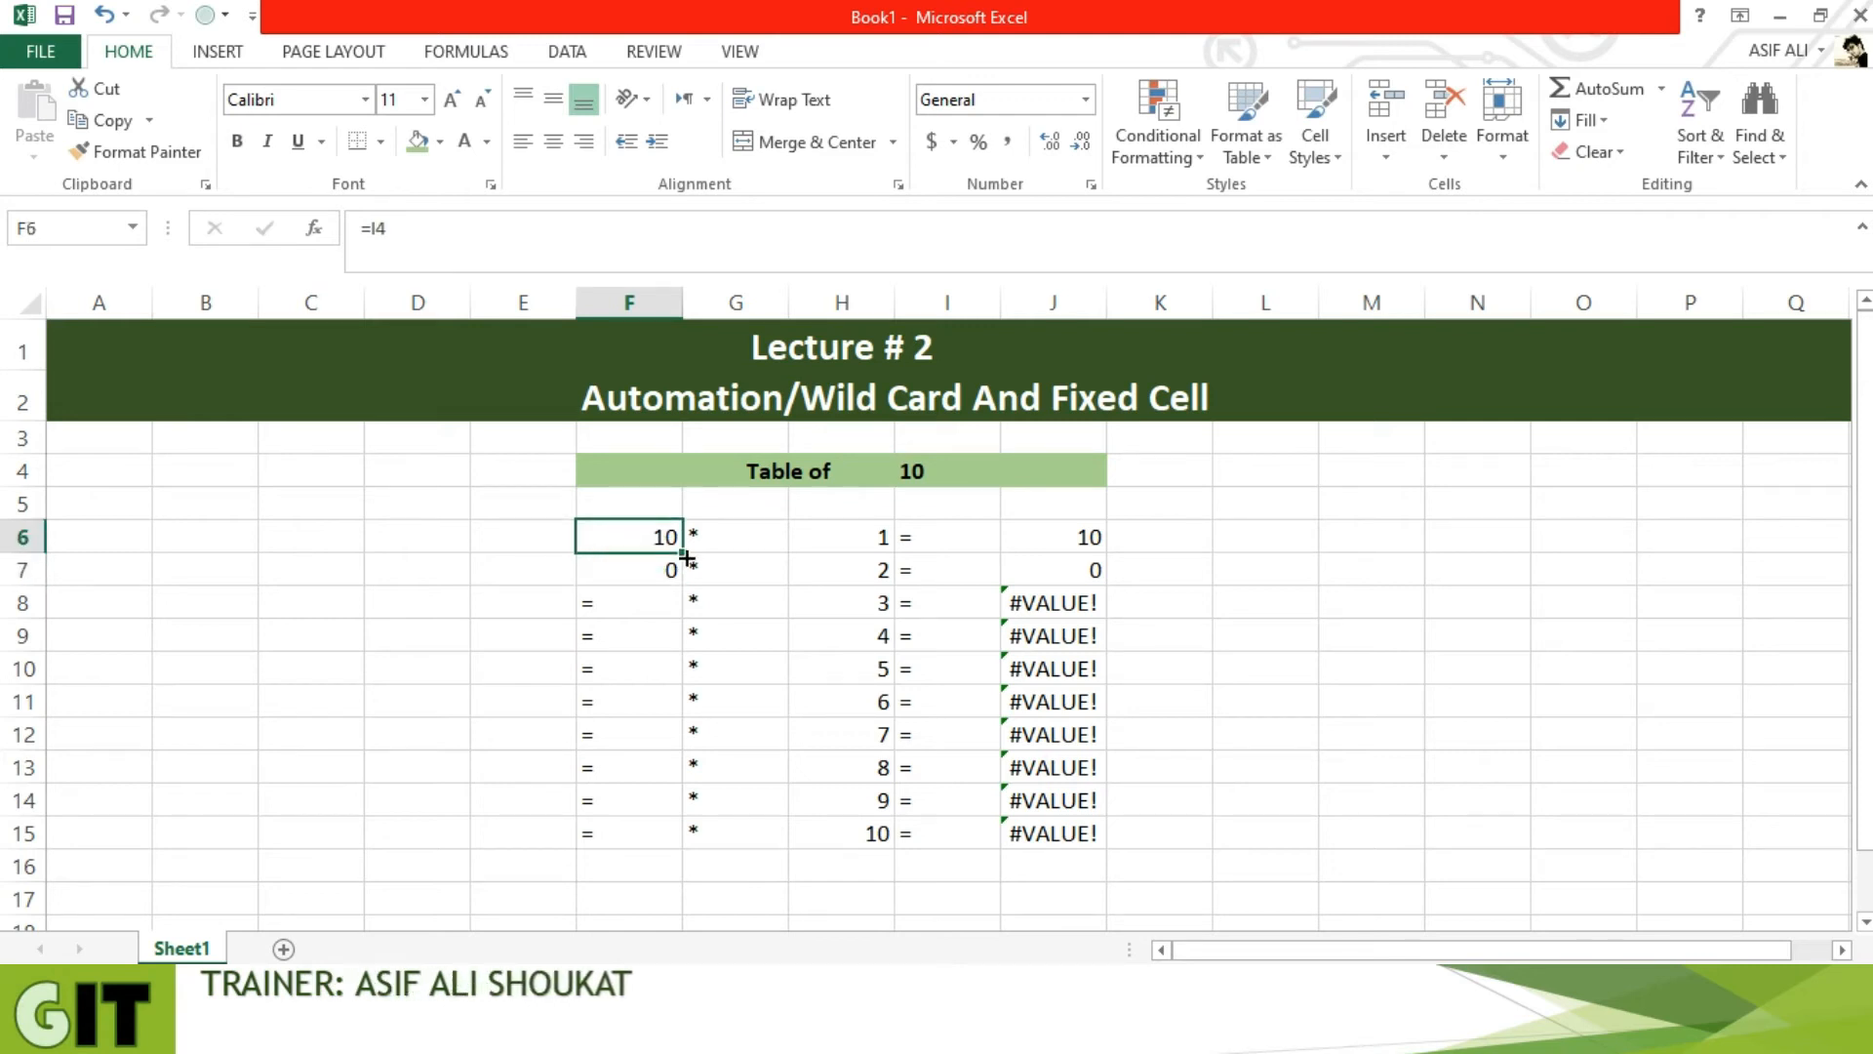
{"action": "left_click_drag", "start_coordinate": [682, 553], "coordinate": [659, 841]}
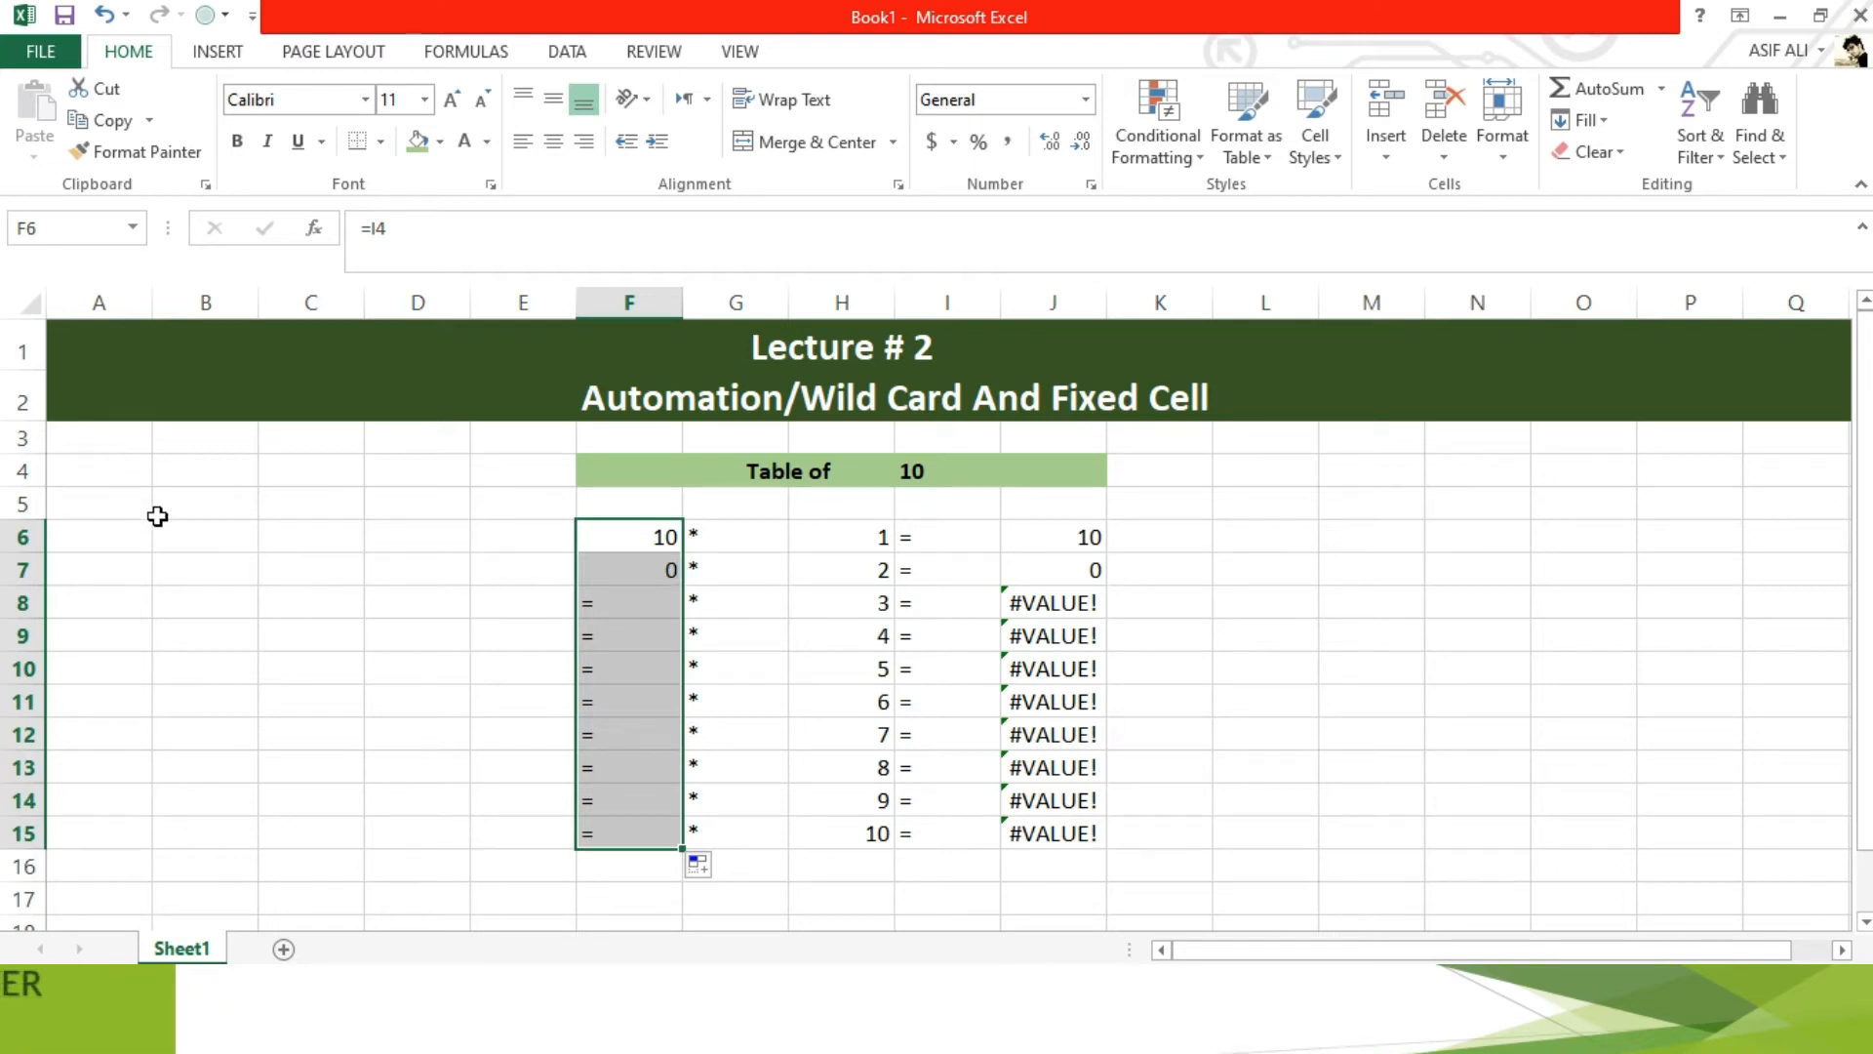
Enter the label Fixed Row in cell A5
{"action": "left_click", "coordinate": [113, 504]}
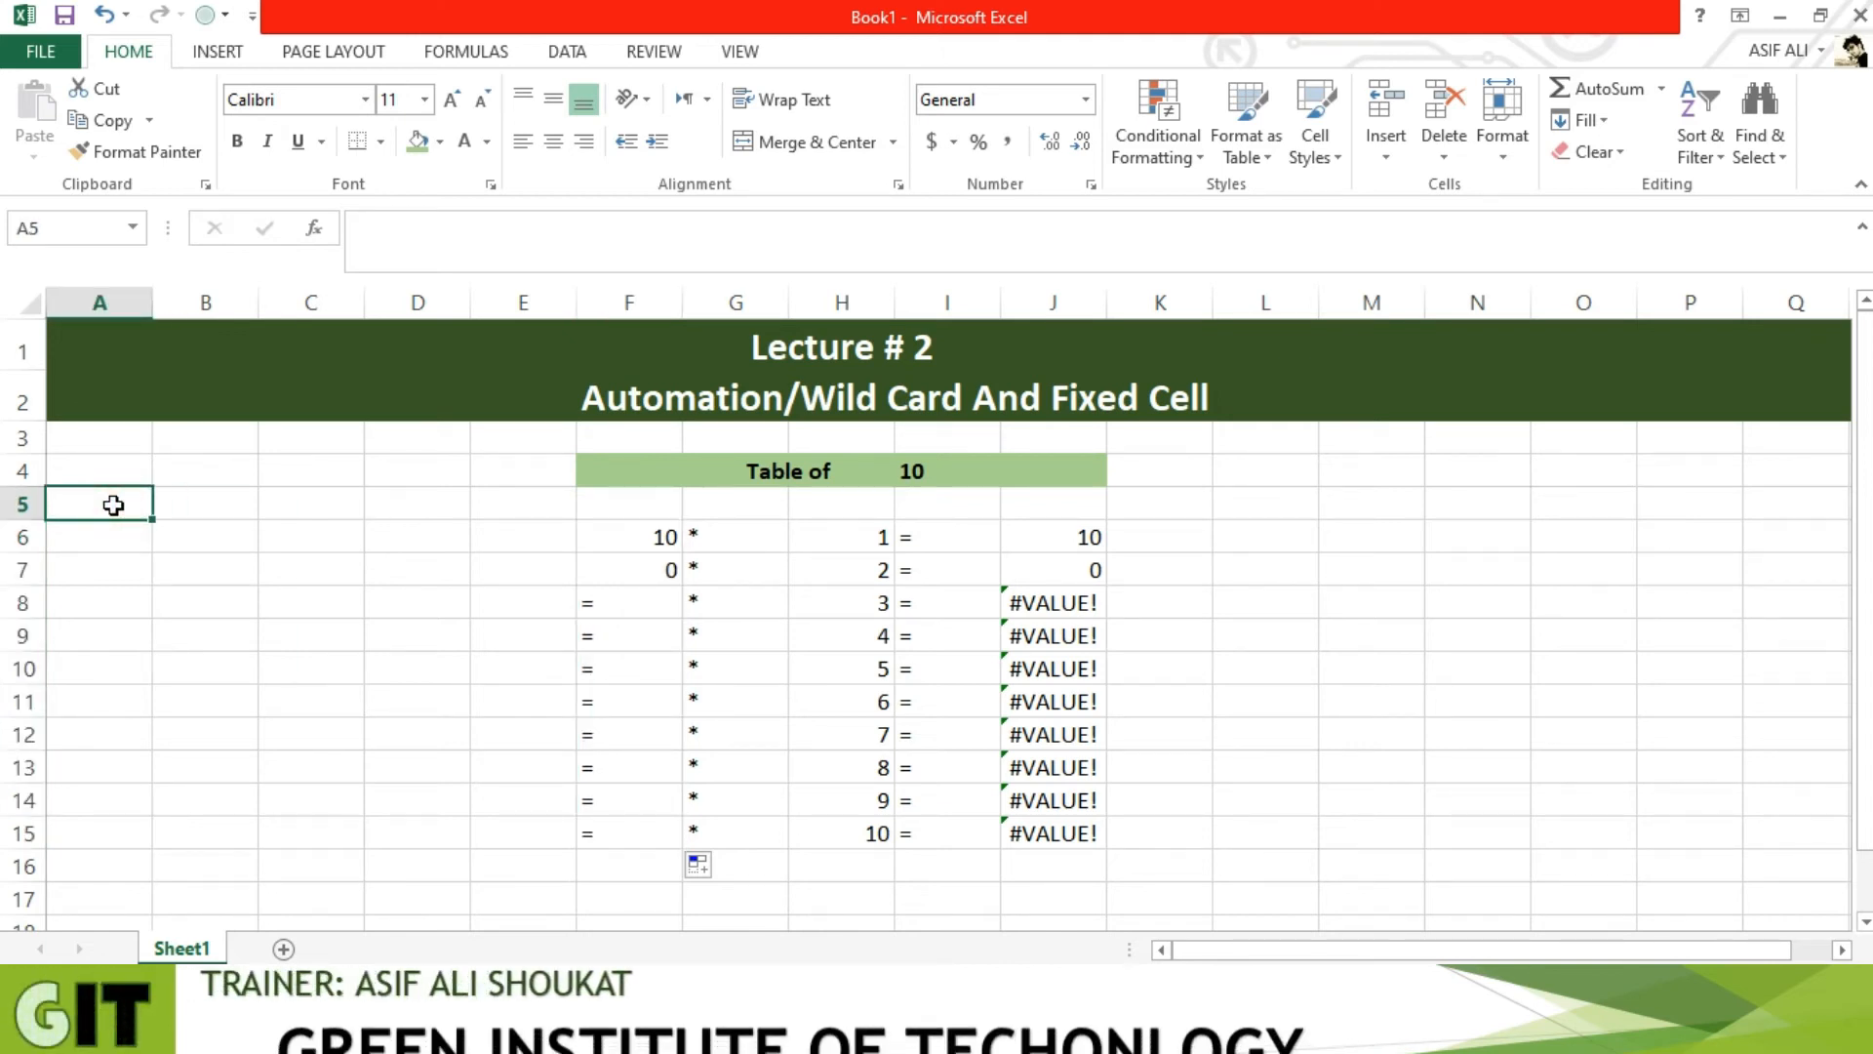
{"action": "type", "text": "Fix"}
{"action": "type", "text": "ed "}
{"action": "type", "text": "E"}
{"action": "key", "text": "BackSpace"}
{"action": "type", "text": "Row"}
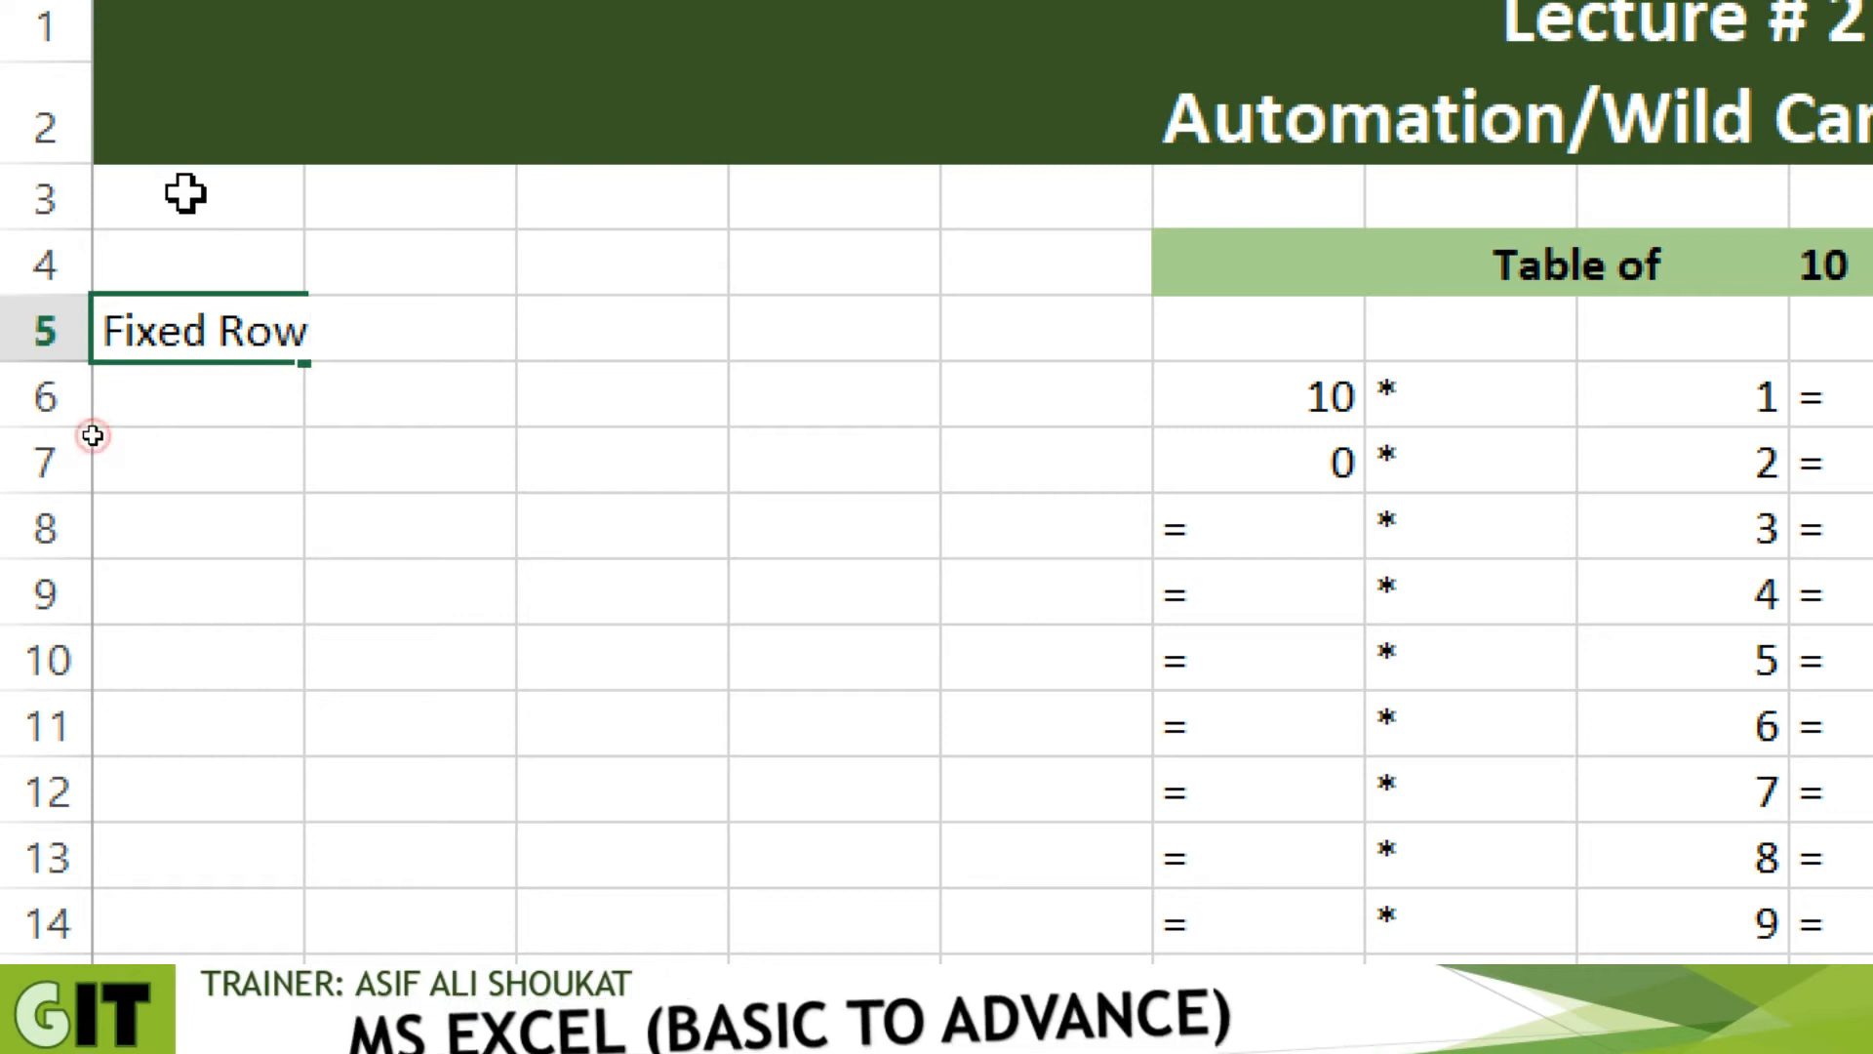
Enter the label Fixed column in cell A6, directly below the Fixed Row label
{"action": "left_click", "coordinate": [184, 190]}
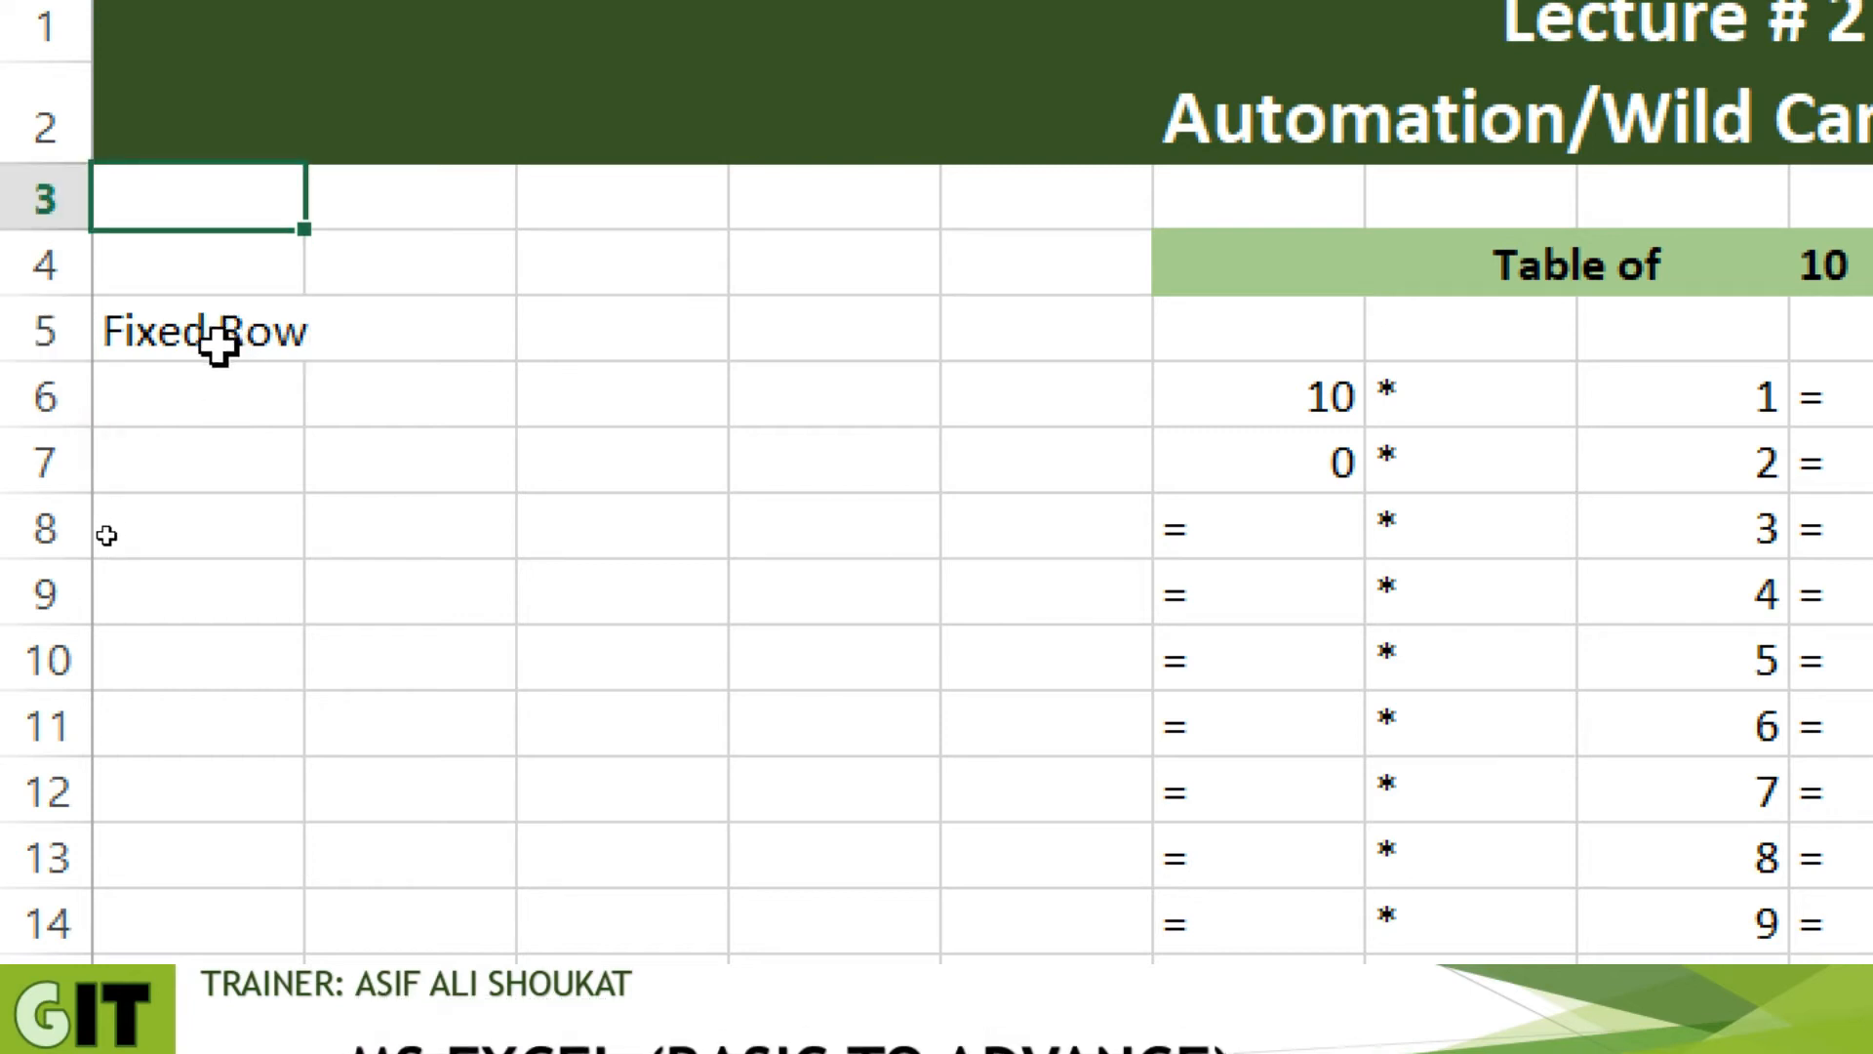
{"action": "left_click", "coordinate": [205, 417]}
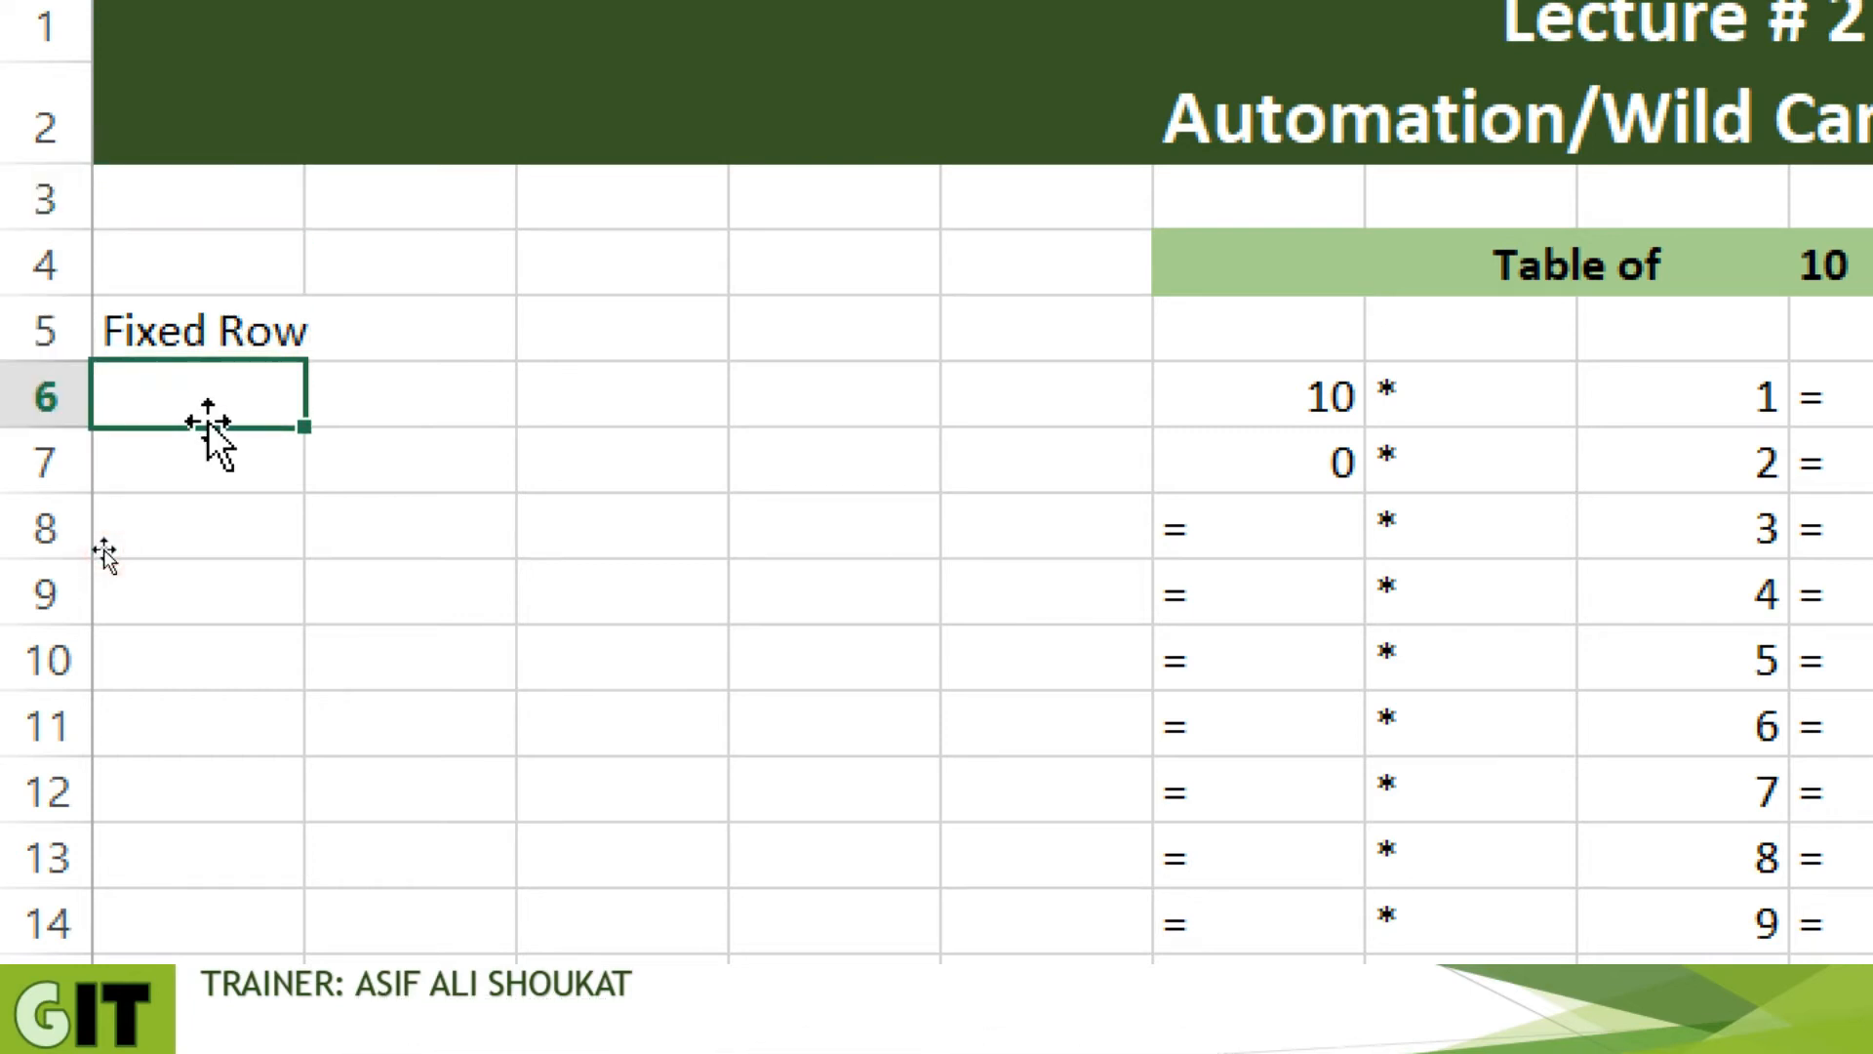
{"action": "type", "text": "Fixed "}
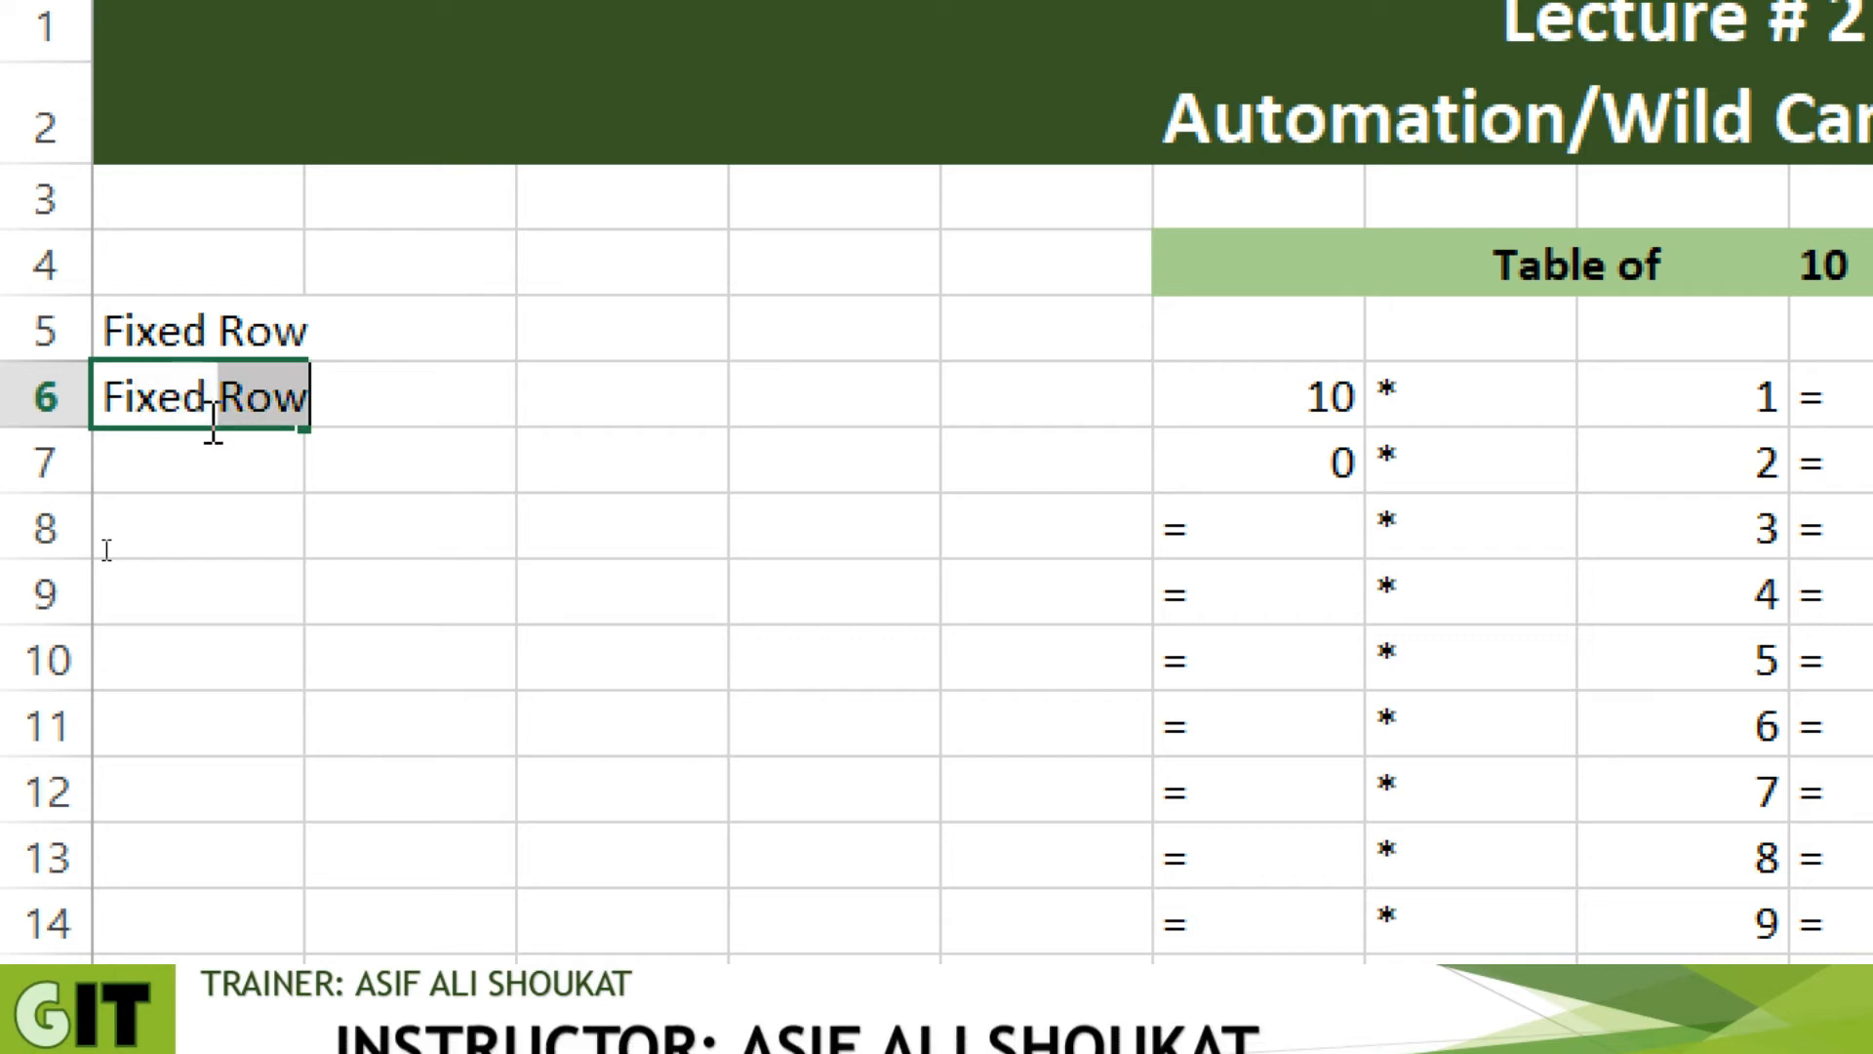
{"action": "type", "text": "column"}
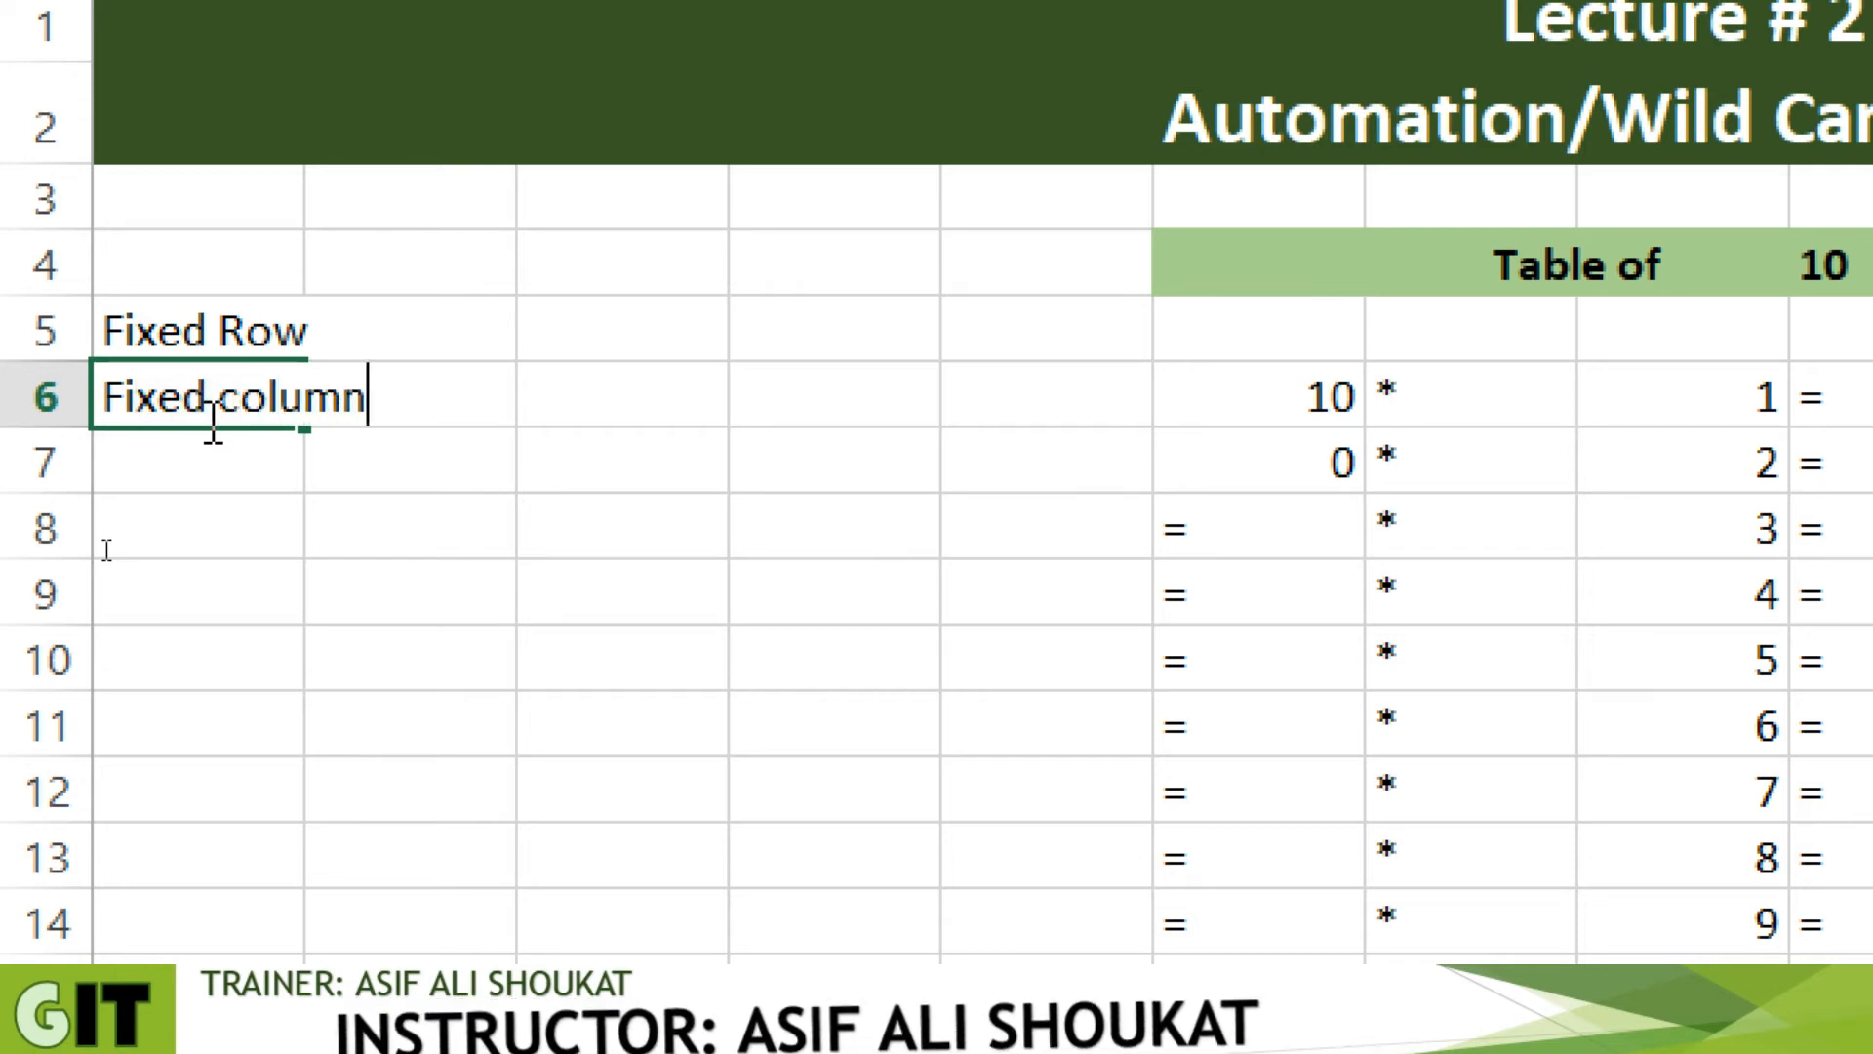
Enter the label fixed cell in cell A7, and widen column A to fit its labels
{"action": "key", "text": "Return"}
{"action": "type", "text": "f"}
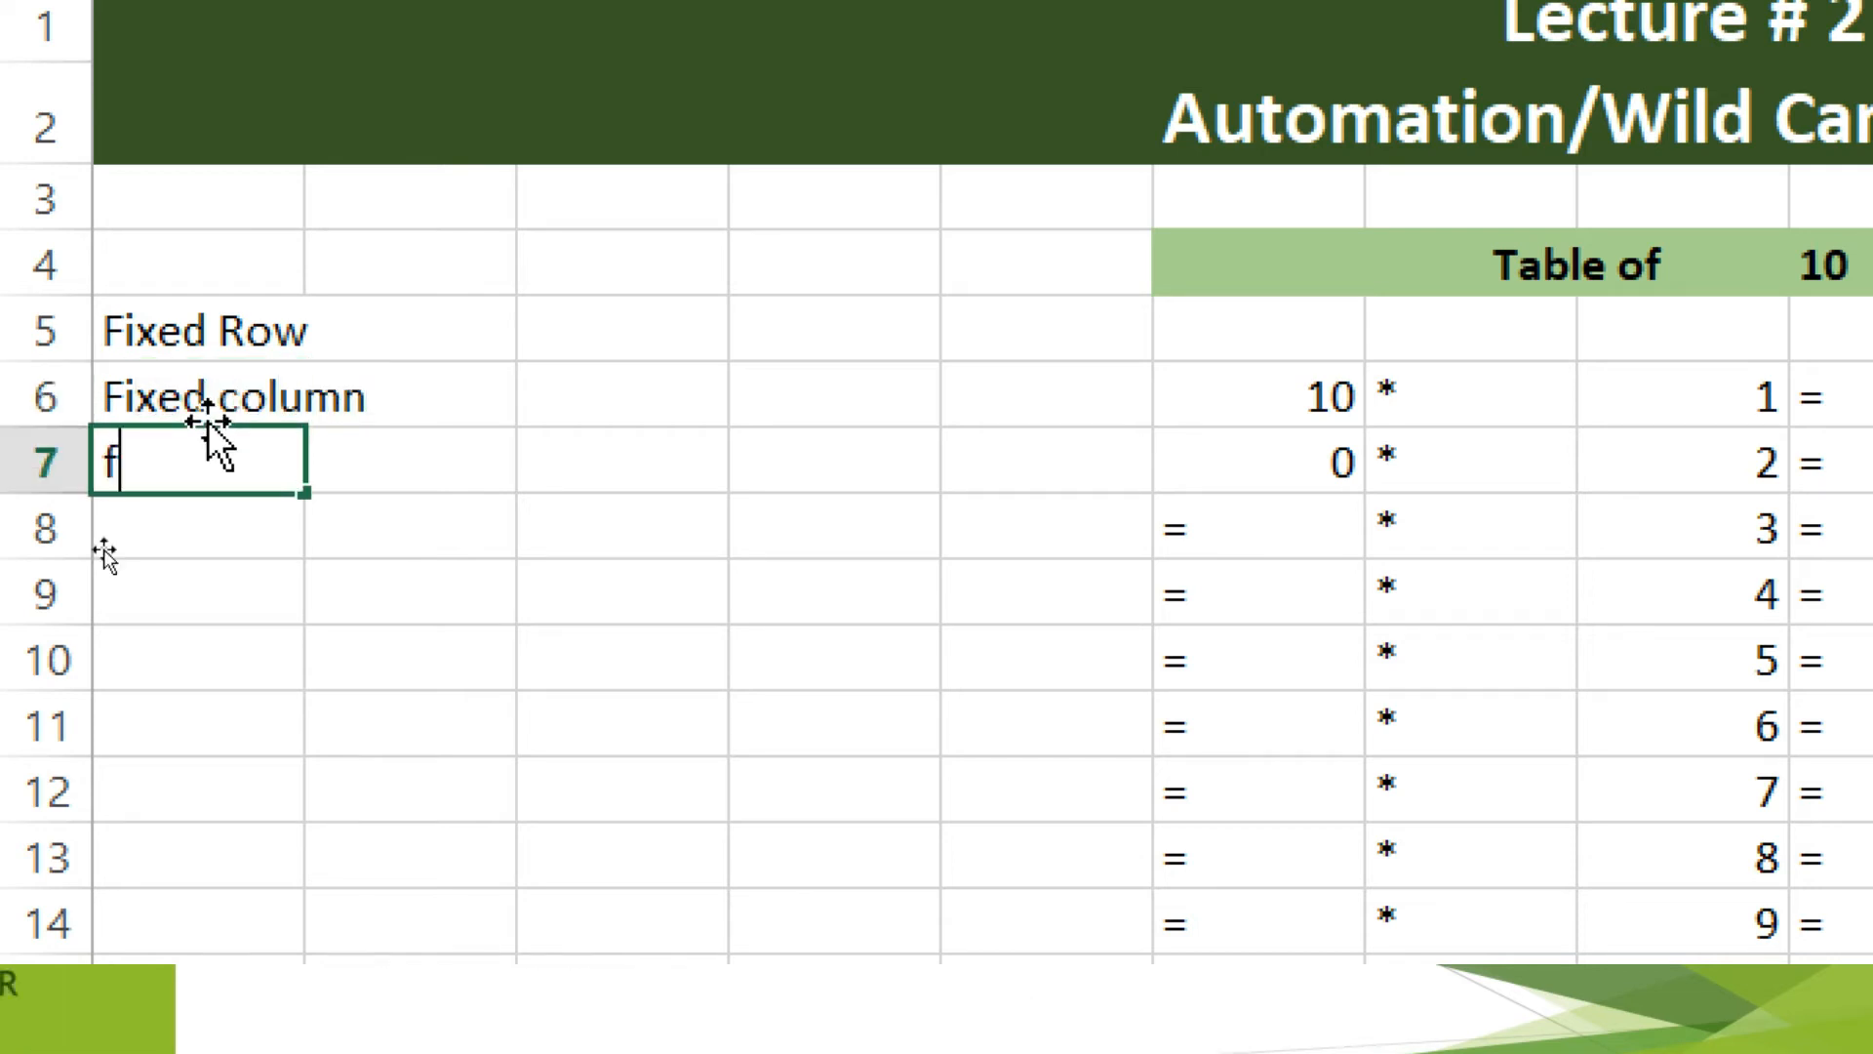
{"action": "type", "text": "ixed cell"}
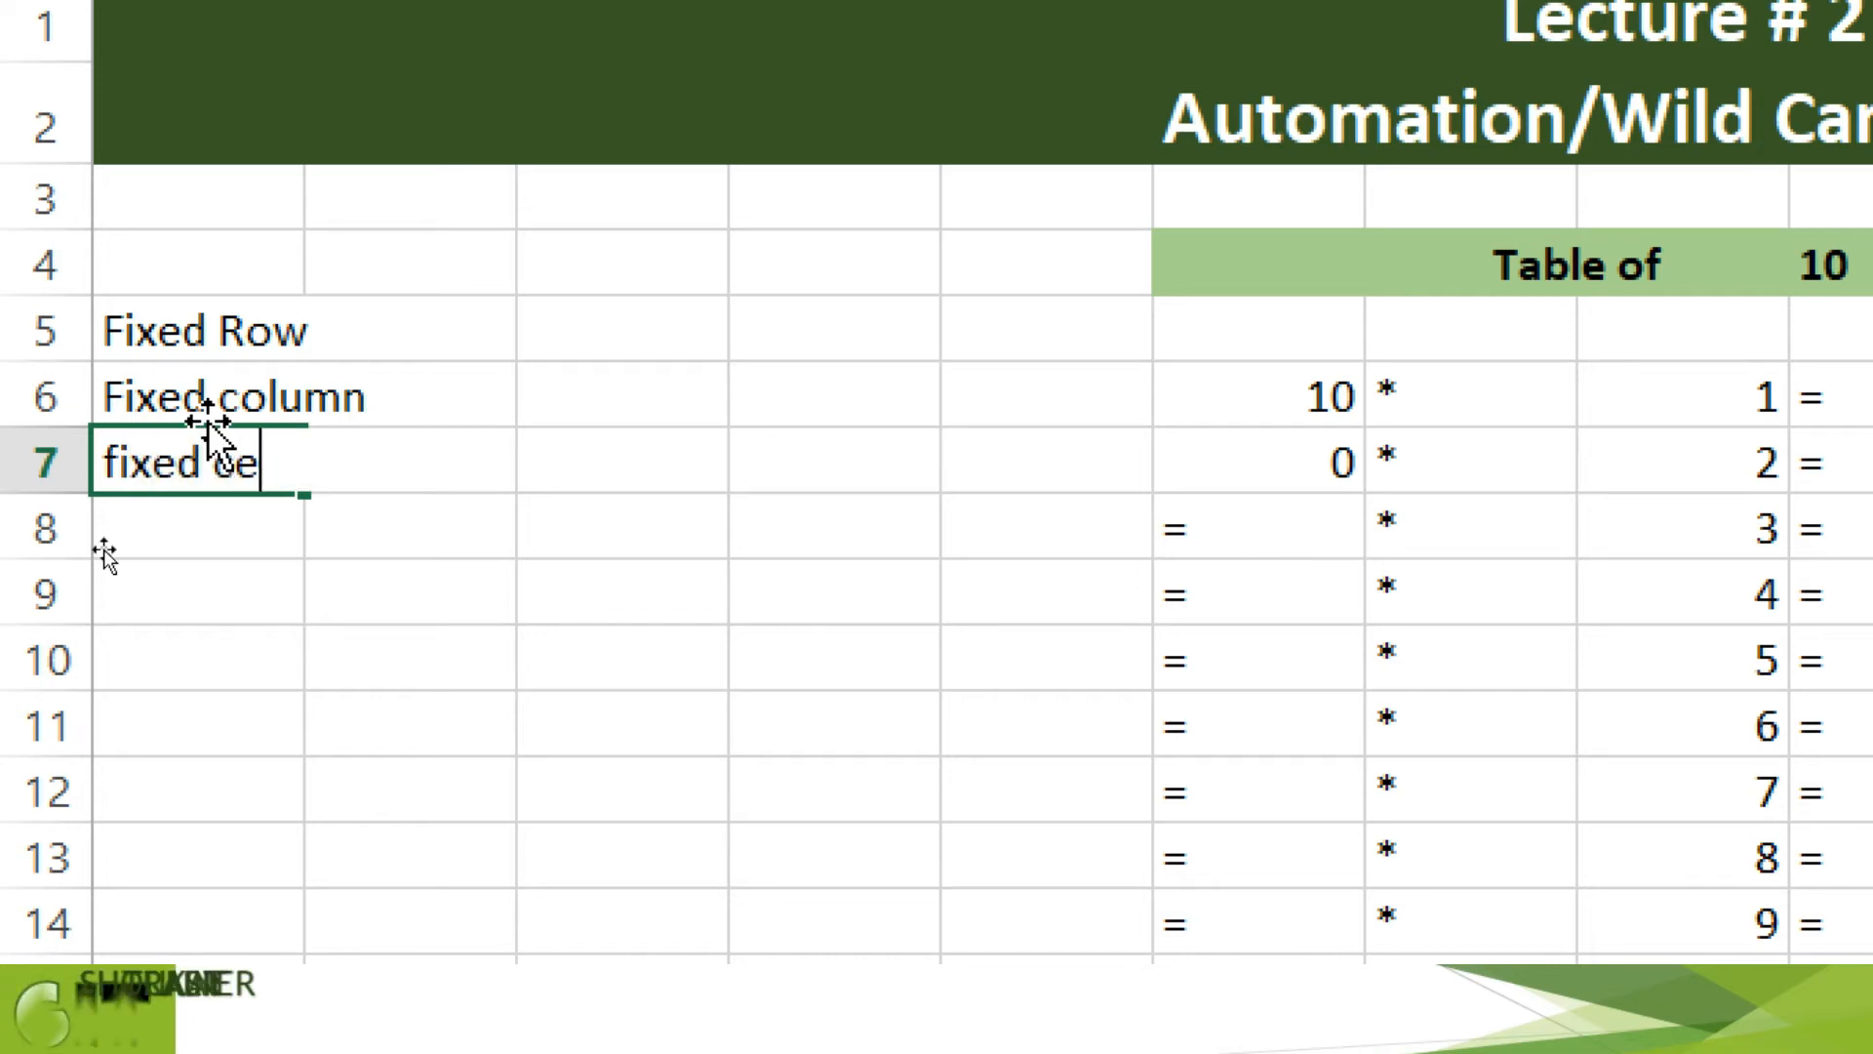
{"action": "key", "text": "Return"}
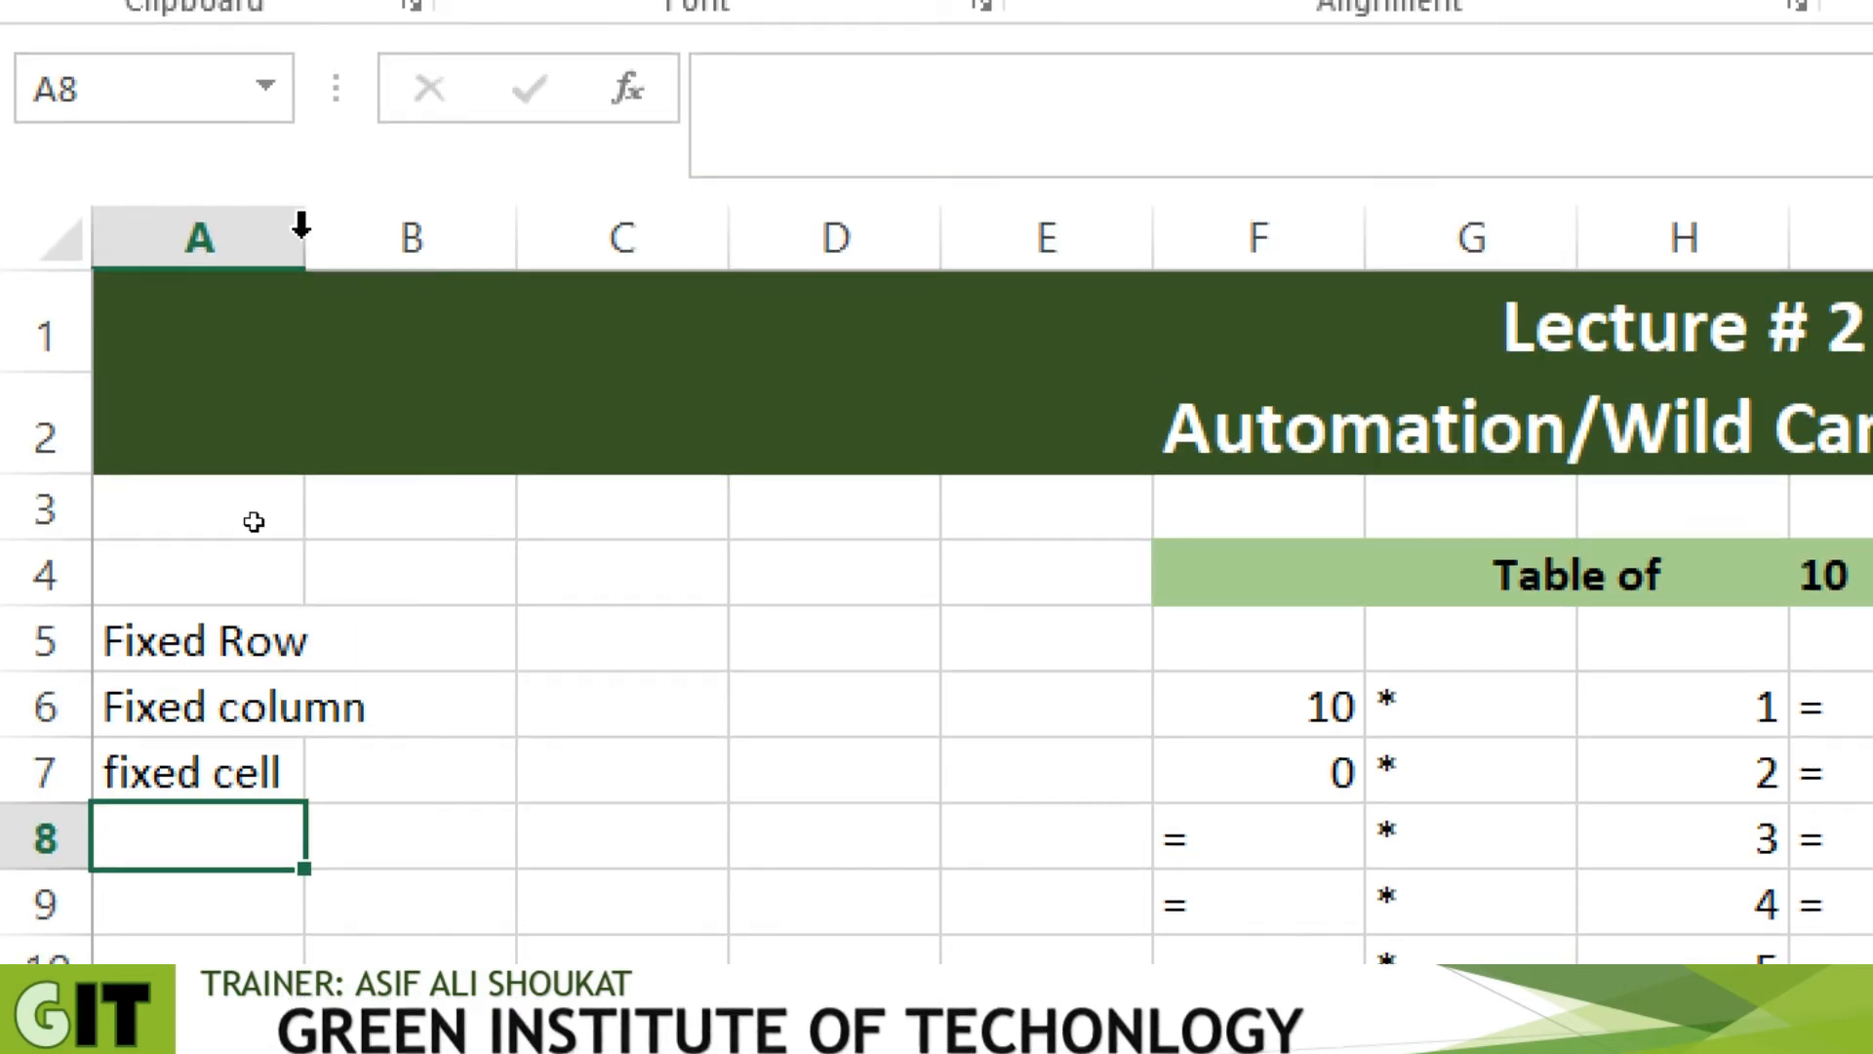
{"action": "double_click", "coordinate": [302, 232]}
Enter a $ sign in cell B4 as the heading above the fixed reference examples
{"action": "left_click", "coordinate": [493, 622]}
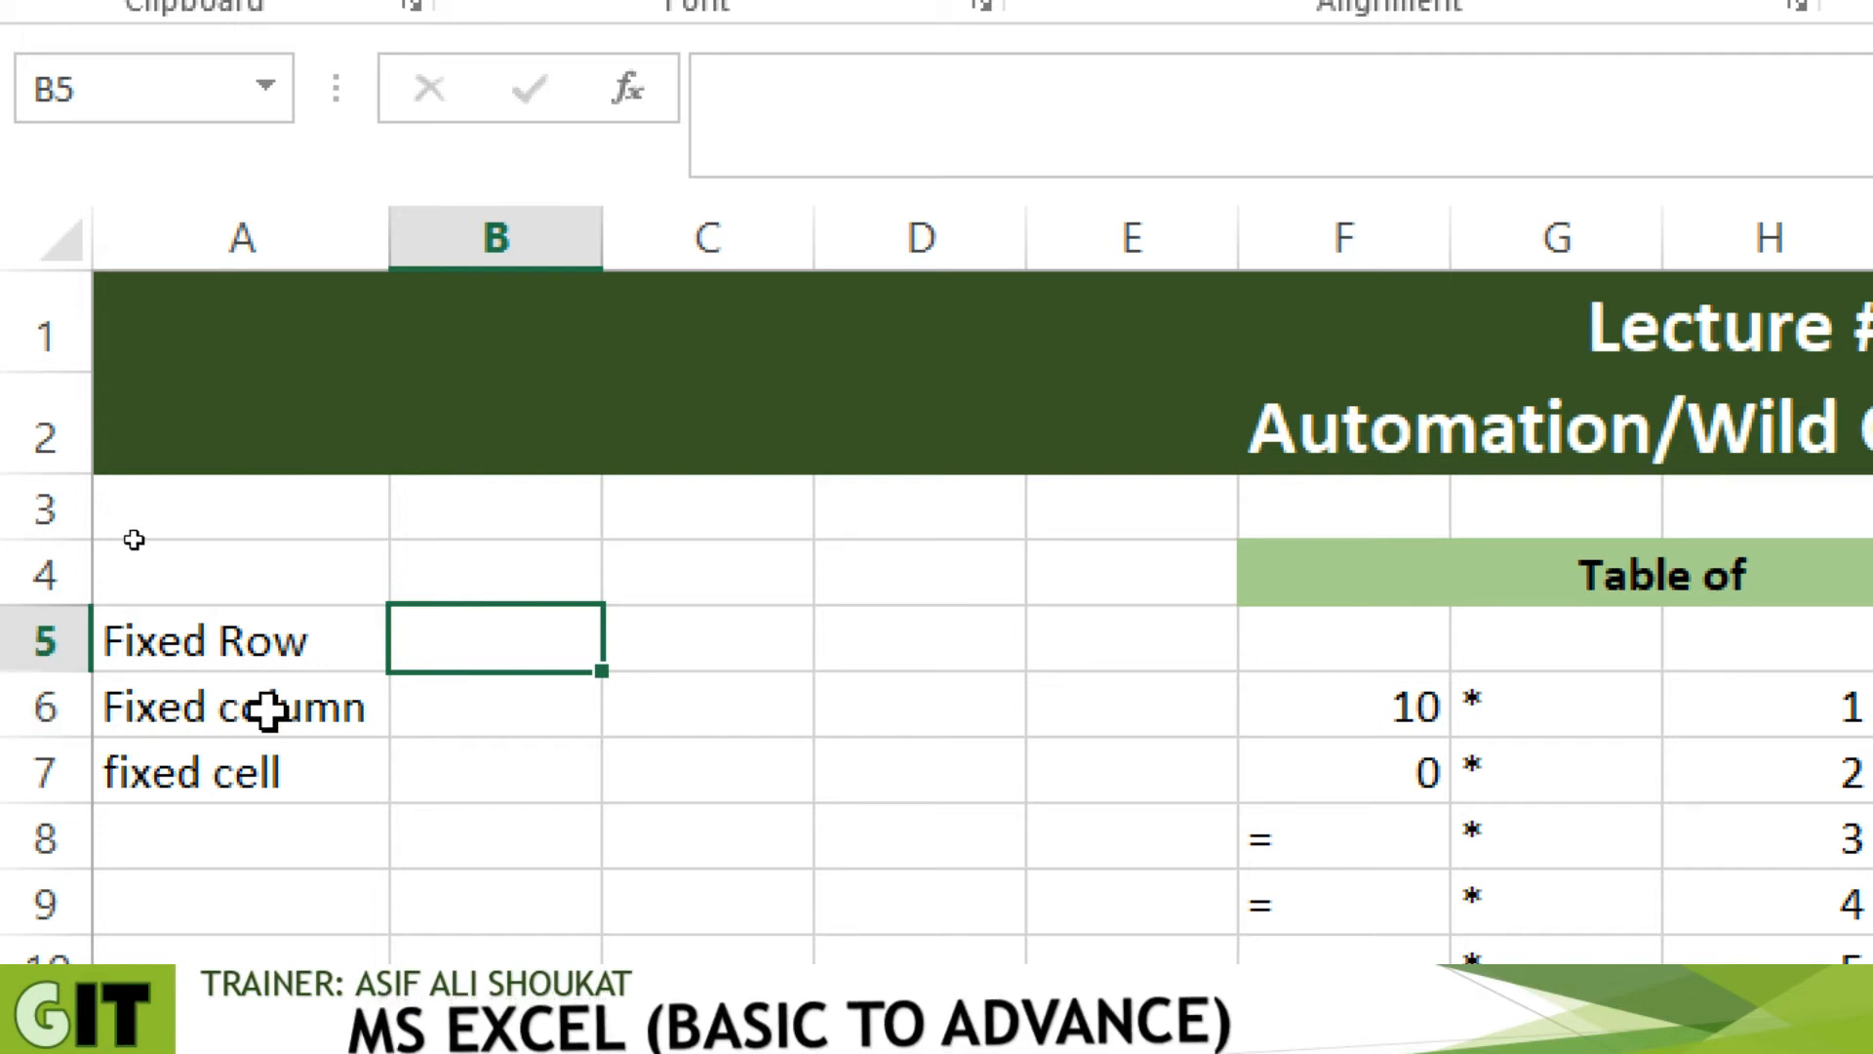
{"action": "left_click", "coordinate": [447, 558]}
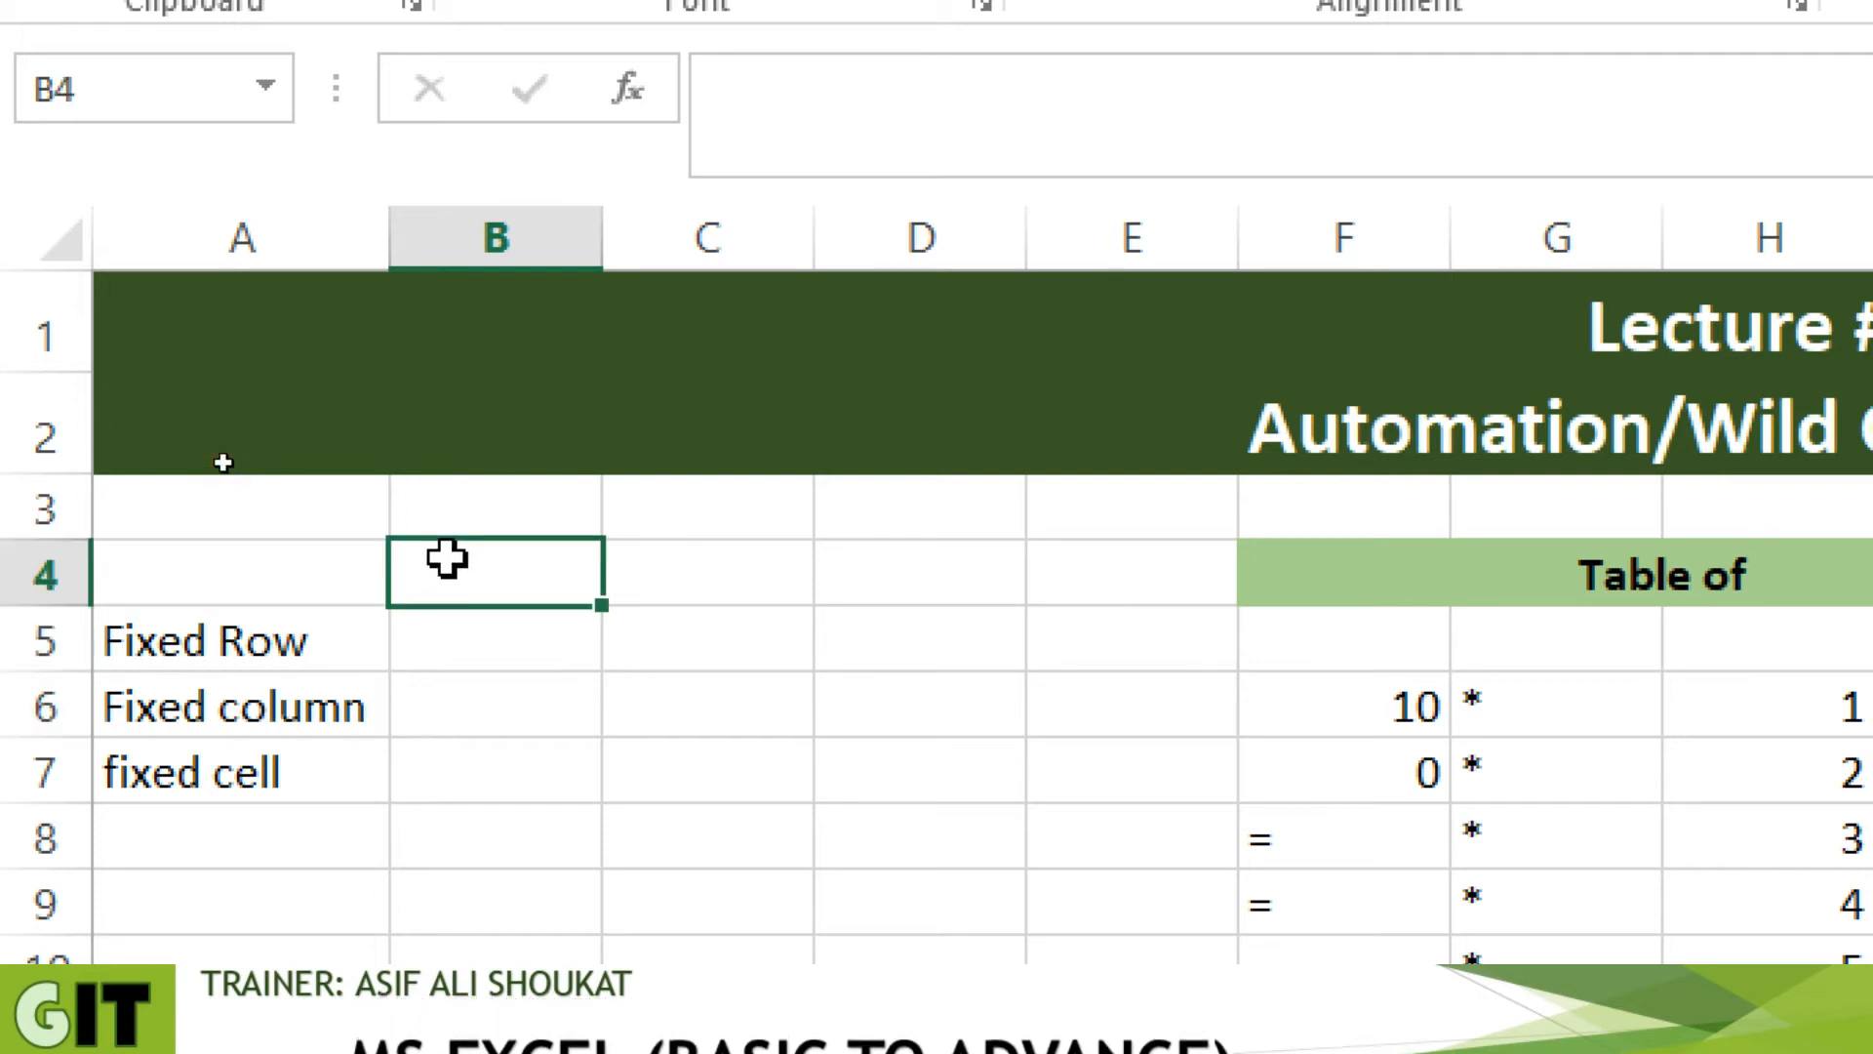
{"action": "type", "text": "$"}
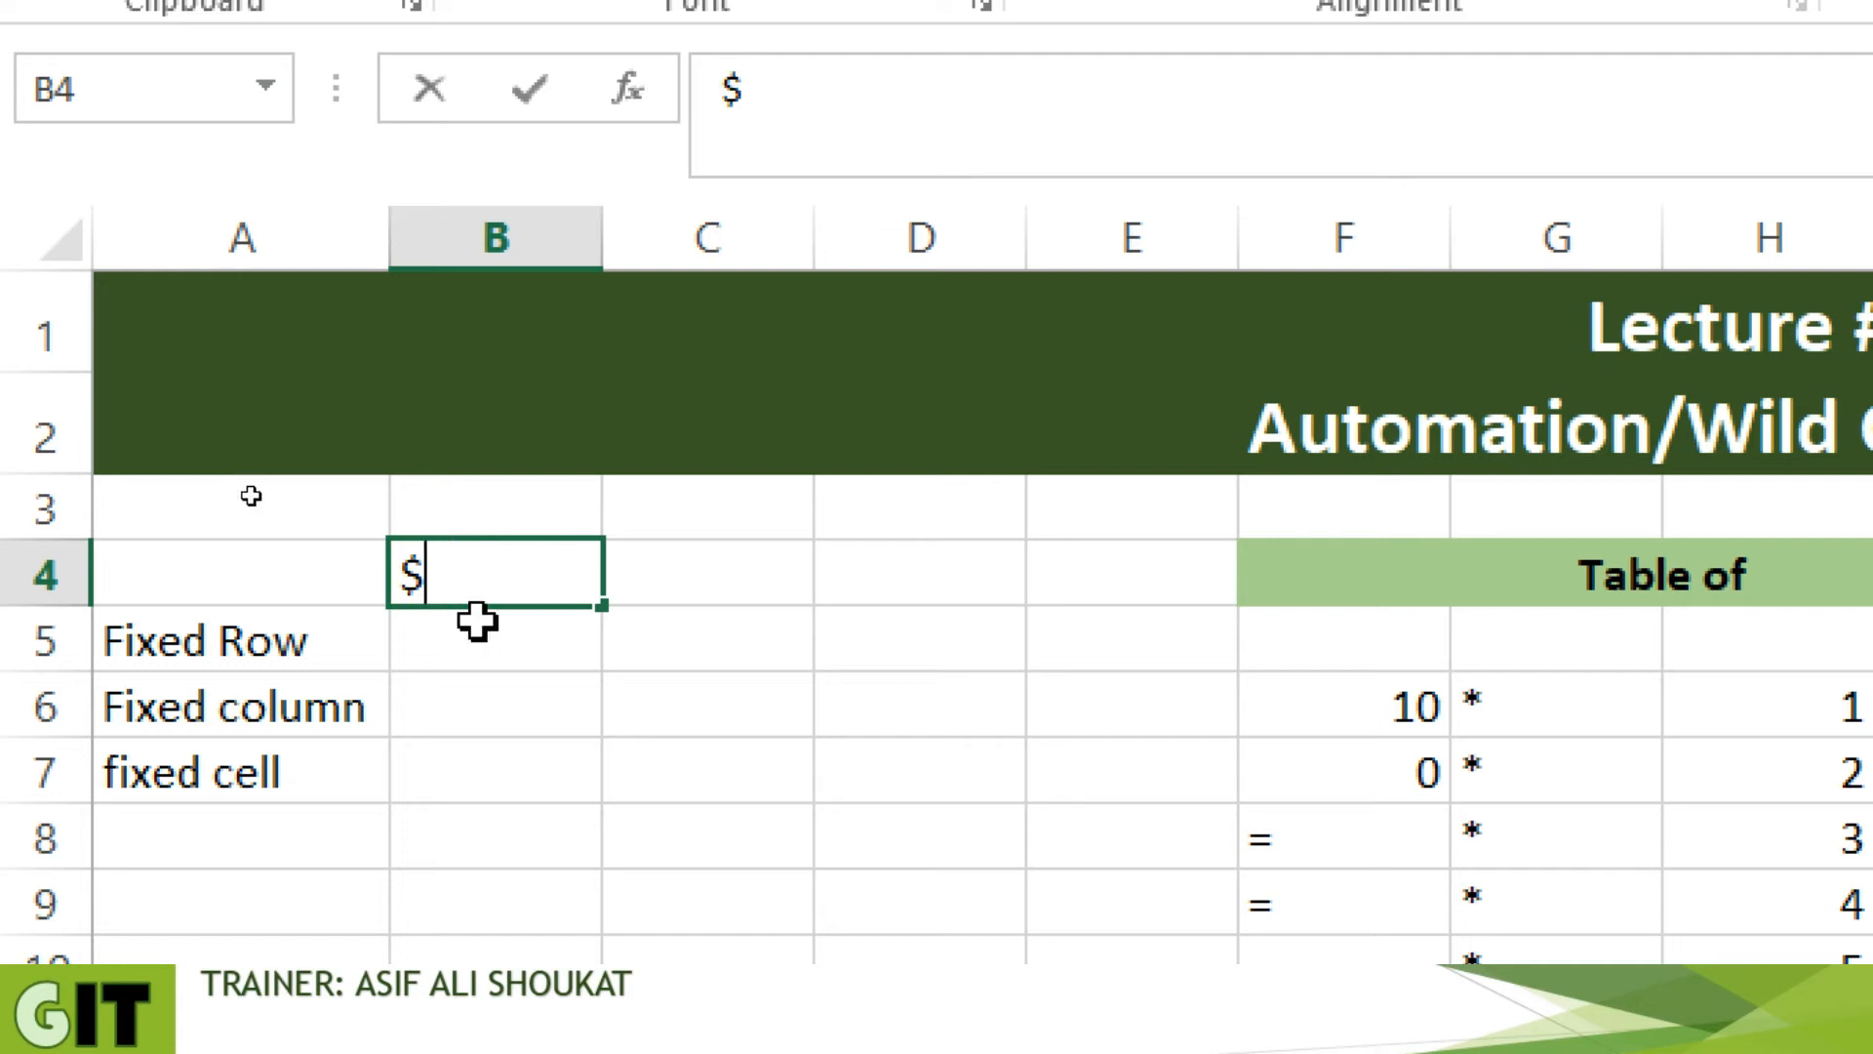
Enter the fixed-row formula =D$4 in cell B5, beside the Fixed Row label
{"action": "left_click", "coordinate": [532, 639]}
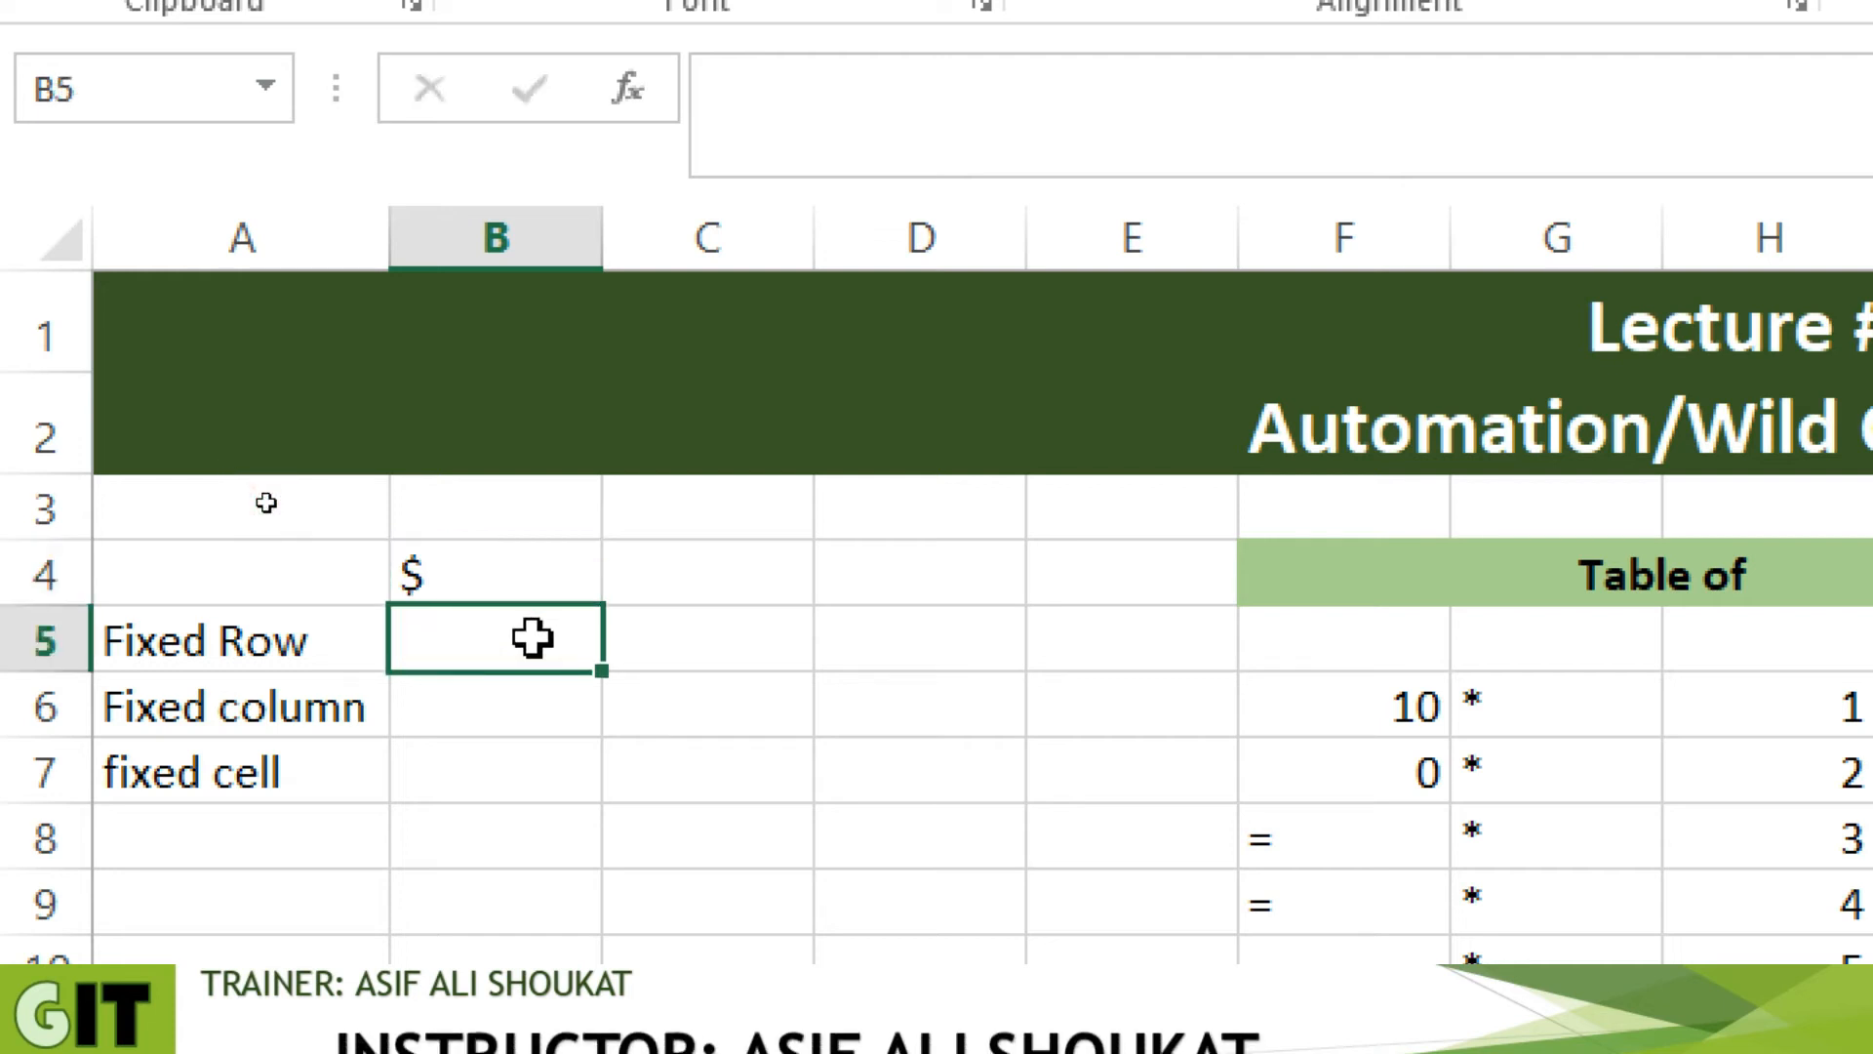
{"action": "type", "text": "="}
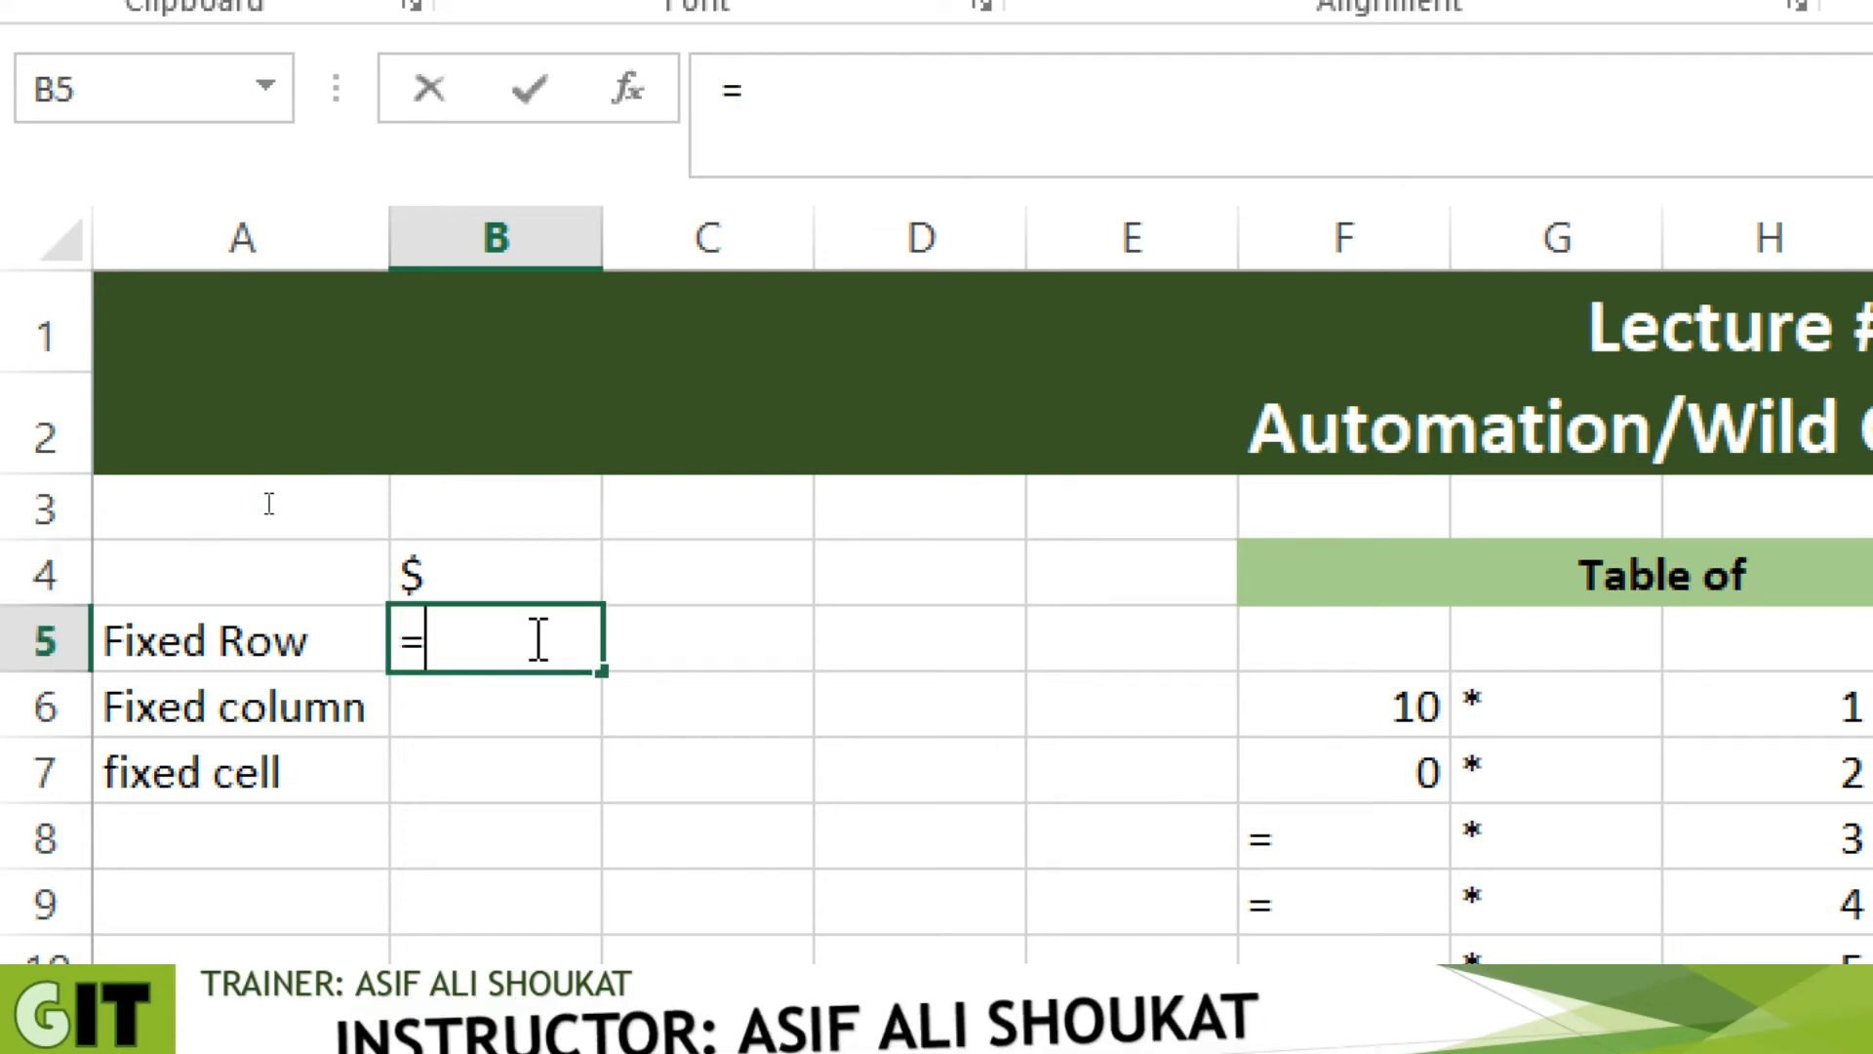
{"action": "left_click", "coordinate": [845, 590]}
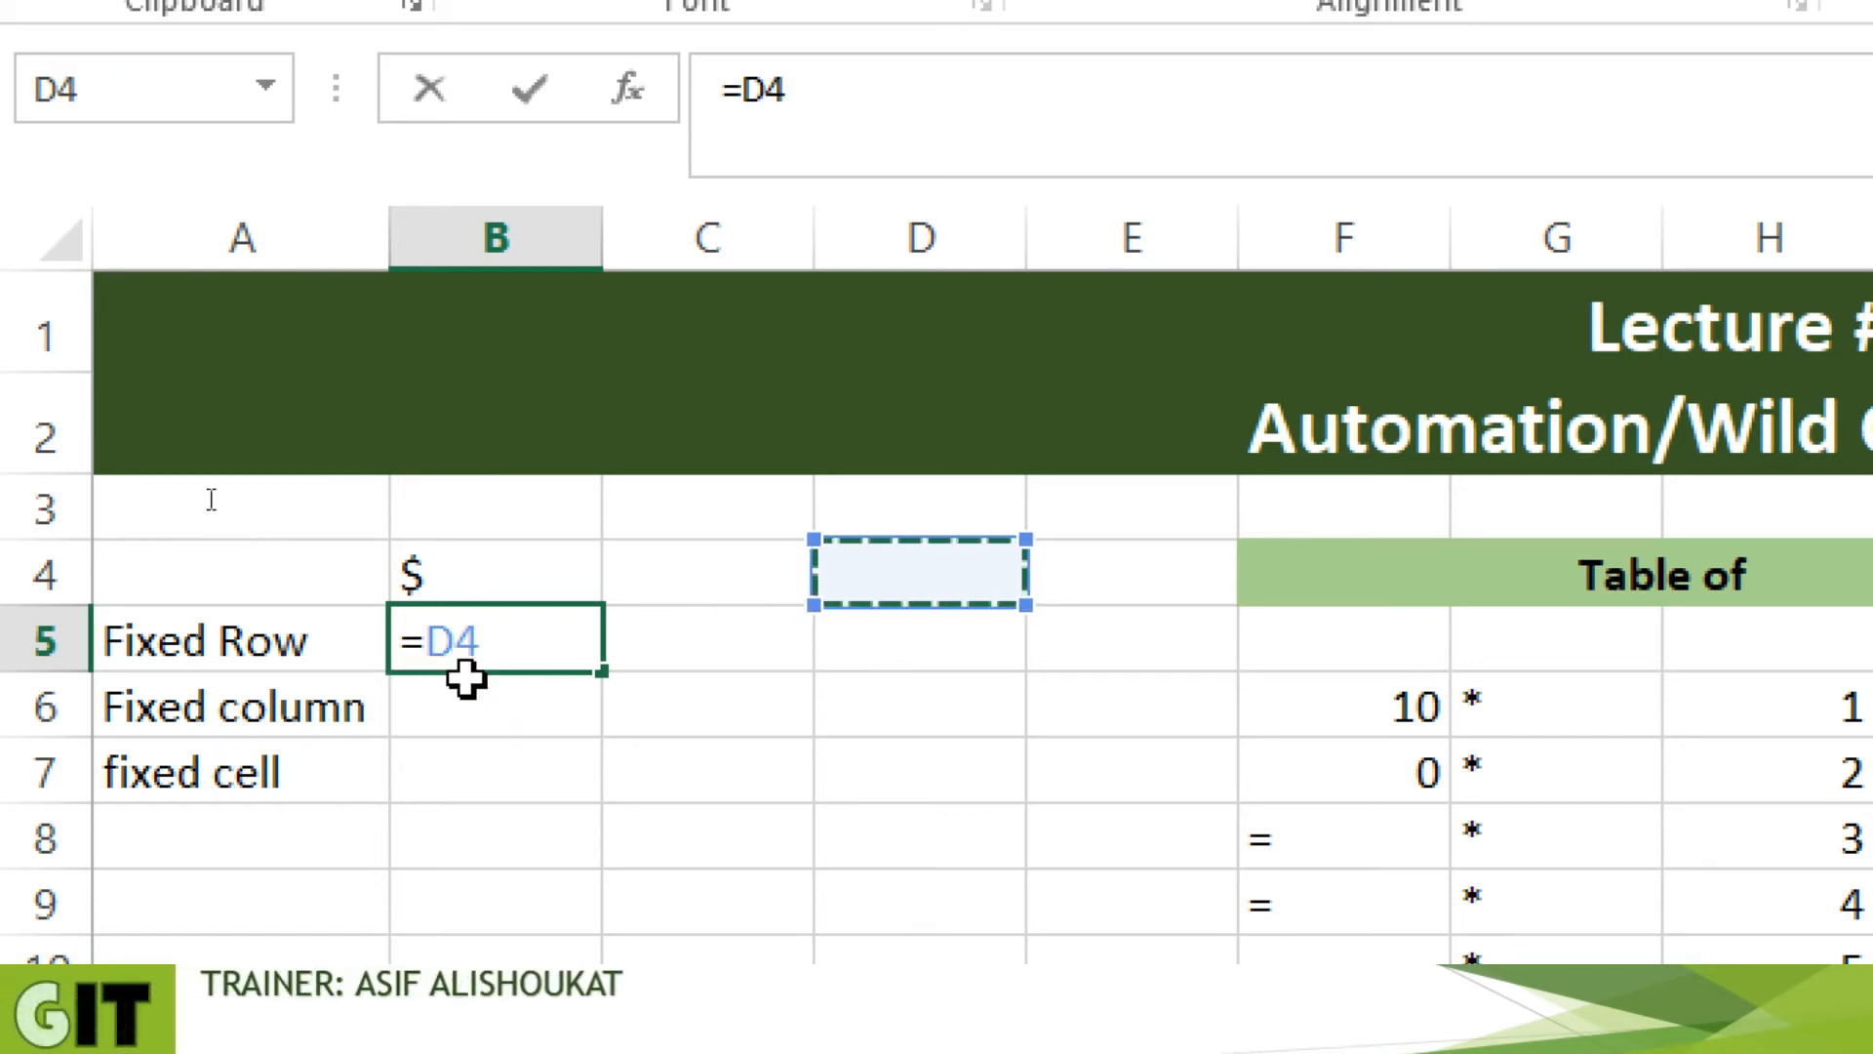
{"action": "left_click", "coordinate": [457, 644]}
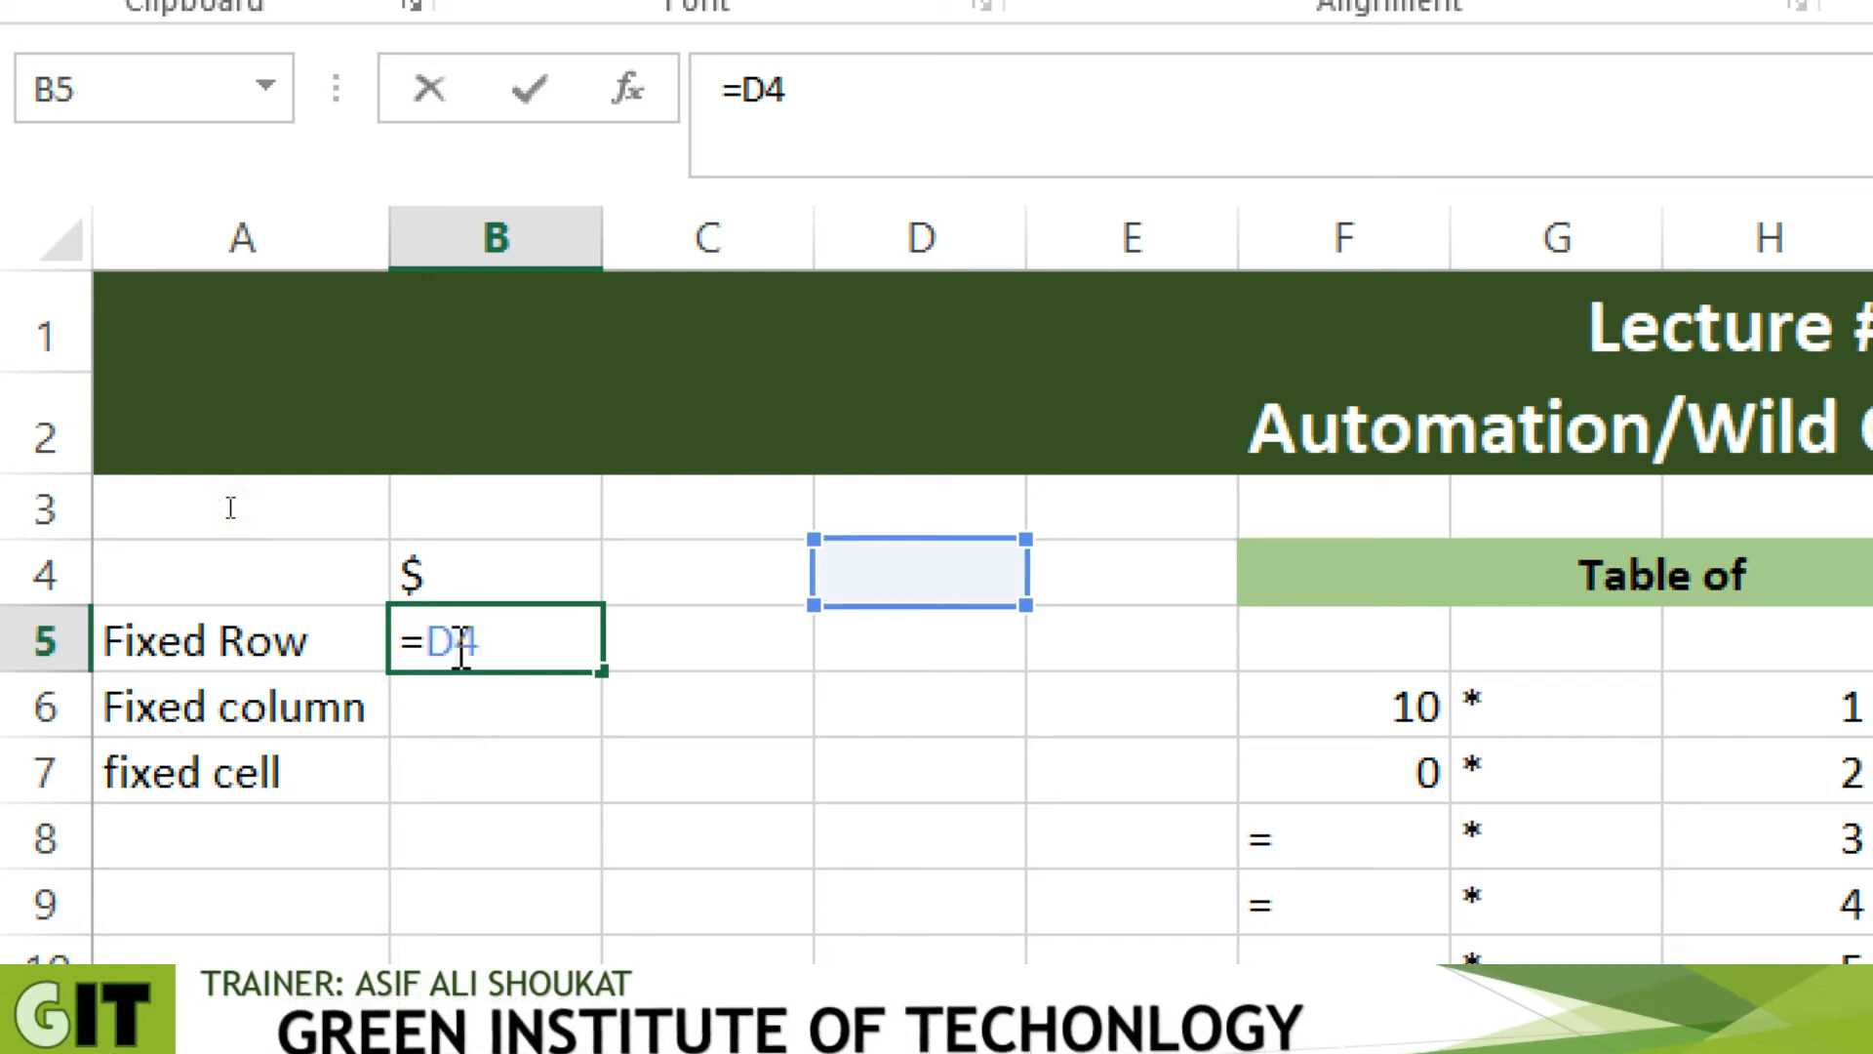
{"action": "type", "text": "$"}
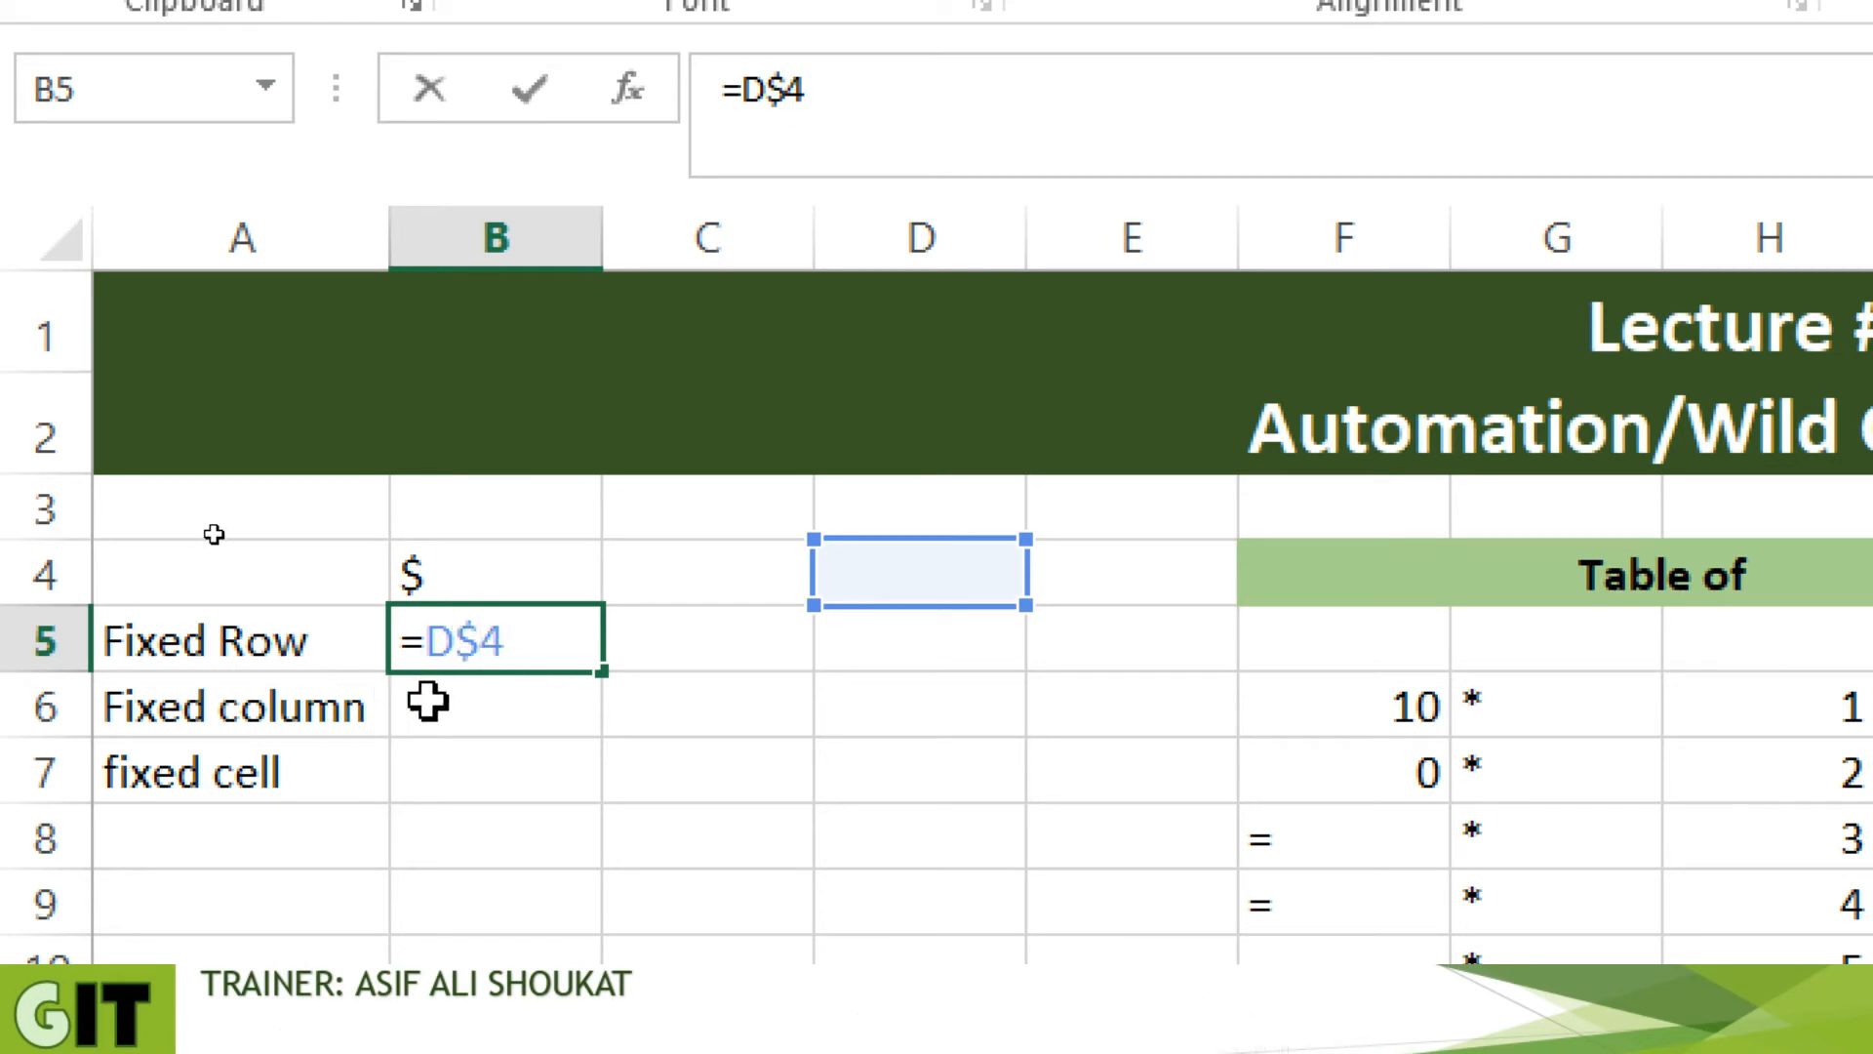
{"action": "key", "text": "Return"}
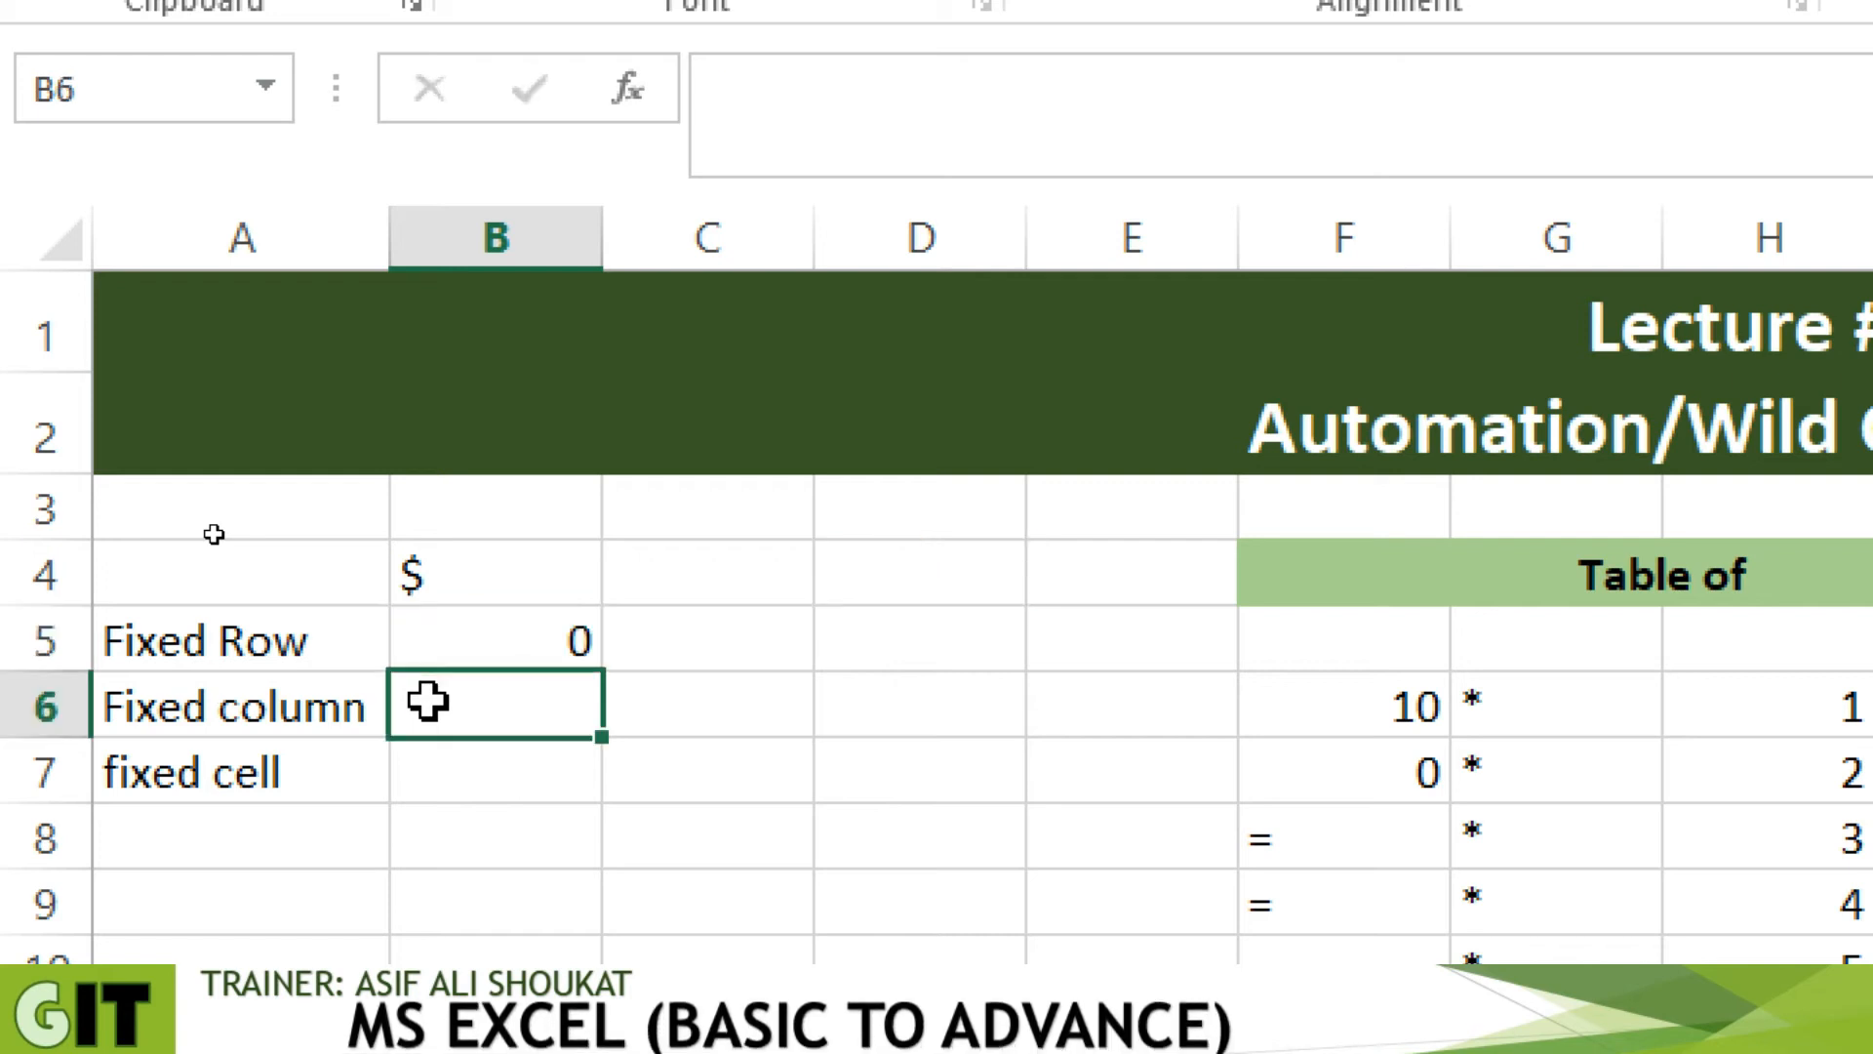
{"action": "left_click", "coordinate": [488, 636]}
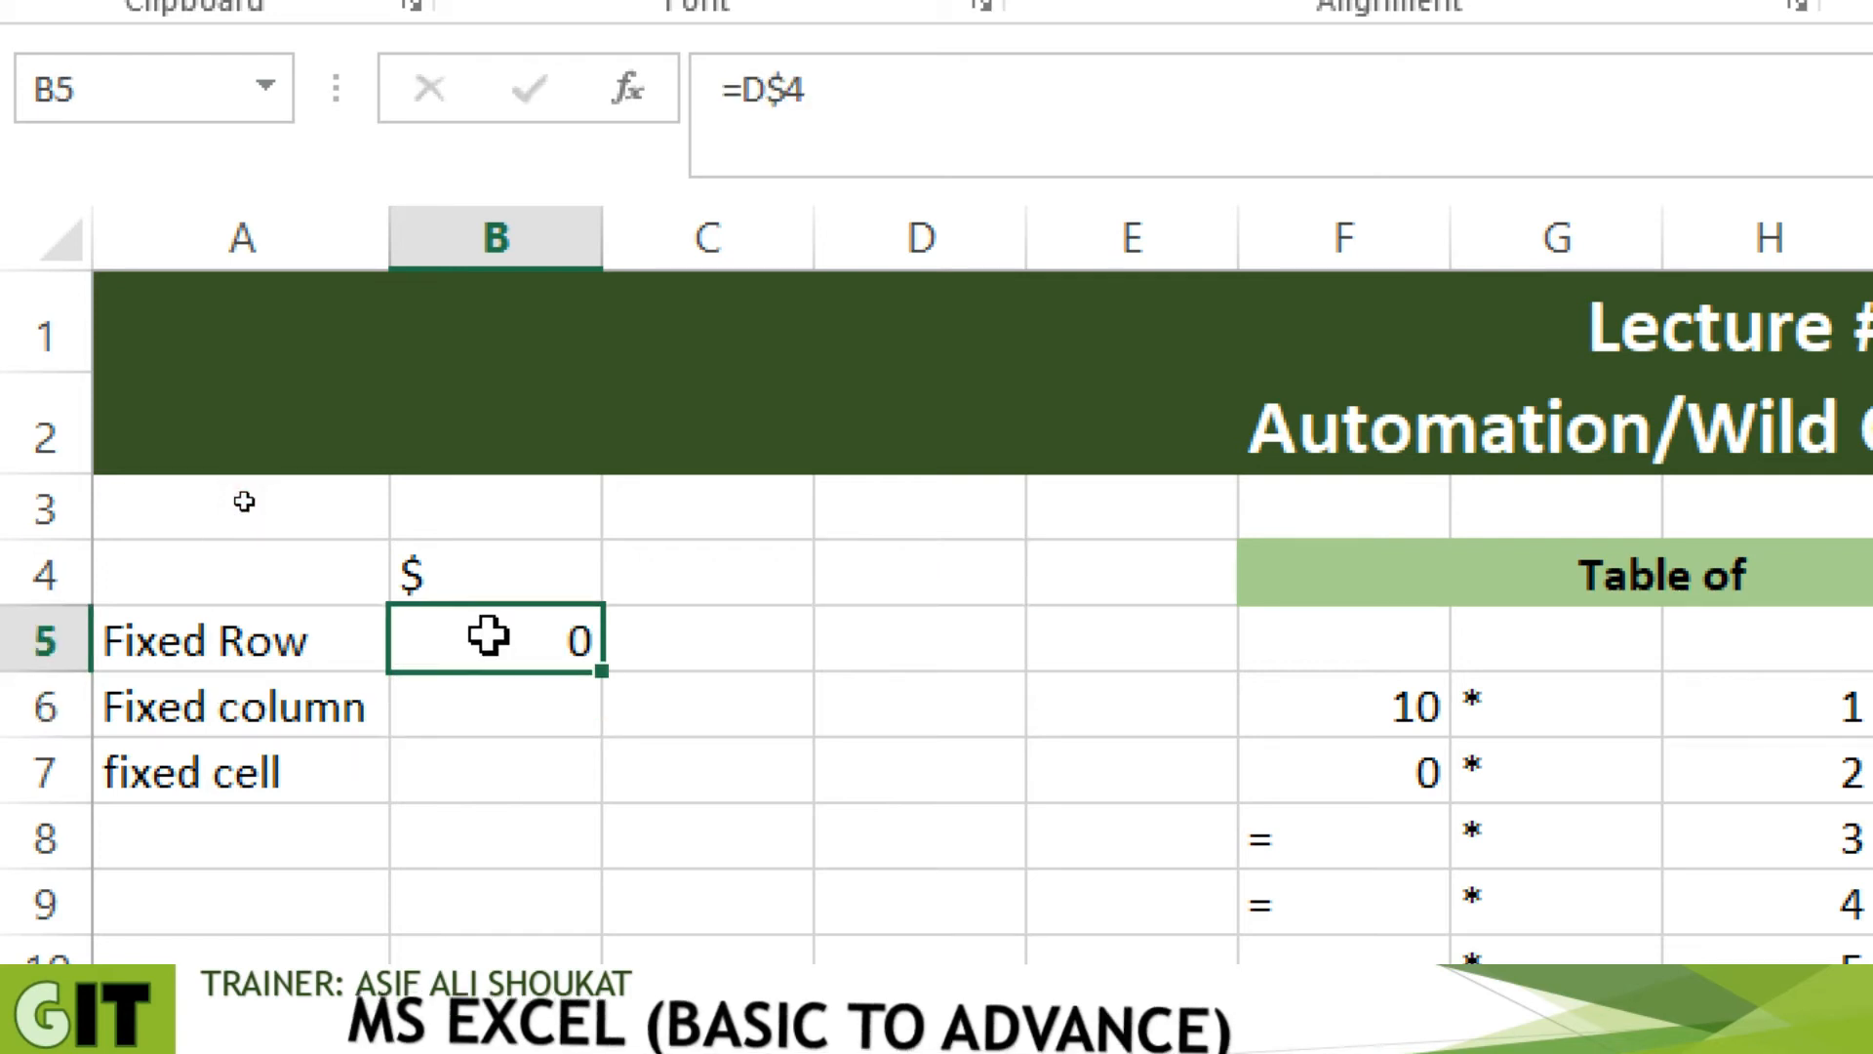
{"action": "key", "text": "Return"}
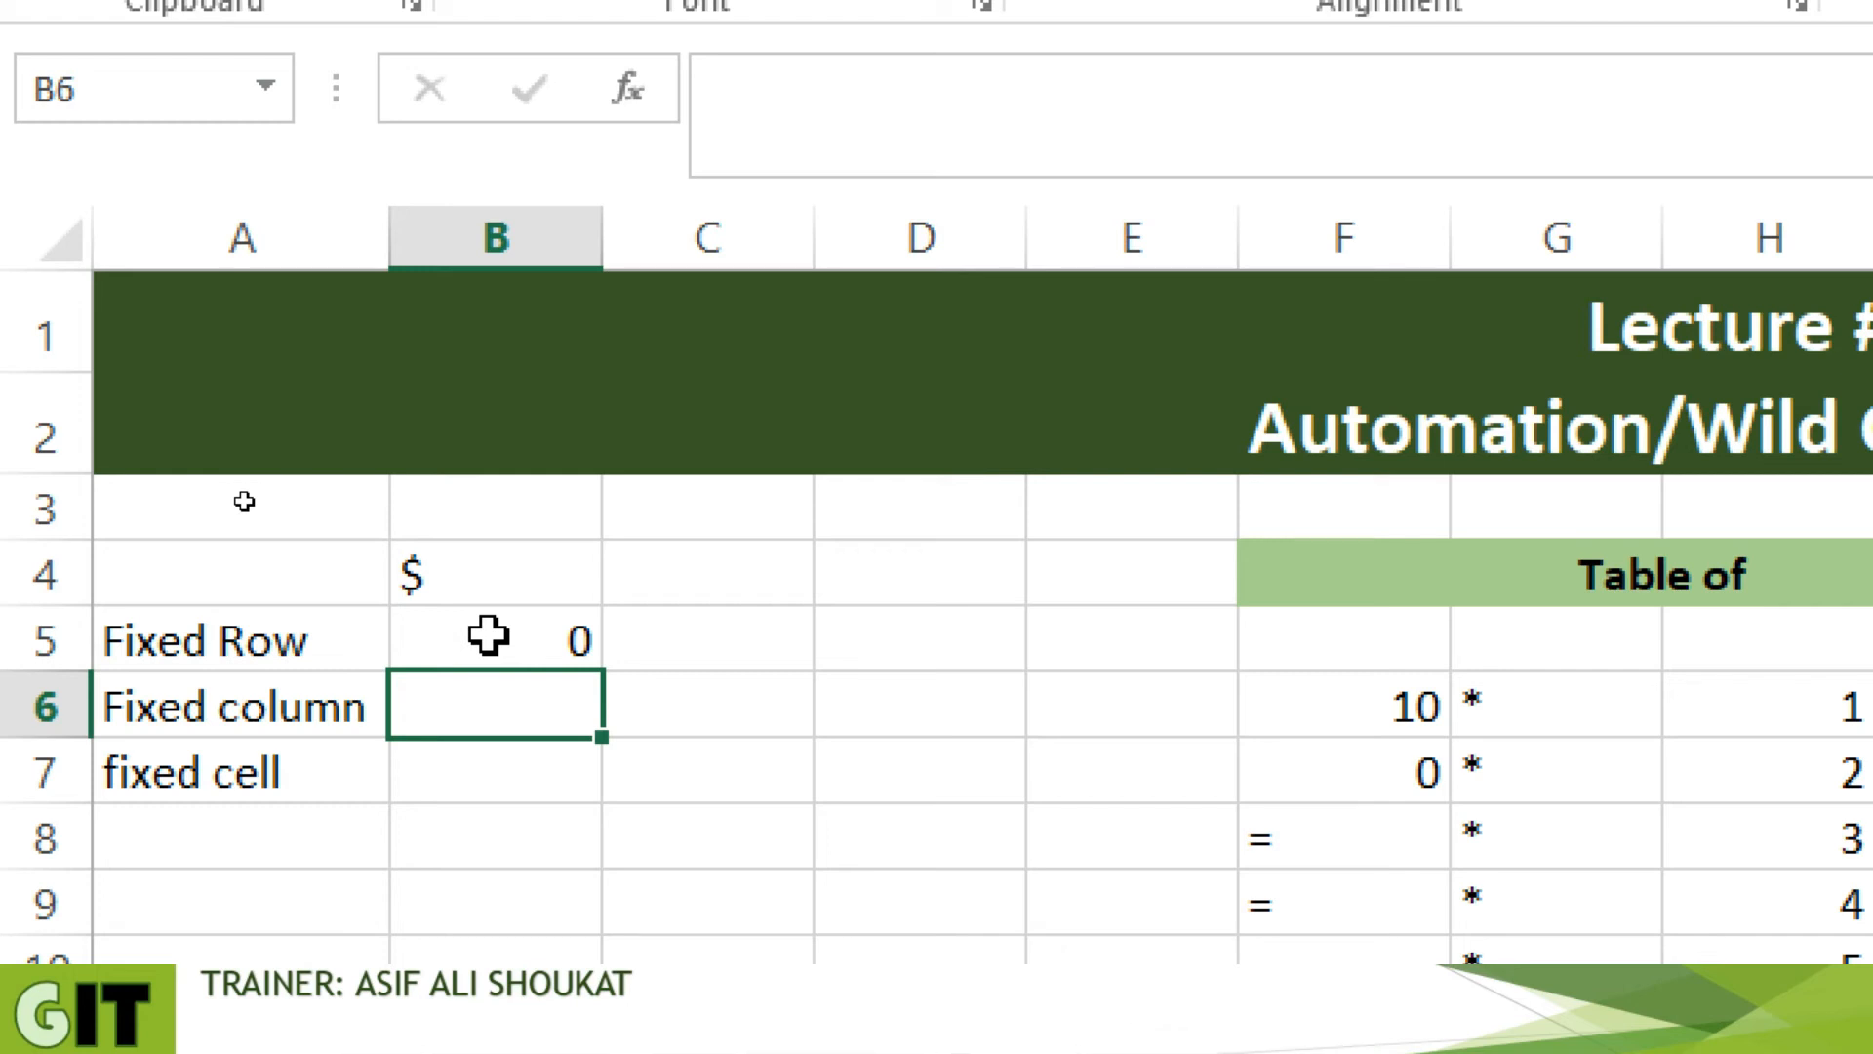
Enter the fixed-column formula =$D4 in cell B6, beside the Fixed column label
{"action": "type", "text": "="}
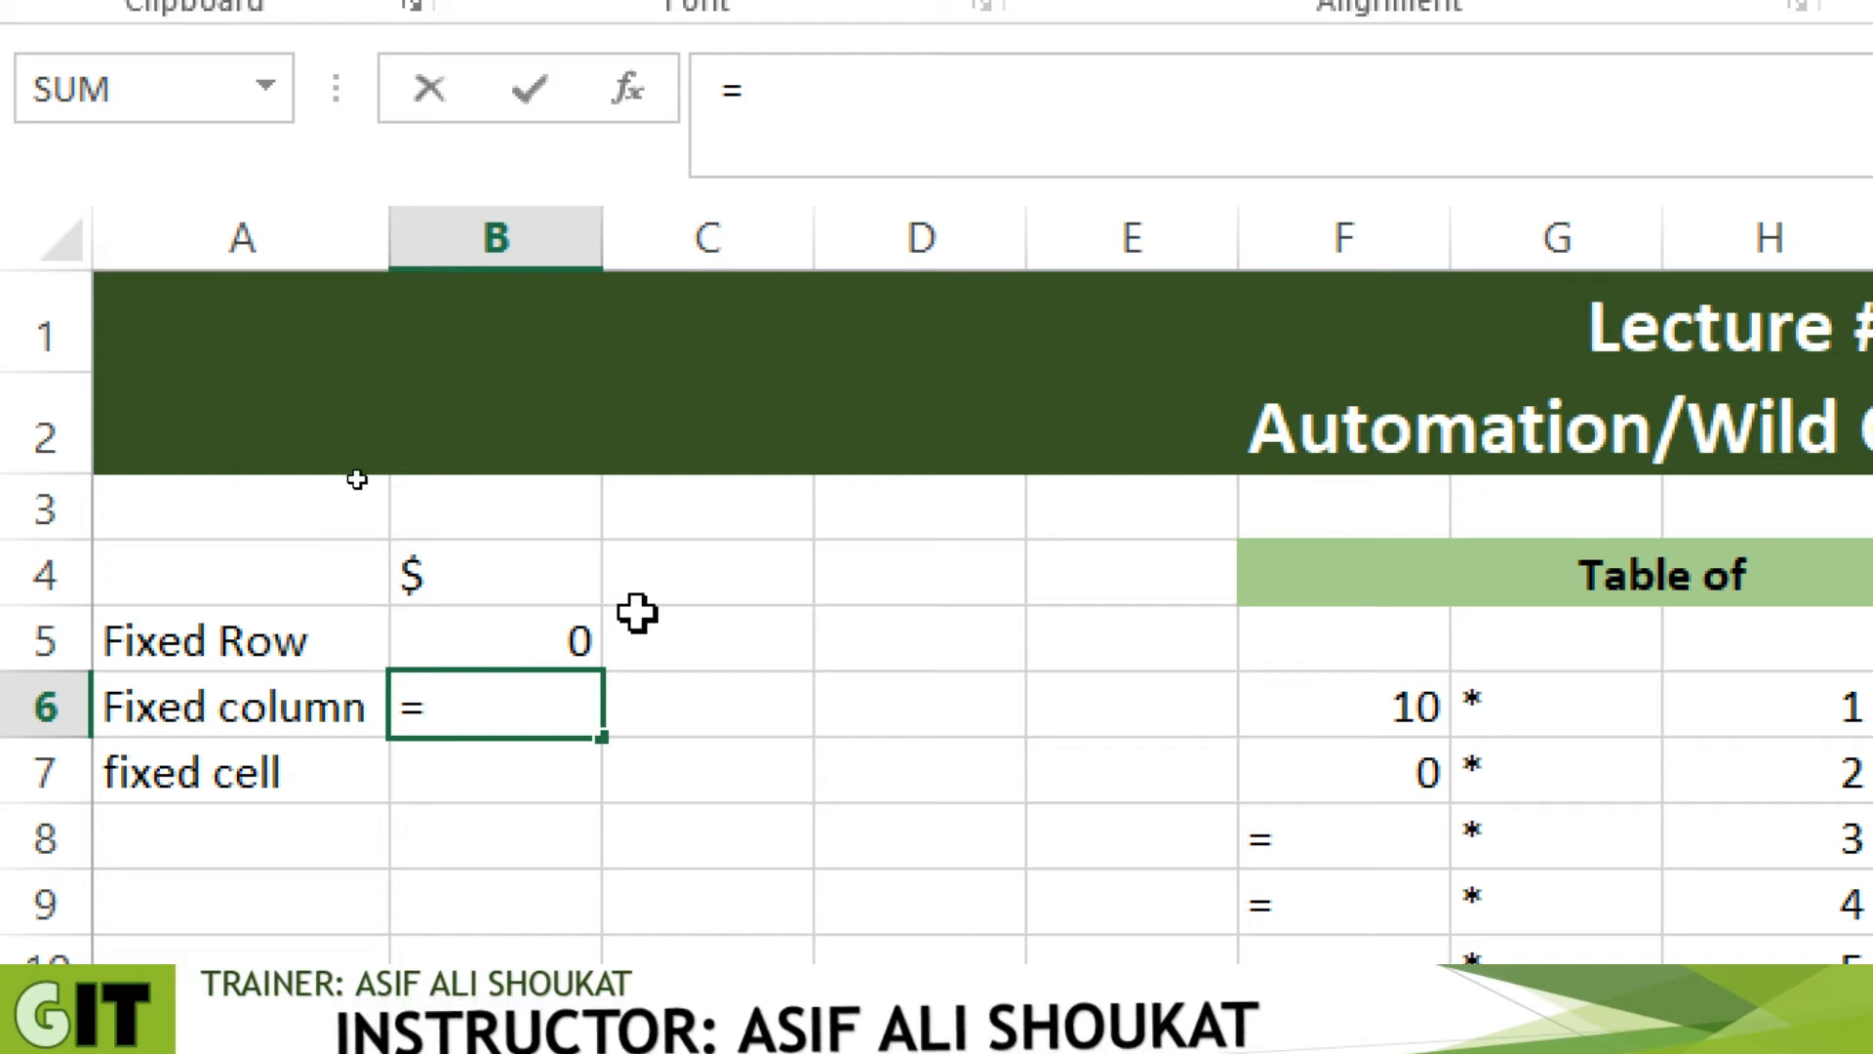
{"action": "left_click", "coordinate": [734, 584]}
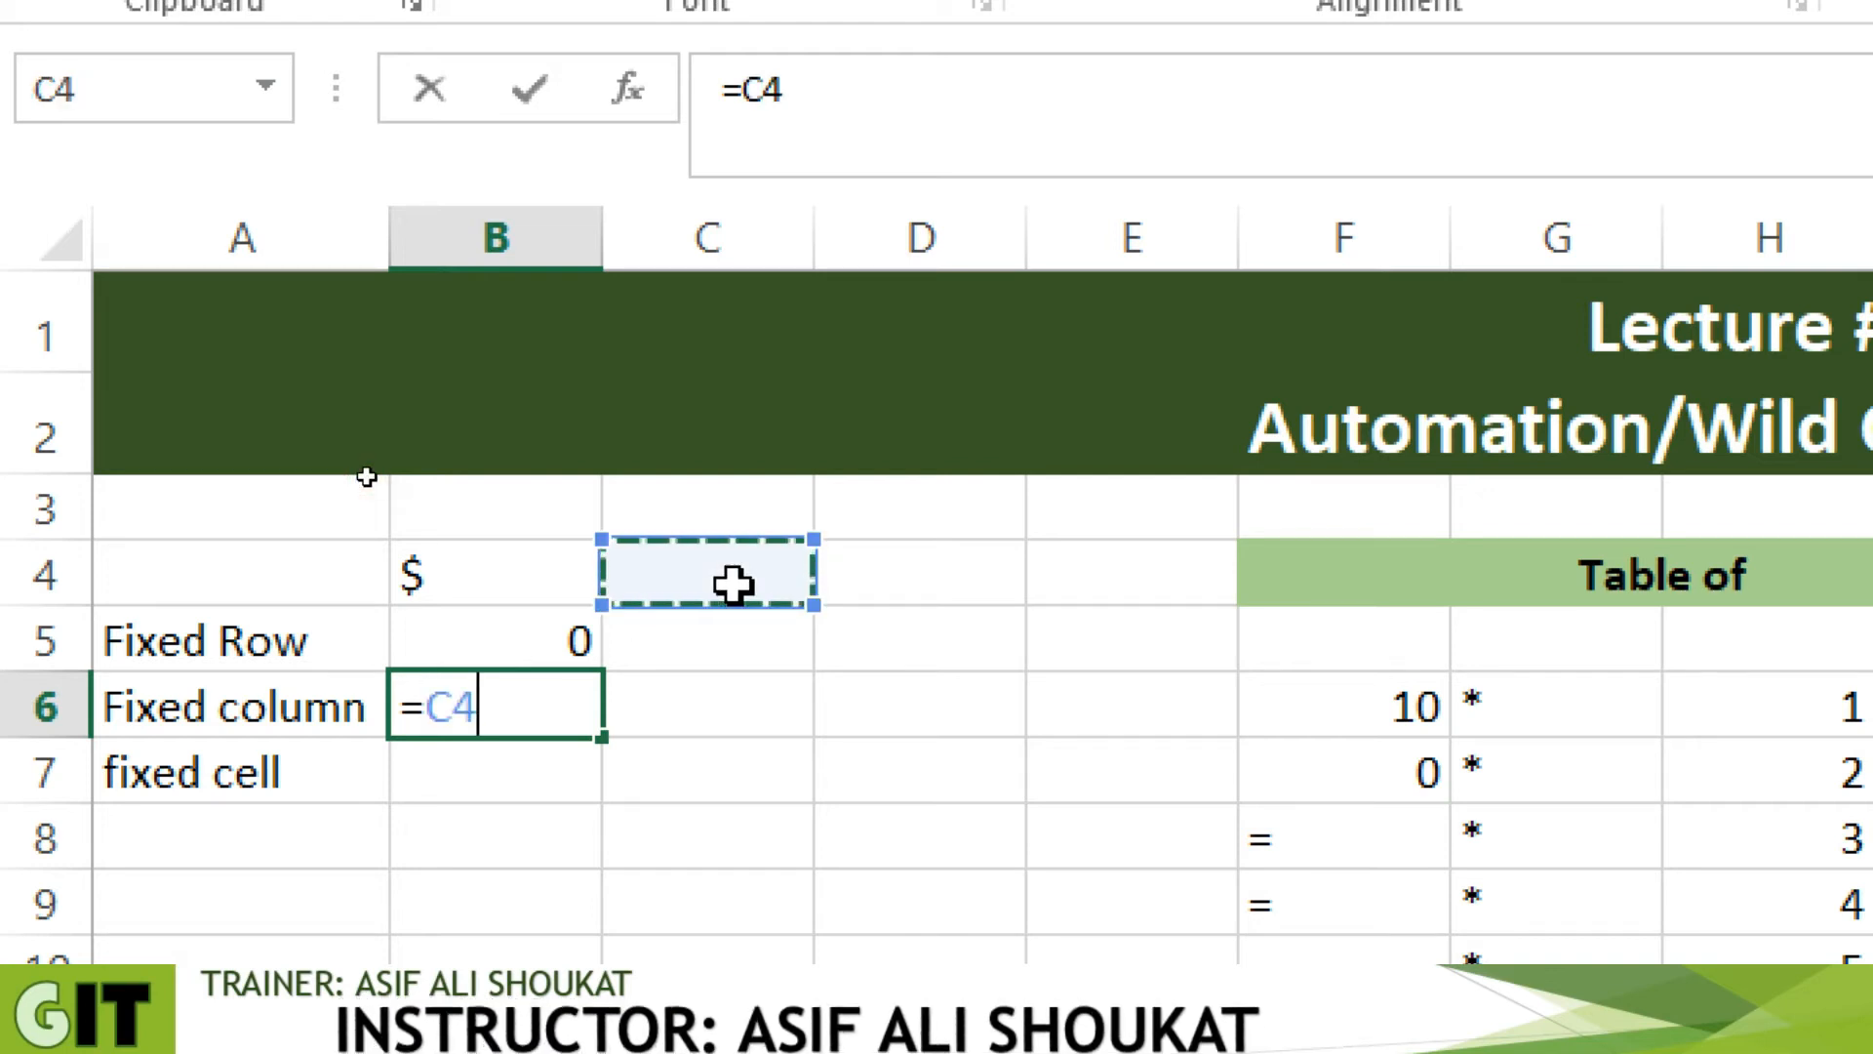
{"action": "left_click", "coordinate": [733, 687]}
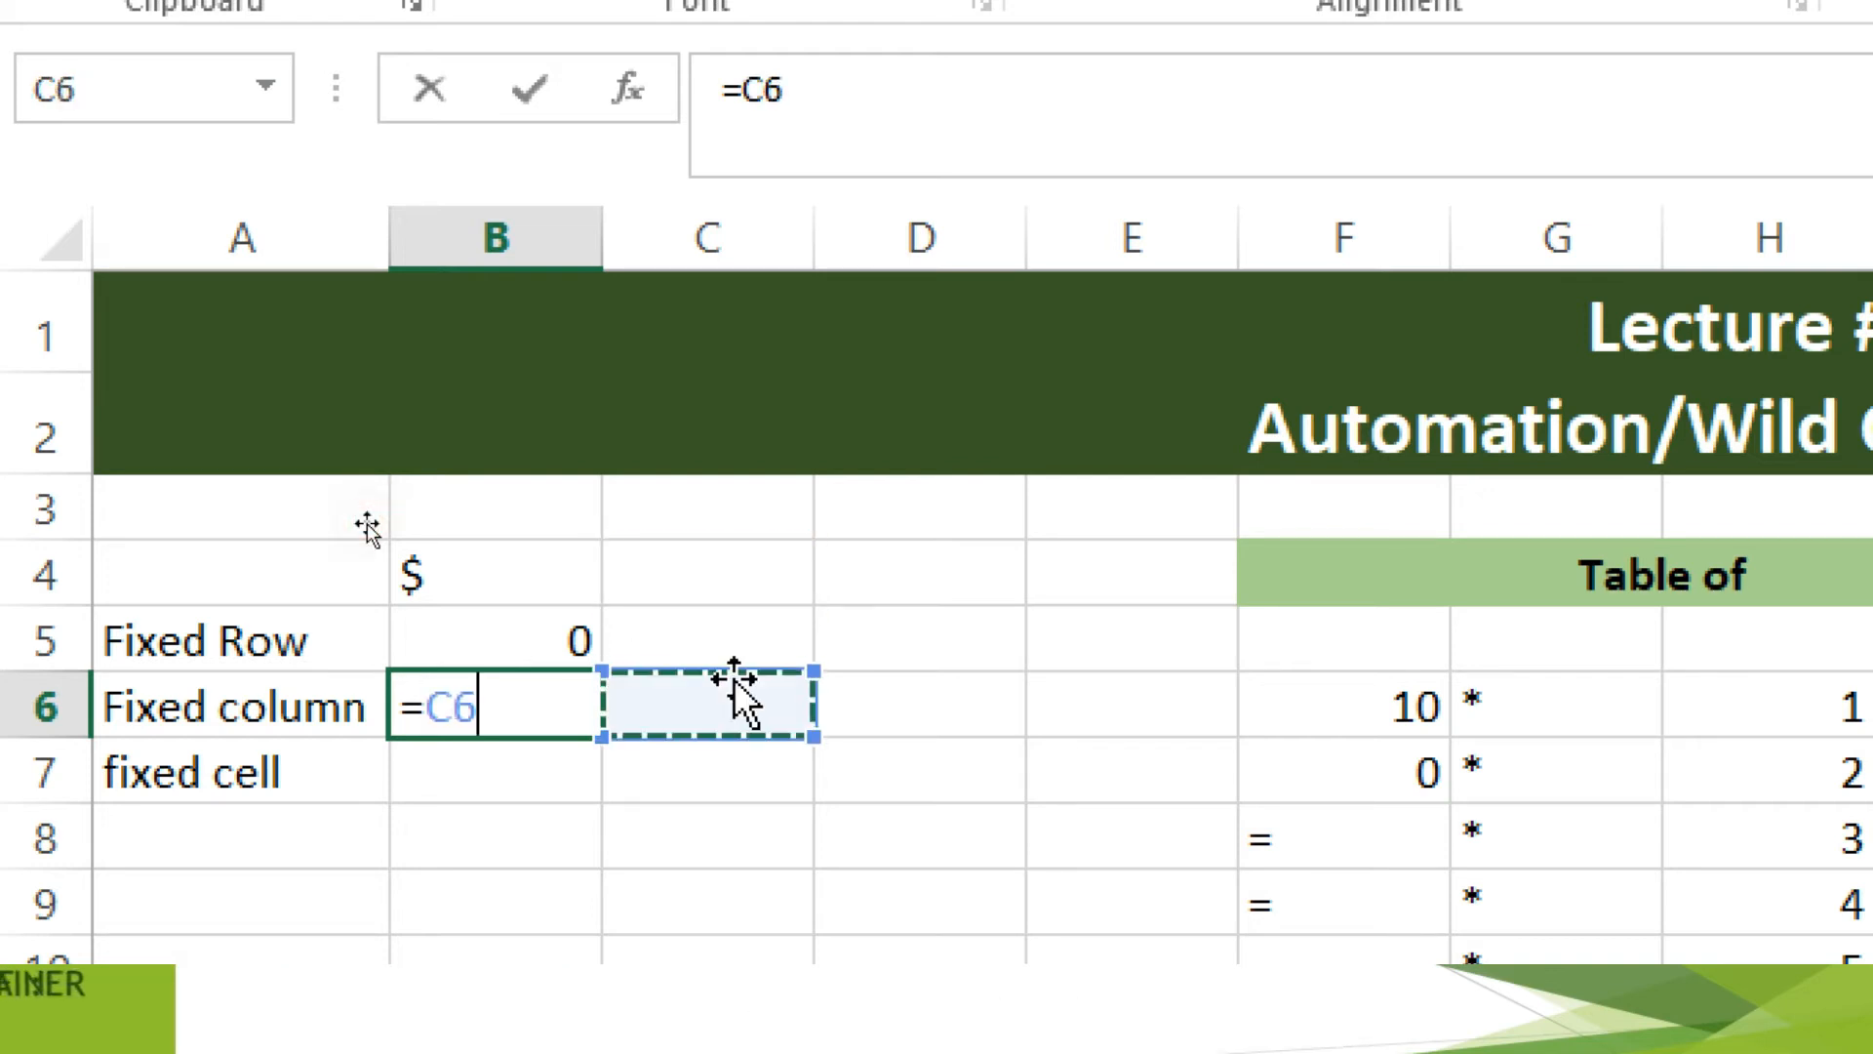
{"action": "left_click", "coordinate": [757, 569]}
{"action": "left_click", "coordinate": [953, 583]}
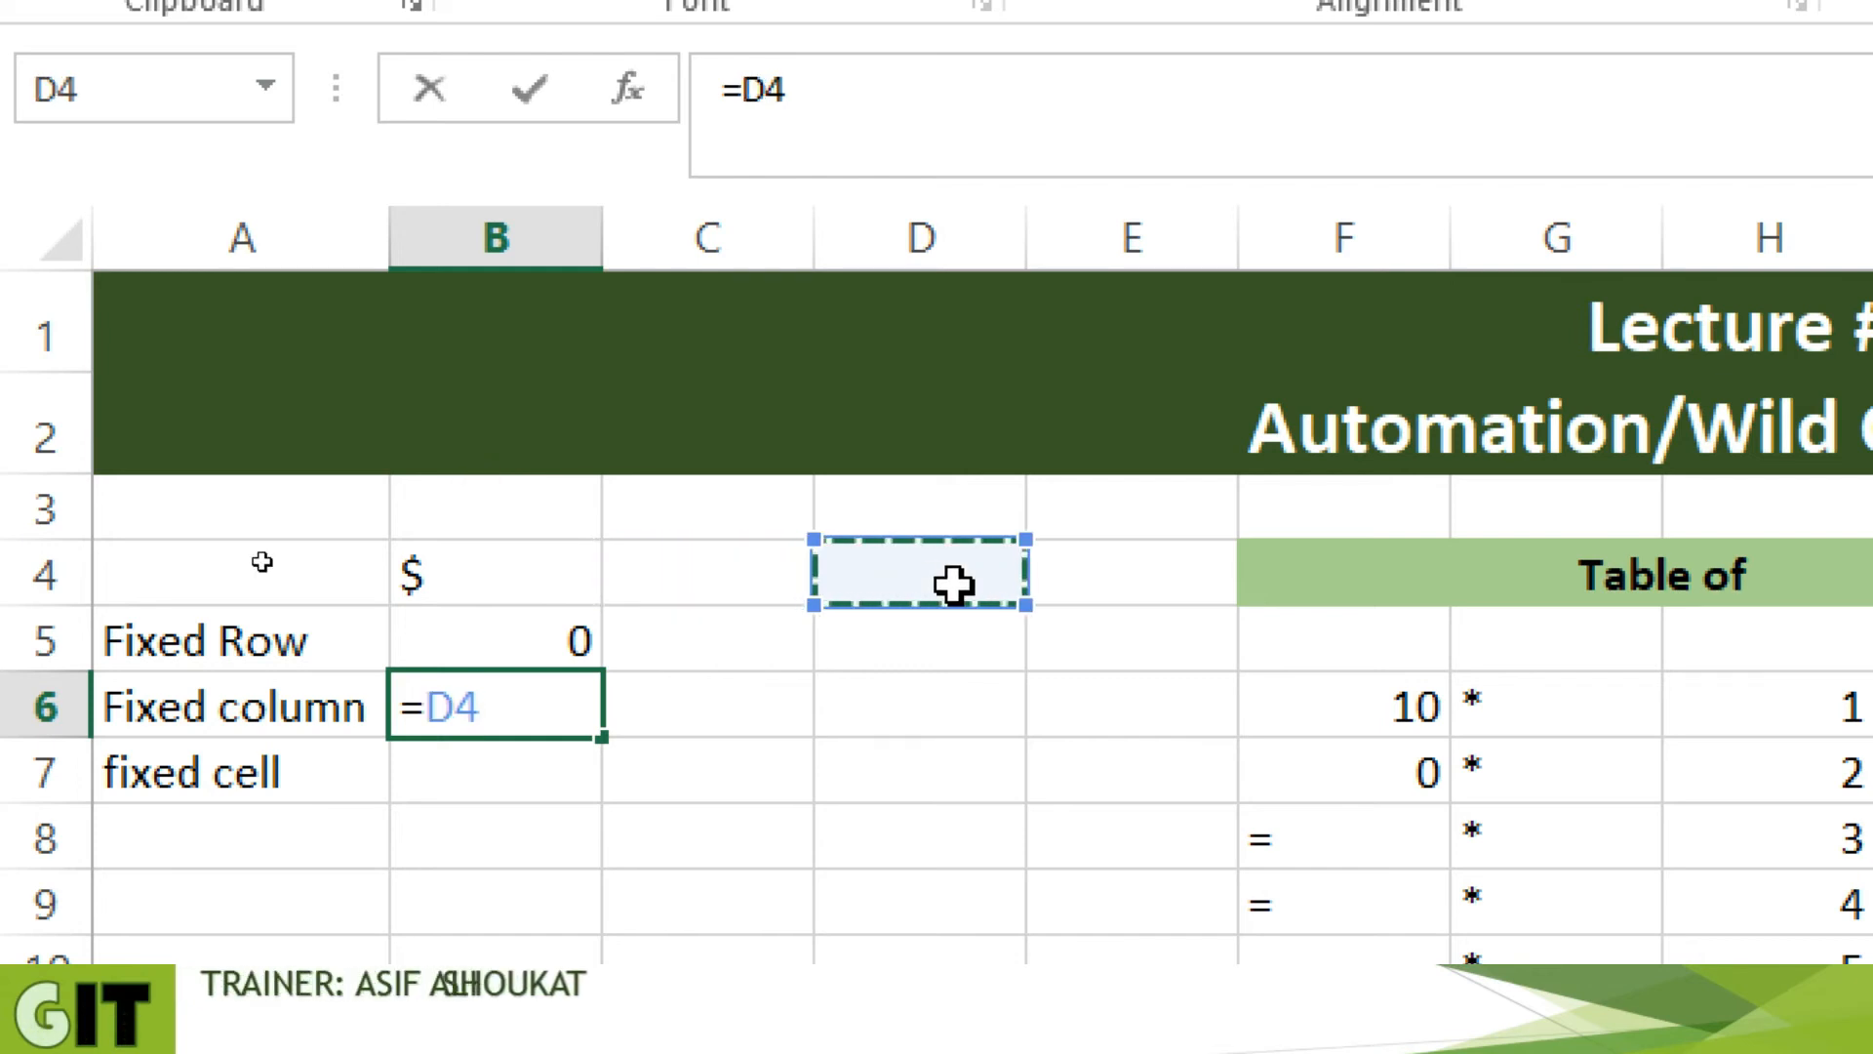
{"action": "left_click", "coordinate": [429, 705]}
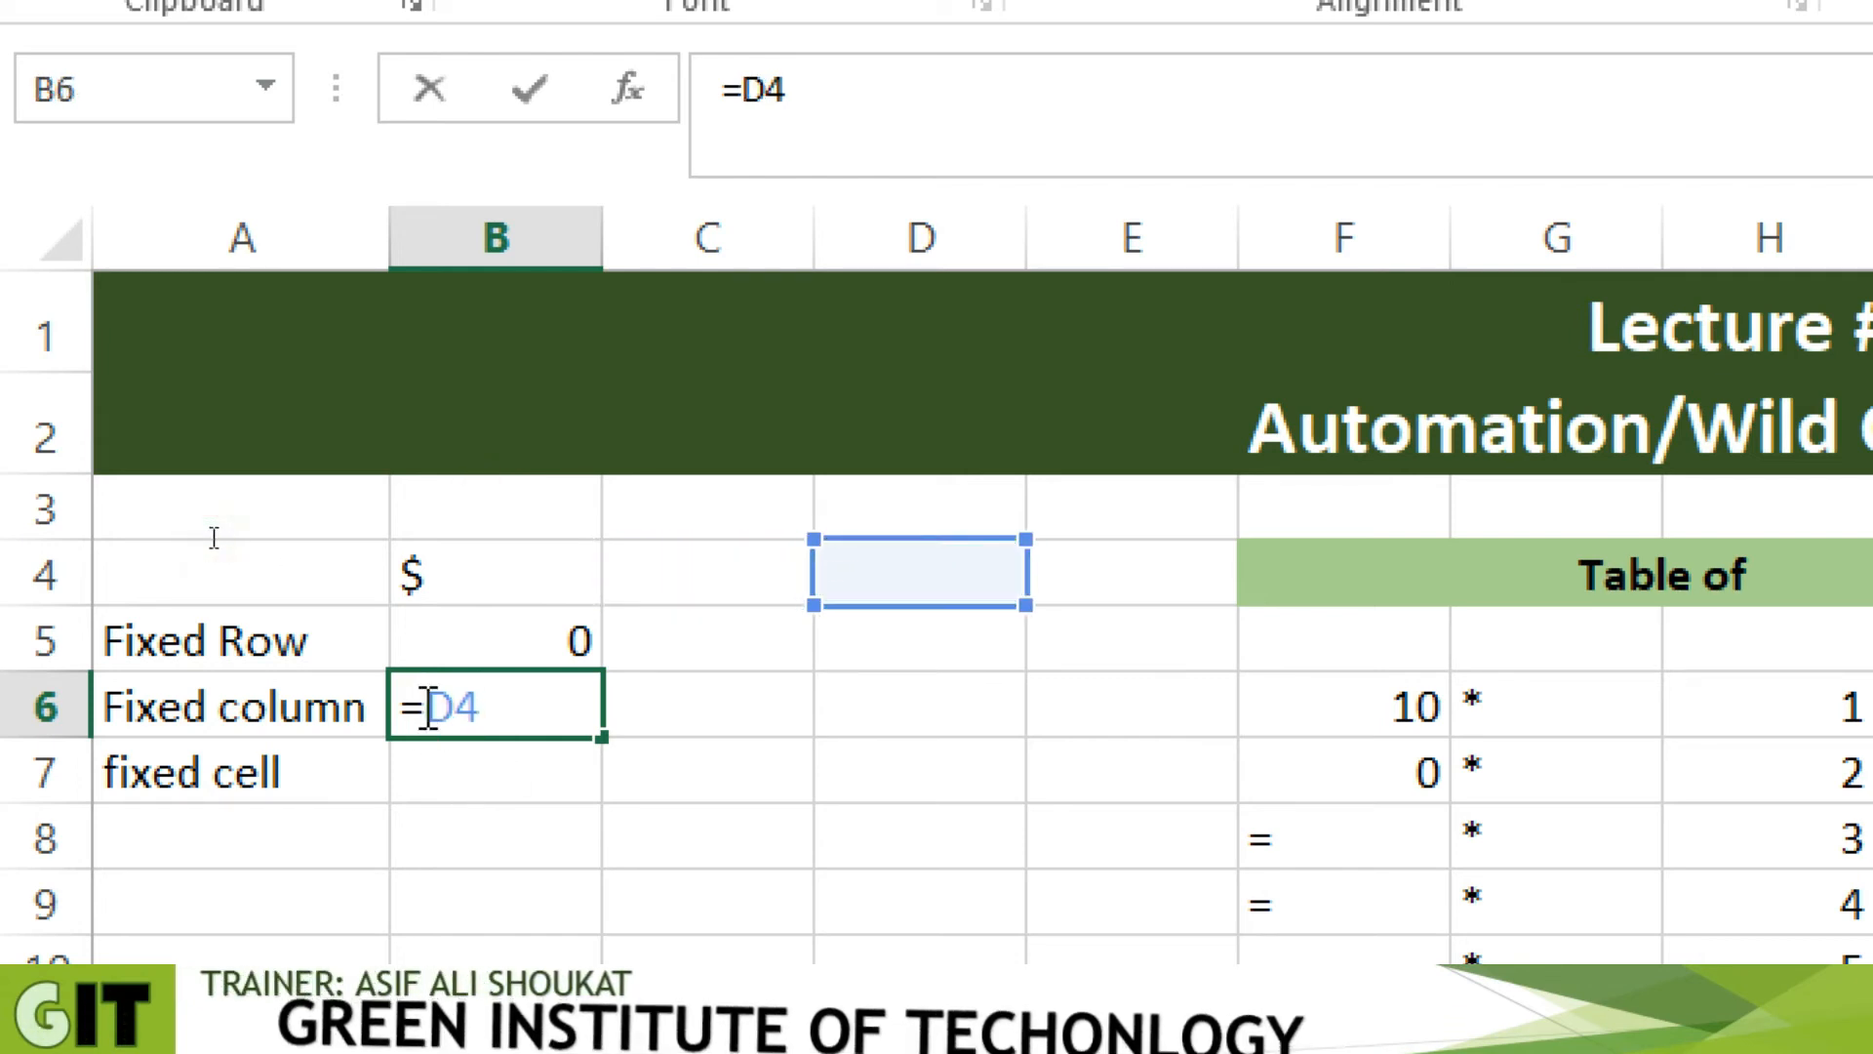
{"action": "type", "text": "$"}
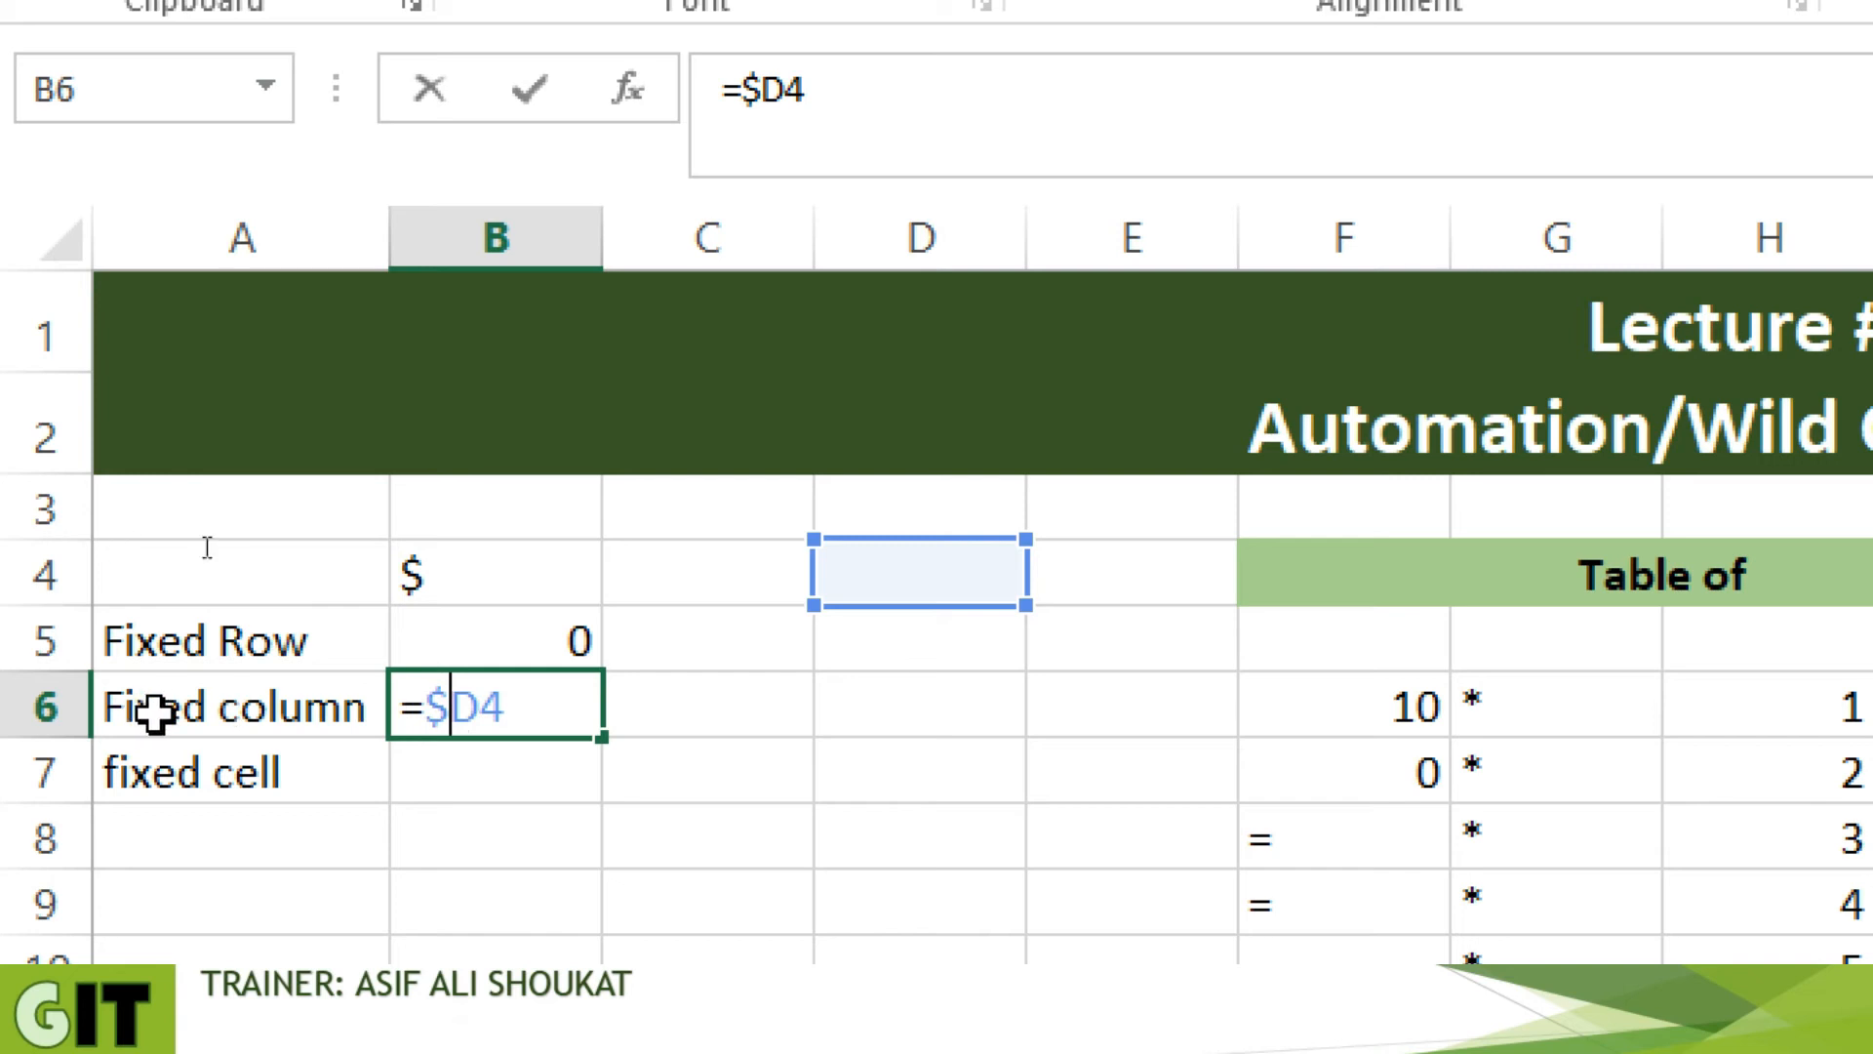
{"action": "key", "text": "Return"}
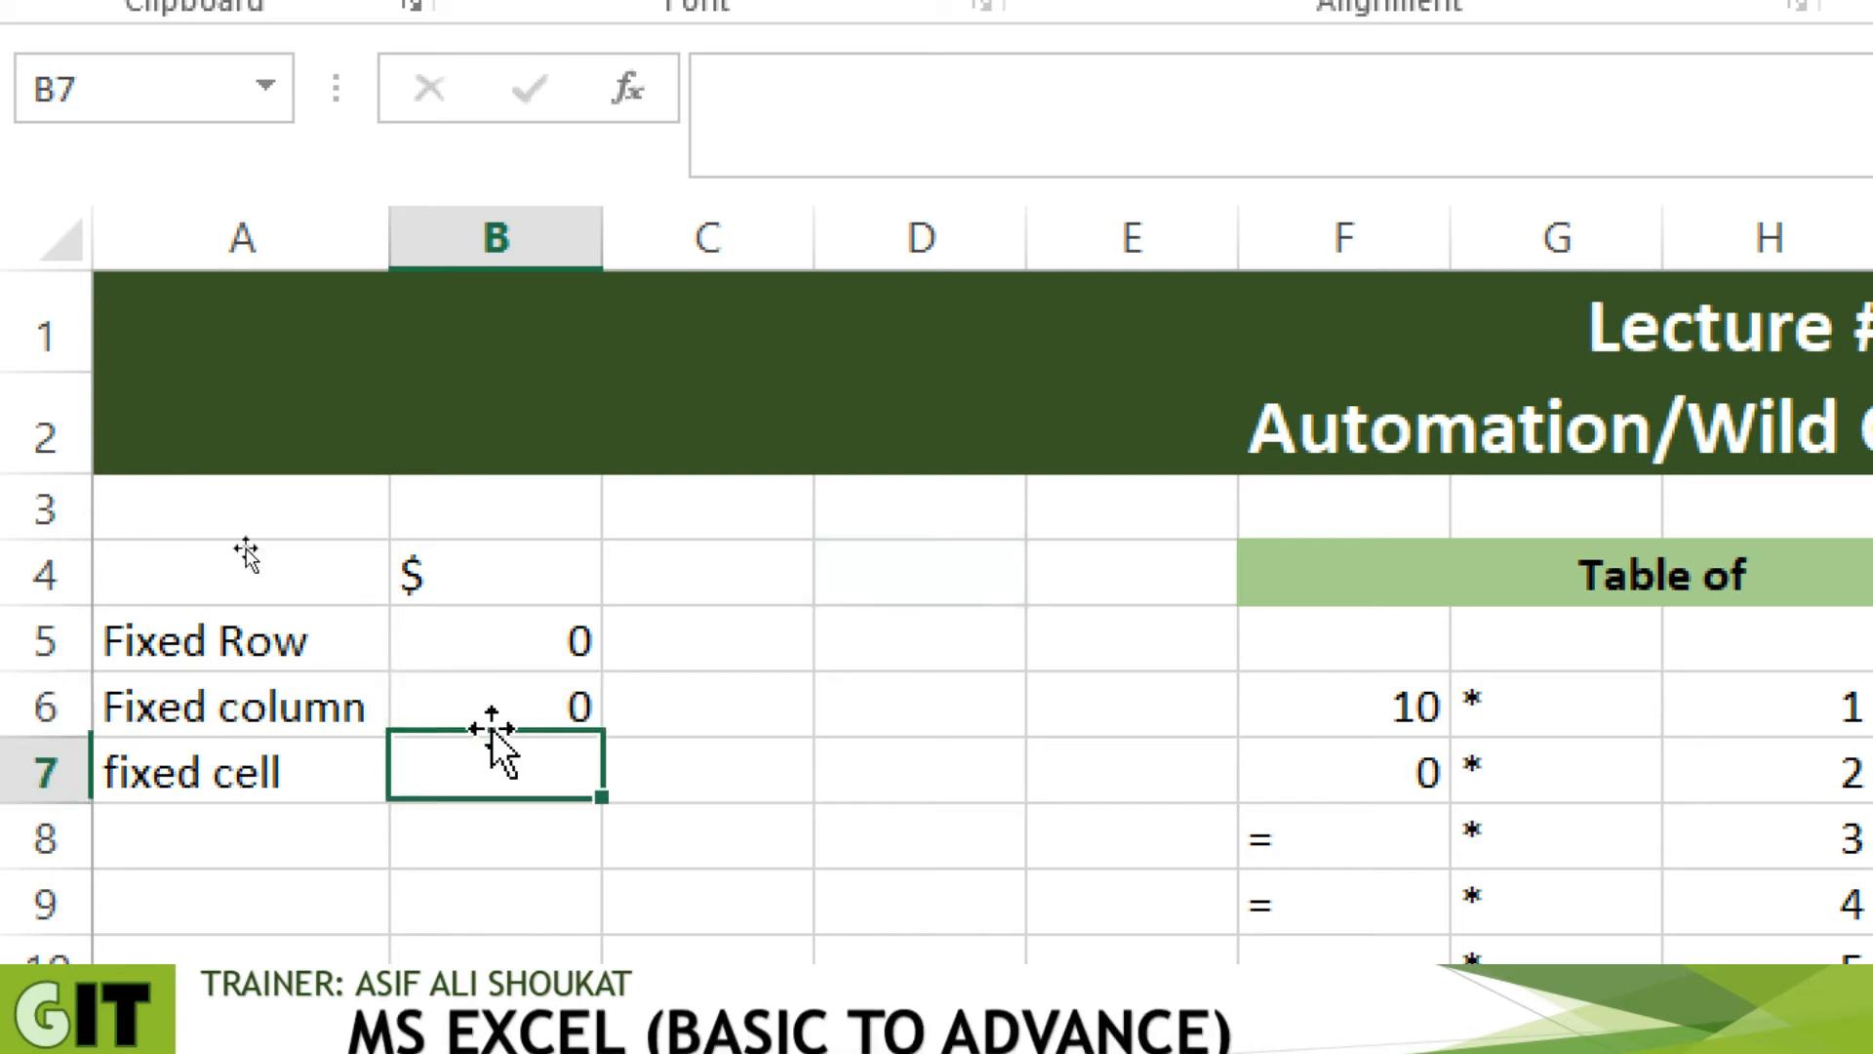
Enter the fully fixed formula =$D$4 in cell B7, beside the fixed cell label
{"action": "type", "text": "="}
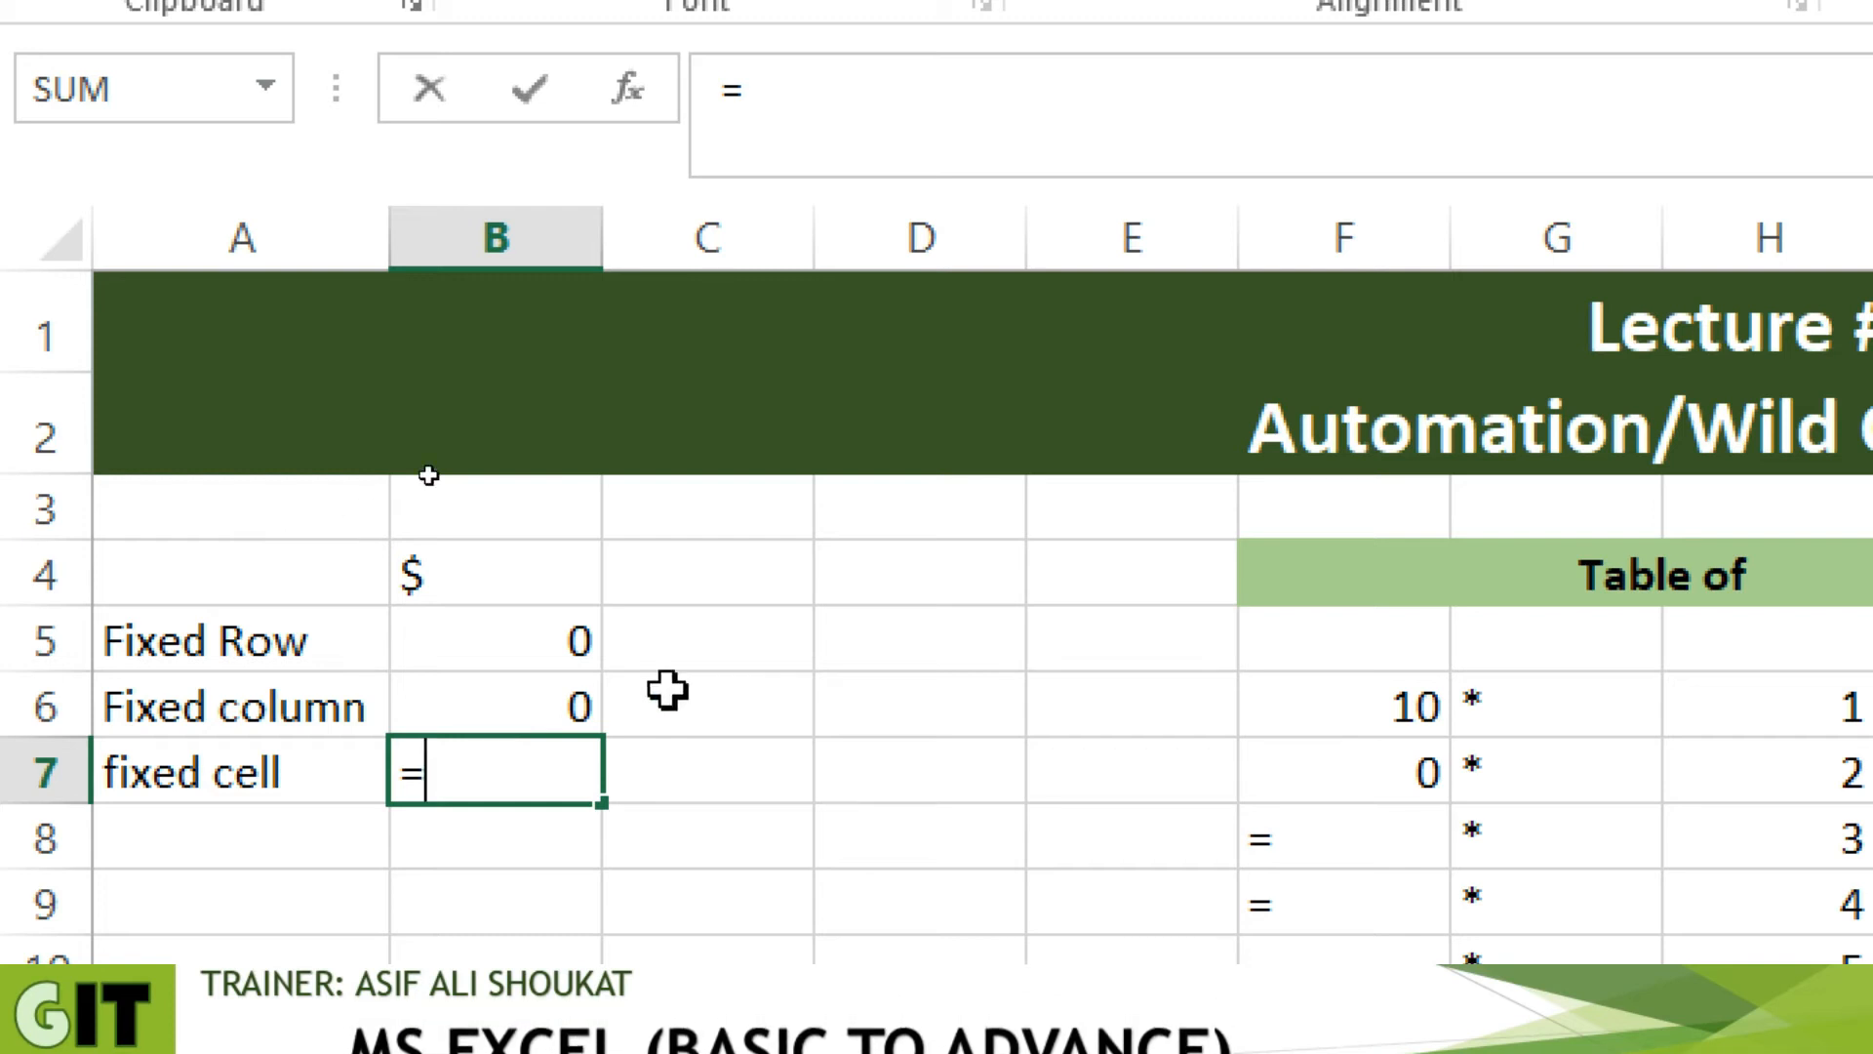
{"action": "left_click", "coordinate": [907, 566]}
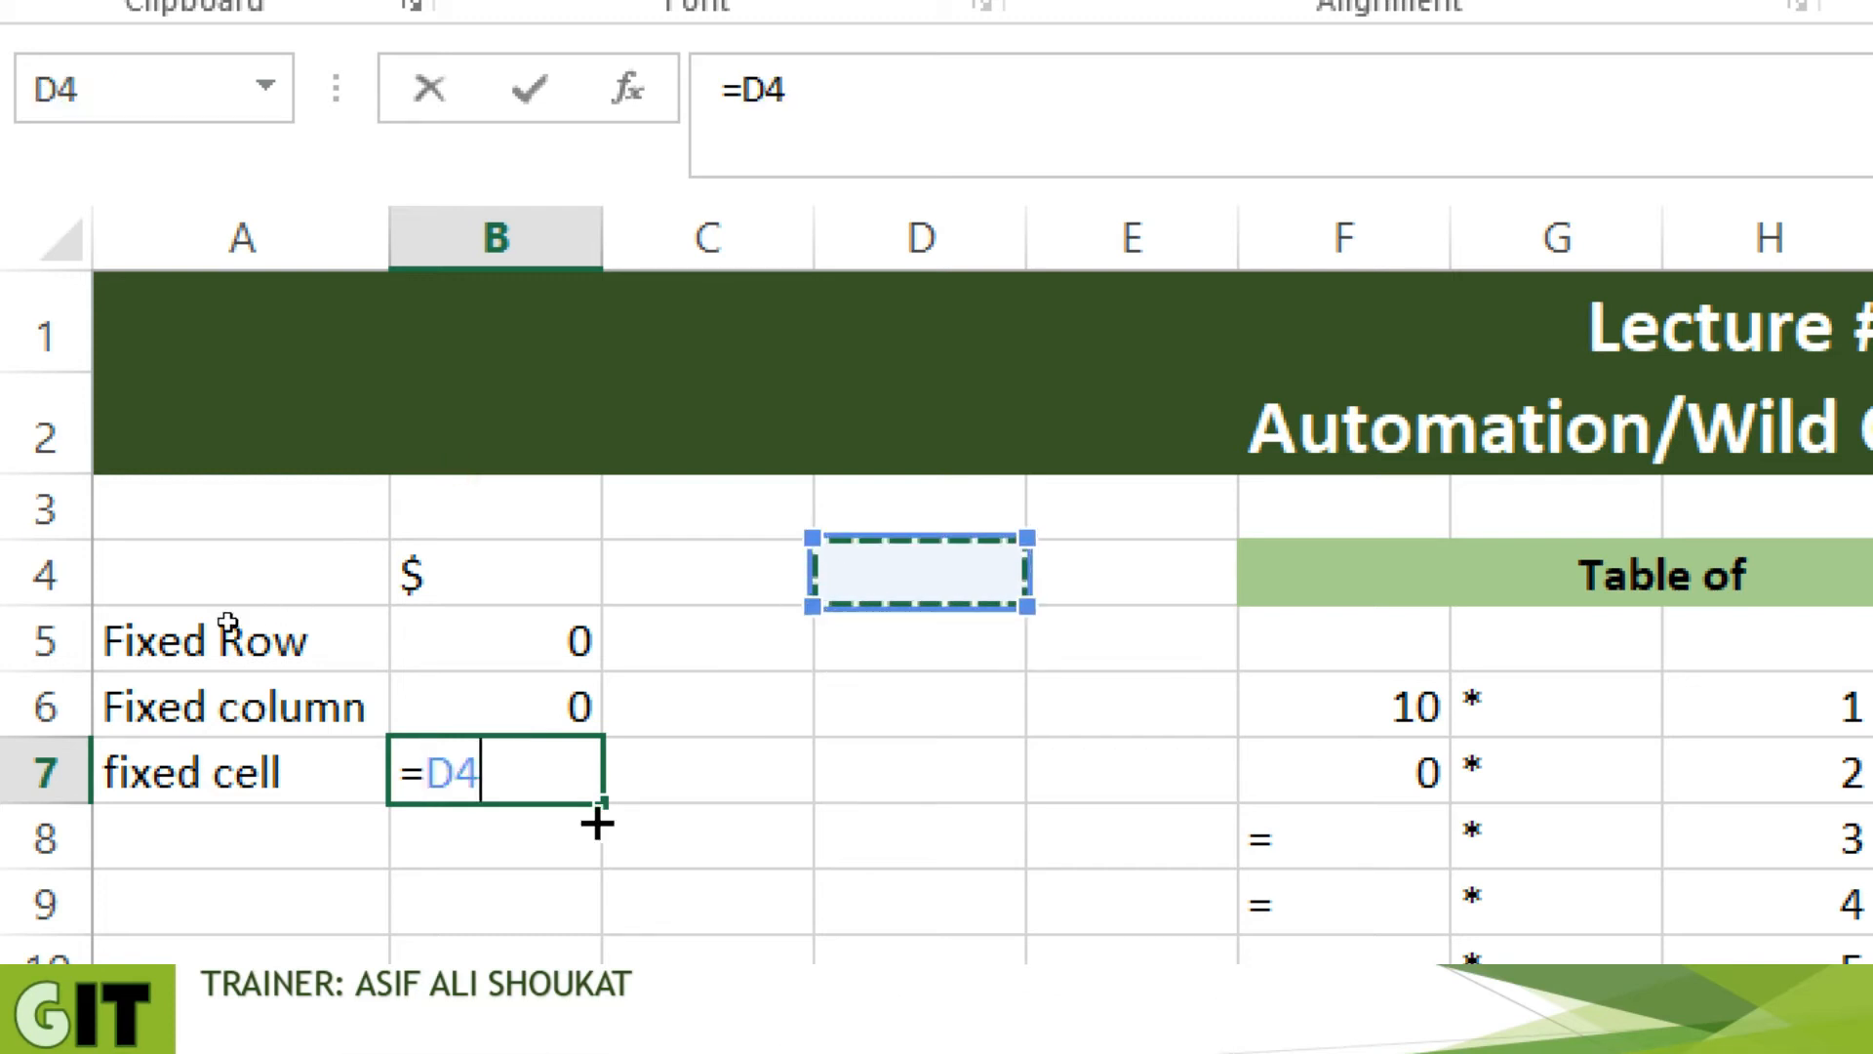
{"action": "left_click", "coordinate": [438, 777]}
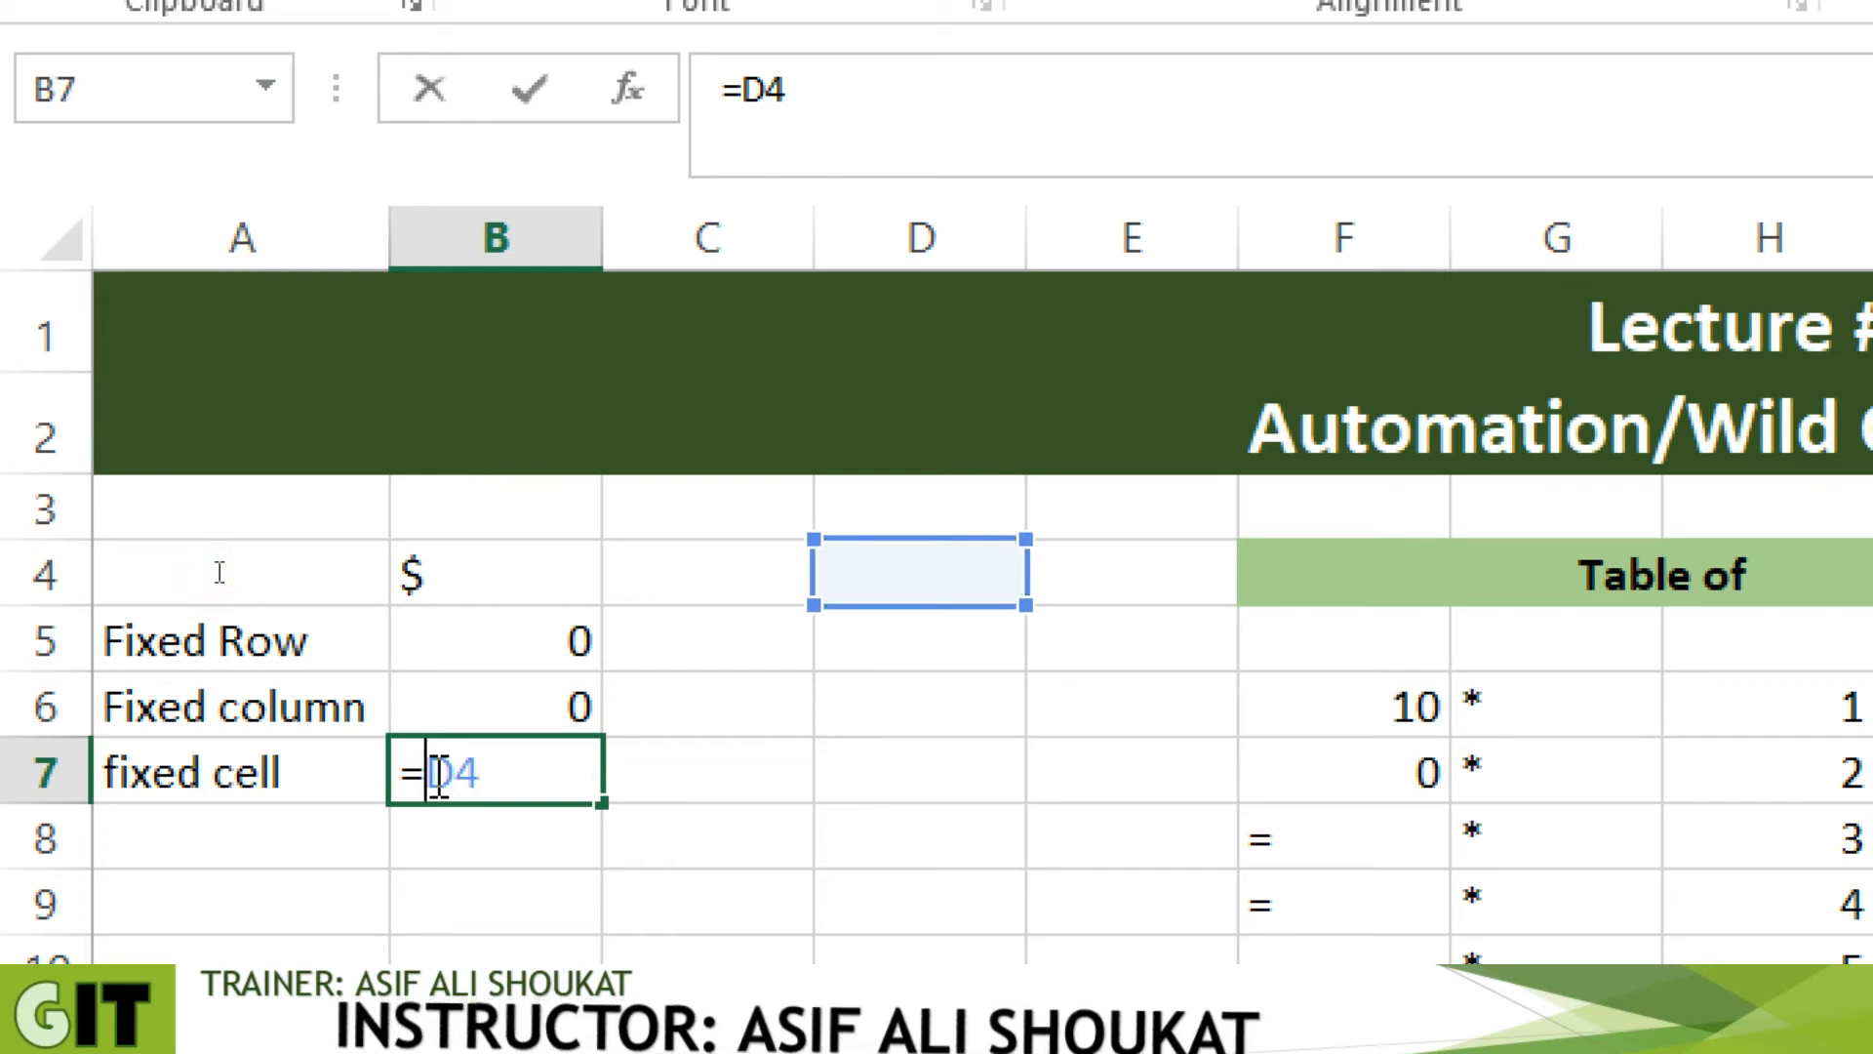
{"action": "type", "text": "$"}
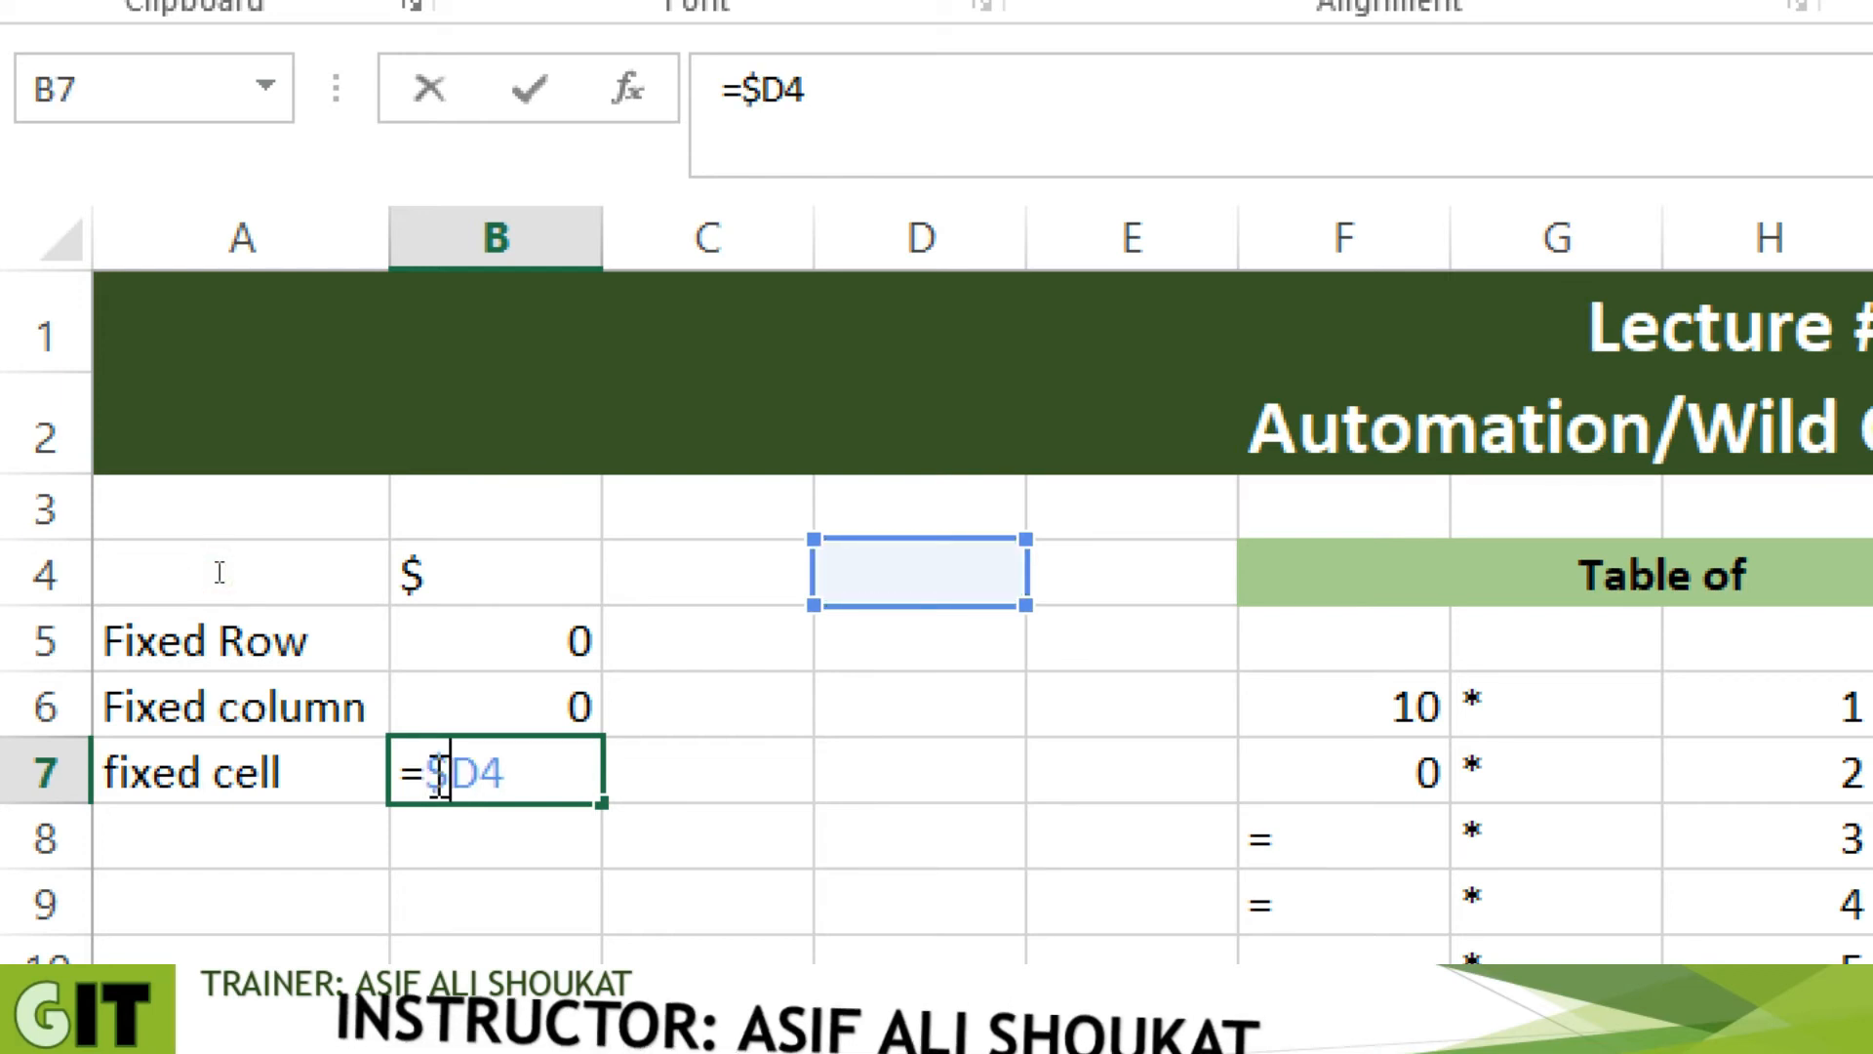
{"action": "left_click", "coordinate": [488, 778]}
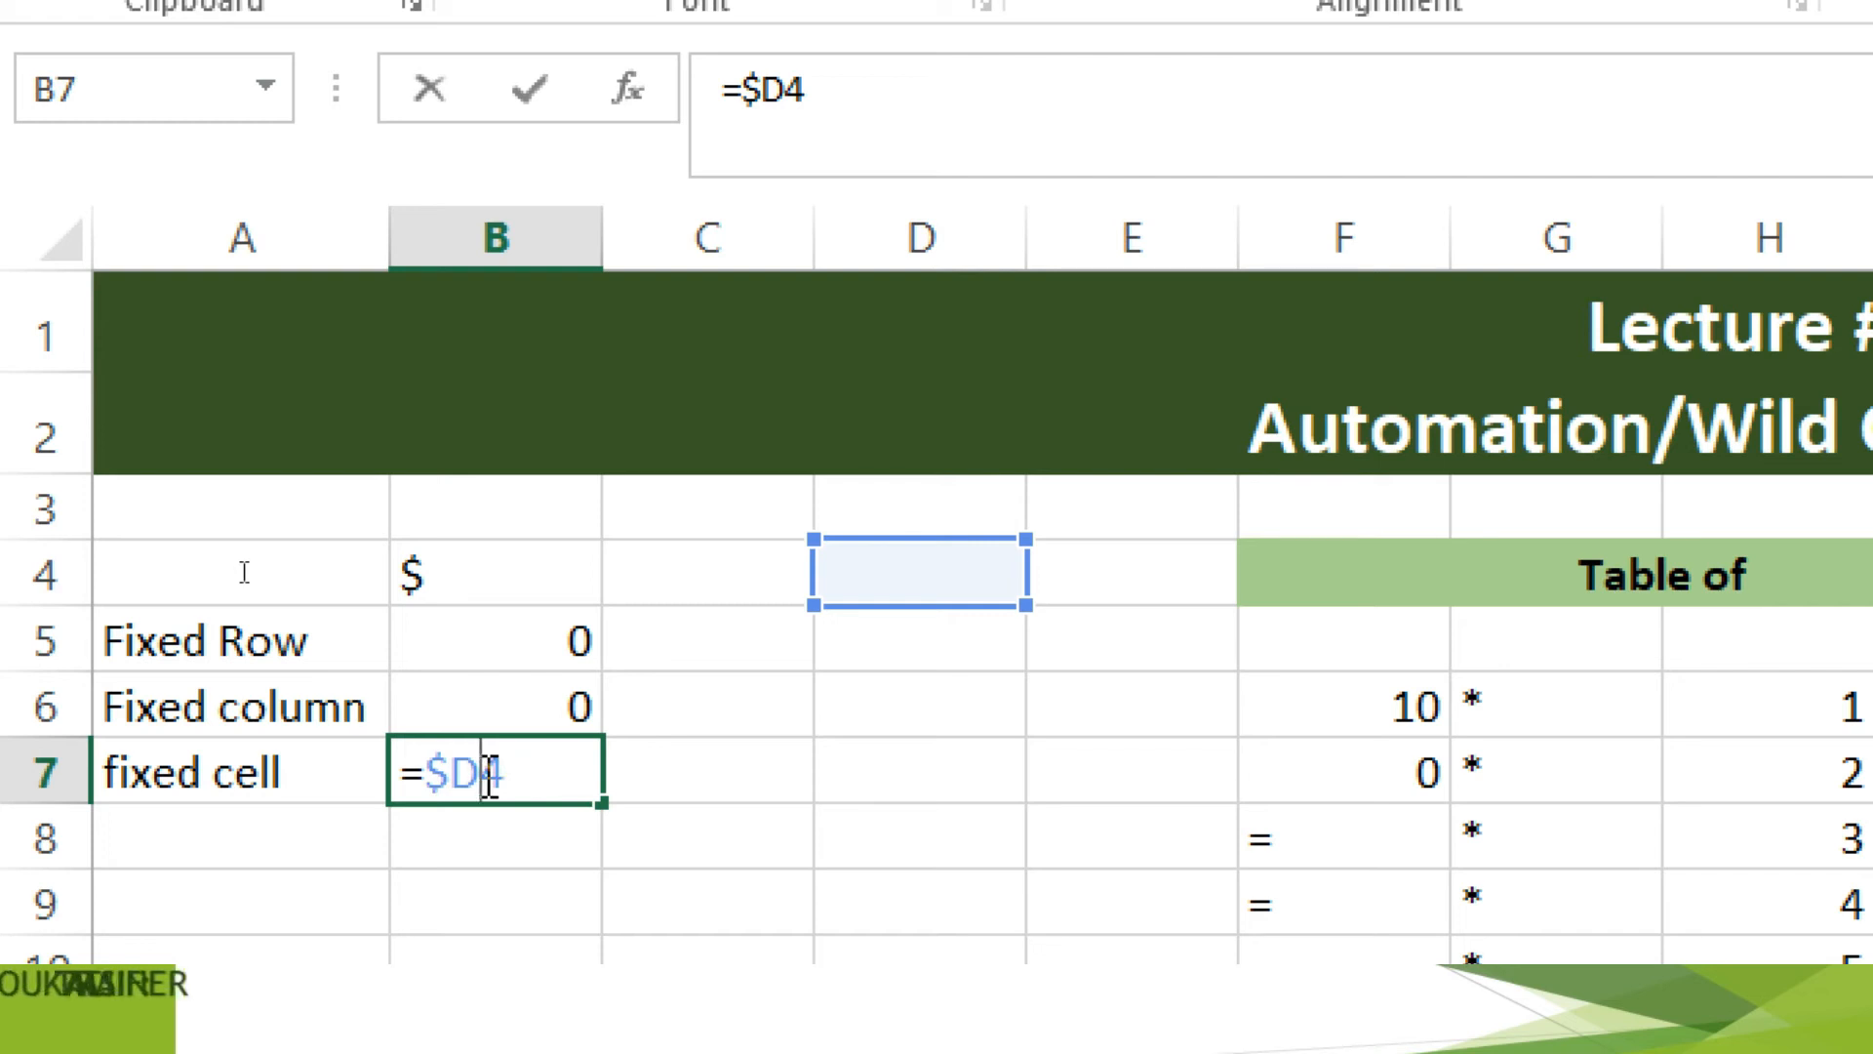
{"action": "type", "text": "$"}
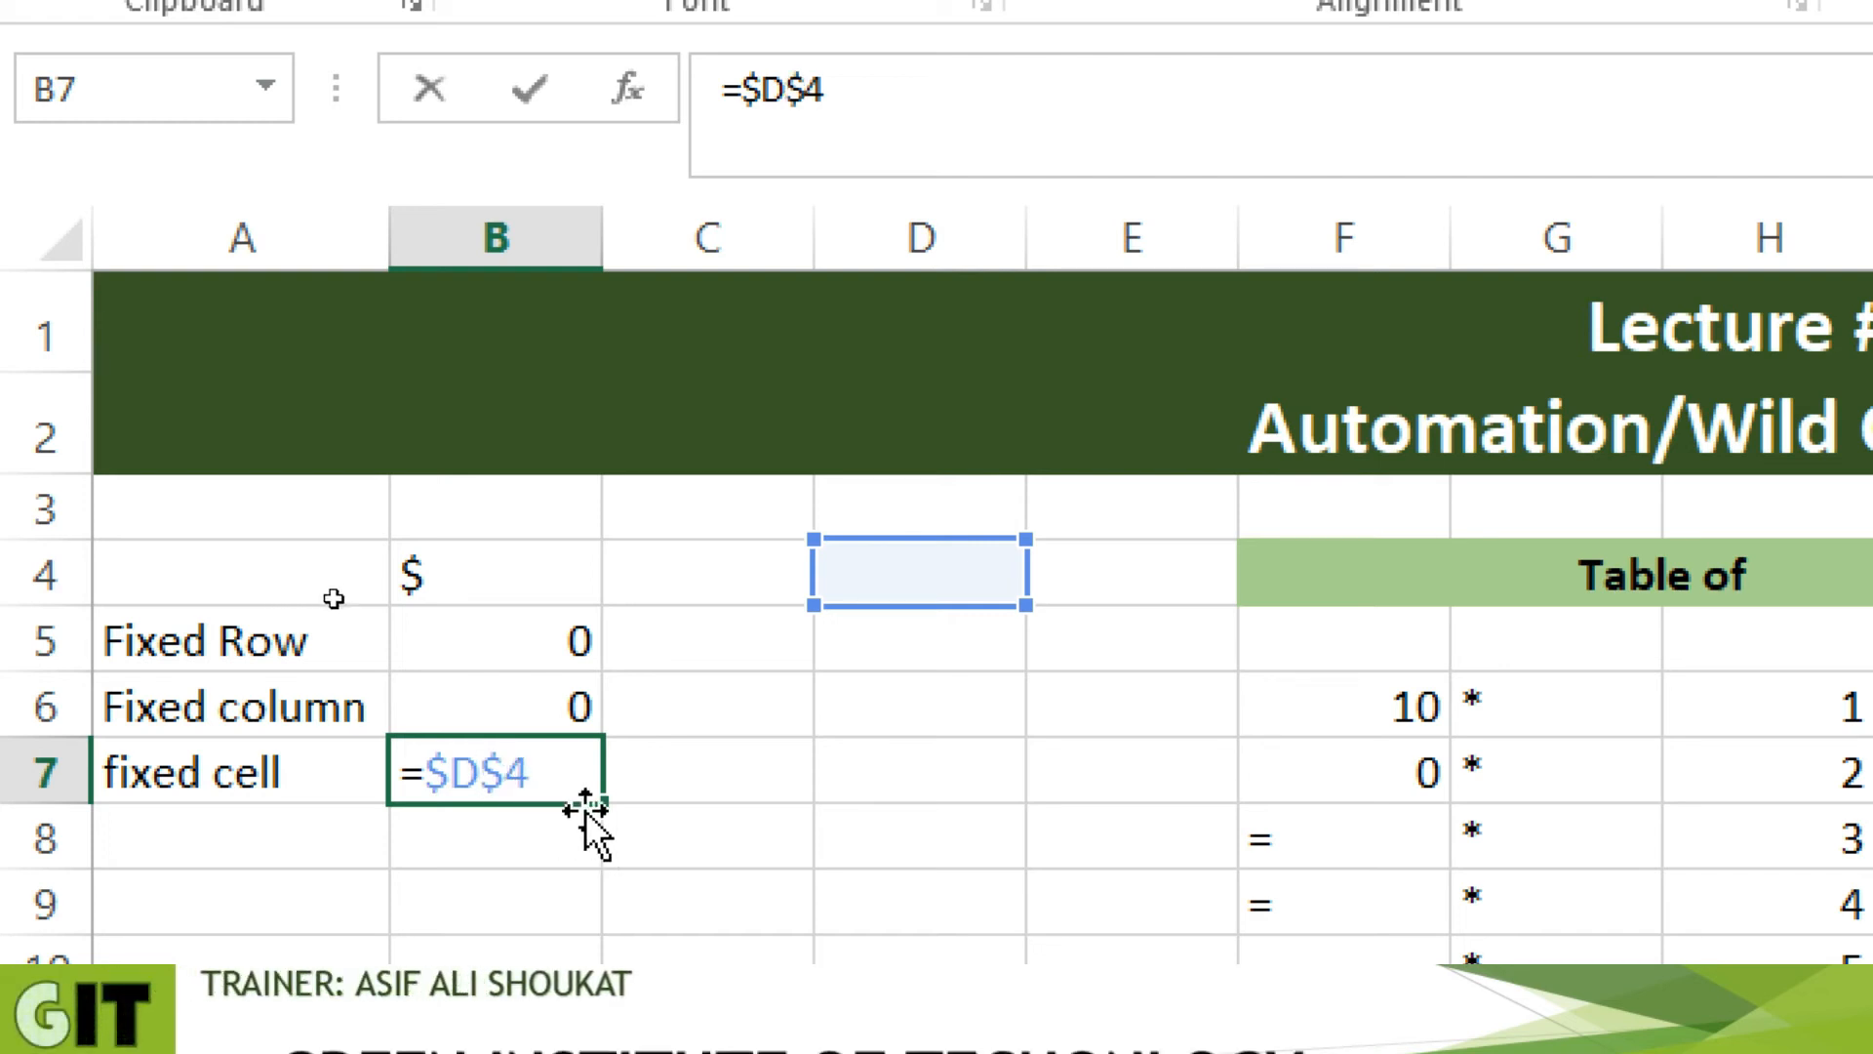
{"action": "key", "text": "Return"}
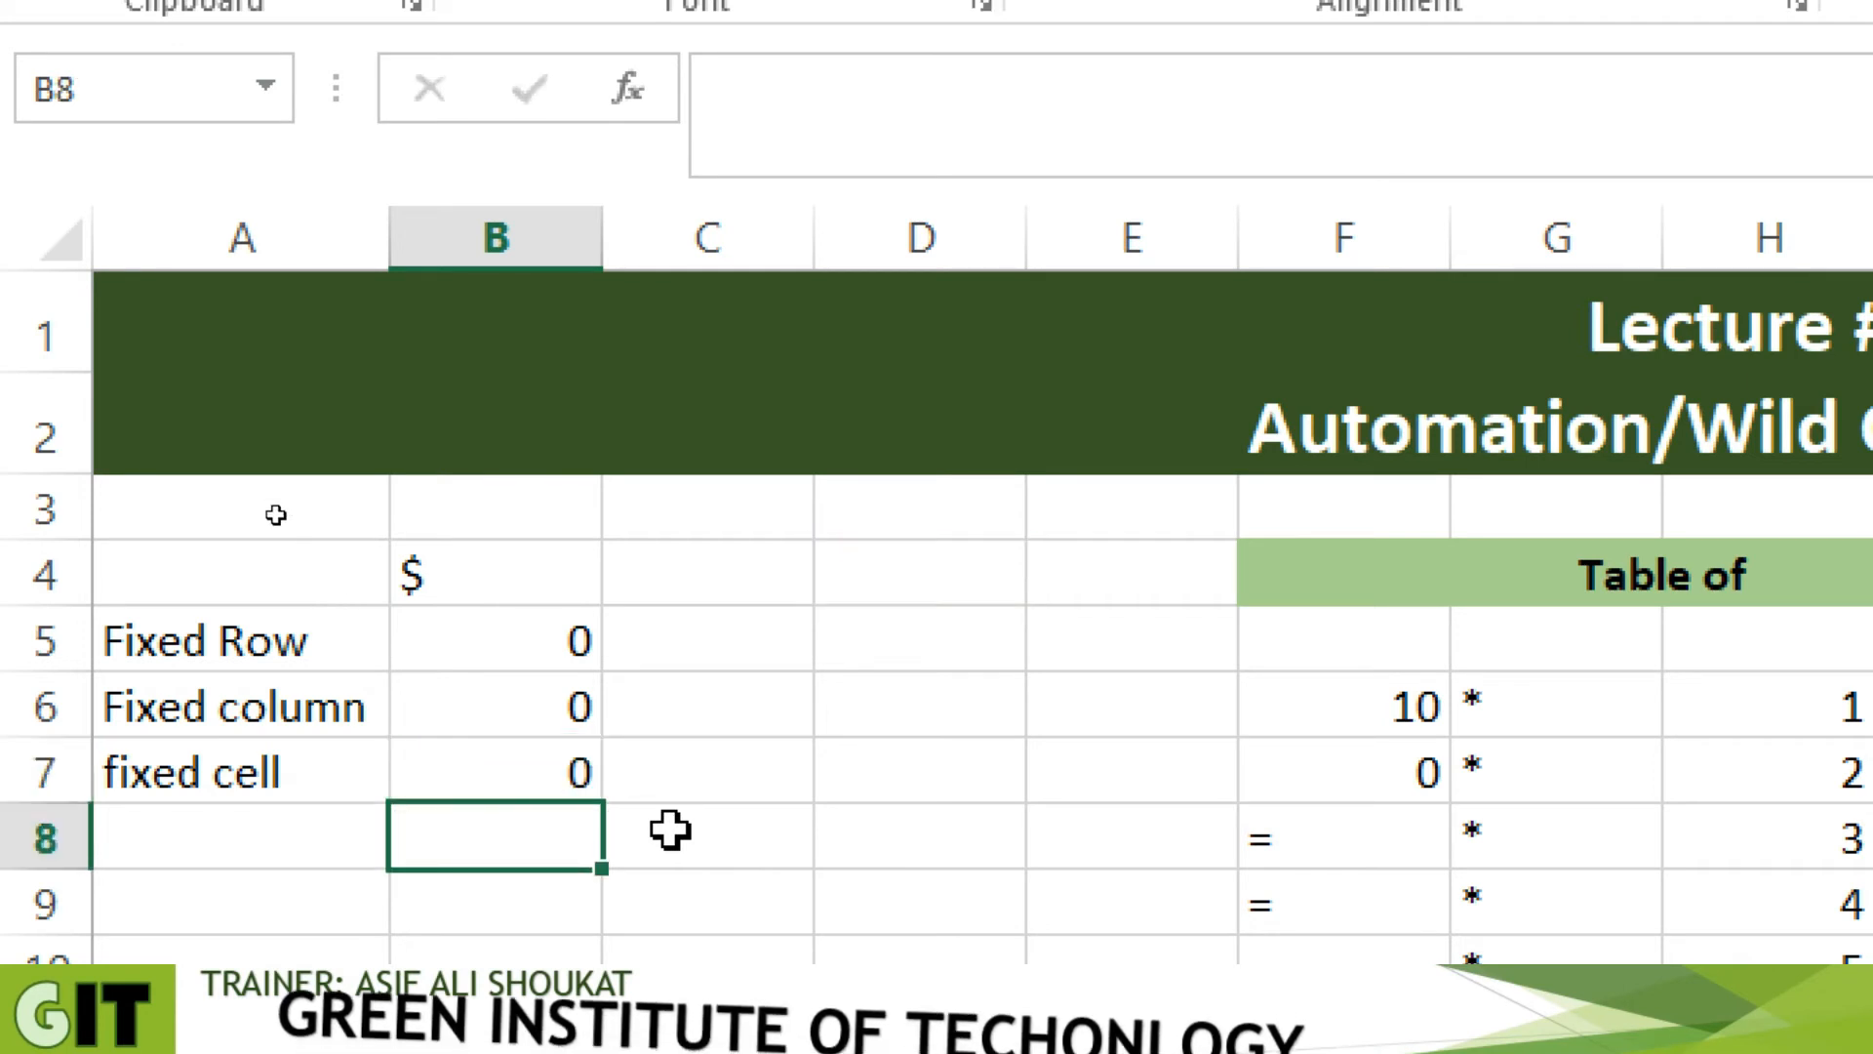
Examine the placement of the $ sign in the example formulas in cells B5, B6 and B7
{"action": "left_click", "coordinate": [507, 636]}
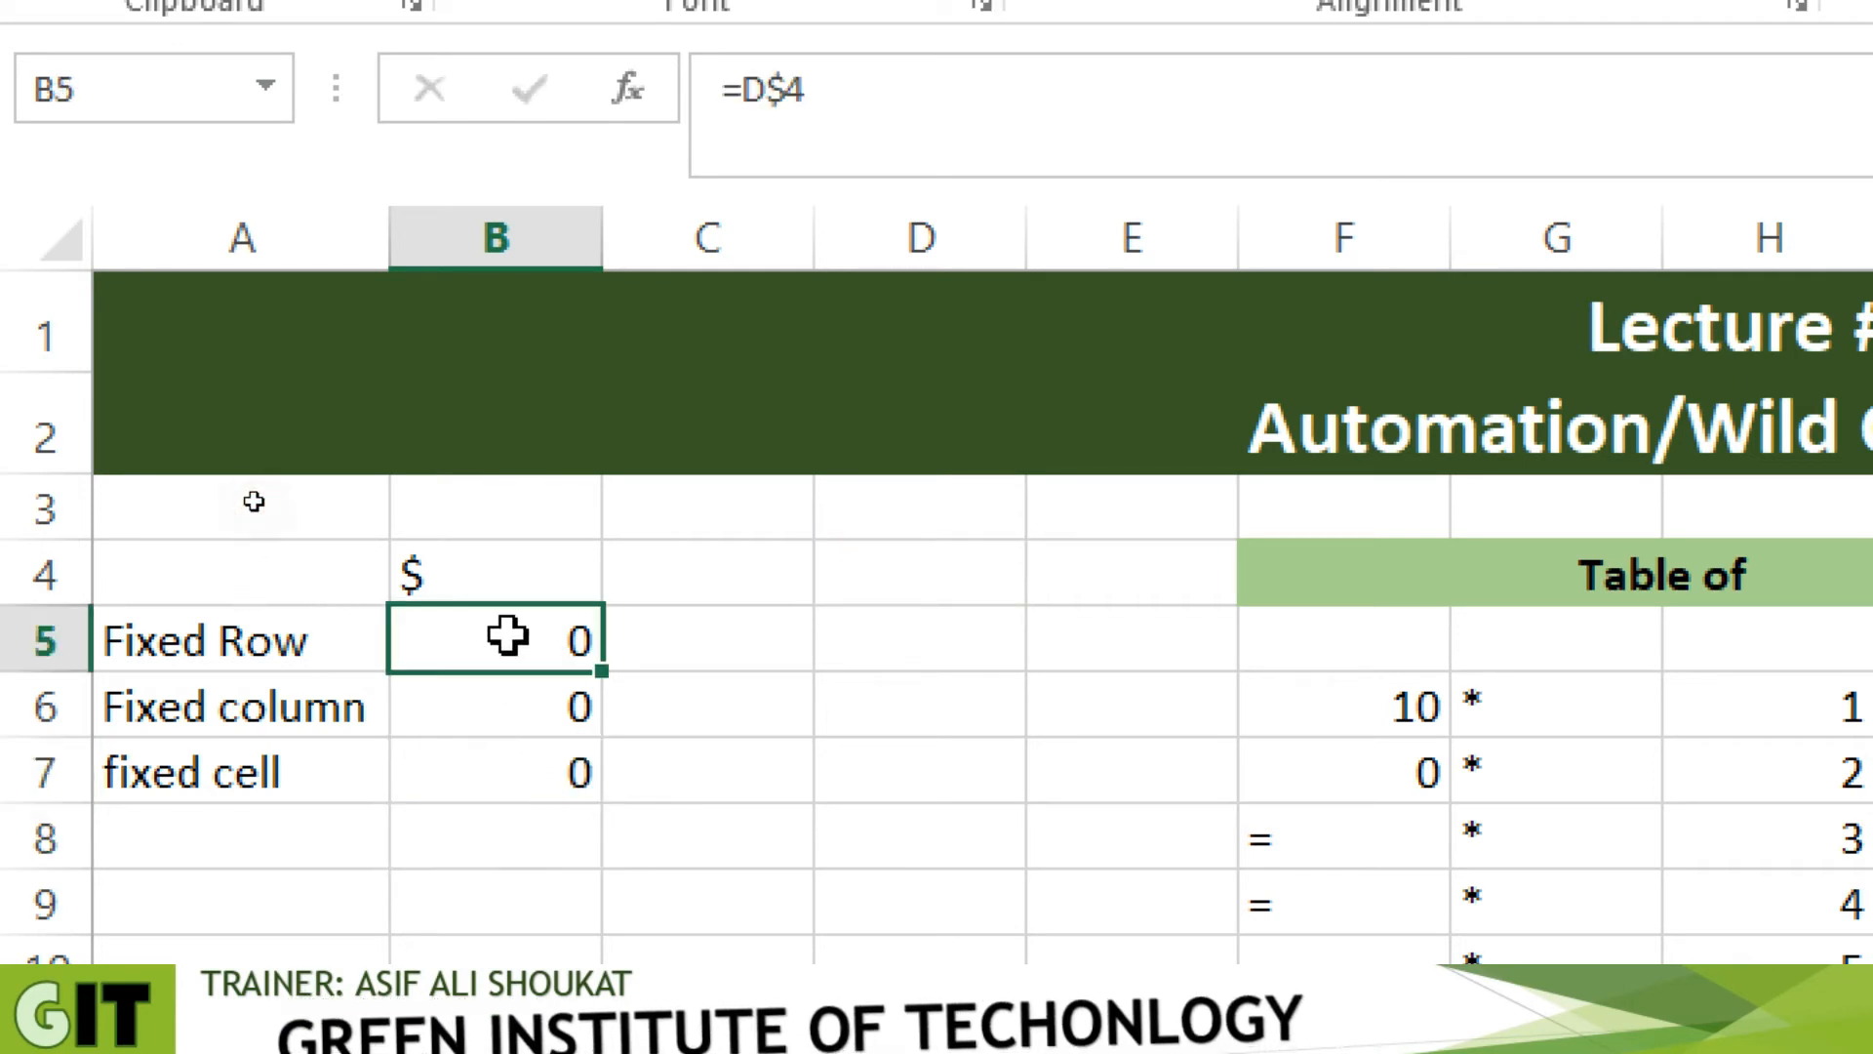
{"action": "double_click", "coordinate": [506, 636]}
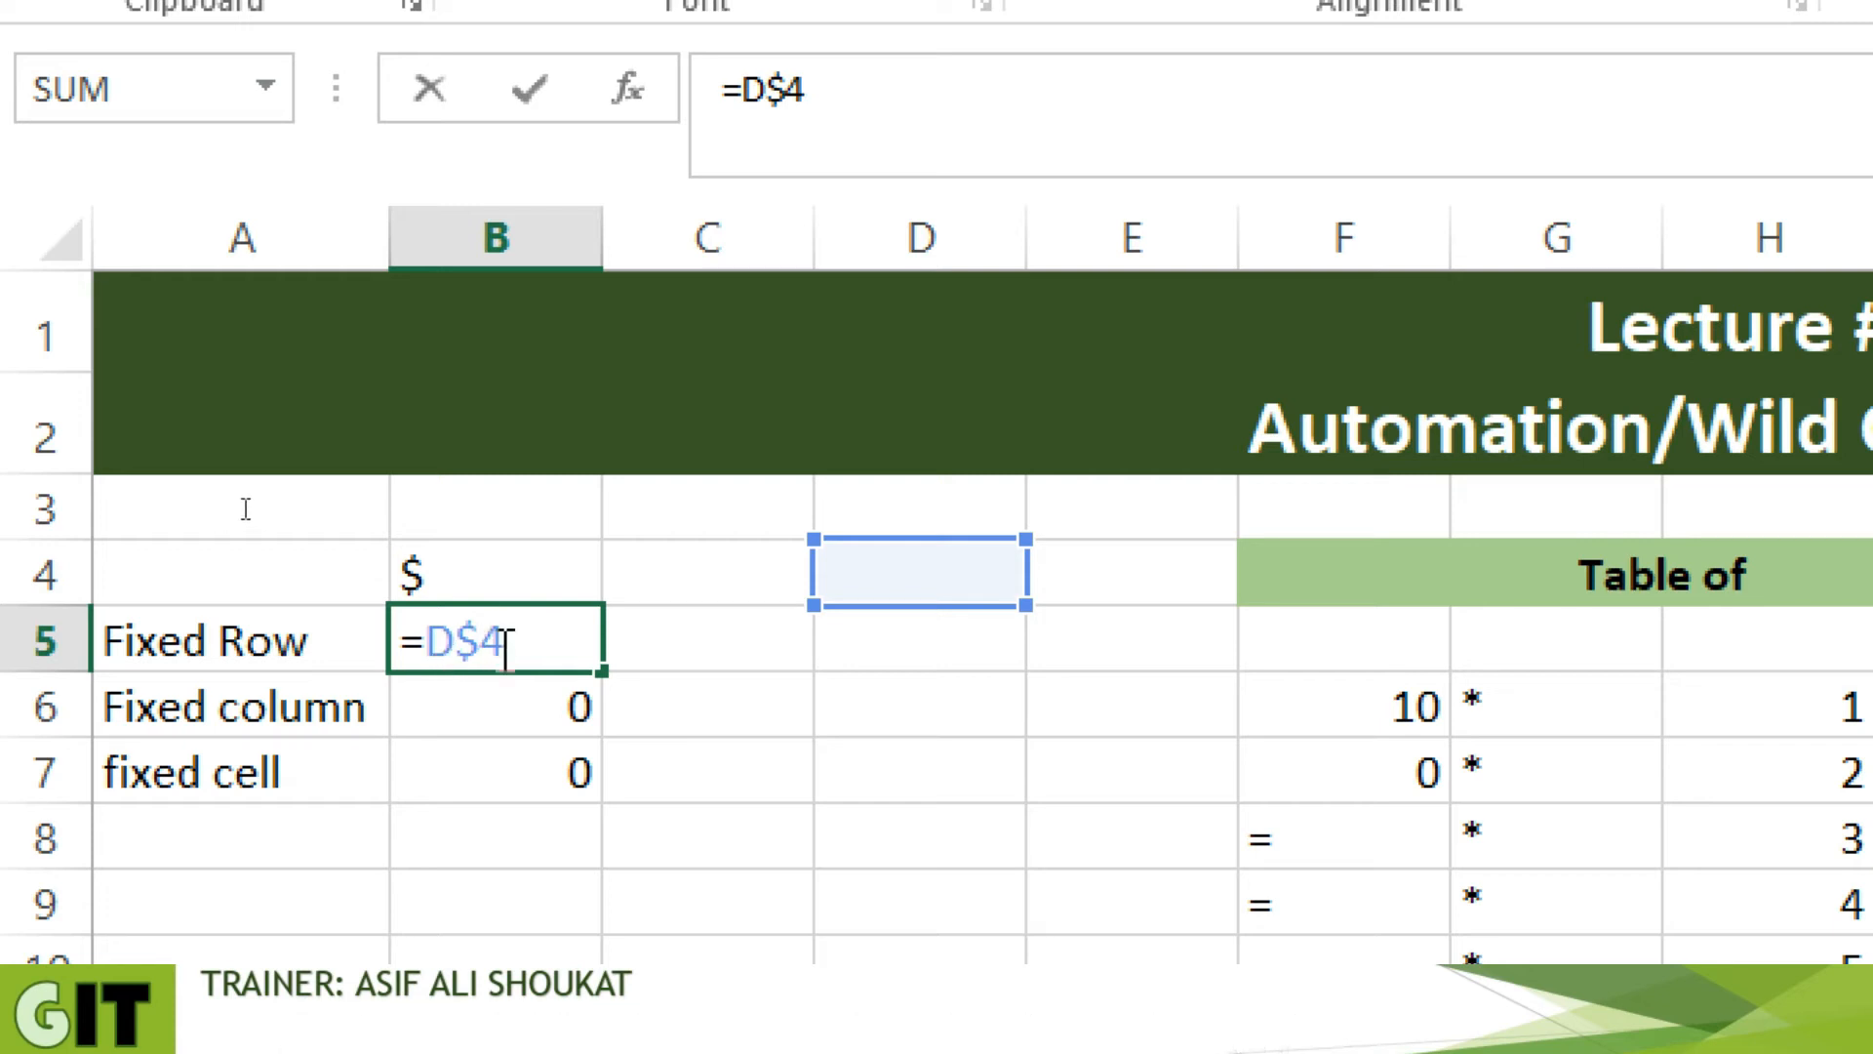
{"action": "left_click", "coordinate": [491, 706]}
{"action": "double_click", "coordinate": [490, 706]}
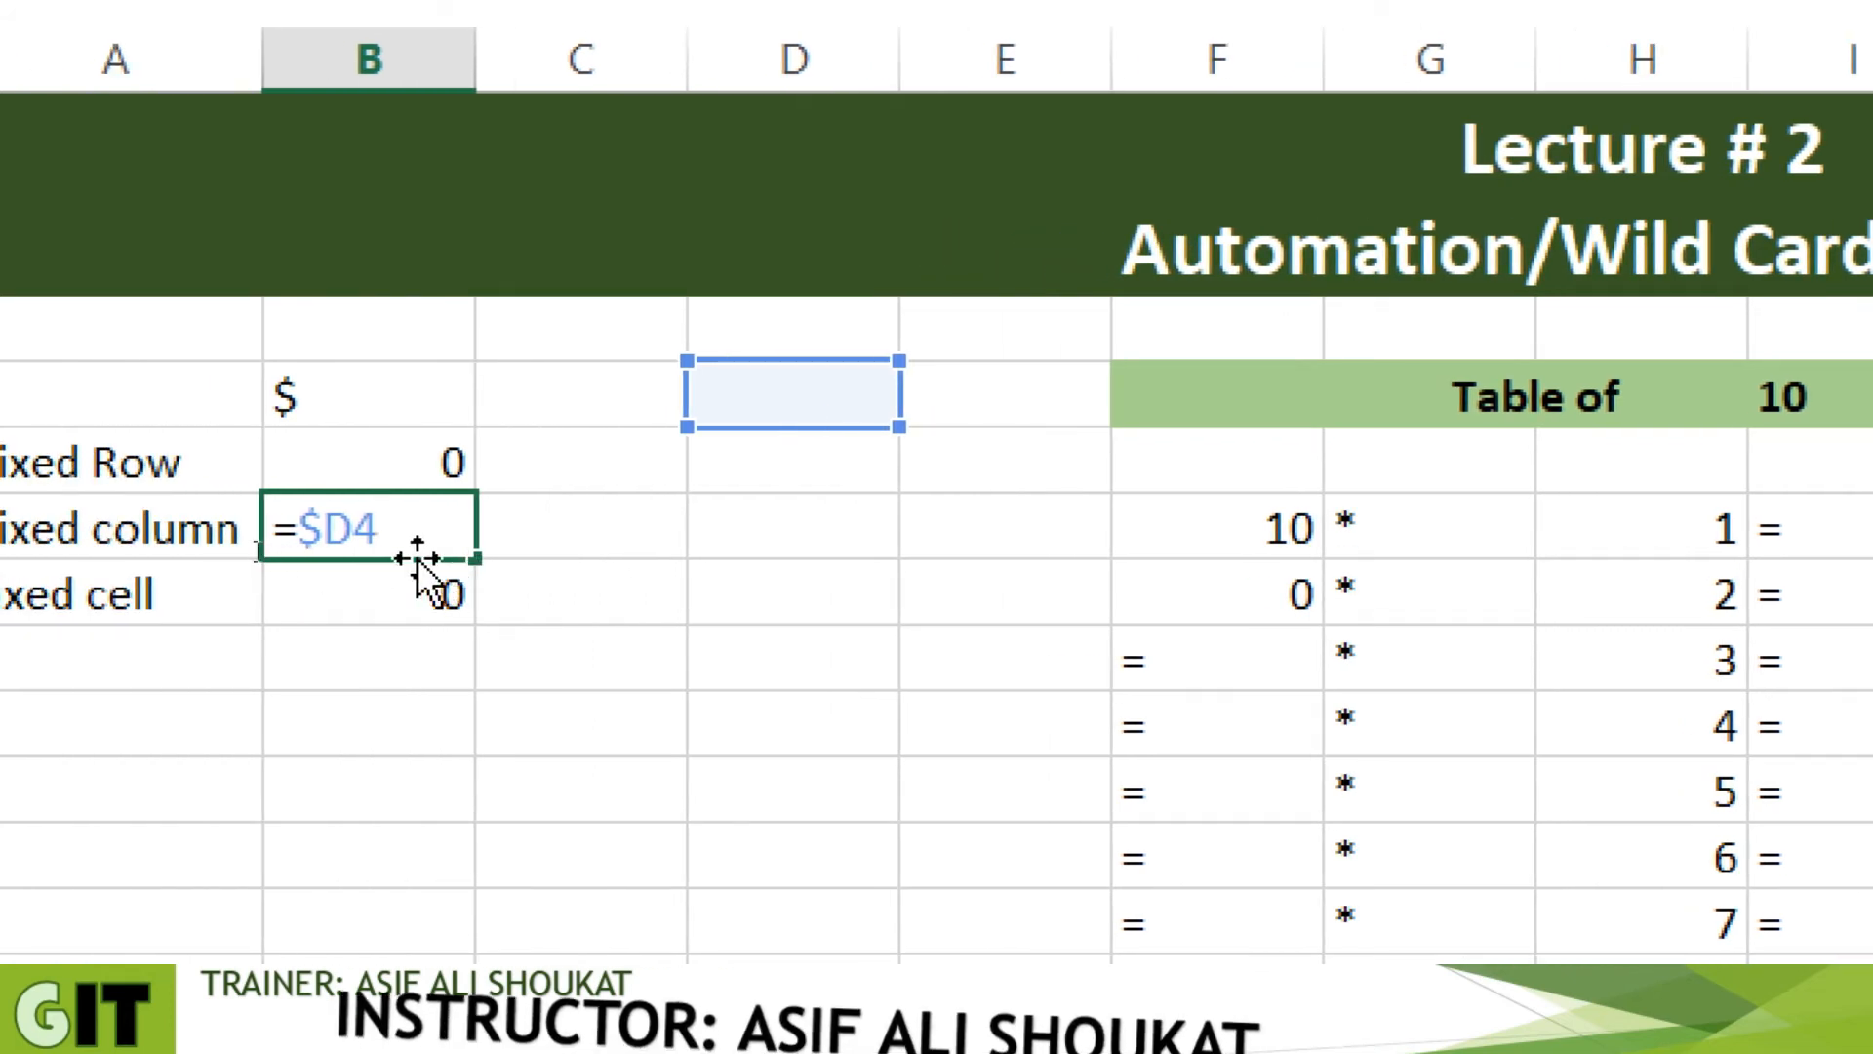
{"action": "left_click", "coordinate": [348, 615]}
{"action": "double_click", "coordinate": [351, 625]}
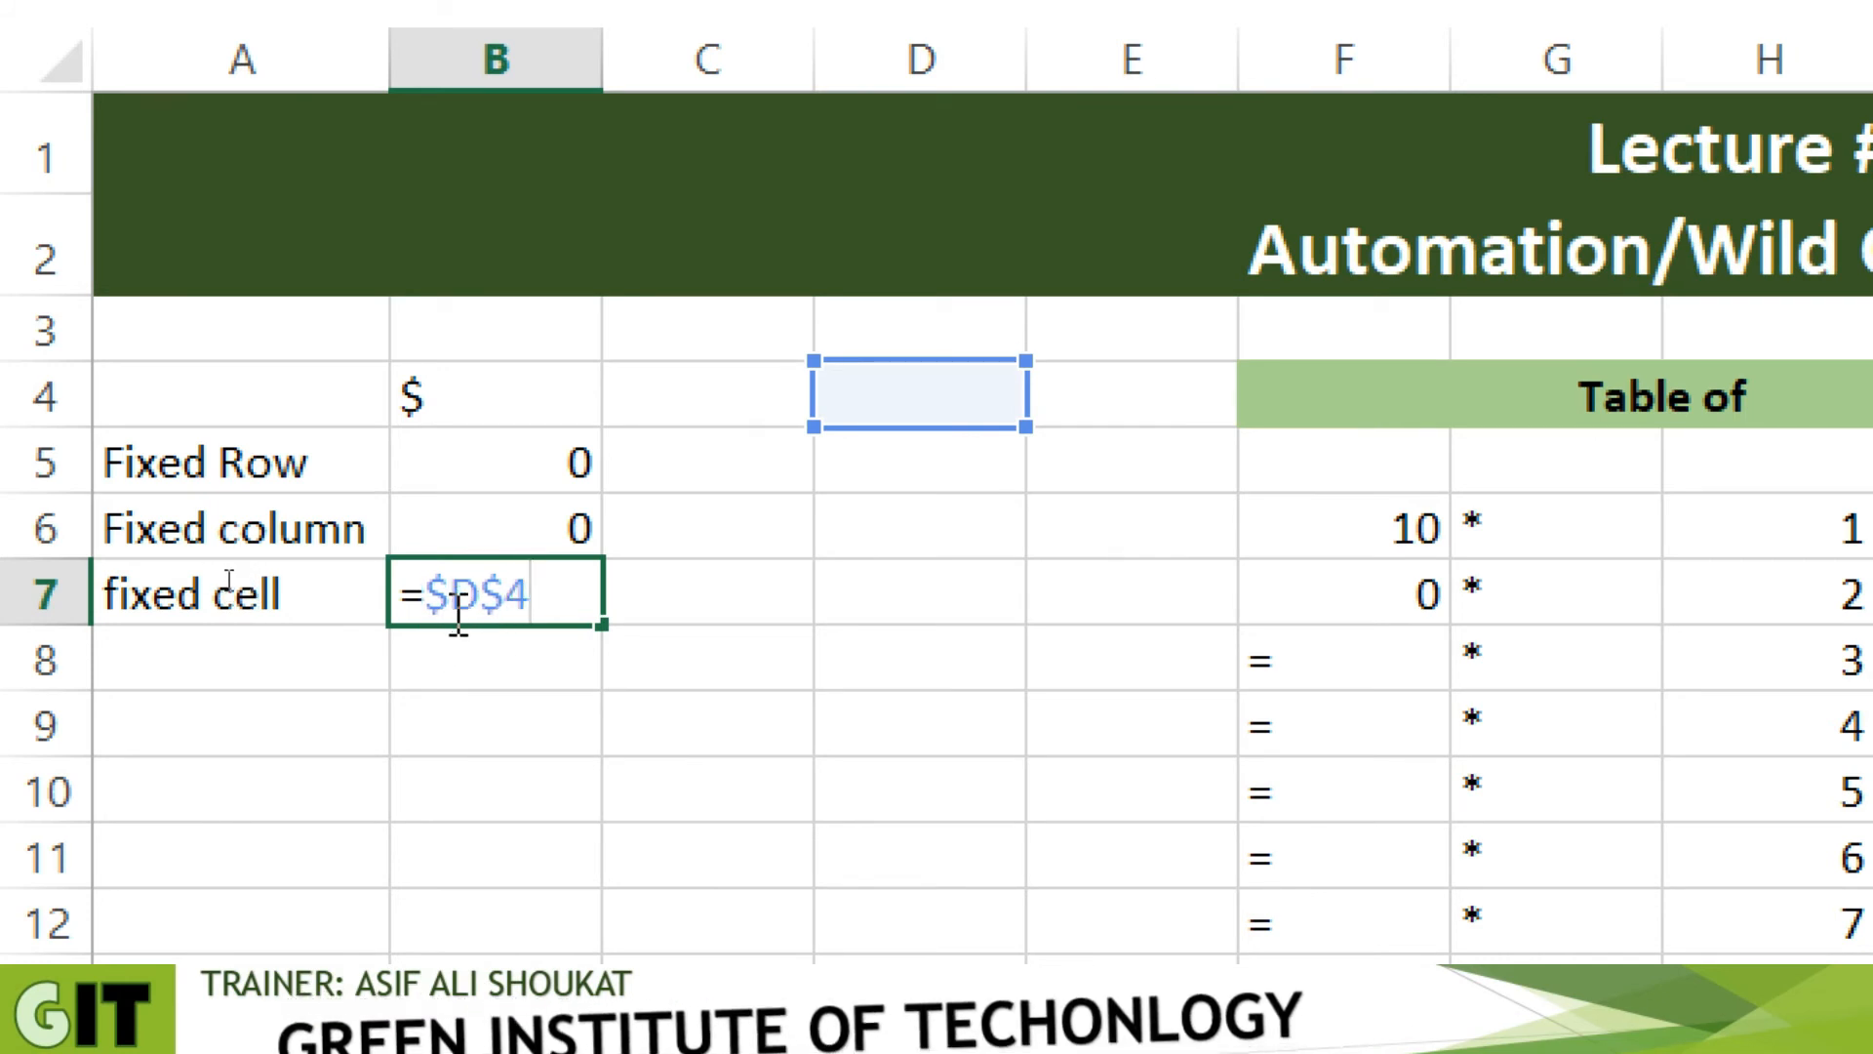
{"action": "key", "text": "Return"}
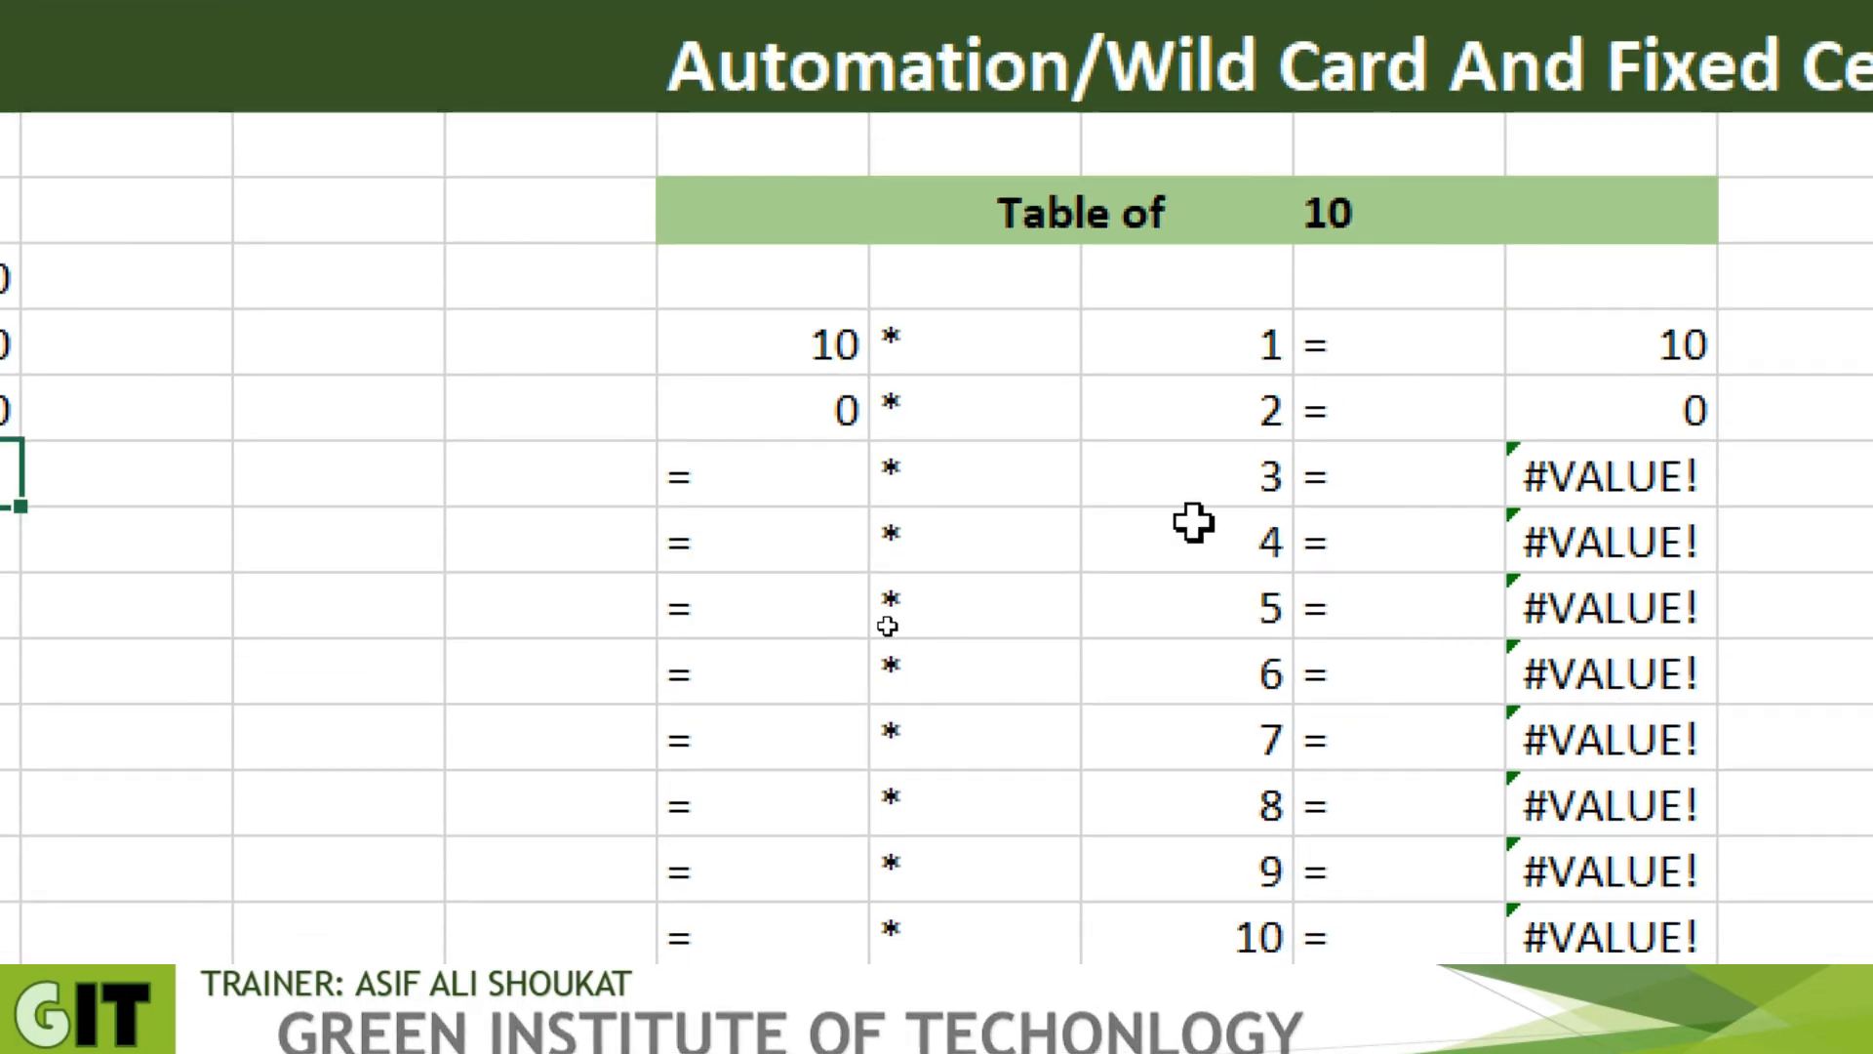
Fix the row reference in cell F6's formula so that it reads =I$4
{"action": "left_click", "coordinate": [1195, 301]}
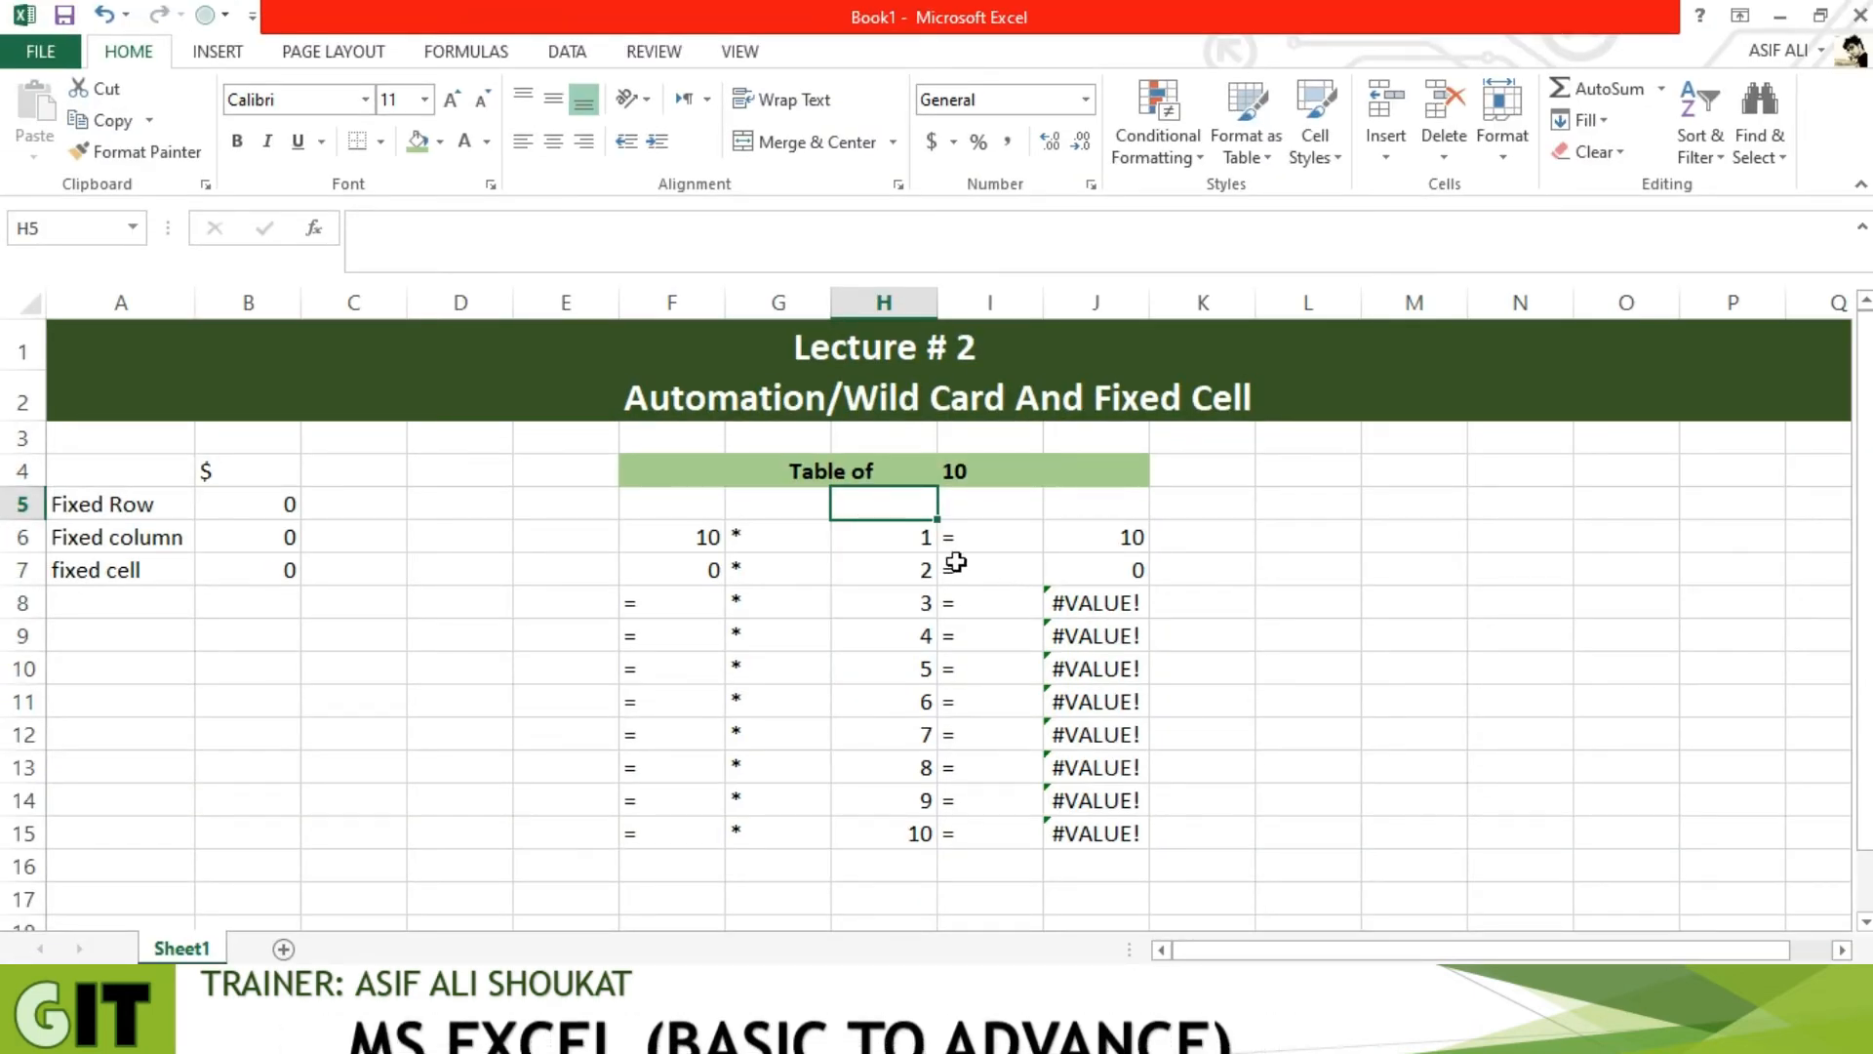
{"action": "left_click", "coordinate": [959, 472]}
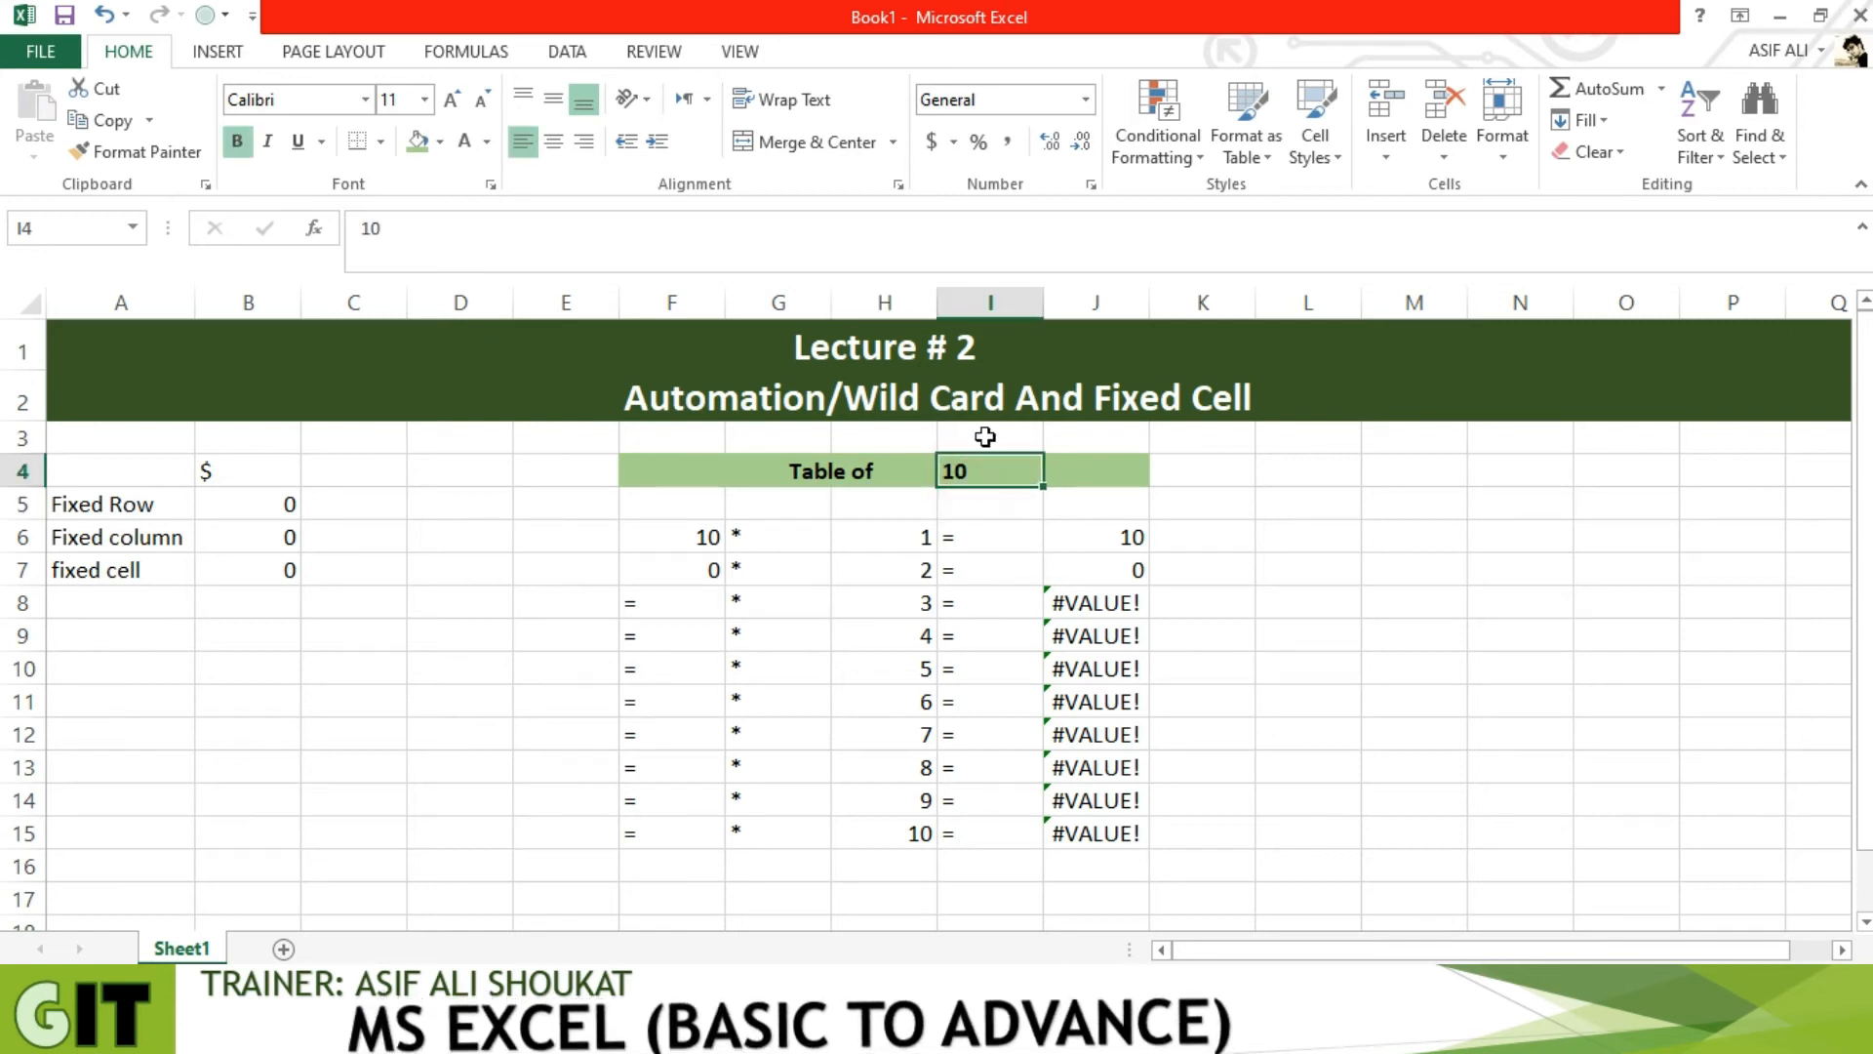
{"action": "left_click", "coordinate": [704, 540]}
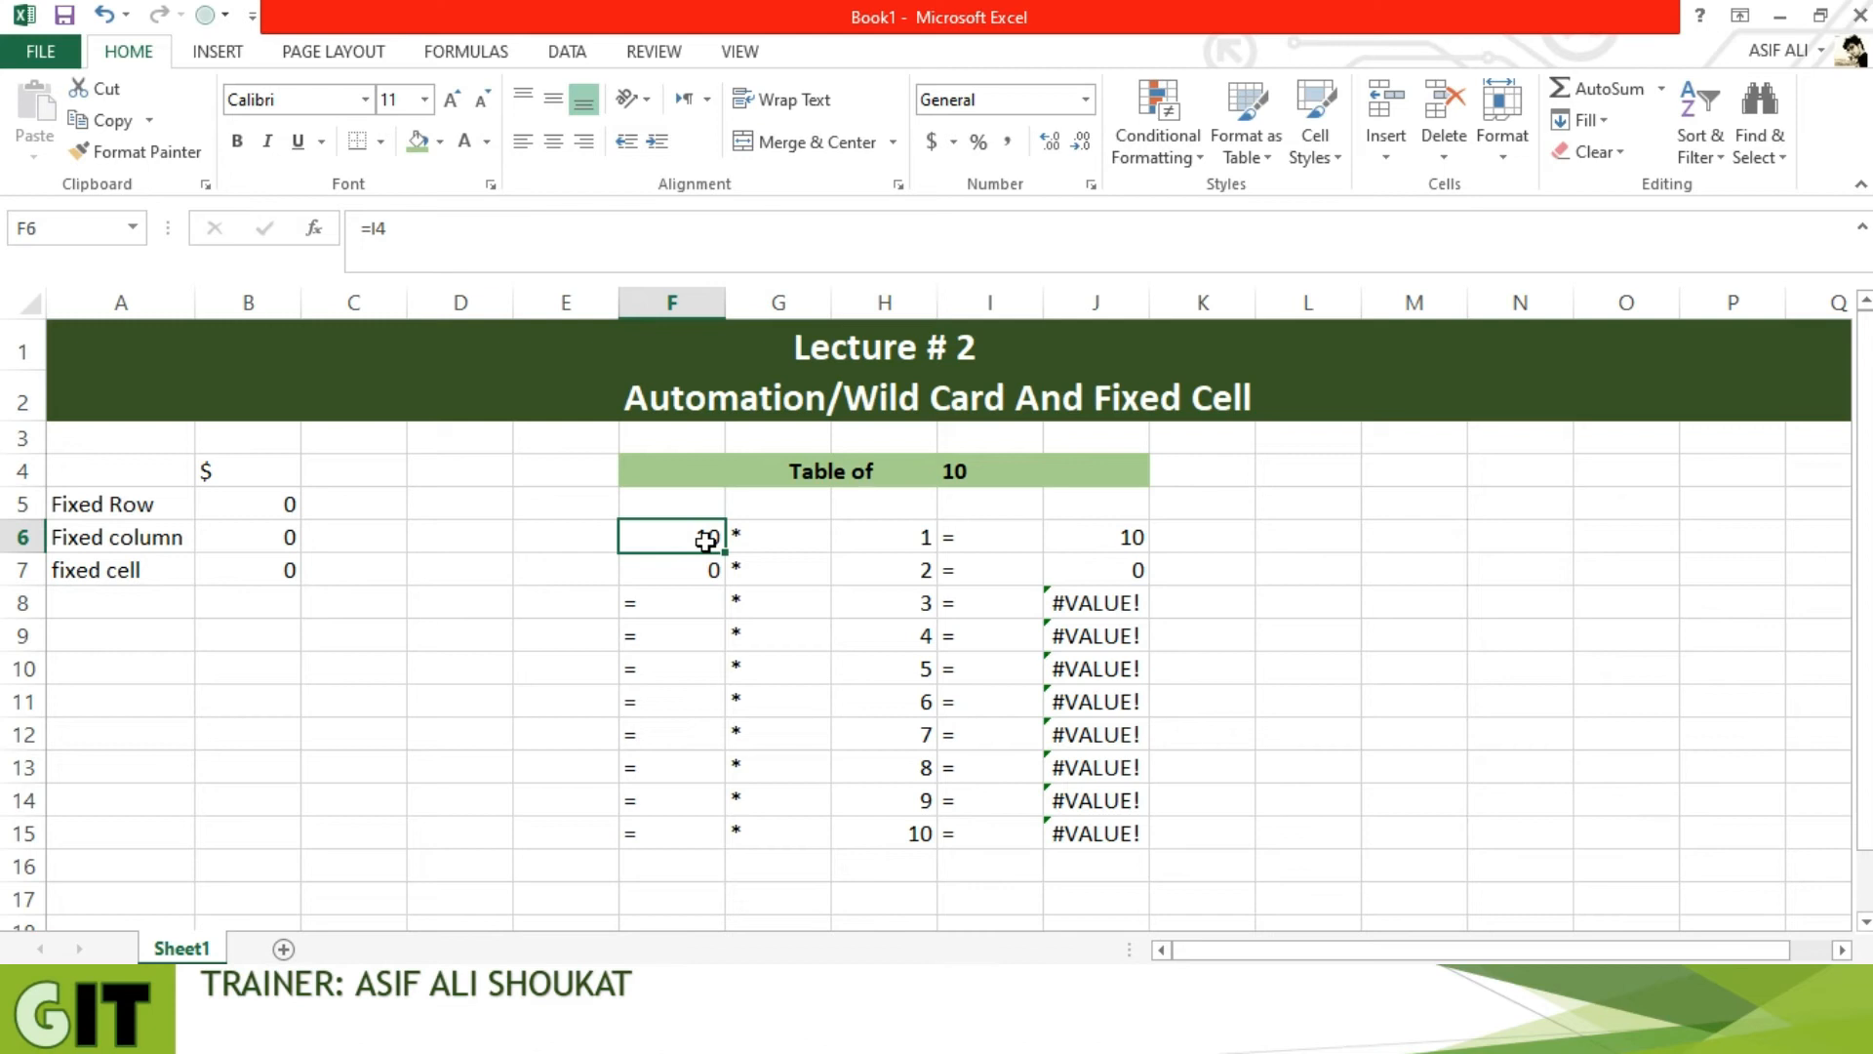
{"action": "double_click", "coordinate": [707, 540]}
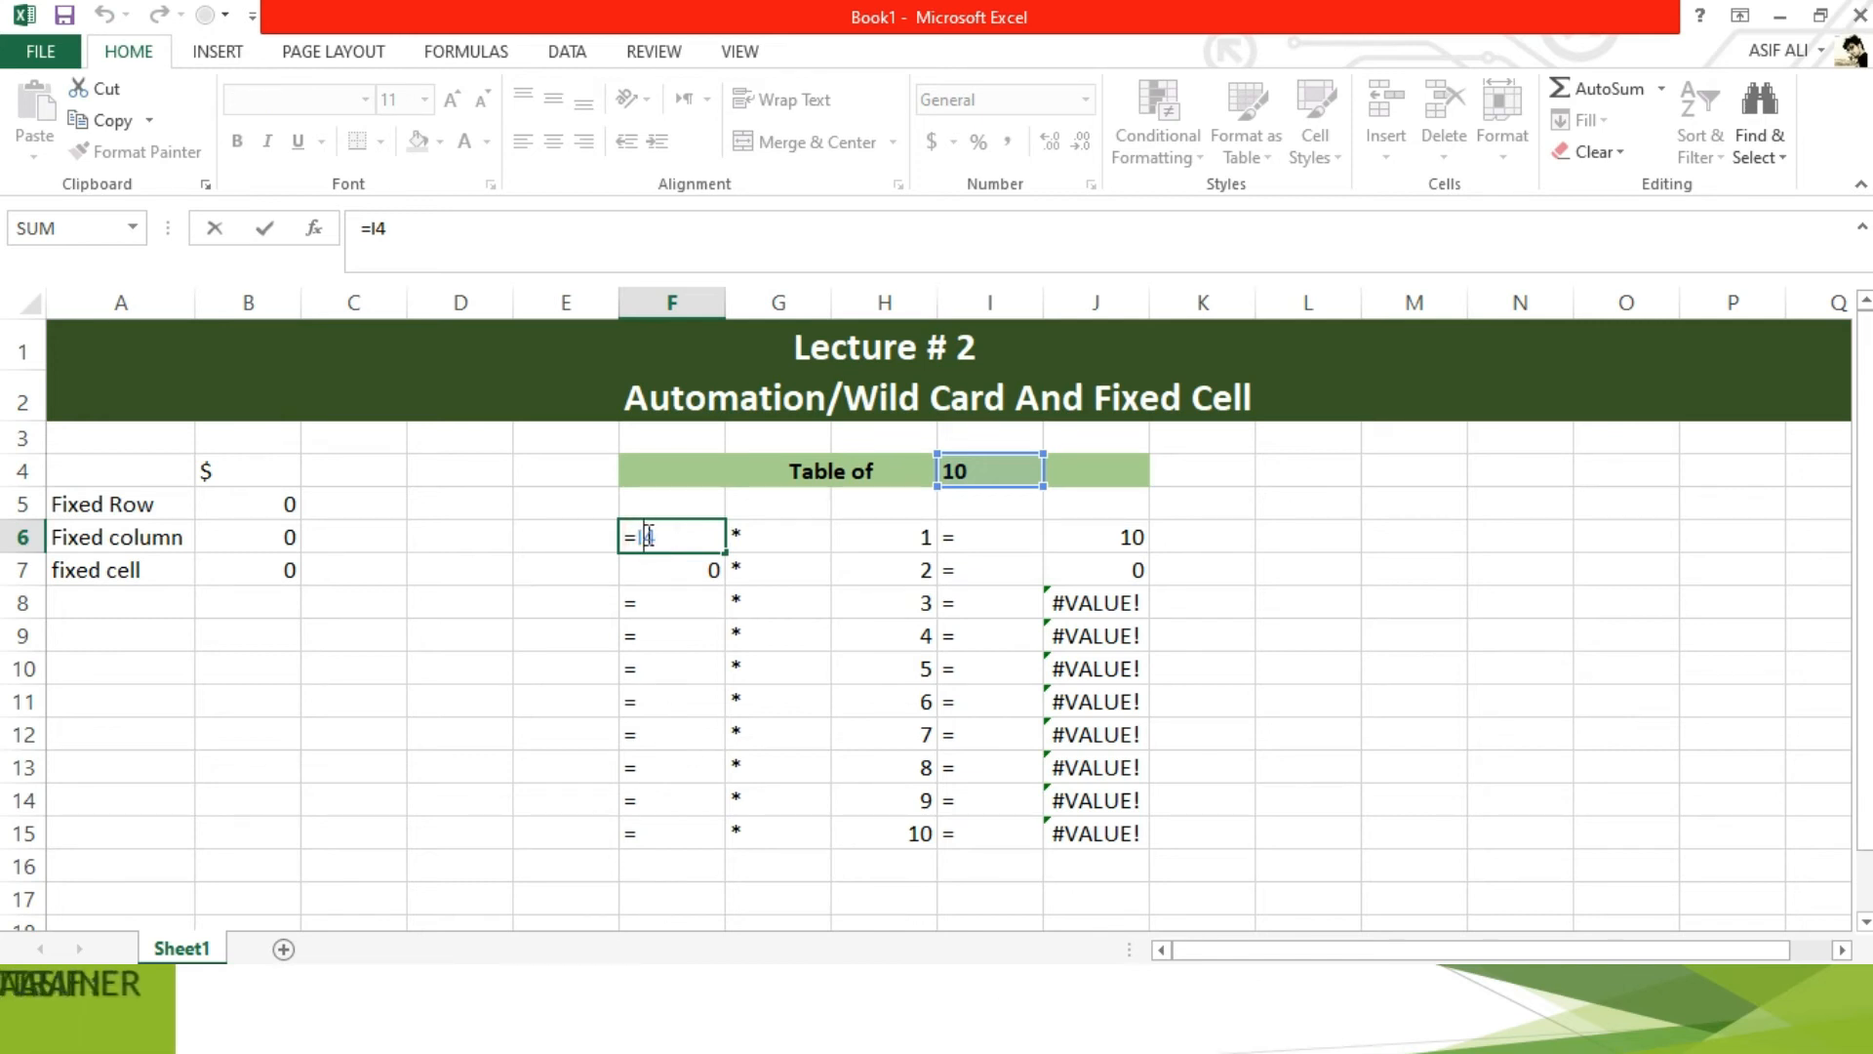
{"action": "left_click", "coordinate": [648, 536]}
{"action": "type", "text": "$"}
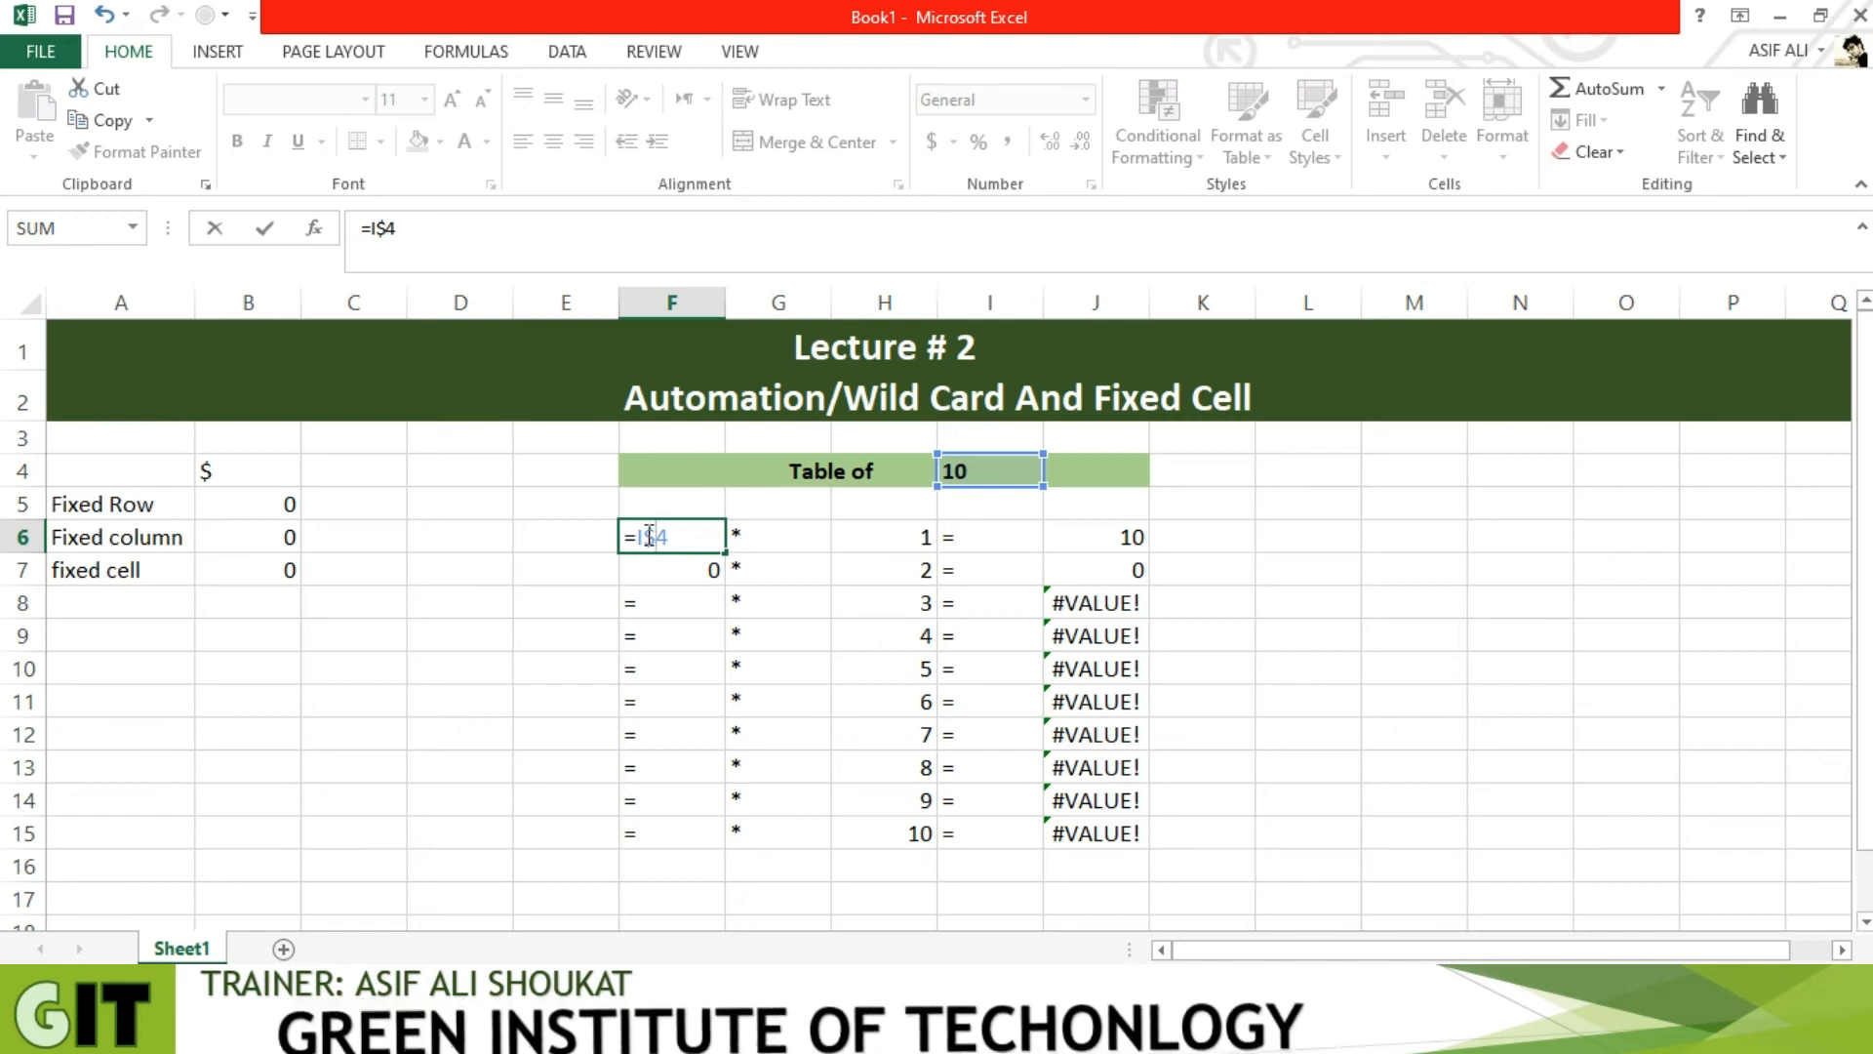
{"action": "key", "text": "Return"}
Fill the F6 formula down to F15 and inspect the copied formulas in F7 and F8
{"action": "left_click", "coordinate": [713, 538]}
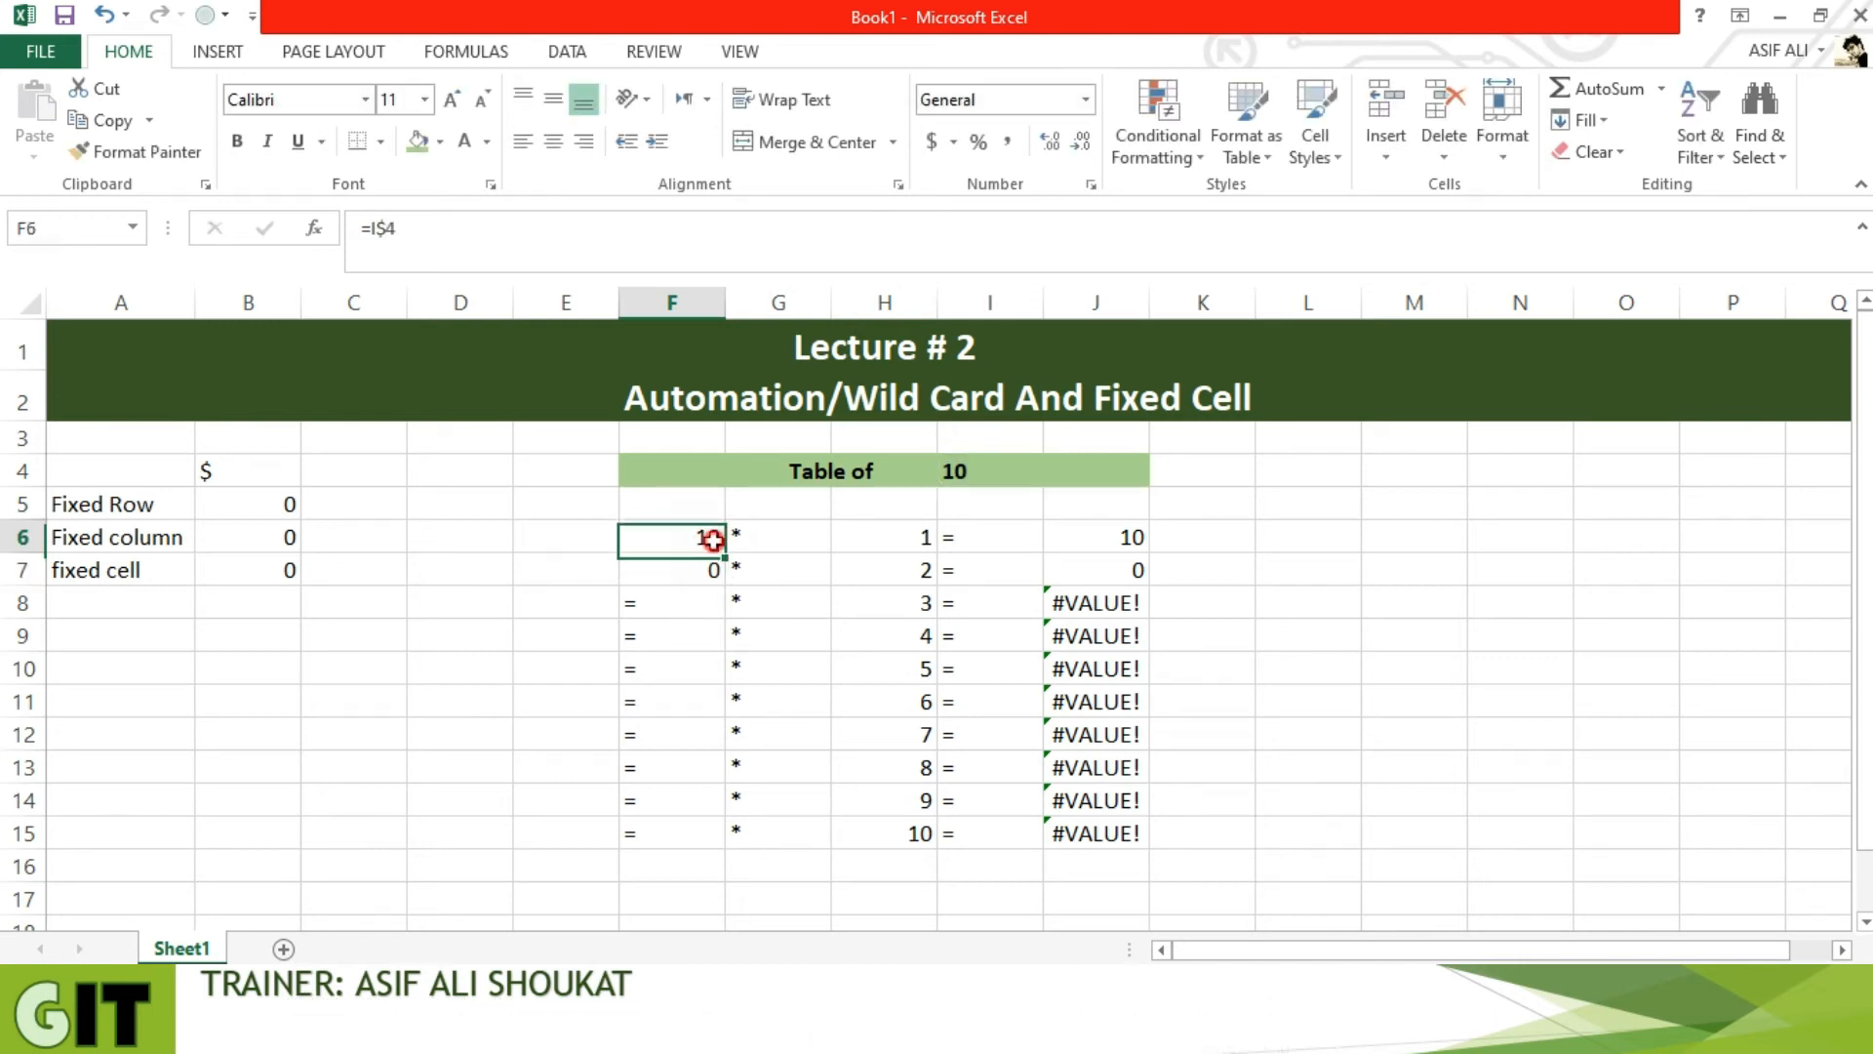
{"action": "left_click_drag", "start_coordinate": [724, 554], "coordinate": [717, 845]}
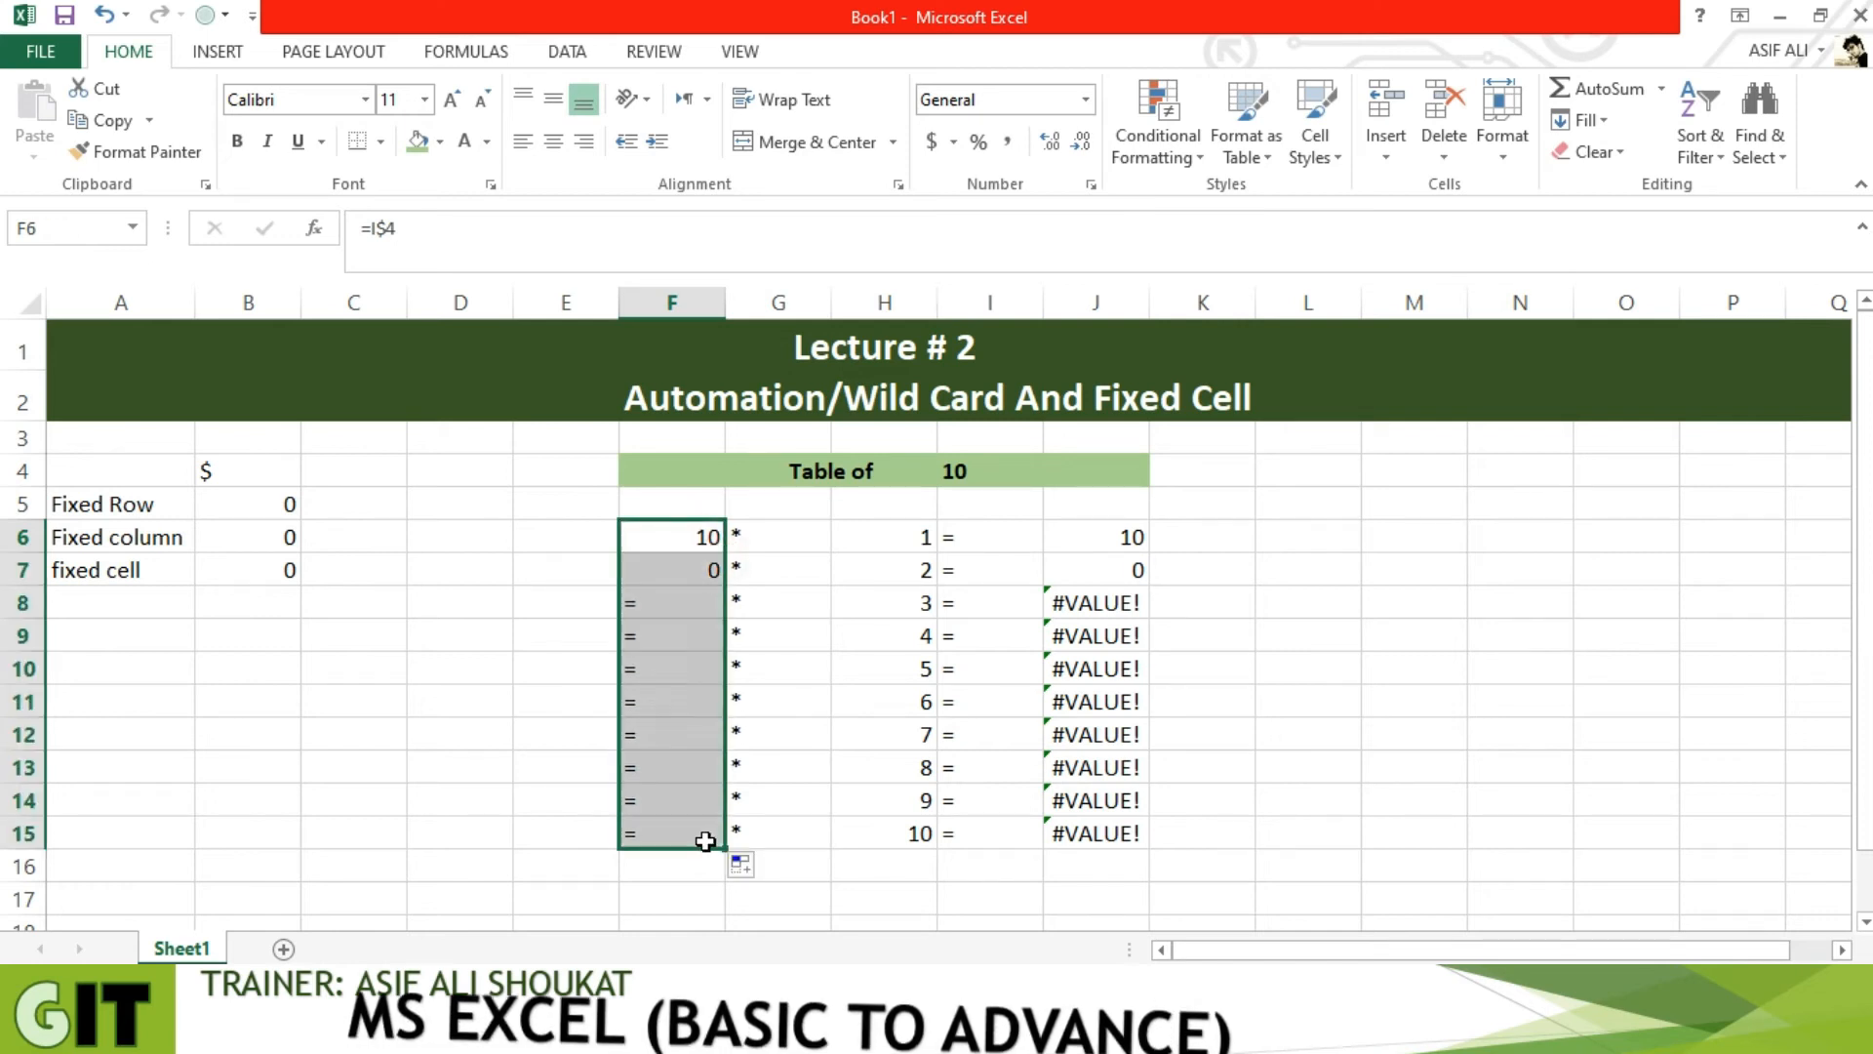
{"action": "left_click", "coordinate": [679, 570]}
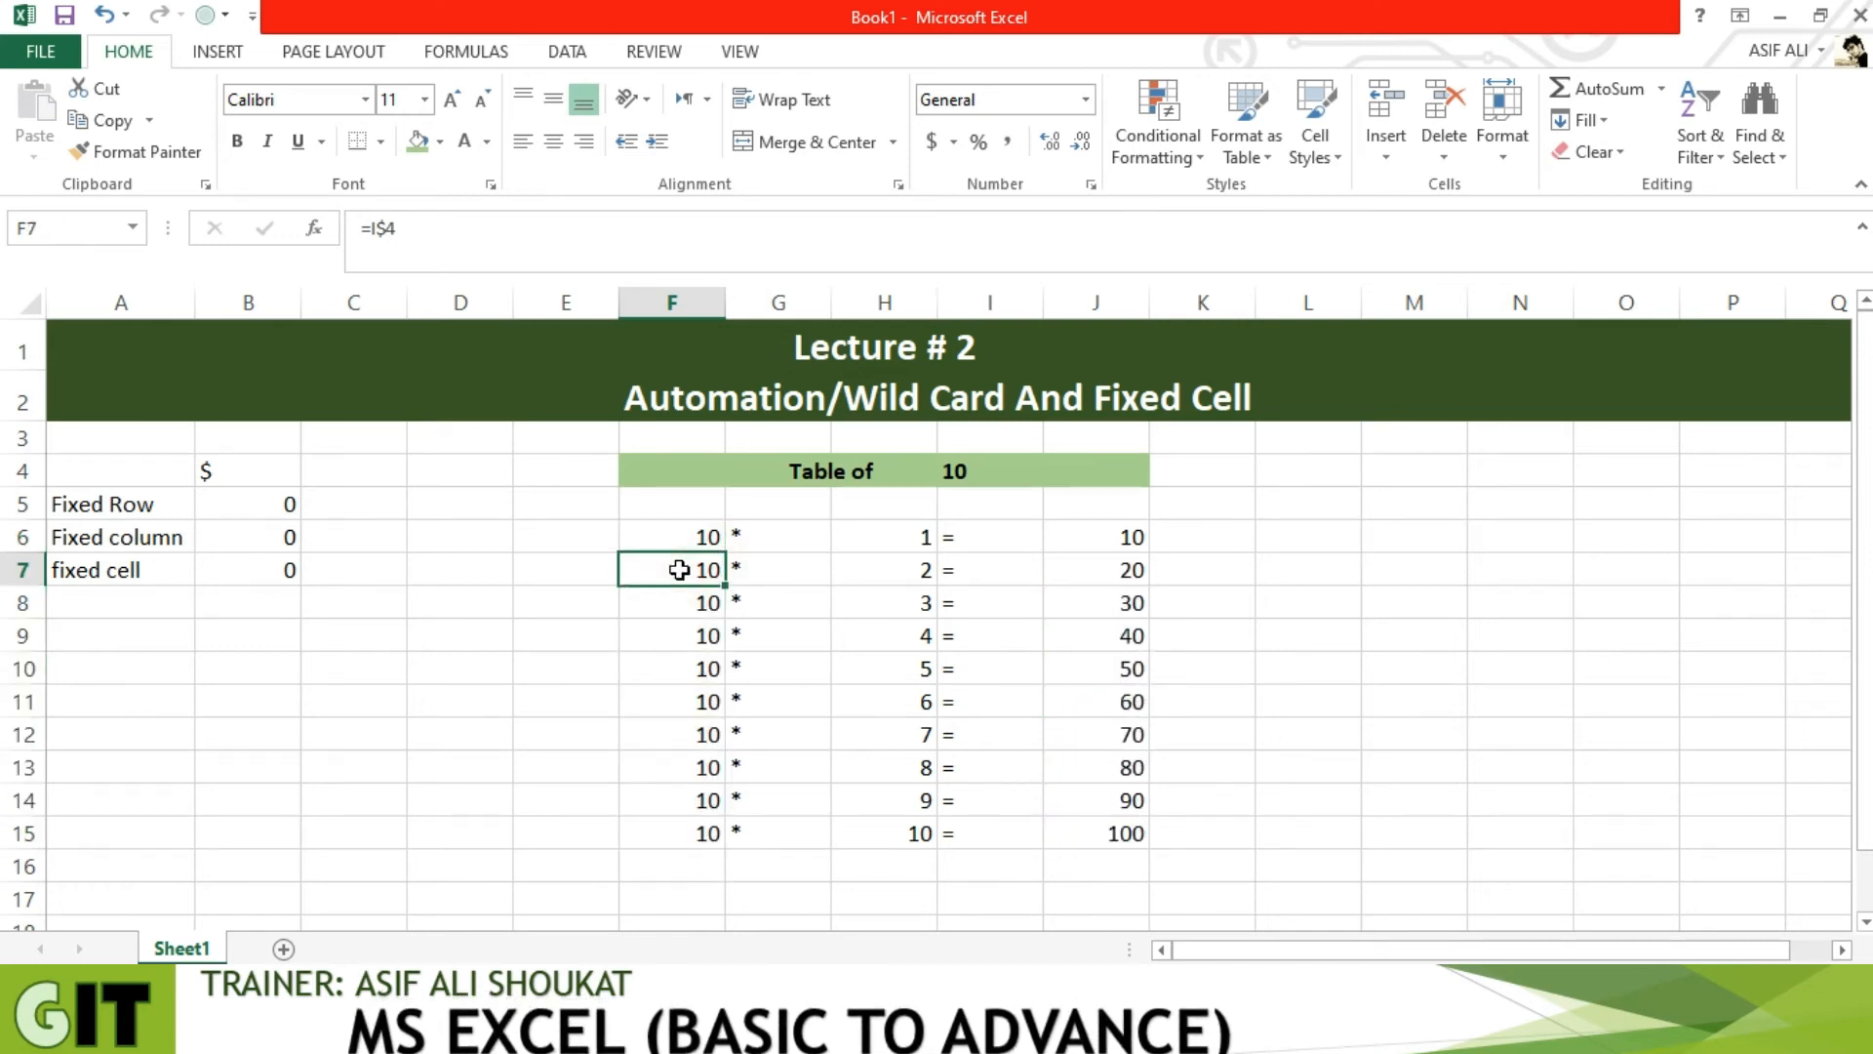
{"action": "double_click", "coordinate": [679, 570]}
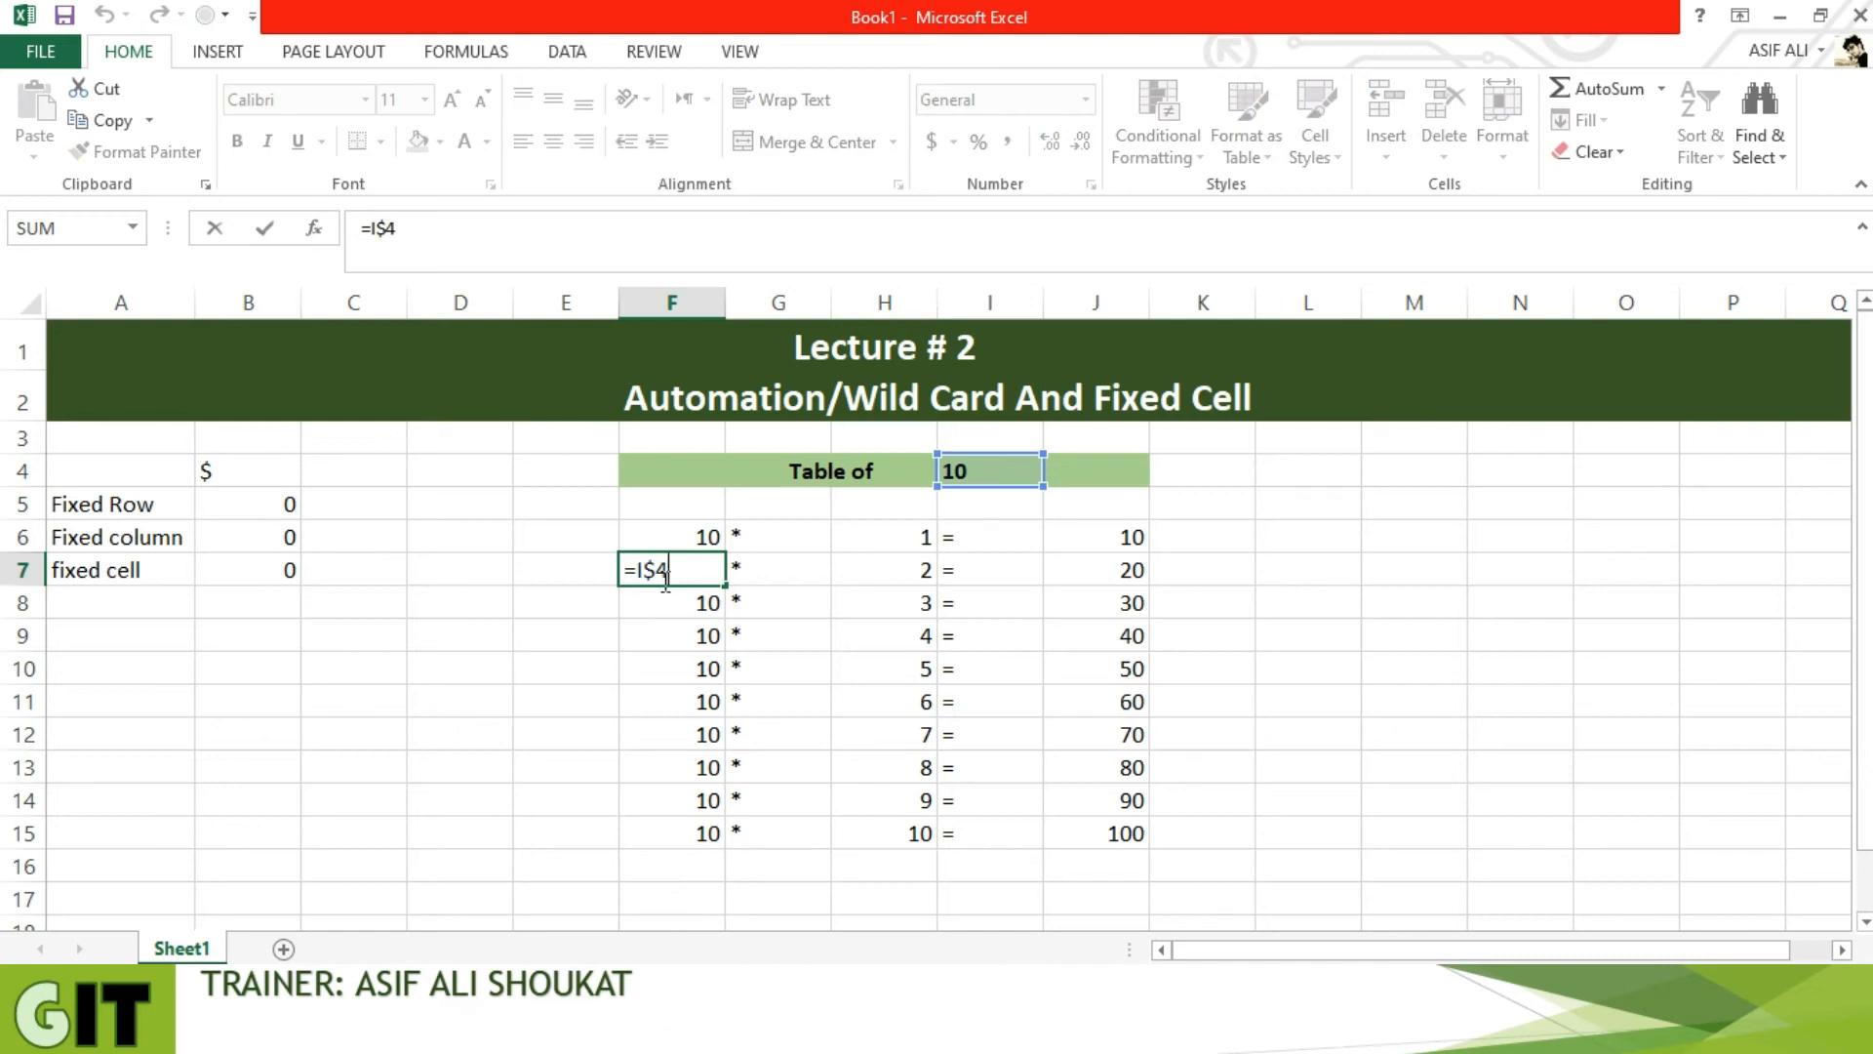
{"action": "key", "text": "Return"}
{"action": "key", "text": "F2"}
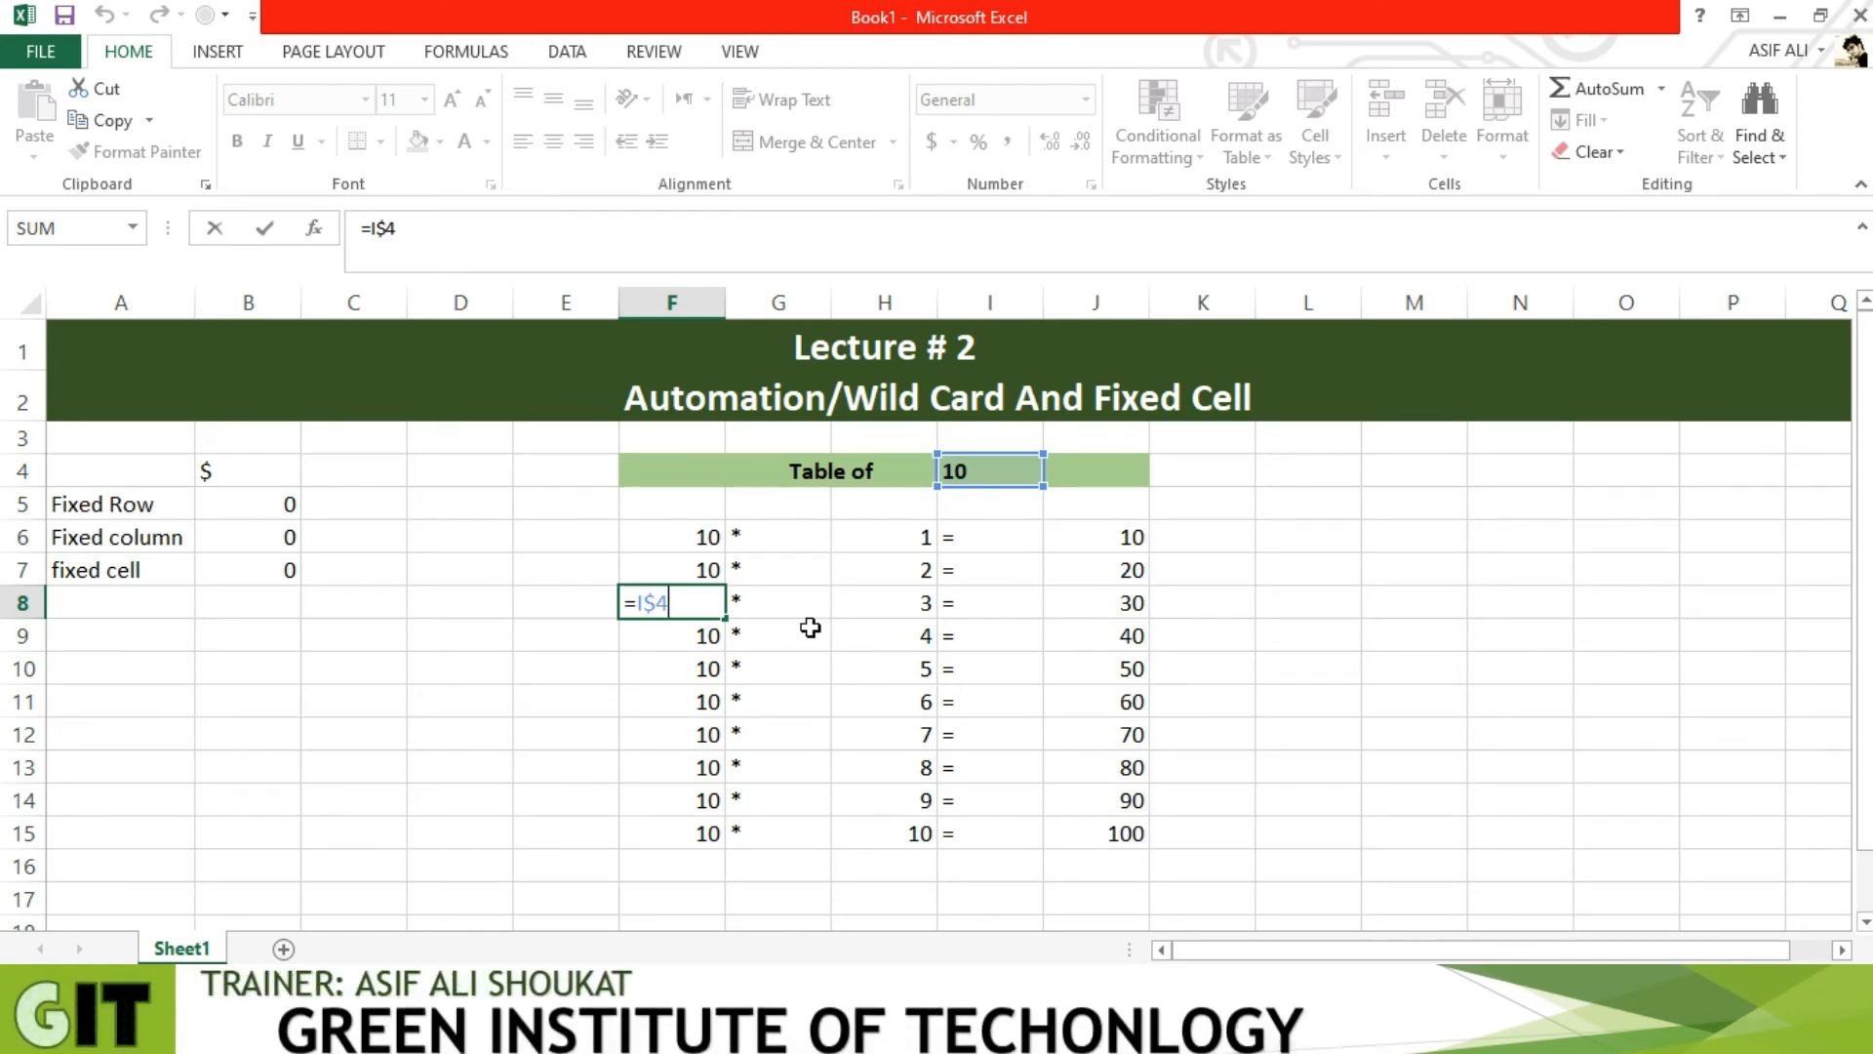
{"action": "key", "text": "Return"}
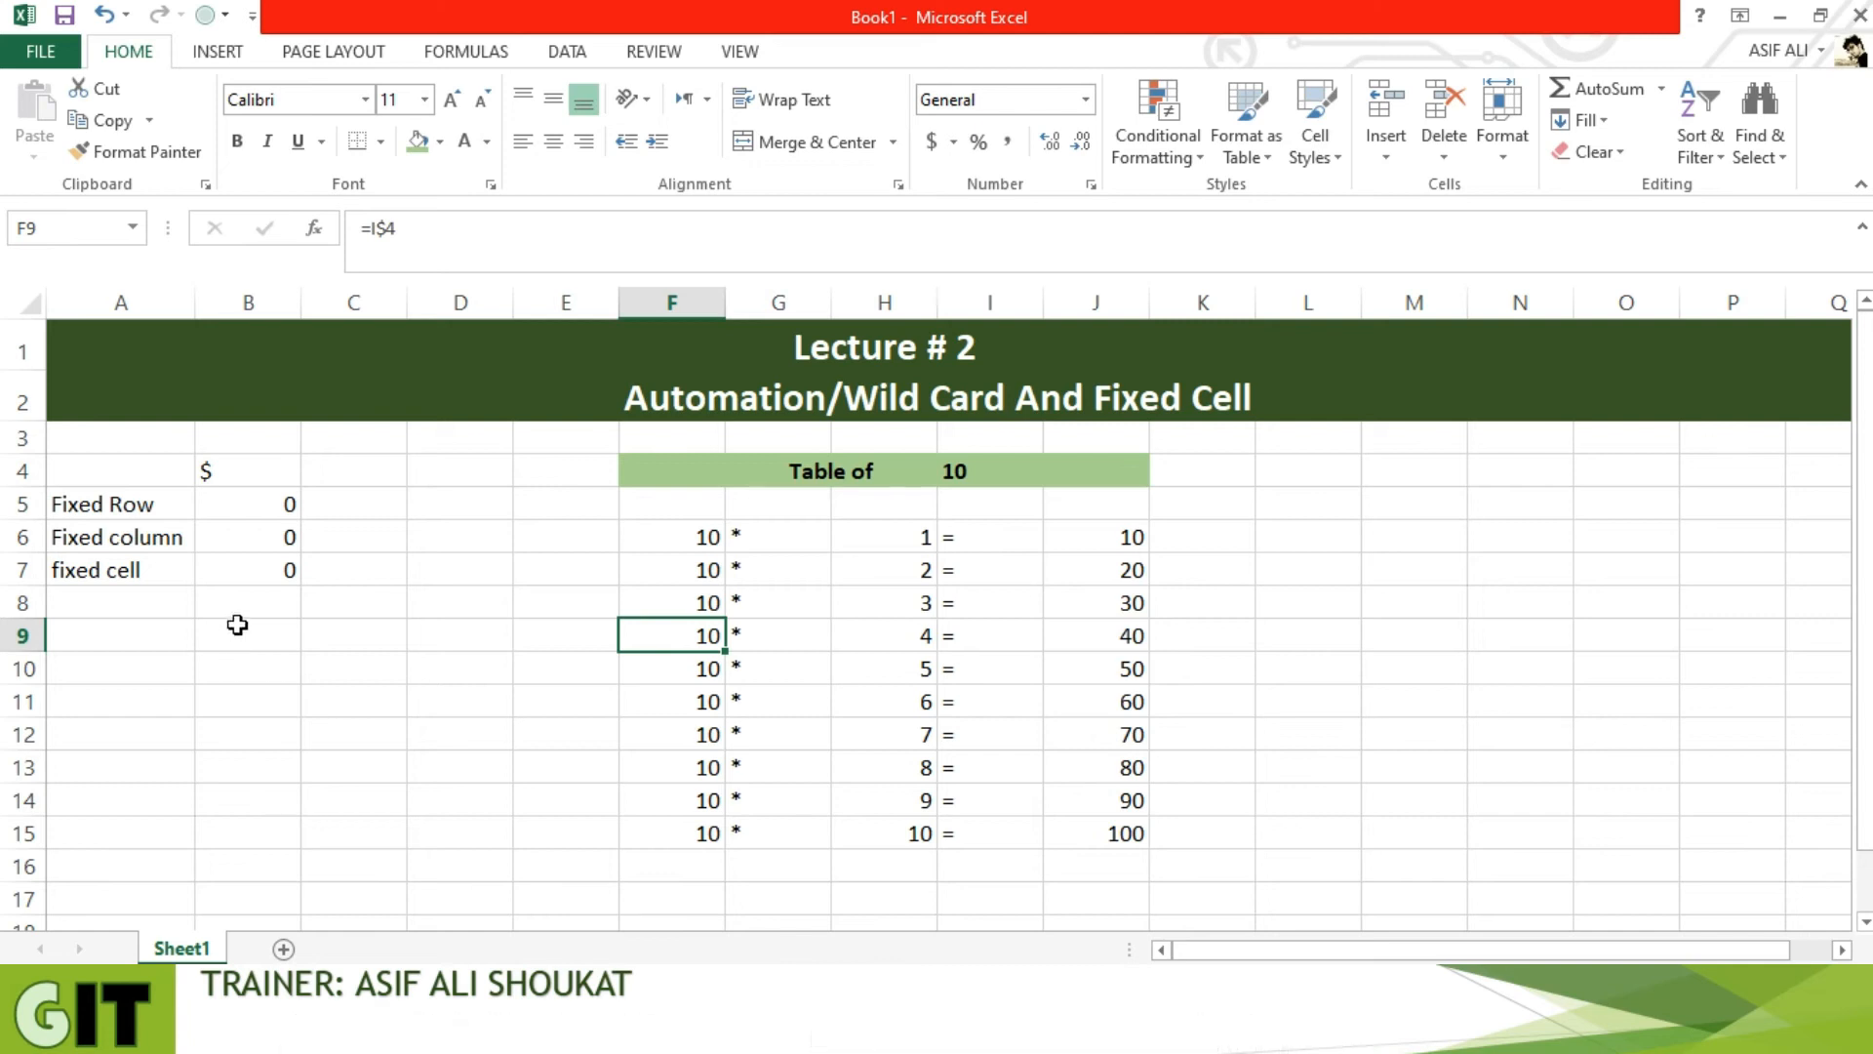
Enter the fixed-row formula =I$4 in the empty cell M5, following the example in B5
{"action": "left_click", "coordinate": [297, 504]}
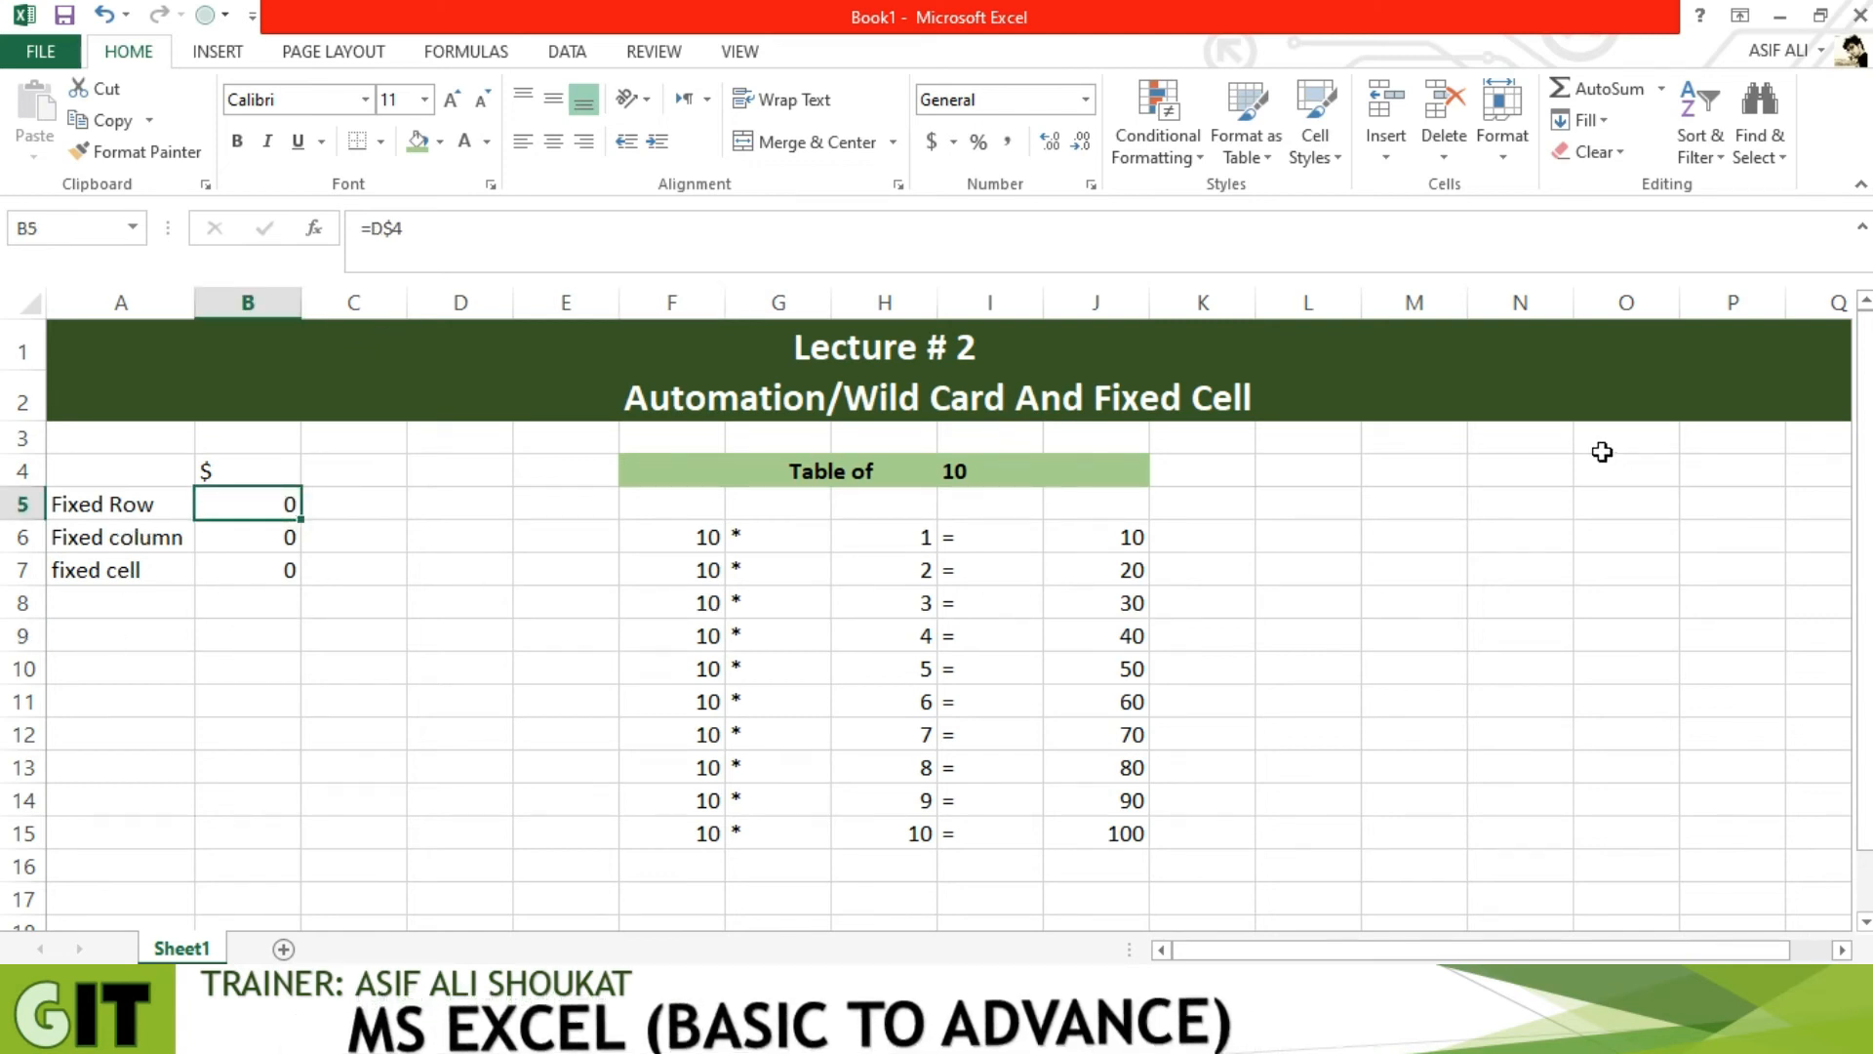
{"action": "left_click", "coordinate": [1356, 496]}
{"action": "left_click", "coordinate": [1411, 495]}
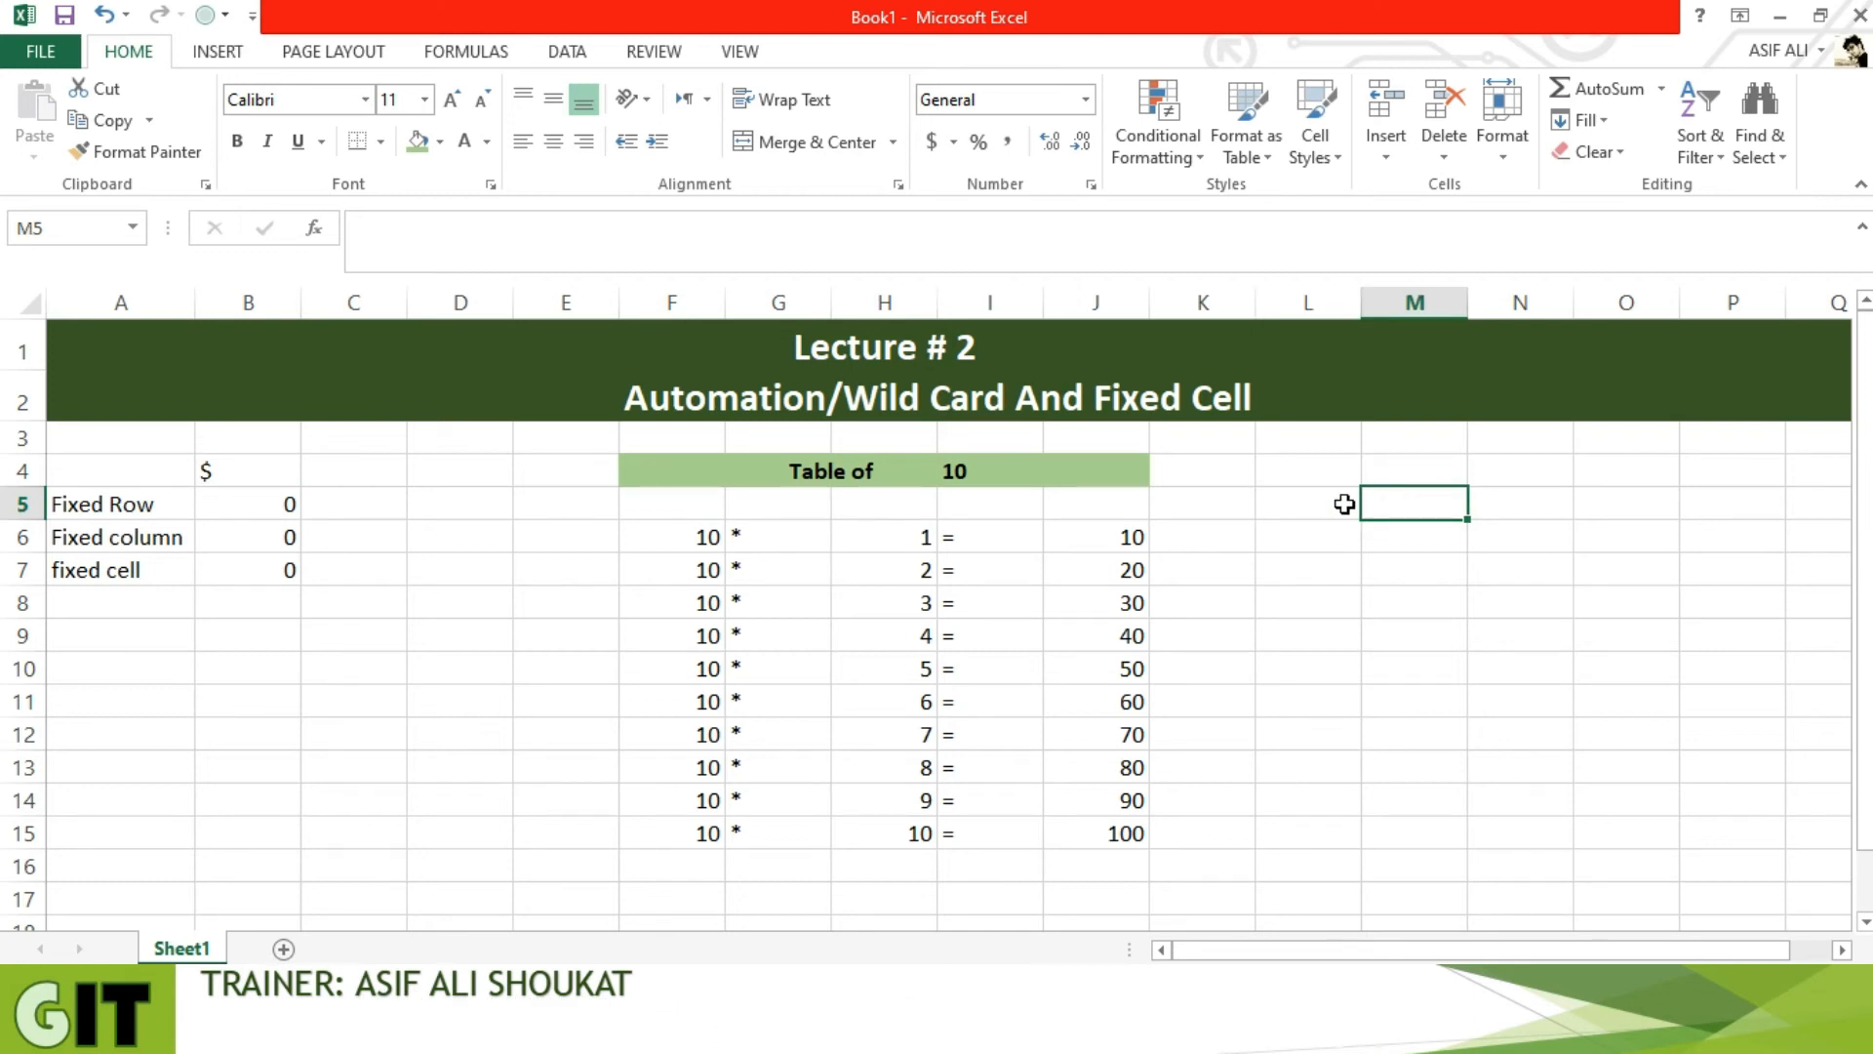
{"action": "type", "text": "="}
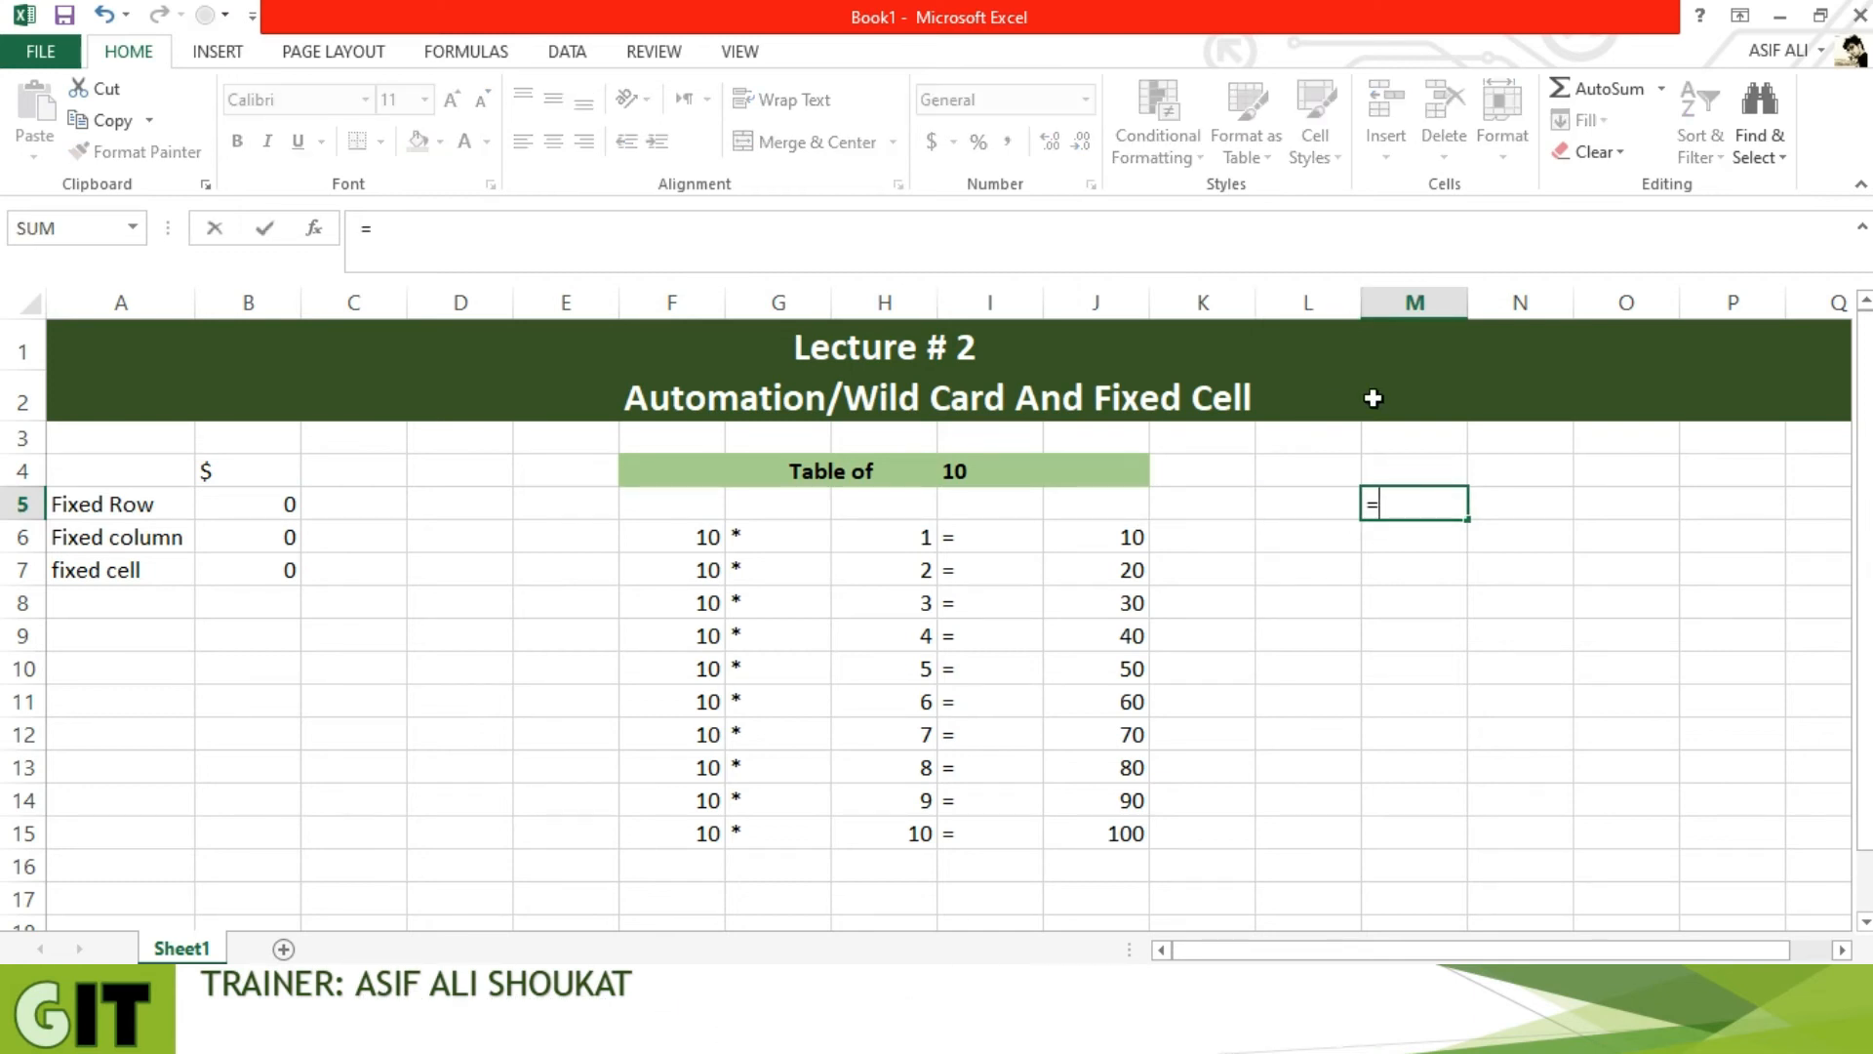
{"action": "left_click", "coordinate": [1018, 472]}
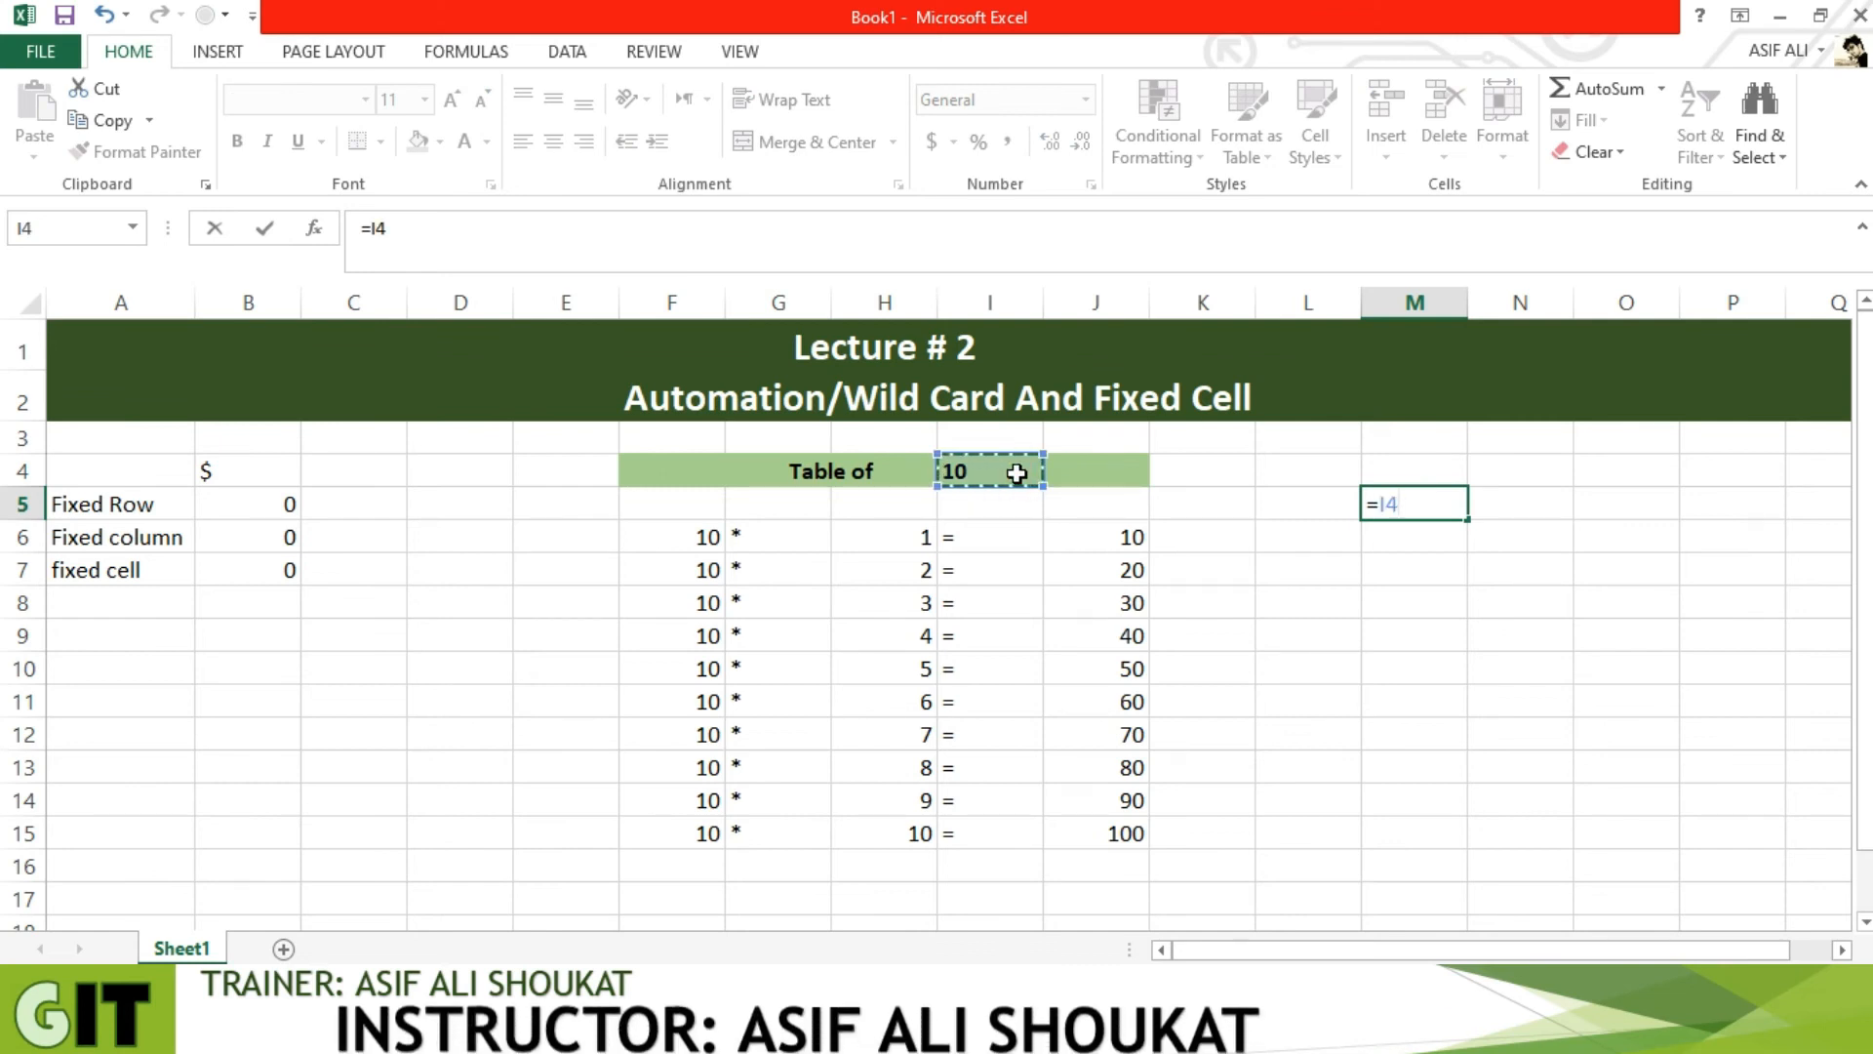
{"action": "left_click", "coordinate": [1386, 503]}
{"action": "type", "text": "$"}
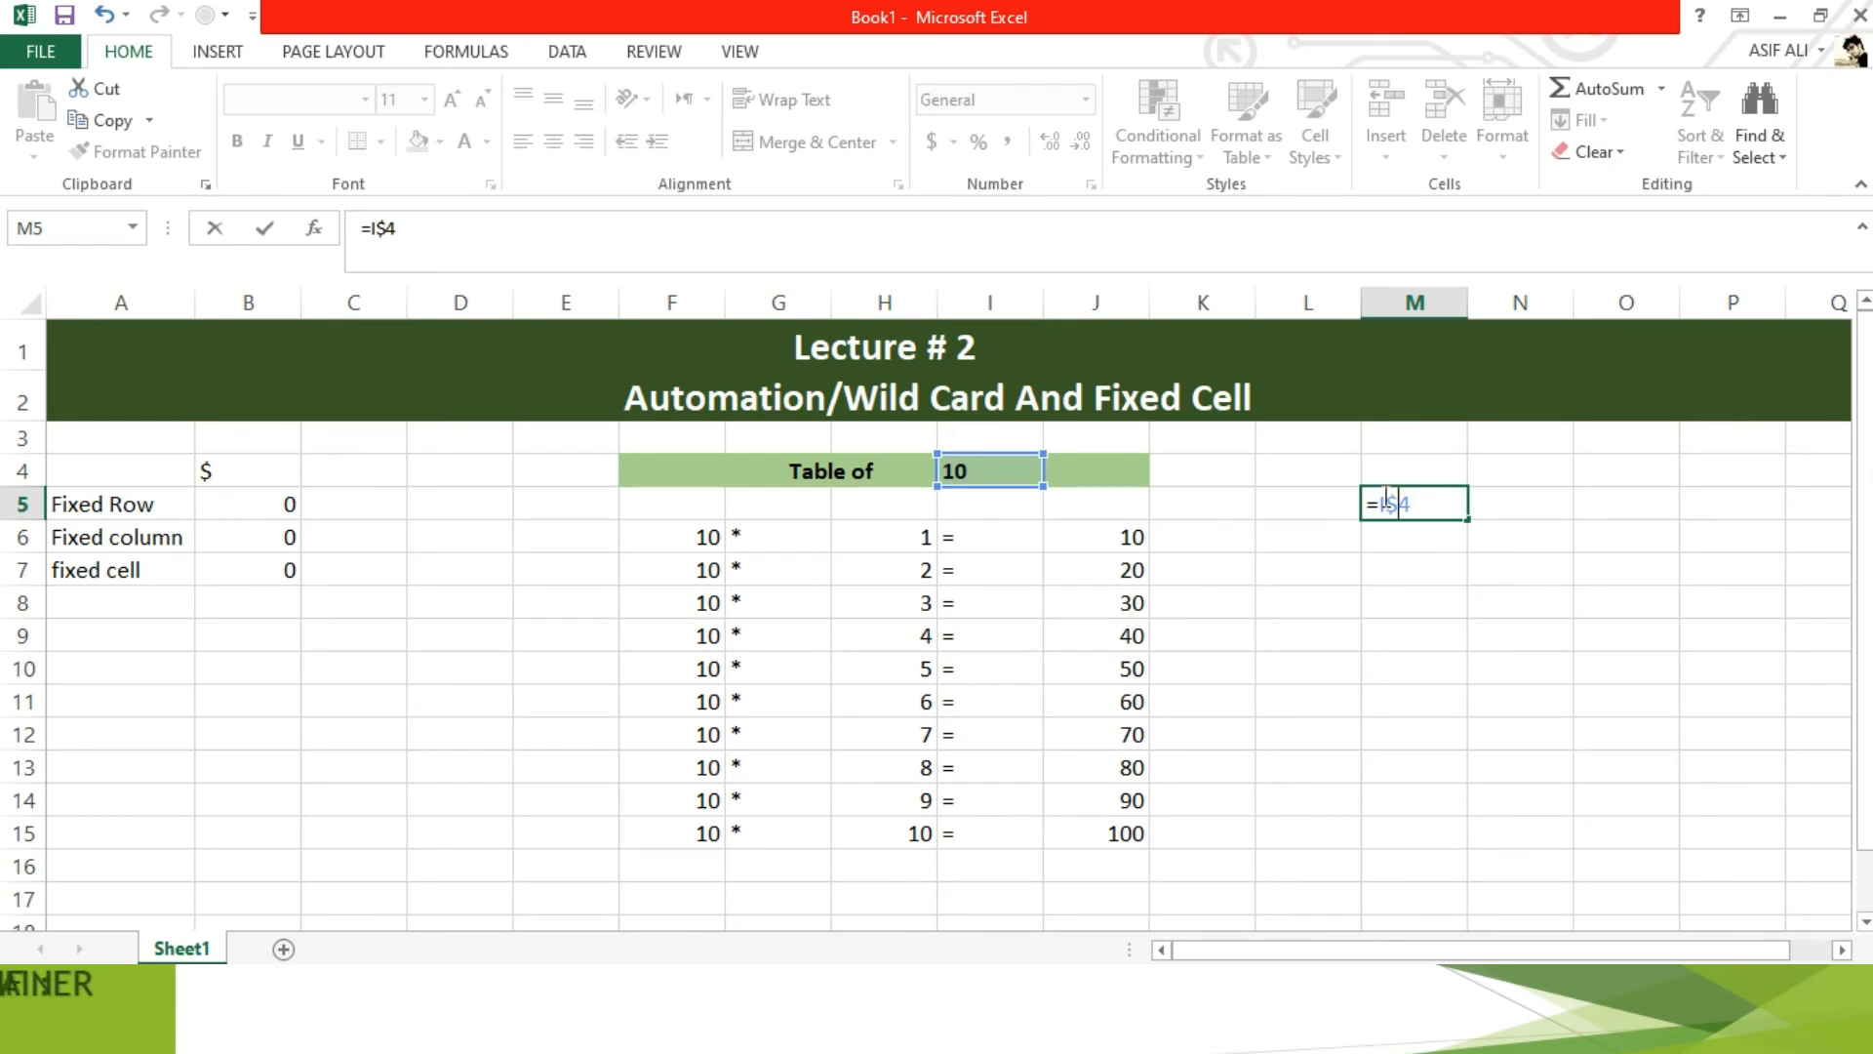
{"action": "key", "text": "Return"}
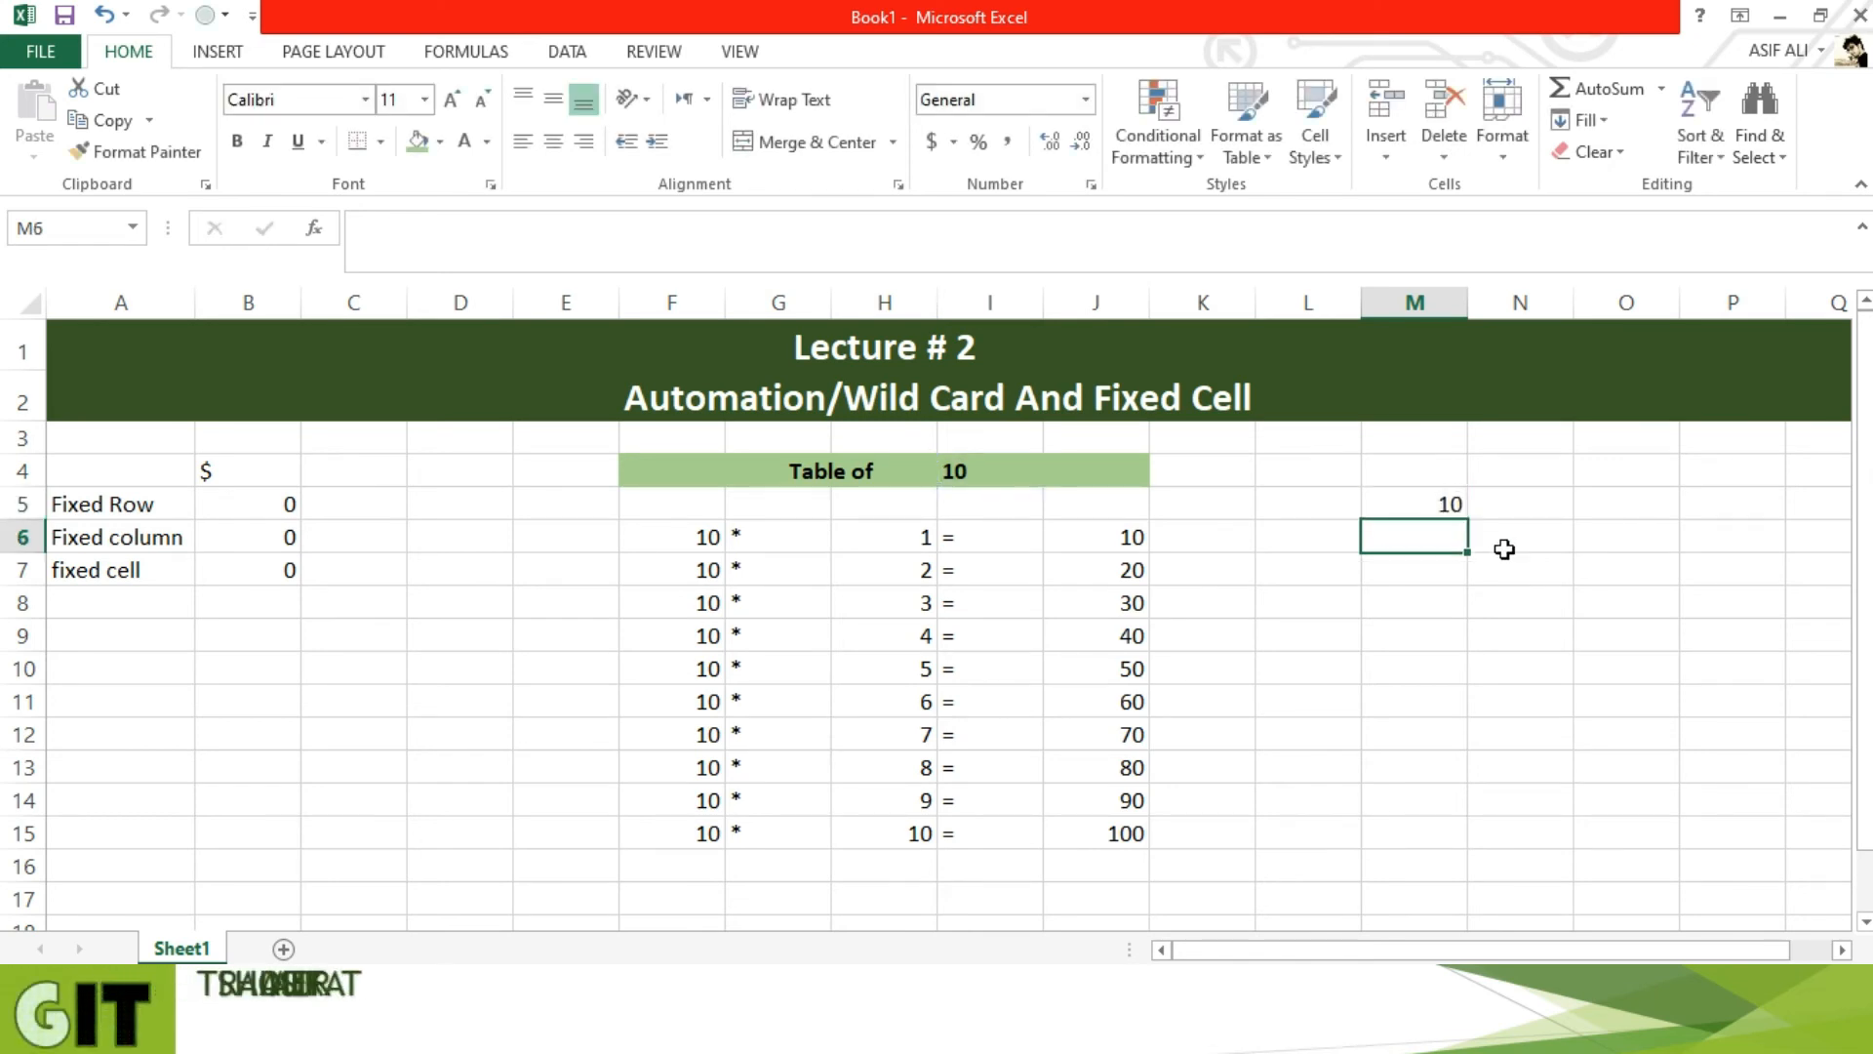
Fill the fixed-row formula from M5 down to M12 and across into N5
{"action": "left_click", "coordinate": [1457, 510]}
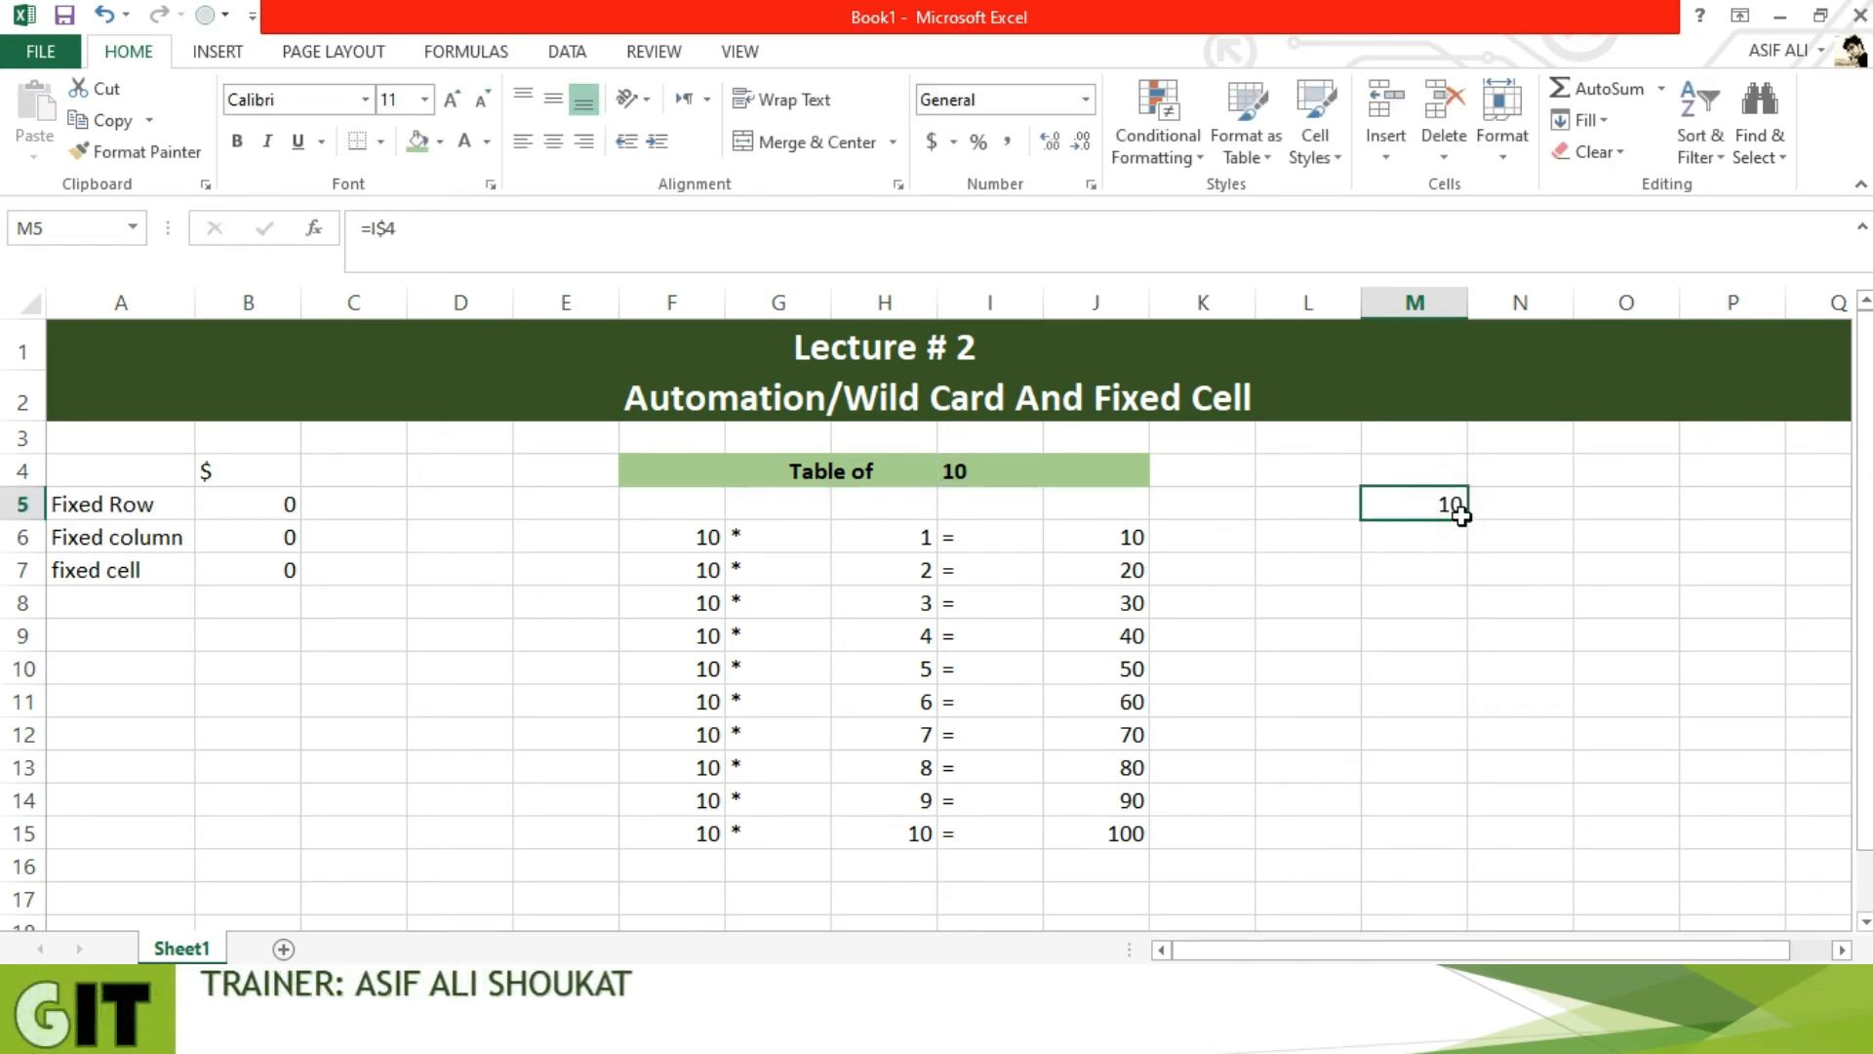
{"action": "left_click_drag", "start_coordinate": [1462, 517], "coordinate": [1458, 741]}
{"action": "left_click", "coordinate": [1439, 506]}
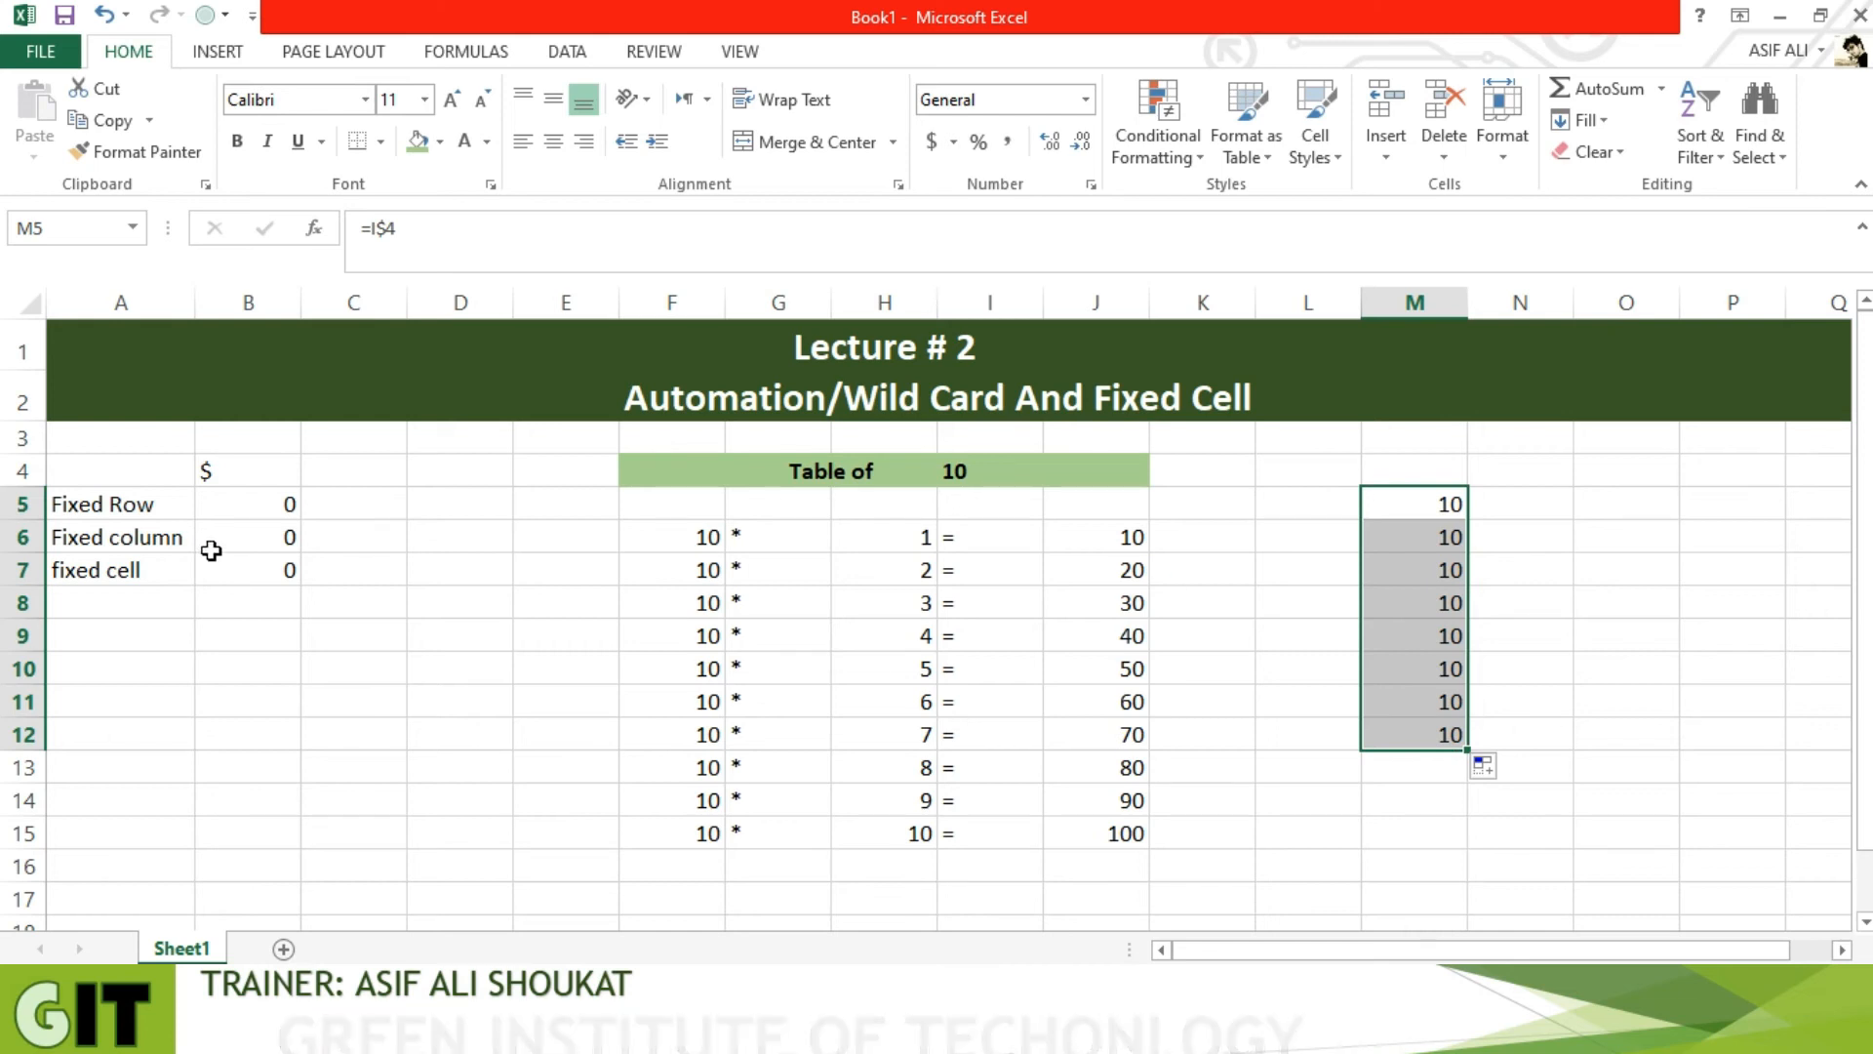
{"action": "left_click", "coordinate": [1431, 517]}
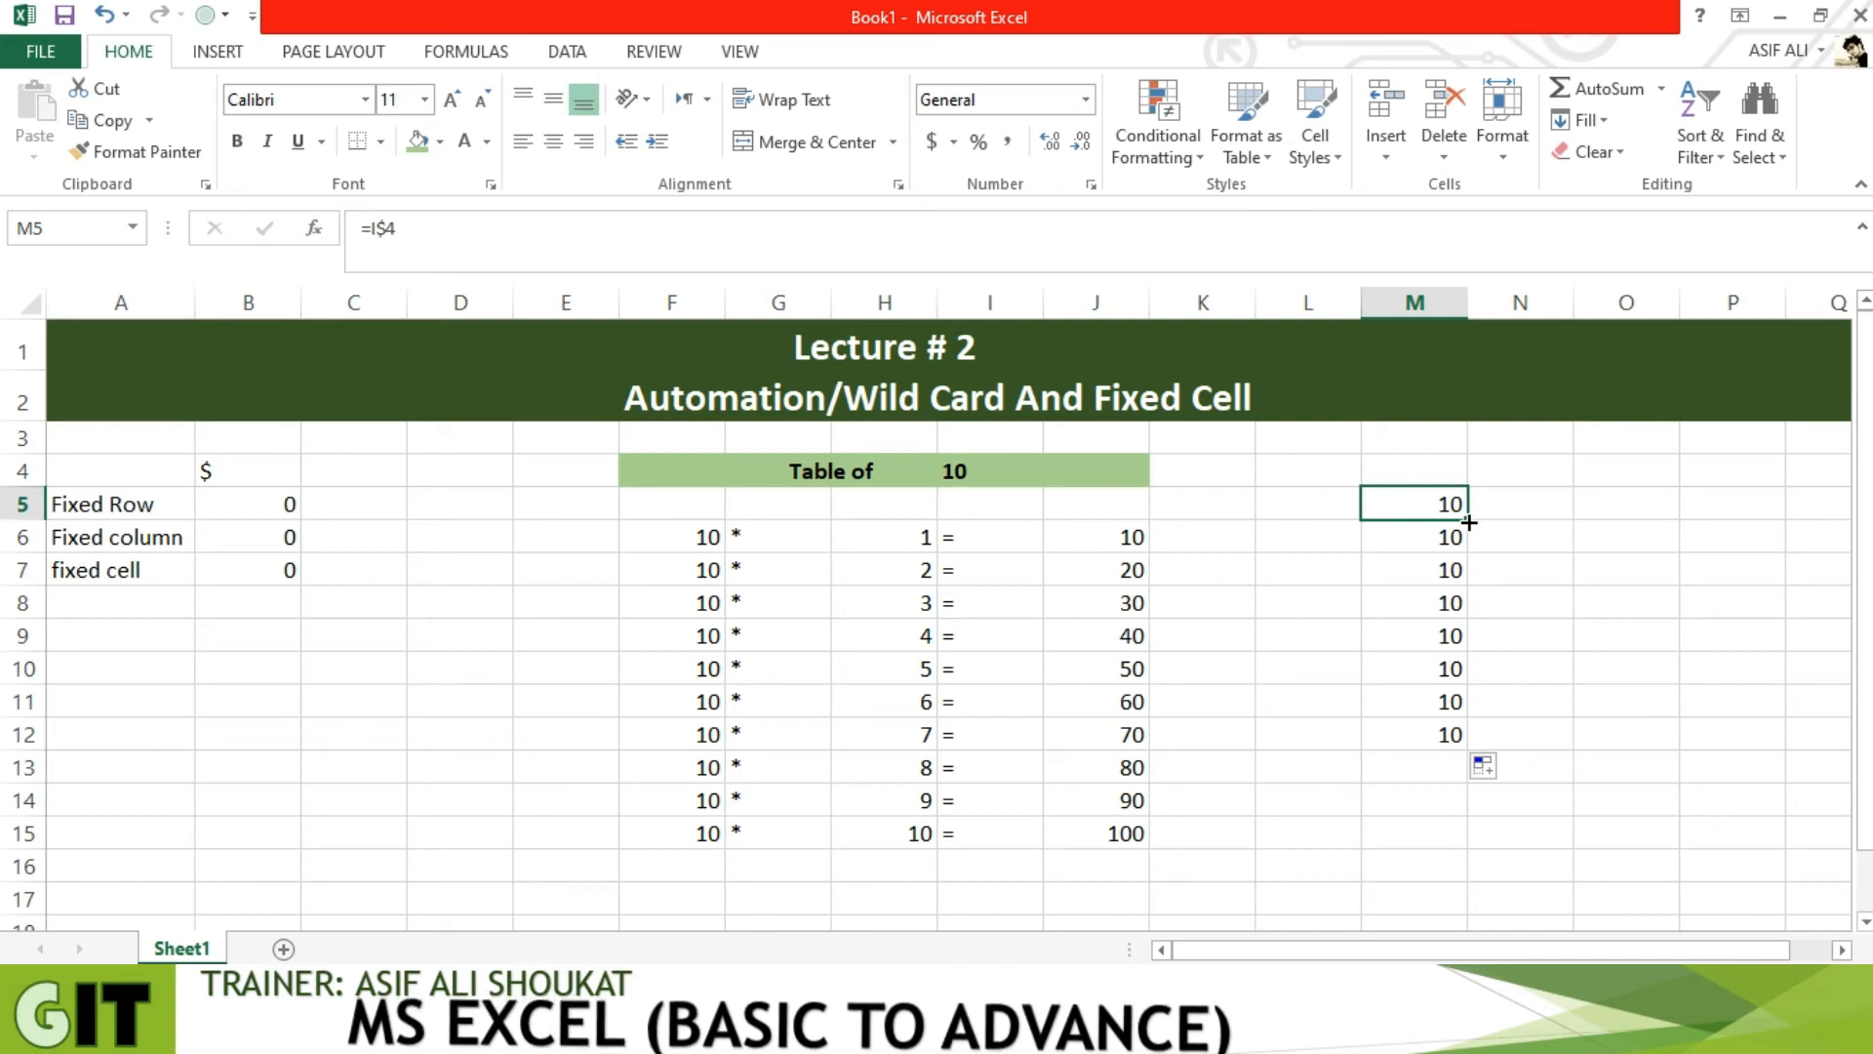
{"action": "left_click_drag", "start_coordinate": [1470, 520], "coordinate": [1605, 522]}
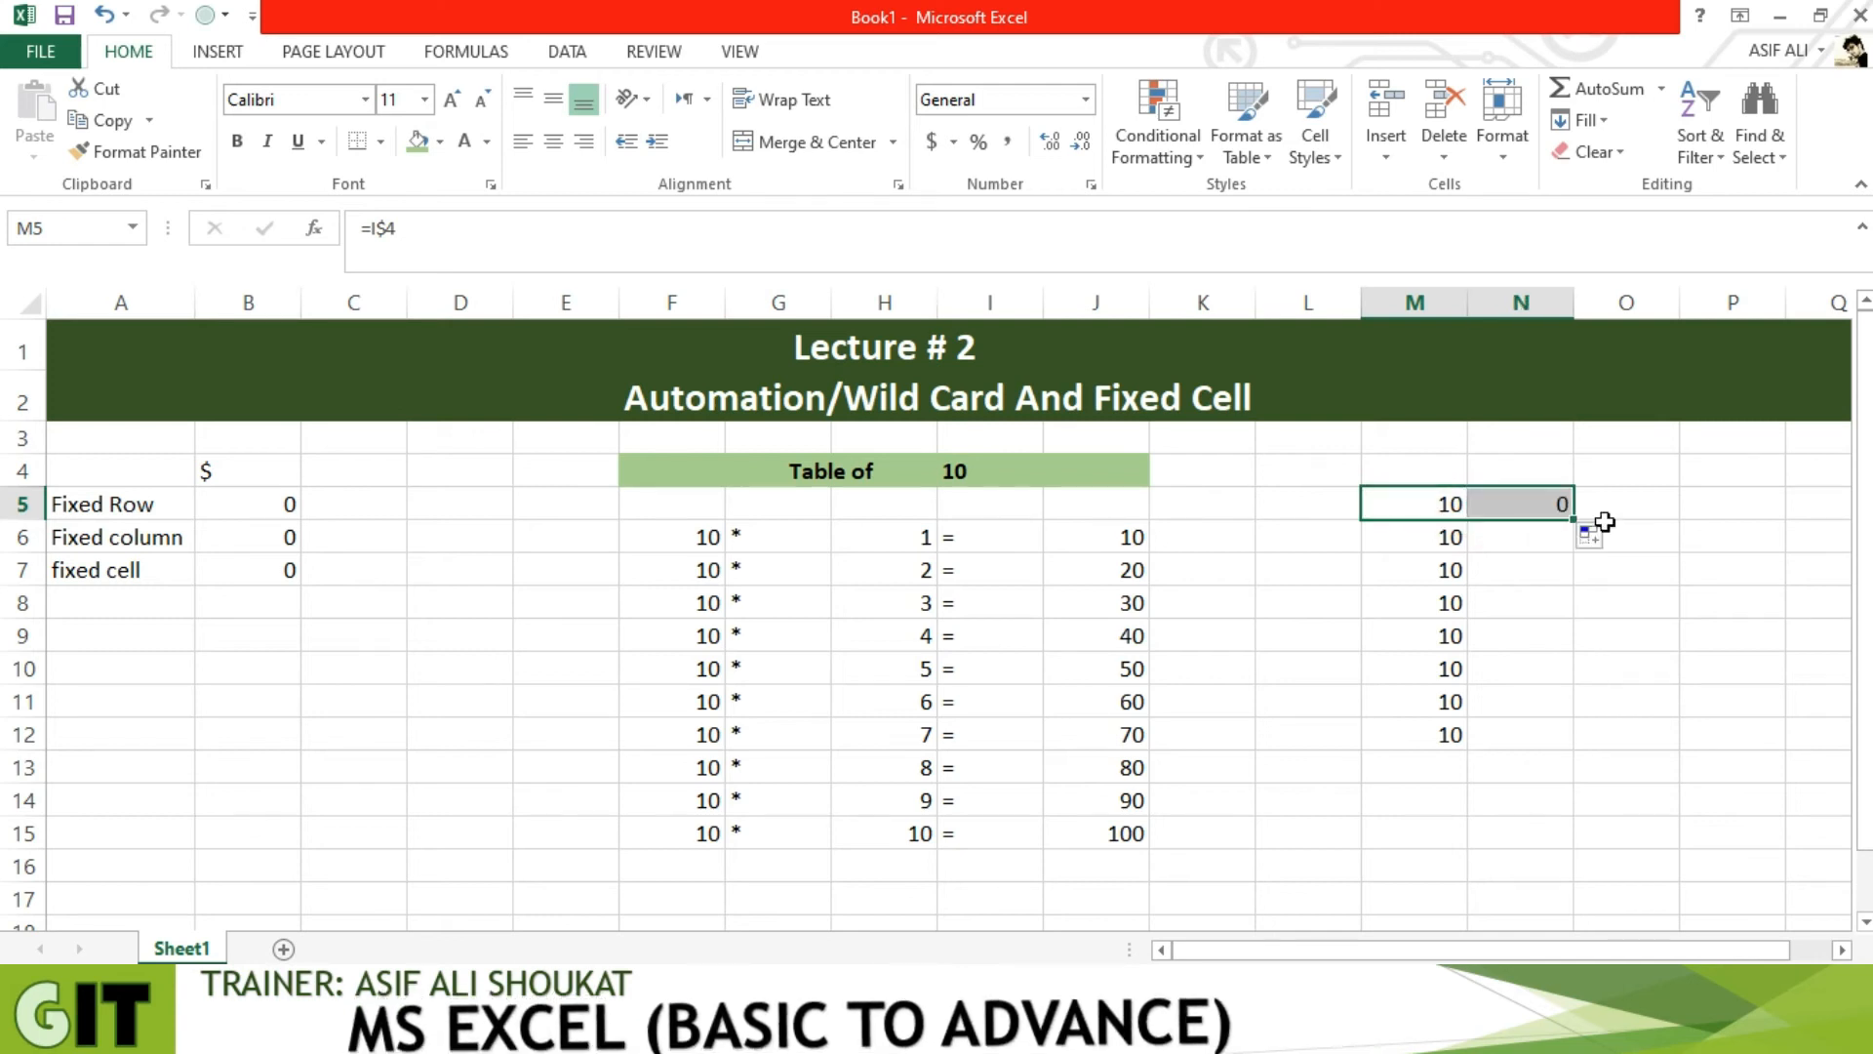
{"action": "left_click", "coordinate": [1528, 503]}
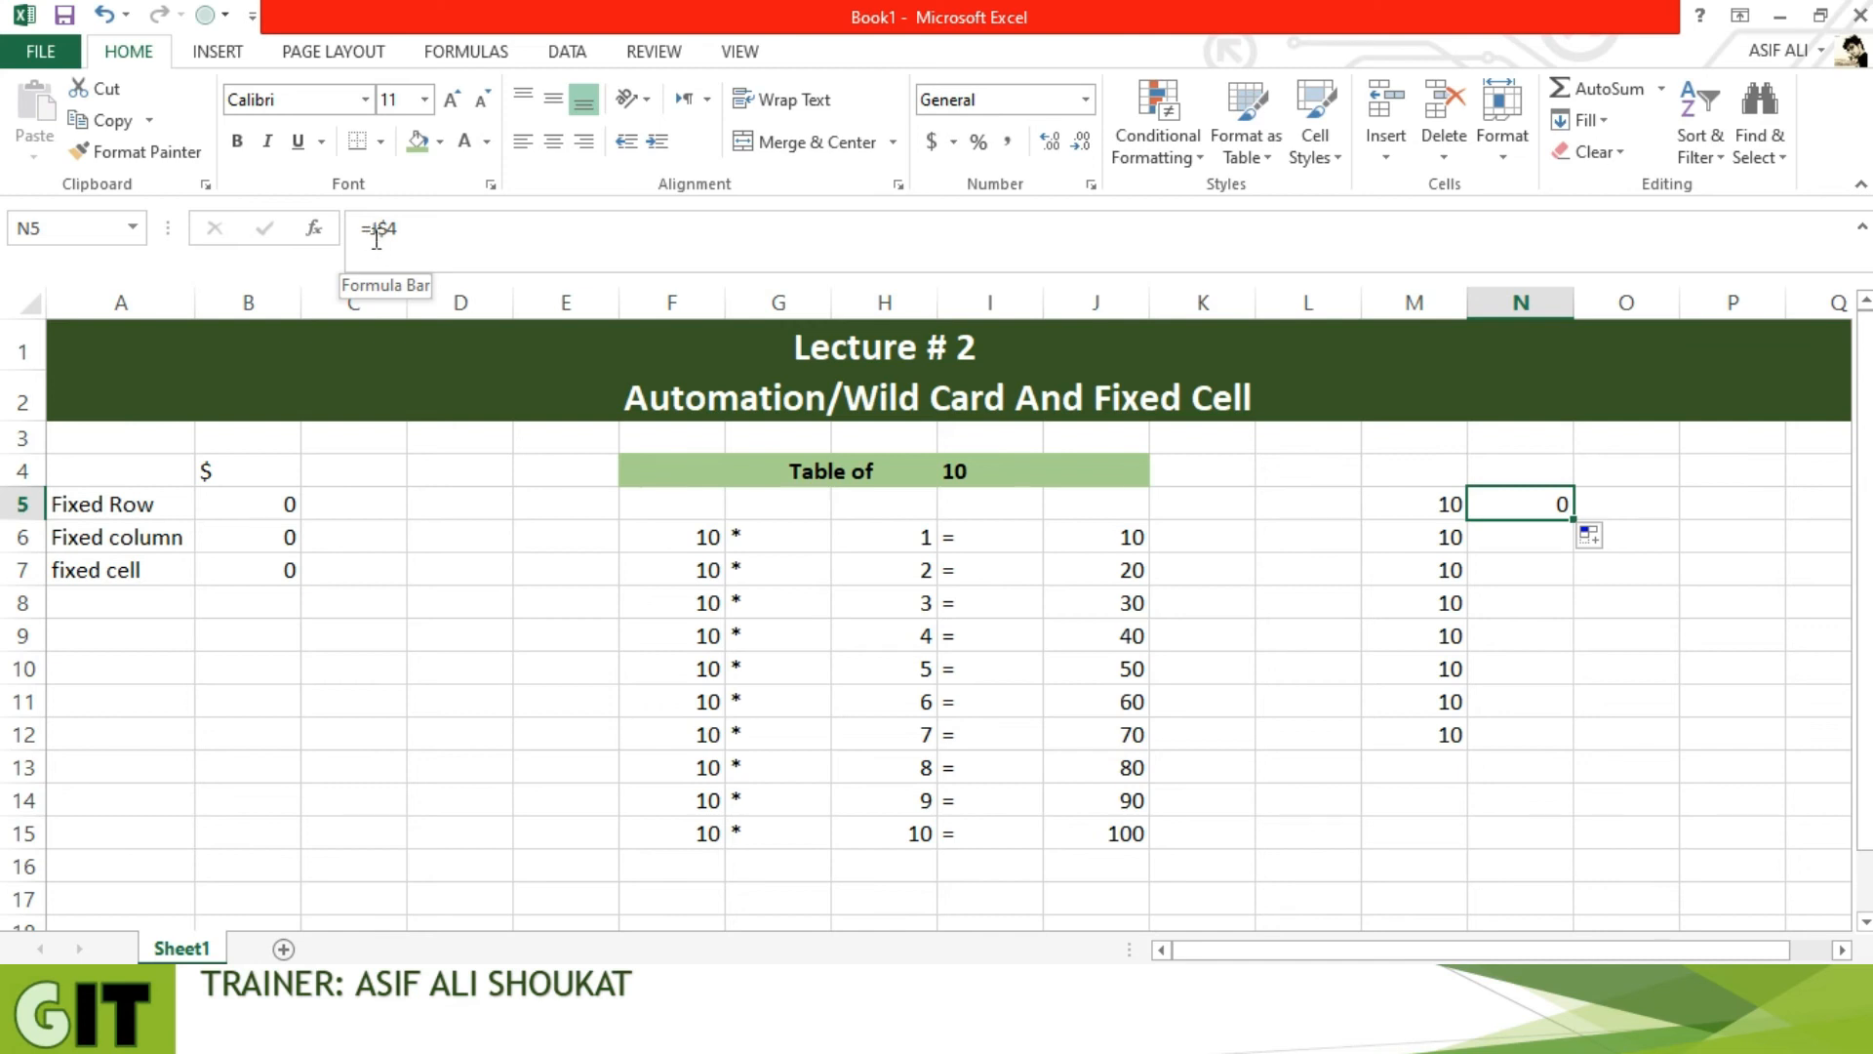
Change the formula in M5 to the fixed-column reference =$I4
{"action": "left_click", "coordinate": [1405, 503]}
{"action": "left_click", "coordinate": [389, 227]}
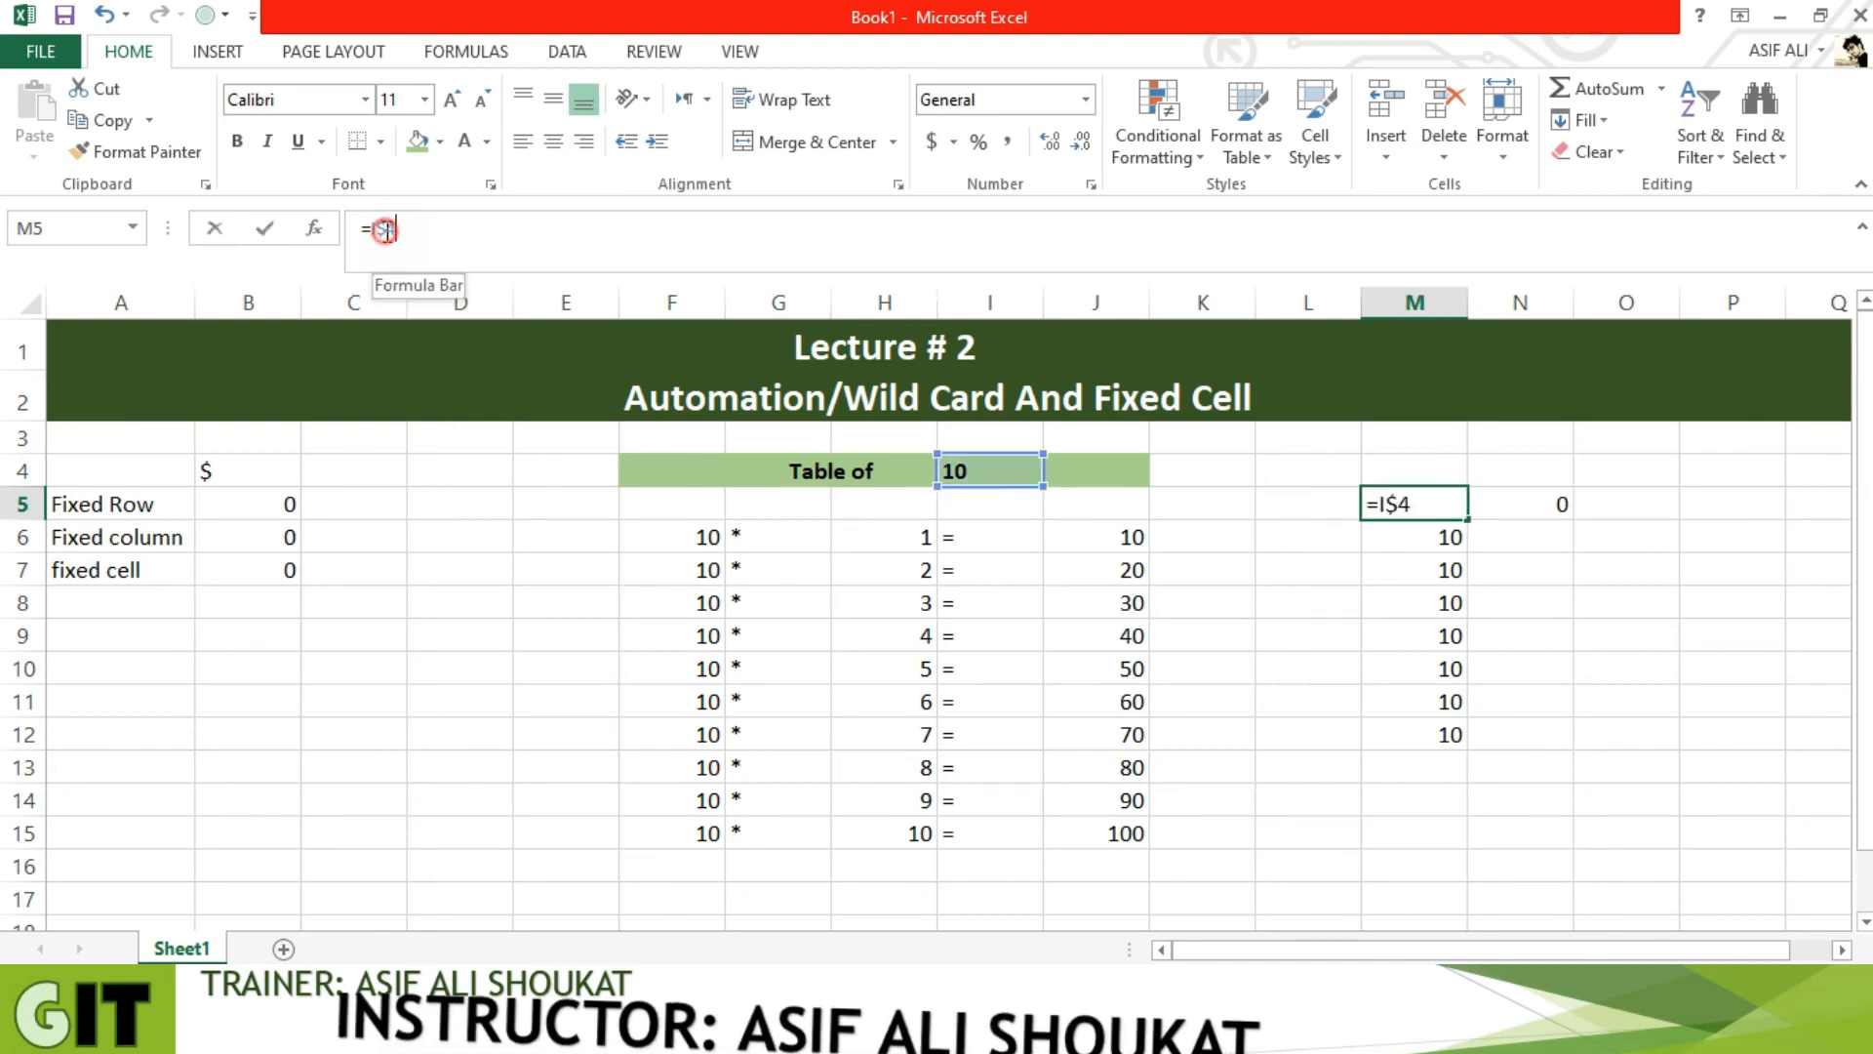
{"action": "key", "text": "BackSpace"}
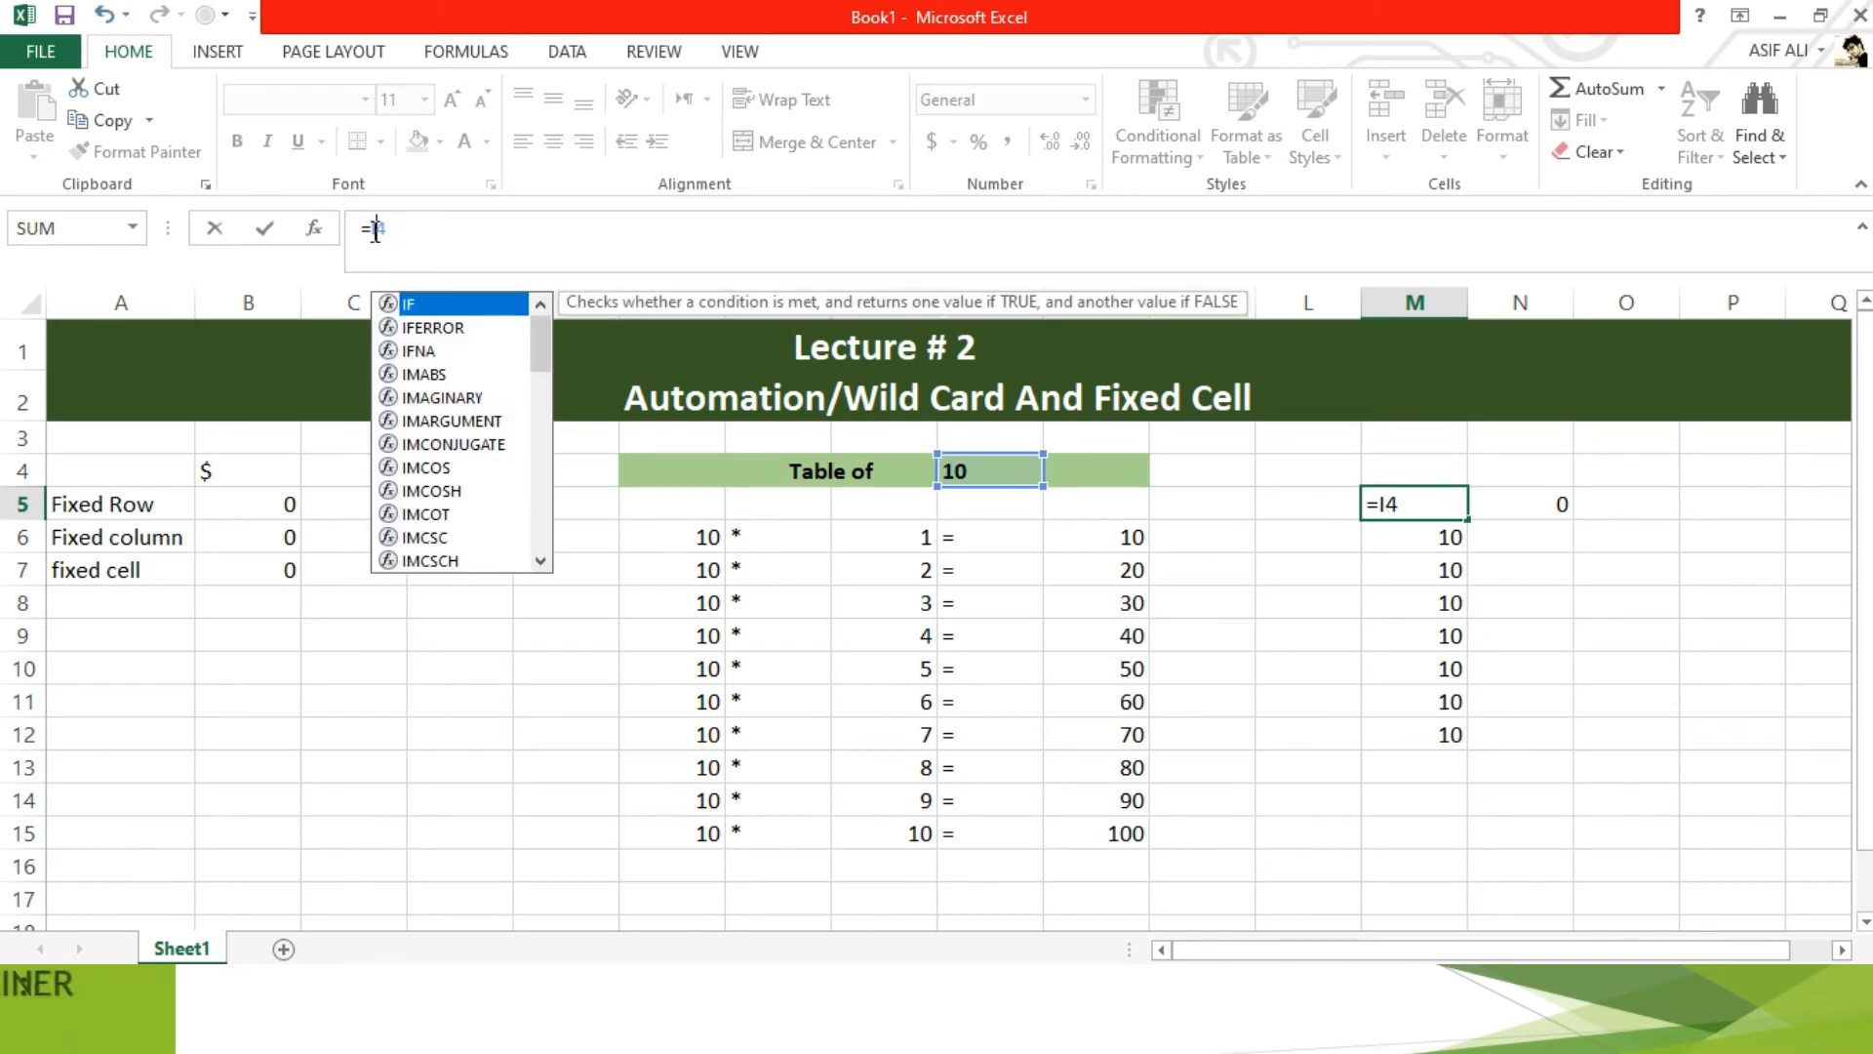
{"action": "left_click", "coordinate": [373, 230]}
{"action": "type", "text": "$"}
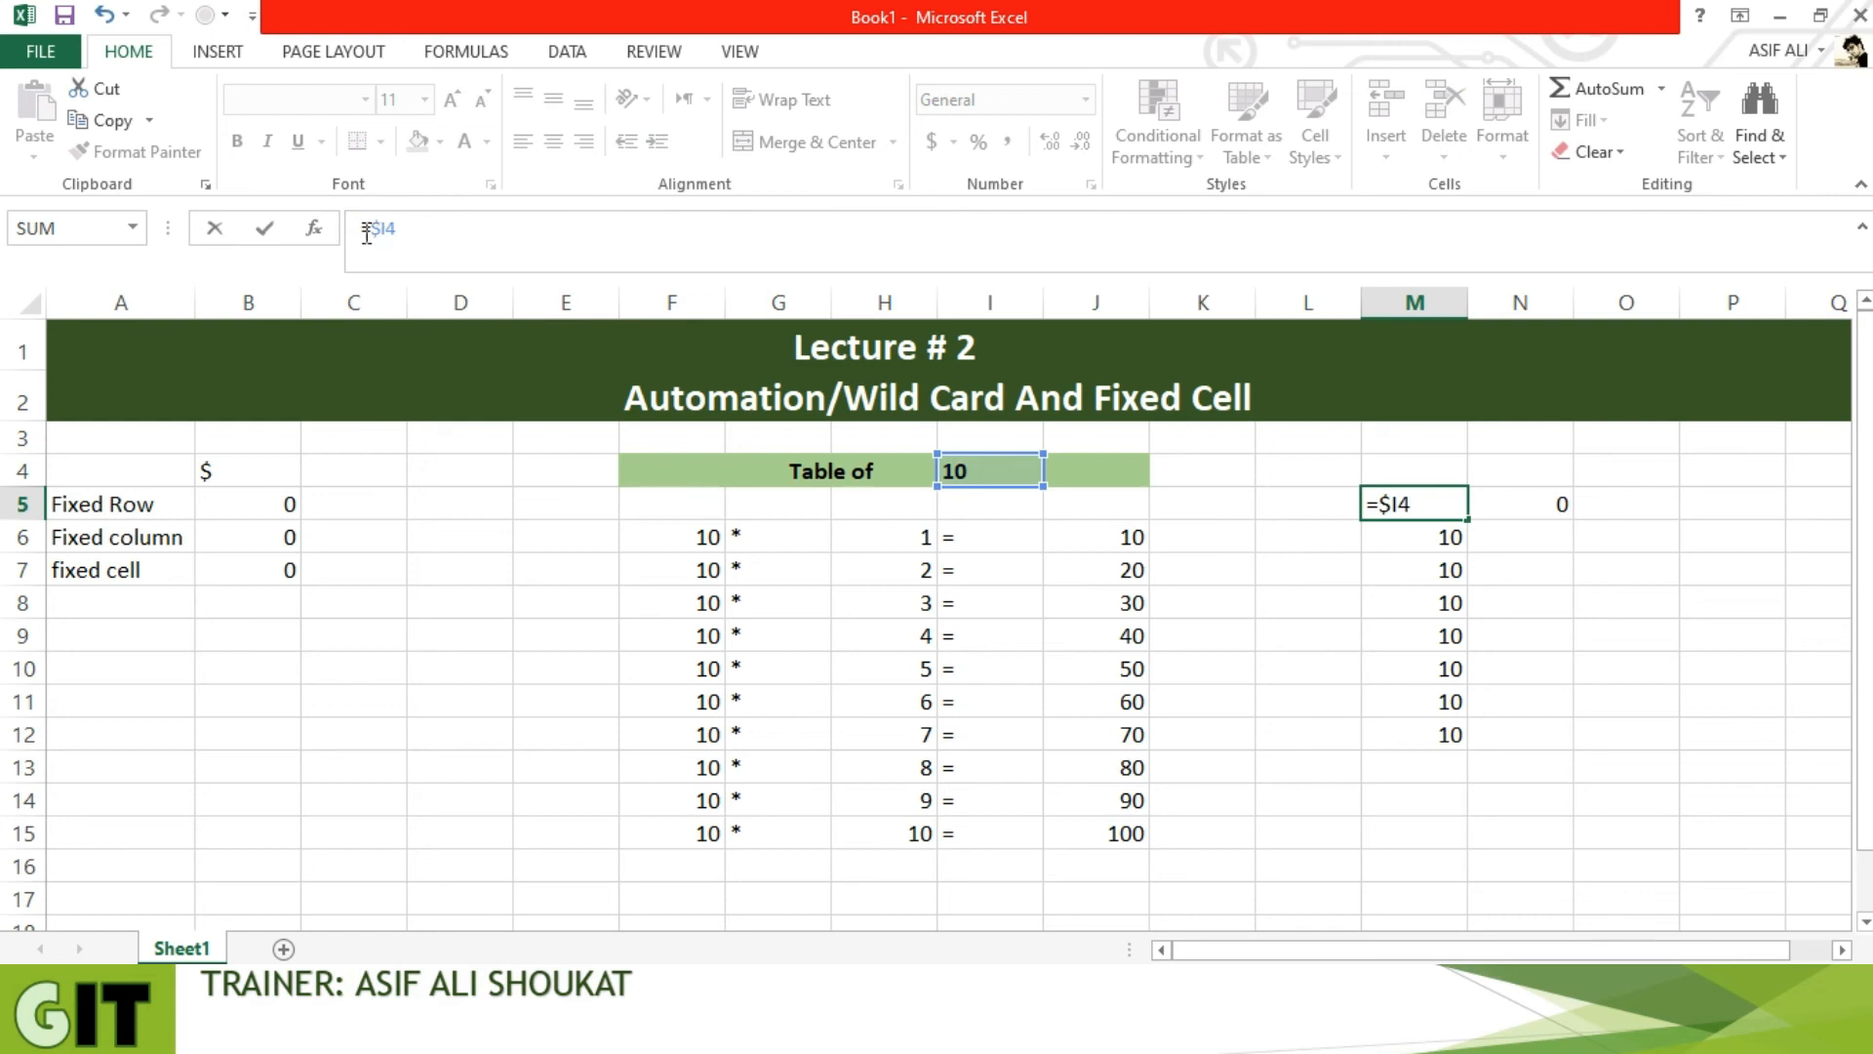
{"action": "key", "text": "Return"}
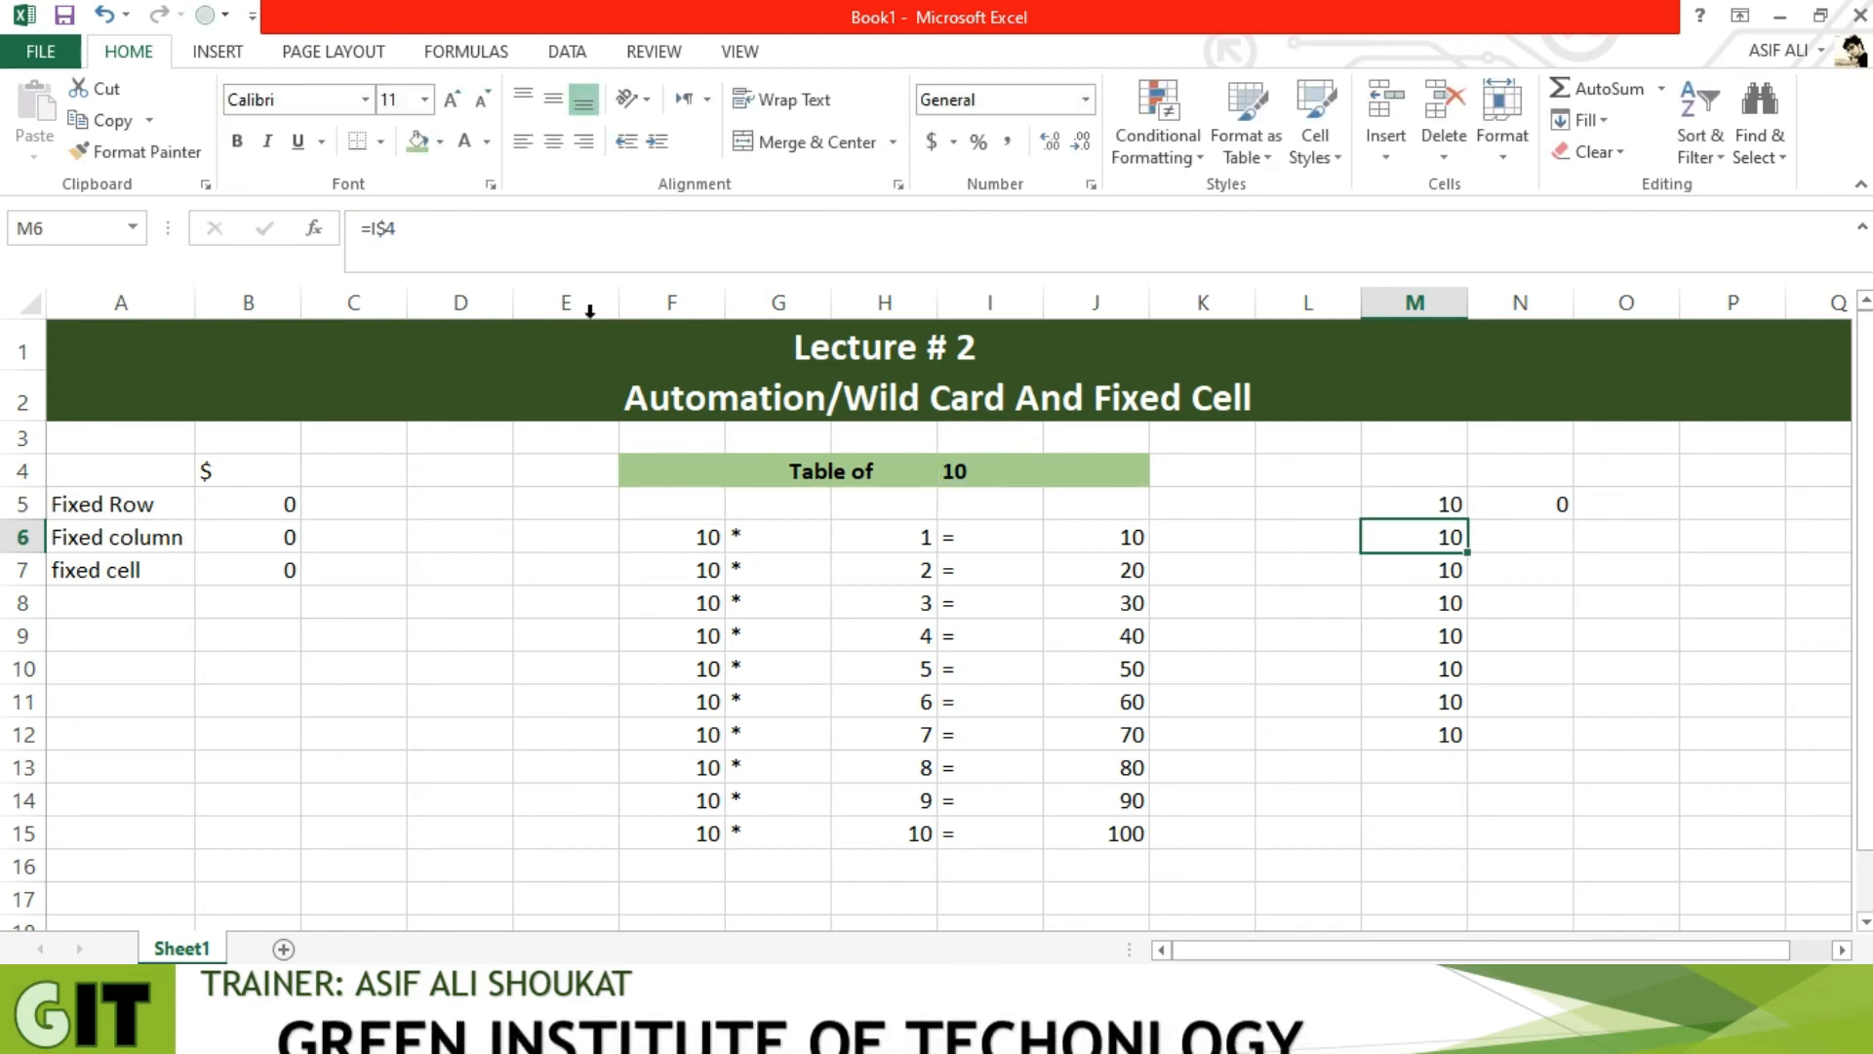
Clear cells M6:M12, and fill the fixed-column formula from M5 across into N5
{"action": "left_click_drag", "start_coordinate": [1424, 541], "coordinate": [1426, 744]}
{"action": "key", "text": "Delete"}
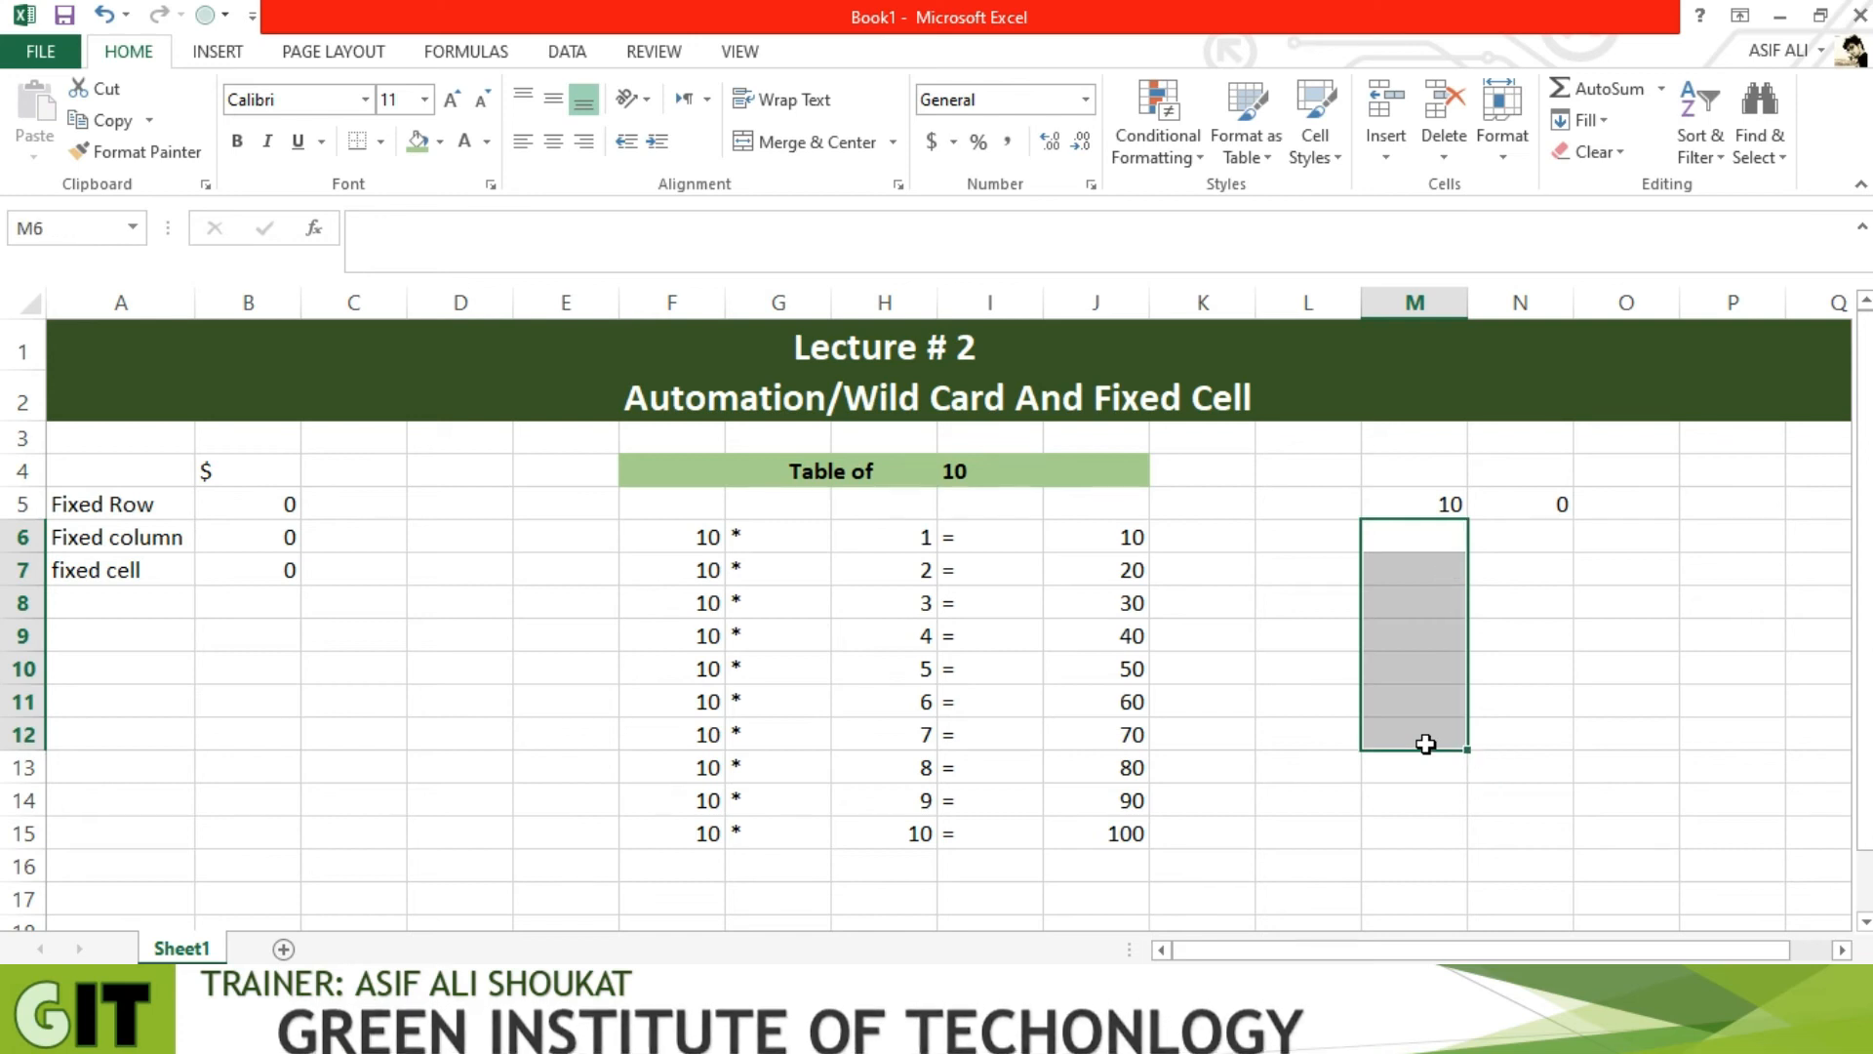
{"action": "left_click", "coordinate": [1454, 507]}
{"action": "left_click_drag", "start_coordinate": [1466, 523], "coordinate": [1546, 527]}
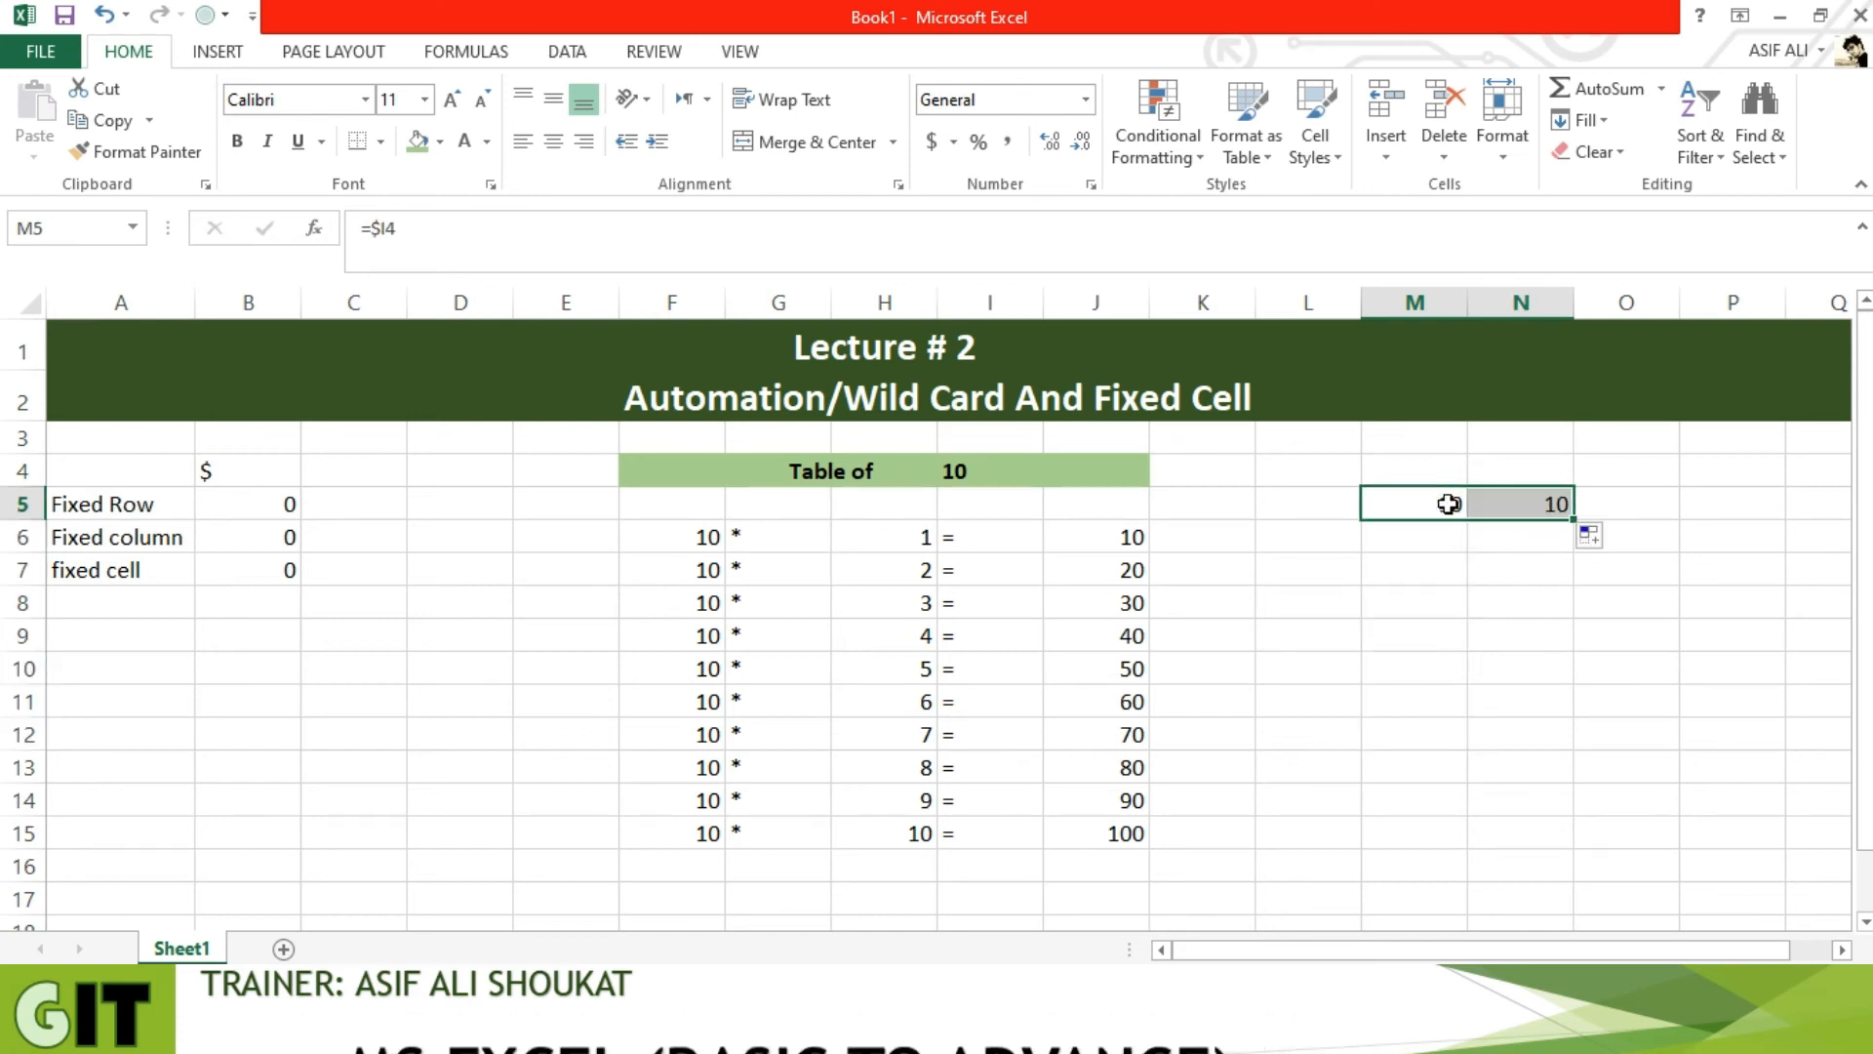
{"action": "left_click", "coordinate": [1522, 508]}
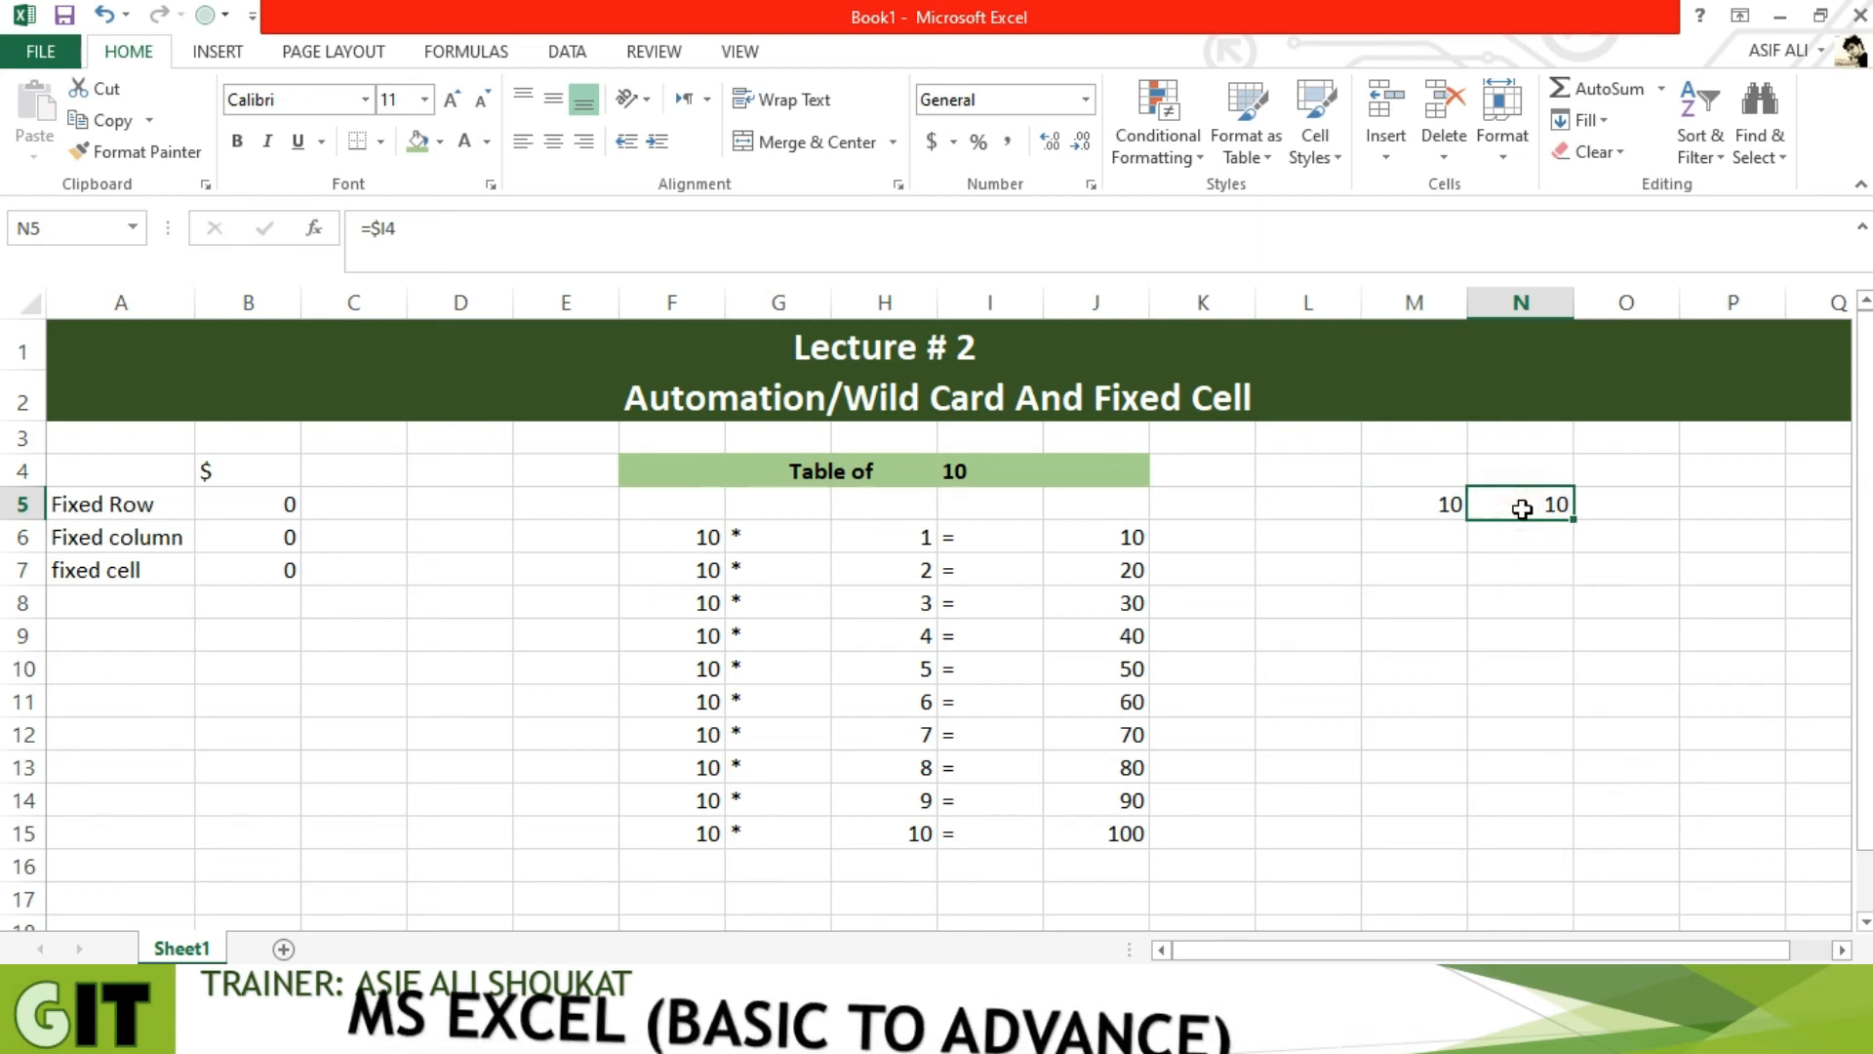
{"action": "double_click", "coordinate": [1522, 507]}
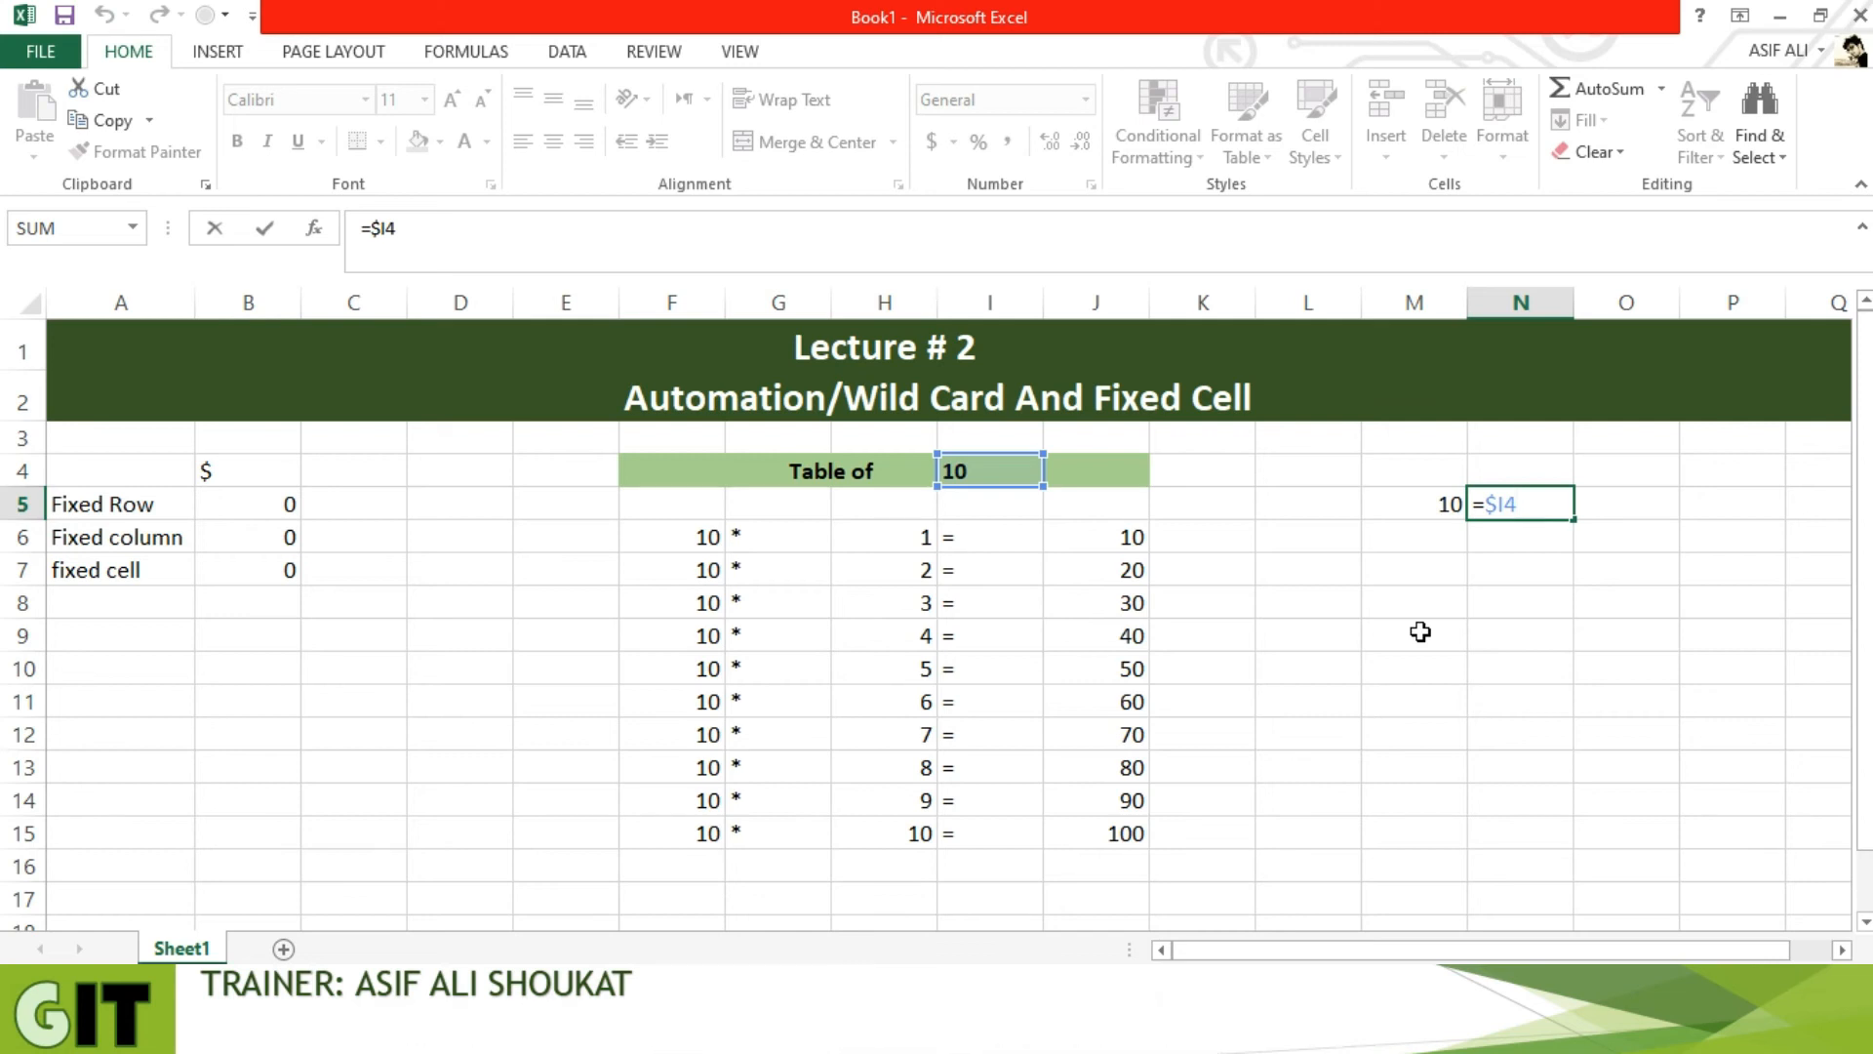
{"action": "key", "text": "Return"}
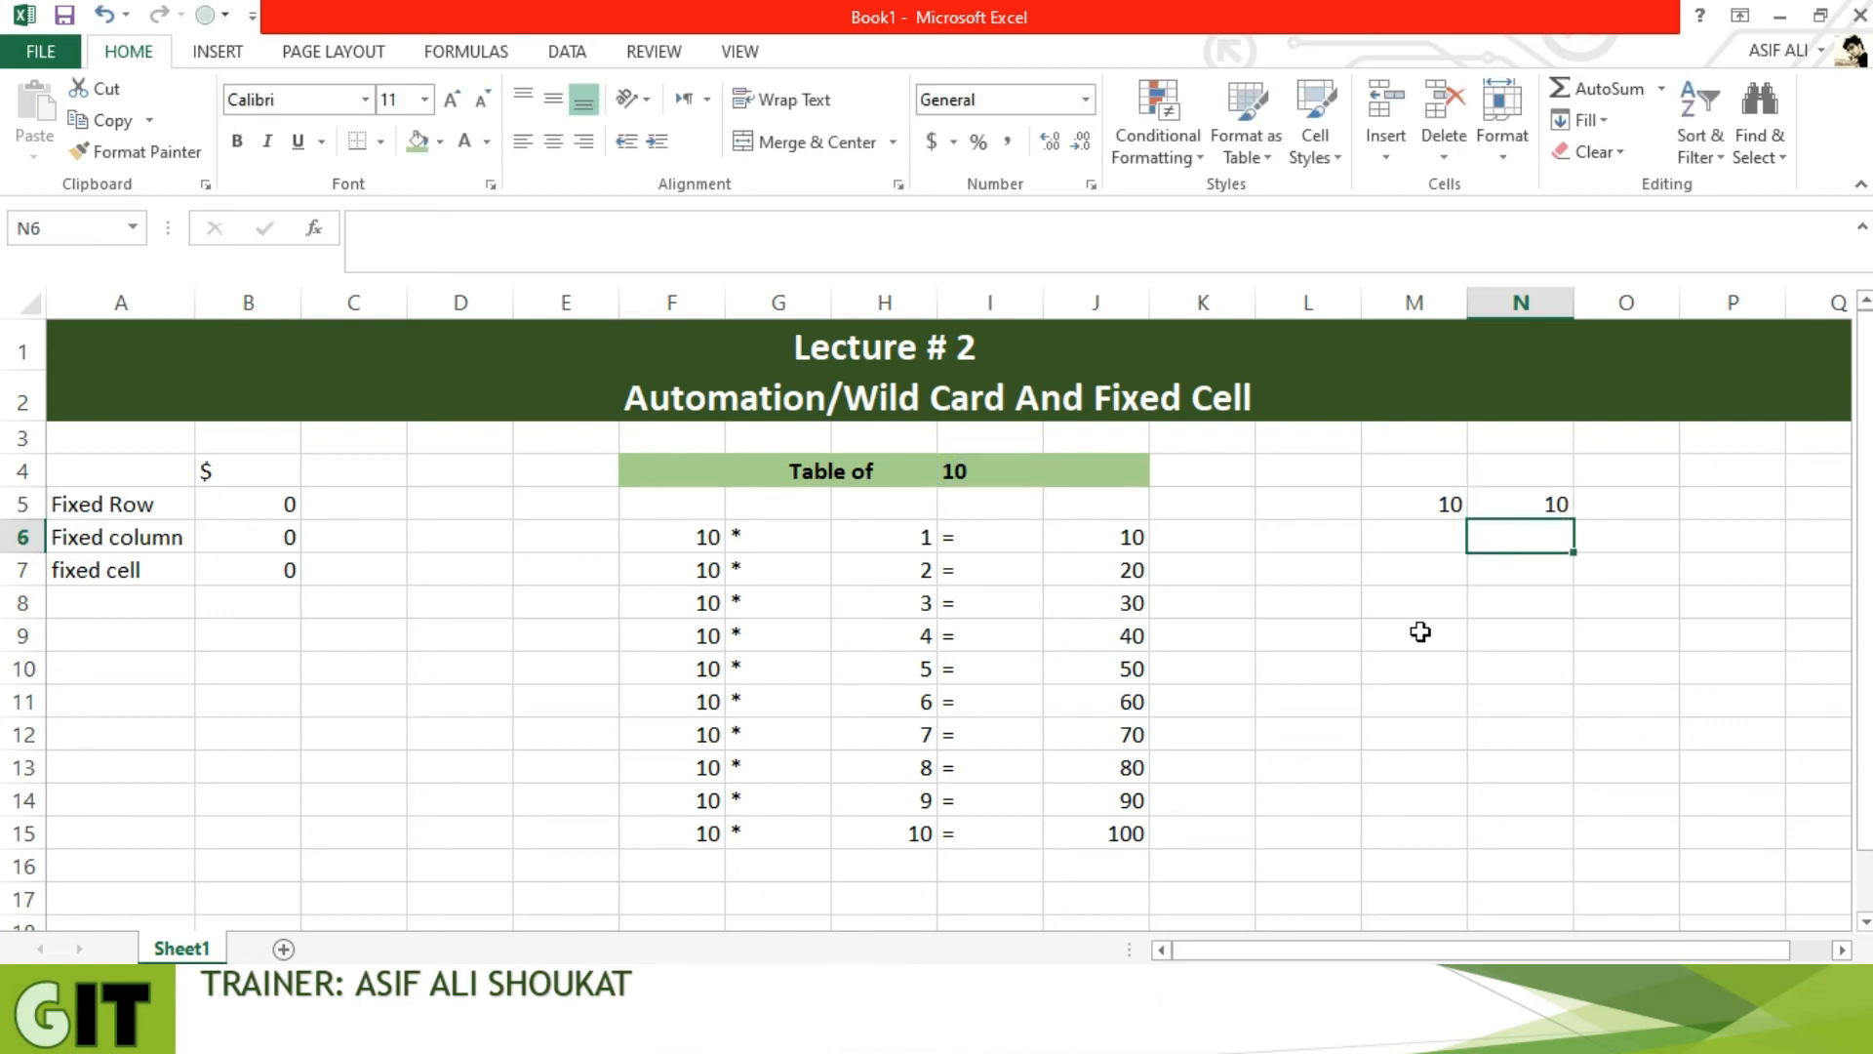
Change the formula in M5 to the fully fixed reference =$I$4
{"action": "left_click", "coordinate": [1416, 514]}
{"action": "double_click", "coordinate": [1419, 514]}
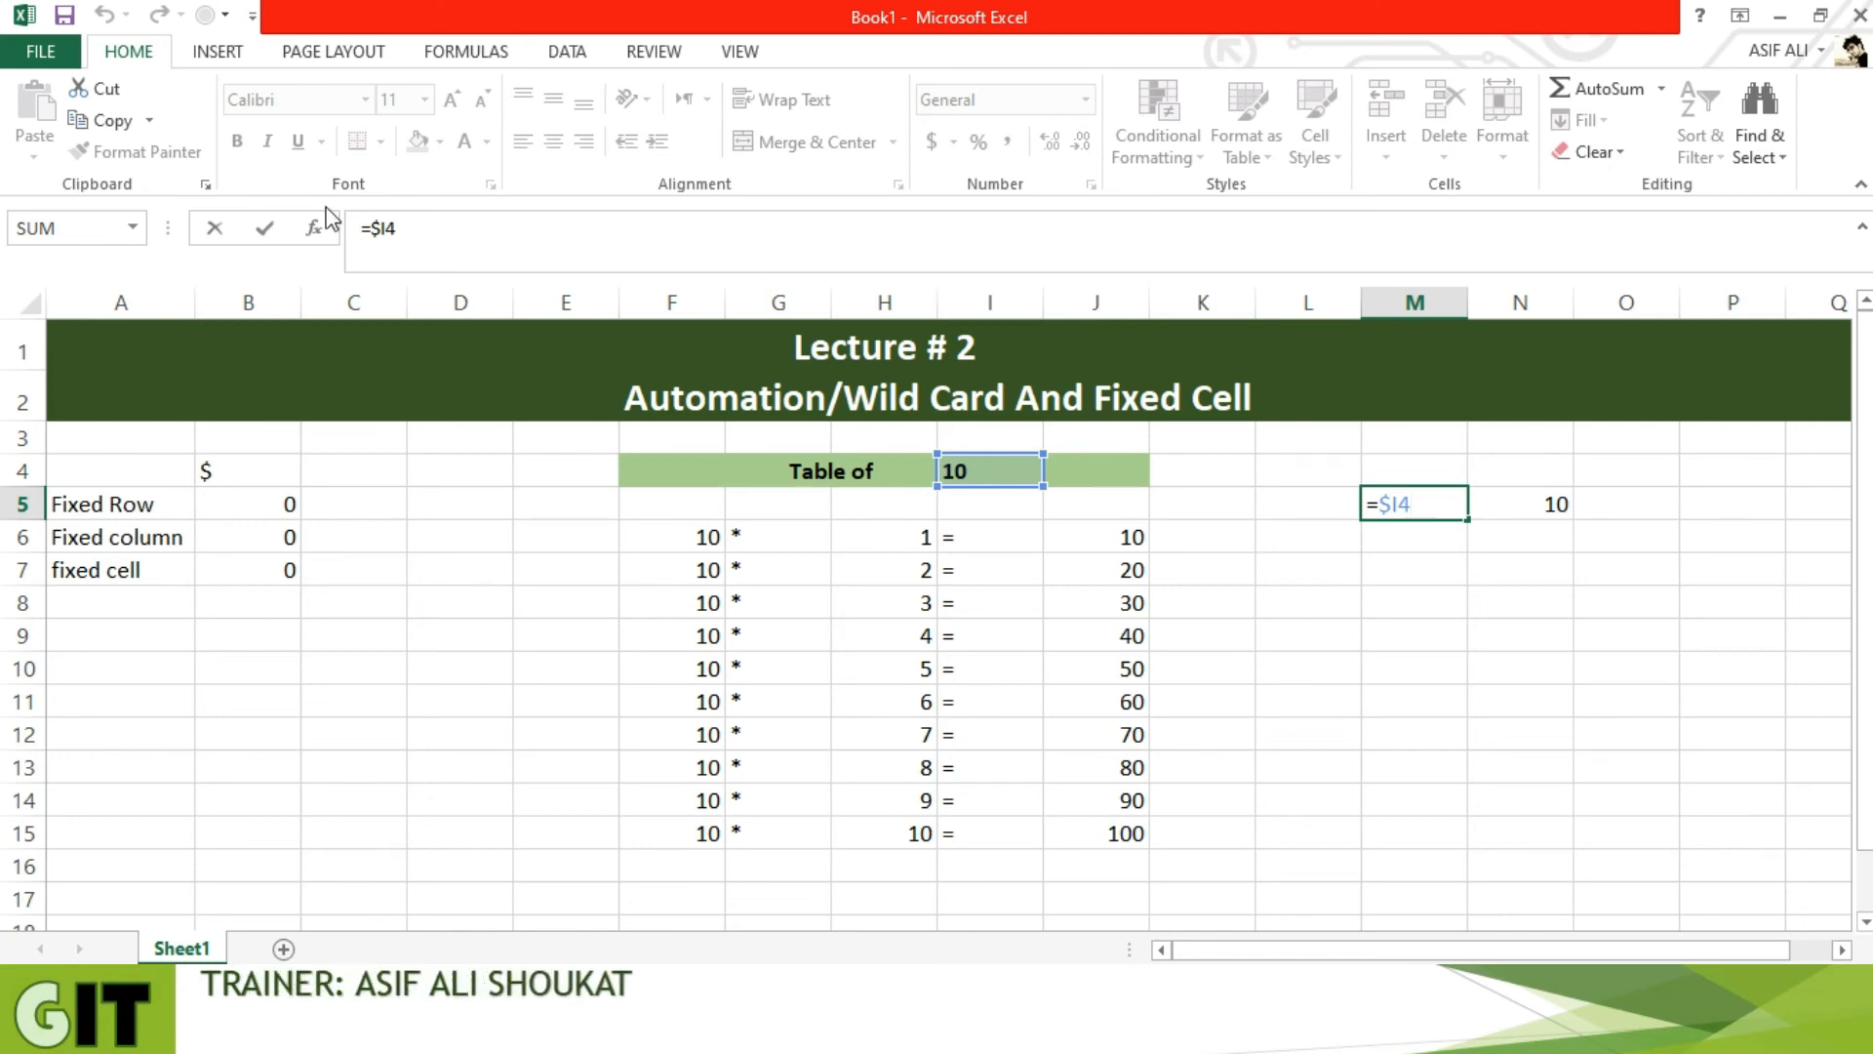
{"action": "left_click", "coordinate": [385, 231]}
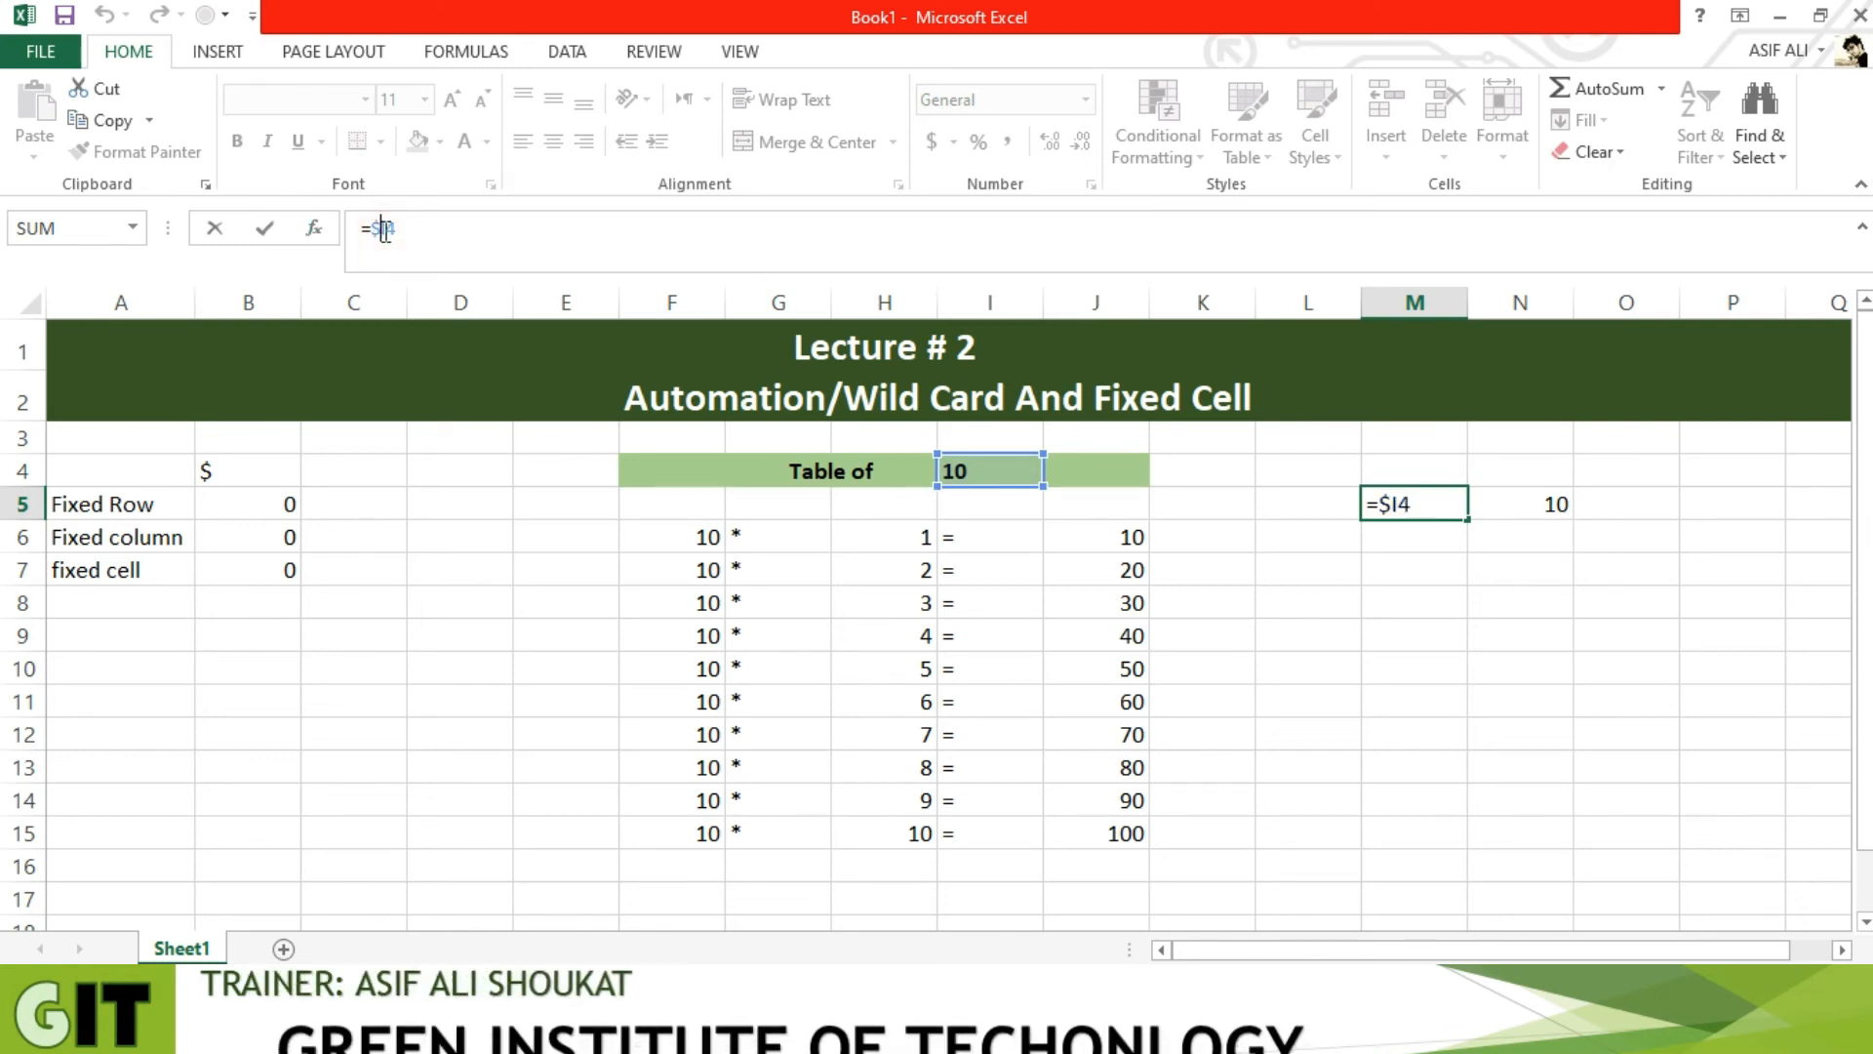
{"action": "type", "text": "$"}
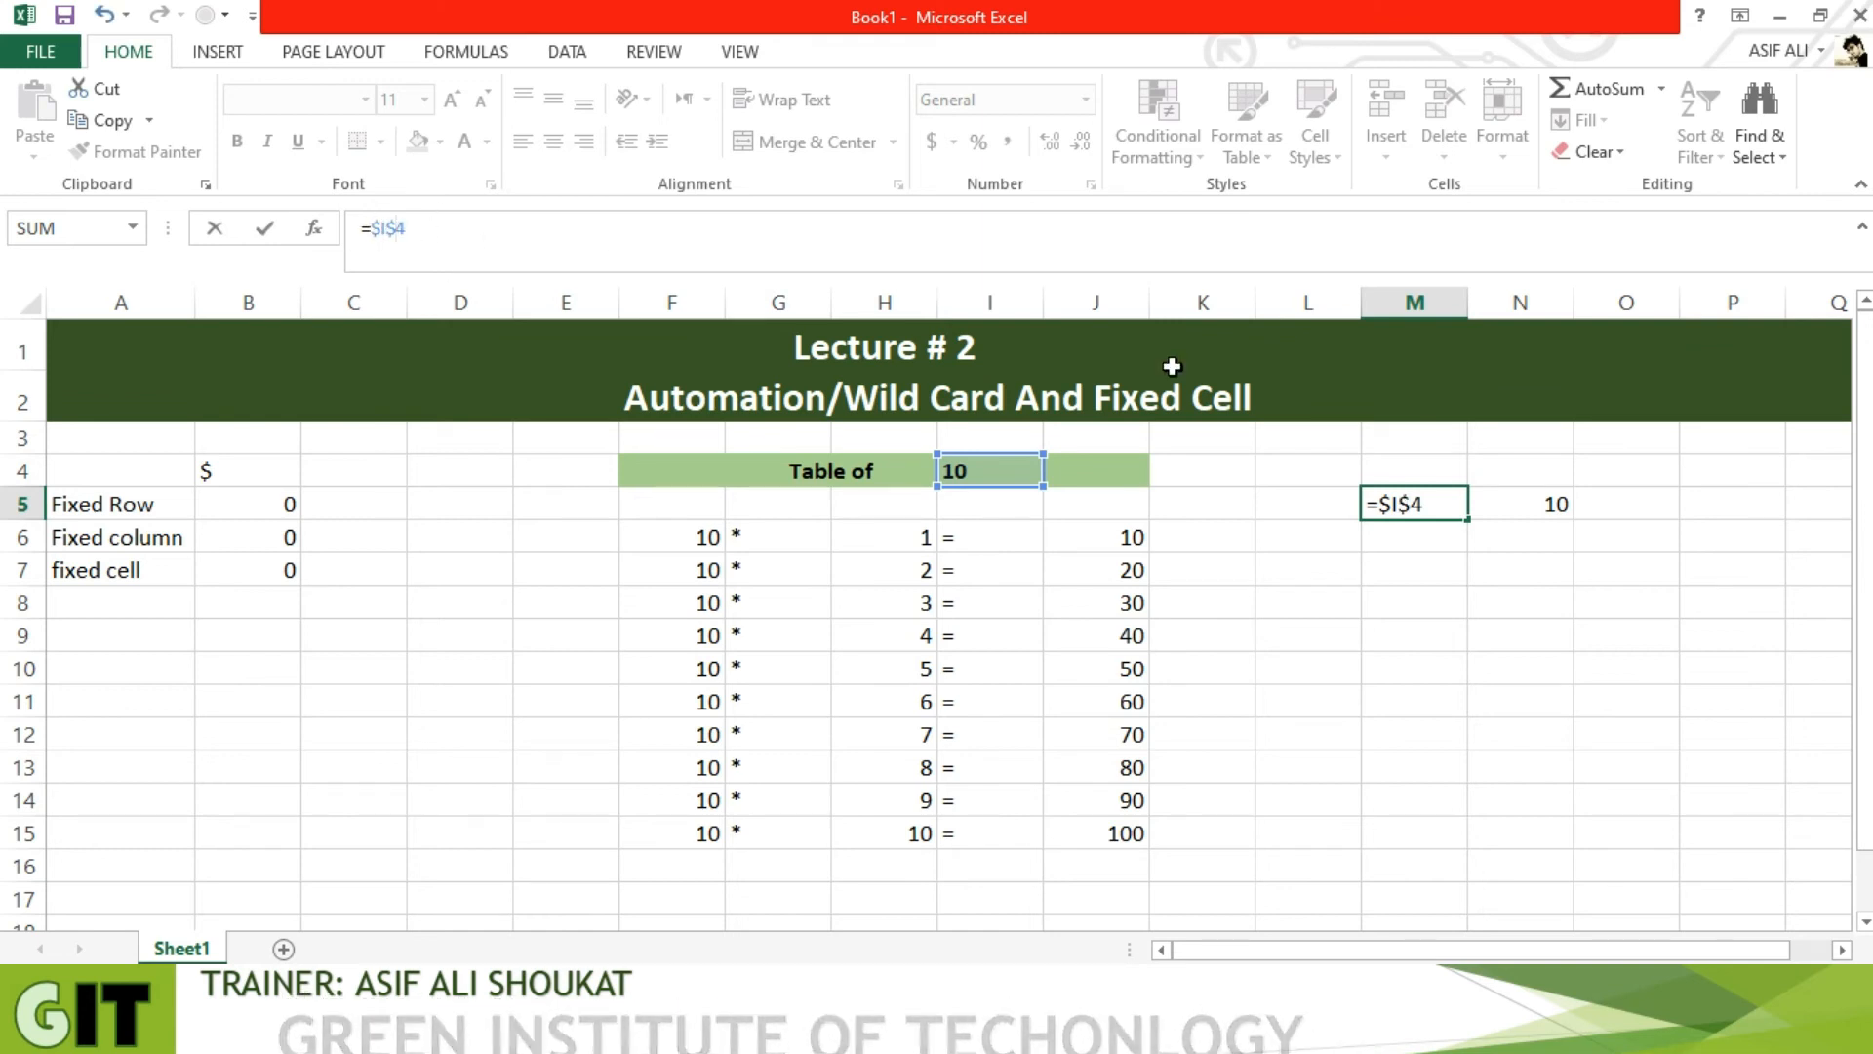
{"action": "key", "text": "Return"}
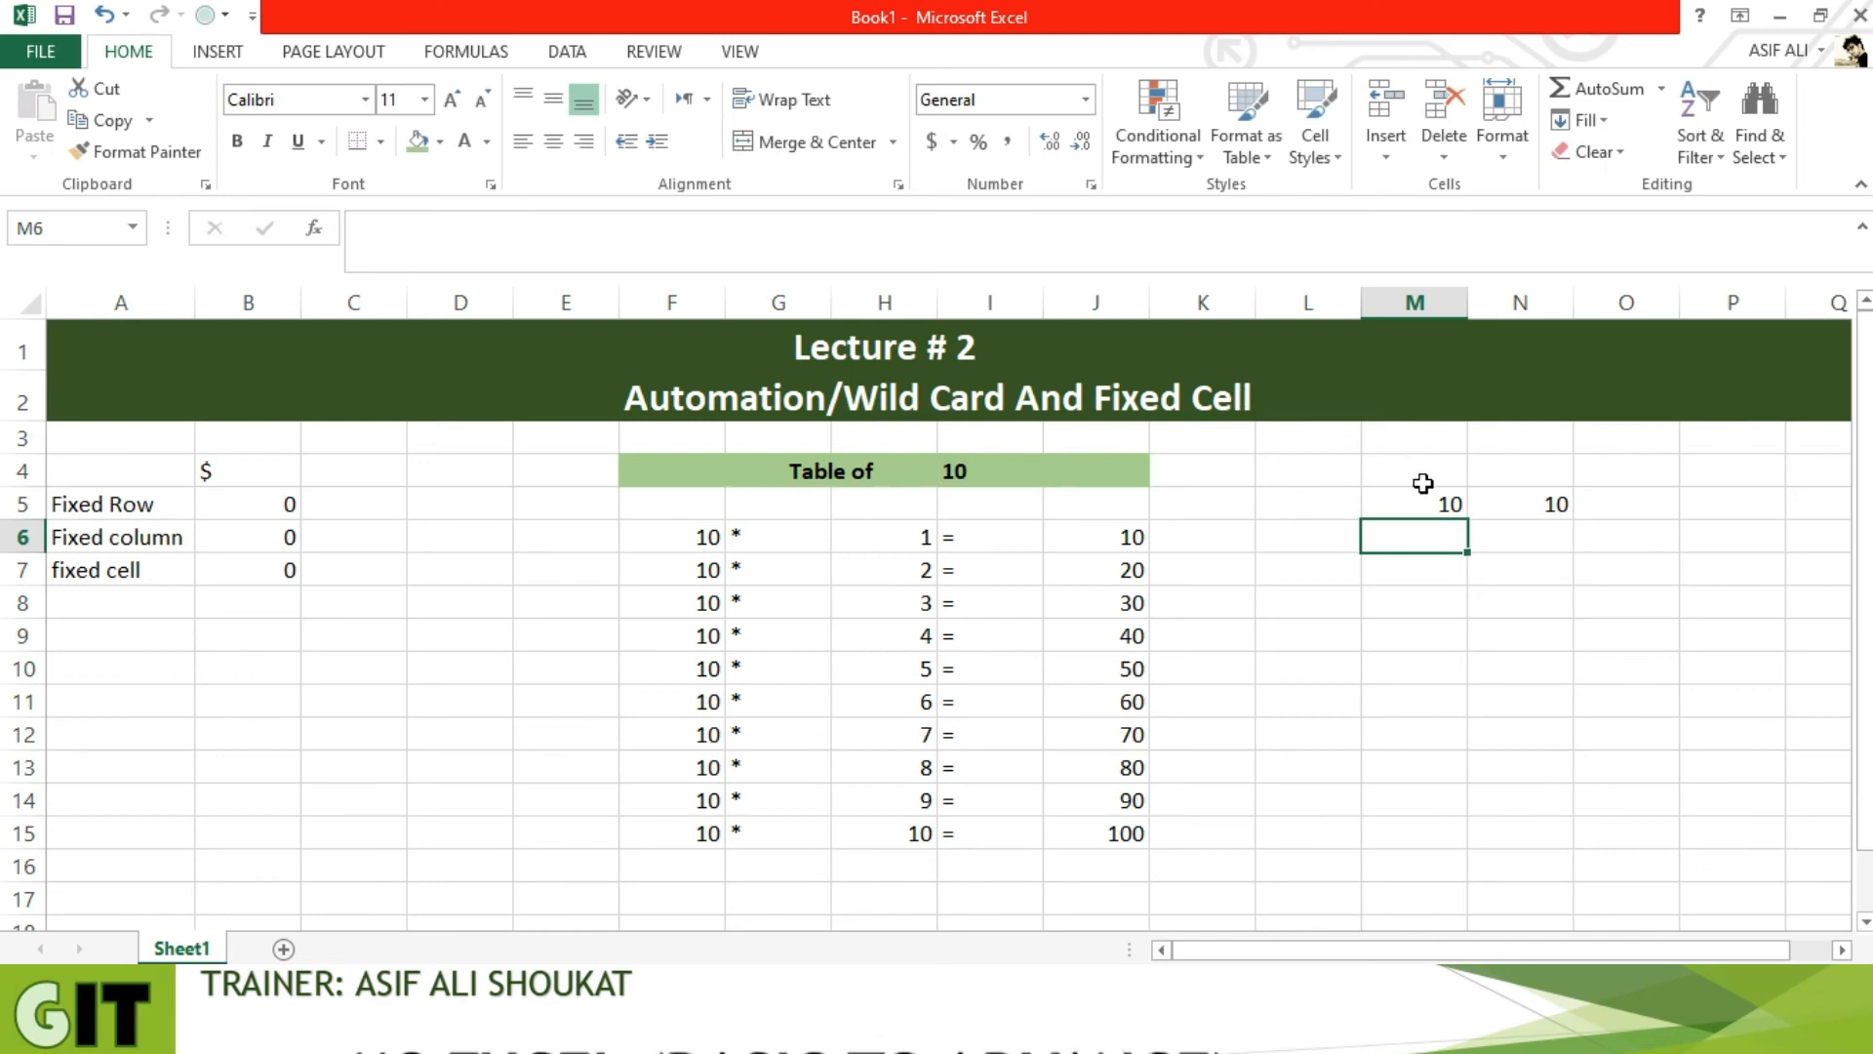
Fill the fully fixed formula from M5 down to M13 and across to P5
{"action": "left_click", "coordinate": [1425, 497]}
{"action": "left_click_drag", "start_coordinate": [1468, 521], "coordinate": [1472, 778]}
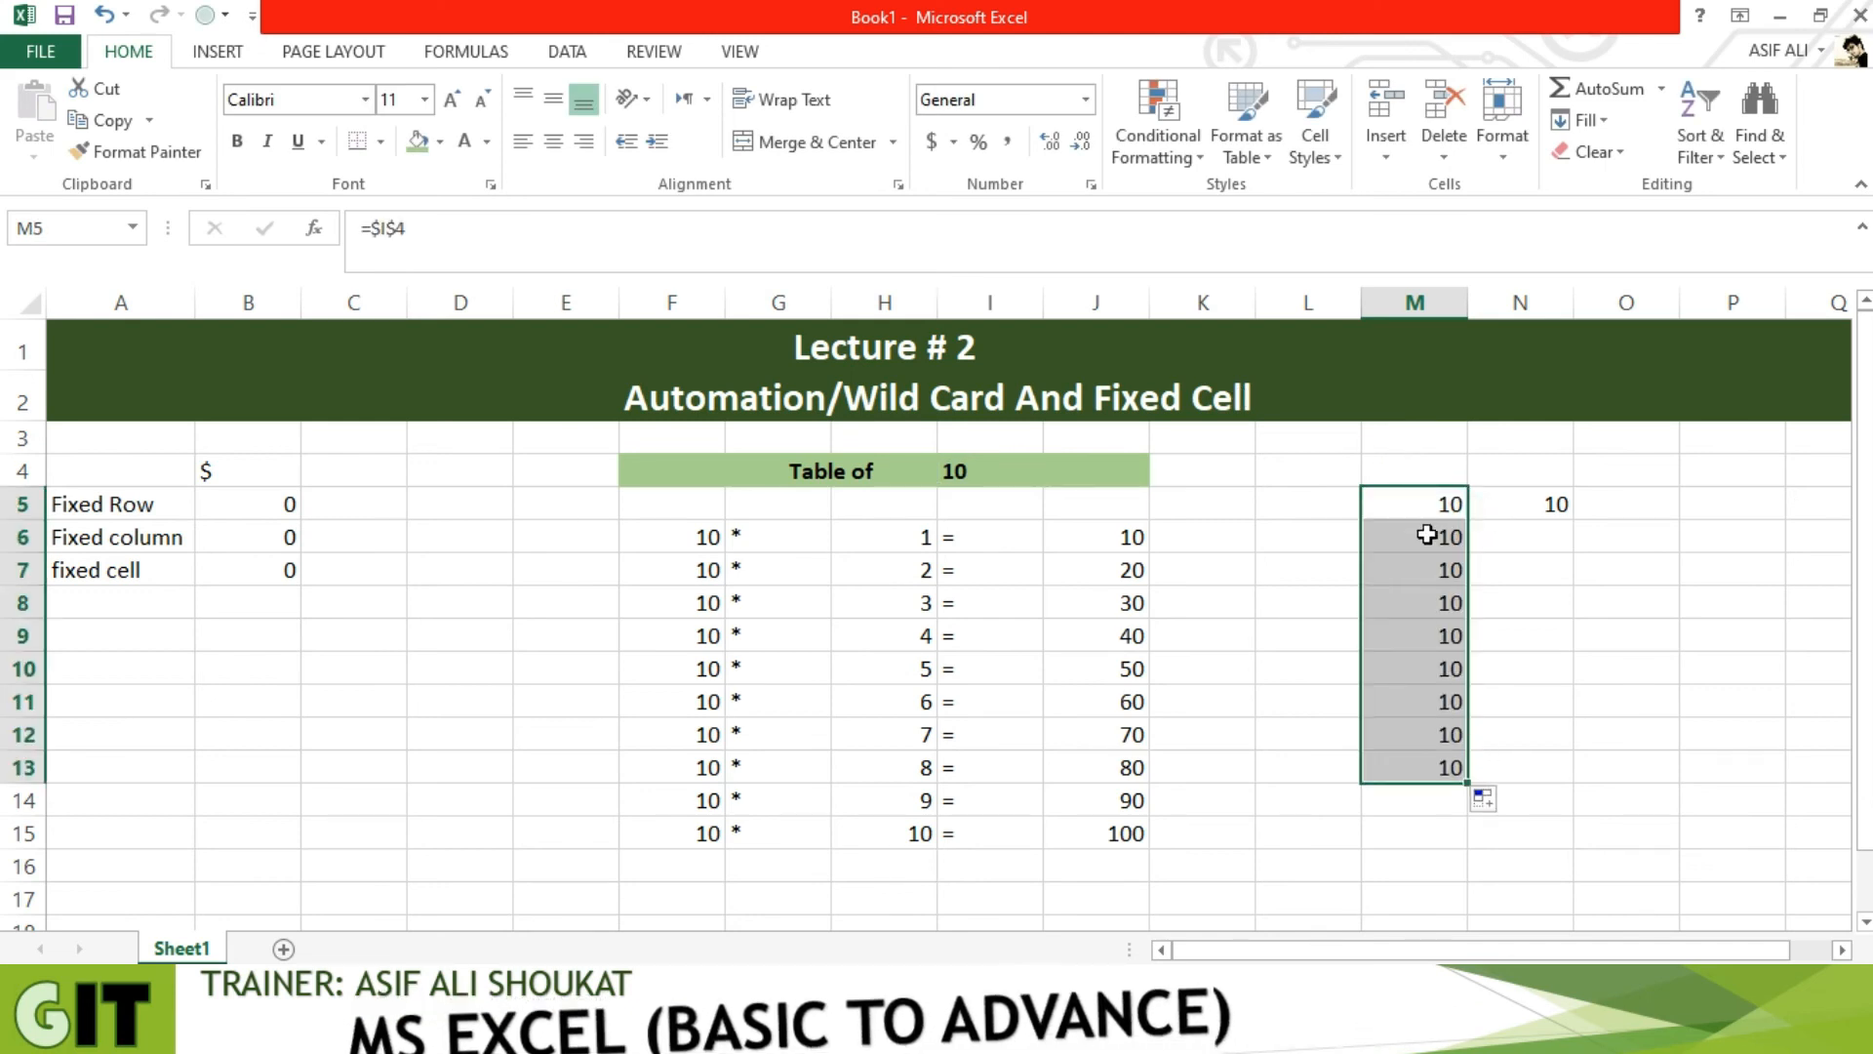
{"action": "left_click", "coordinate": [1427, 505]}
{"action": "left_click_drag", "start_coordinate": [1468, 521], "coordinate": [1793, 512]}
Check the copied formulas in N5:P5 and M6:M8, and clear the range M4:P13
{"action": "left_click", "coordinate": [1545, 505]}
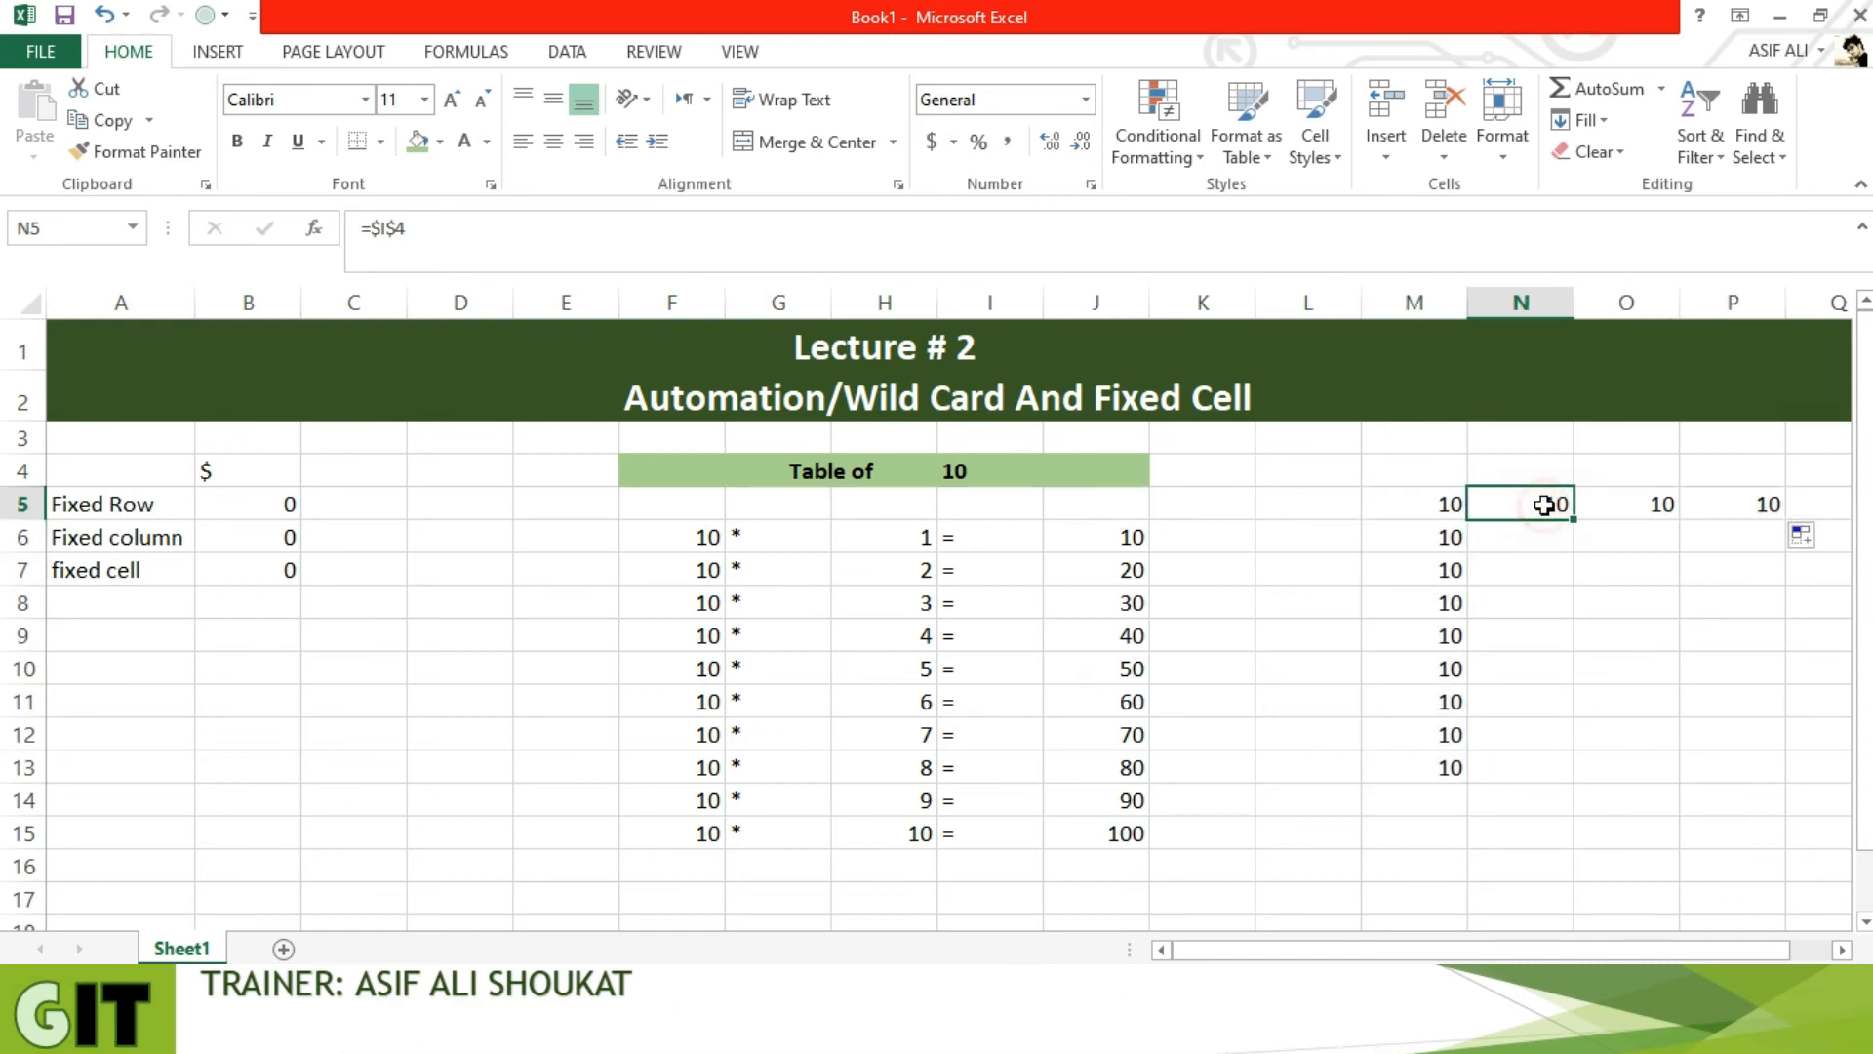
{"action": "left_click", "coordinate": [1608, 514]}
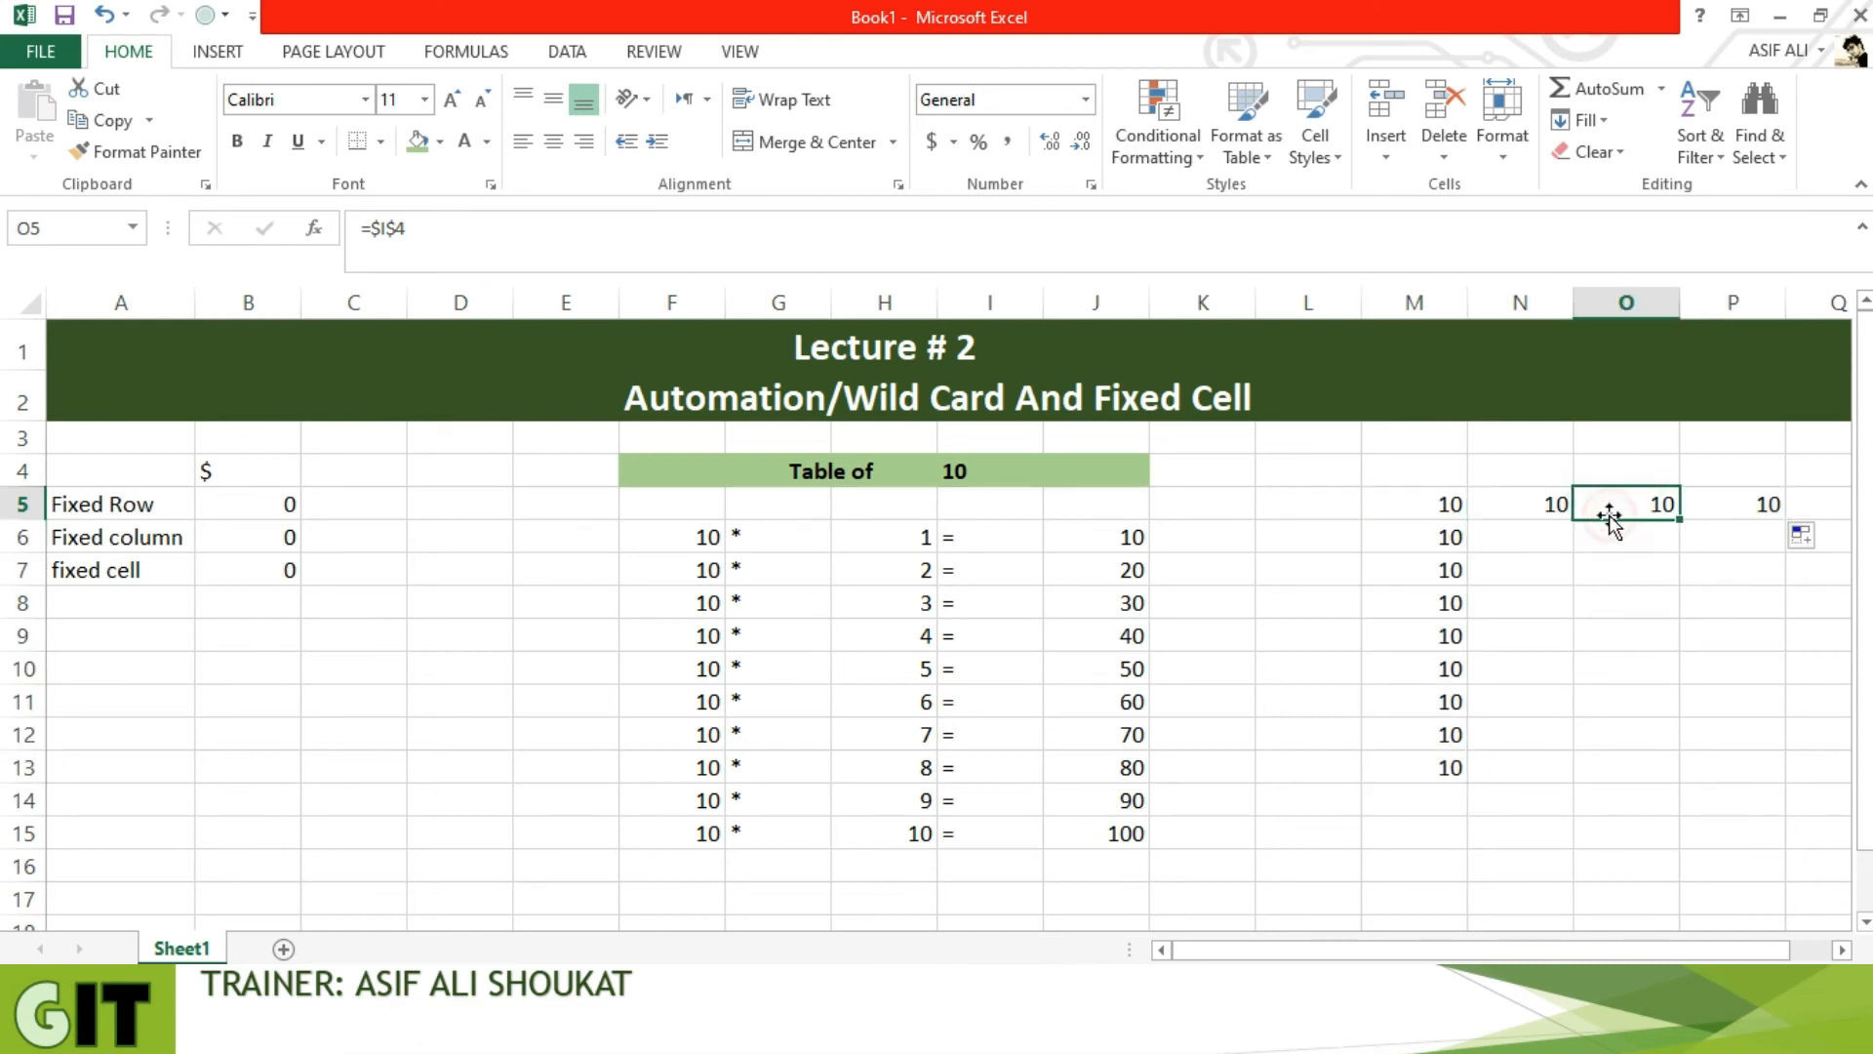
{"action": "left_click", "coordinate": [1723, 510]}
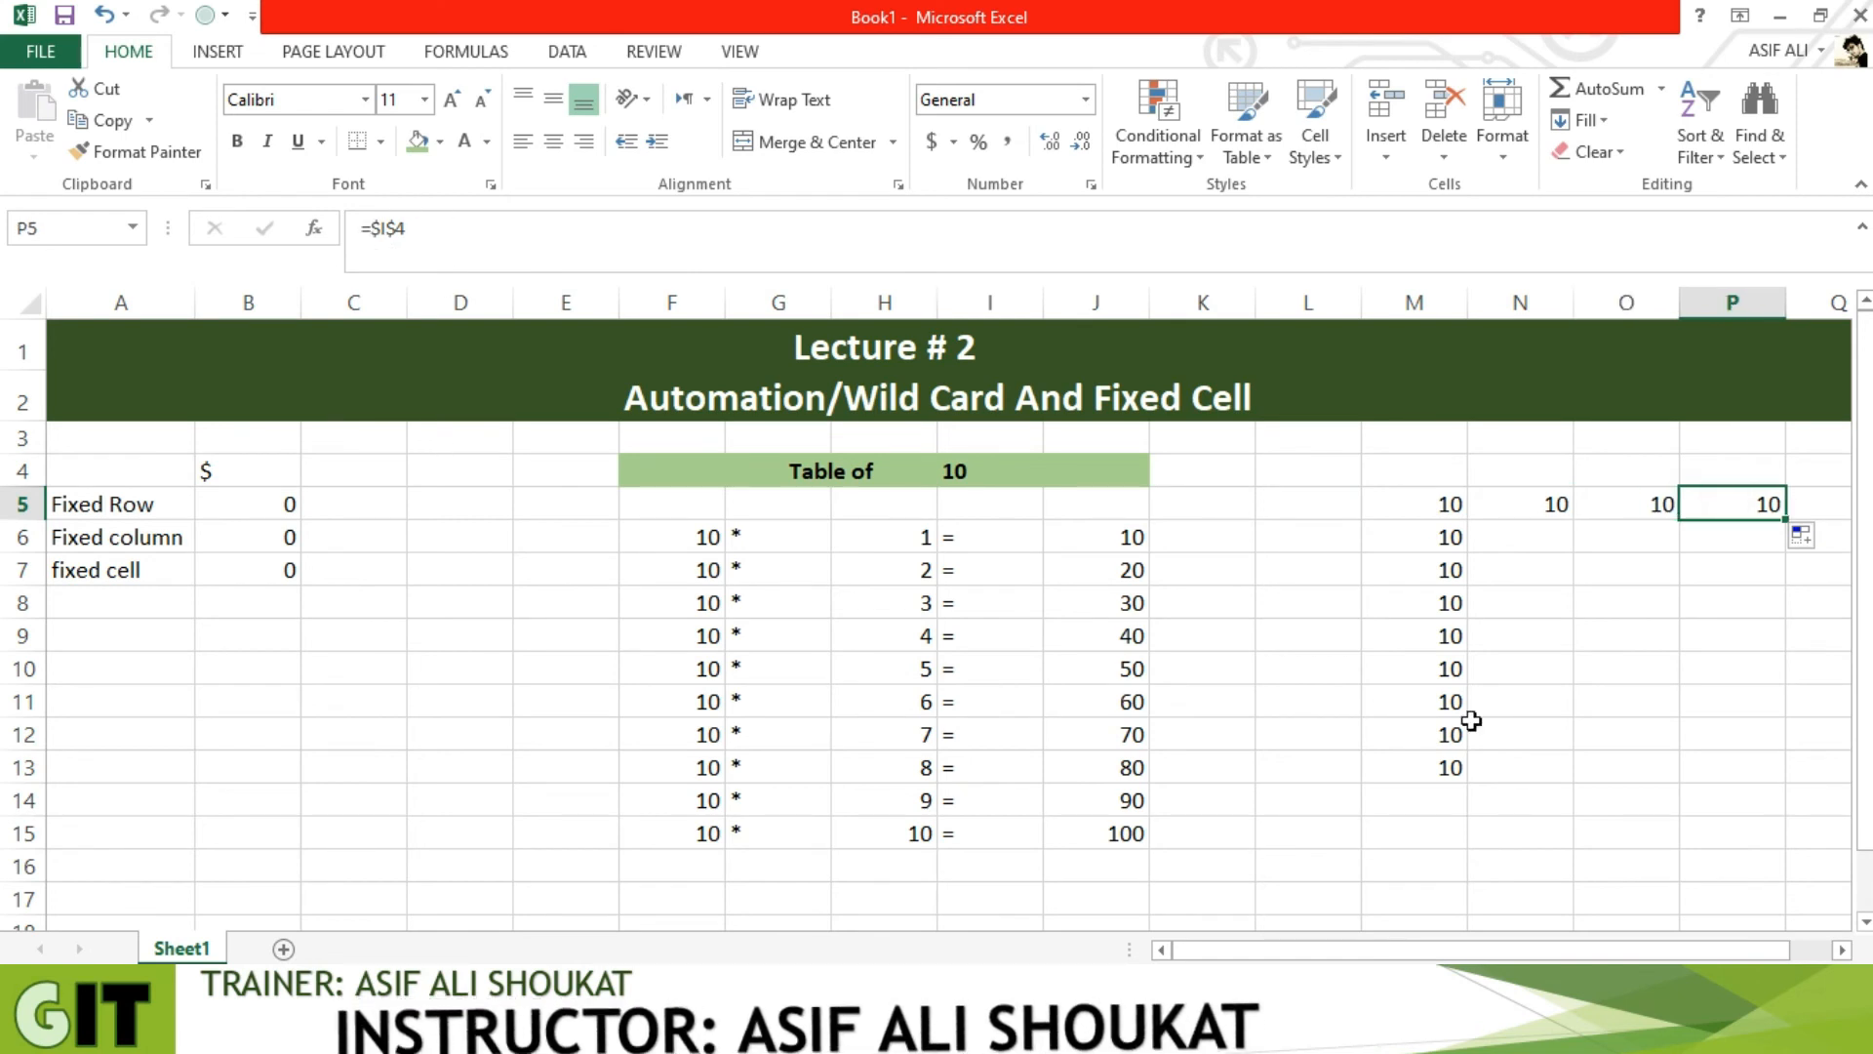
{"action": "left_click", "coordinate": [1431, 536]}
{"action": "left_click", "coordinate": [1434, 568]}
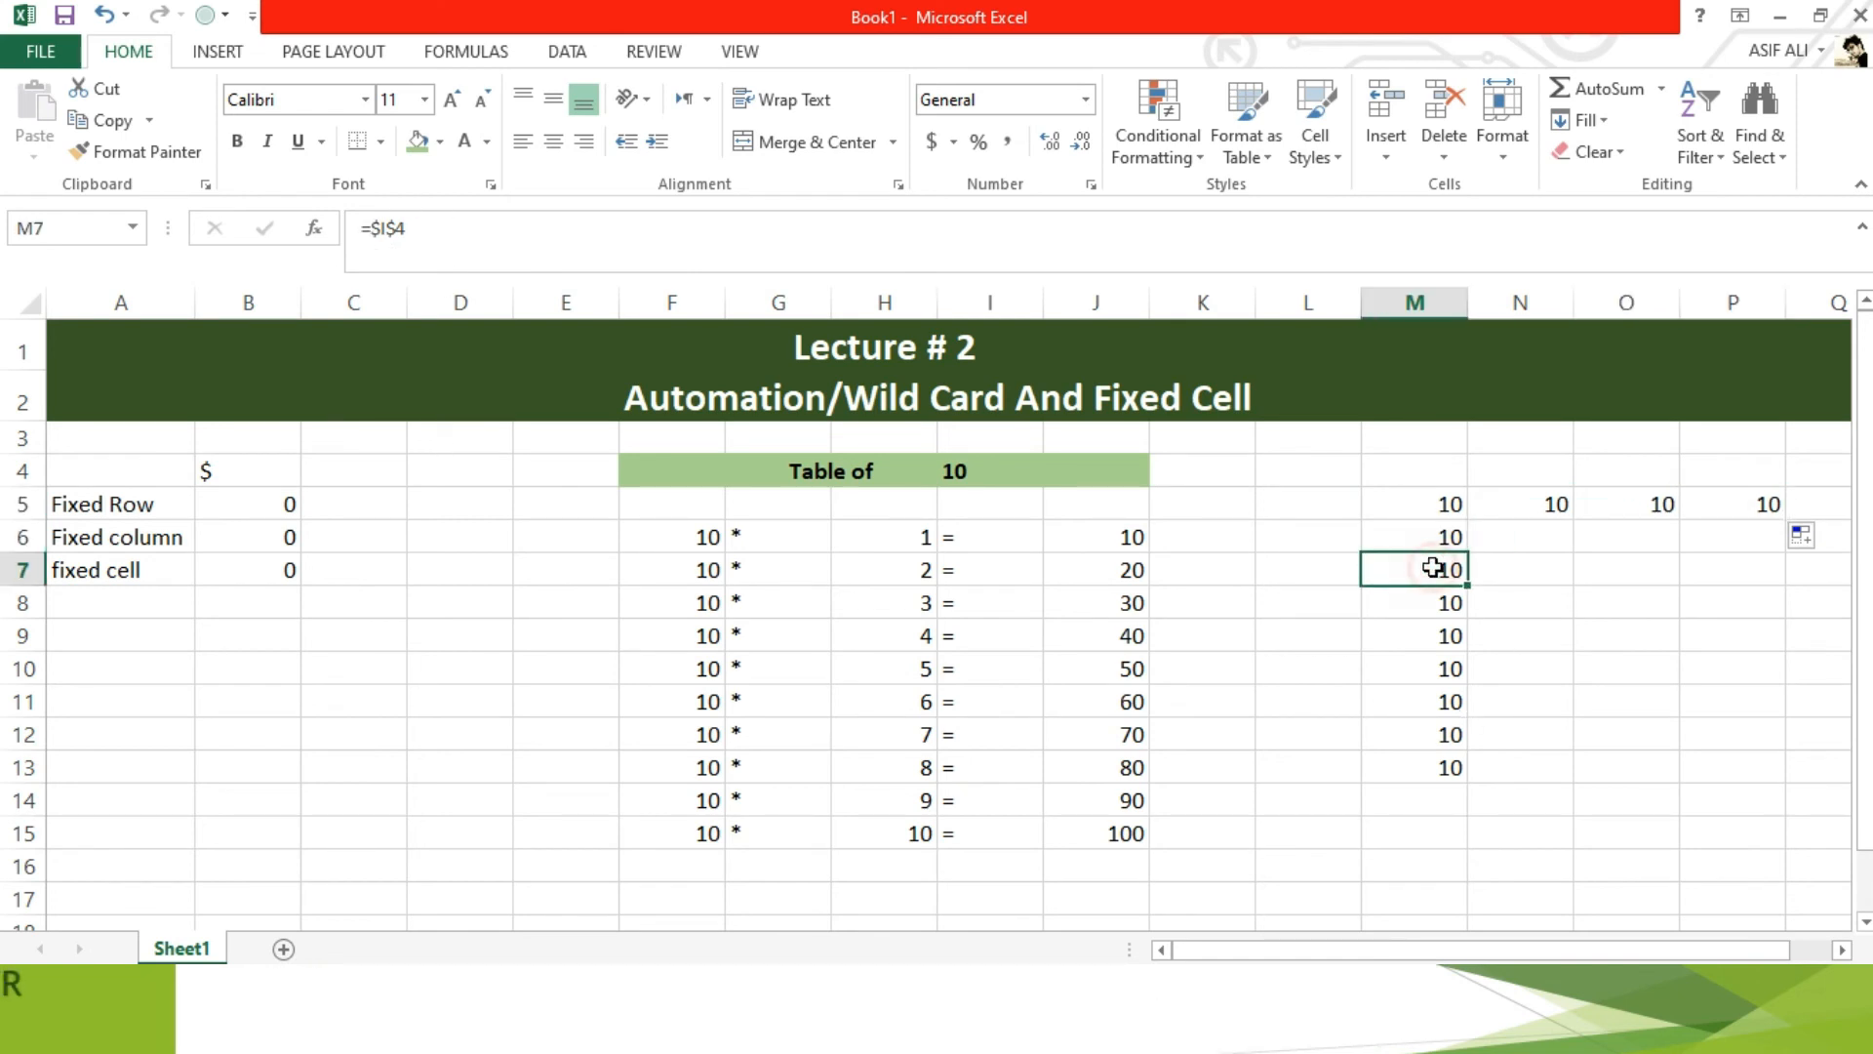
{"action": "left_click", "coordinate": [1438, 602]}
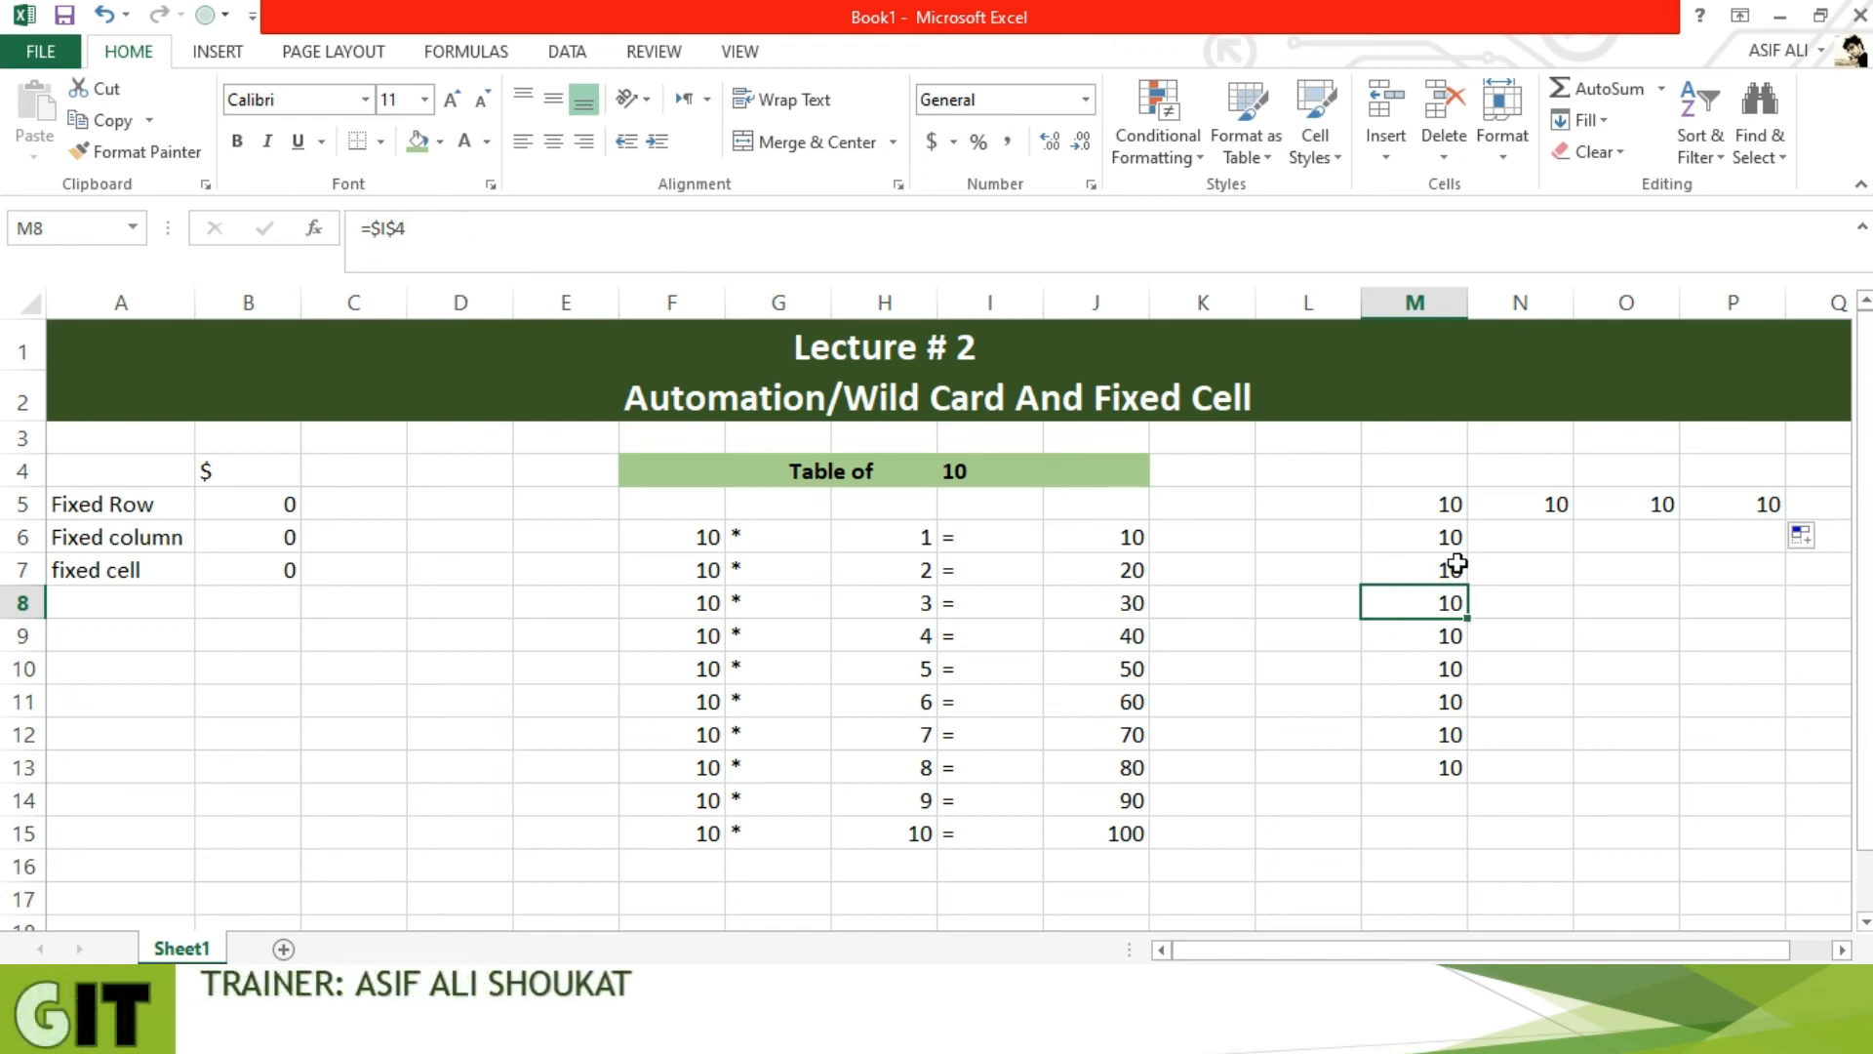
{"action": "left_click_drag", "start_coordinate": [1415, 470], "coordinate": [1746, 775]}
{"action": "key", "text": "Delete"}
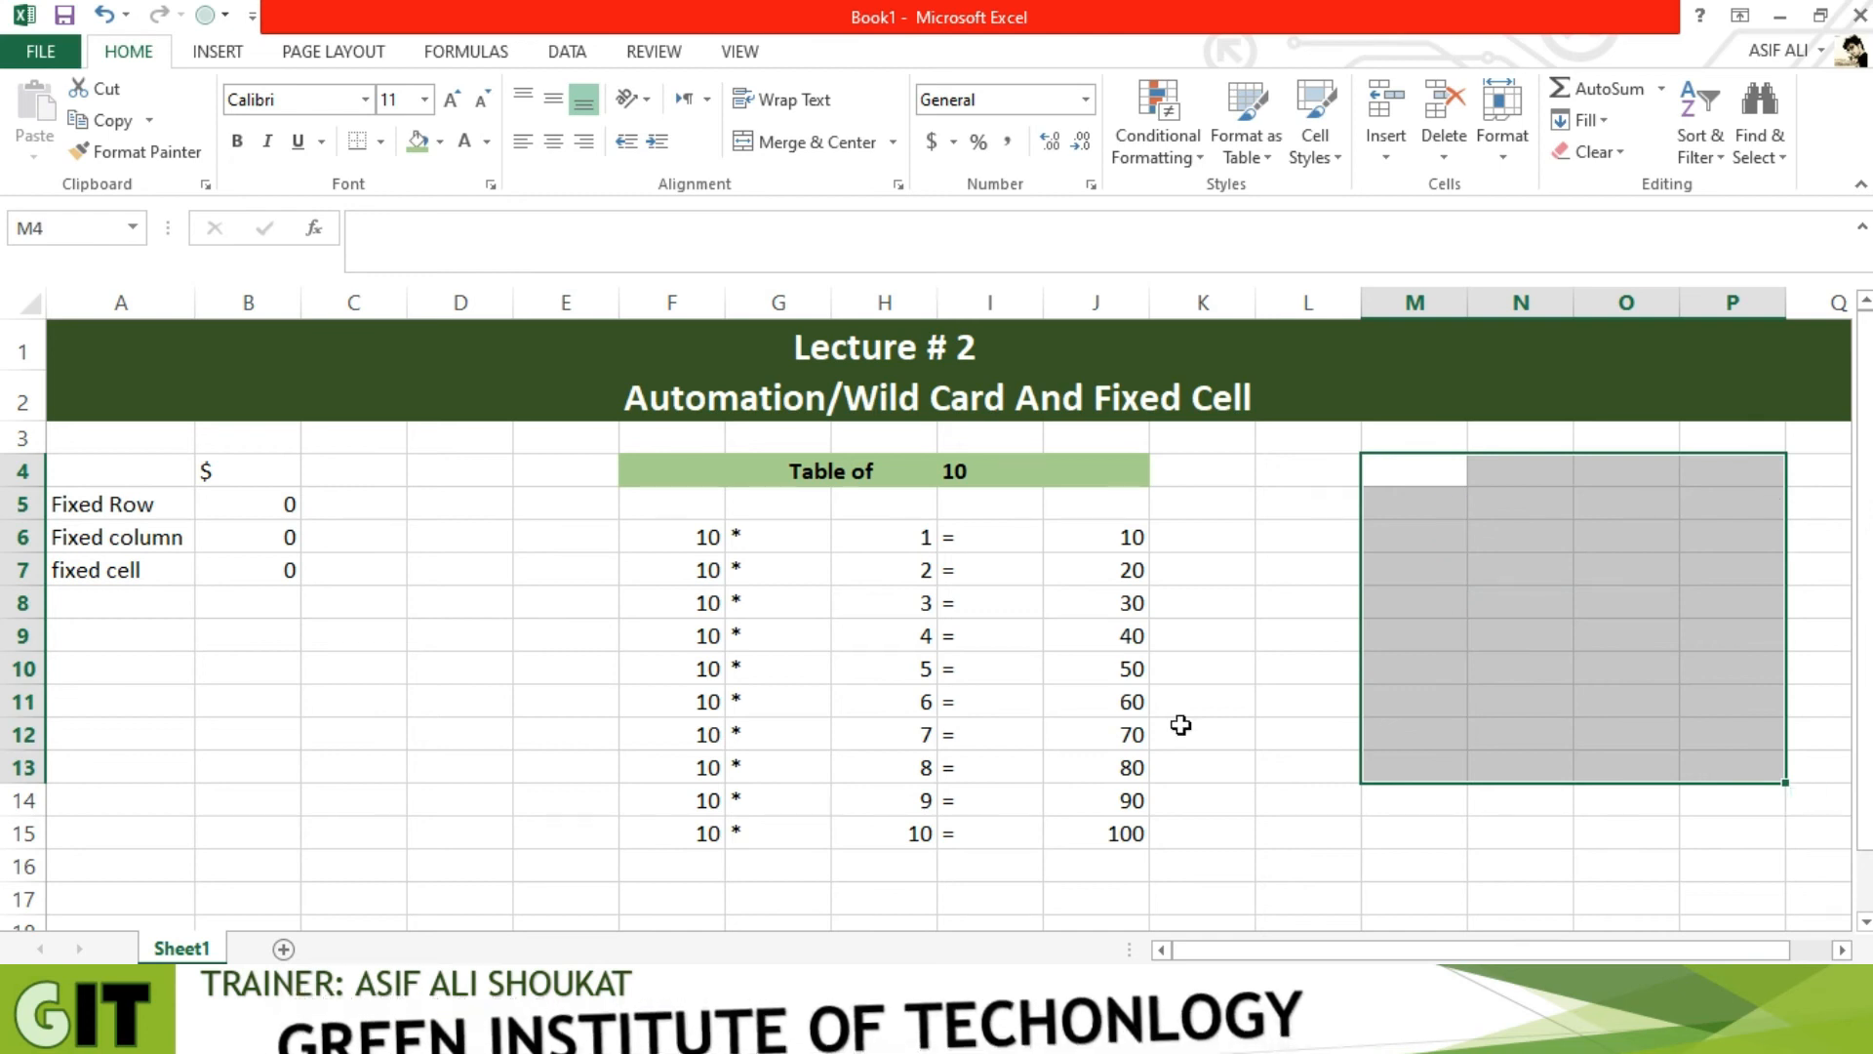
Change the formula in F6 to the fully fixed reference =$I$4 and fill it down to F15
{"action": "left_click", "coordinate": [700, 546]}
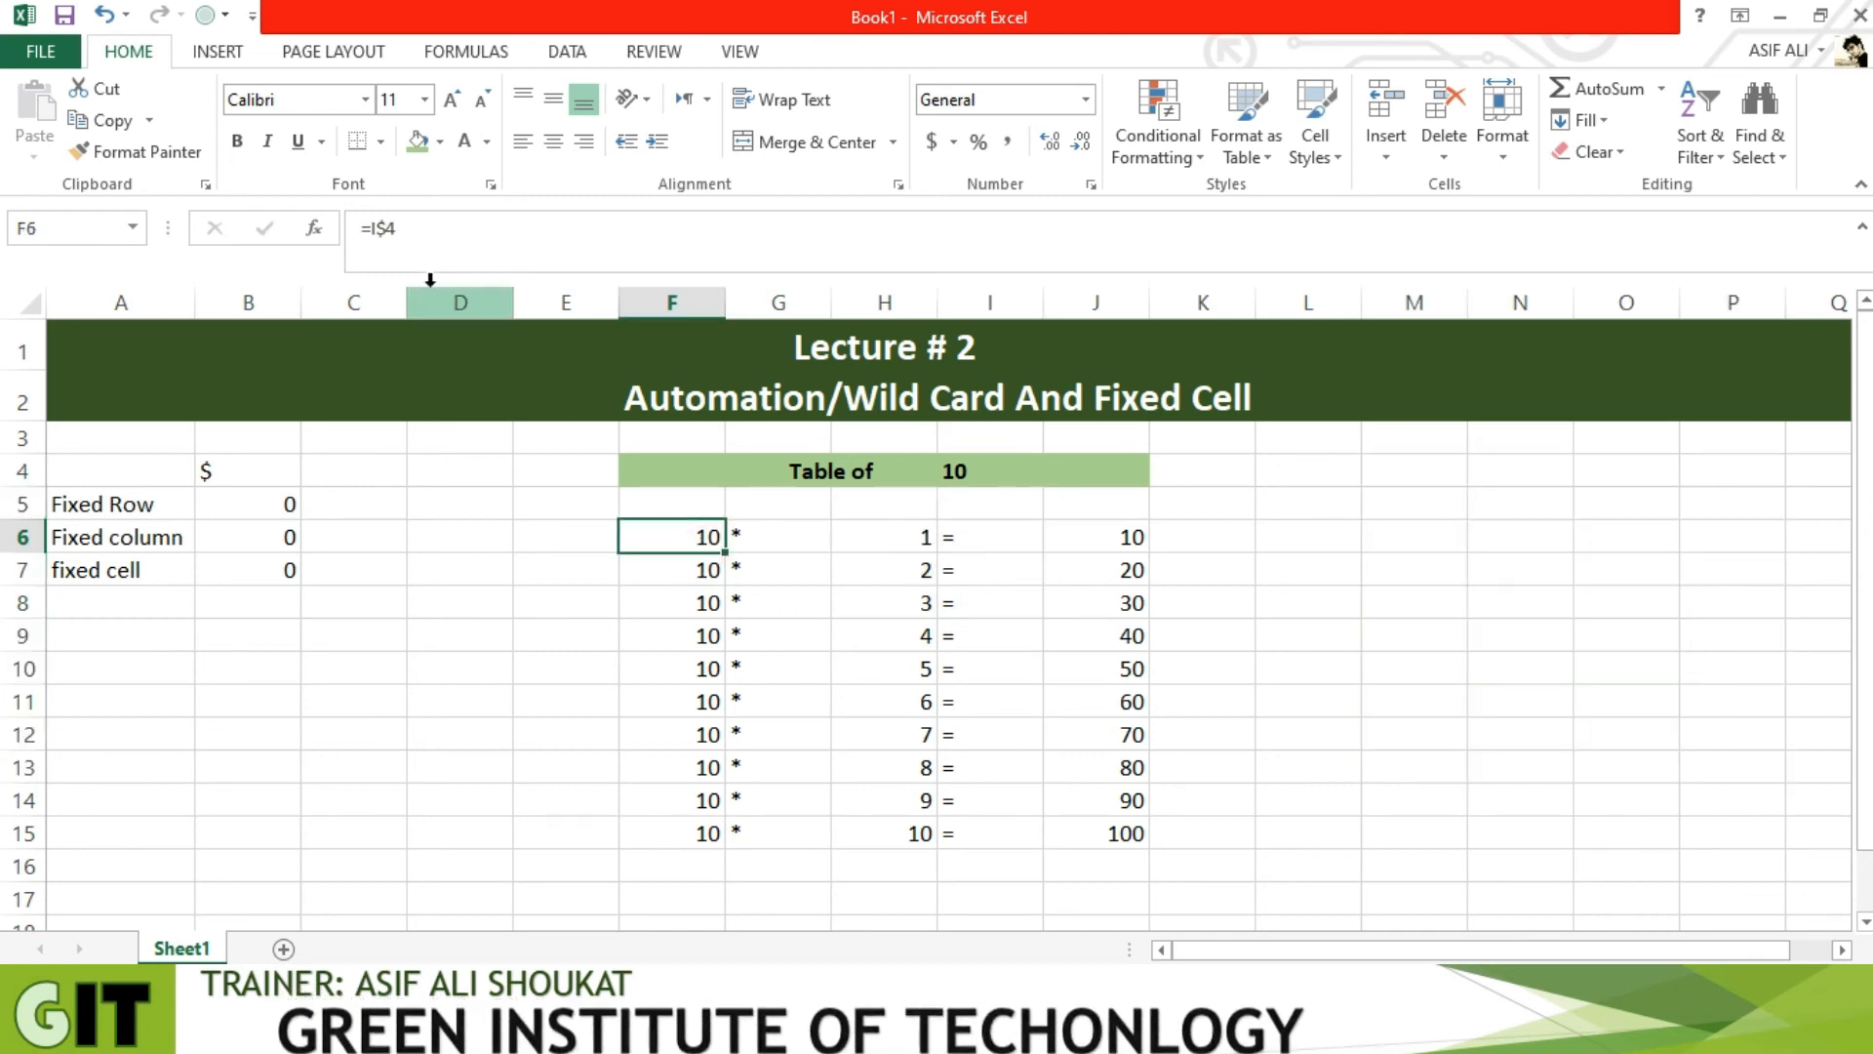
{"action": "left_click", "coordinate": [371, 227]}
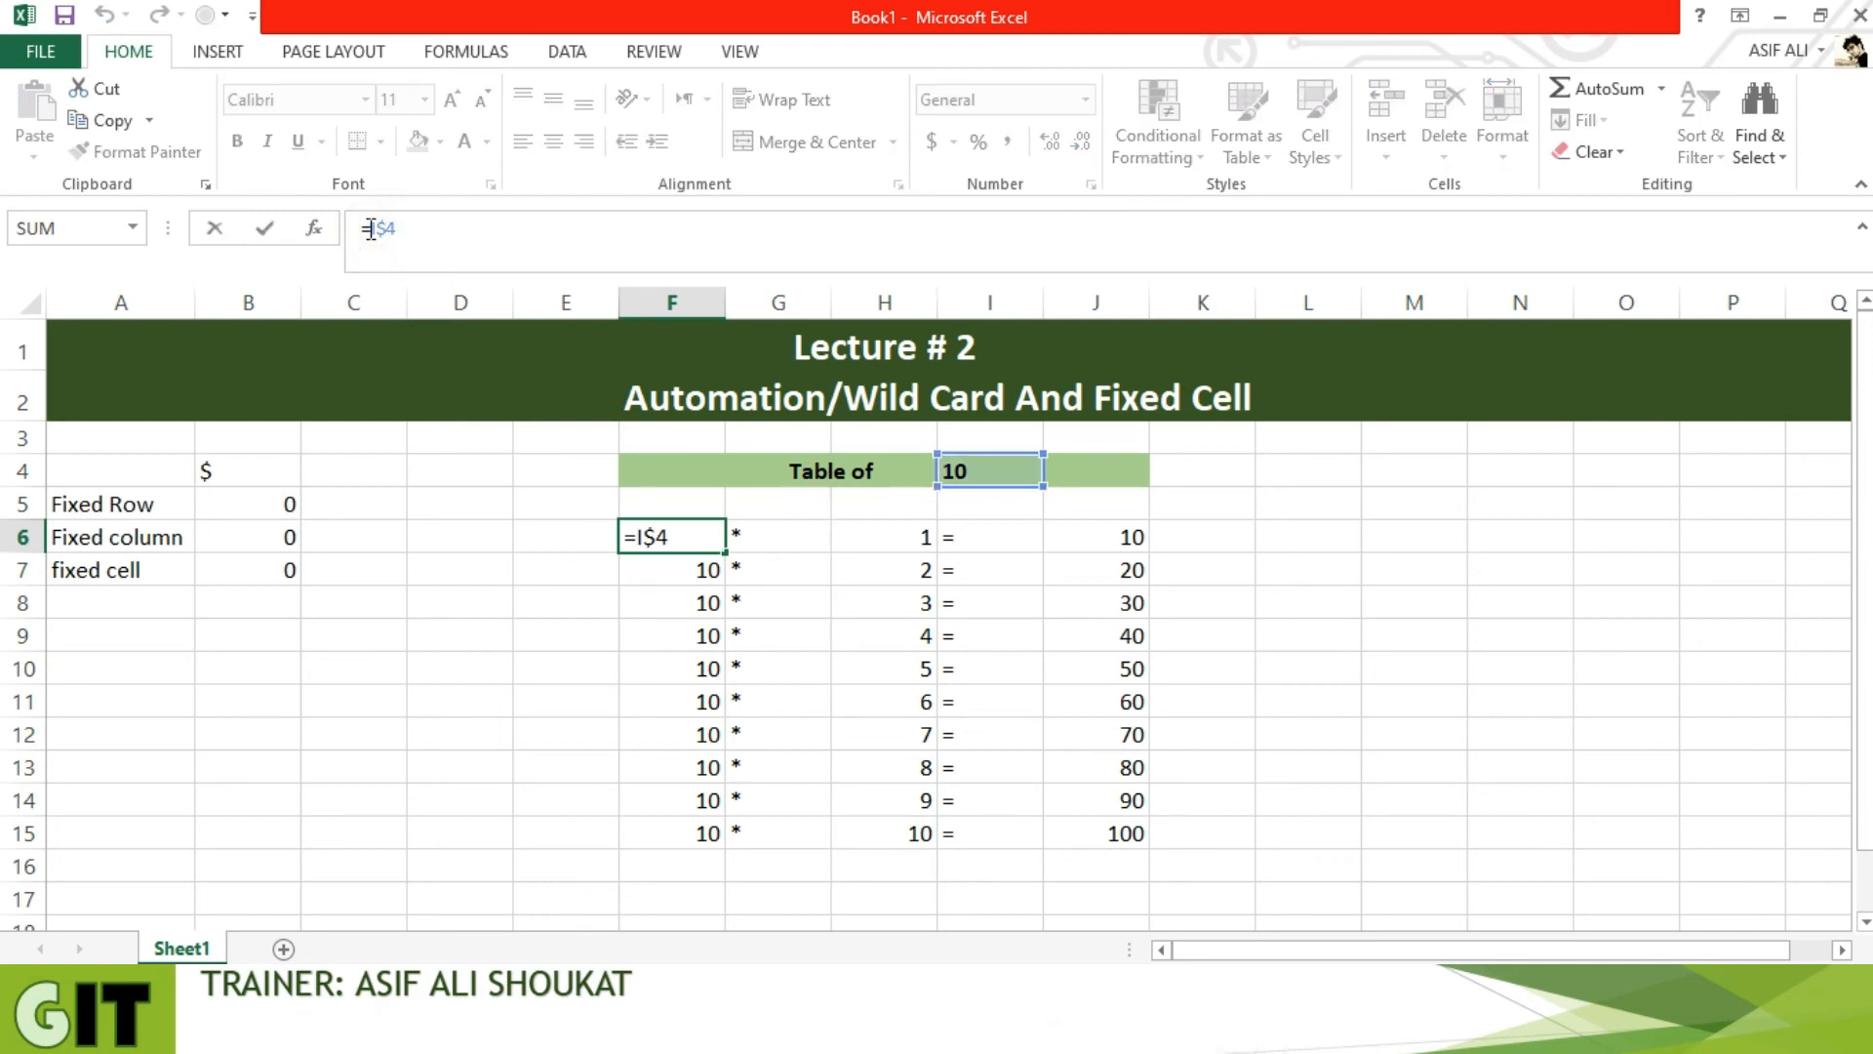
{"action": "type", "text": "$"}
{"action": "key", "text": "Return"}
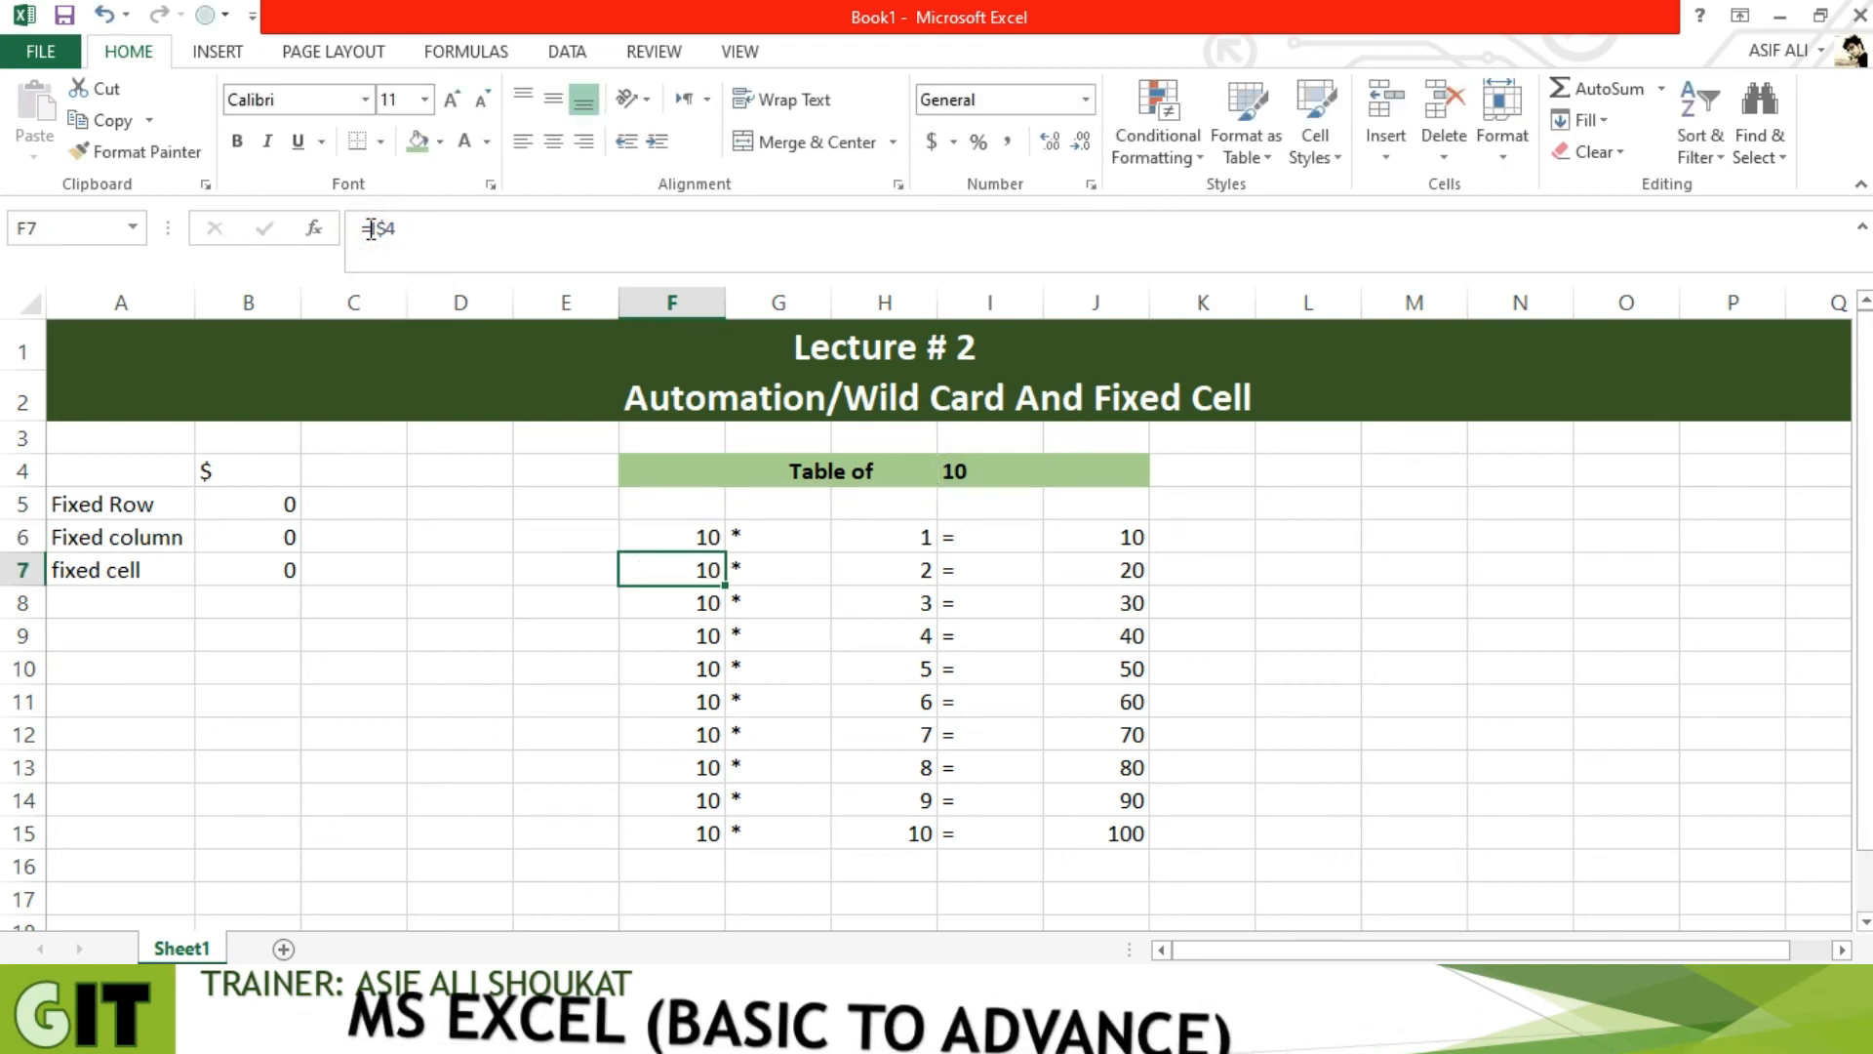
{"action": "left_click", "coordinate": [680, 535]}
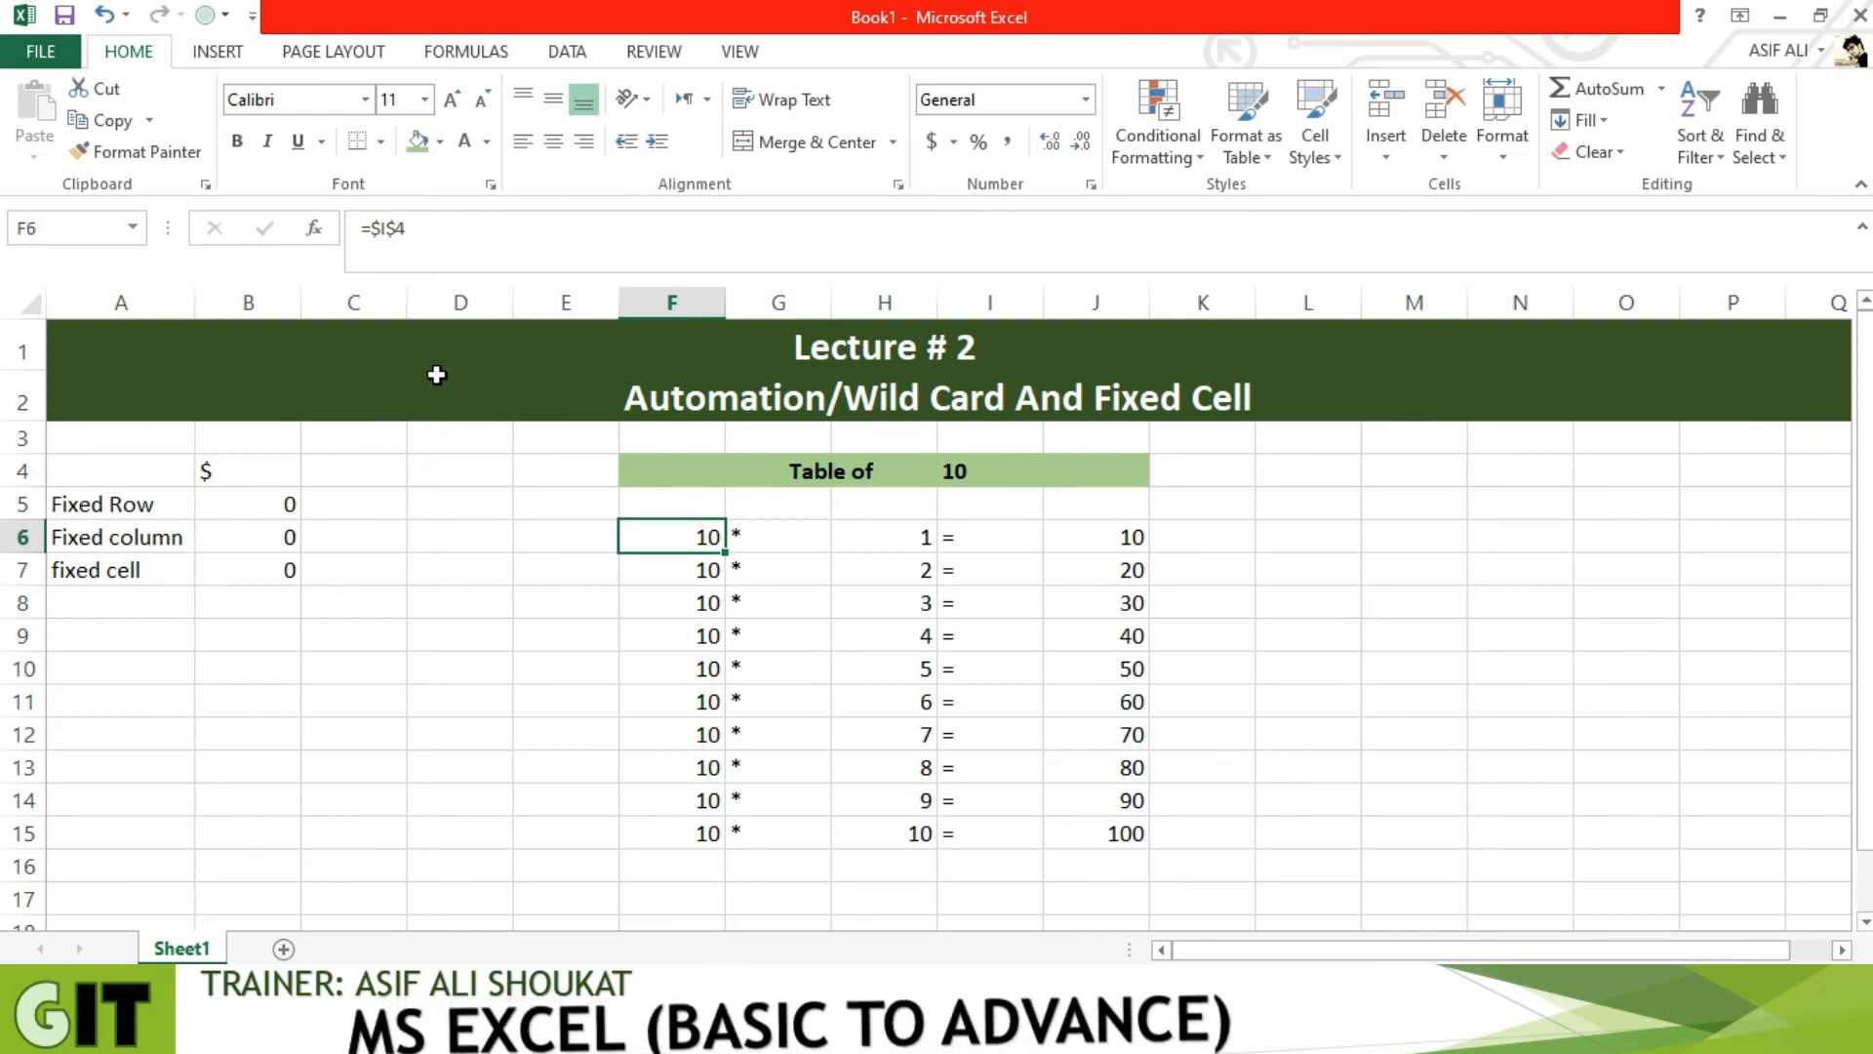
{"action": "left_click_drag", "start_coordinate": [722, 554], "coordinate": [717, 857]}
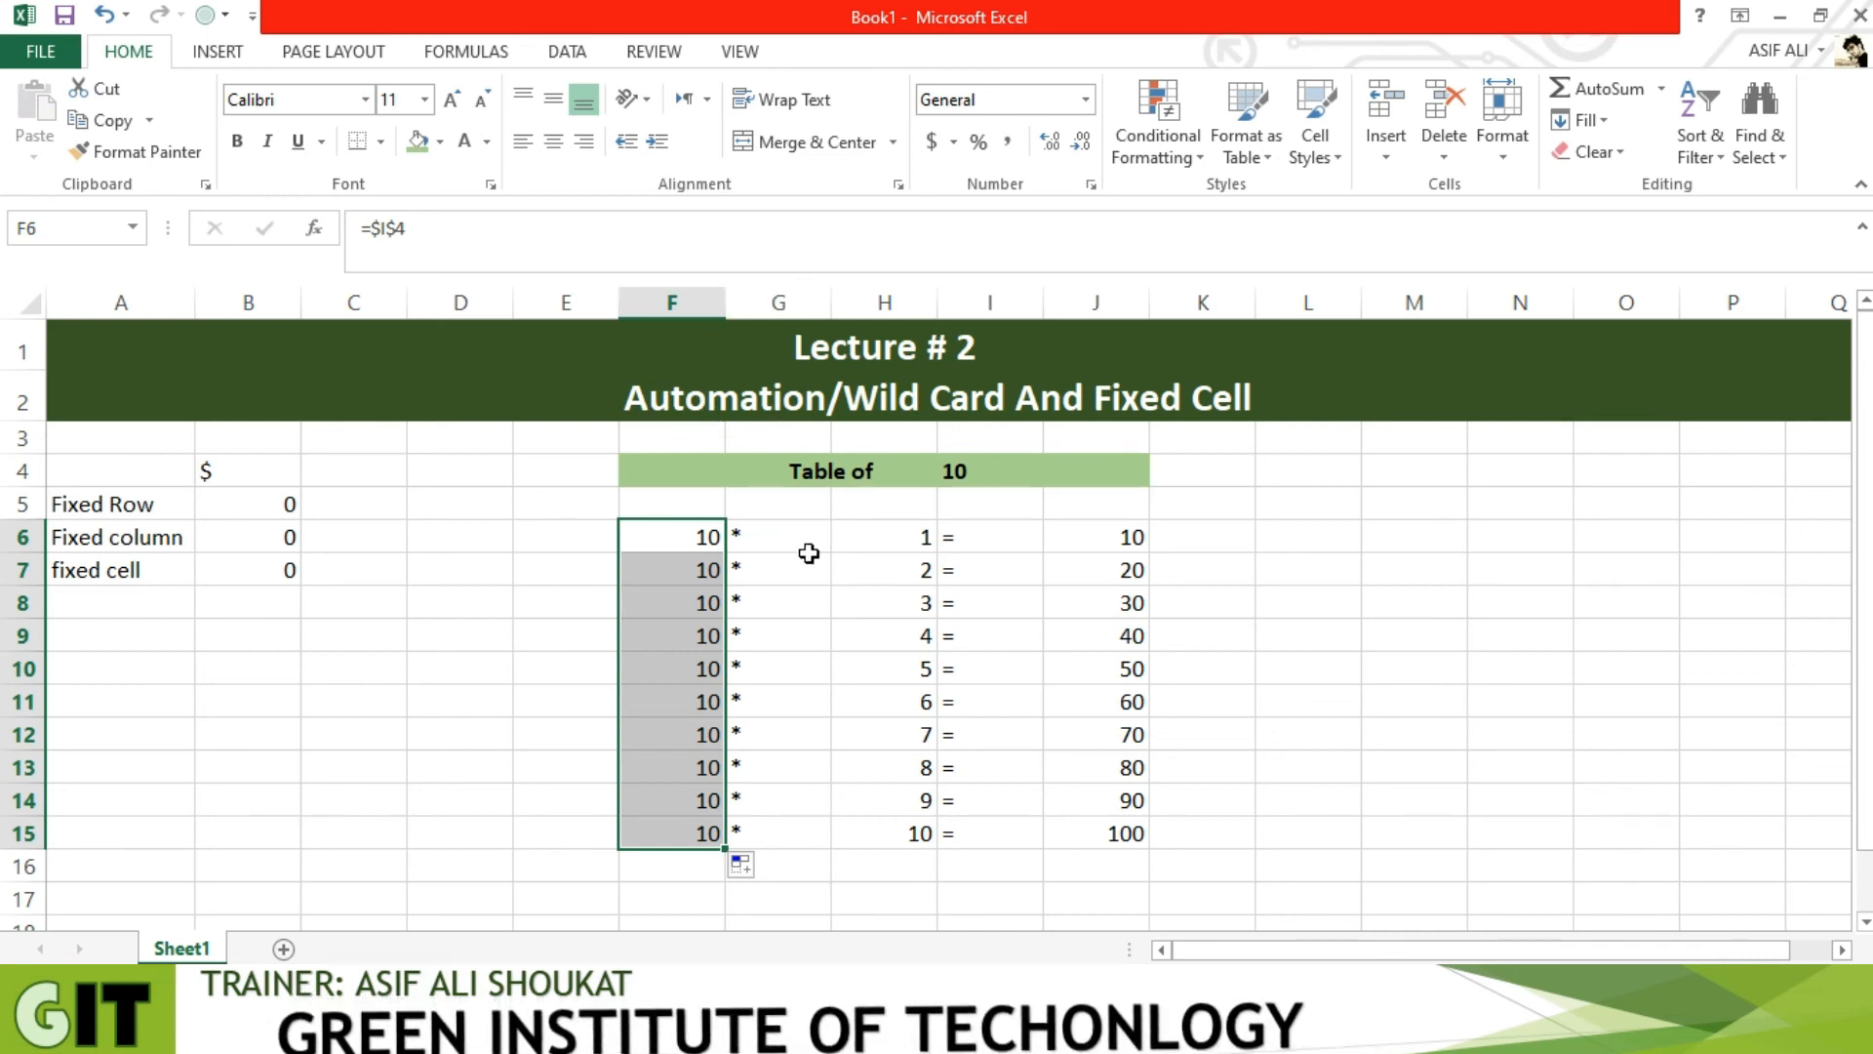
Set the table number in I4 to 10.5 and check the formula in F6
{"action": "left_click", "coordinate": [984, 470]}
{"action": "double_click", "coordinate": [984, 473]}
{"action": "type", "text": ".5."}
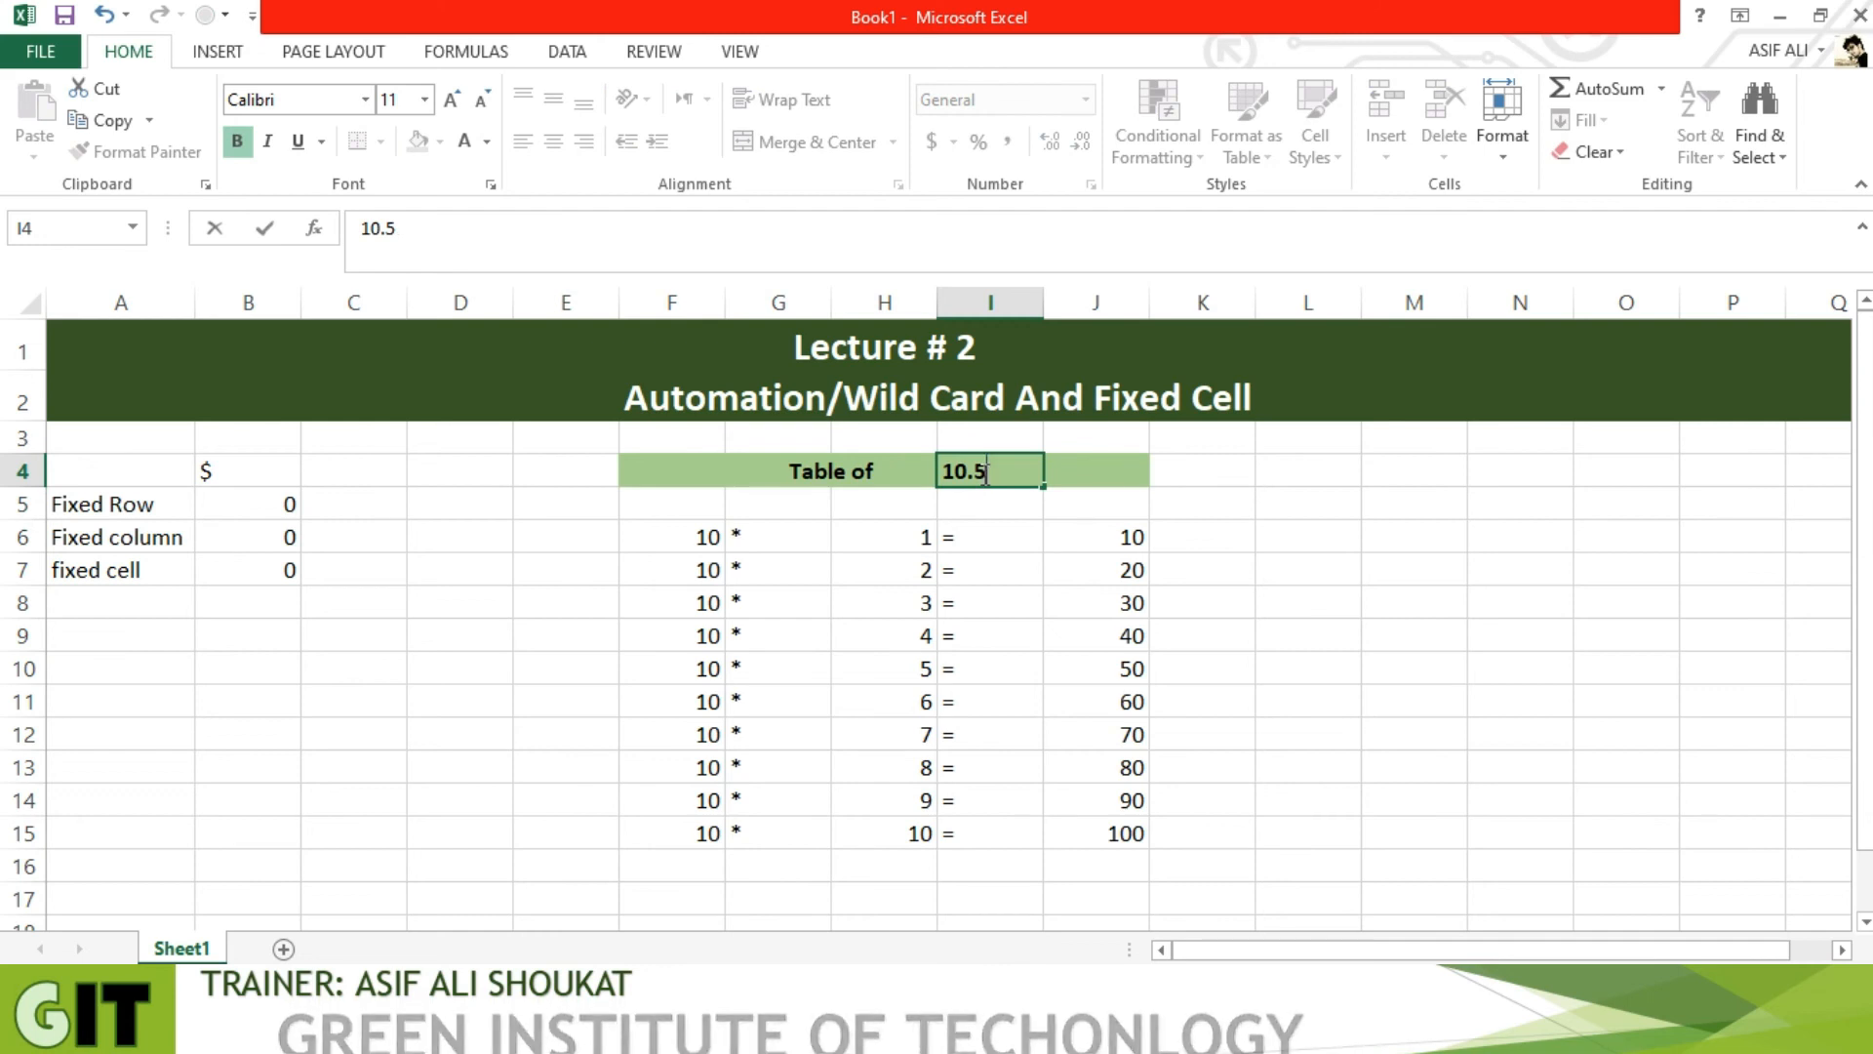
{"action": "key", "text": "Return"}
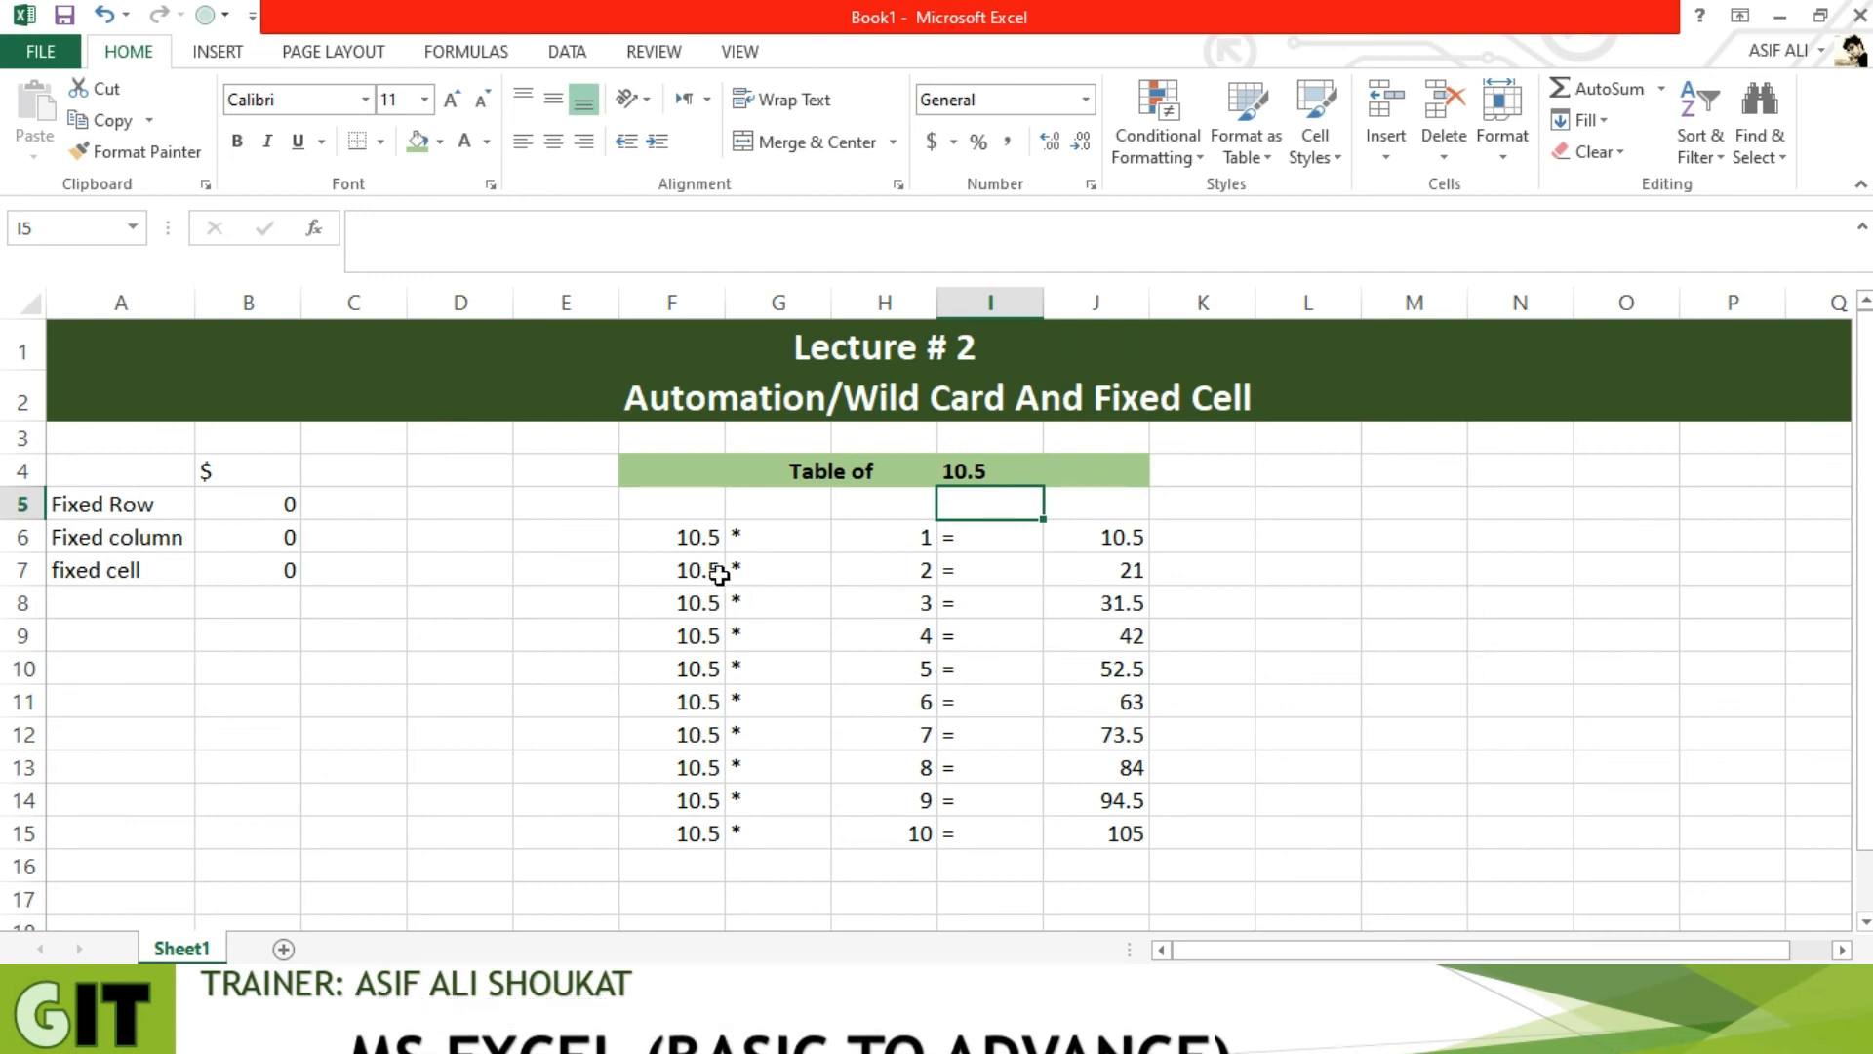
{"action": "left_click", "coordinate": [700, 546]}
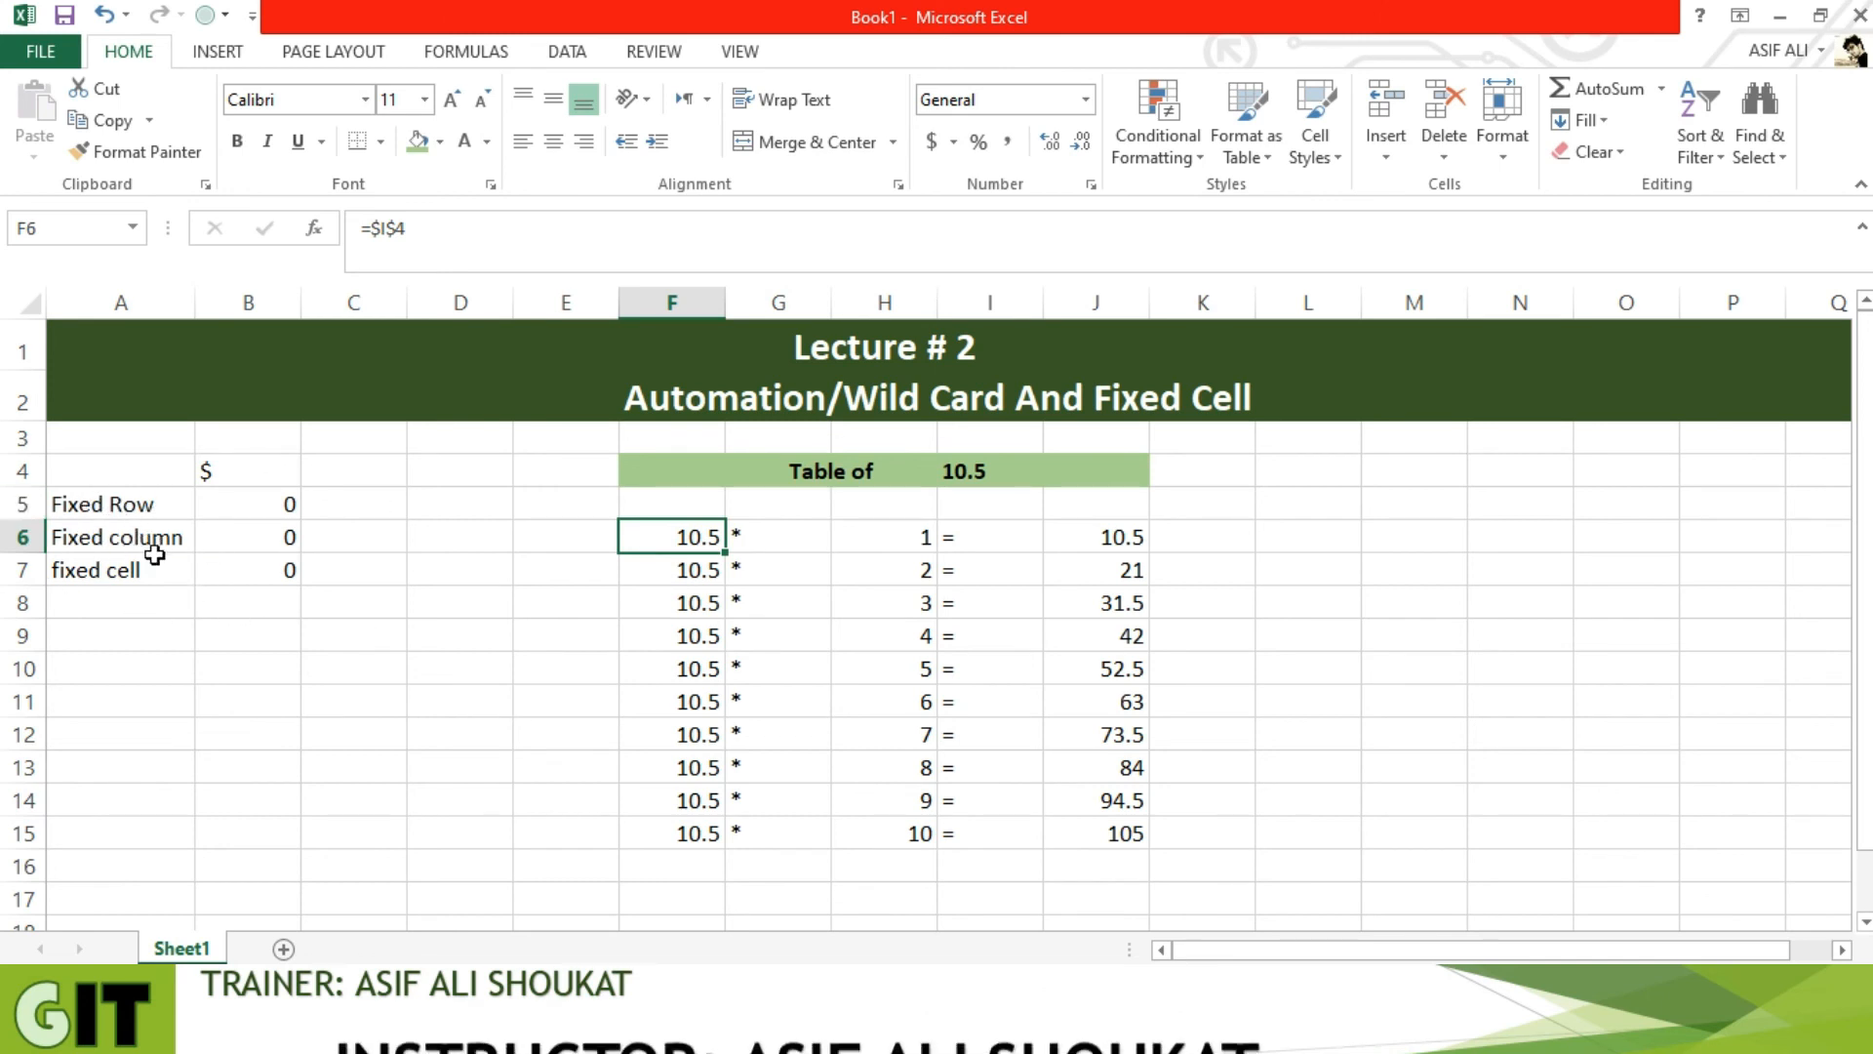
{"action": "left_click", "coordinate": [361, 470]}
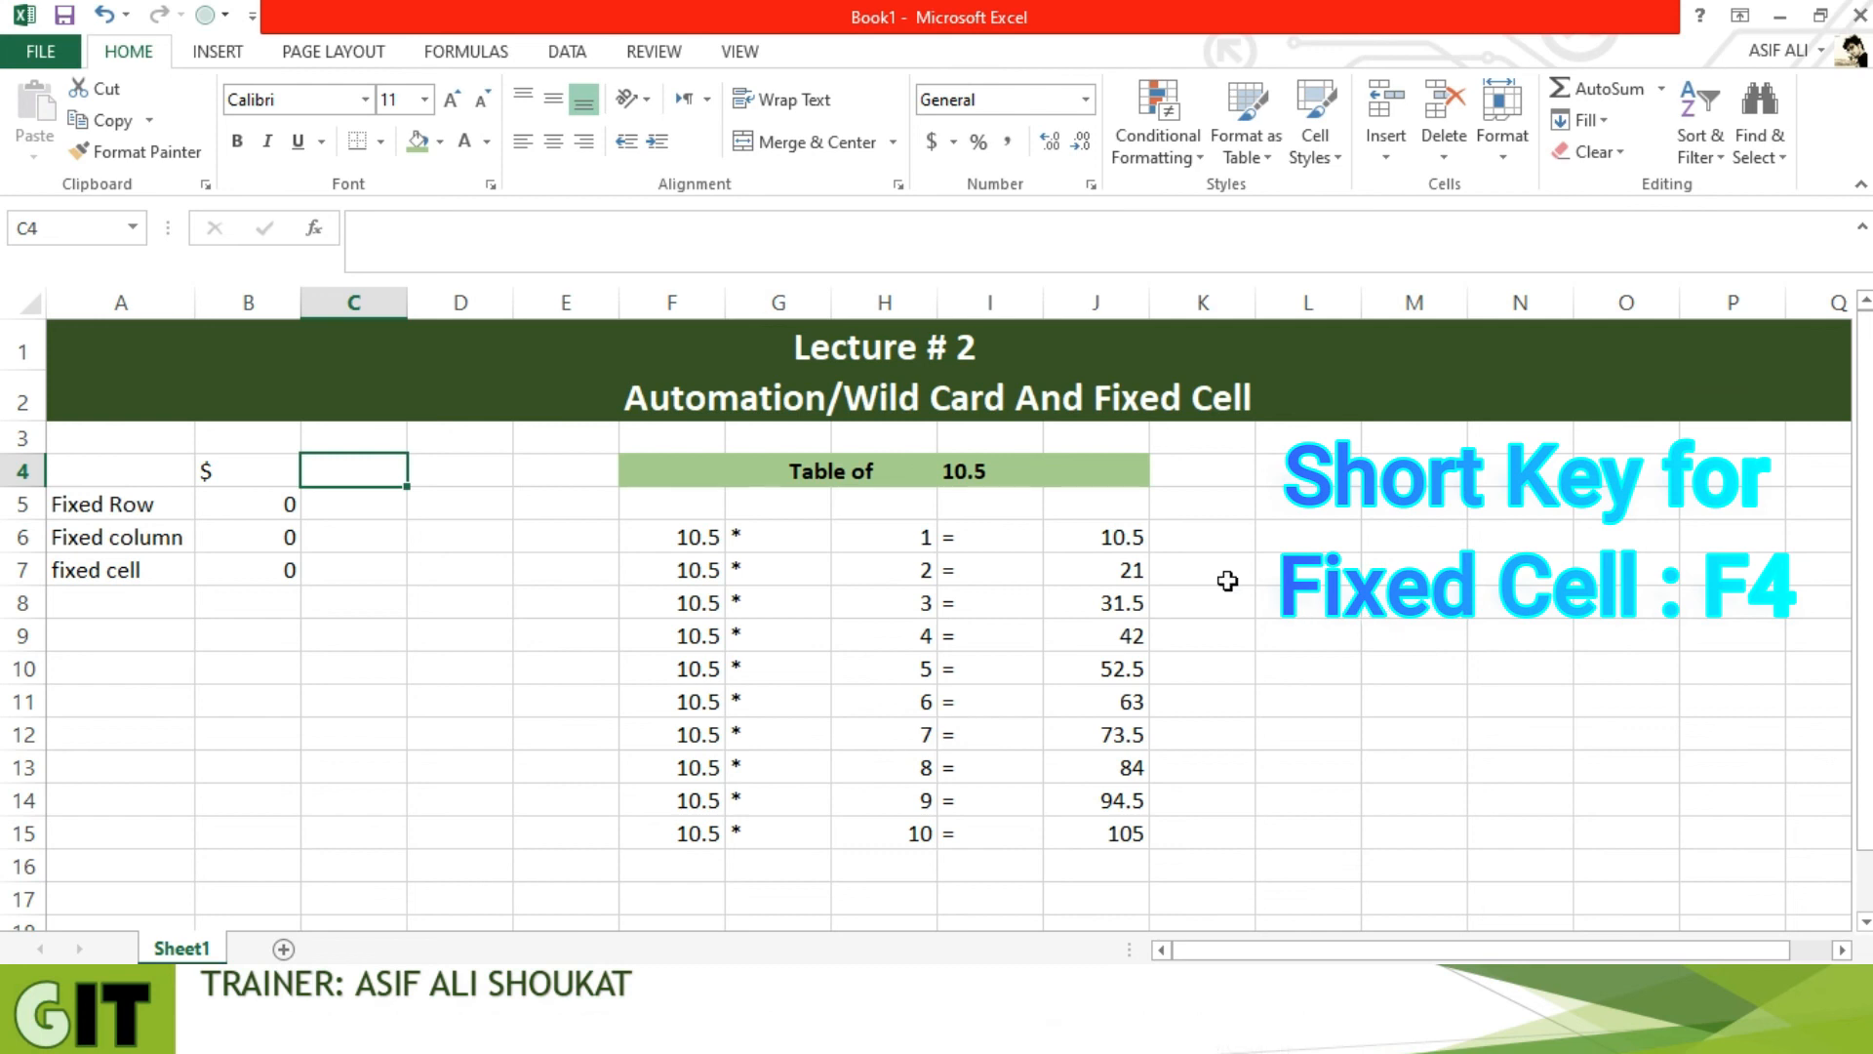
Enter the relative reference =L4 in K6
{"action": "left_click", "coordinate": [1216, 548]}
{"action": "double_click", "coordinate": [1217, 548]}
{"action": "type", "text": "="}
{"action": "left_click", "coordinate": [1354, 476]}
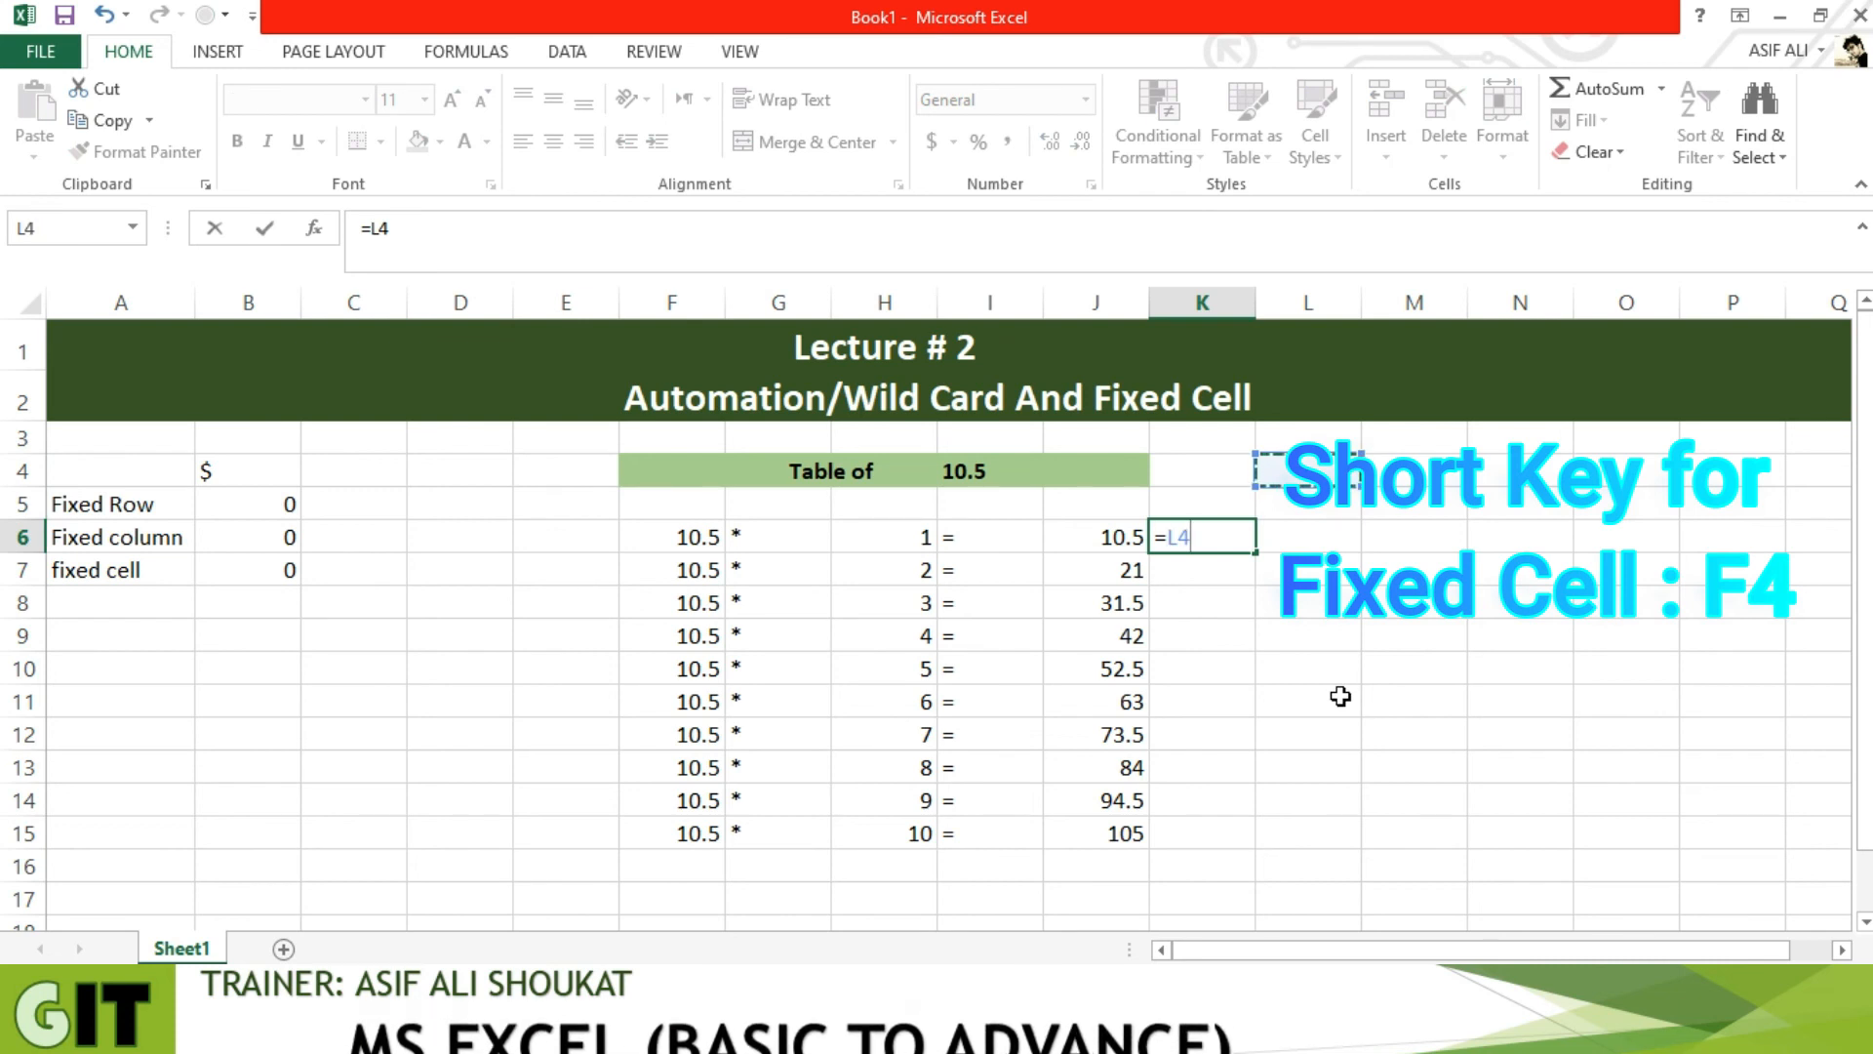
{"action": "key", "text": "Return"}
Cycle the reference in K6 repeatedly through its fixed cell, fixed row and fixed column forms, ending on the relative =L4
{"action": "left_click", "coordinate": [1237, 534]}
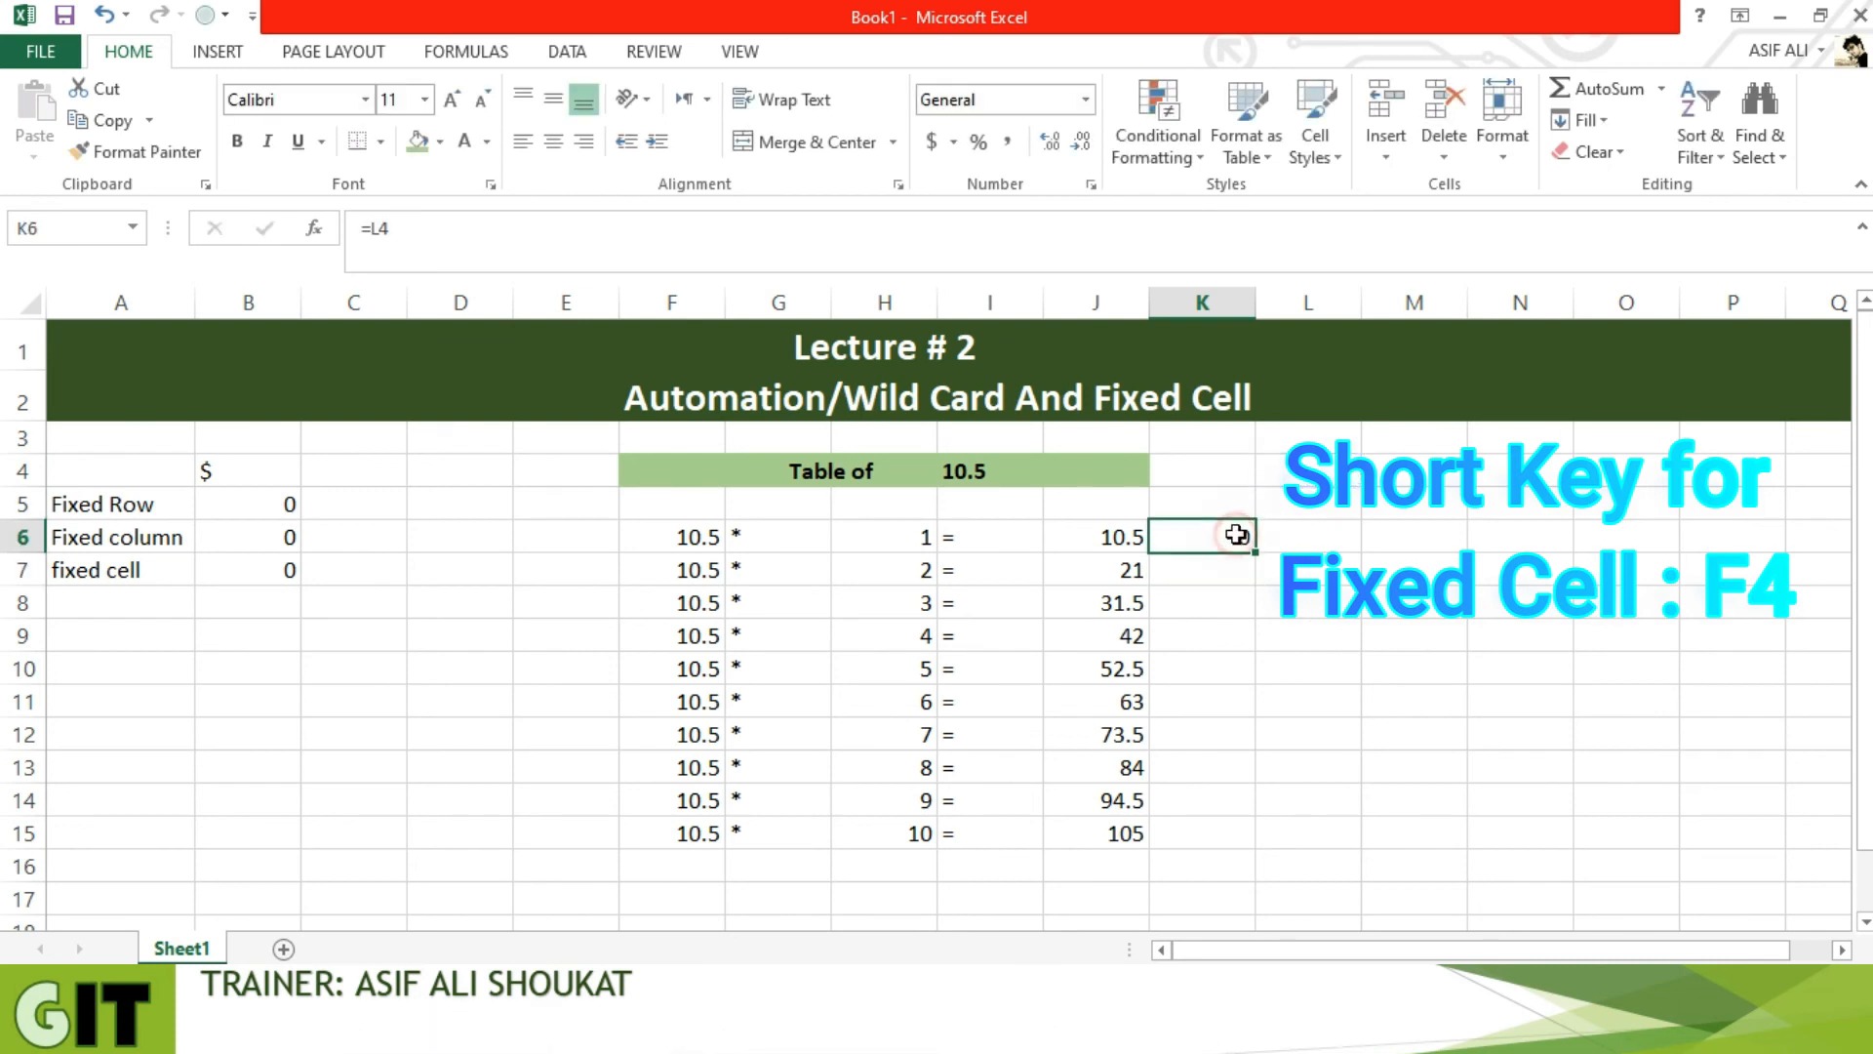
{"action": "double_click", "coordinate": [1237, 534]}
{"action": "key", "text": "F4"}
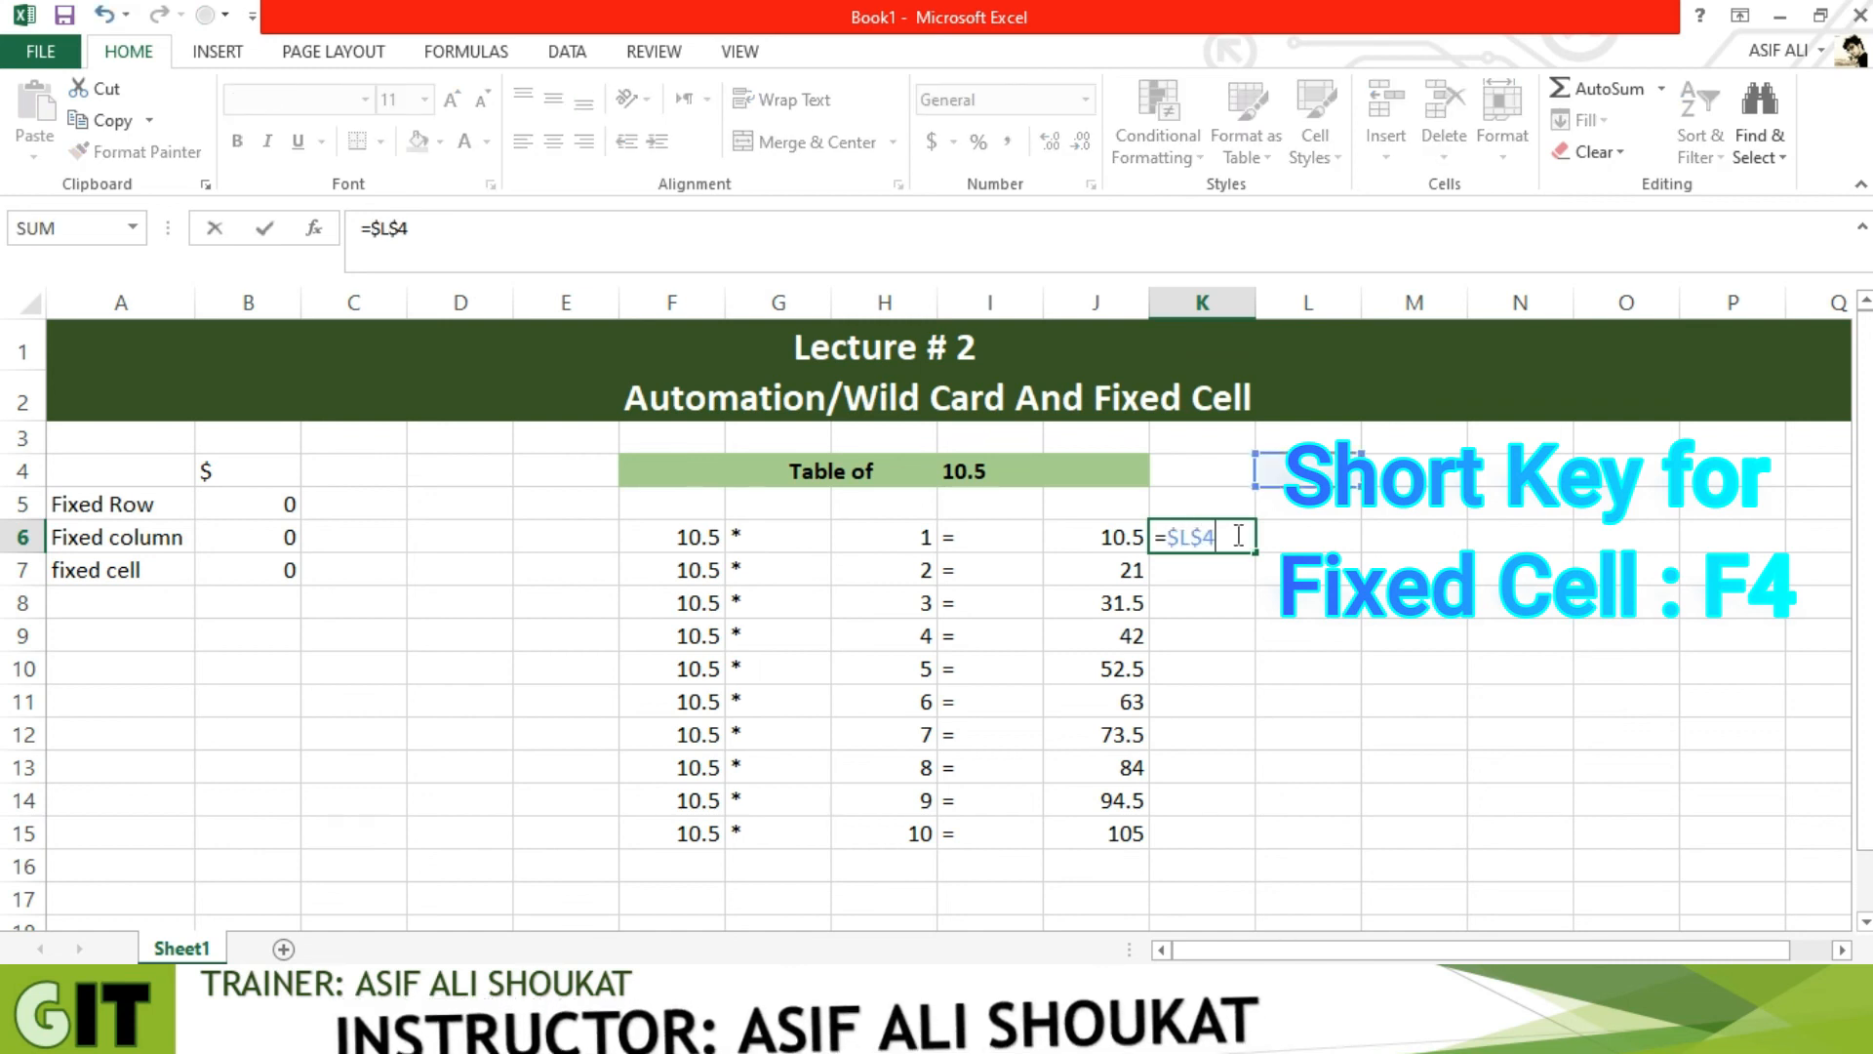
{"action": "key", "text": "F4"}
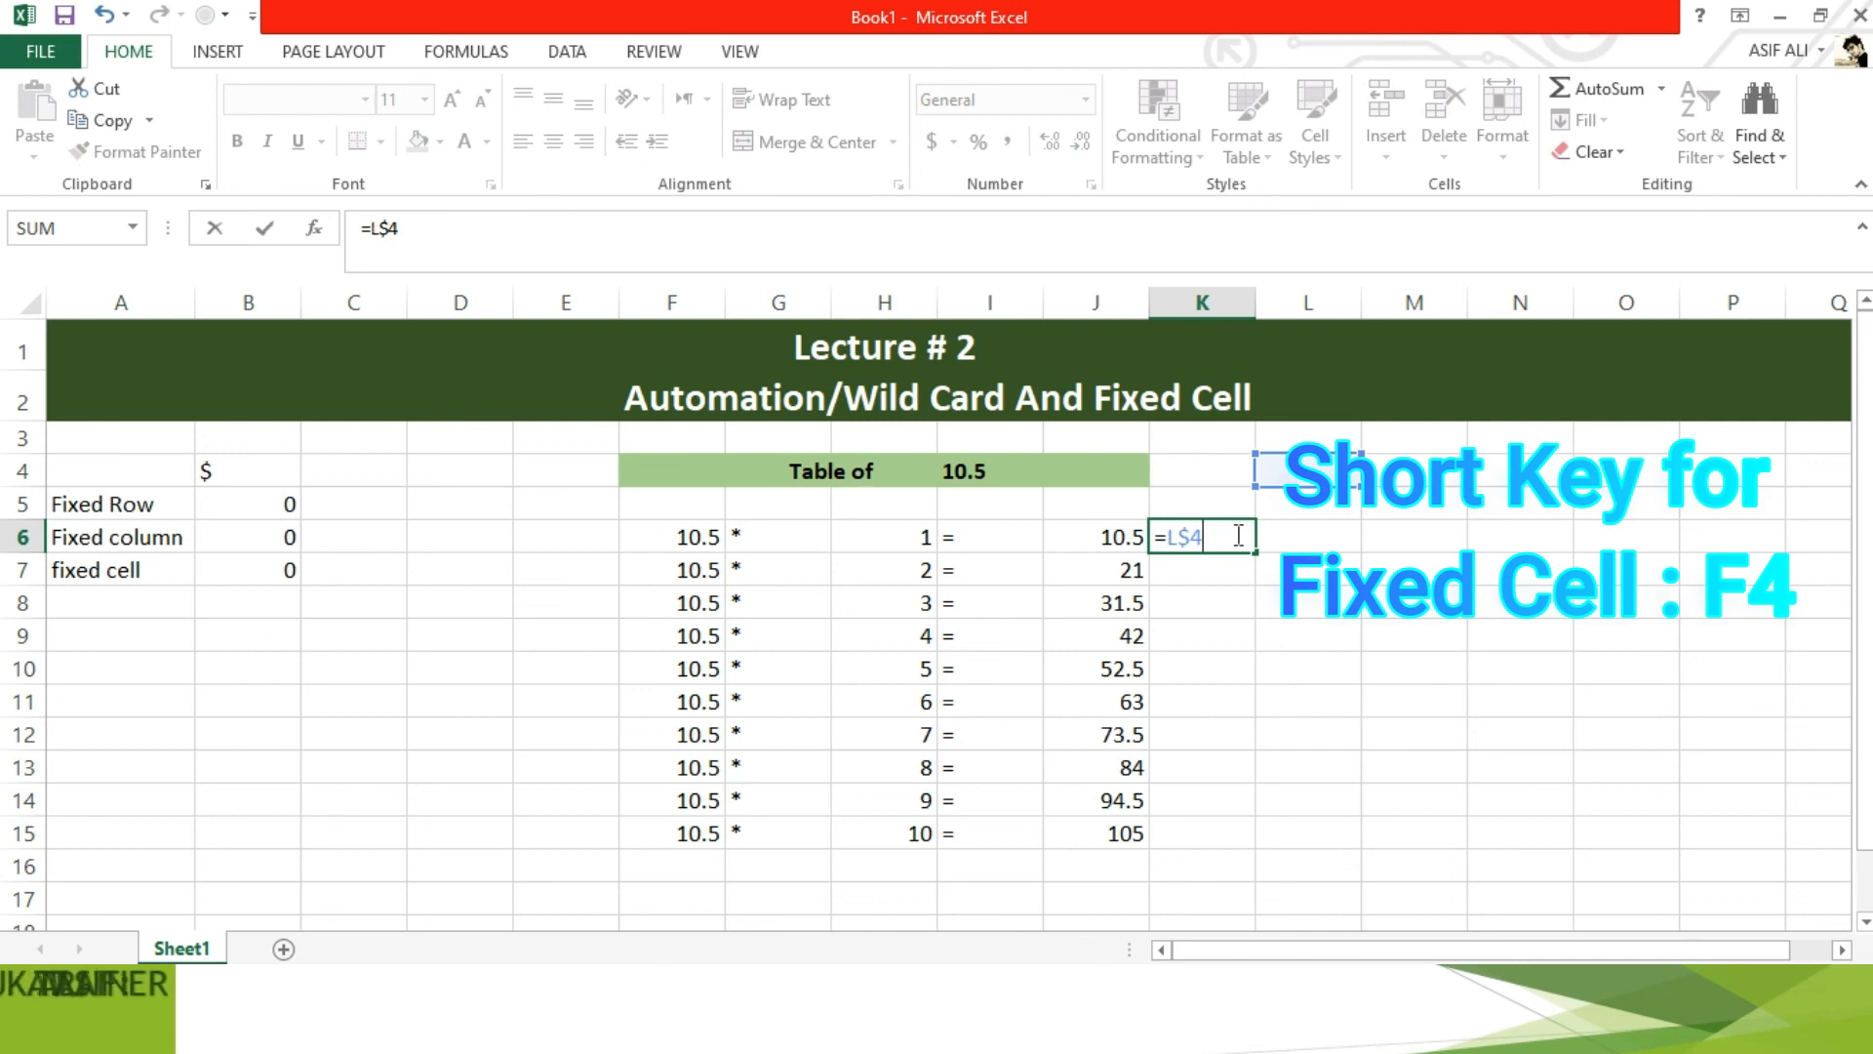
{"action": "key", "text": "F4"}
{"action": "key", "text": "F4"}
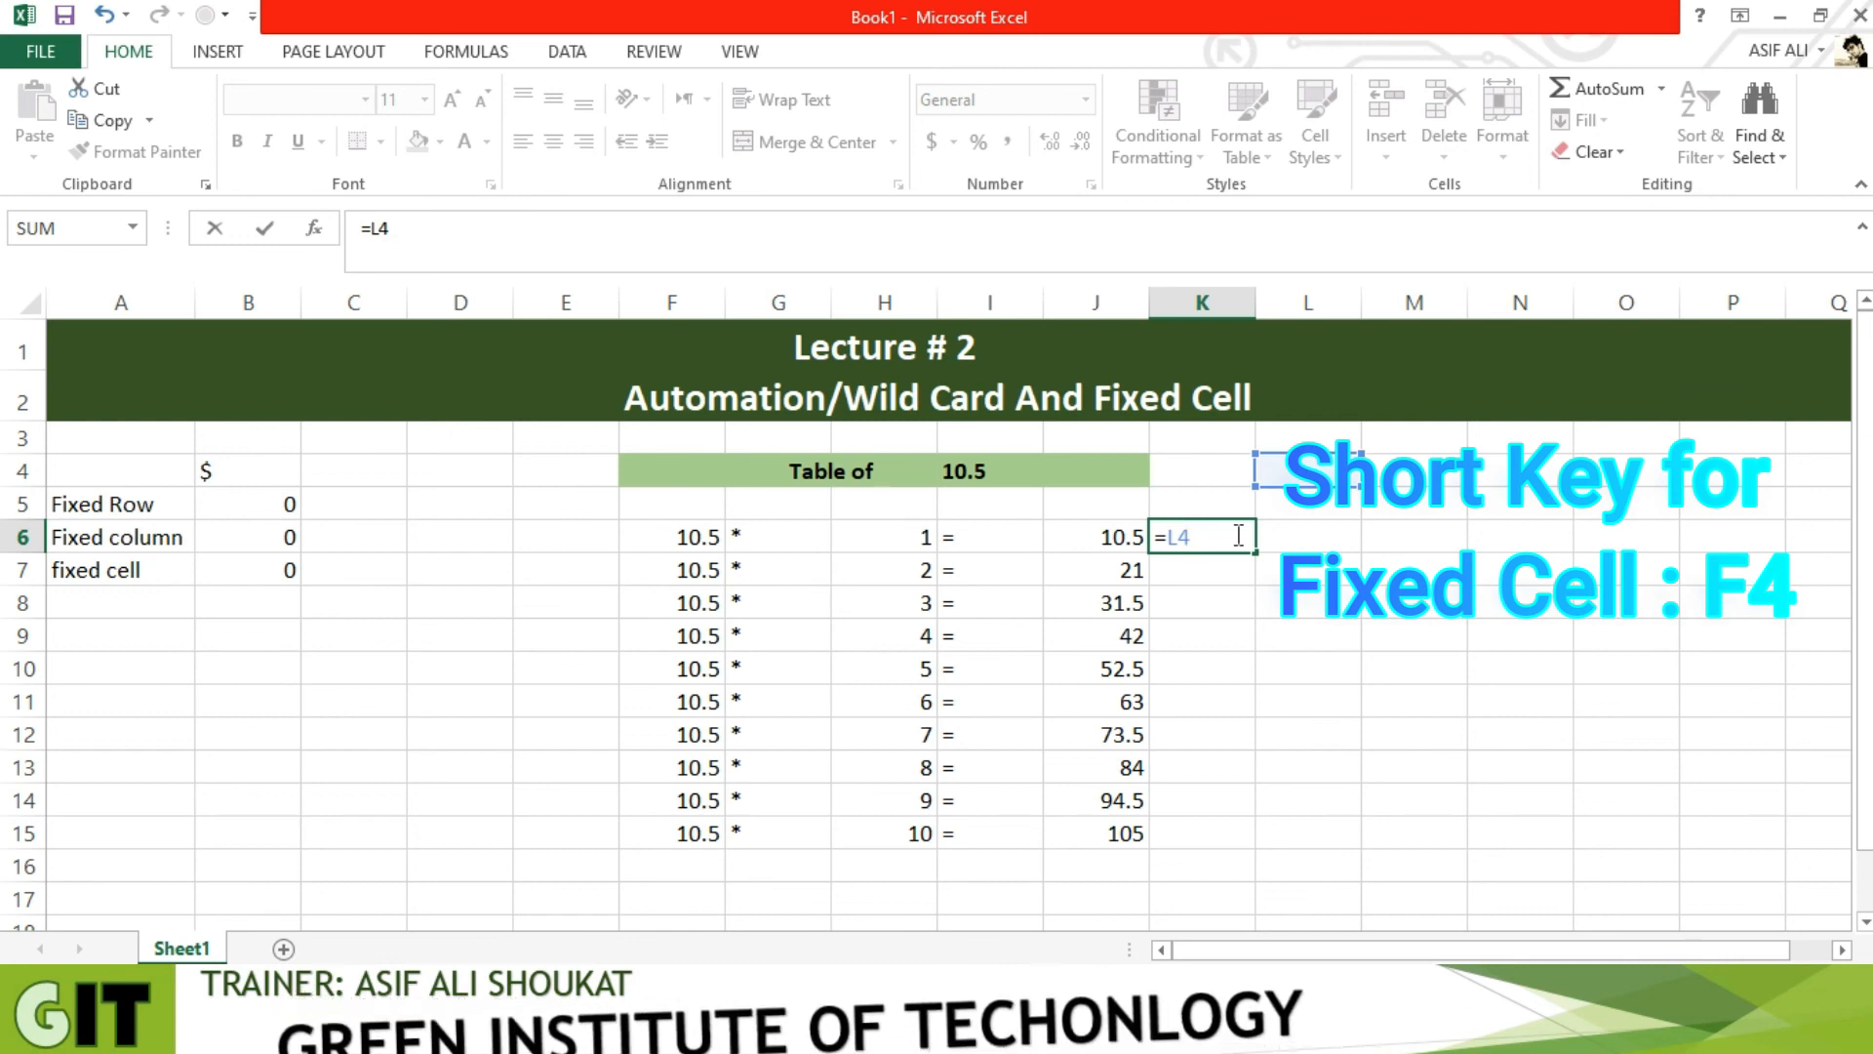
{"action": "key", "text": "F4"}
{"action": "key", "text": "F4"}
{"action": "key", "text": "F4"}
{"action": "key", "text": "F4"}
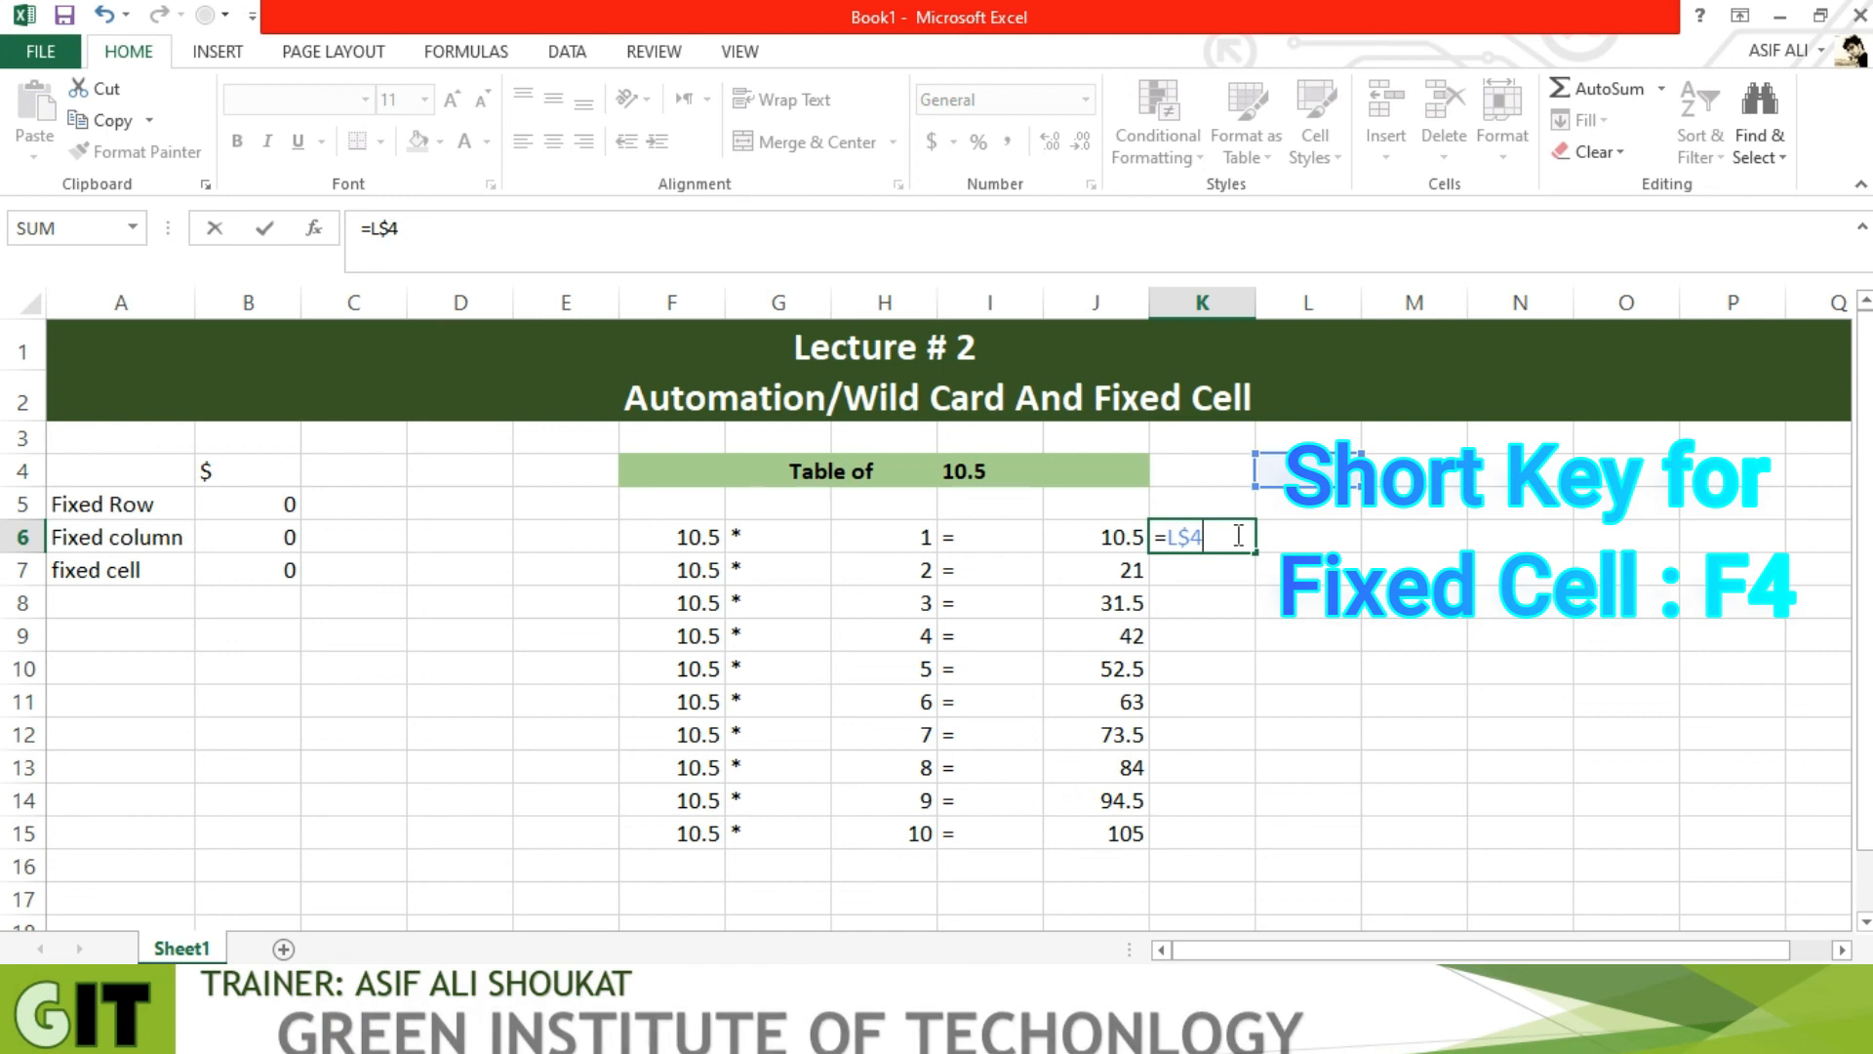
{"action": "key", "text": "F4"}
{"action": "key", "text": "F4"}
{"action": "key", "text": "F4"}
{"action": "key", "text": "F4"}
{"action": "key", "text": "F4"}
{"action": "key", "text": "F4"}
{"action": "key", "text": "F4"}
{"action": "key", "text": "F4"}
{"action": "key", "text": "F4"}
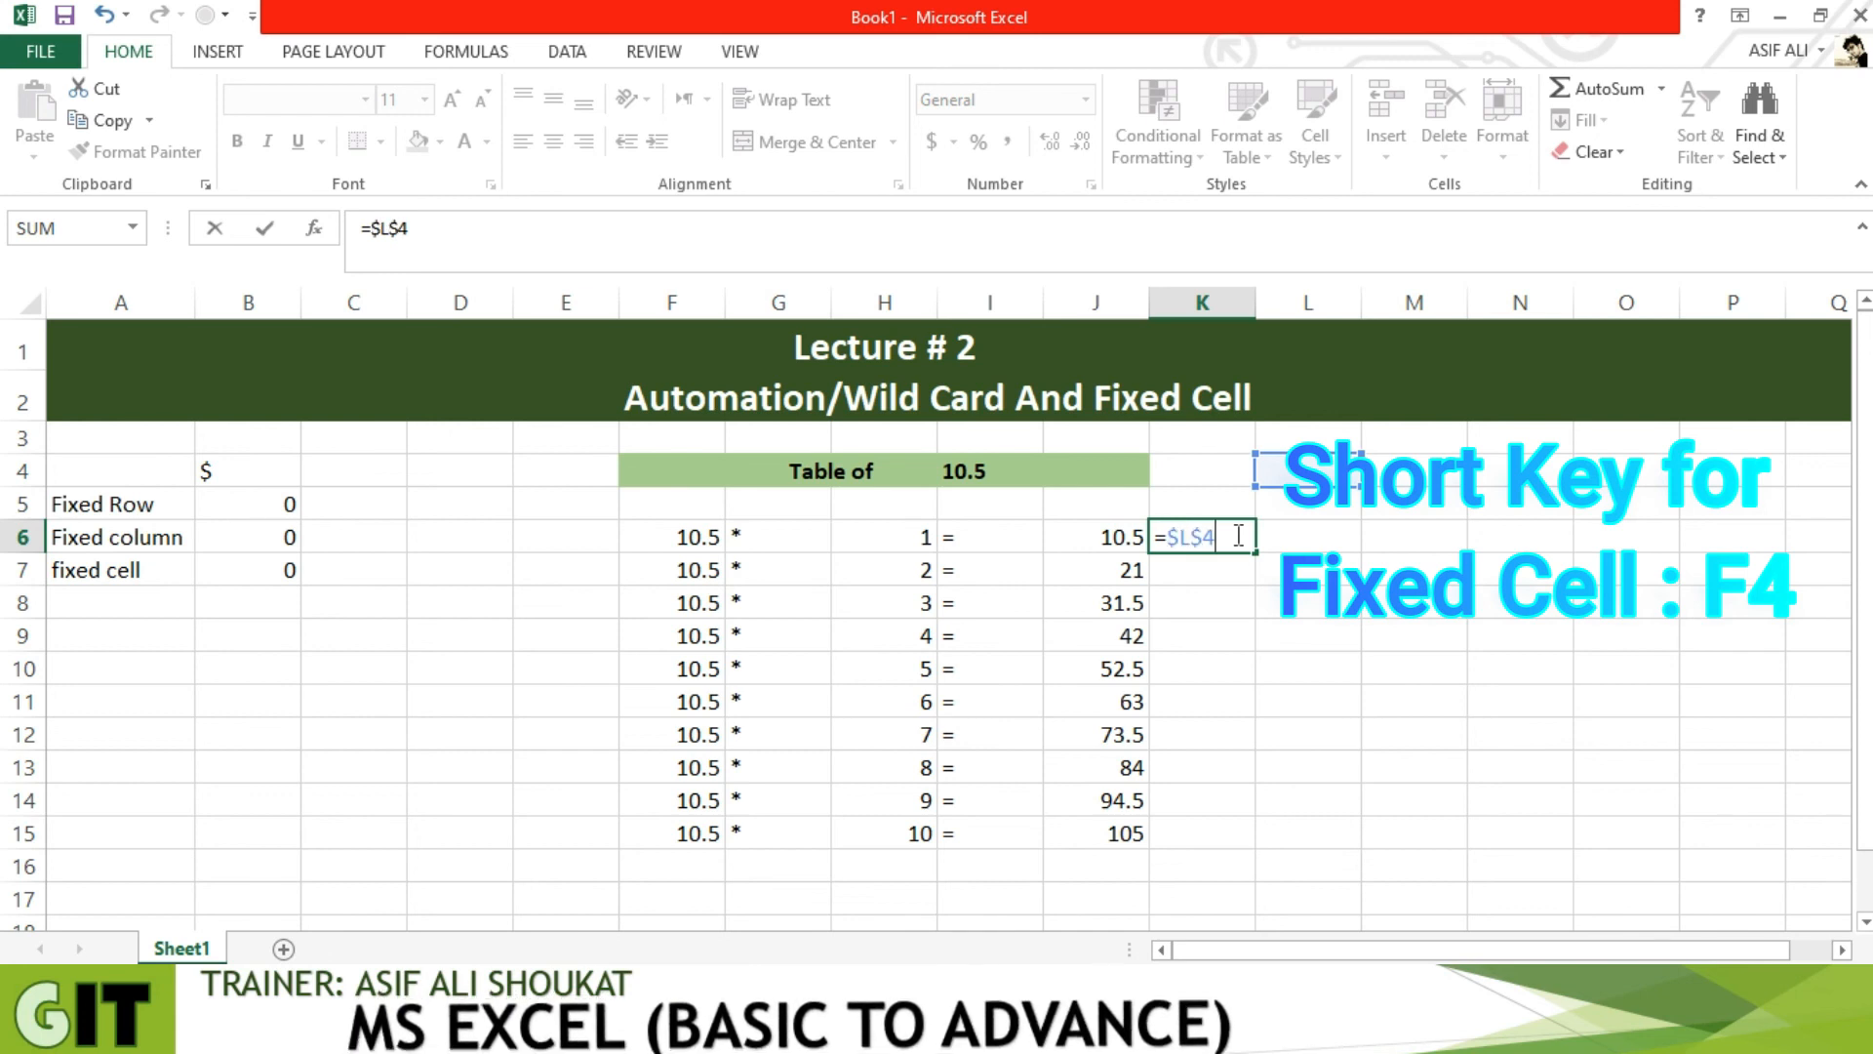
{"action": "key", "text": "F4"}
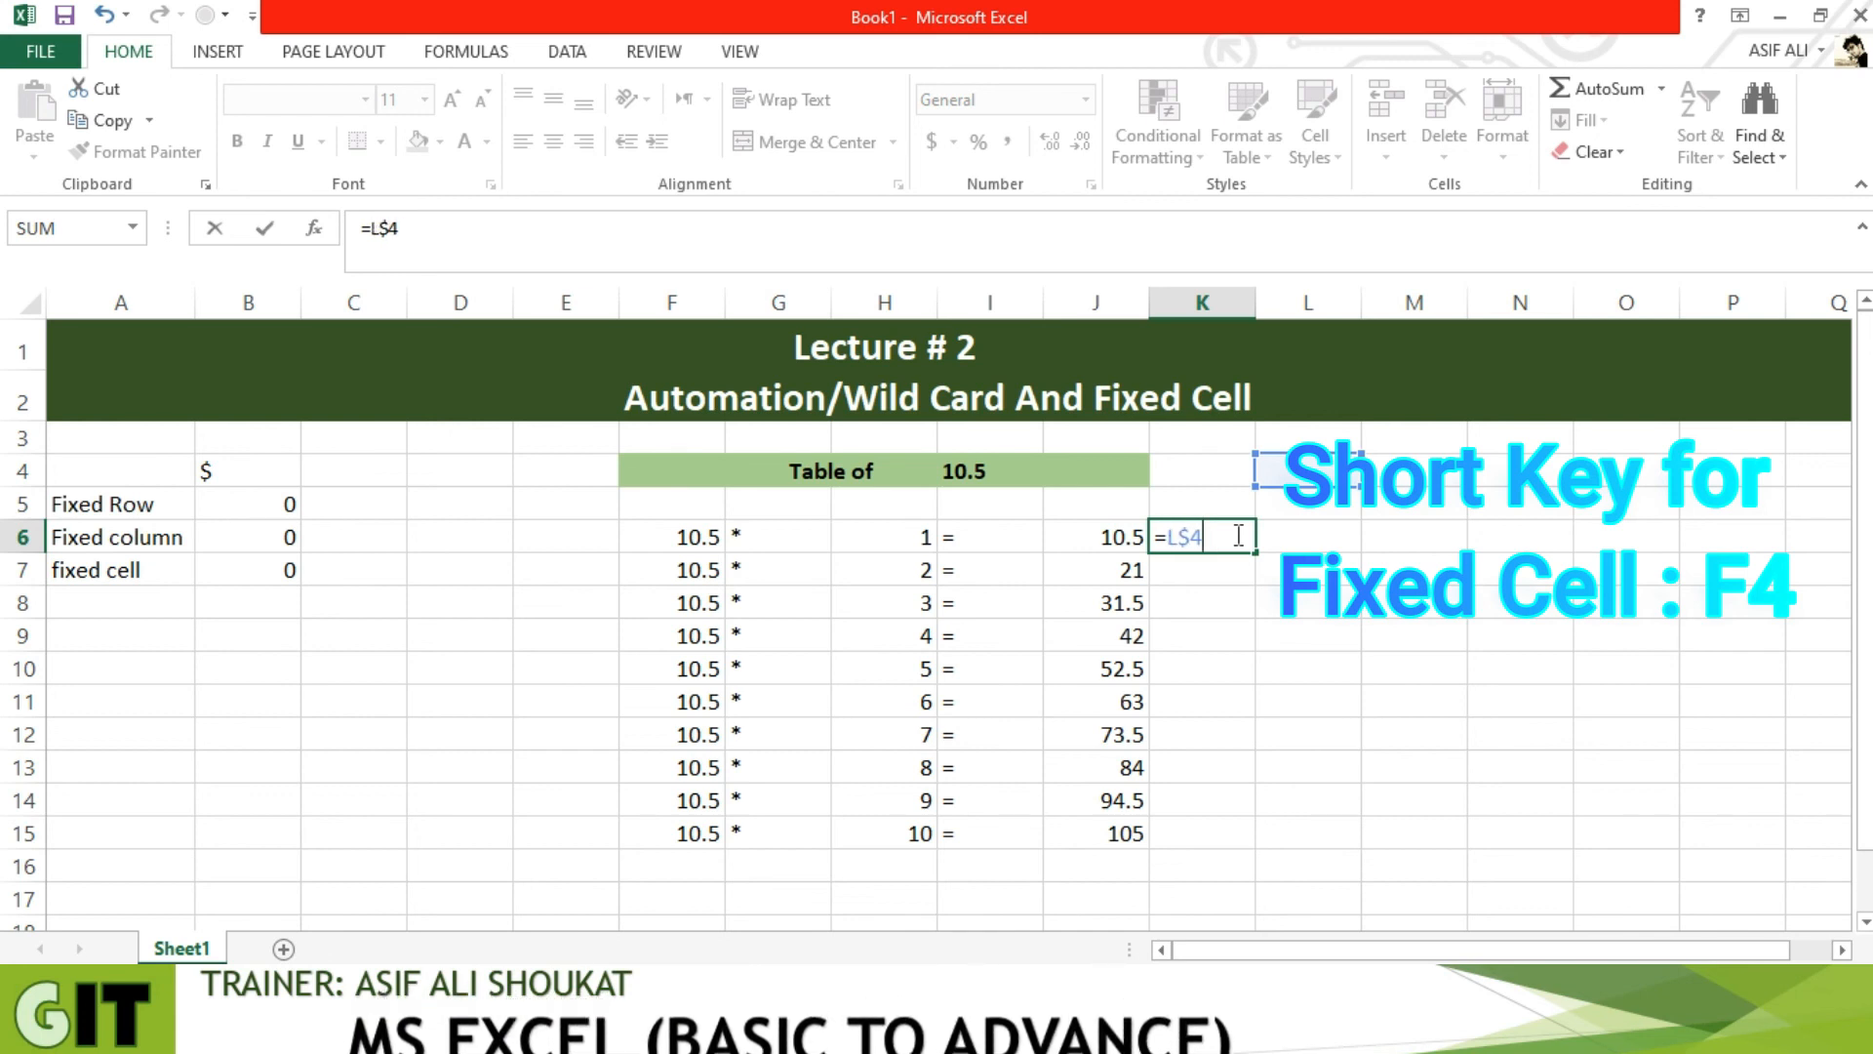
{"action": "key", "text": "F4"}
{"action": "key", "text": "F4"}
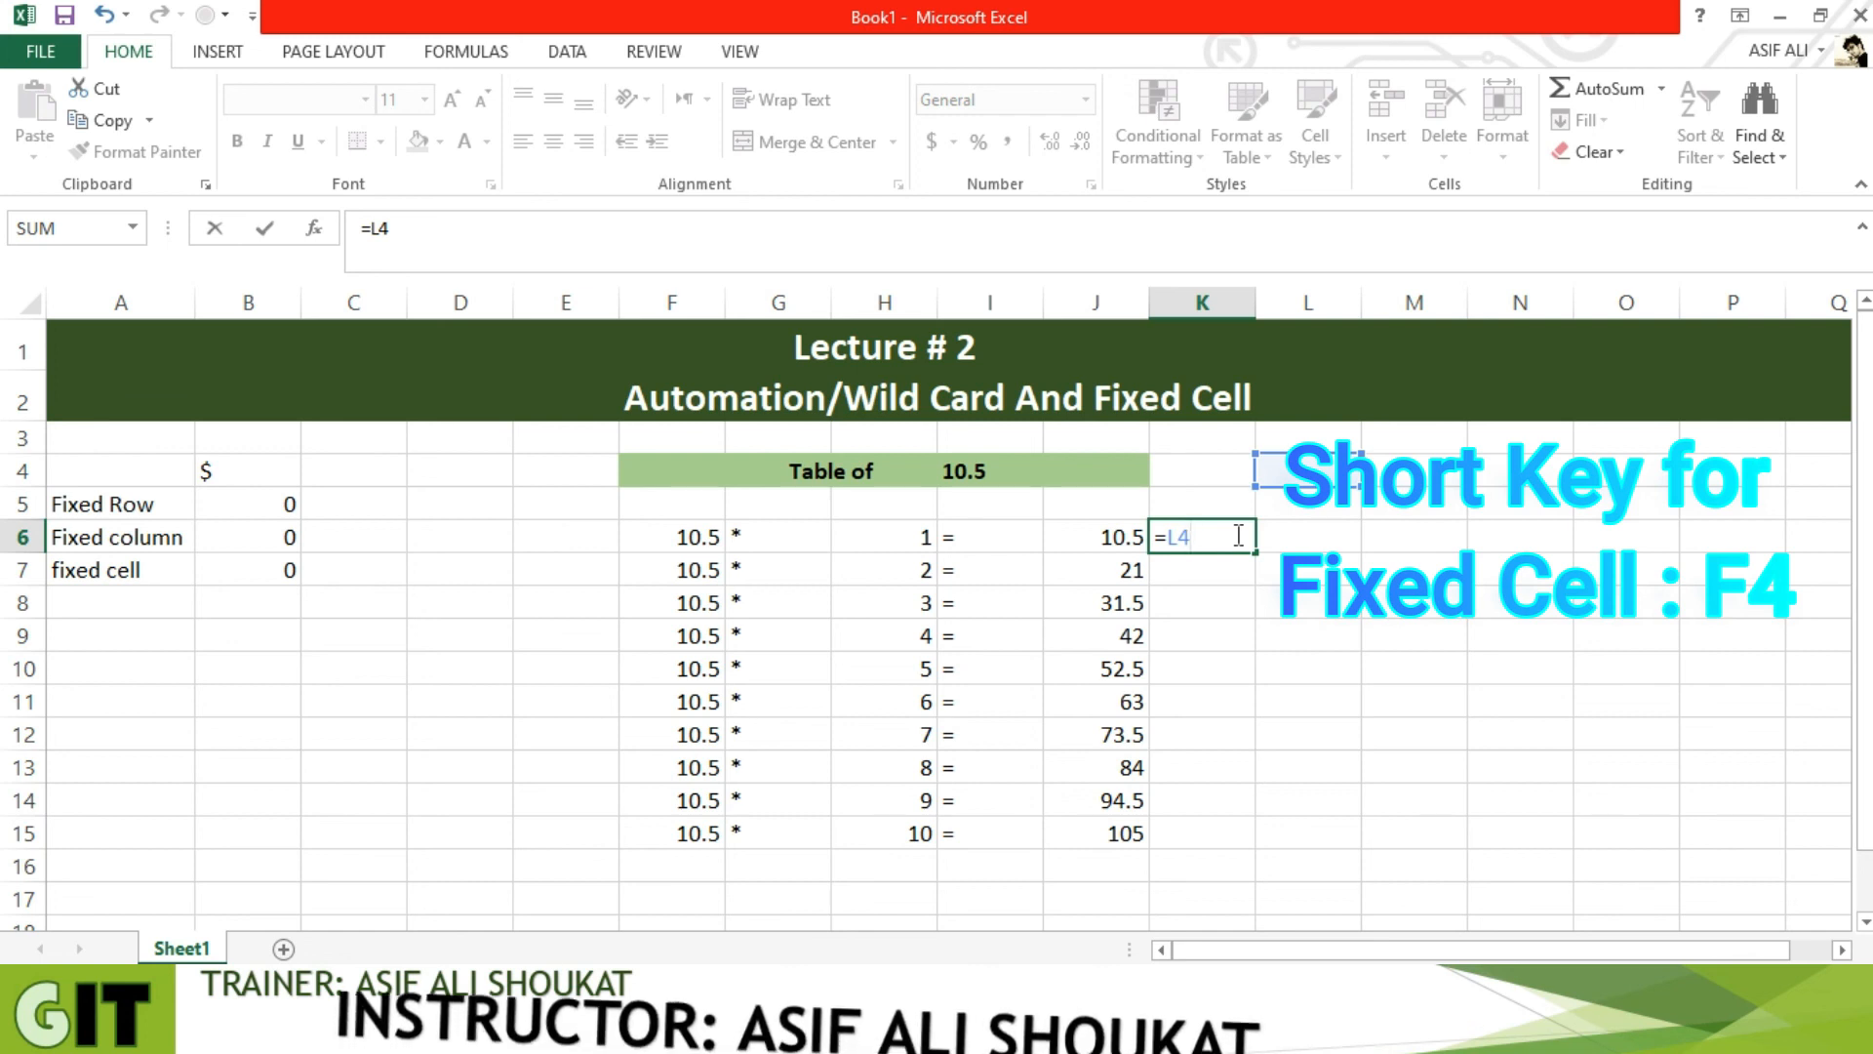
{"action": "key", "text": "Return"}
Clear the example formula from cells K6:K7
{"action": "left_click", "coordinate": [1222, 525]}
{"action": "left_click_drag", "start_coordinate": [1222, 525], "coordinate": [1231, 563]}
{"action": "key", "text": "Delete"}
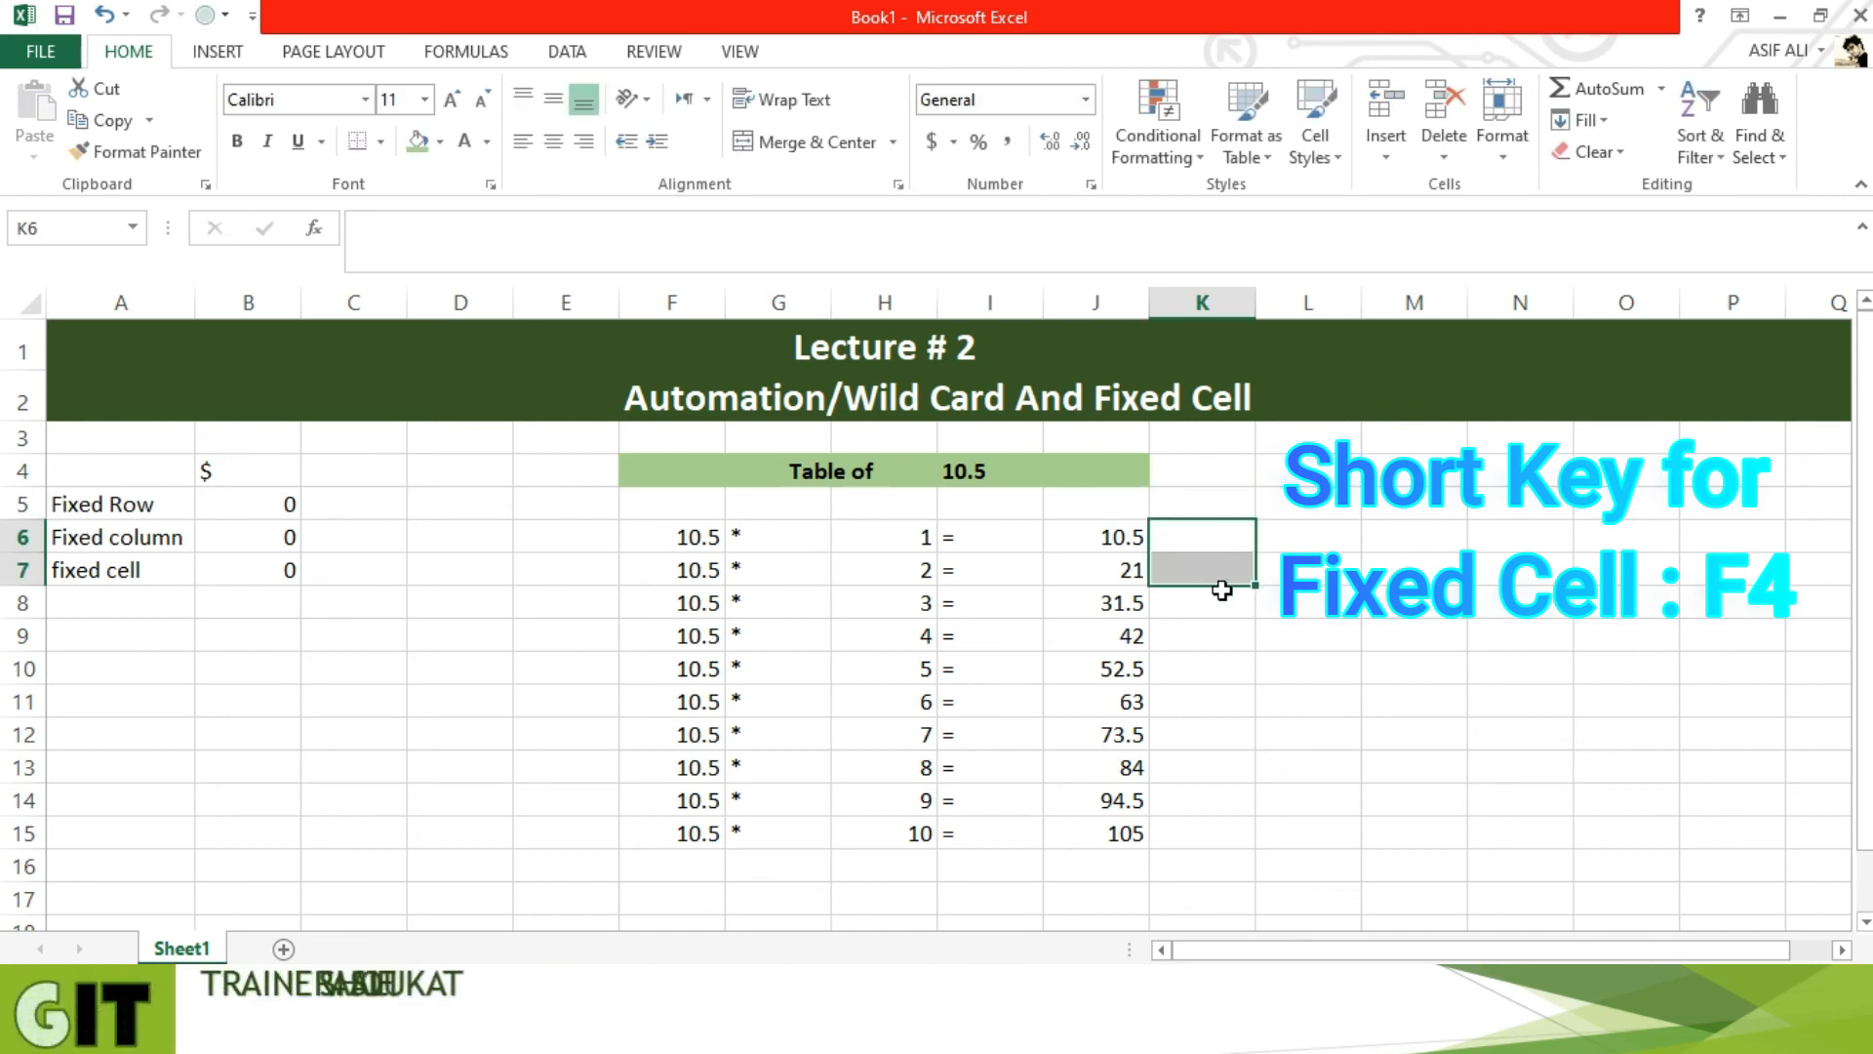